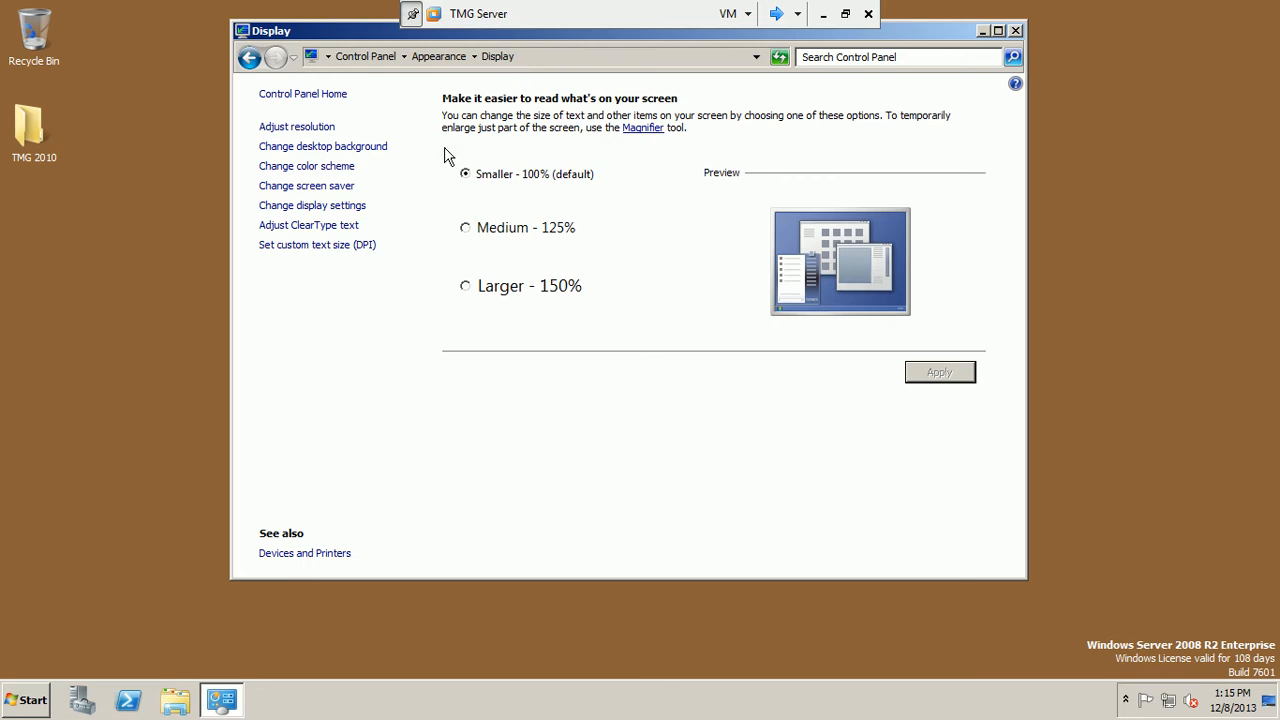
Save the desktop background settings on the TMG Server, close the display settings and refresh the desktop.
{"action": "left_click", "coordinate": [334, 147]}
{"action": "left_click", "coordinate": [901, 553]}
{"action": "left_click", "coordinate": [1015, 30]}
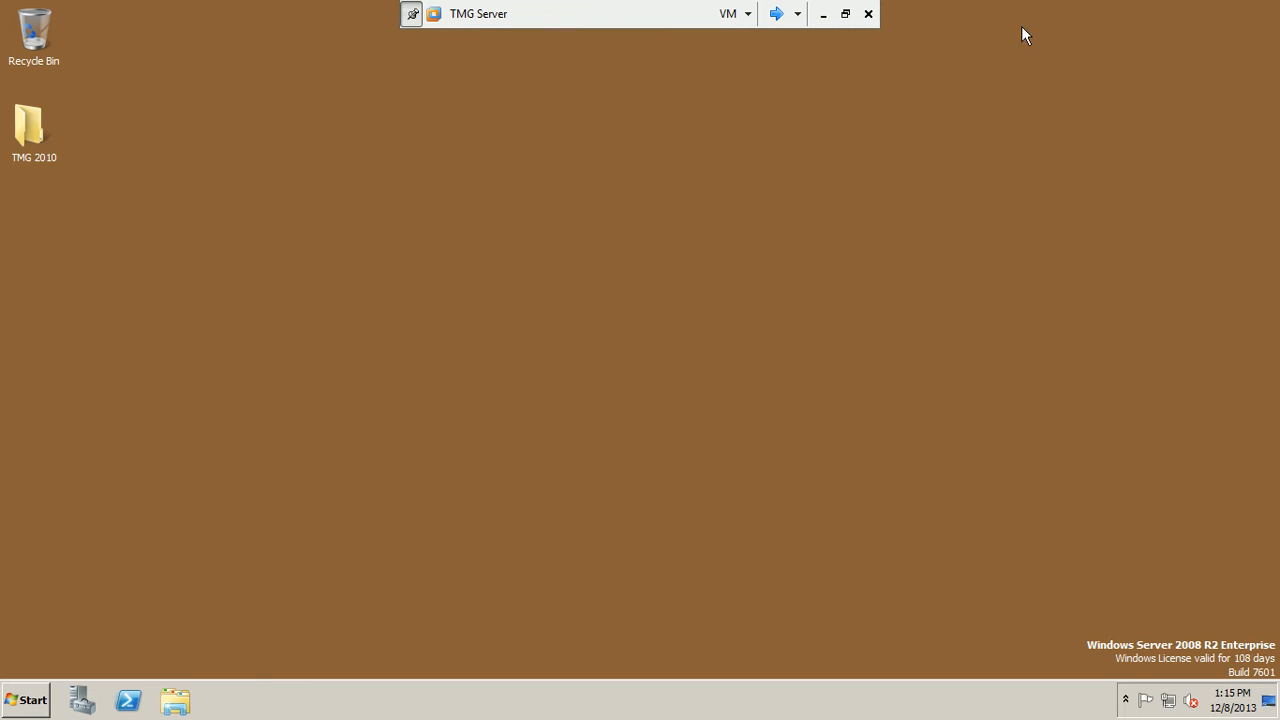
{"action": "right_click", "coordinate": [595, 247]}
{"action": "left_click", "coordinate": [620, 289]}
Look at the dc1 and Win7 virtual machines, refresh the Win7 desktop and return to the TMG Server.
{"action": "left_click", "coordinate": [776, 13]}
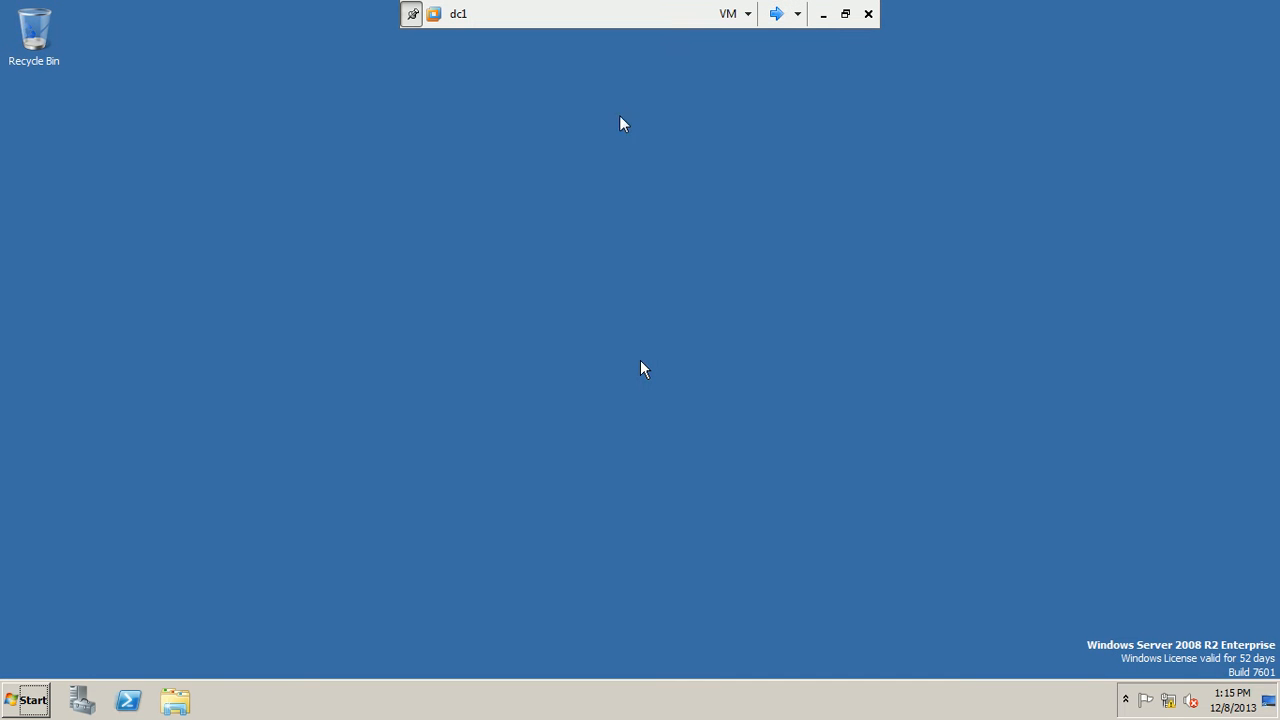
{"action": "left_click", "coordinate": [776, 13]}
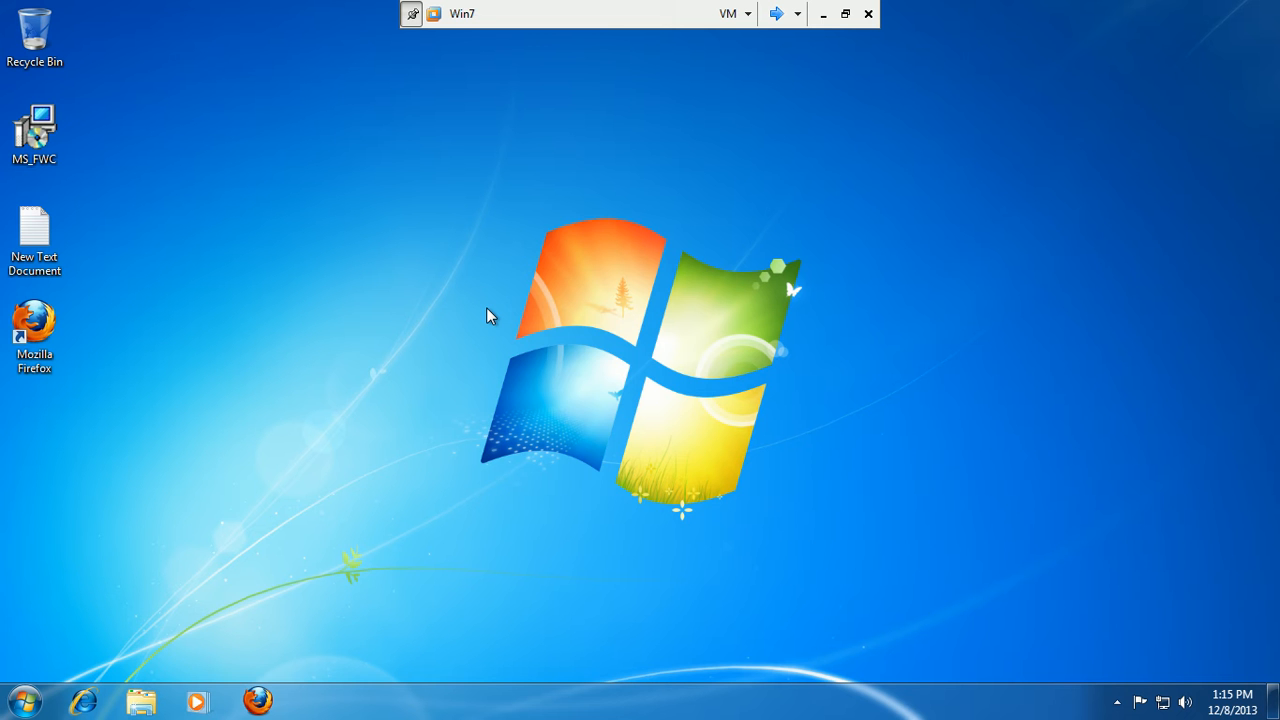
{"action": "right_click", "coordinate": [478, 306]}
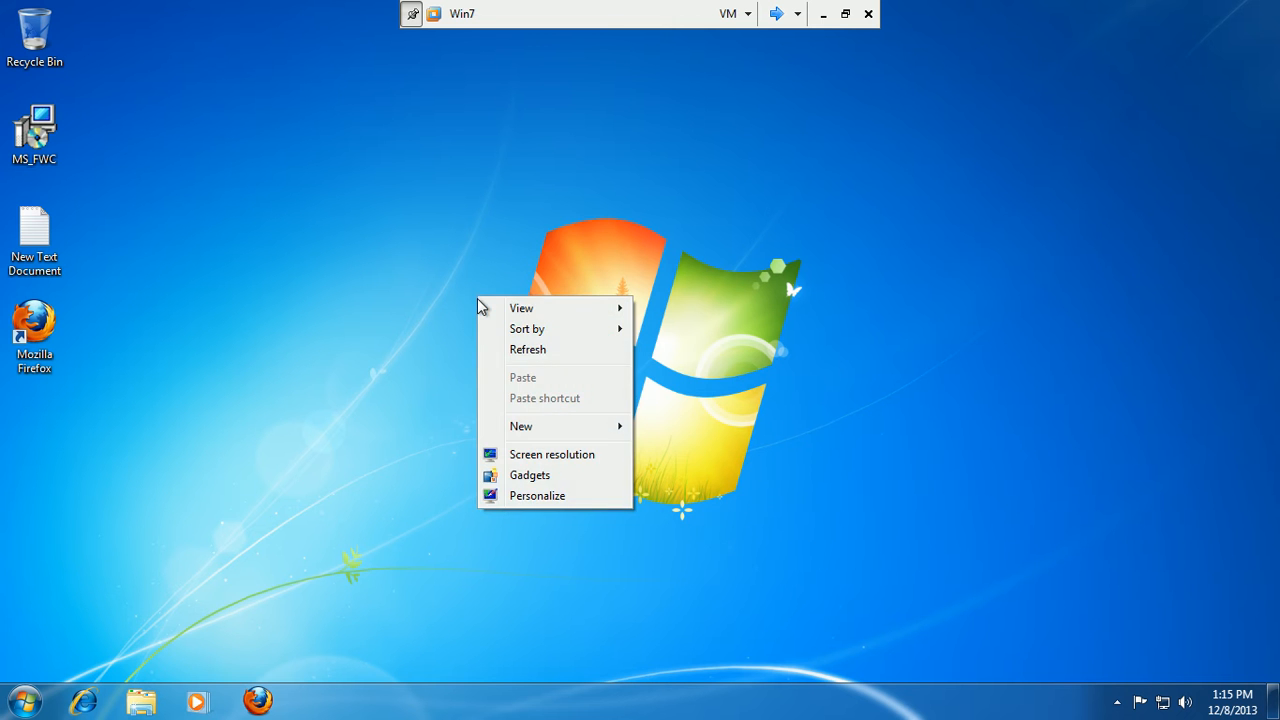
{"action": "left_click", "coordinate": [511, 352]}
{"action": "left_click", "coordinate": [776, 13]}
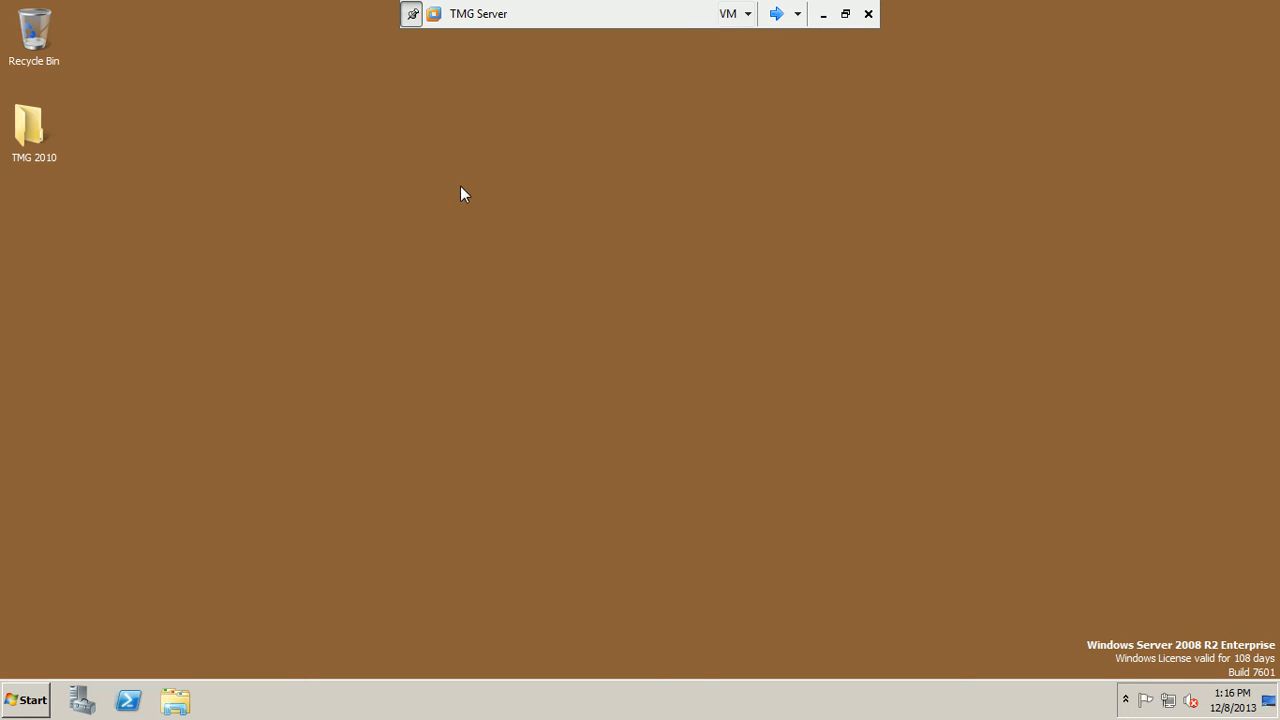
Launch Forefront TMG Management and show the system's web filters.
{"action": "left_click", "coordinate": [33, 694]}
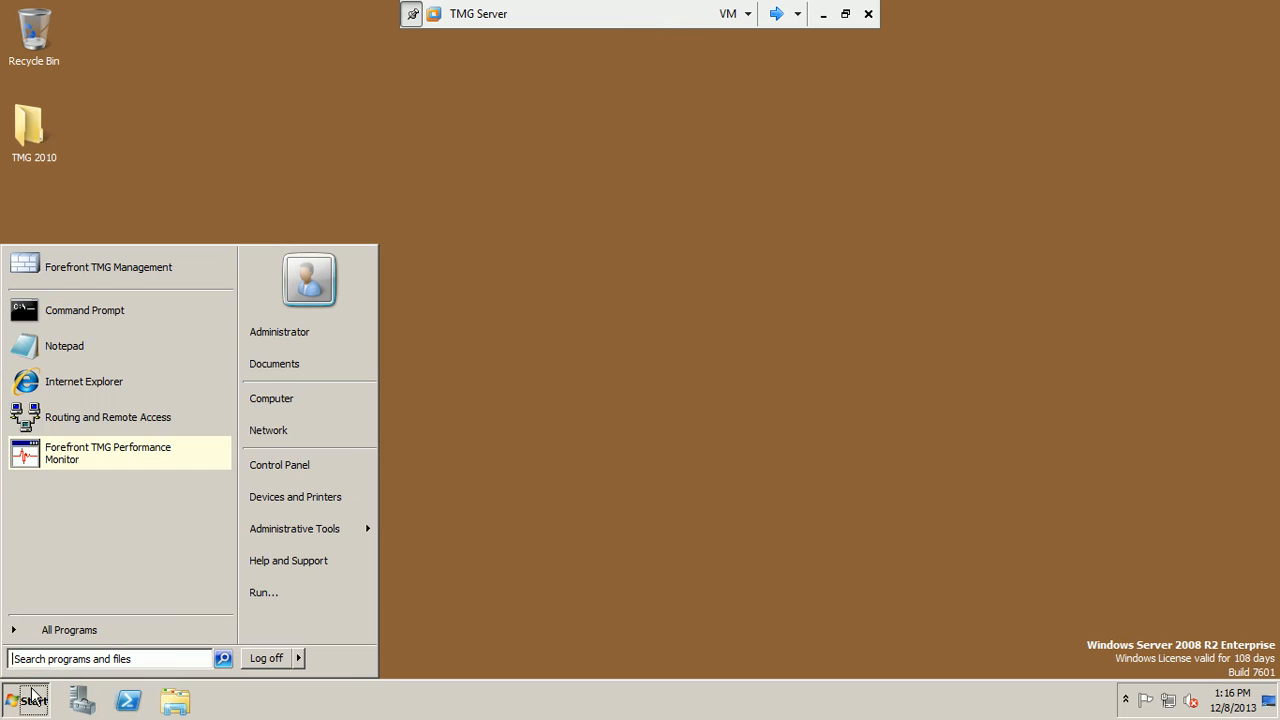
{"action": "left_click", "coordinate": [155, 275]}
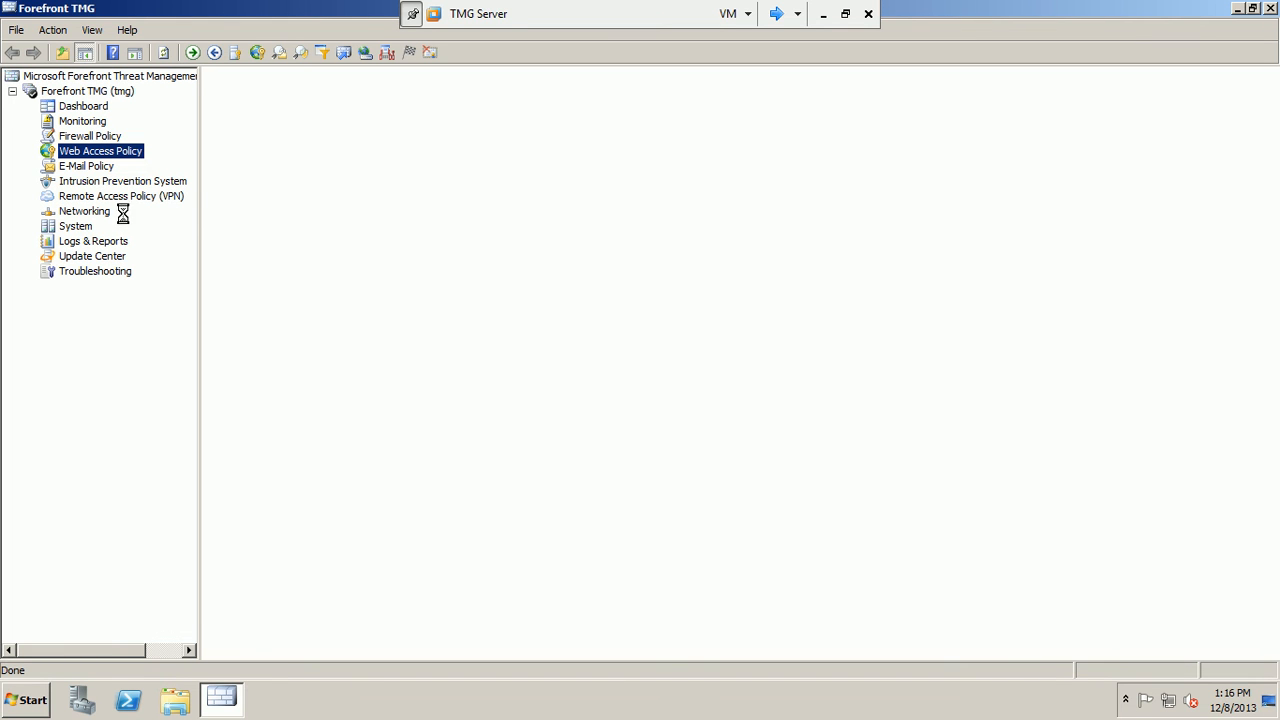
{"action": "left_click", "coordinate": [80, 225]}
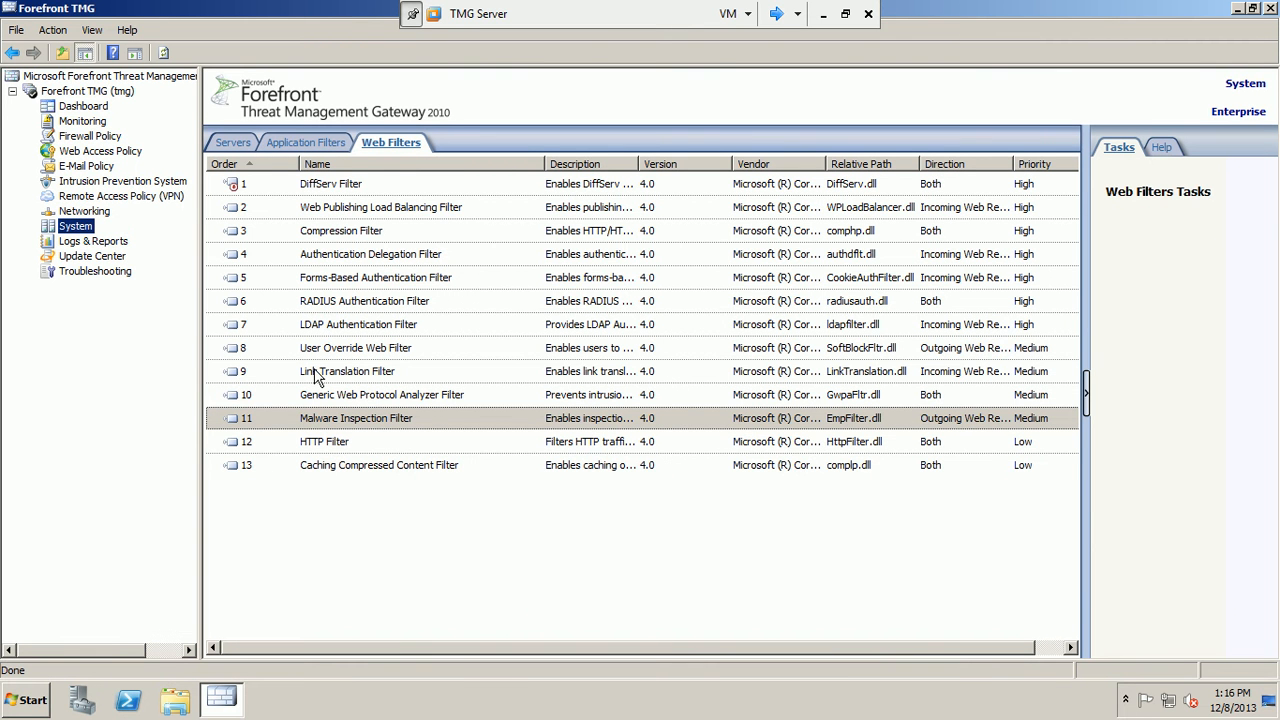
Review the general properties of the HTTP Filter web filter and close them without changing anything.
{"action": "left_click", "coordinate": [328, 452]}
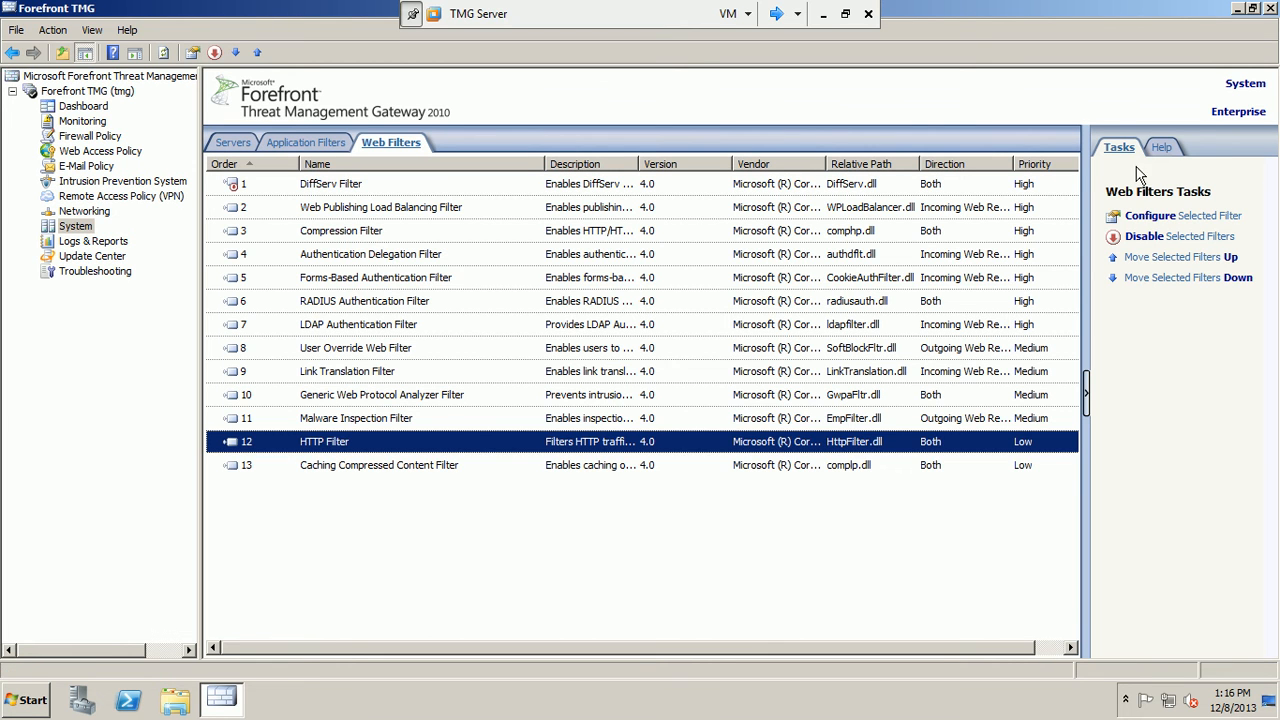
{"action": "left_click", "coordinate": [1180, 220]}
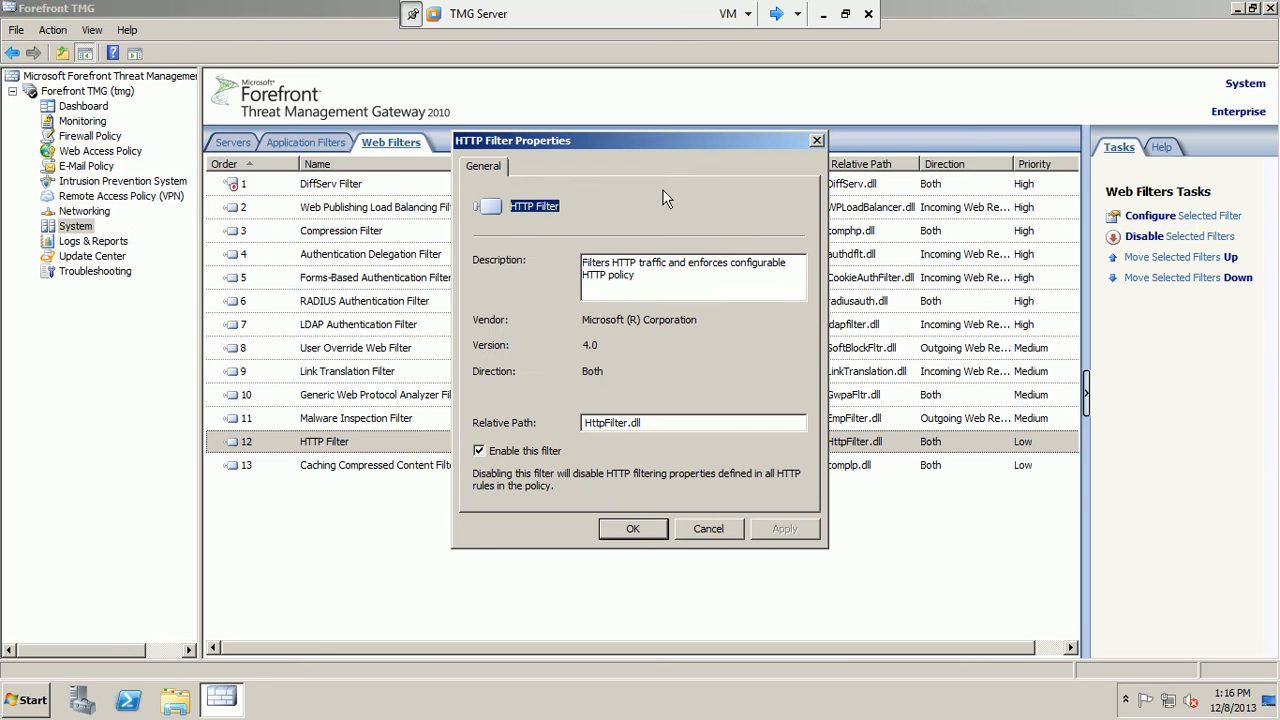
{"action": "left_click_drag", "start_coordinate": [637, 140], "coordinate": [554, 134]}
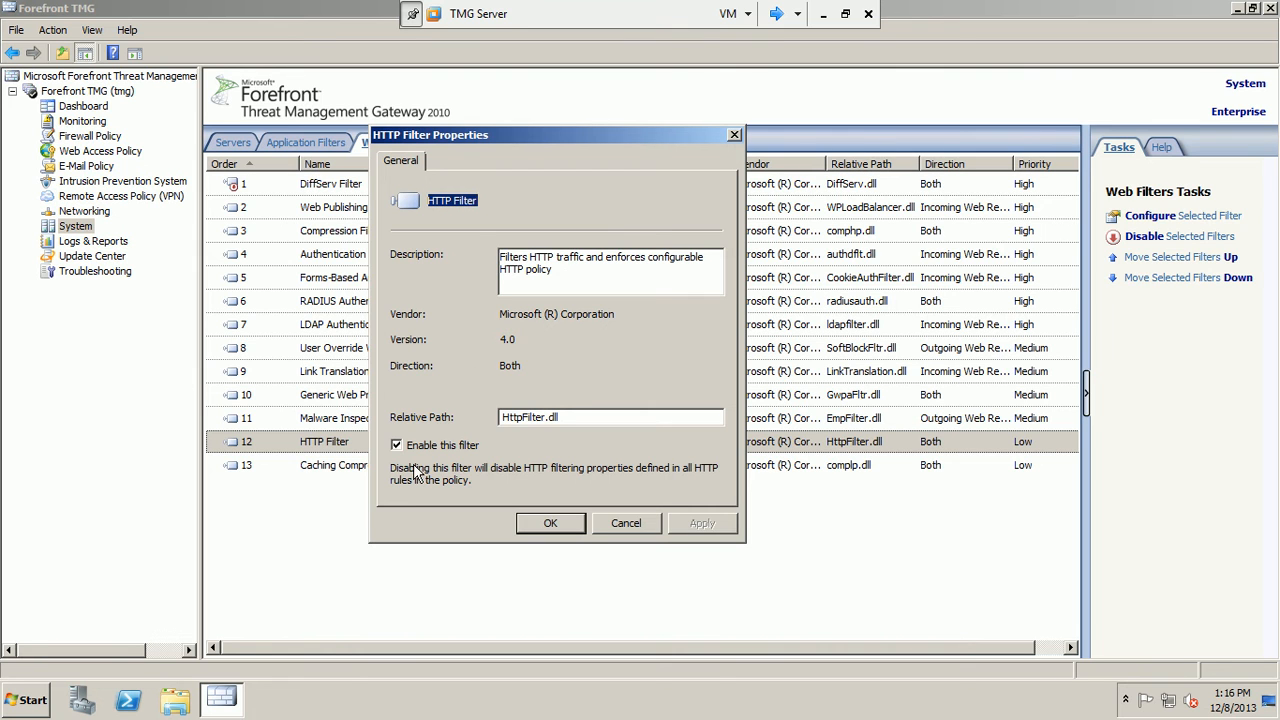
{"action": "left_click", "coordinate": [580, 417]}
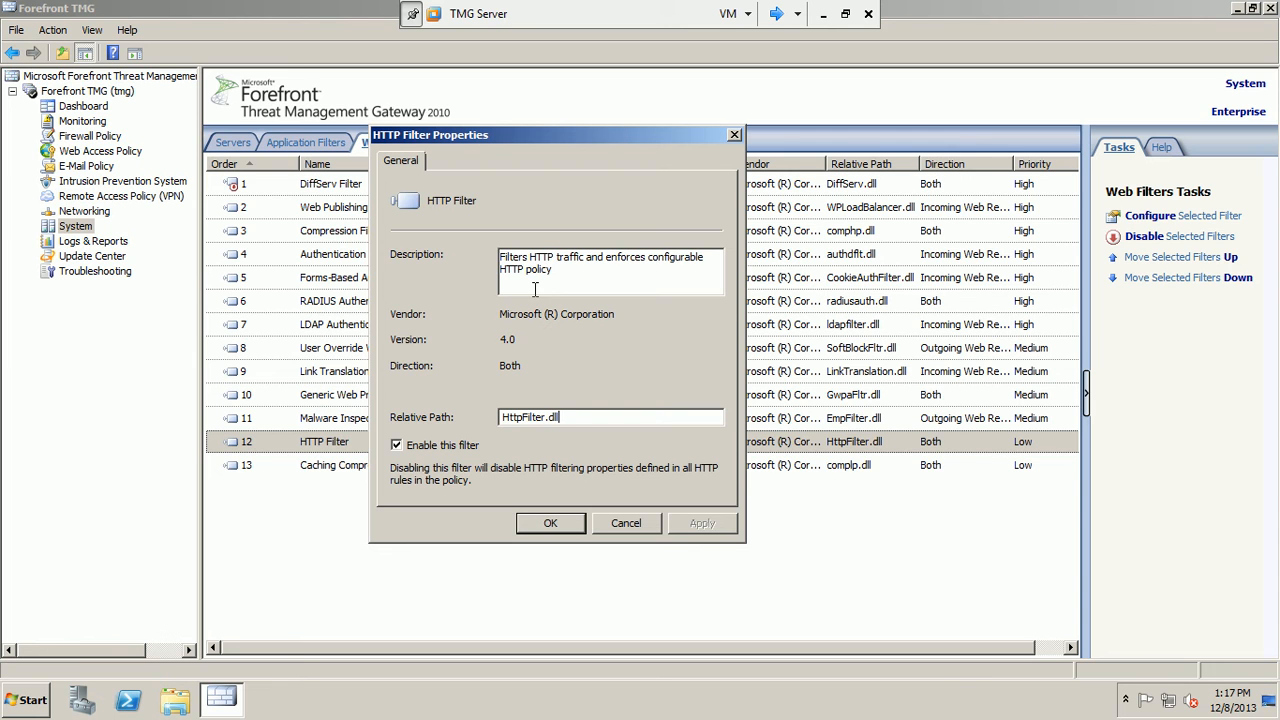
{"action": "left_click", "coordinate": [733, 137]}
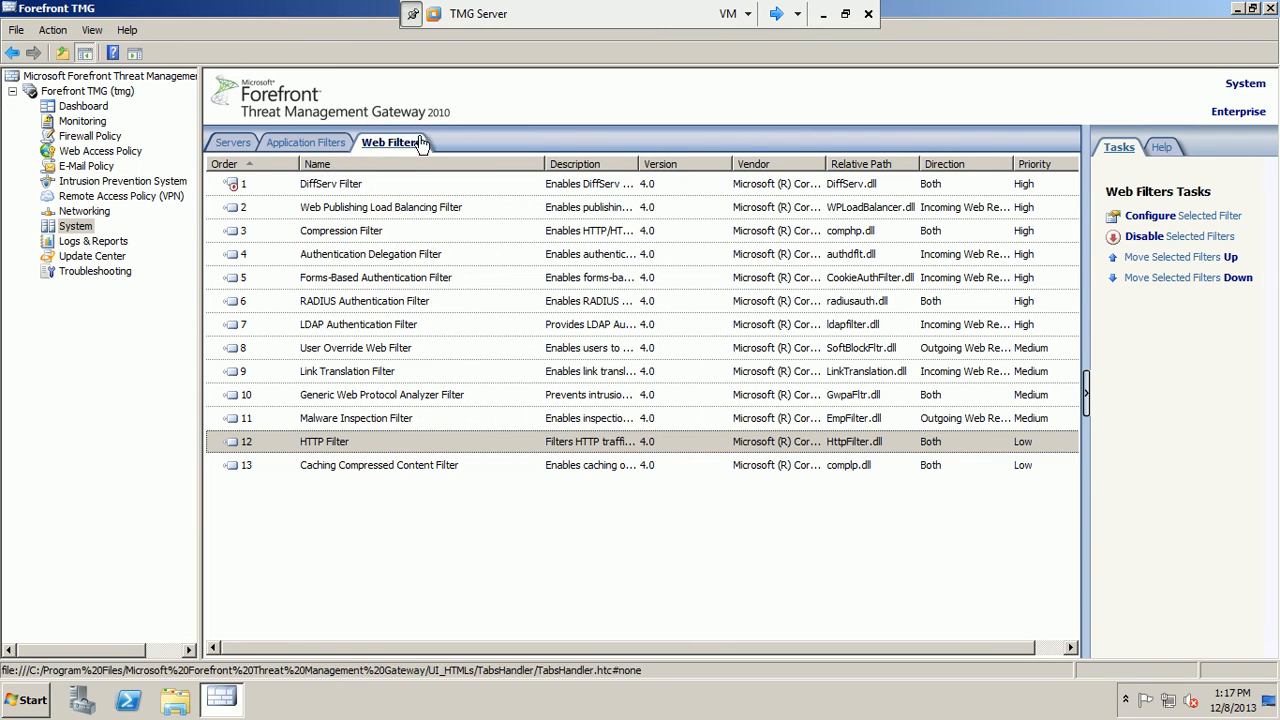
Open the HTTP policy configuration of the web access rule that allows Internal to External and Perimeter.
{"action": "left_click", "coordinate": [95, 151]}
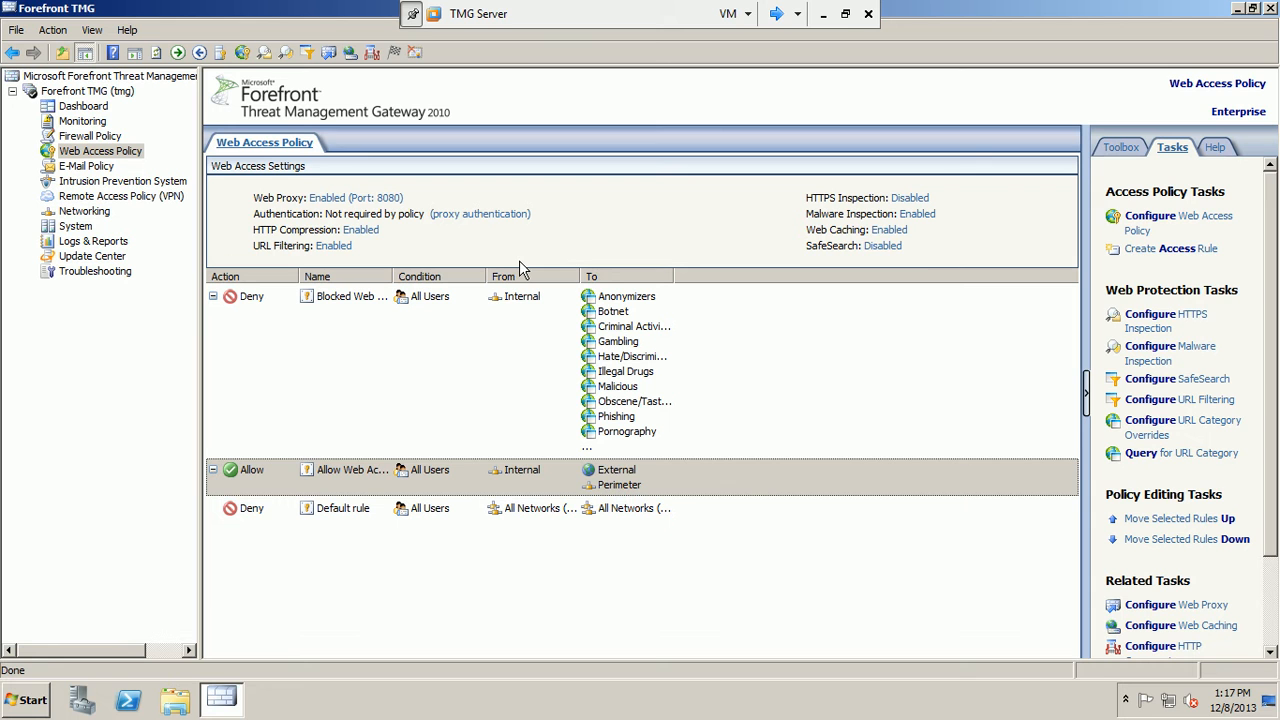
{"action": "left_click", "coordinate": [360, 472]}
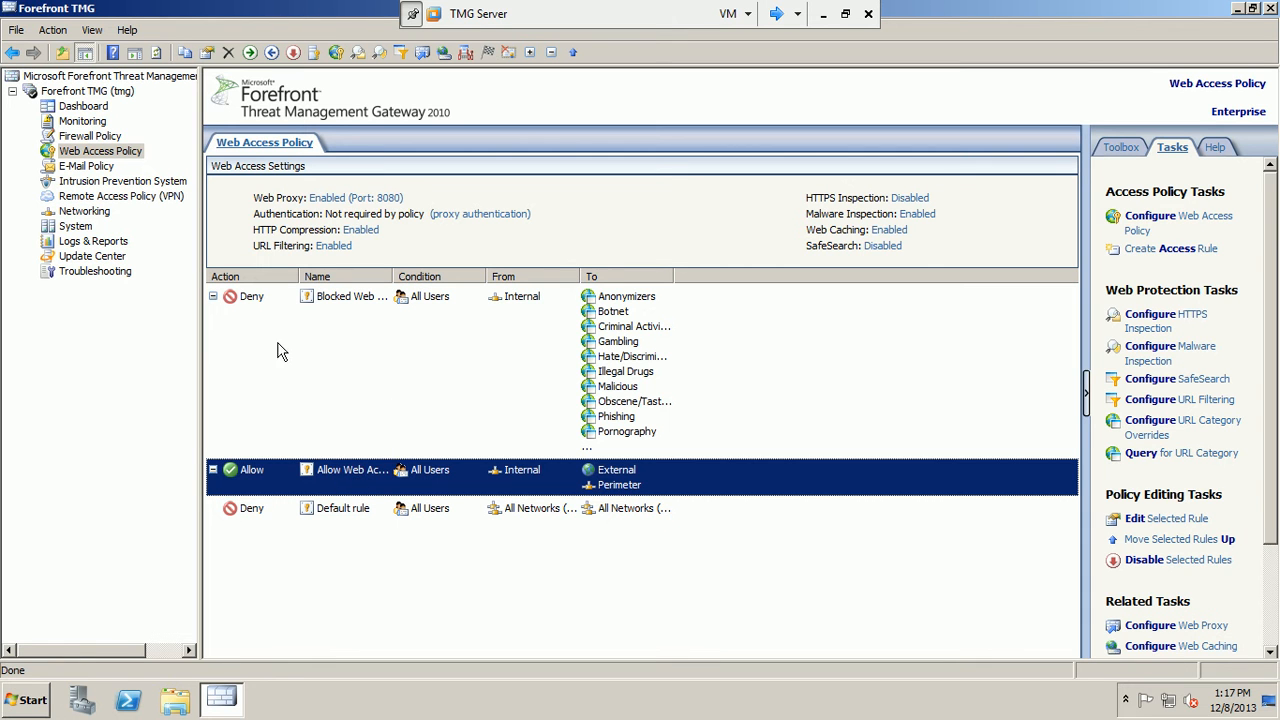
{"action": "right_click", "coordinate": [341, 490]}
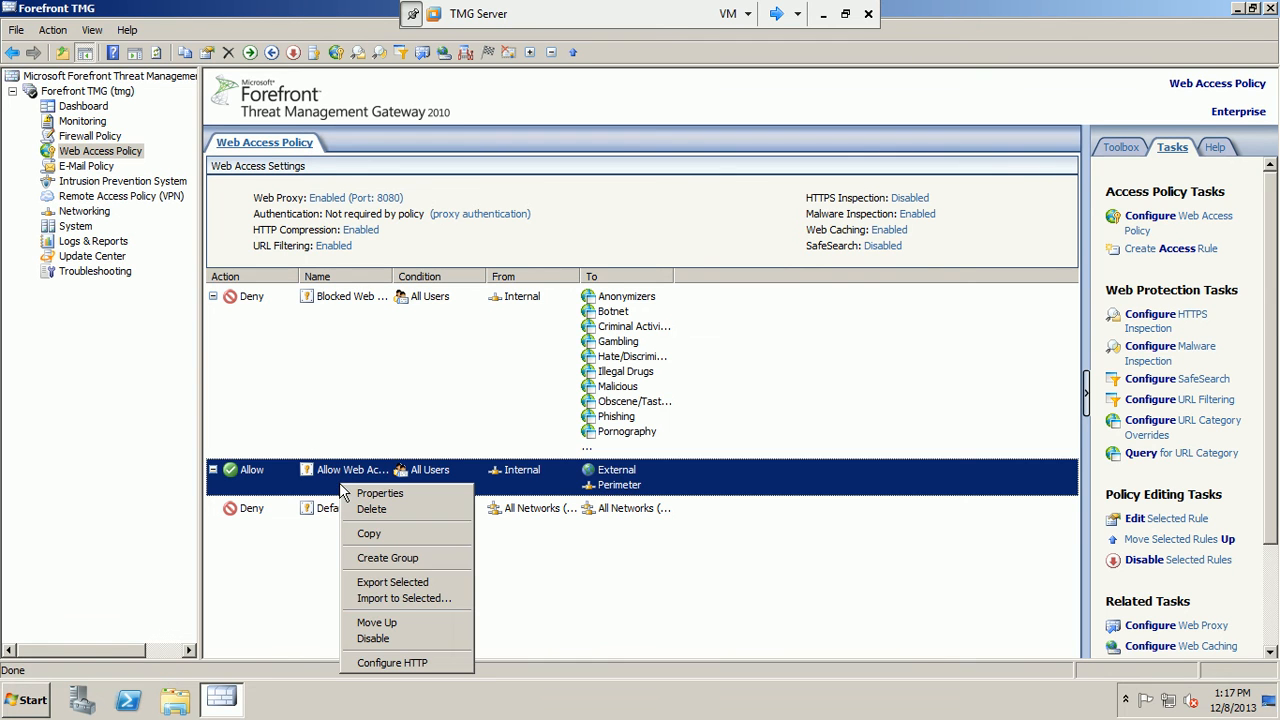
{"action": "left_click", "coordinate": [397, 664]}
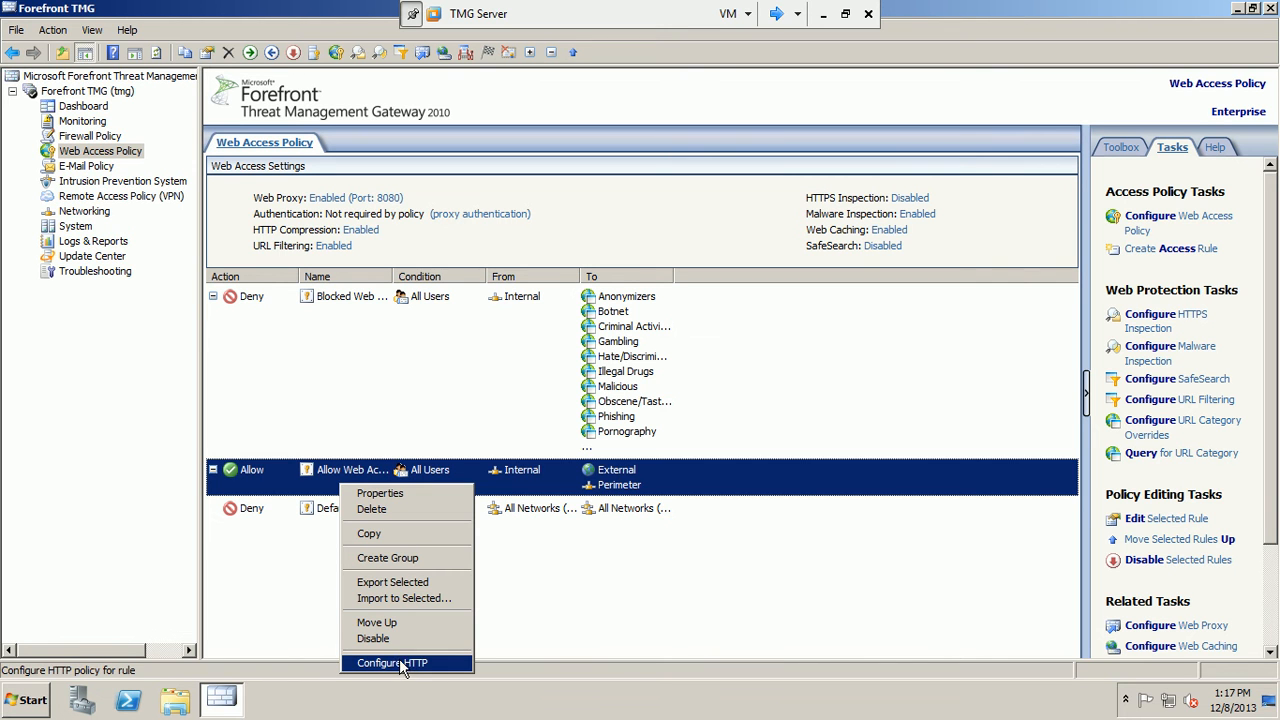
{"action": "left_click", "coordinate": [397, 665]}
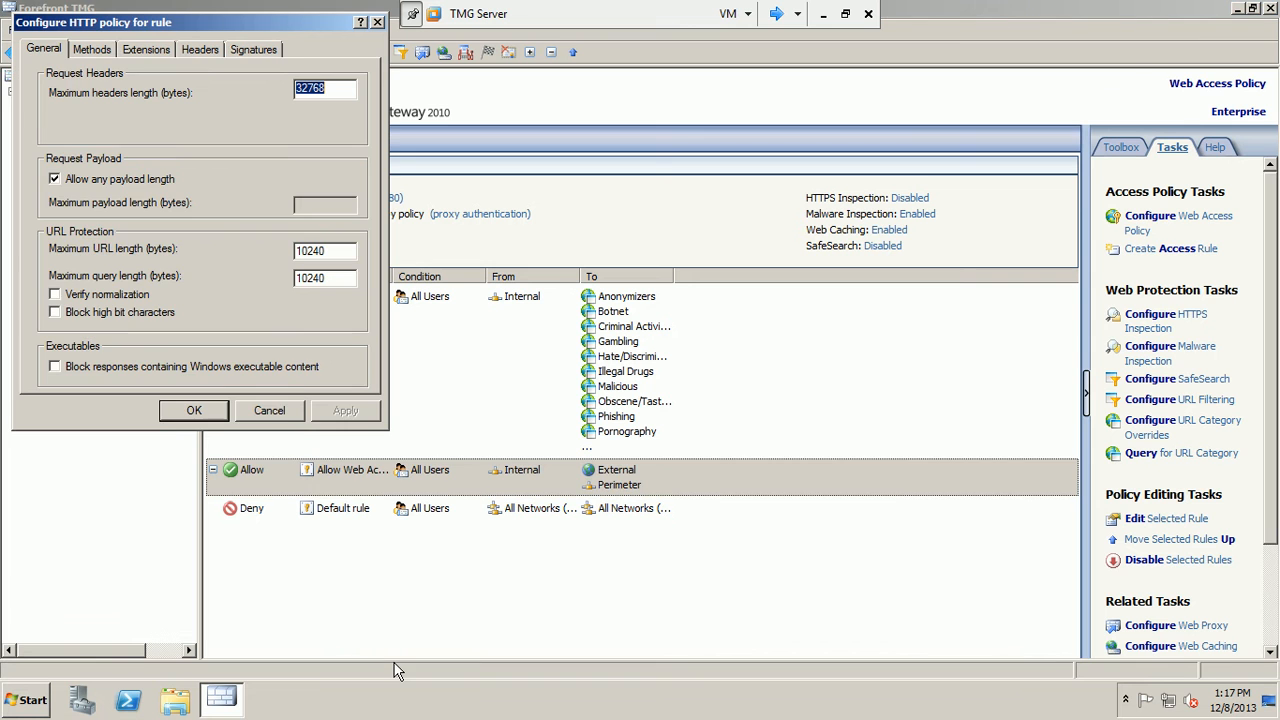
{"action": "left_click_drag", "start_coordinate": [222, 24], "coordinate": [508, 164]}
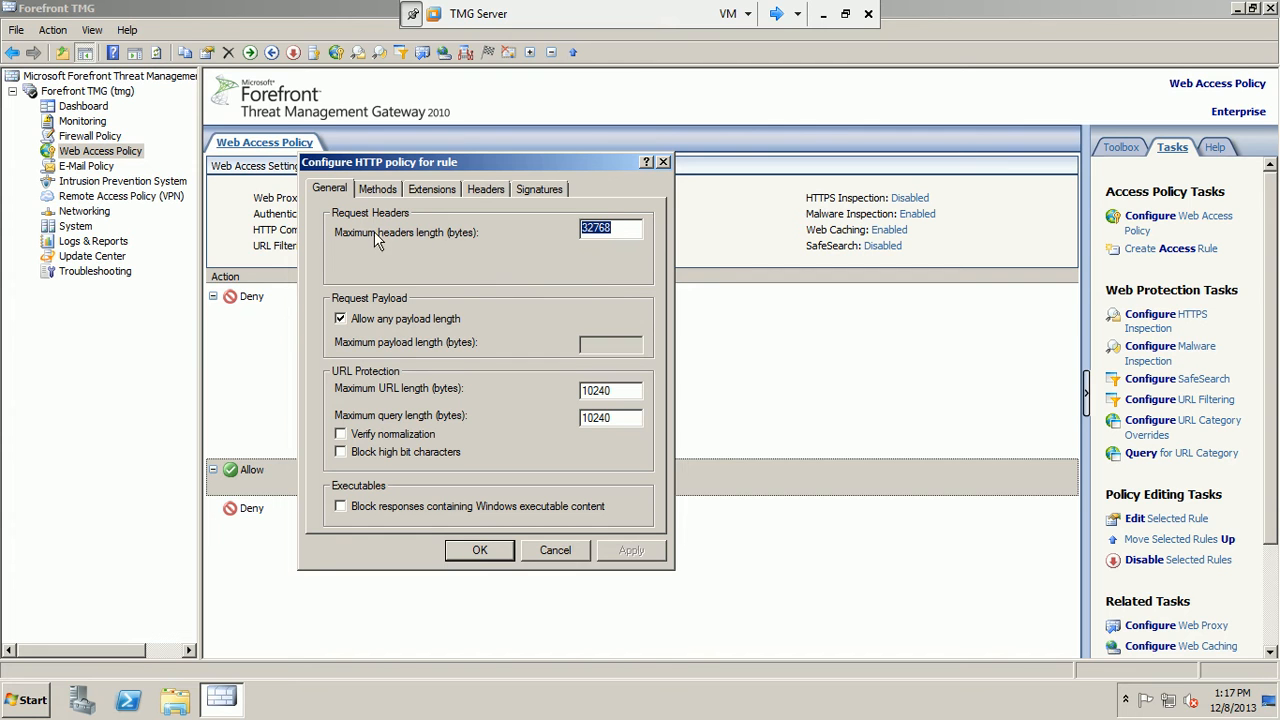
Inspect the maximum headers length and the option to allow any payload length in the HTTP policy.
{"action": "left_click", "coordinate": [622, 228]}
{"action": "left_click_drag", "start_coordinate": [622, 228], "coordinate": [585, 230]}
{"action": "left_click", "coordinate": [628, 228]}
{"action": "left_click", "coordinate": [354, 322]}
{"action": "left_click", "coordinate": [354, 322]}
Set the HTTP methods action to allow only specified methods, and dismiss the new method form without adding one.
{"action": "left_click", "coordinate": [378, 190]}
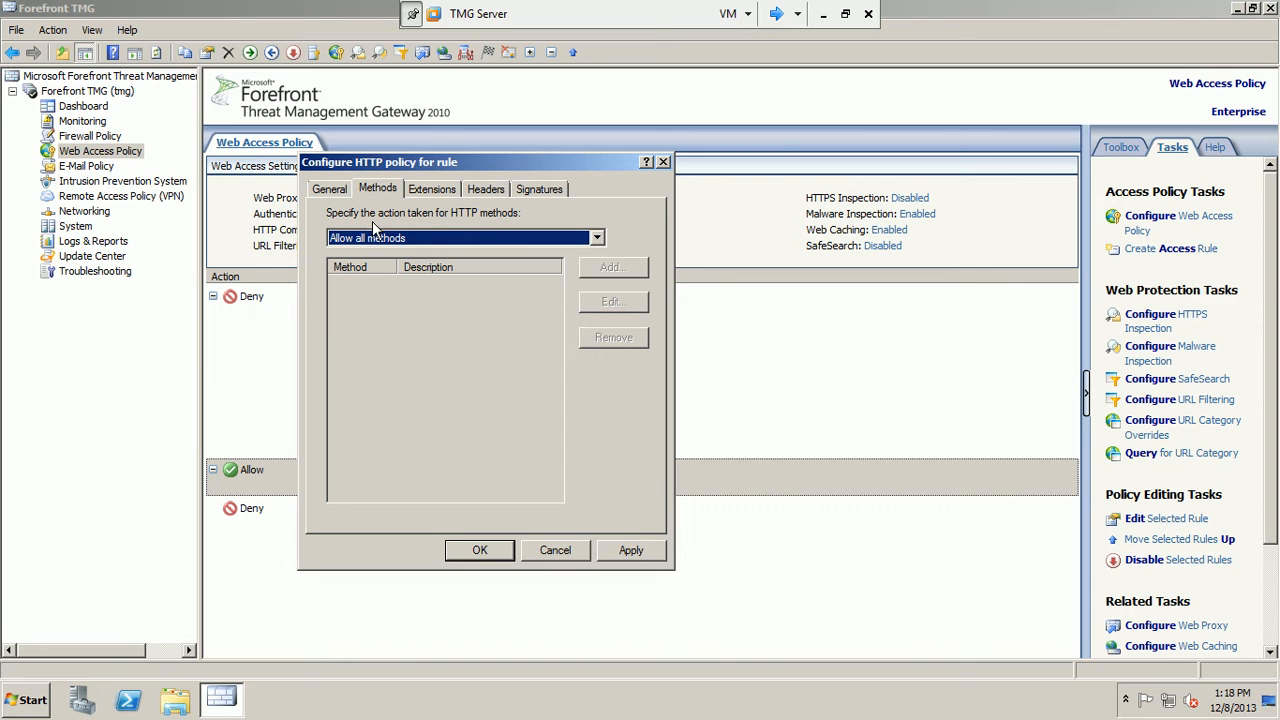
{"action": "left_click", "coordinate": [481, 237]}
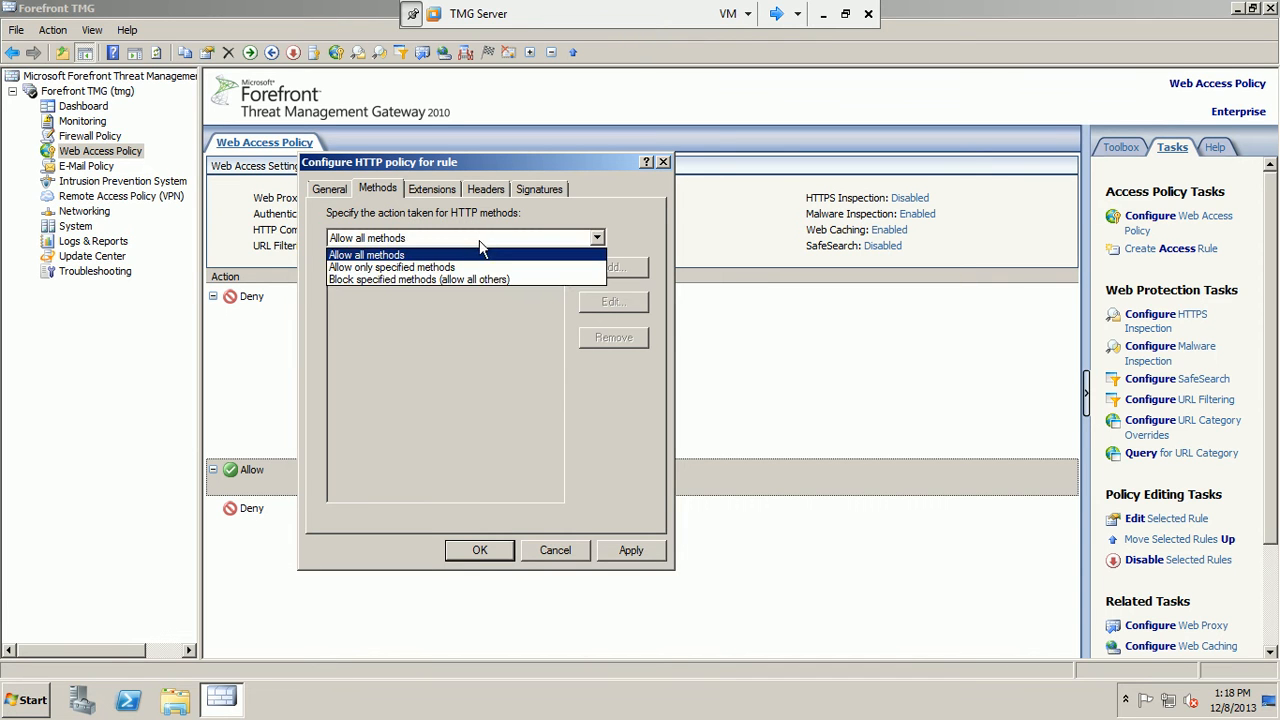
{"action": "left_click", "coordinate": [466, 268]}
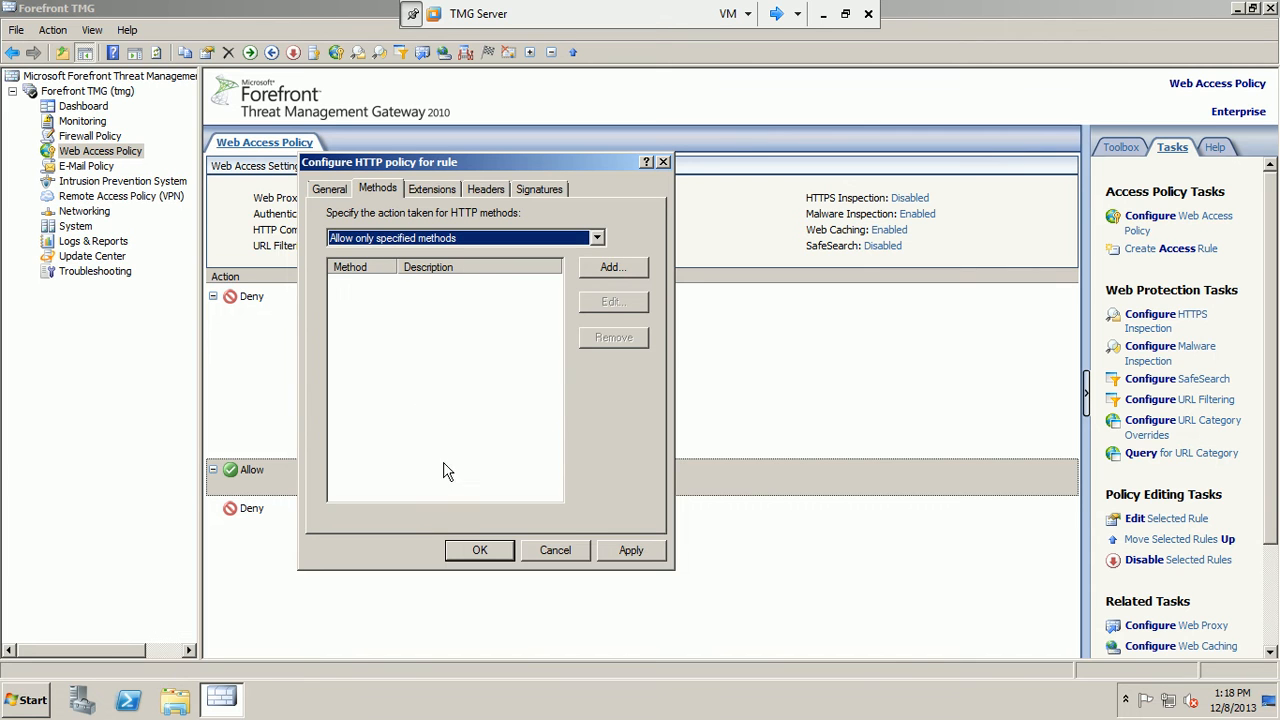
{"action": "left_click", "coordinate": [611, 267]}
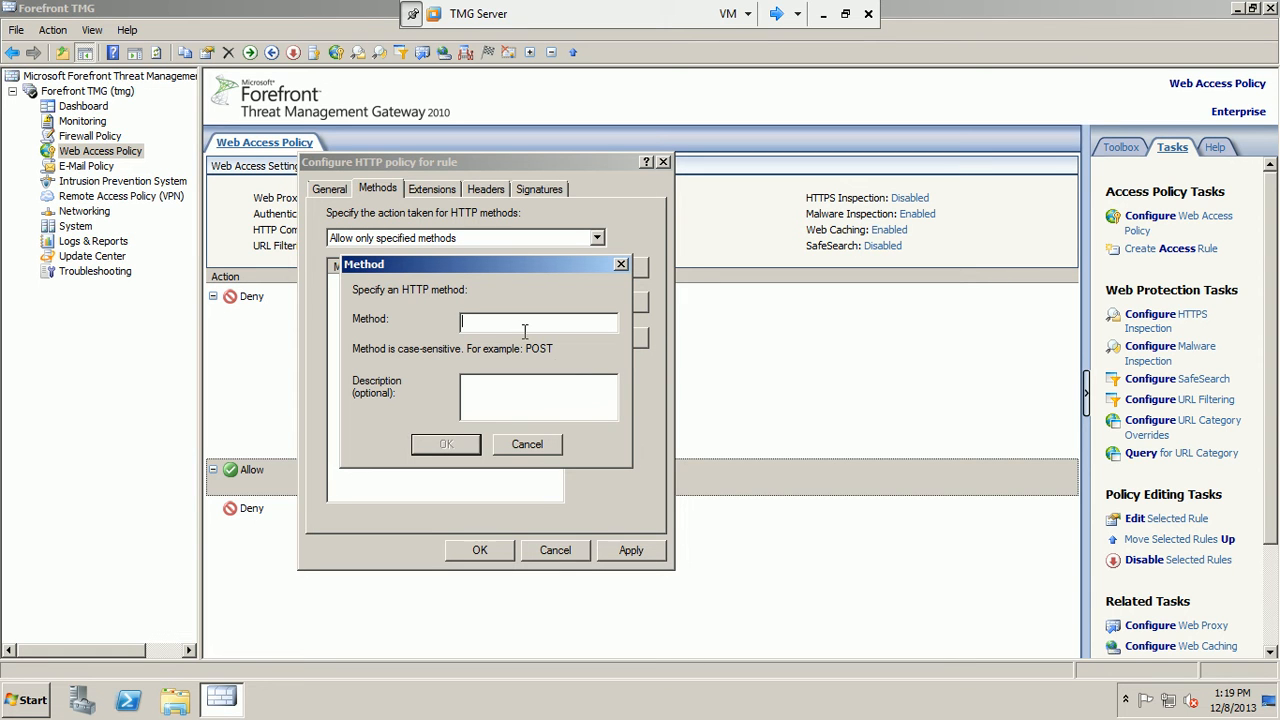
{"action": "left_click", "coordinate": [527, 445]}
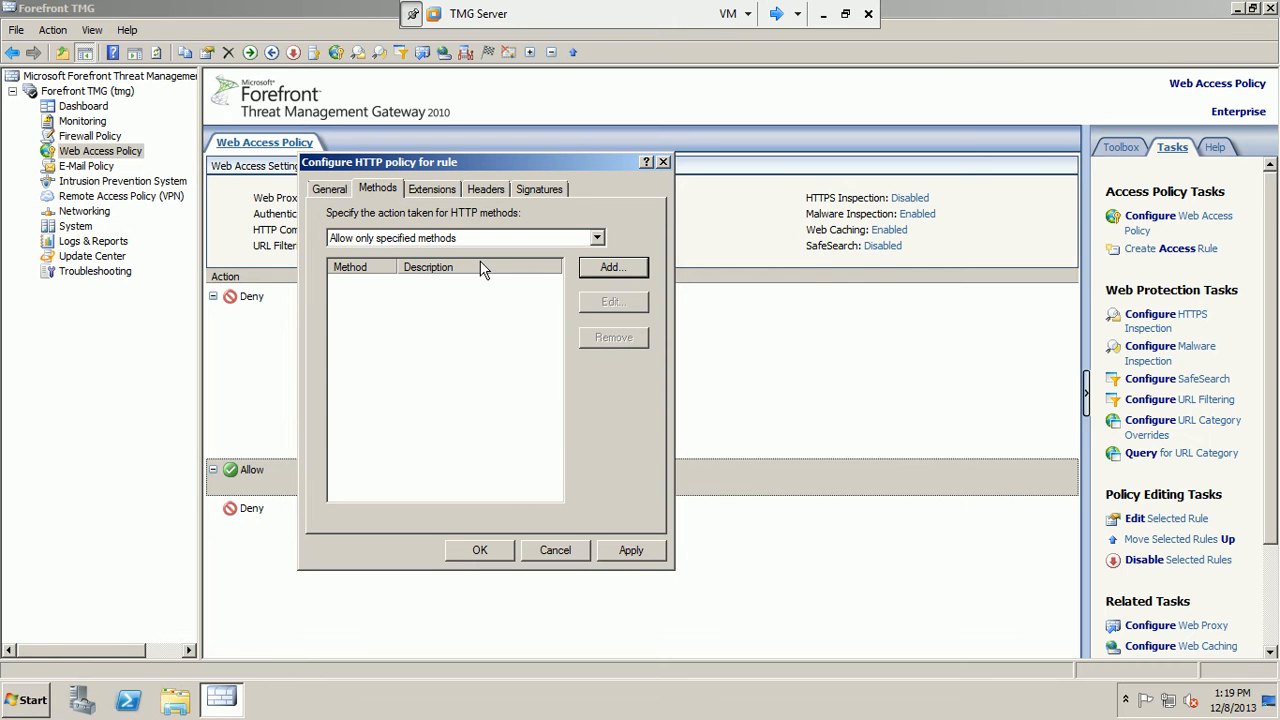
Set the file extensions action to block specified extensions and allow all others, and add .EXE to the list.
{"action": "left_click", "coordinate": [437, 197]}
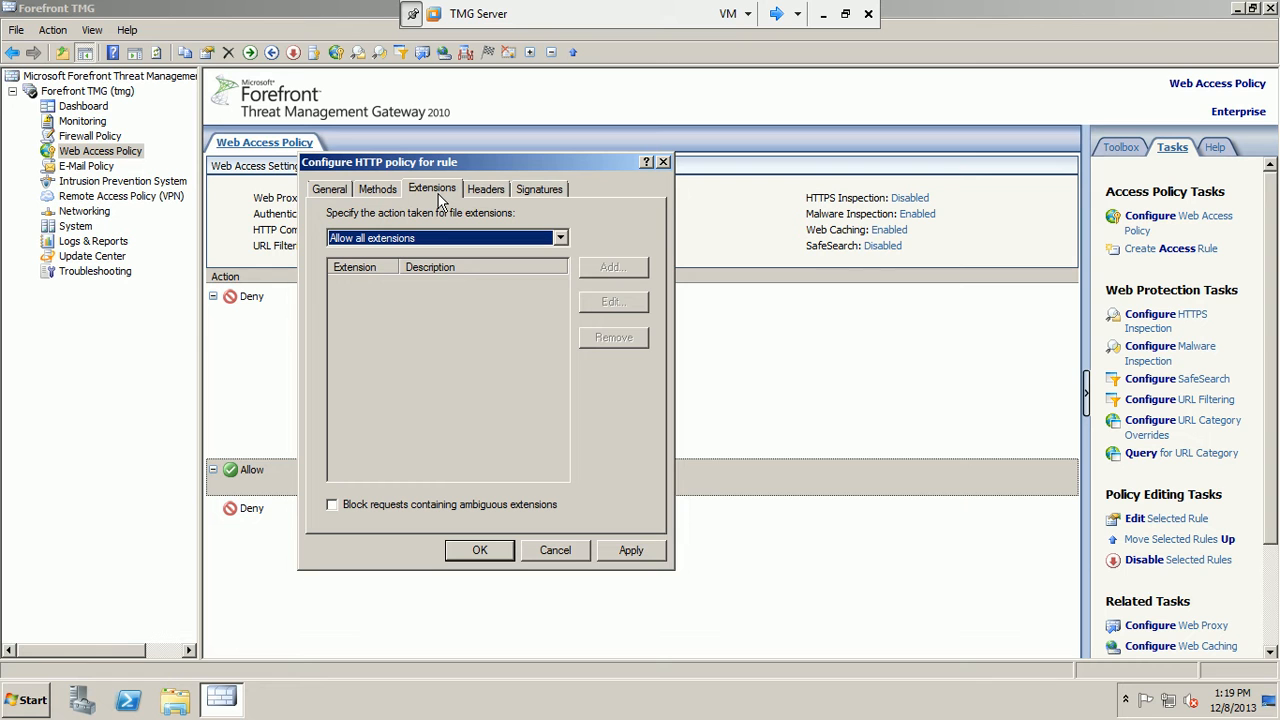
{"action": "left_click", "coordinate": [438, 238]}
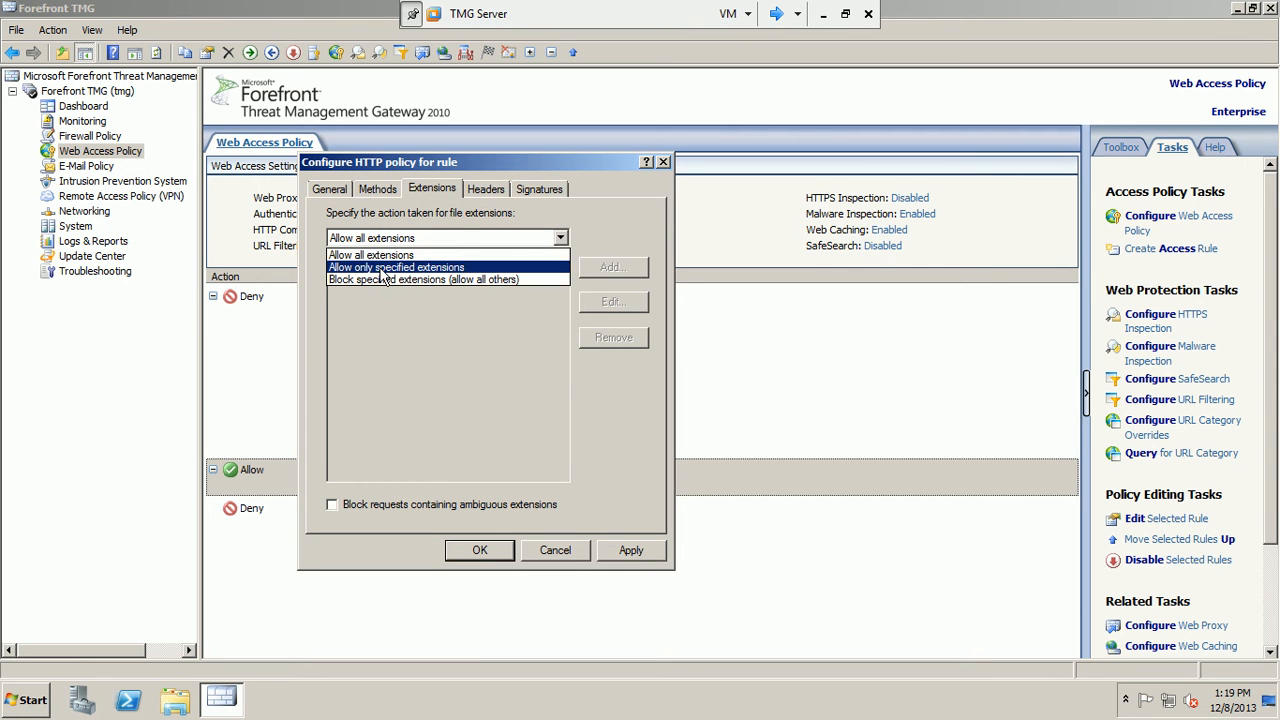
{"action": "left_click", "coordinate": [435, 270]}
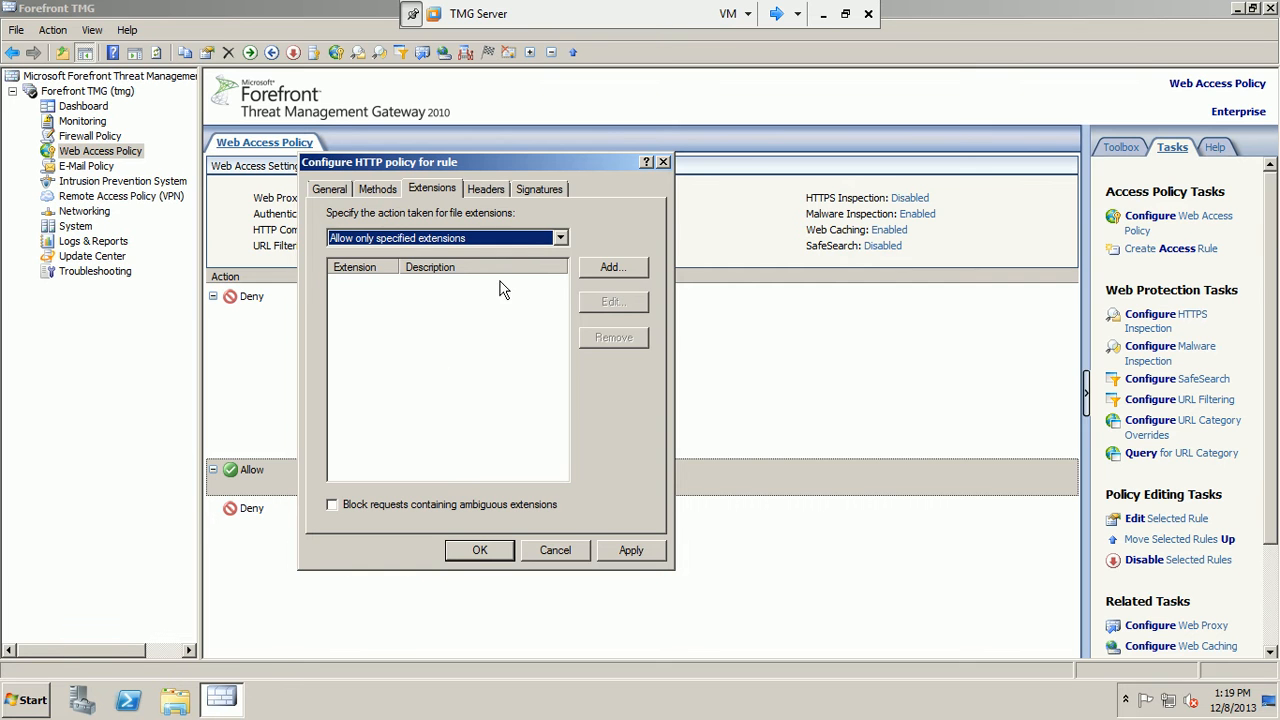
{"action": "left_click", "coordinate": [561, 238]}
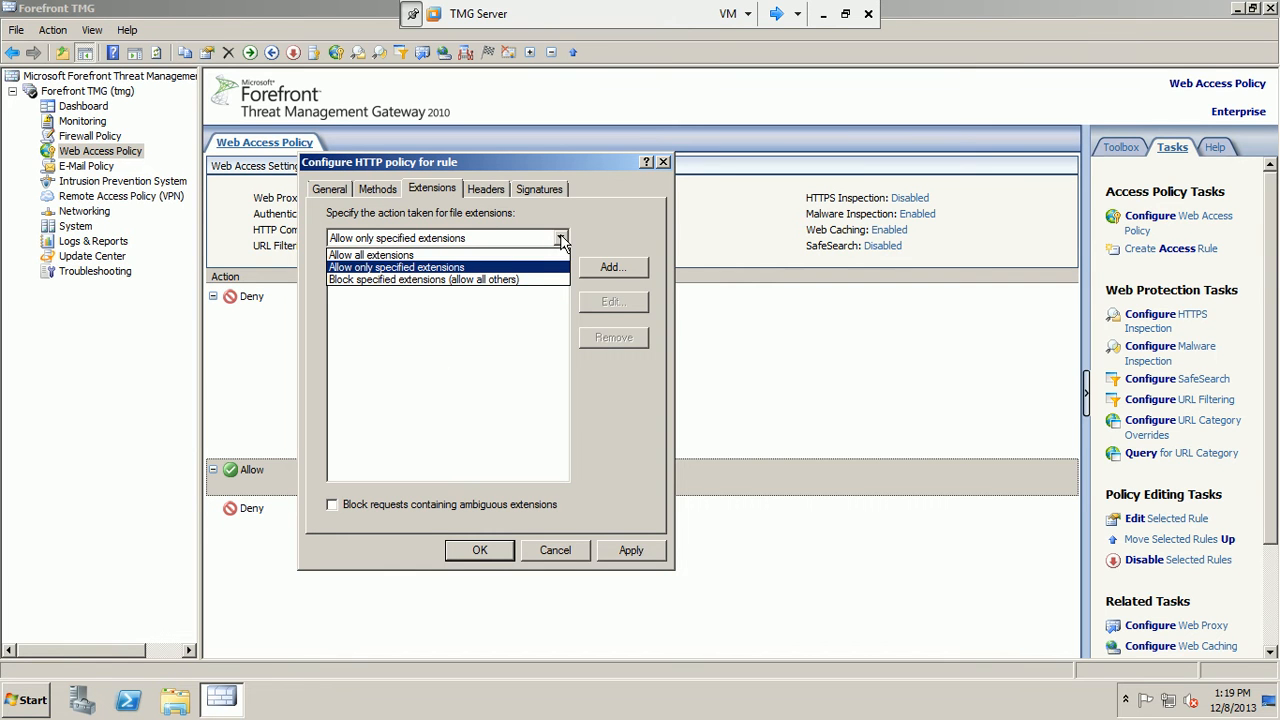
{"action": "left_click", "coordinate": [490, 280]}
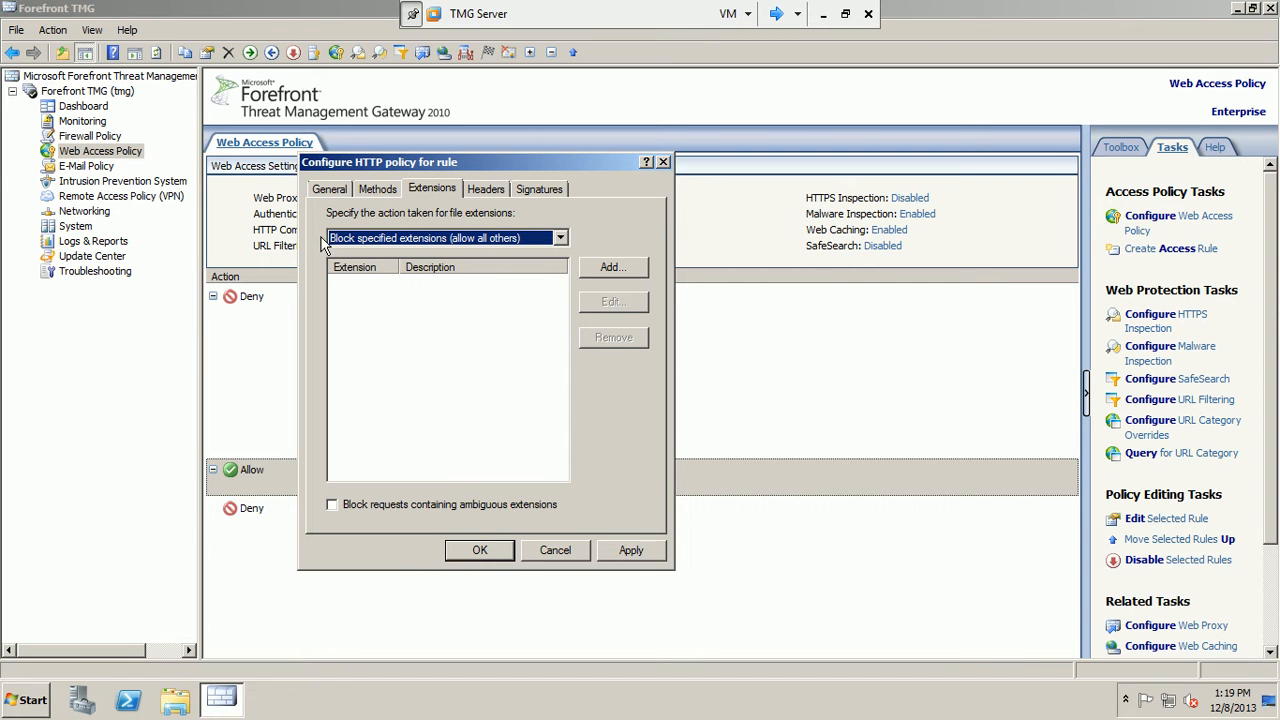
{"action": "left_click", "coordinate": [594, 269]}
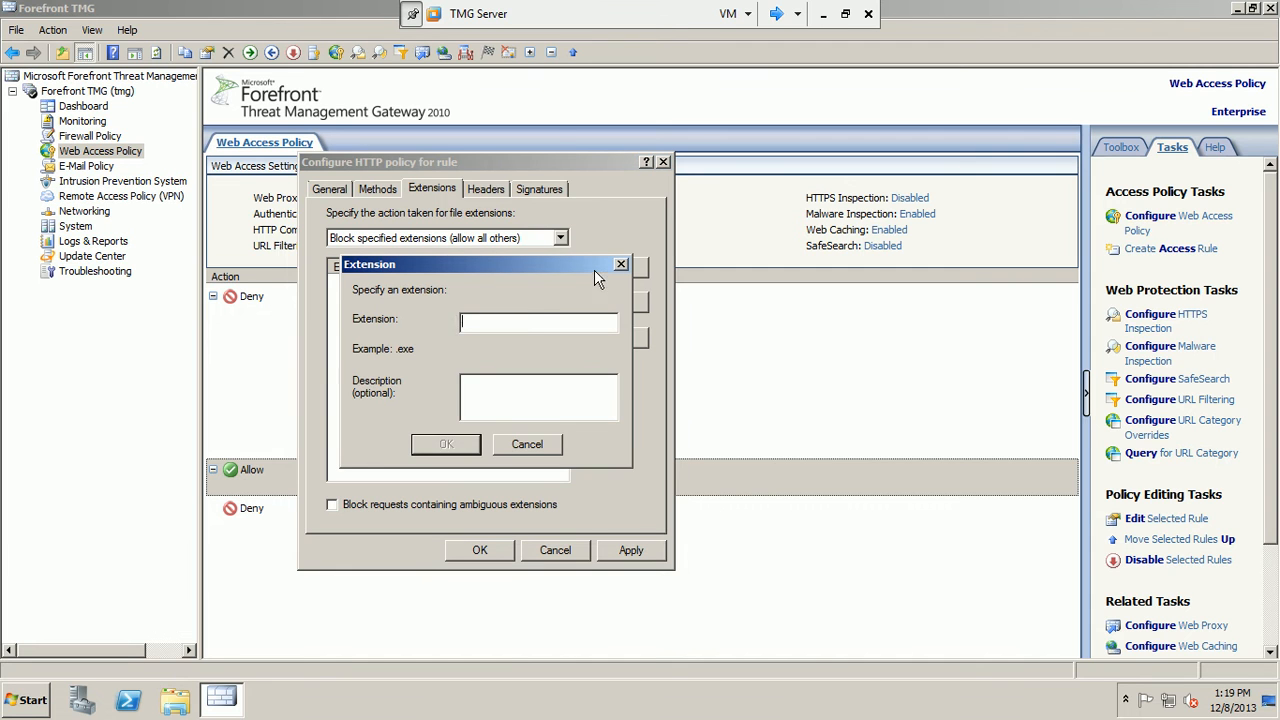
{"action": "type", "text": ".e"}
{"action": "key", "text": "BackSpace"}
{"action": "type", "text": "EXE"}
{"action": "left_click", "coordinate": [464, 446]}
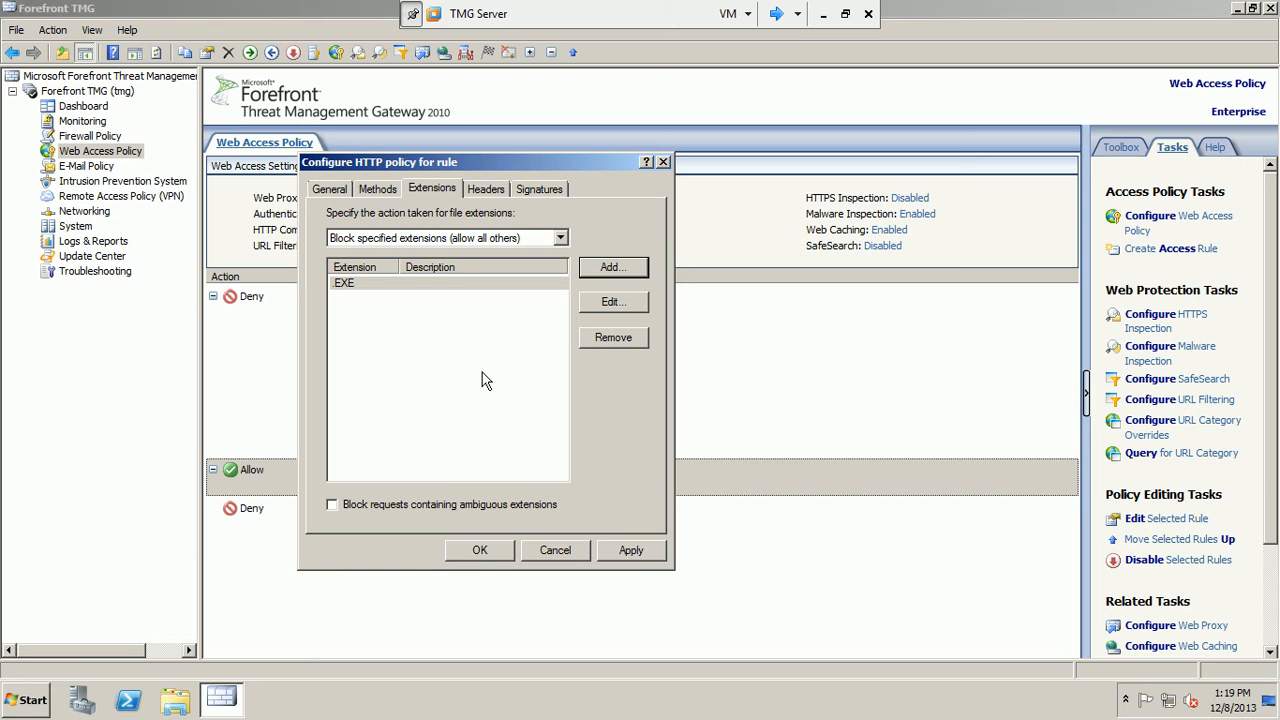
Add the HTTP header k-Kazaa-Network: to the blocked headers, searched in request headers.
{"action": "left_click", "coordinate": [483, 193]}
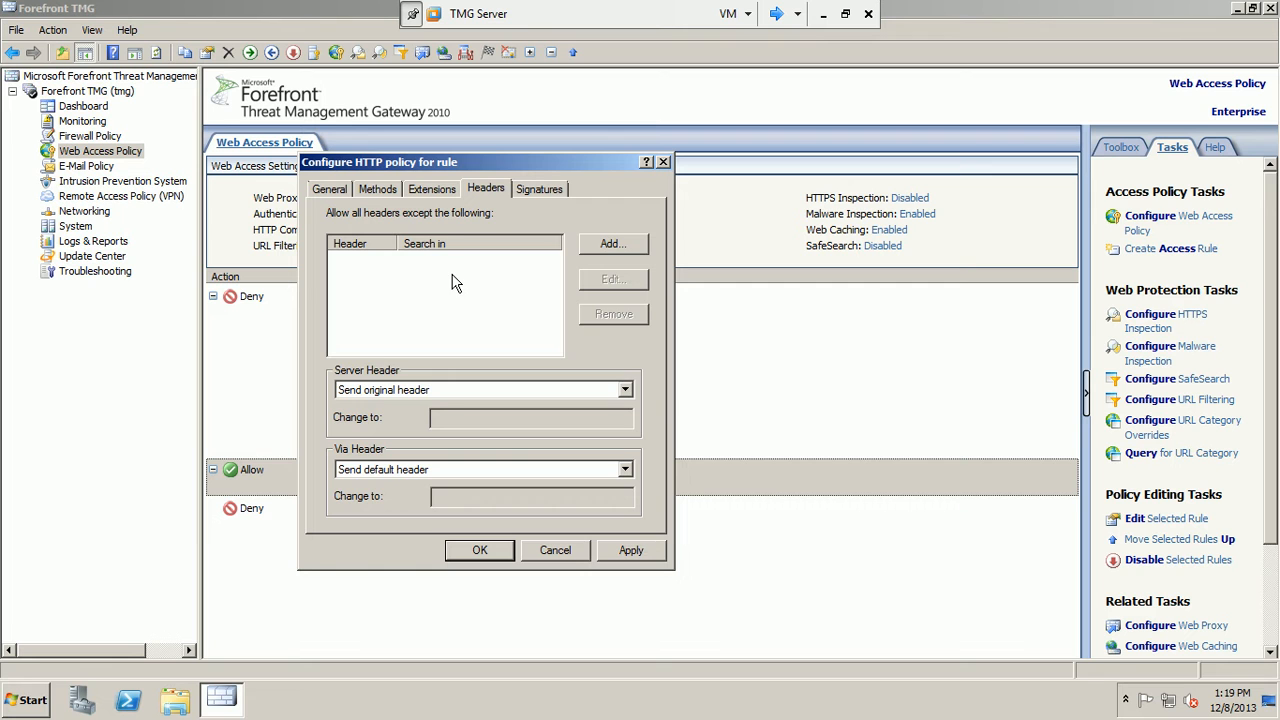
{"action": "left_click", "coordinate": [603, 244]}
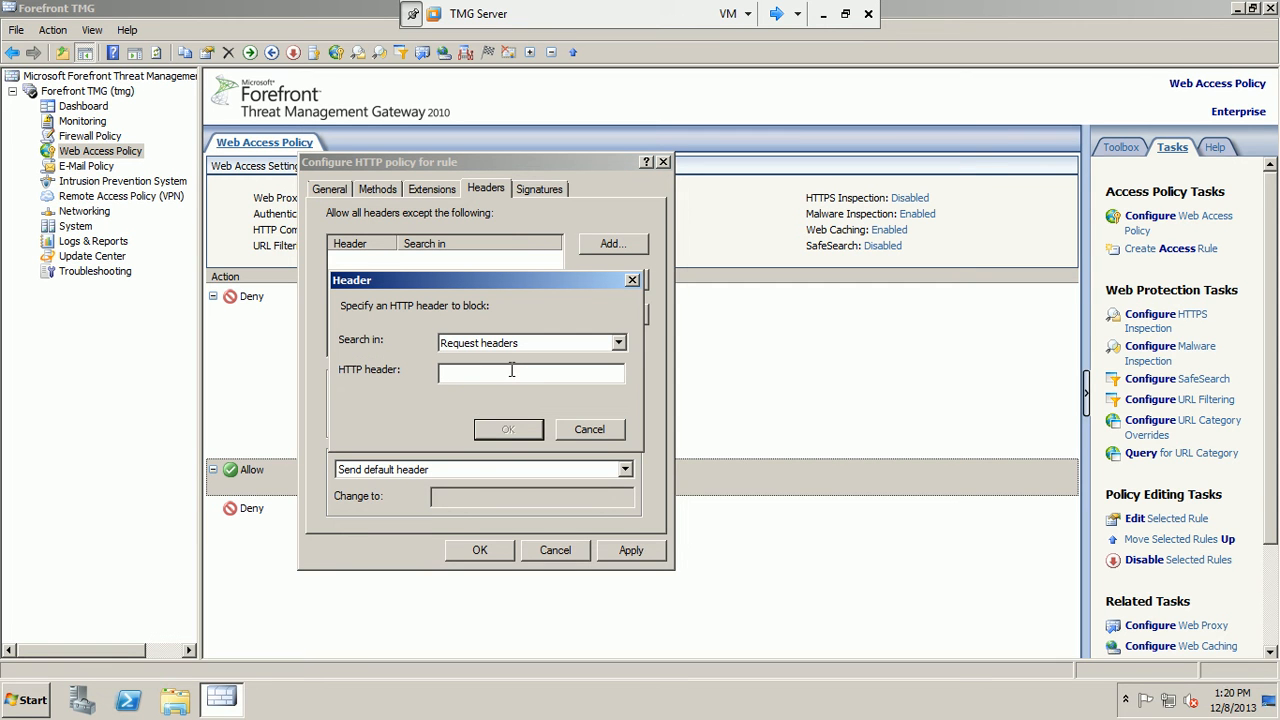
{"action": "type", "text": "k-Kazaa-Network:"}
{"action": "left_click", "coordinate": [500, 430]}
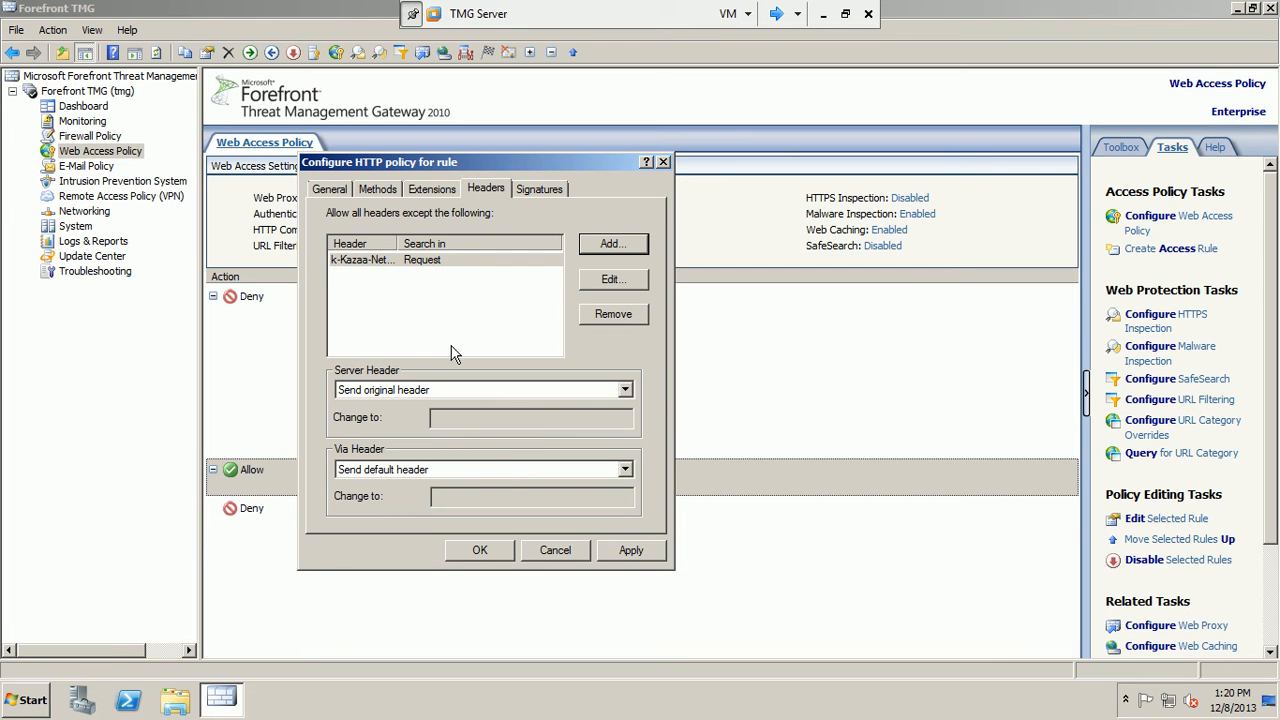
Start a new signature named "Block Windows Live Messenger" with the description "this signature is used to block access to the windows live messanger".
{"action": "left_click", "coordinate": [536, 190]}
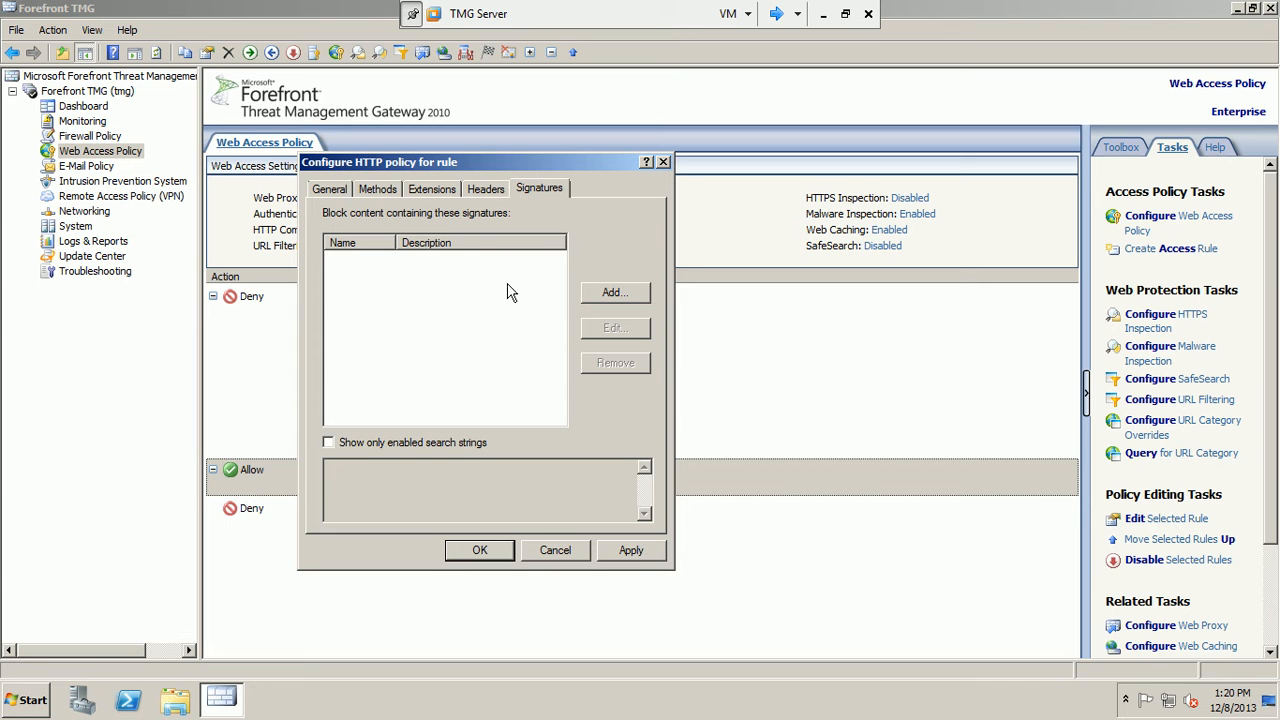
{"action": "left_click", "coordinate": [600, 294]}
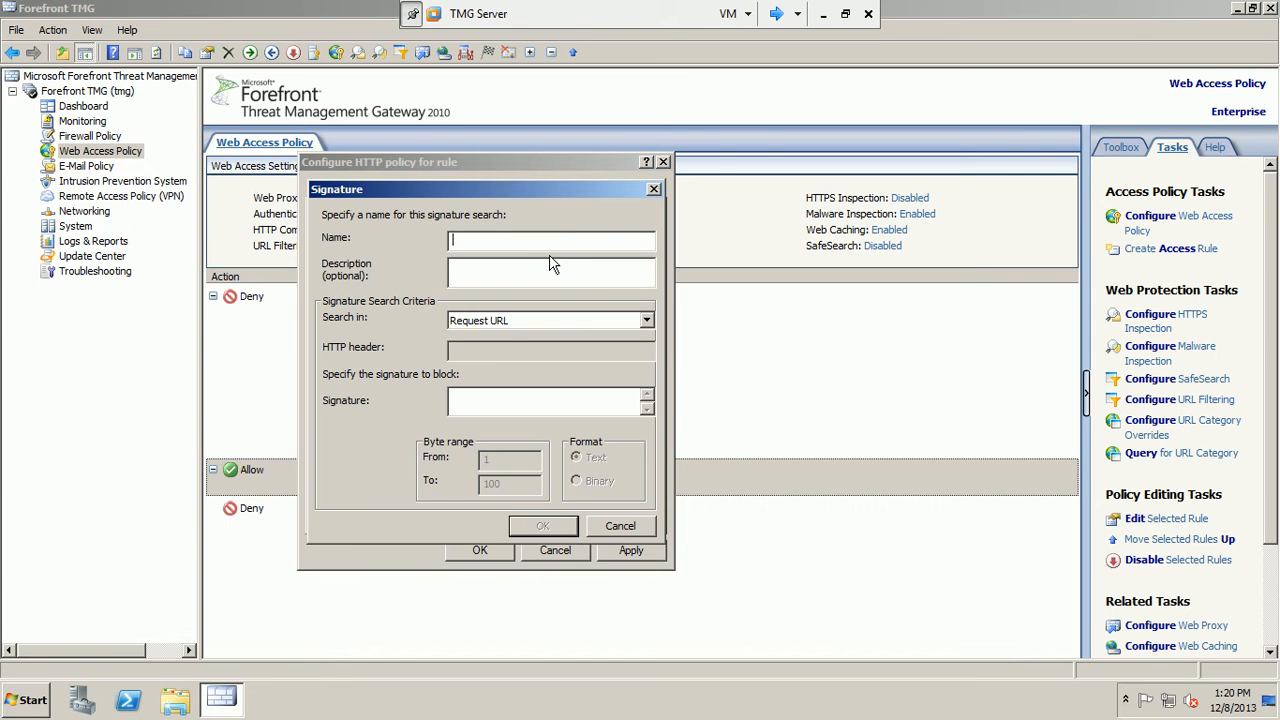
{"action": "type", "text": "Block"}
{"action": "type", "text": " Windows"}
{"action": "type", "text": " Live"}
{"action": "type", "text": " Mess"}
{"action": "type", "text": "a"}
{"action": "type", "text": "nger"}
{"action": "left_click", "coordinate": [520, 272]}
{"action": "type", "text": "this signa"}
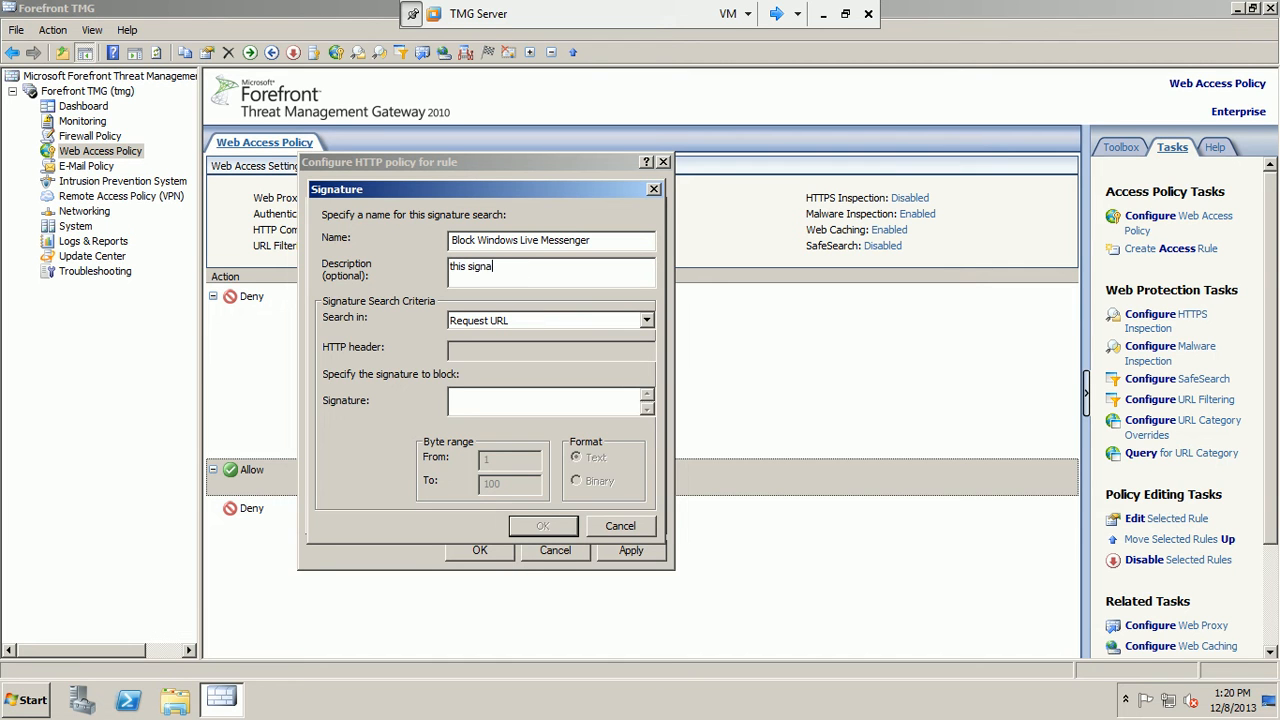
{"action": "type", "text": "ture is used to block access to the windows li"}
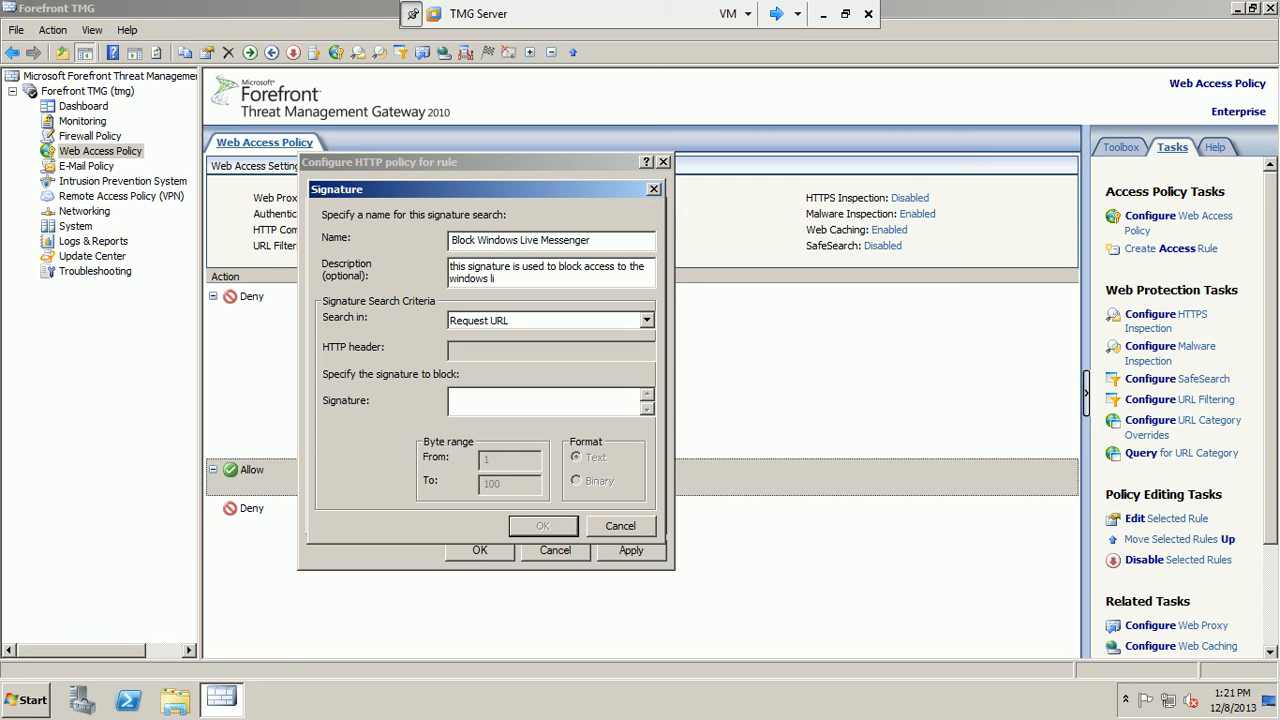
{"action": "type", "text": "ve messanger"}
Make the signature search request headers for the HTTP header User-Agent: with the pattern Windows Live Messenger, and add it to the blocked signatures.
{"action": "left_click", "coordinate": [648, 320]}
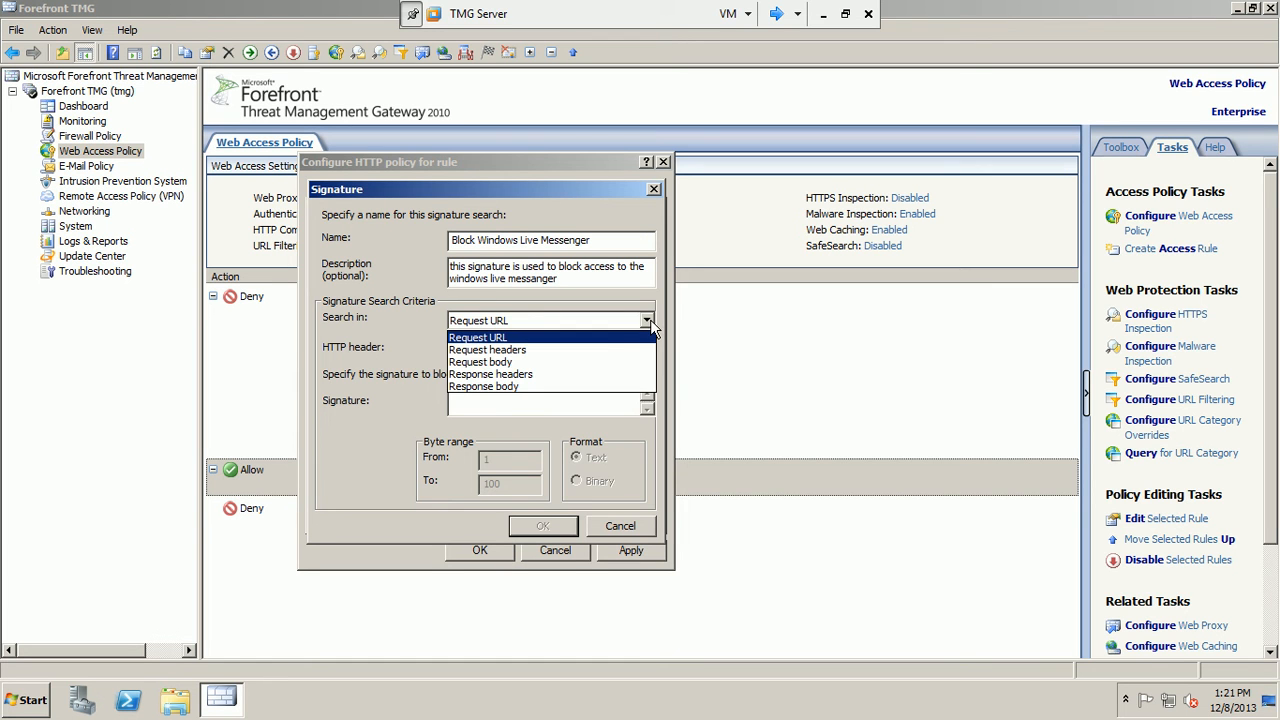
{"action": "left_click", "coordinate": [583, 352]}
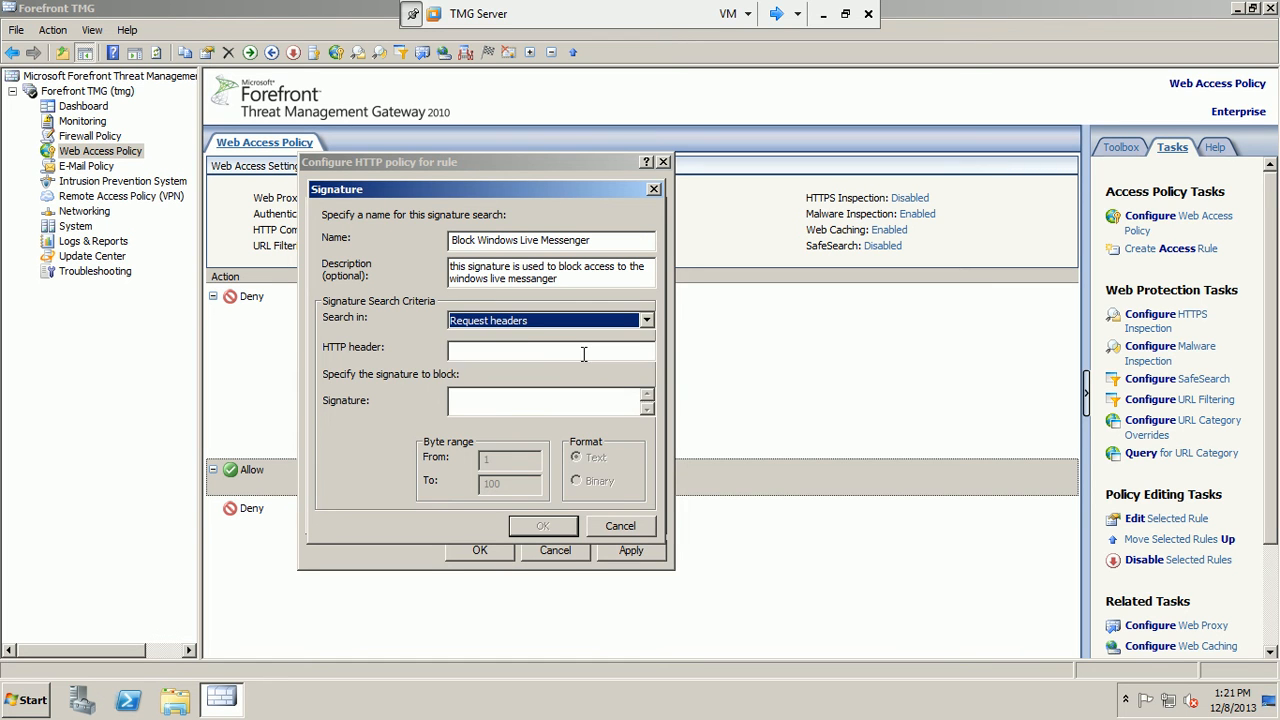
{"action": "left_click", "coordinate": [474, 352]}
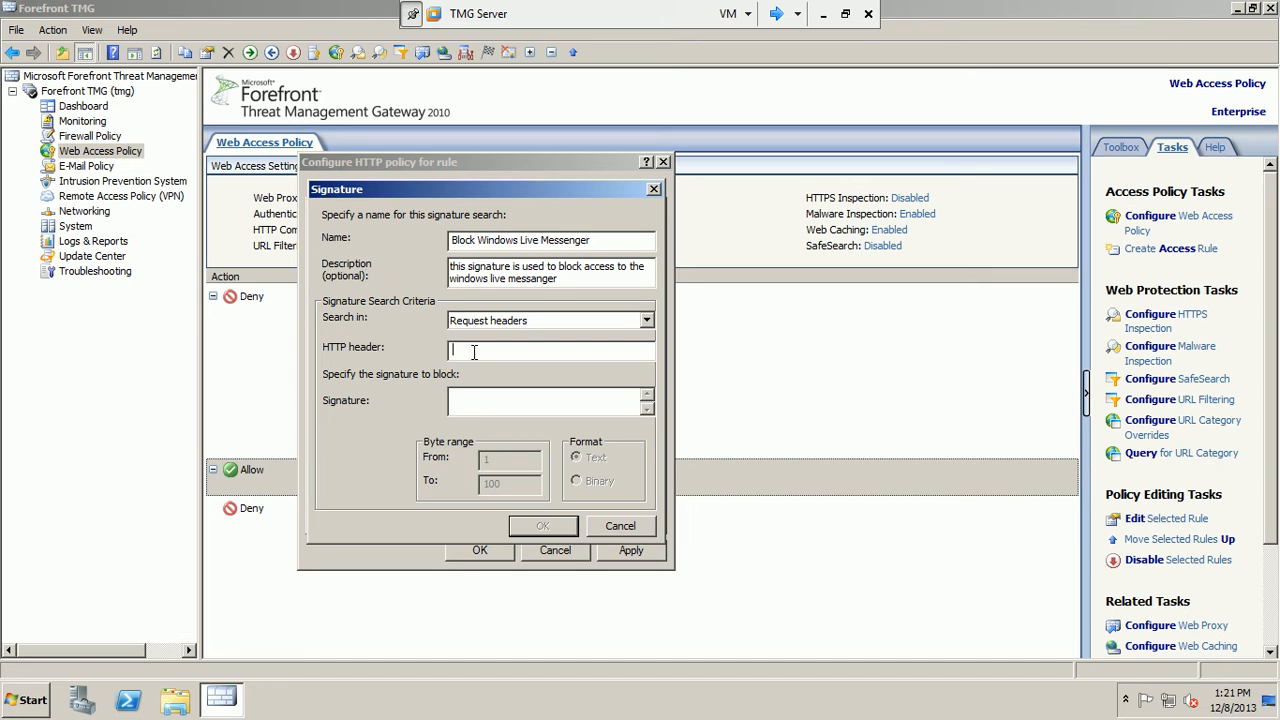
{"action": "type", "text": "User-Agent:"}
{"action": "left_click_drag", "start_coordinate": [512, 350], "coordinate": [447, 350]}
{"action": "left_click", "coordinate": [518, 352]}
{"action": "type", "text": "Windows Live Messenger"}
{"action": "left_click", "coordinate": [543, 527]}
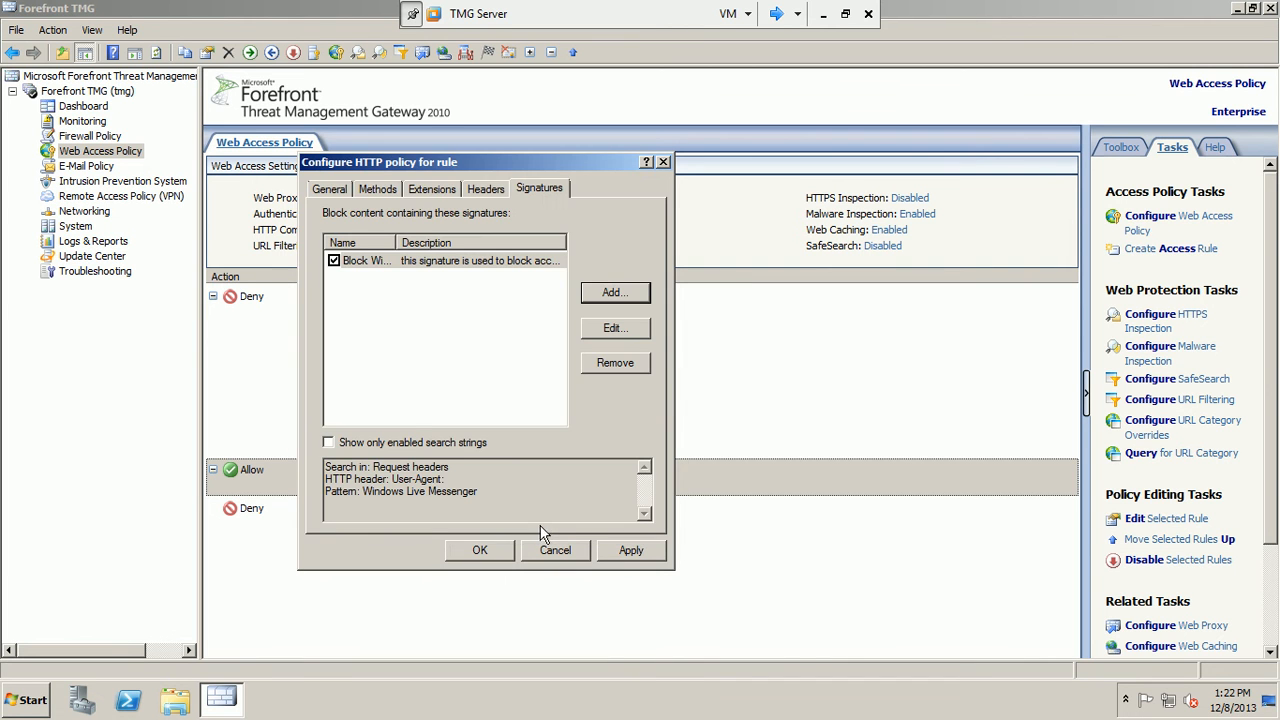
Apply and close the rule's HTTP policy, and save the configuration changes to the gateway.
{"action": "left_click", "coordinate": [630, 552]}
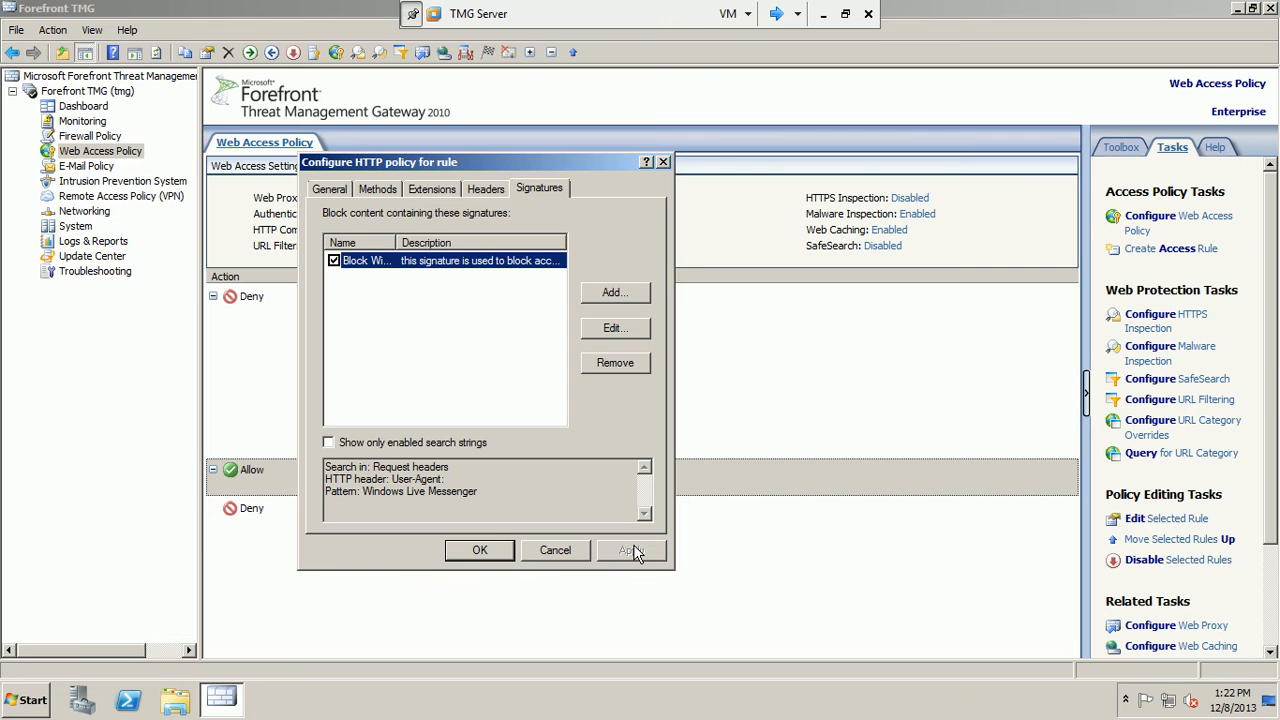
{"action": "left_click", "coordinate": [506, 552]}
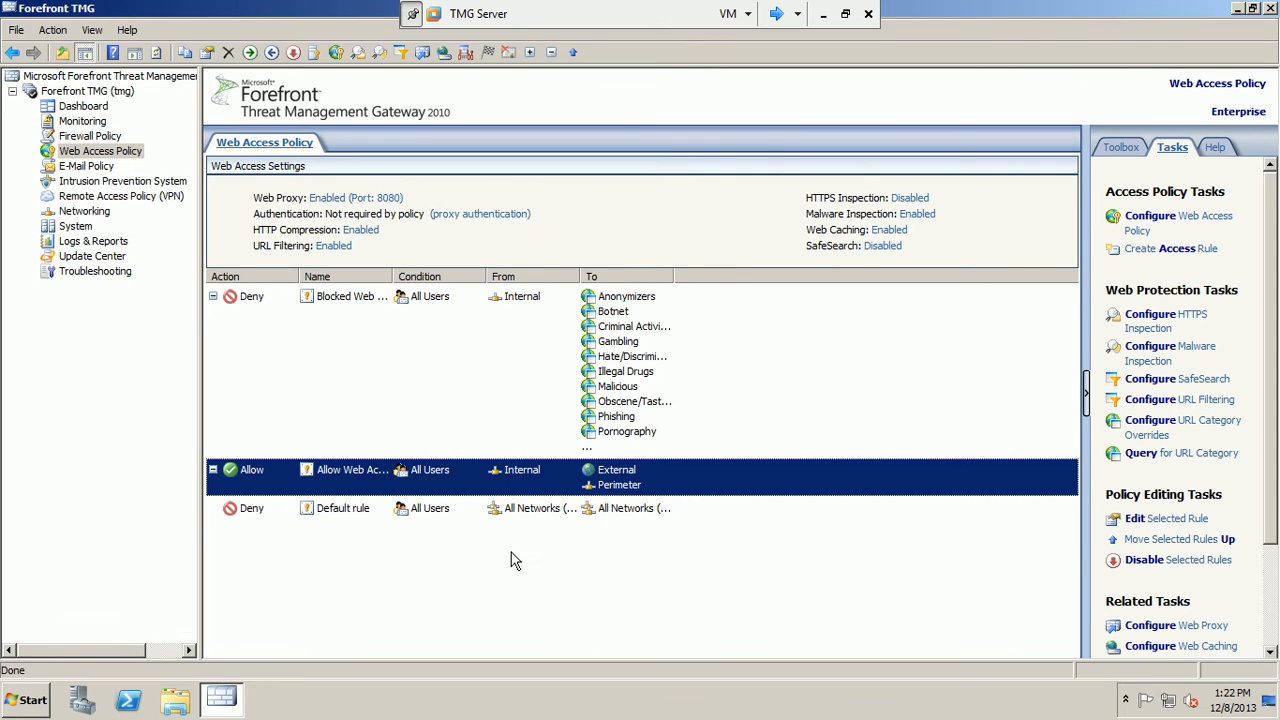
{"action": "left_click", "coordinate": [275, 146]}
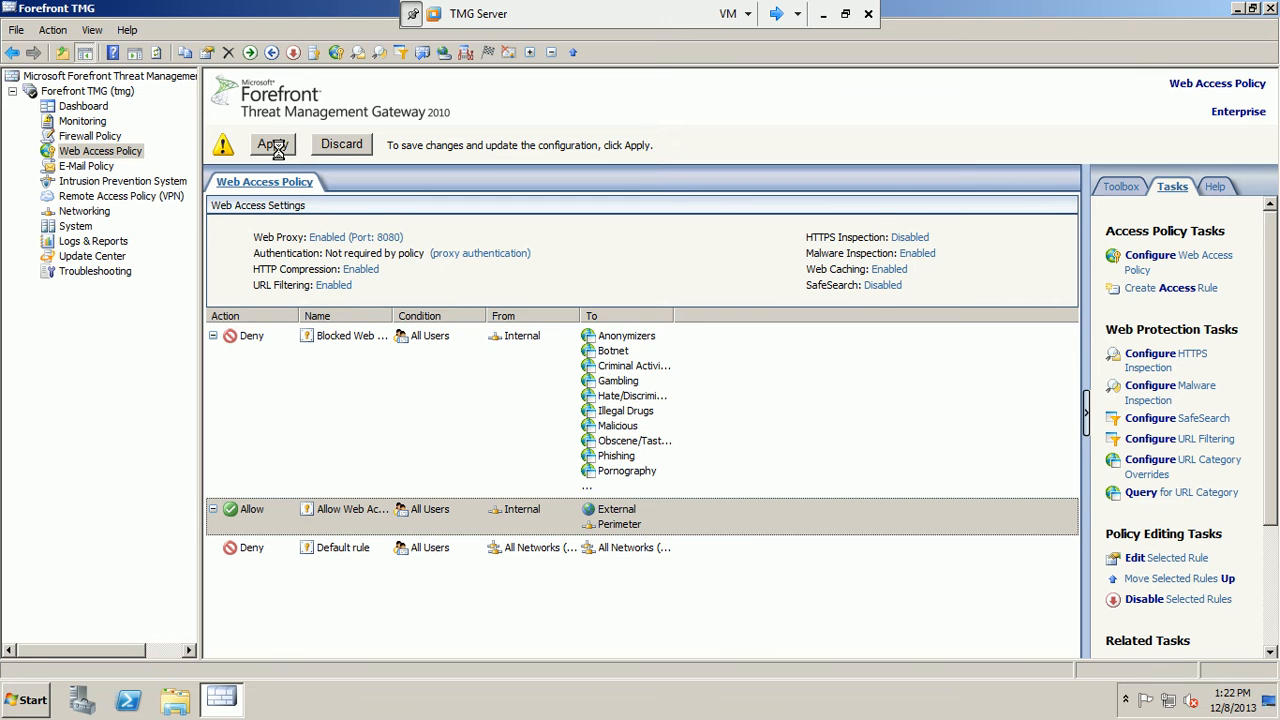
{"action": "left_click", "coordinate": [782, 444]}
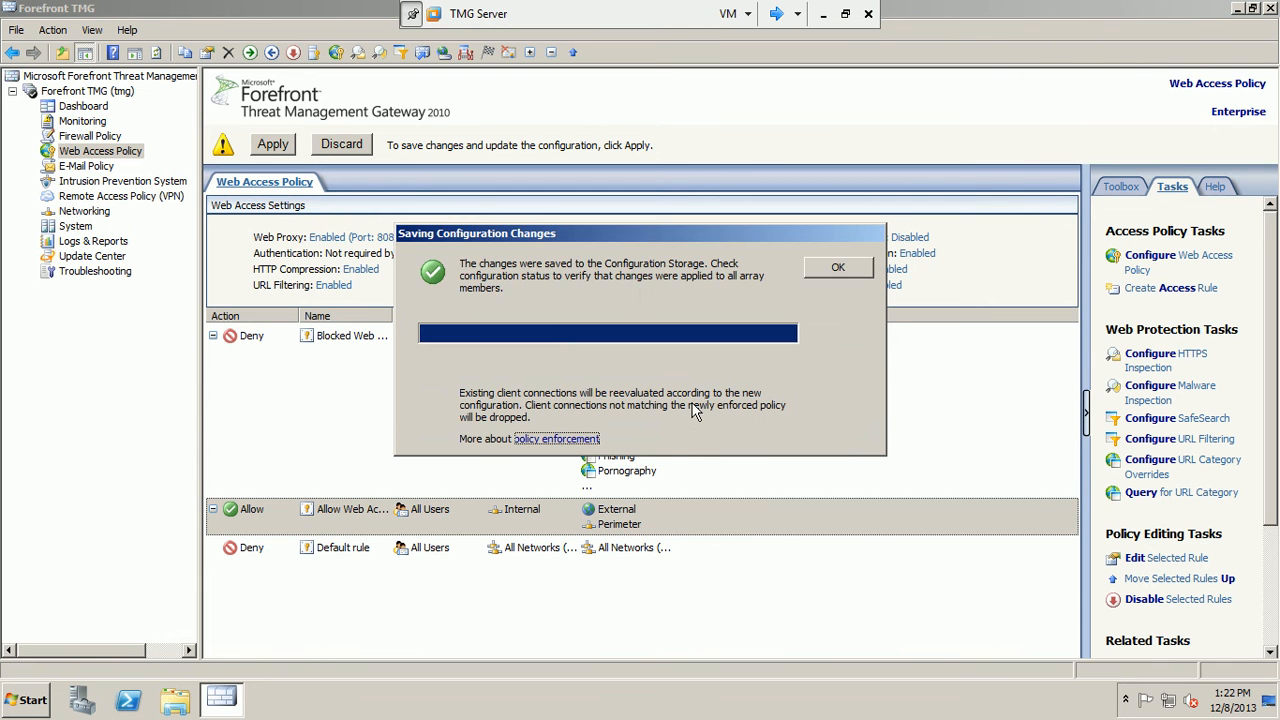
{"action": "left_click", "coordinate": [840, 268]}
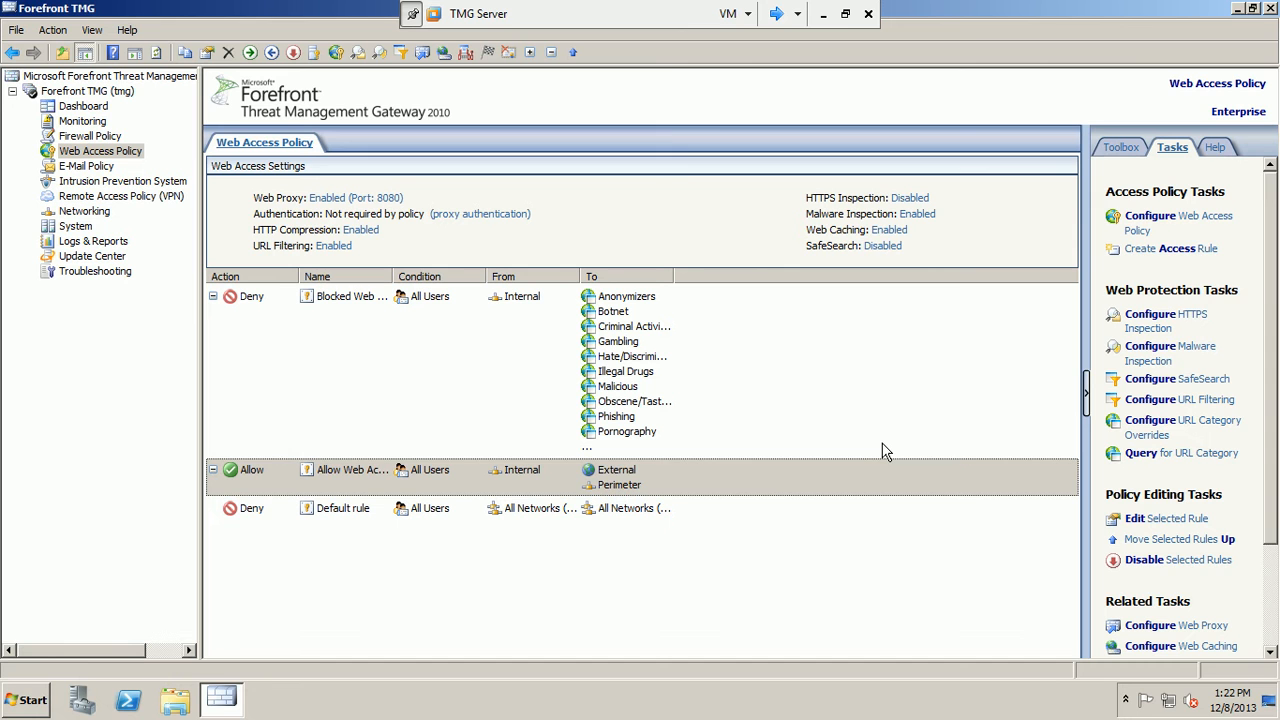
Switch to the Win7 virtual machine, refresh its desktop and open Internet Explorer.
{"action": "left_click", "coordinate": [776, 14]}
{"action": "left_click", "coordinate": [776, 14]}
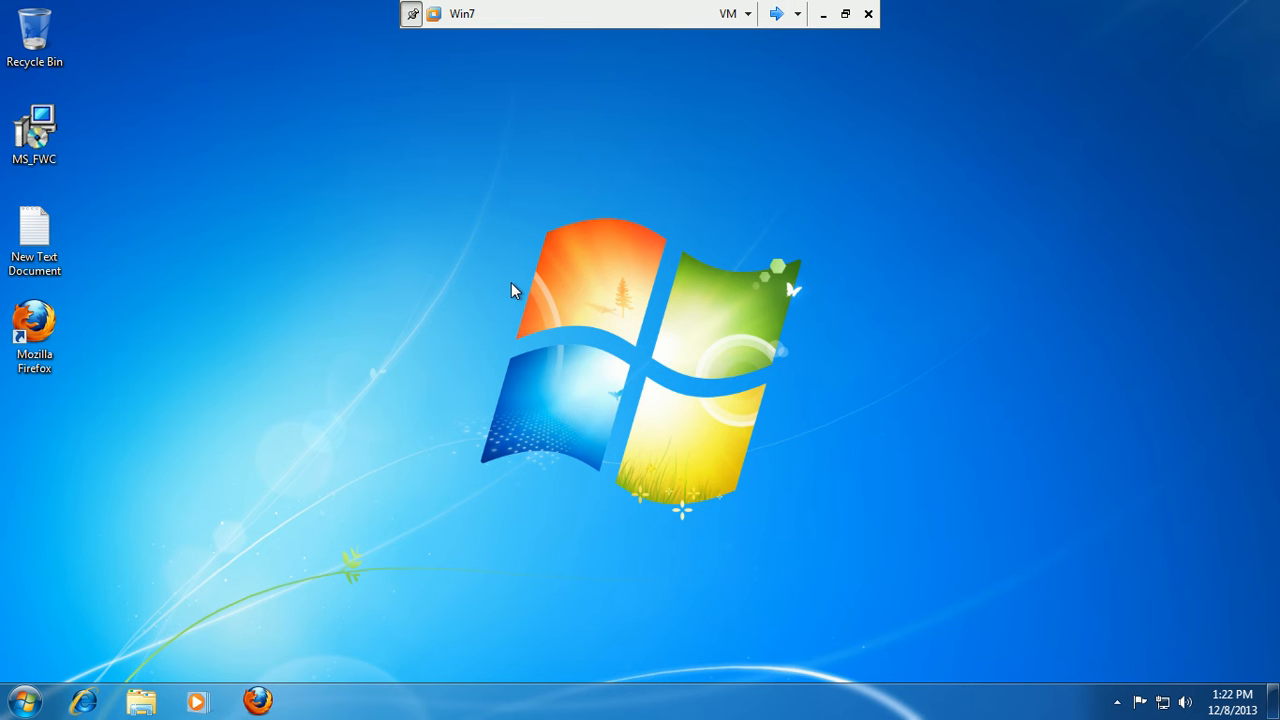
{"action": "right_click", "coordinate": [511, 290]}
{"action": "left_click", "coordinate": [534, 336]}
{"action": "left_click", "coordinate": [100, 700]}
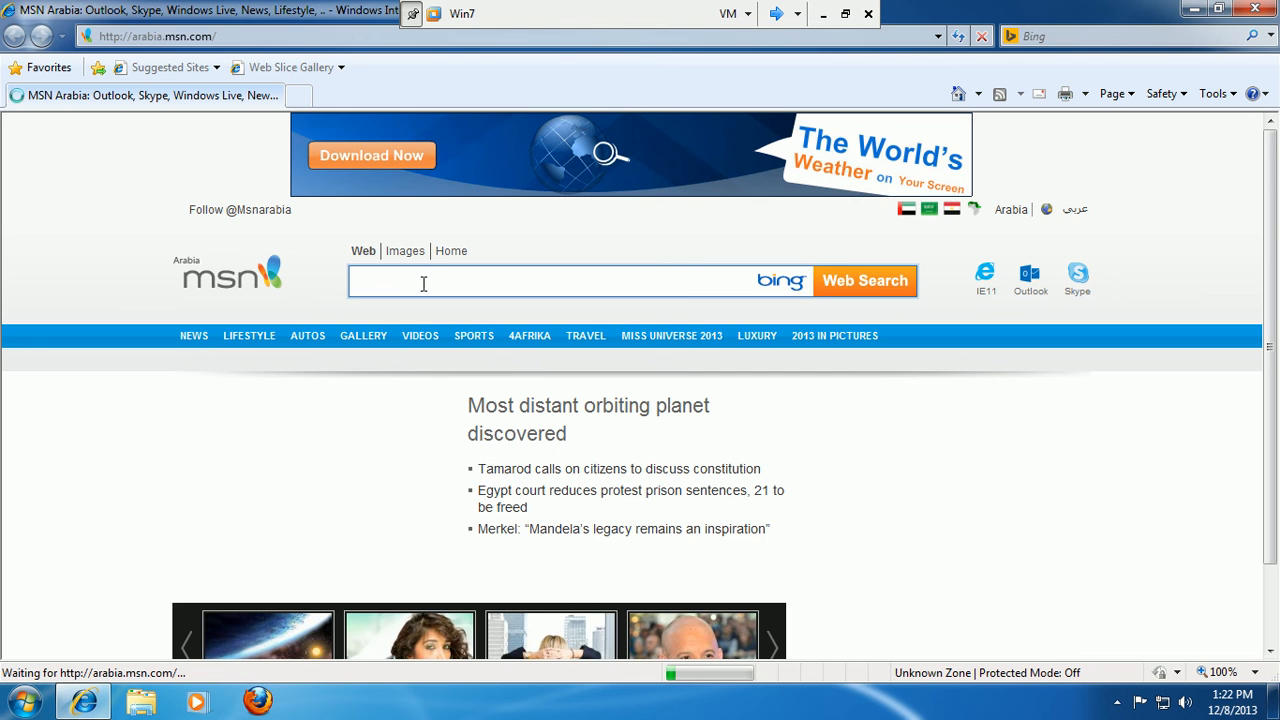
{"action": "left_click", "coordinate": [421, 283]}
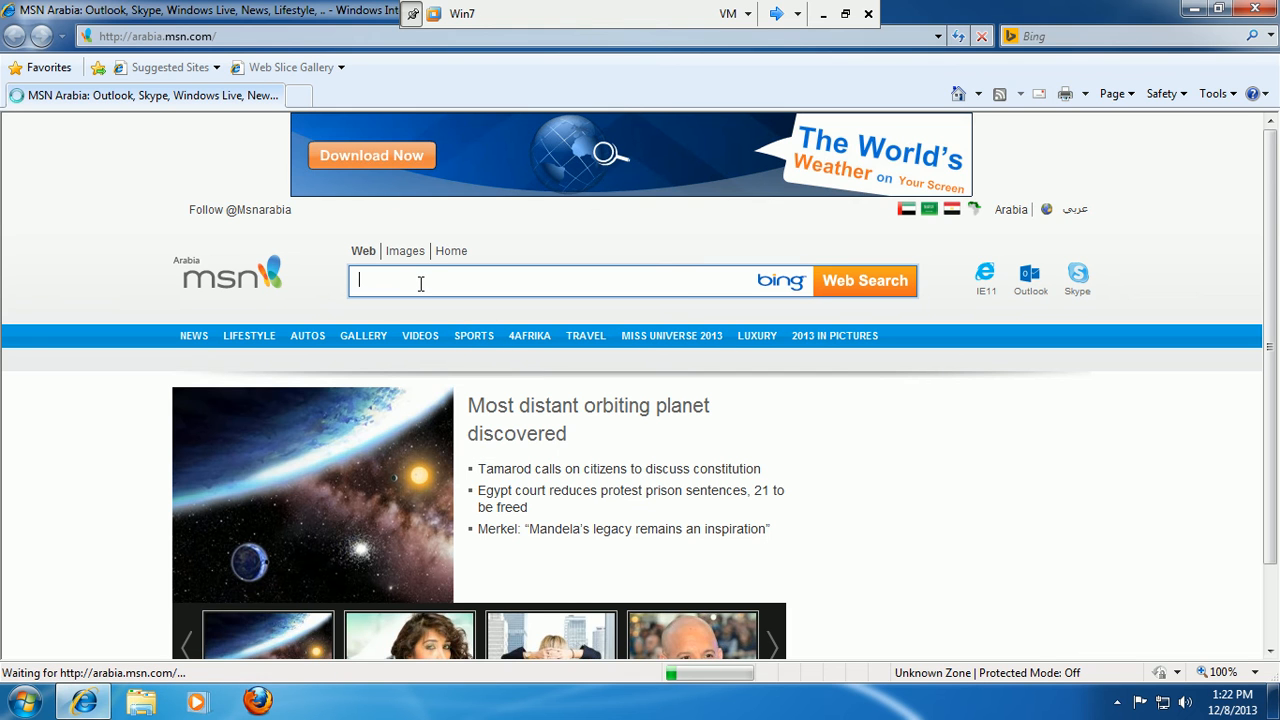
{"action": "left_click", "coordinate": [203, 37]}
{"action": "type", "text": "google"}
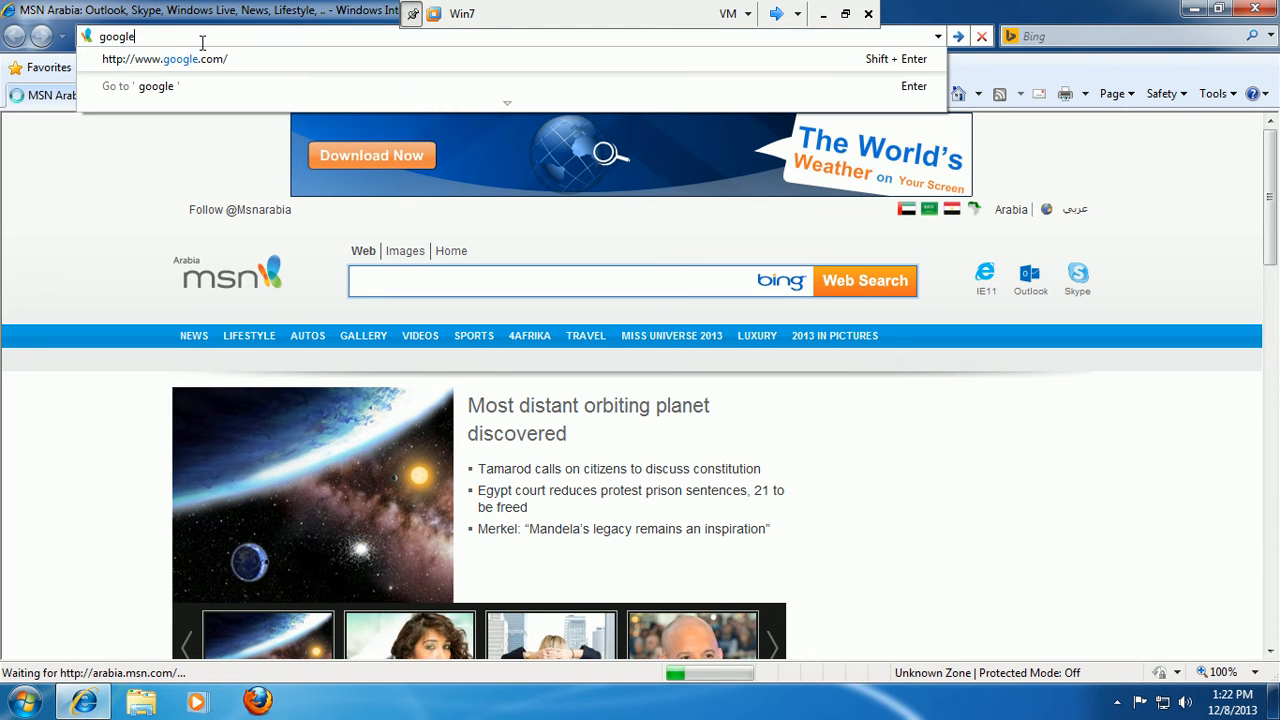
{"action": "left_click", "coordinate": [198, 59]}
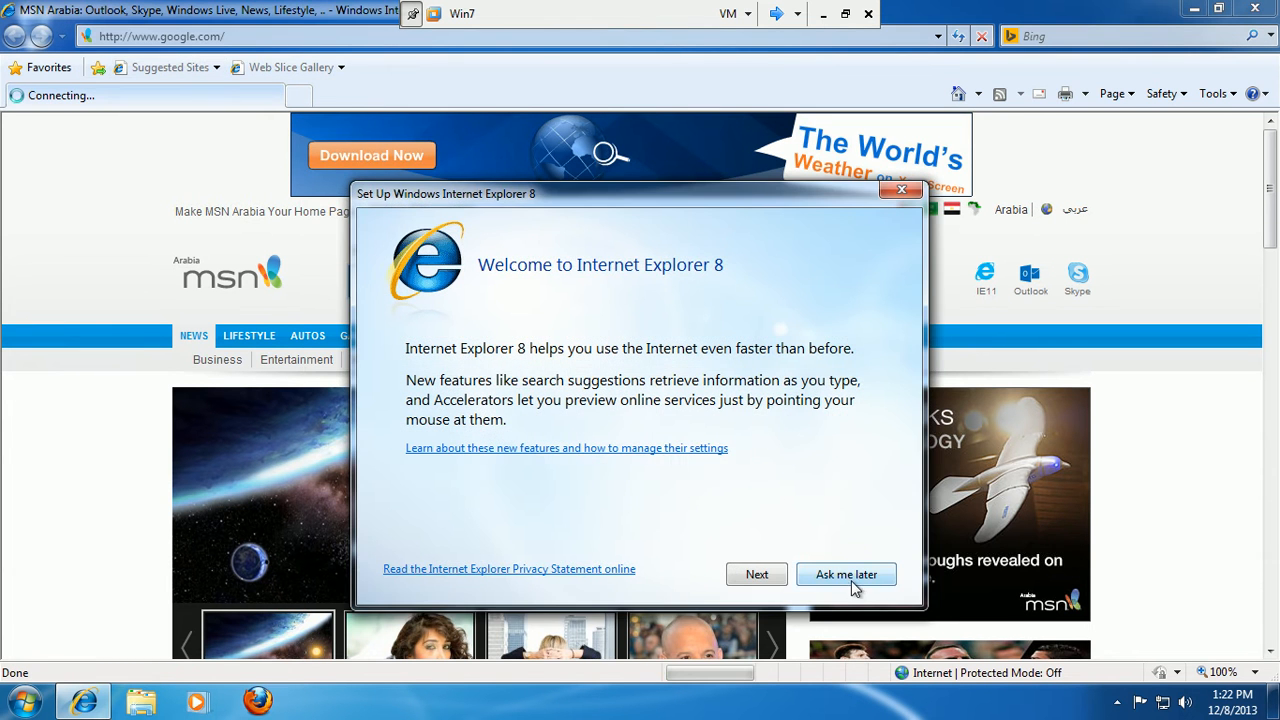
{"action": "left_click", "coordinate": [851, 578]}
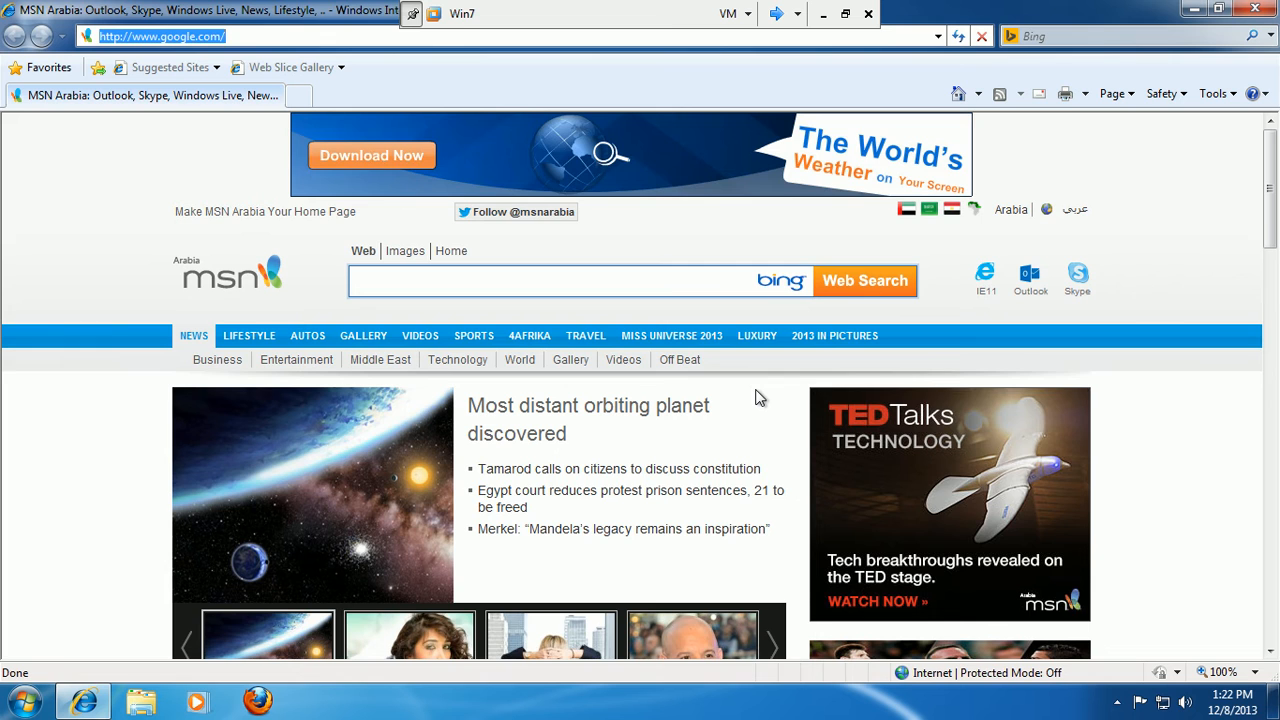
{"action": "key", "text": "Return"}
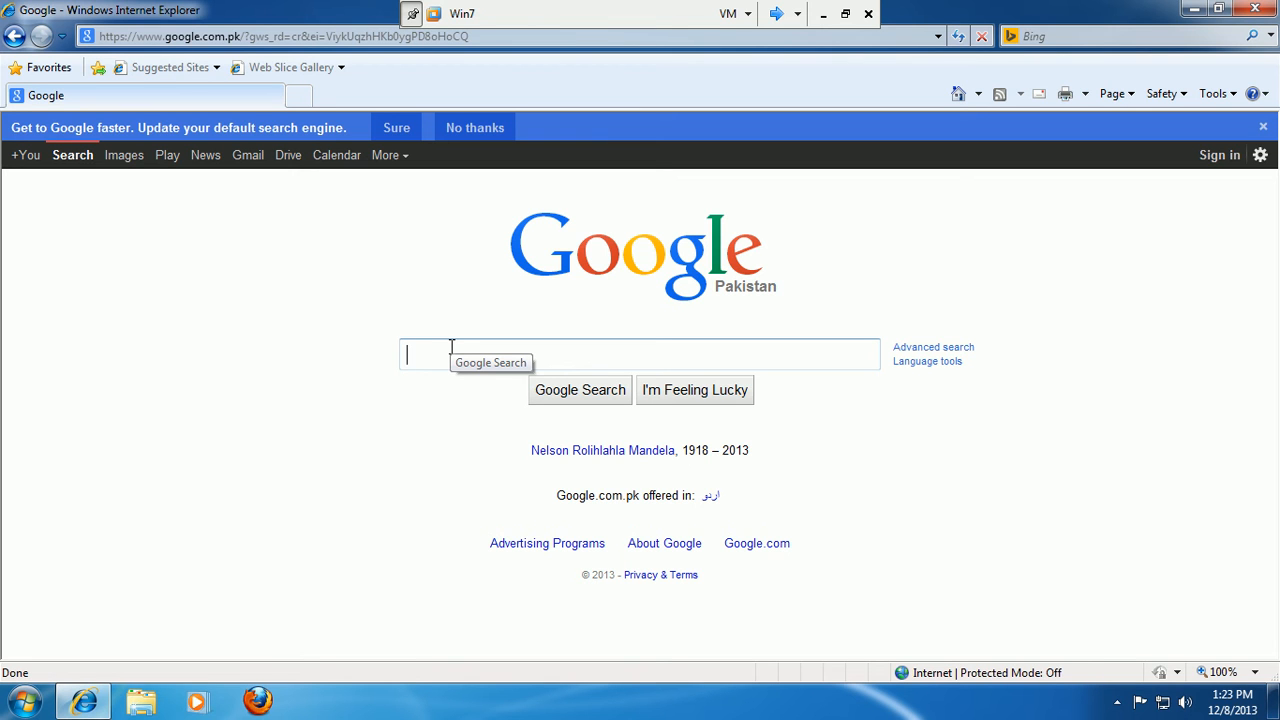
Search Google for "vlc player".
{"action": "type", "text": "vlc"}
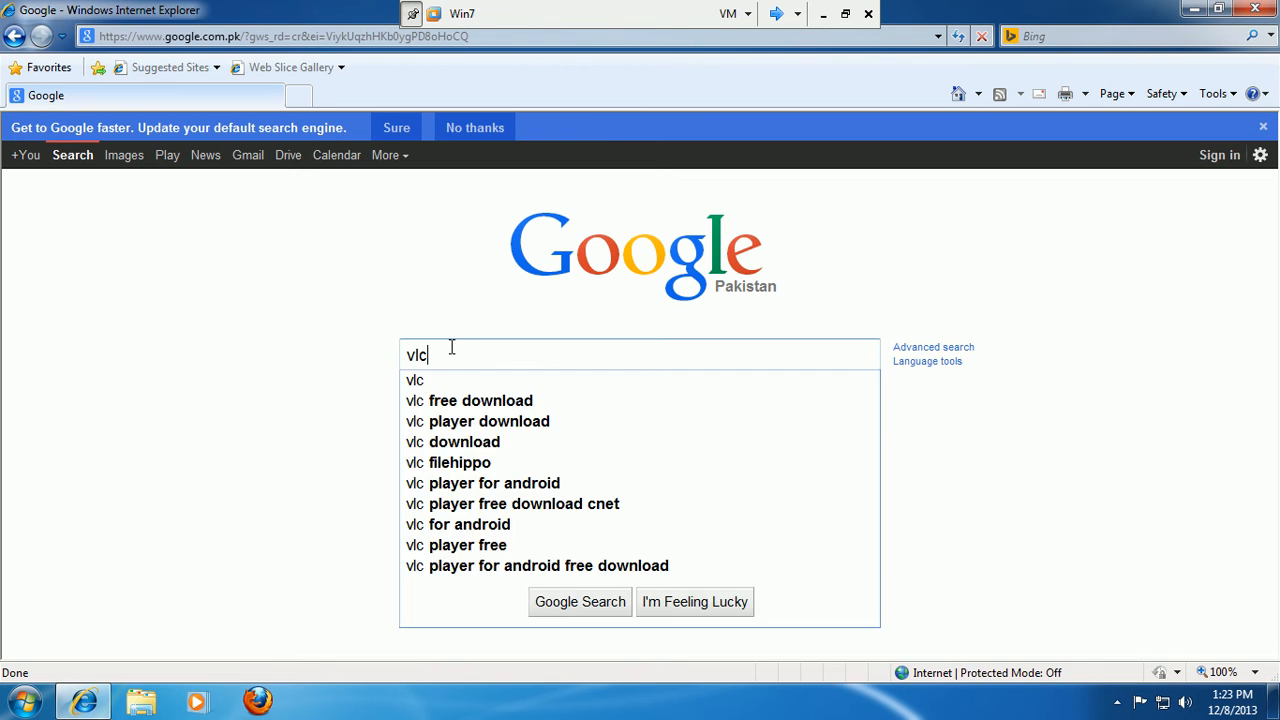
{"action": "type", "text": " player"}
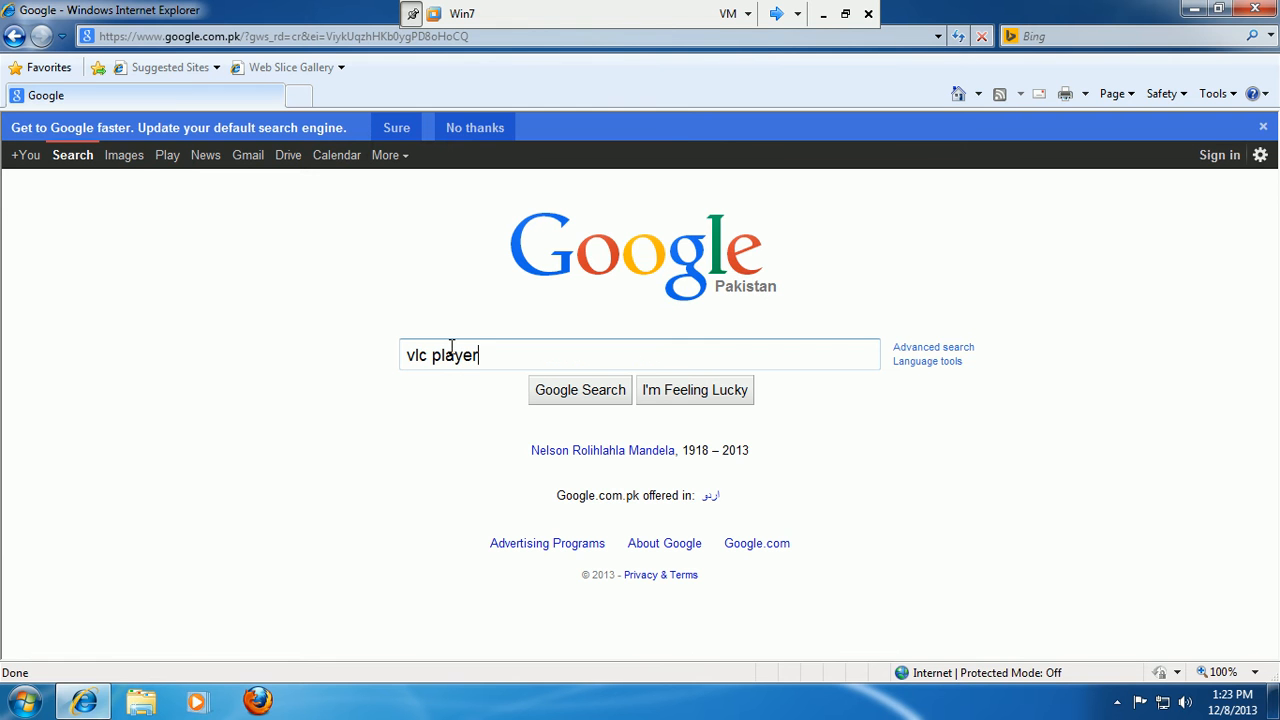
{"action": "key", "text": "Return"}
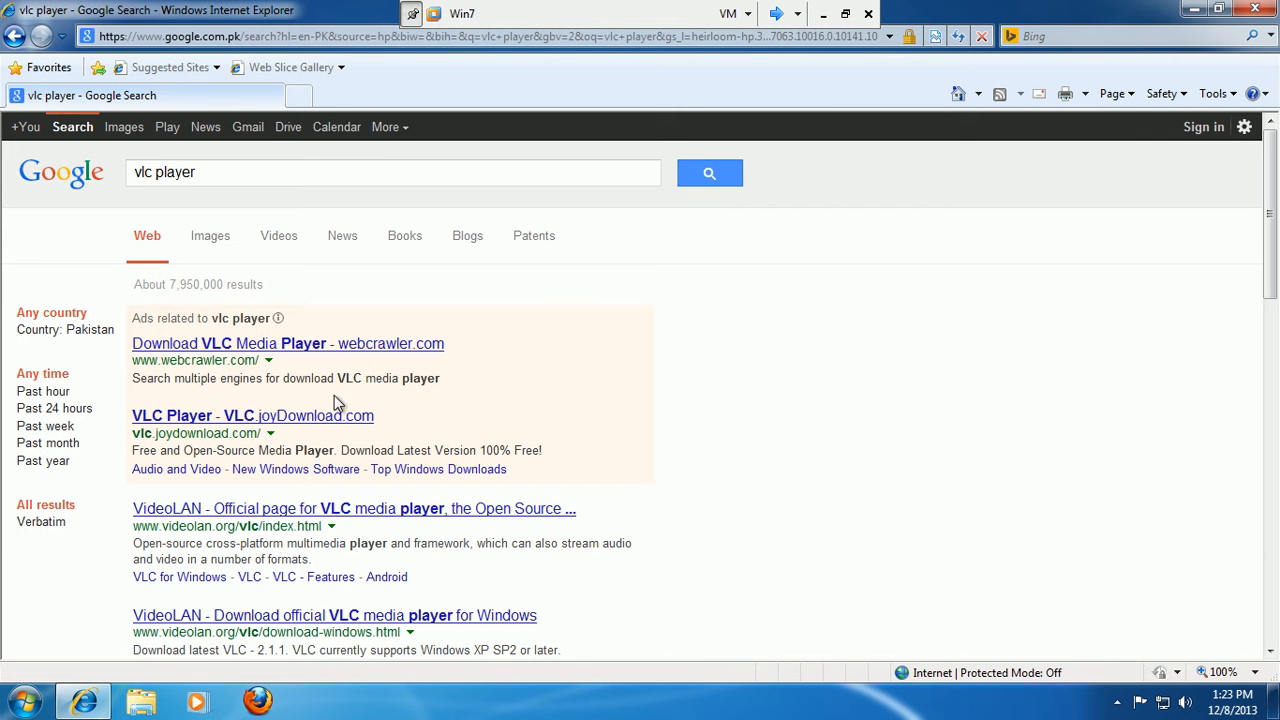
Try to open the Softonic VLC media player download result, examine the error code on the page, and return to the results.
{"action": "left_click_drag", "start_coordinate": [1273, 200], "coordinate": [1266, 378]}
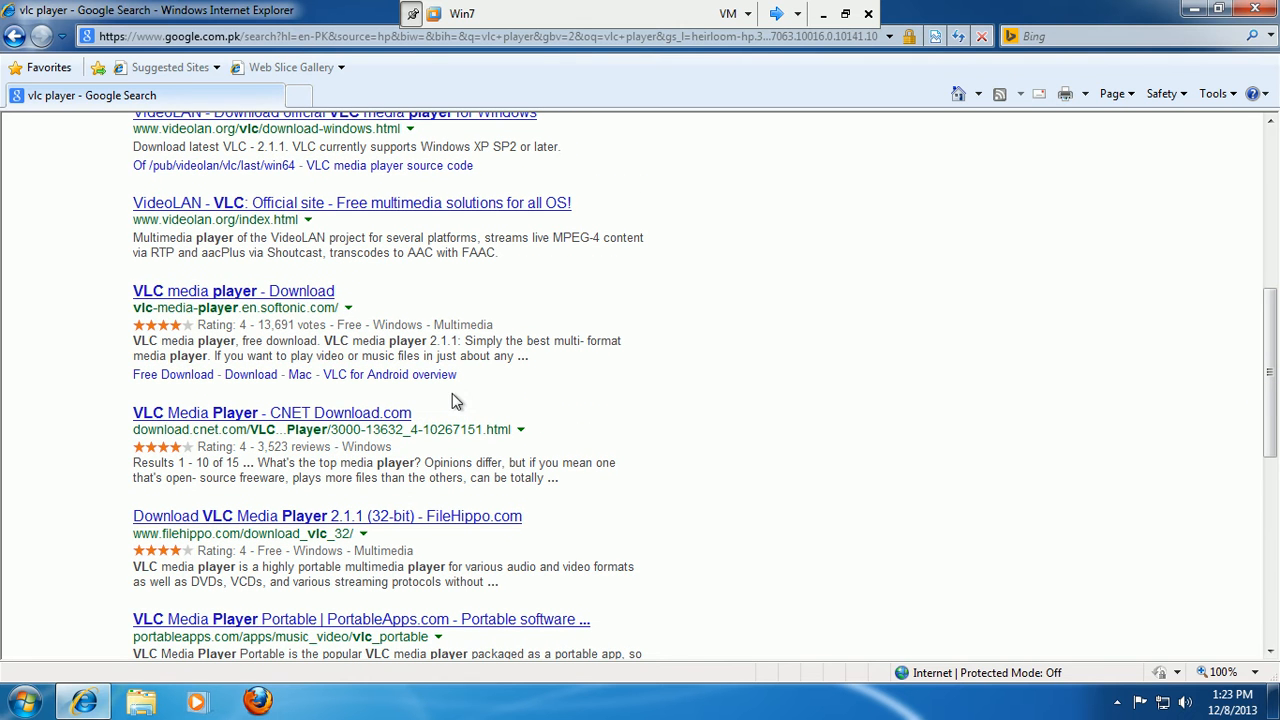
{"action": "left_click", "coordinate": [300, 292]}
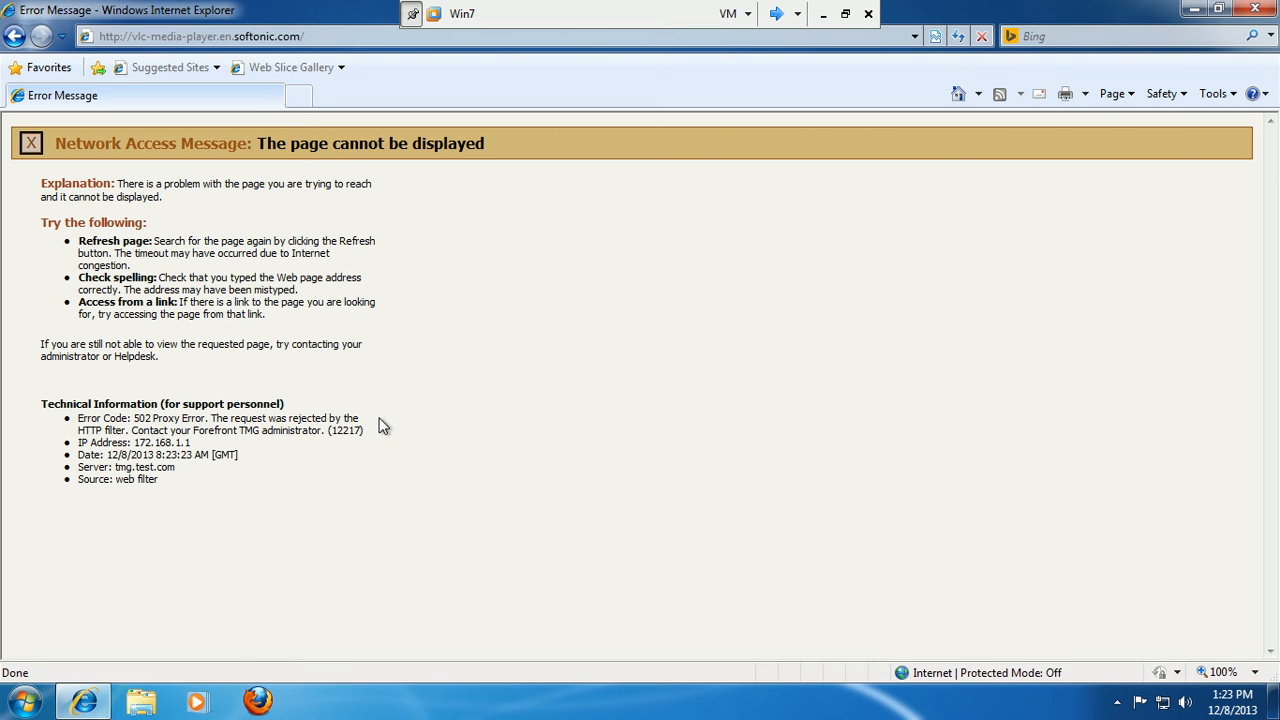
{"action": "left_click_drag", "start_coordinate": [125, 432], "coordinate": [78, 418]}
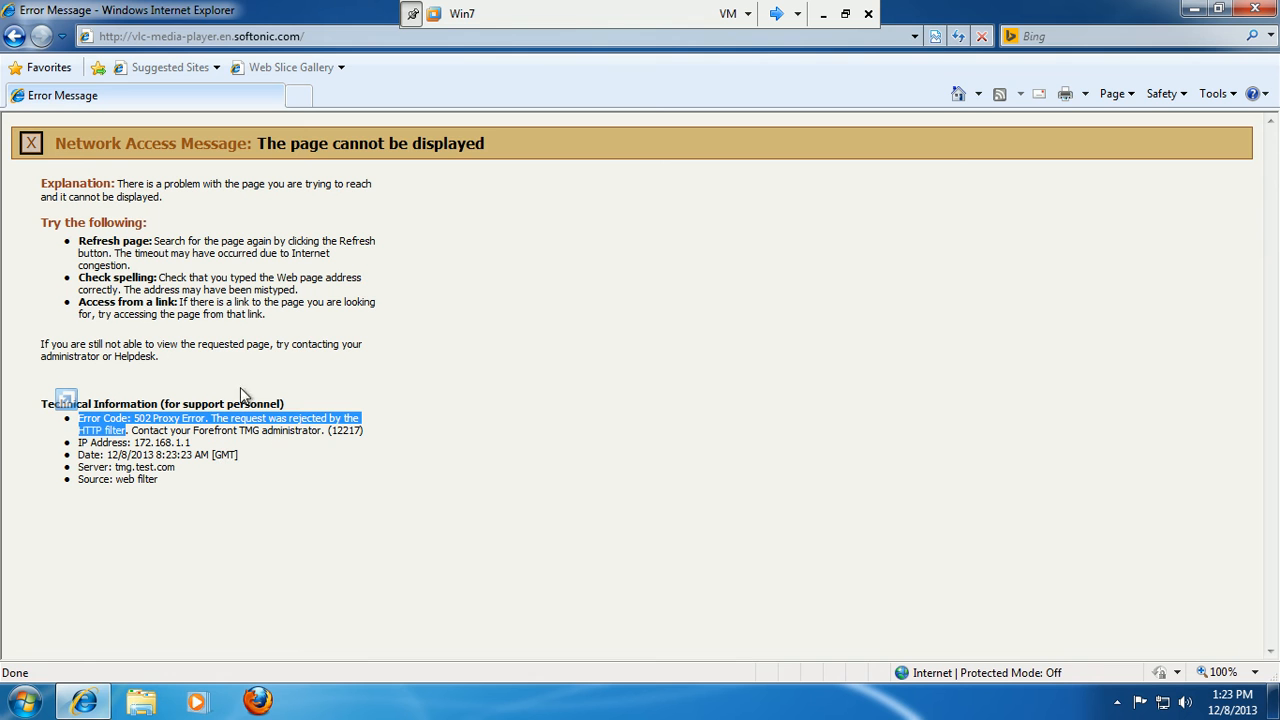
{"action": "left_click", "coordinate": [14, 38]}
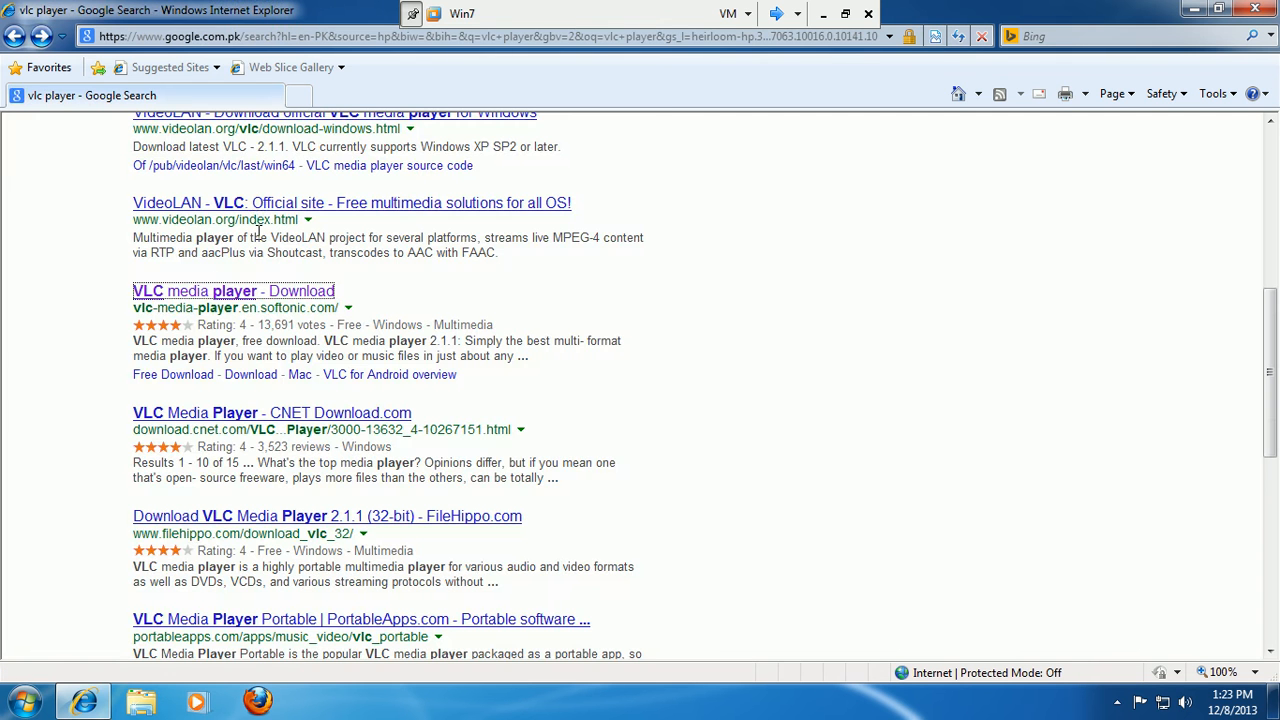
Replace the Google query with the suggested search "punjabi academy of north america".
{"action": "left_click_drag", "start_coordinate": [1274, 342], "coordinate": [1273, 160]}
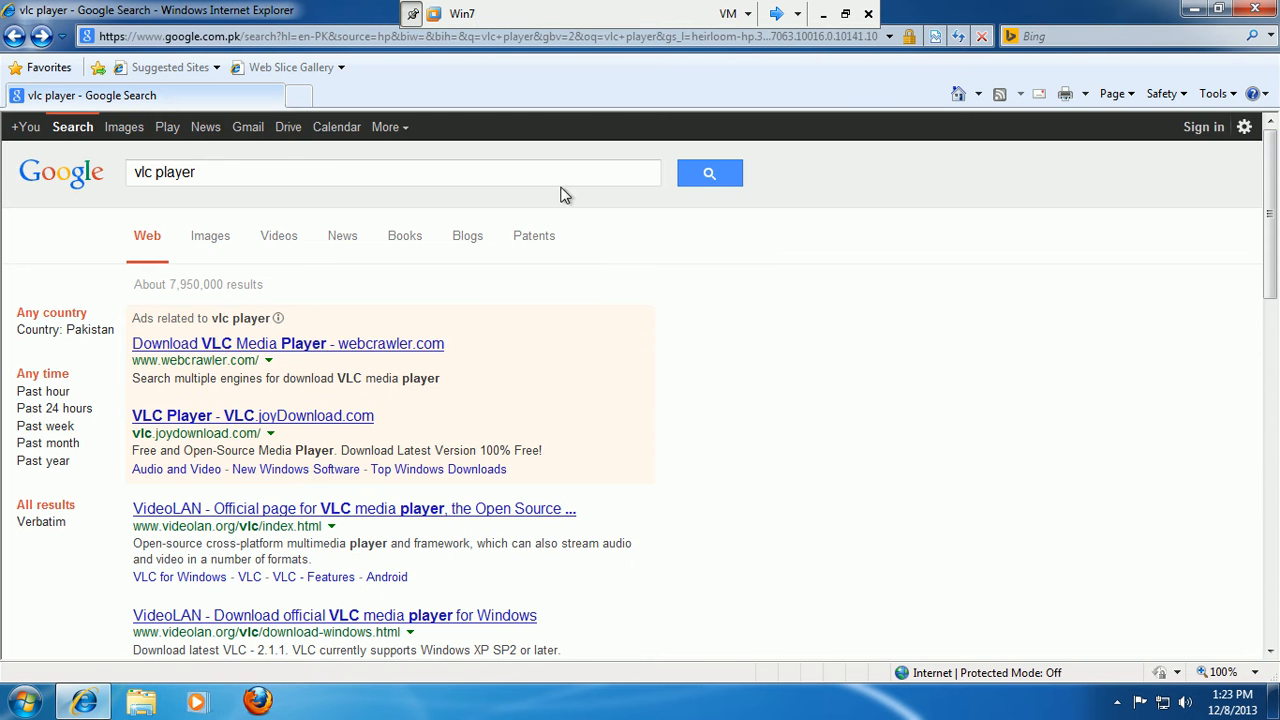
{"action": "left_click", "coordinate": [312, 173]}
{"action": "left_click_drag", "start_coordinate": [311, 173], "coordinate": [3, 195]}
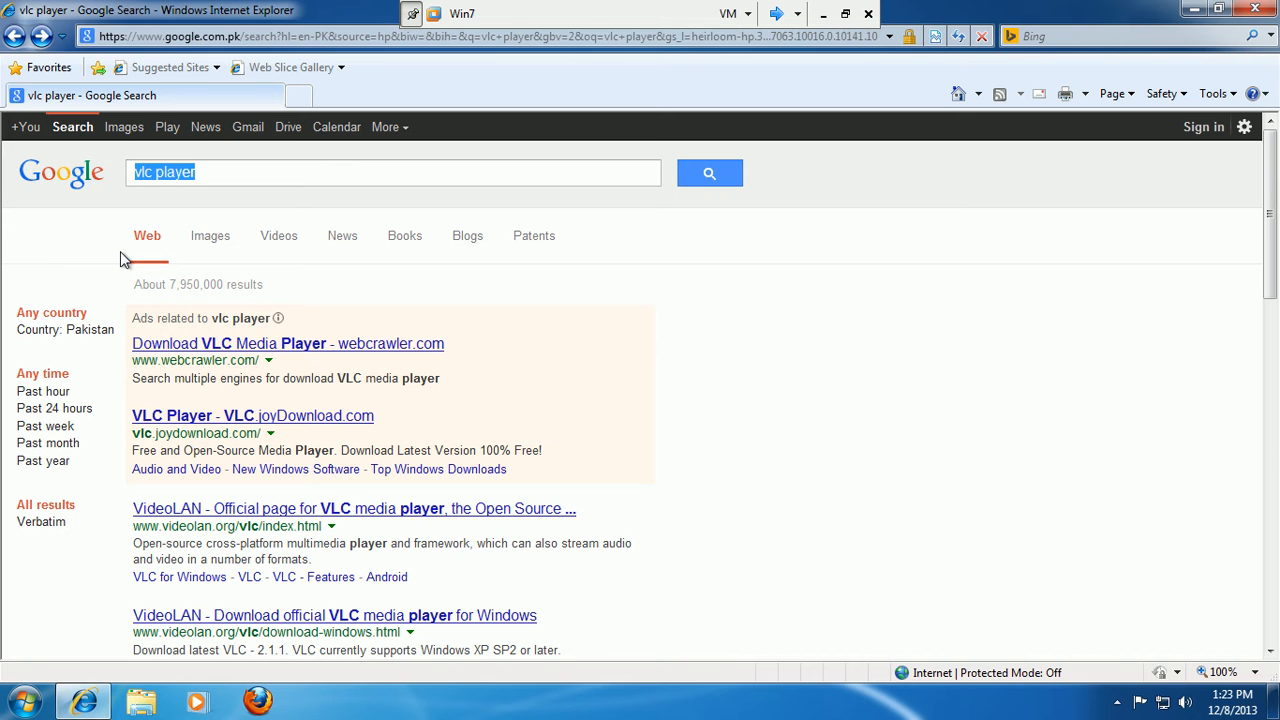
{"action": "type", "text": "punjabic"}
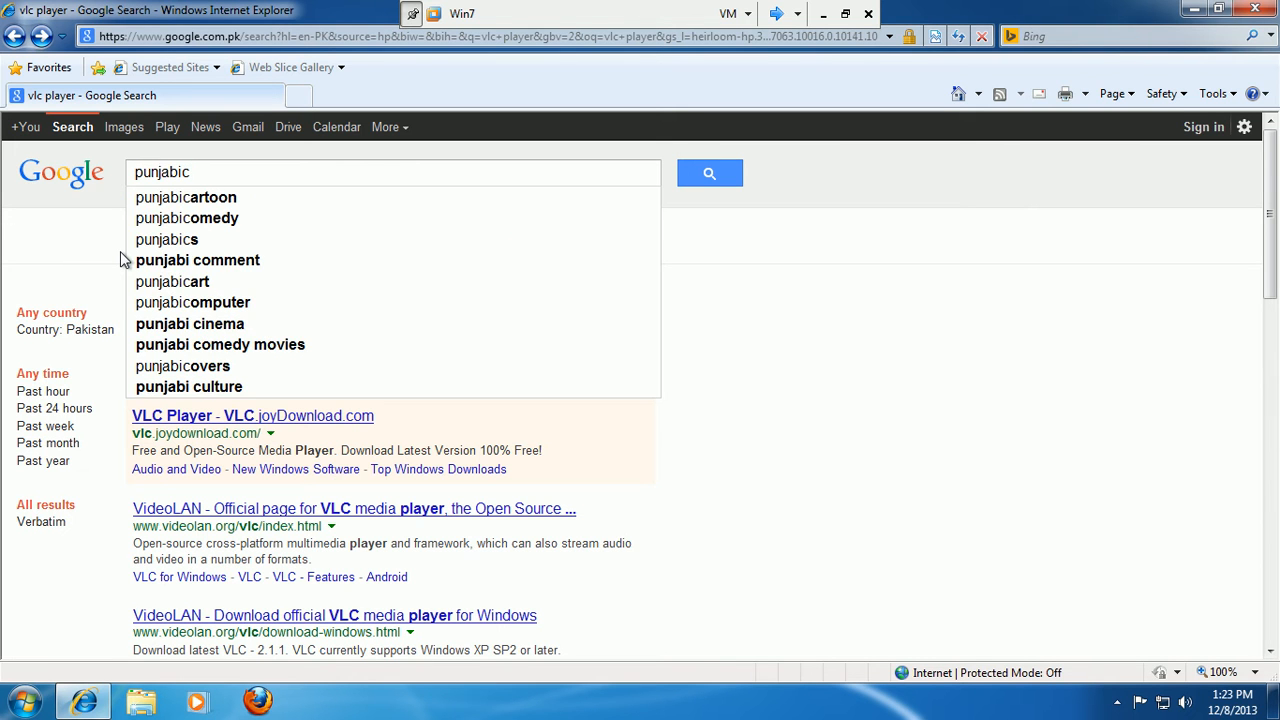
{"action": "type", "text": " acad"}
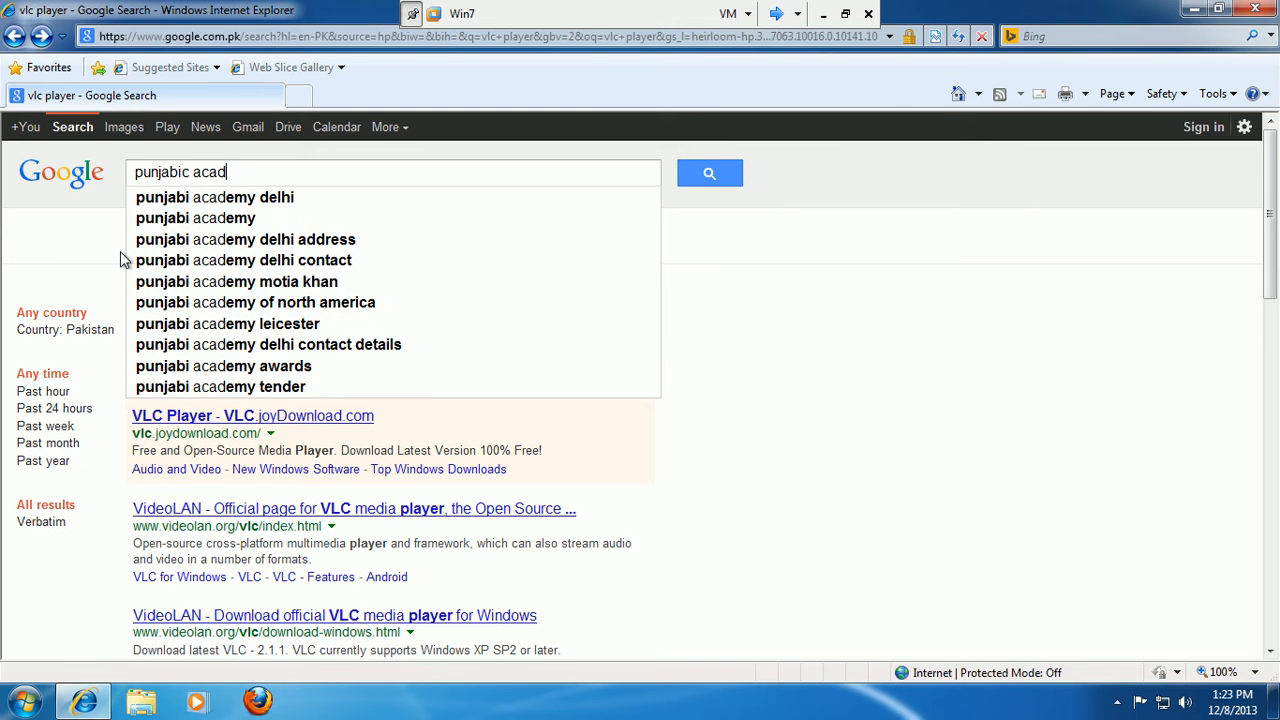
{"action": "left_click", "coordinate": [256, 301]}
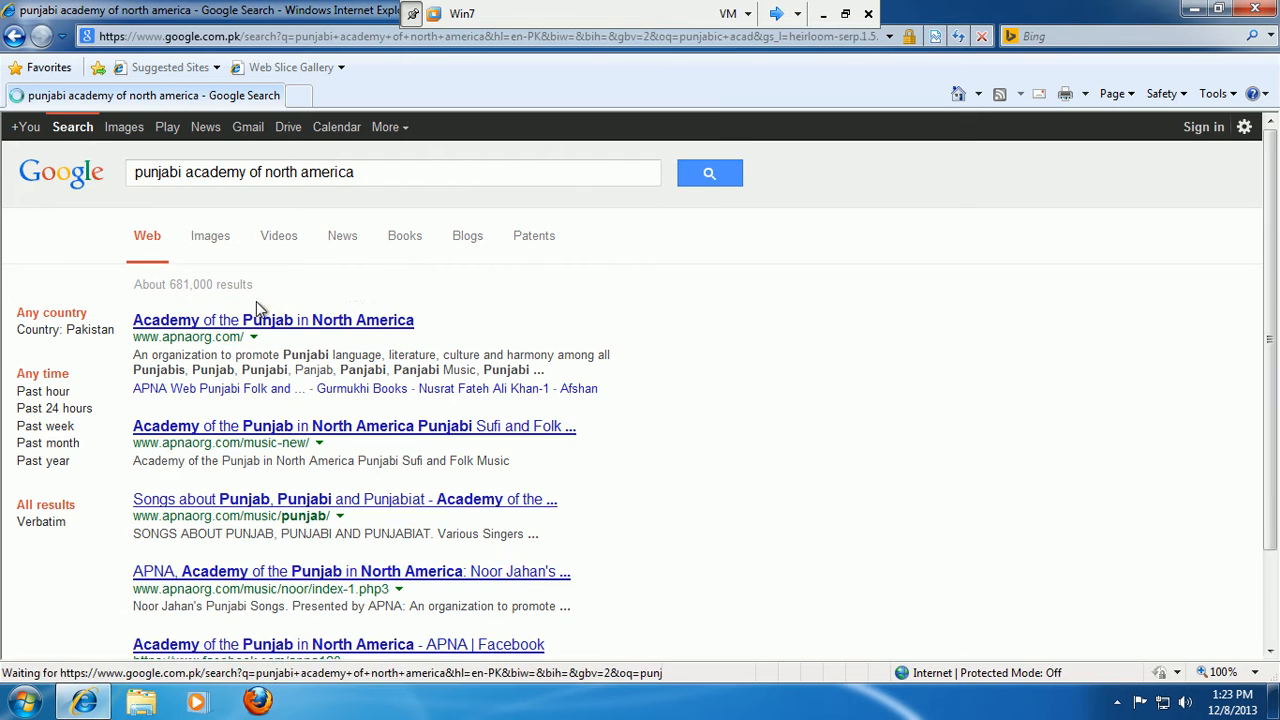
{"action": "left_click", "coordinate": [305, 320]}
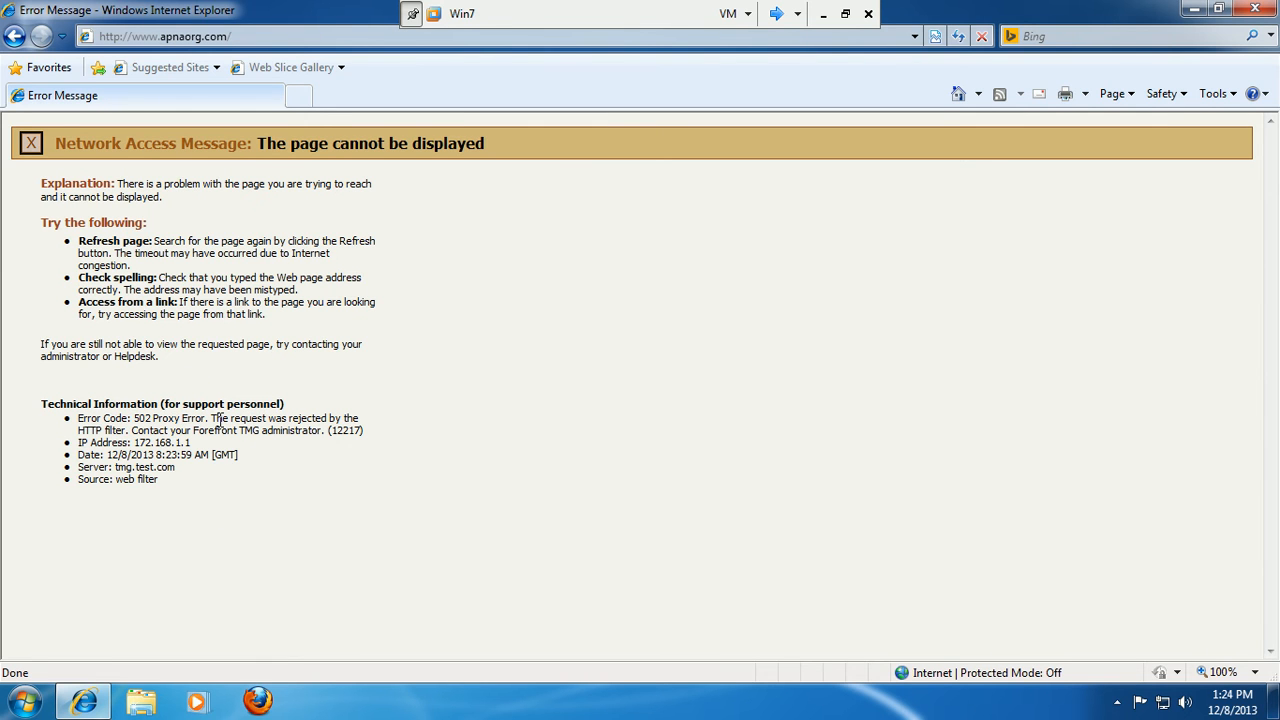
{"action": "left_click_drag", "start_coordinate": [212, 418], "coordinate": [387, 436]}
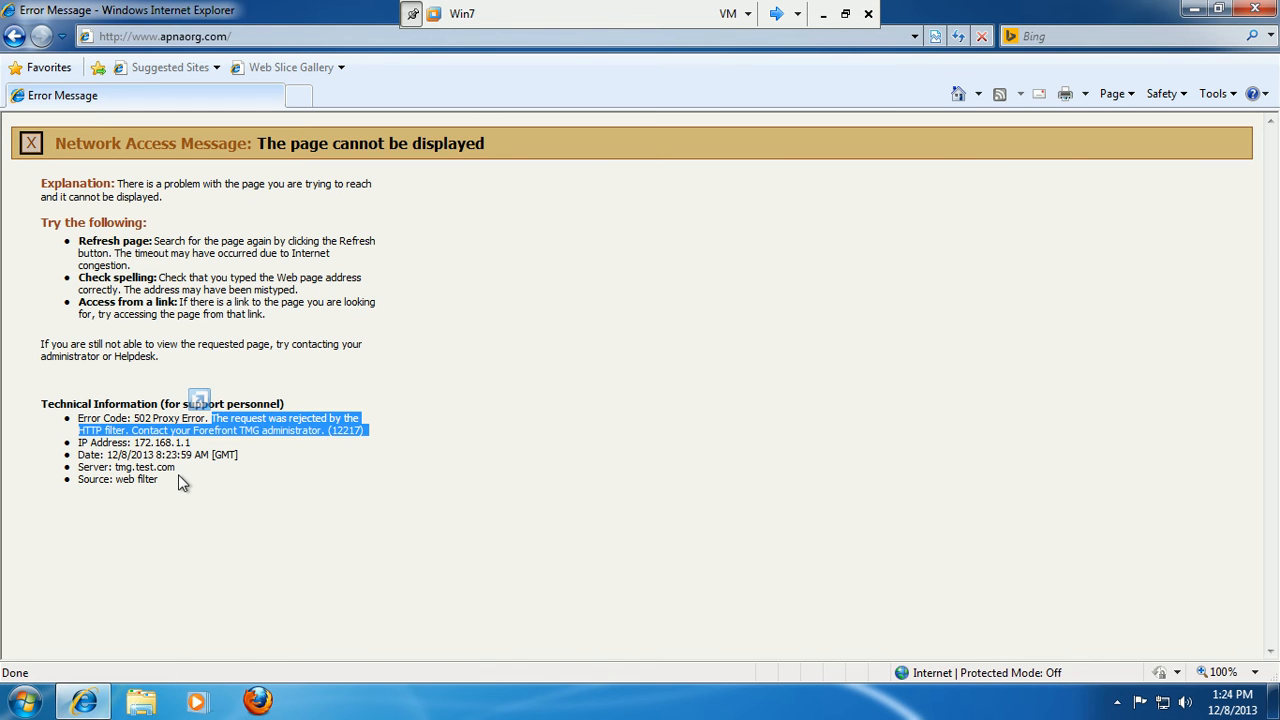
{"action": "left_click", "coordinate": [14, 36]}
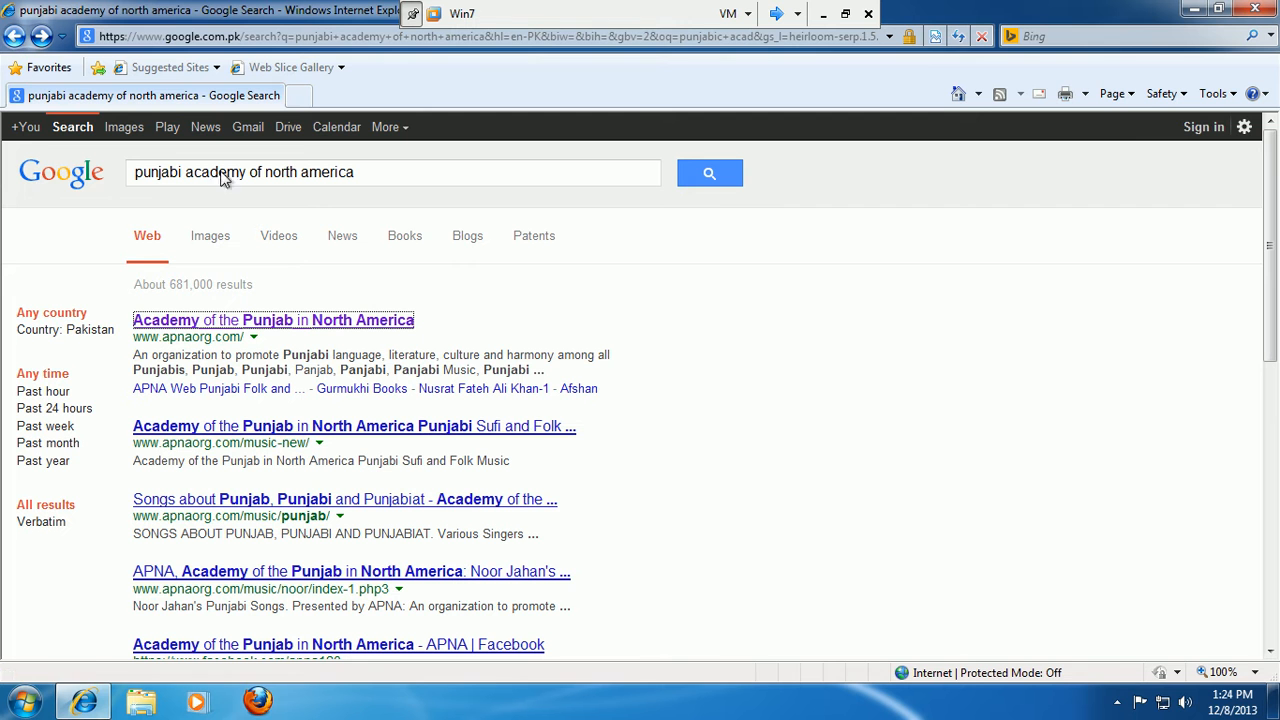
Try to open the forum.pakistanidefence.com search result, examine the error details, and return to the results.
{"action": "left_click_drag", "start_coordinate": [1271, 191], "coordinate": [1248, 432]}
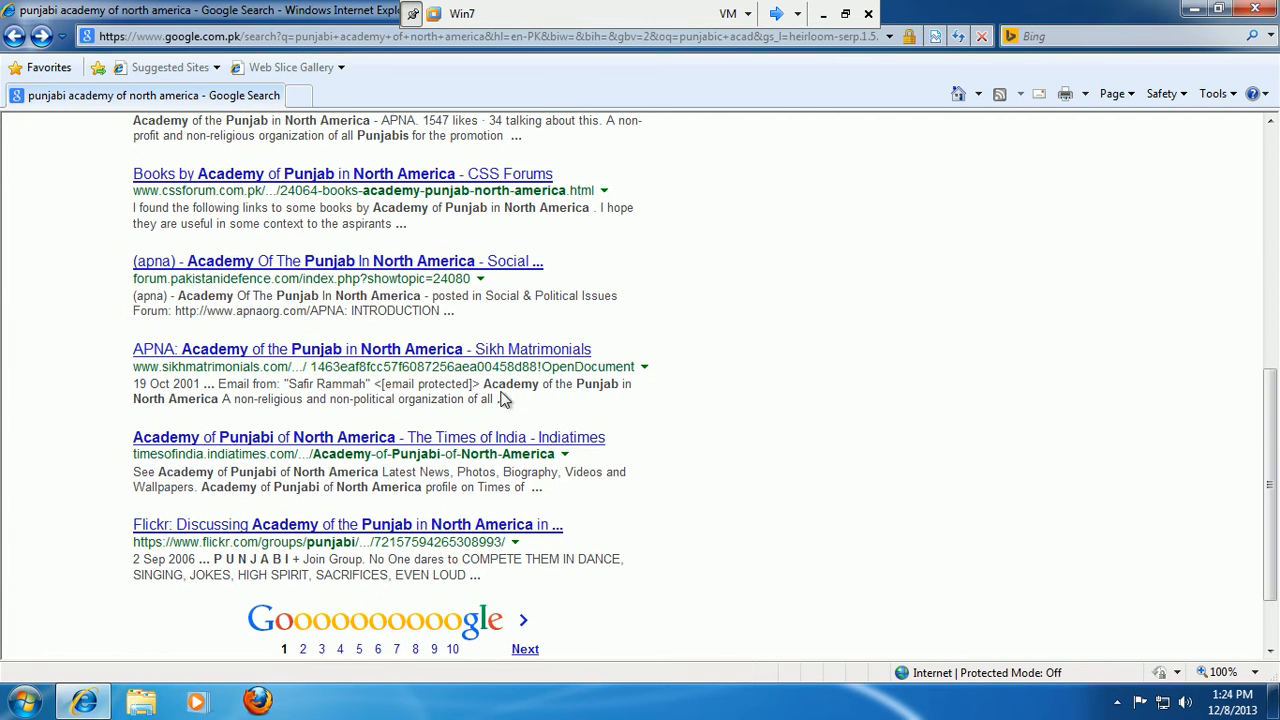
{"action": "left_click", "coordinate": [468, 263]}
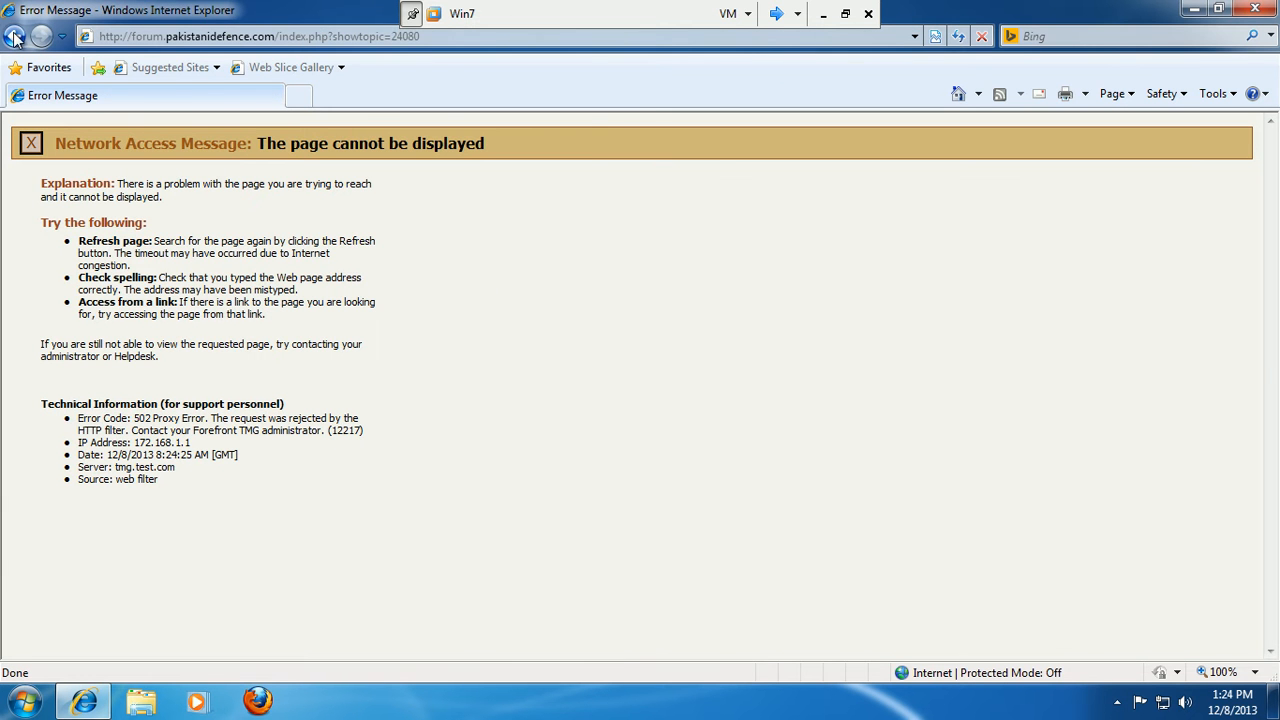
{"action": "left_click", "coordinate": [12, 33]}
View the image results for "punjabi academy of north america", go back to the earlier search, and close the browser.
{"action": "left_click_drag", "start_coordinate": [1273, 428], "coordinate": [1272, 128]}
{"action": "left_click", "coordinate": [209, 238]}
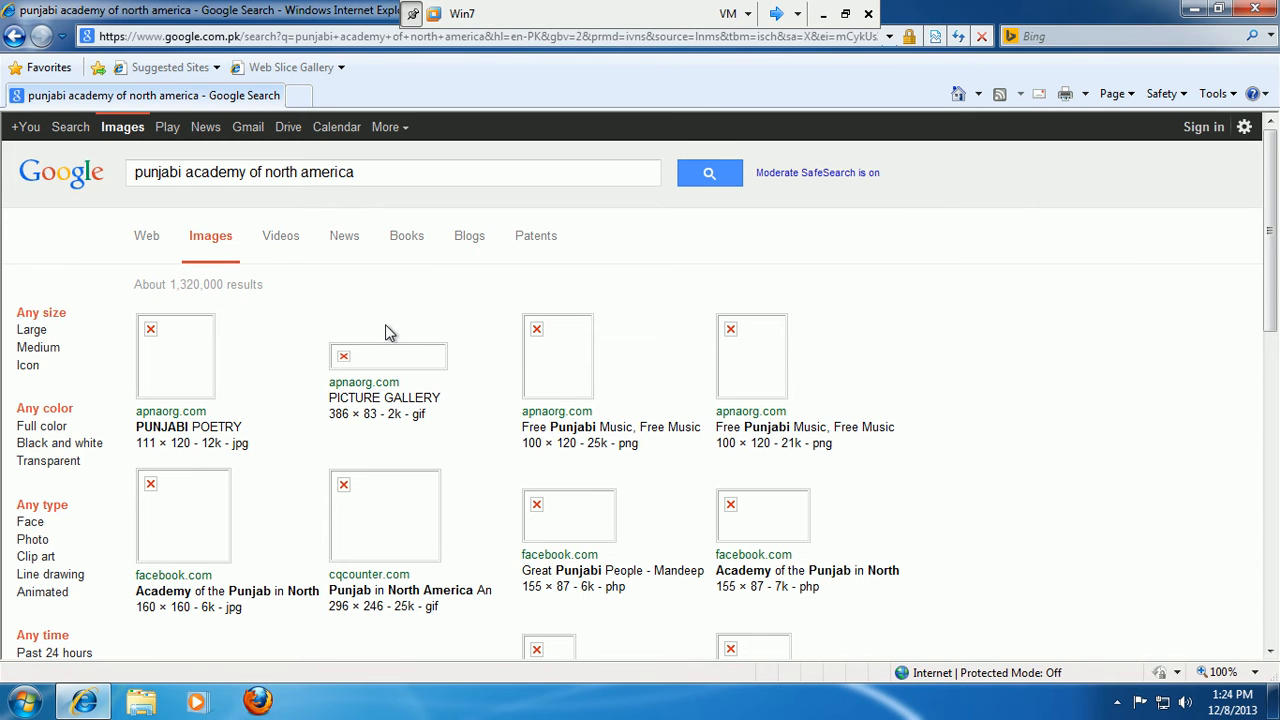
{"action": "left_click", "coordinate": [14, 36]}
{"action": "left_click", "coordinate": [14, 36]}
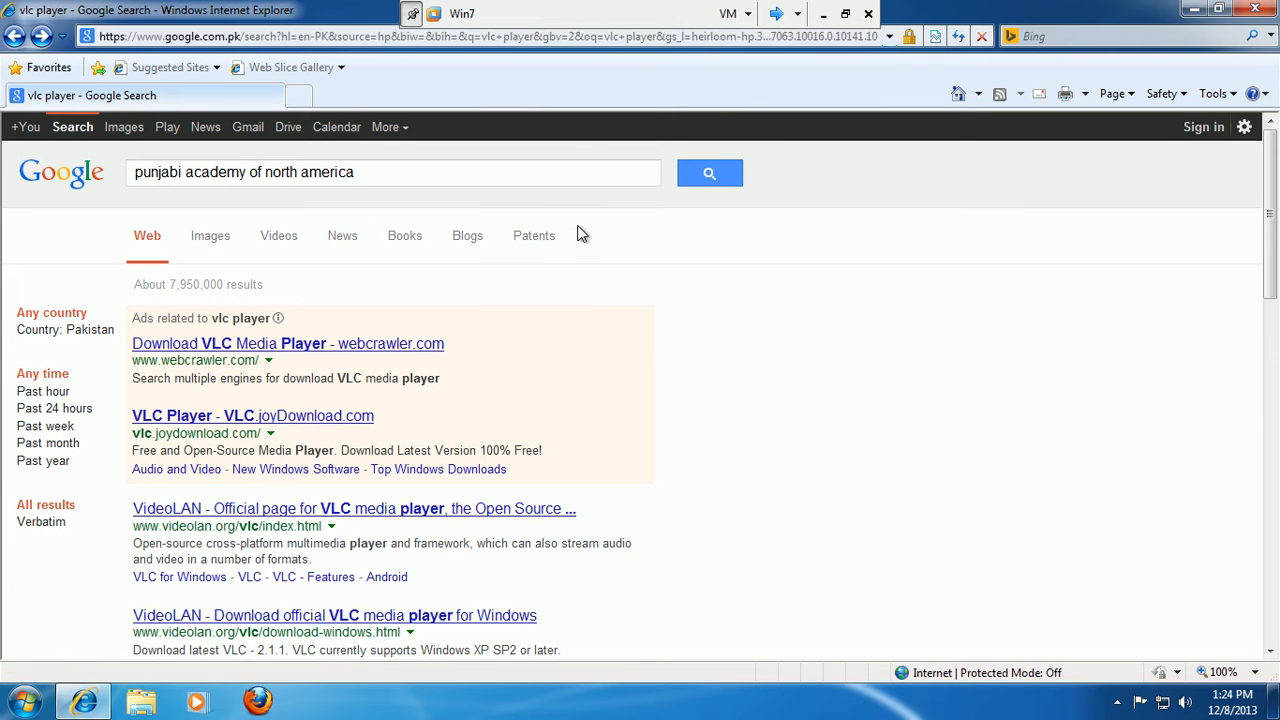
{"action": "left_click", "coordinate": [1255, 8]}
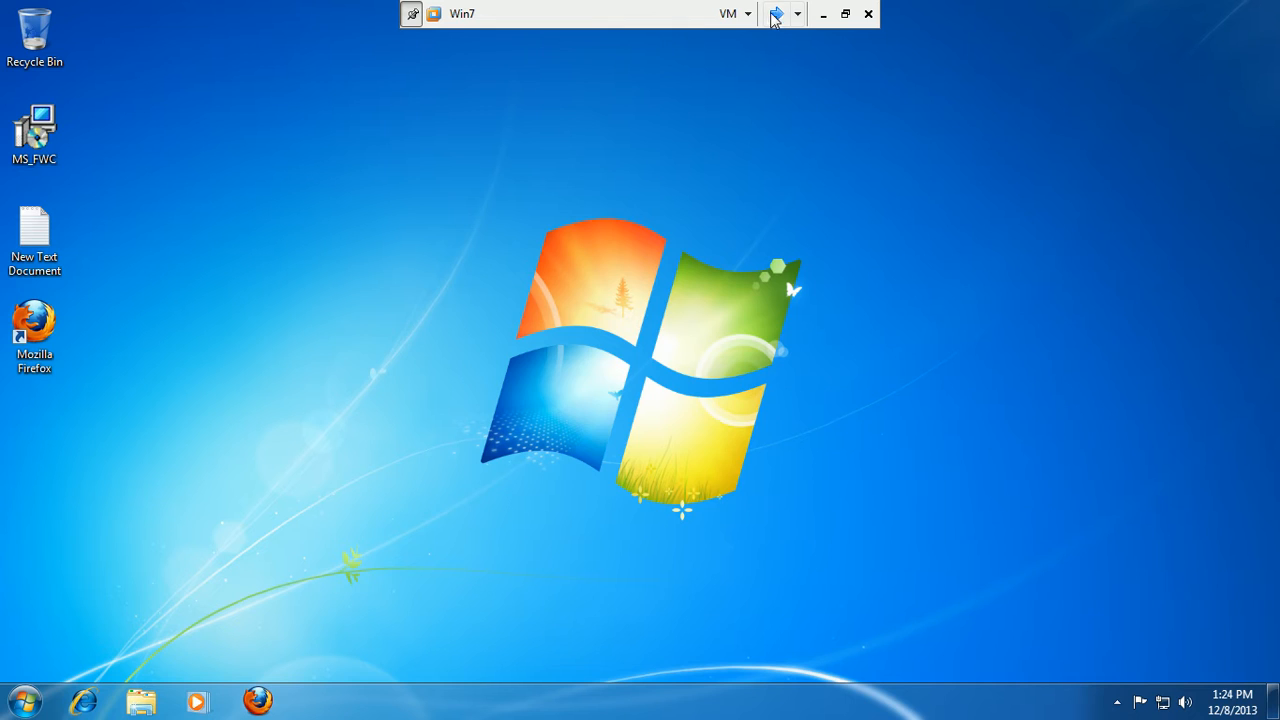
Switch to the TMG Server and review the blocked file extensions in the allow rule's HTTP policy without changing them.
{"action": "left_click", "coordinate": [775, 15]}
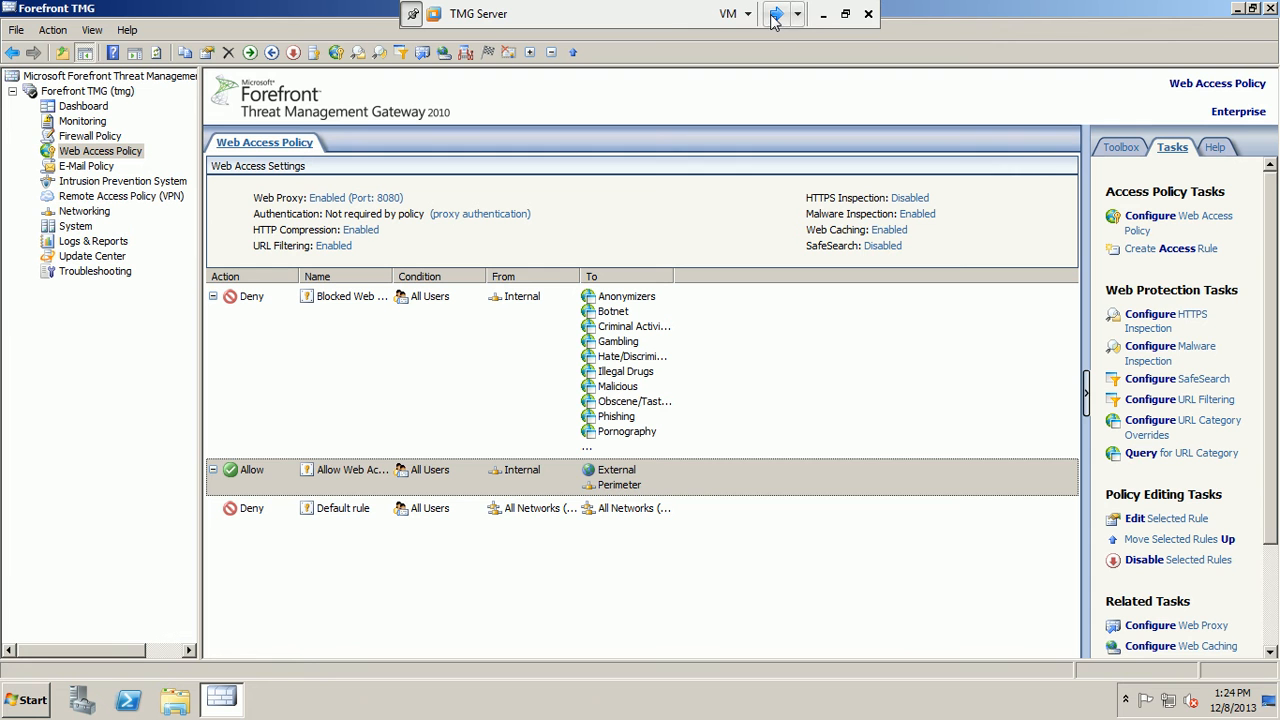
{"action": "right_click", "coordinate": [365, 487]}
{"action": "left_click", "coordinate": [400, 658]}
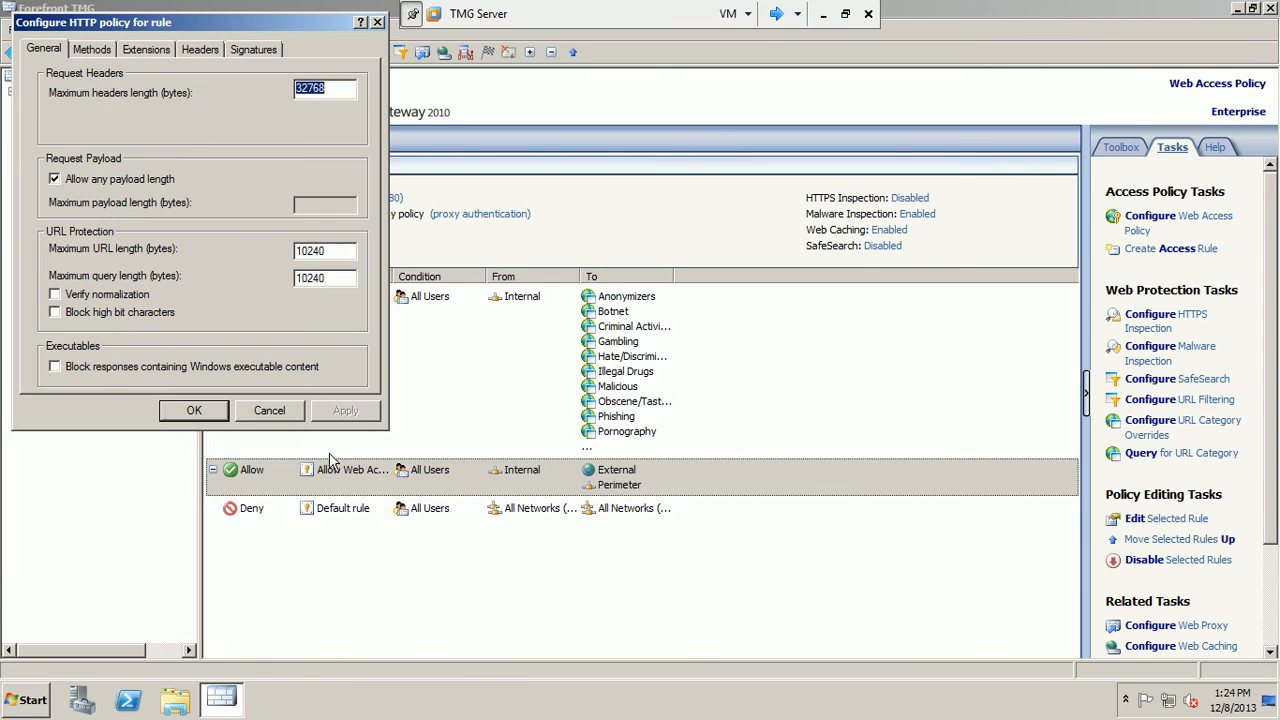
{"action": "left_click", "coordinate": [147, 49]}
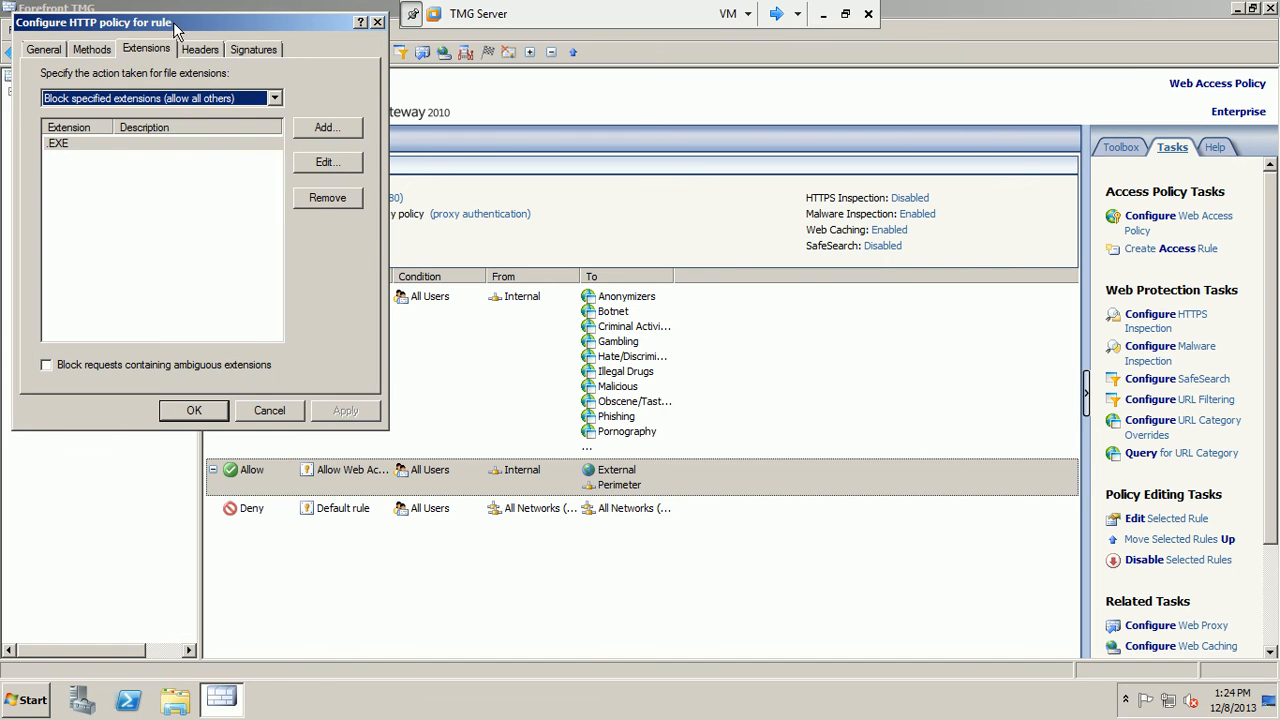
{"action": "left_click_drag", "start_coordinate": [175, 27], "coordinate": [447, 98]}
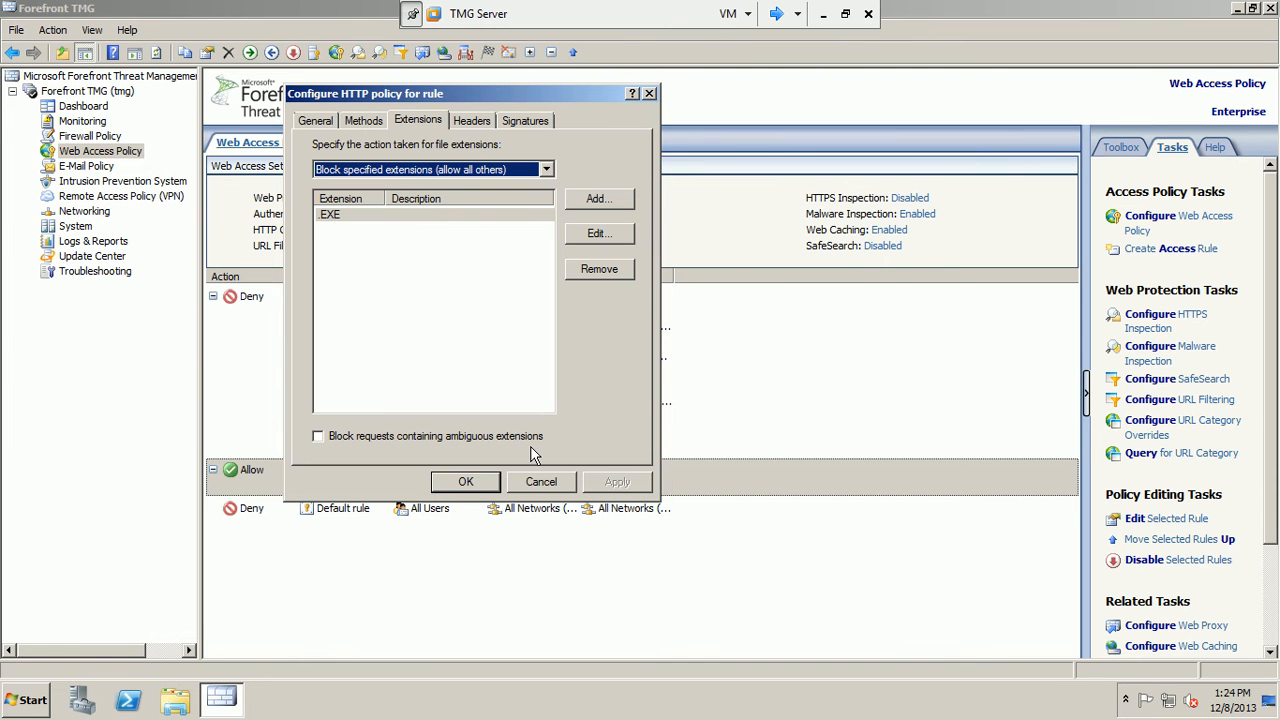
{"action": "left_click", "coordinate": [540, 481]}
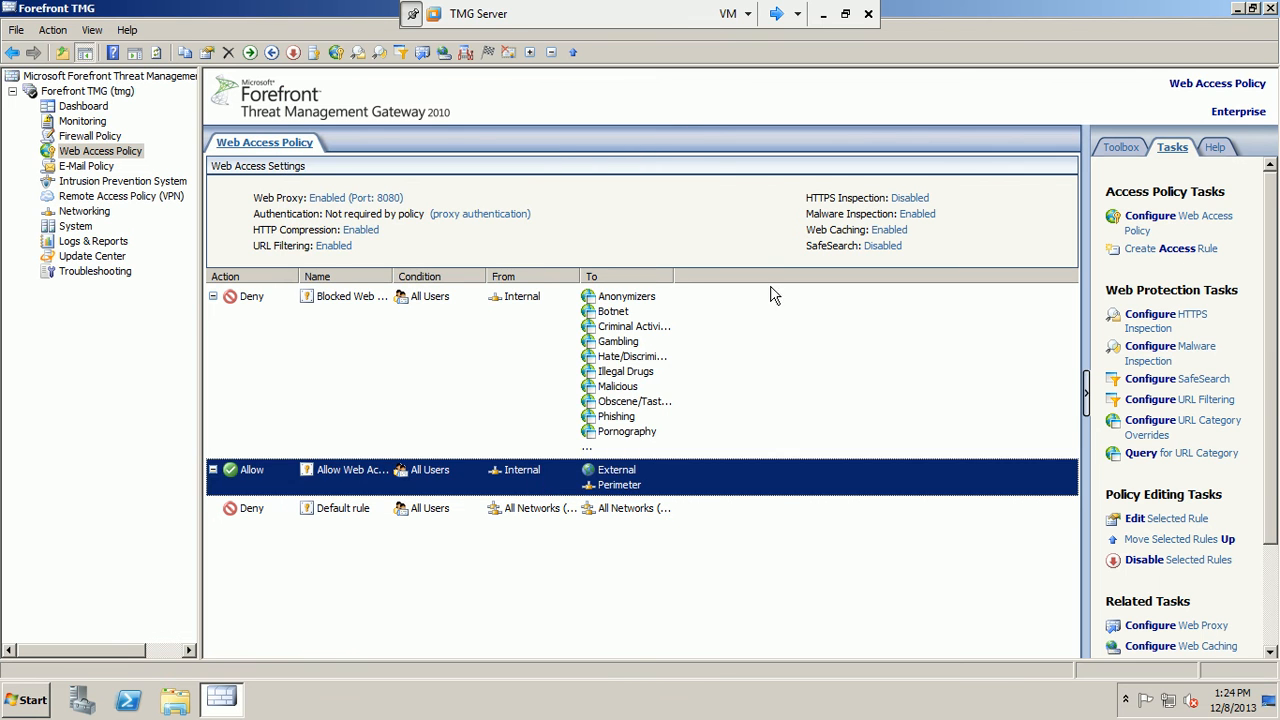
Examine the malware inspection configuration, including its inspection settings and its source and destination exceptions.
{"action": "left_click", "coordinate": [1125, 360]}
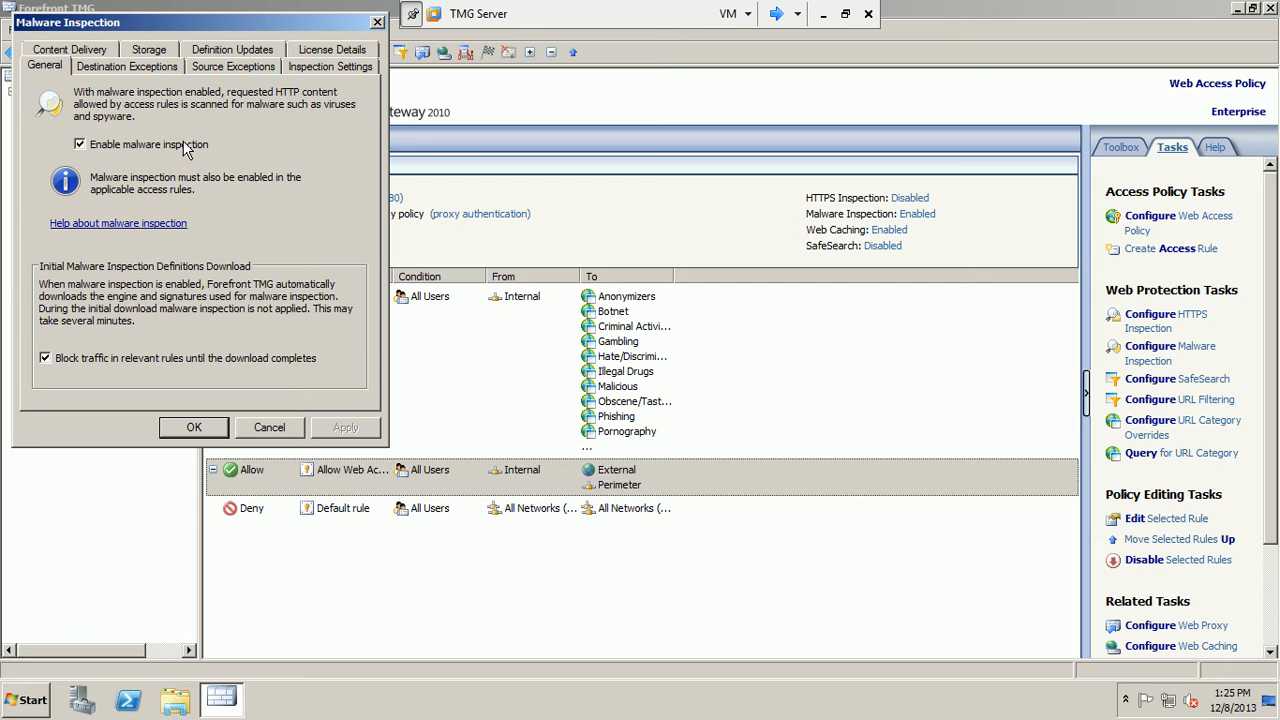
{"action": "left_click", "coordinate": [364, 66]}
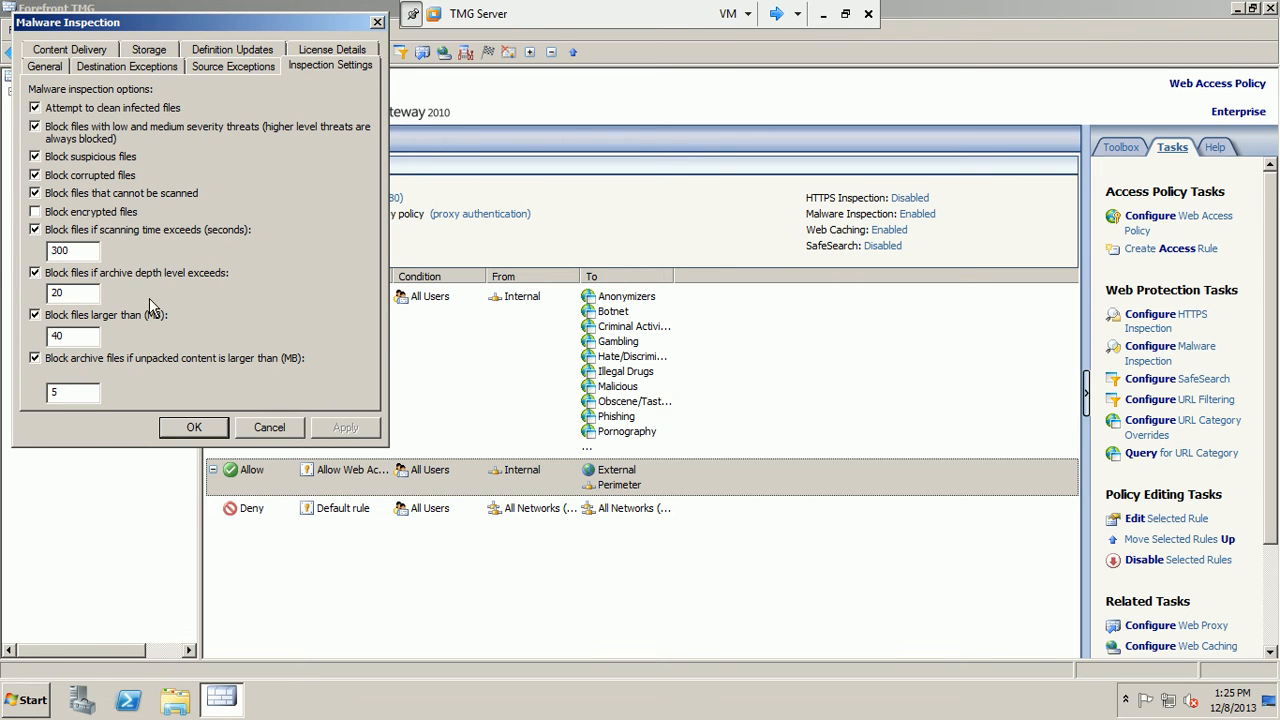
{"action": "left_click", "coordinate": [263, 430]}
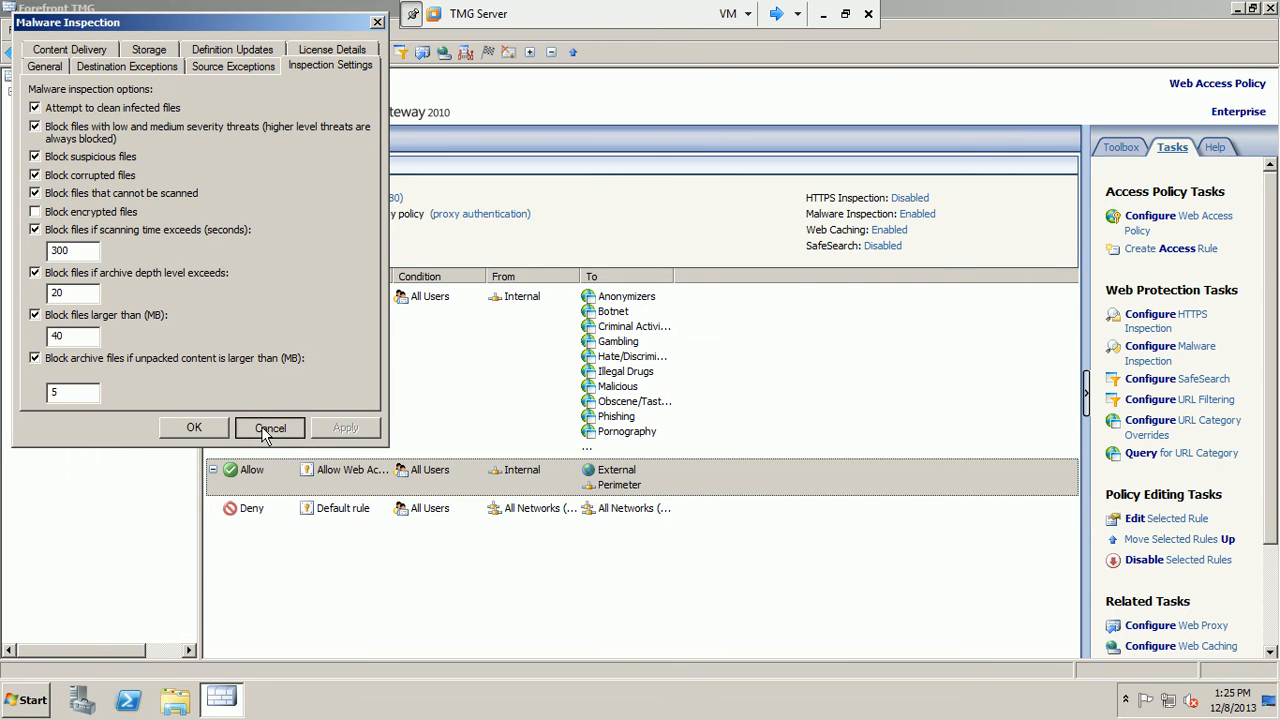
{"action": "left_click", "coordinate": [240, 66]}
{"action": "left_click", "coordinate": [160, 64]}
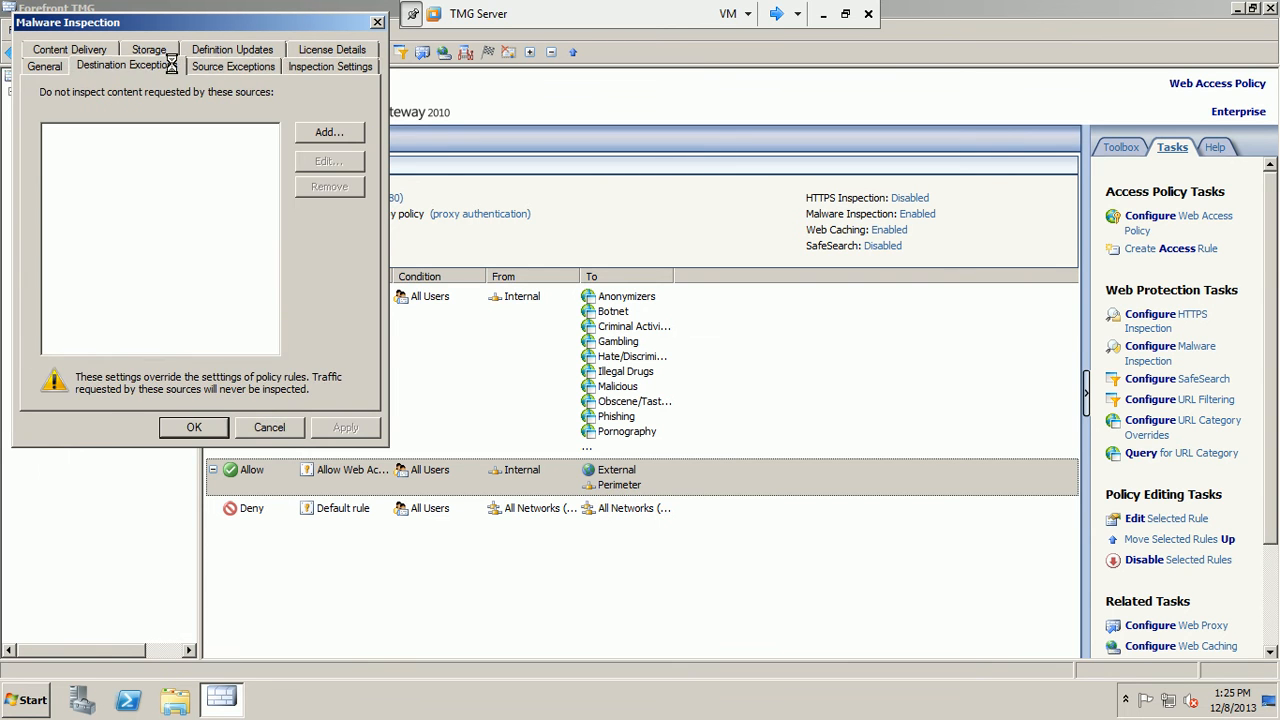
{"action": "left_click", "coordinate": [302, 68]}
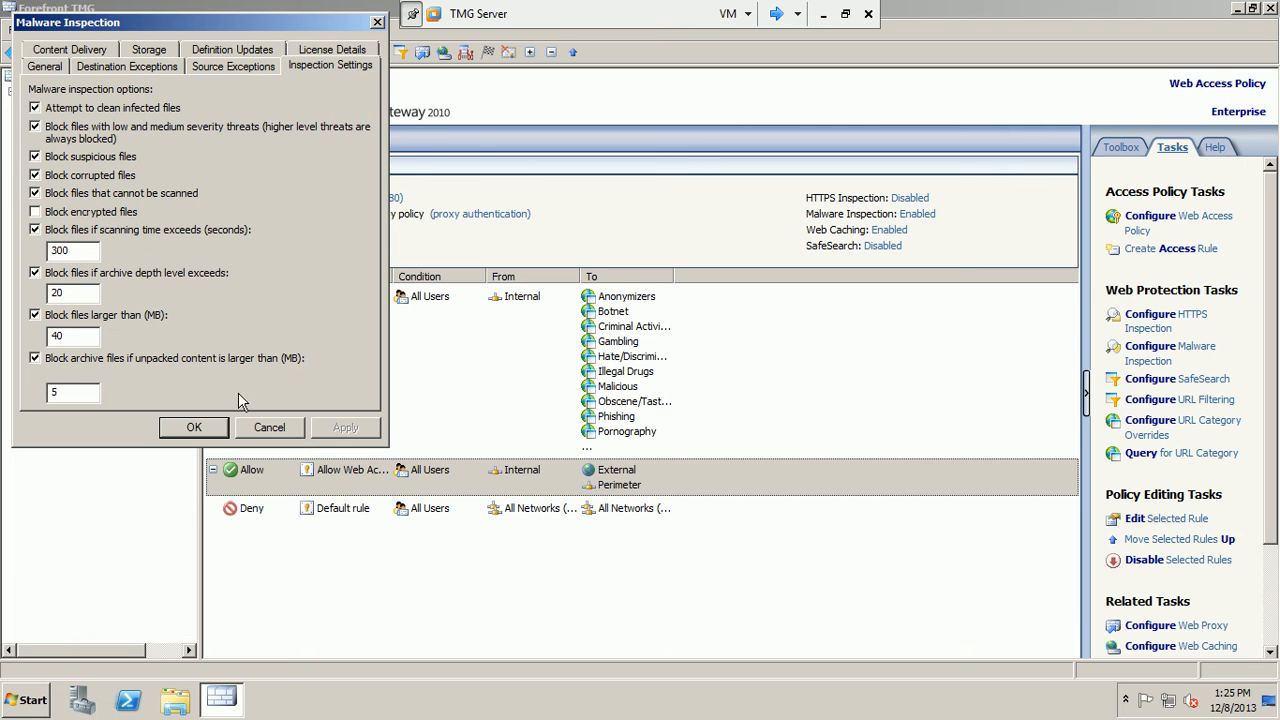
Disable malware inspection and apply the change to the TMG configuration.
{"action": "left_click", "coordinate": [50, 65]}
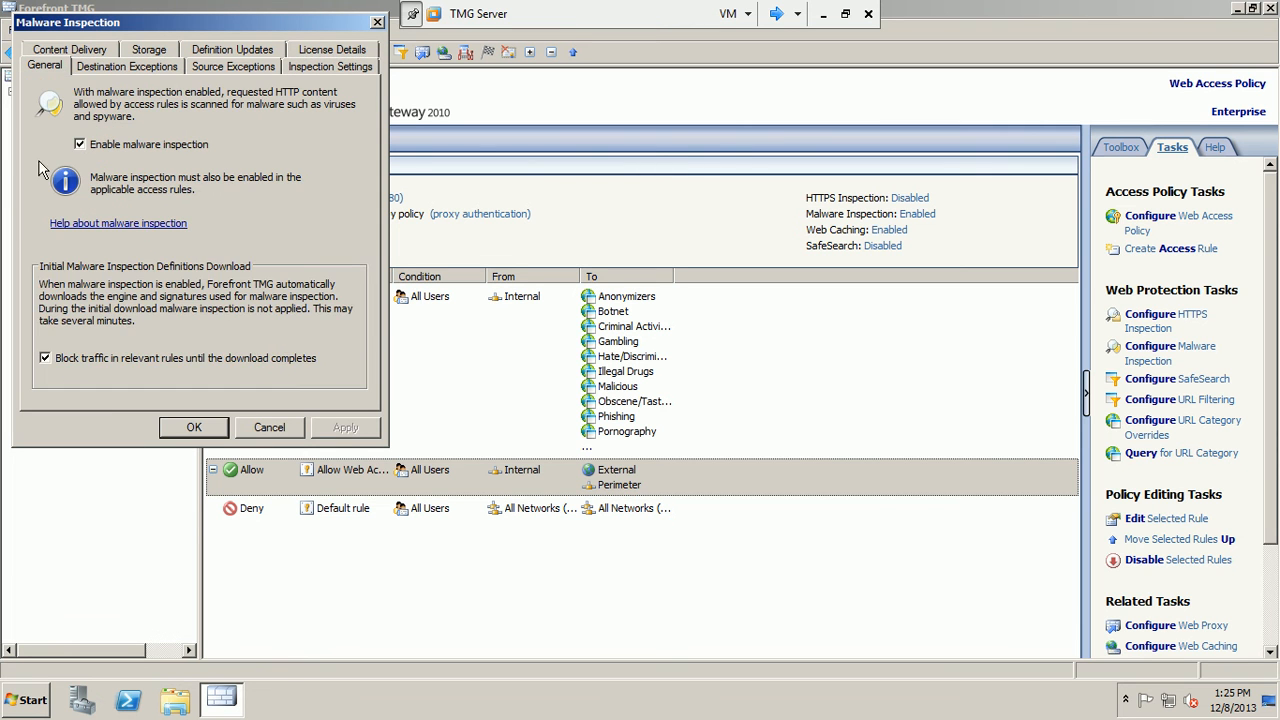
{"action": "left_click", "coordinate": [95, 148]}
{"action": "left_click", "coordinate": [340, 437]}
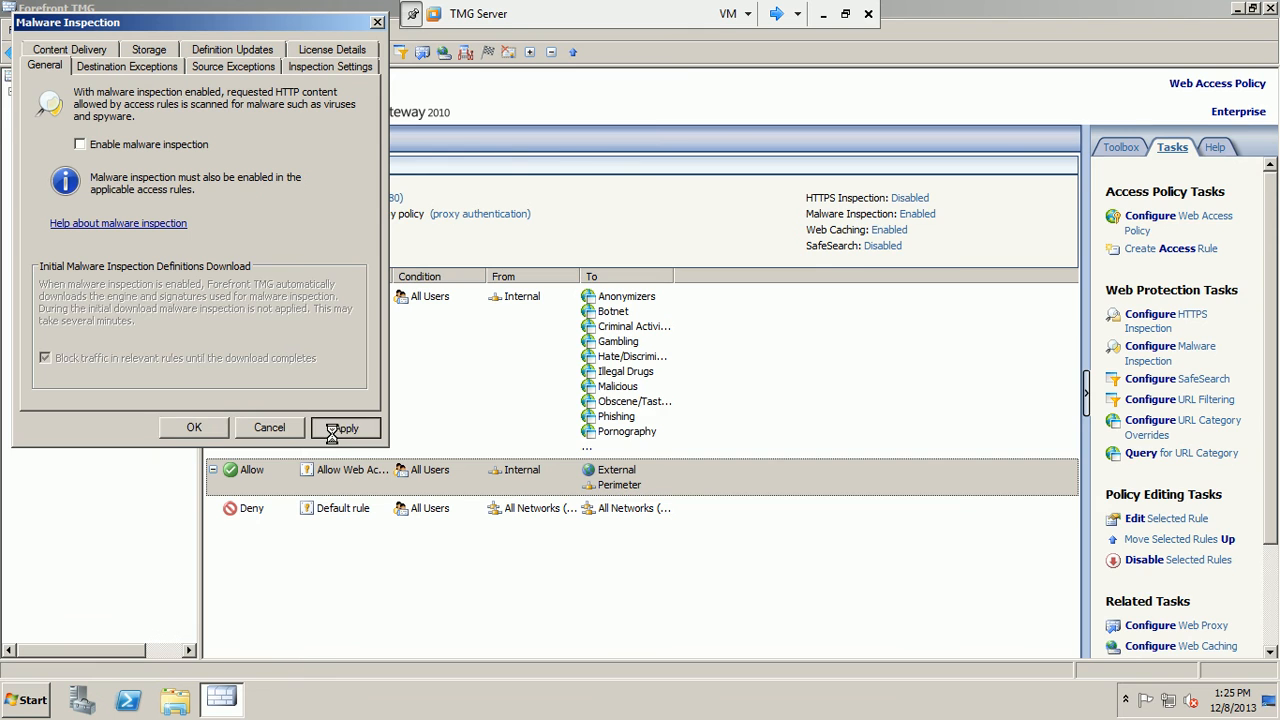
{"action": "left_click", "coordinate": [194, 427]}
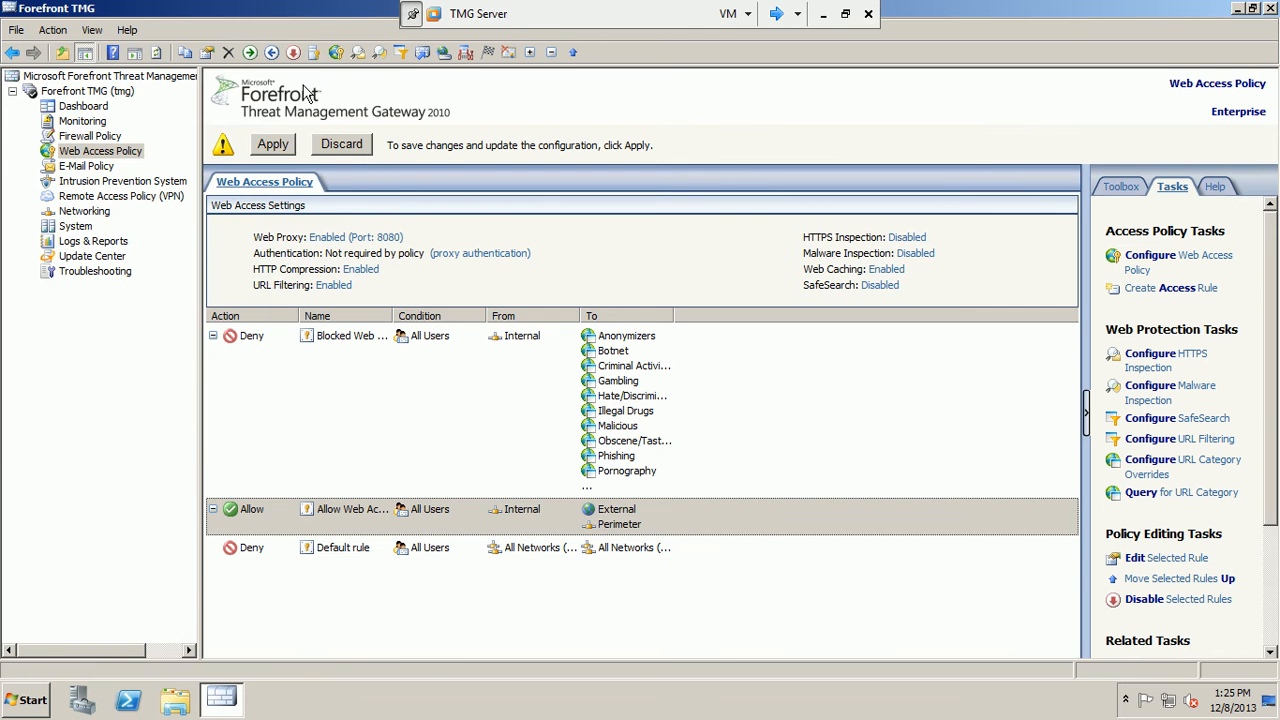
{"action": "left_click", "coordinate": [275, 146]}
{"action": "left_click", "coordinate": [760, 440]}
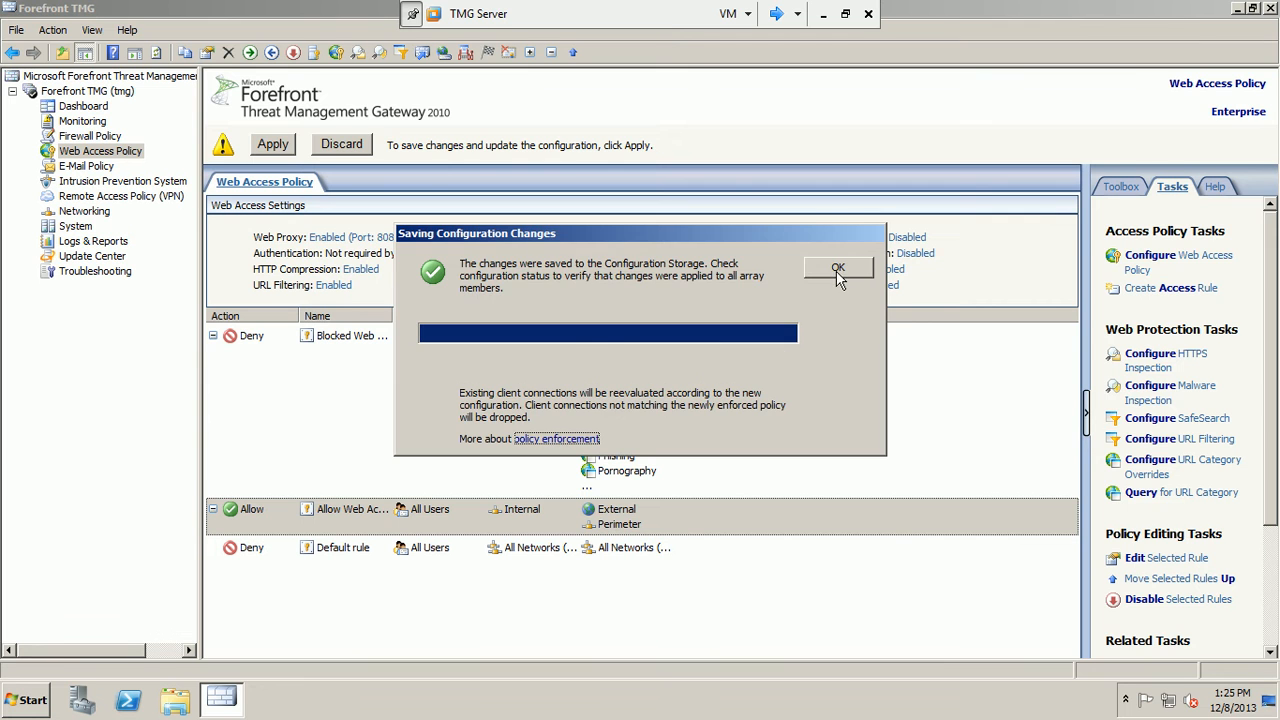
{"action": "left_click", "coordinate": [837, 267]}
Switch to the Win7 client, start Internet Explorer, and reload arabia.msn.com to test web access.
{"action": "left_click", "coordinate": [778, 14]}
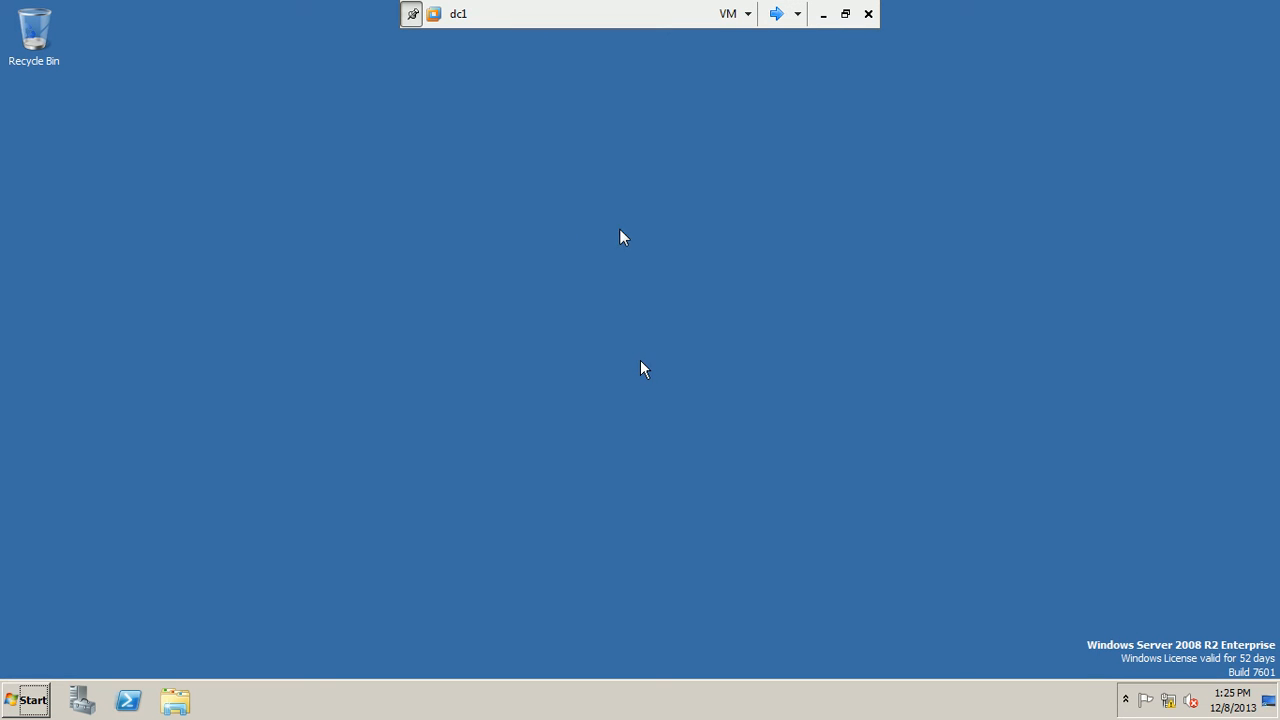
{"action": "left_click", "coordinate": [776, 14]}
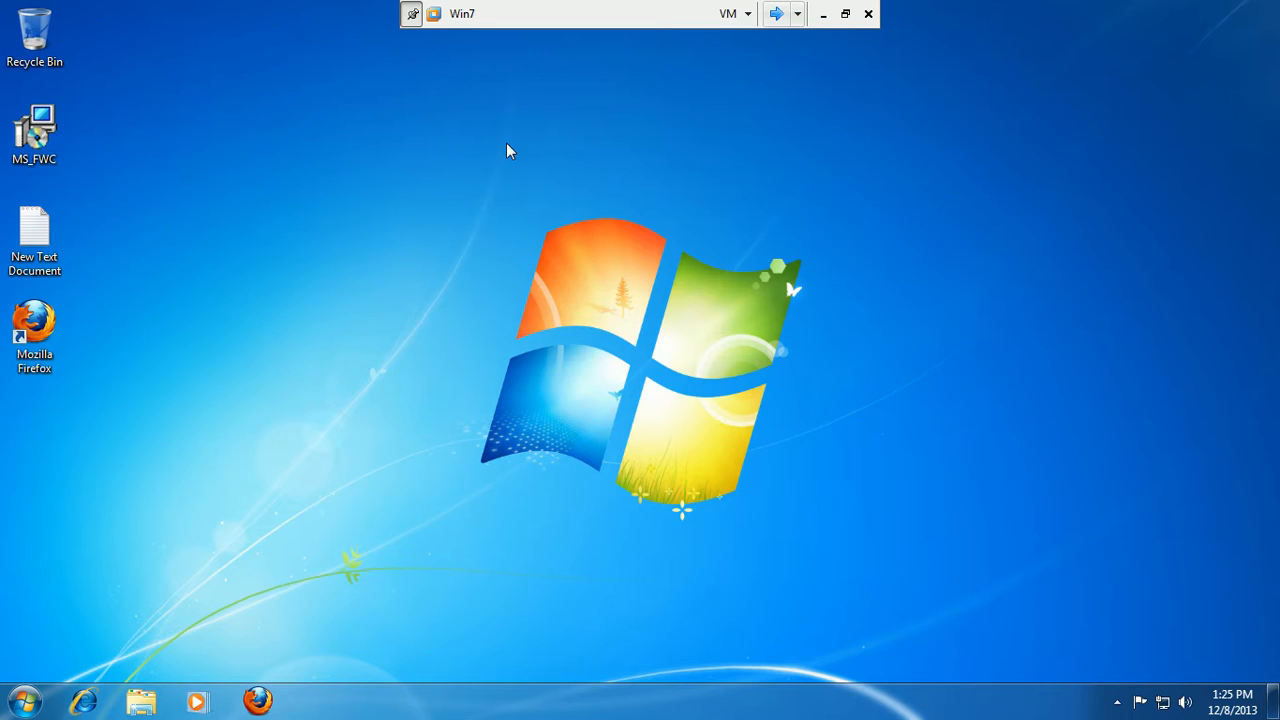
{"action": "right_click", "coordinate": [219, 485]}
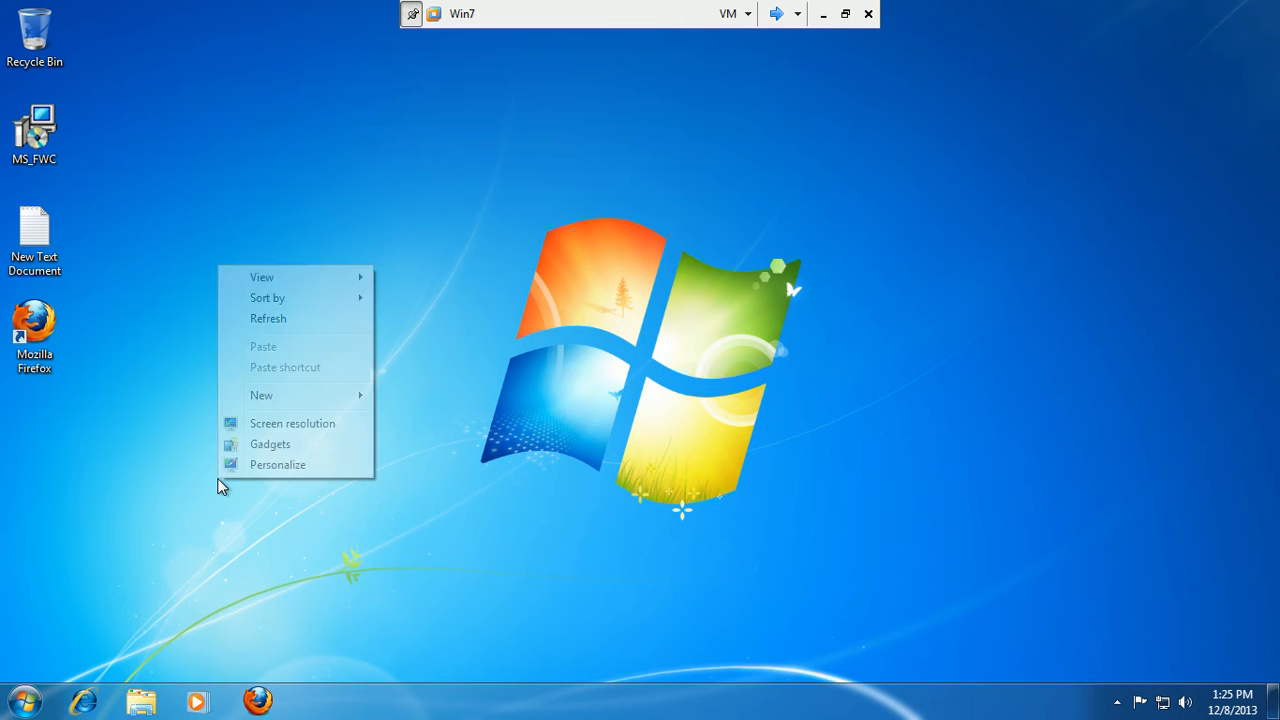
{"action": "left_click", "coordinate": [290, 319]}
{"action": "left_click", "coordinate": [74, 708]}
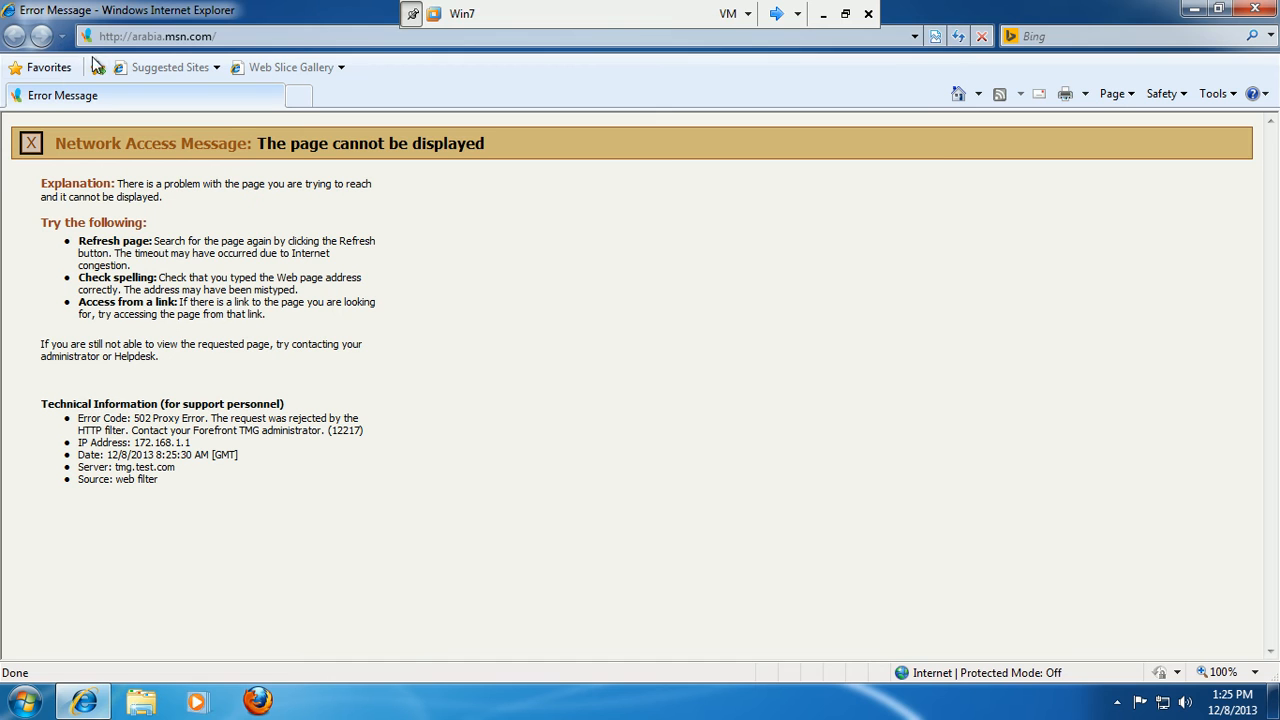
{"action": "left_click", "coordinate": [960, 46]}
{"action": "left_click", "coordinate": [963, 46]}
{"action": "left_click", "coordinate": [966, 36]}
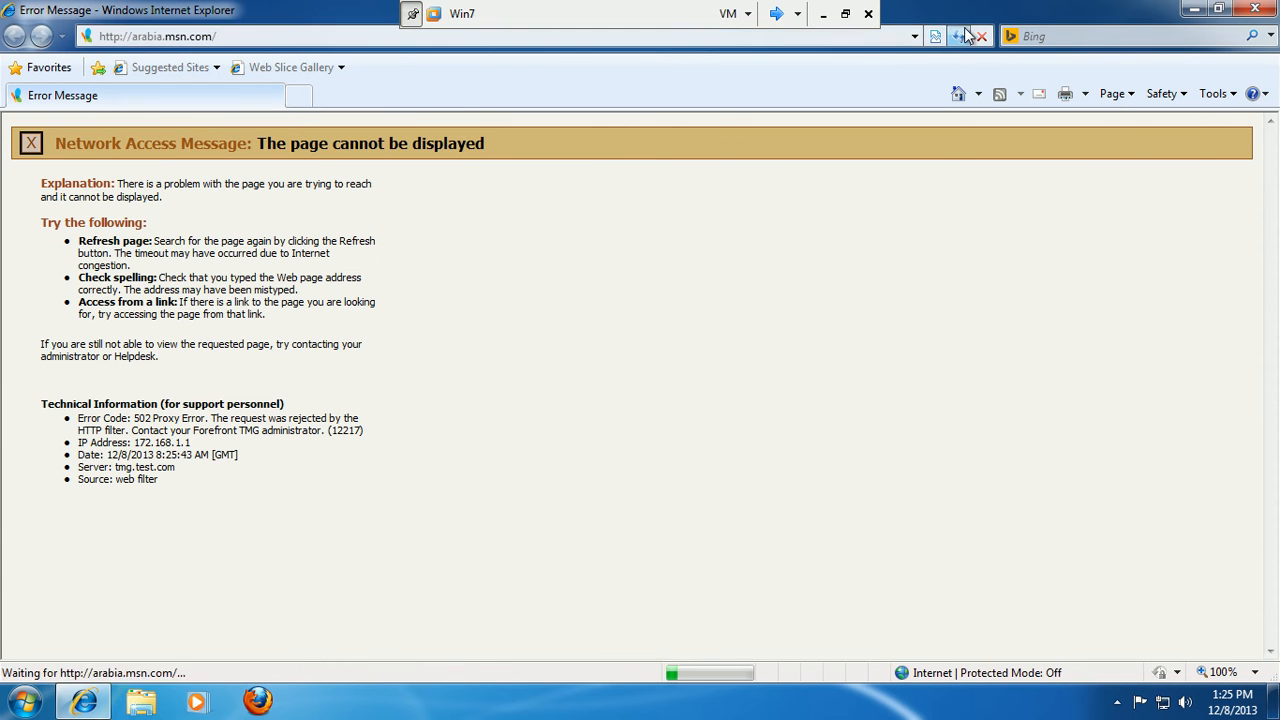
{"action": "left_click", "coordinate": [880, 38]}
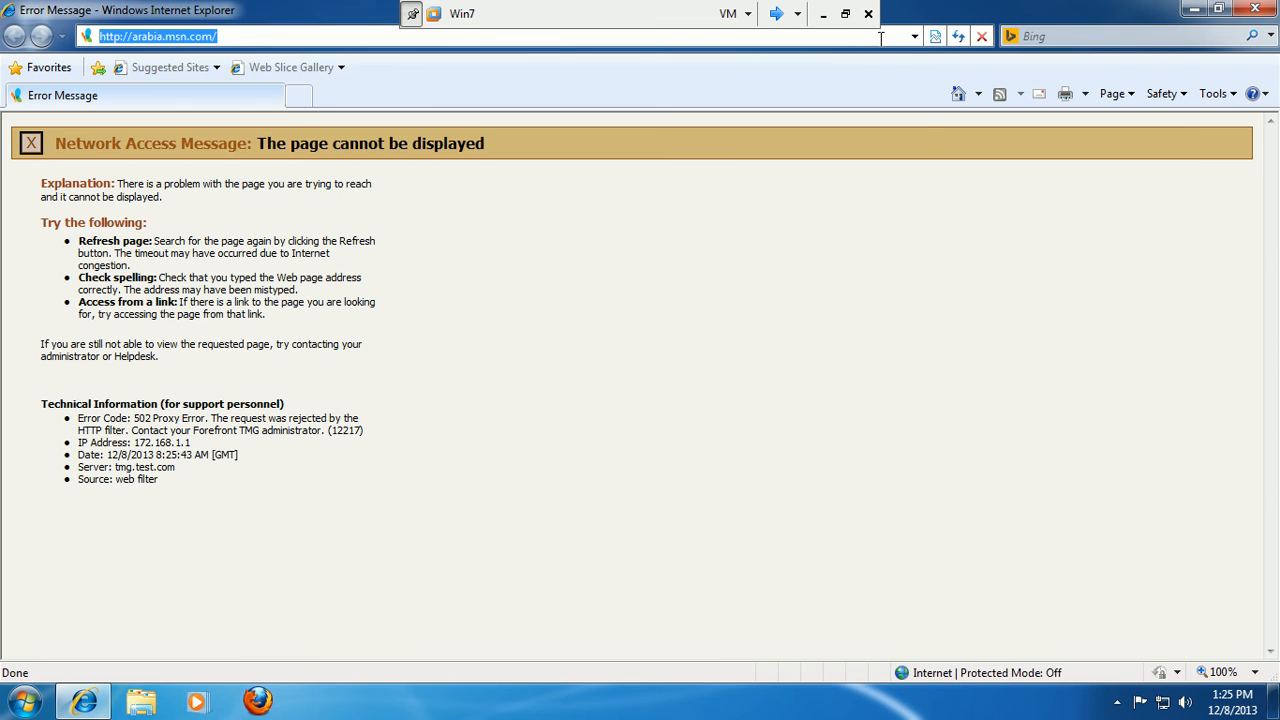
{"action": "type", "text": "google"}
{"action": "key", "text": "ctrl+Return"}
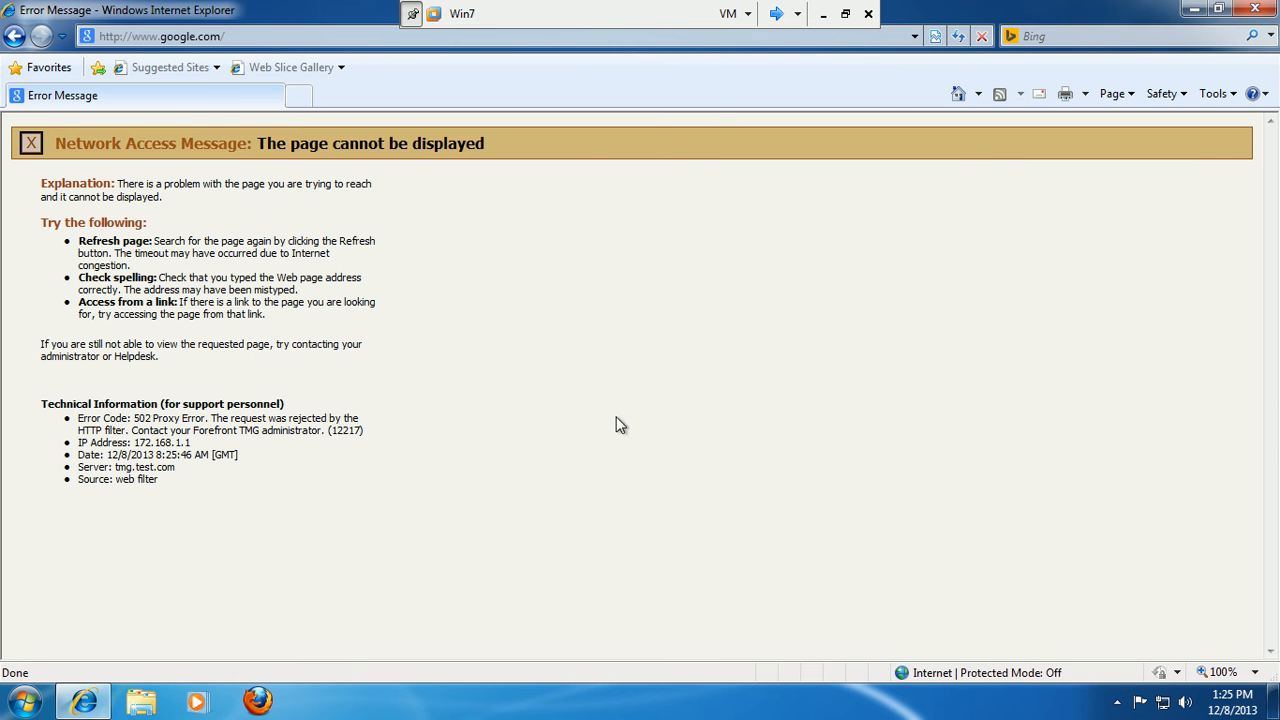
{"action": "left_click", "coordinate": [1255, 8]}
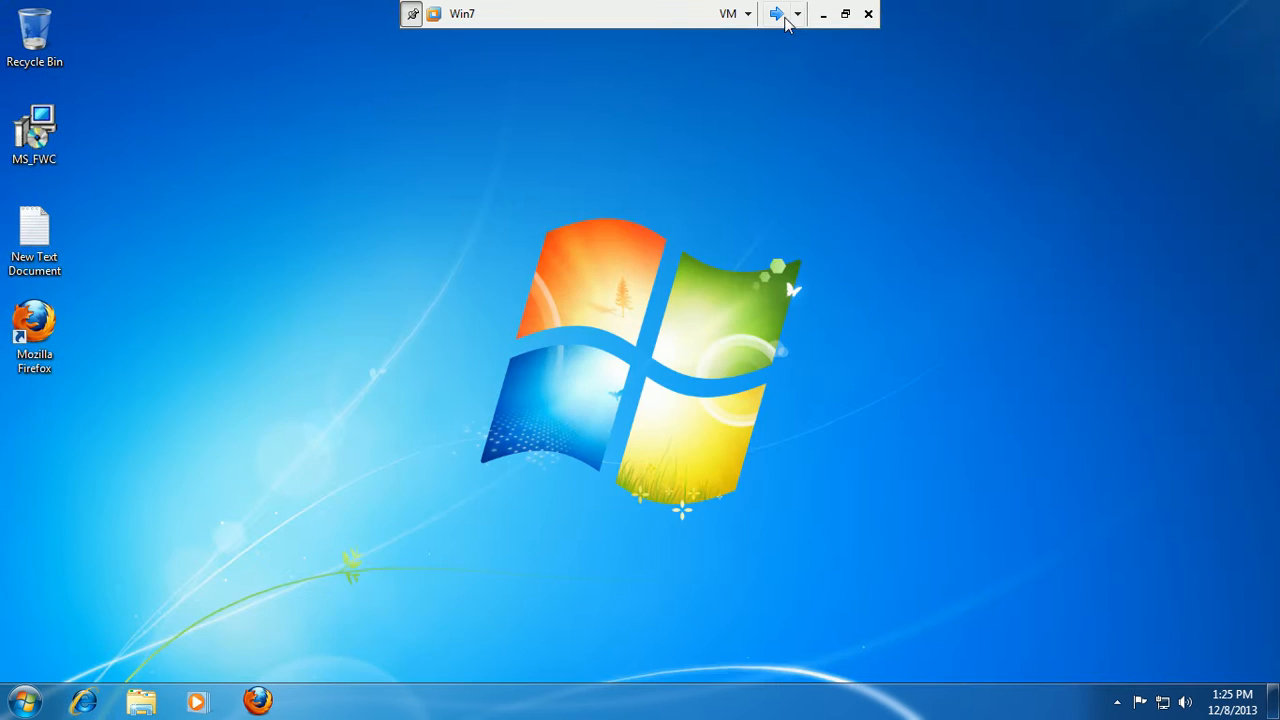
Switch back to the TMG Server and enable malware inspection.
{"action": "left_click", "coordinate": [777, 14]}
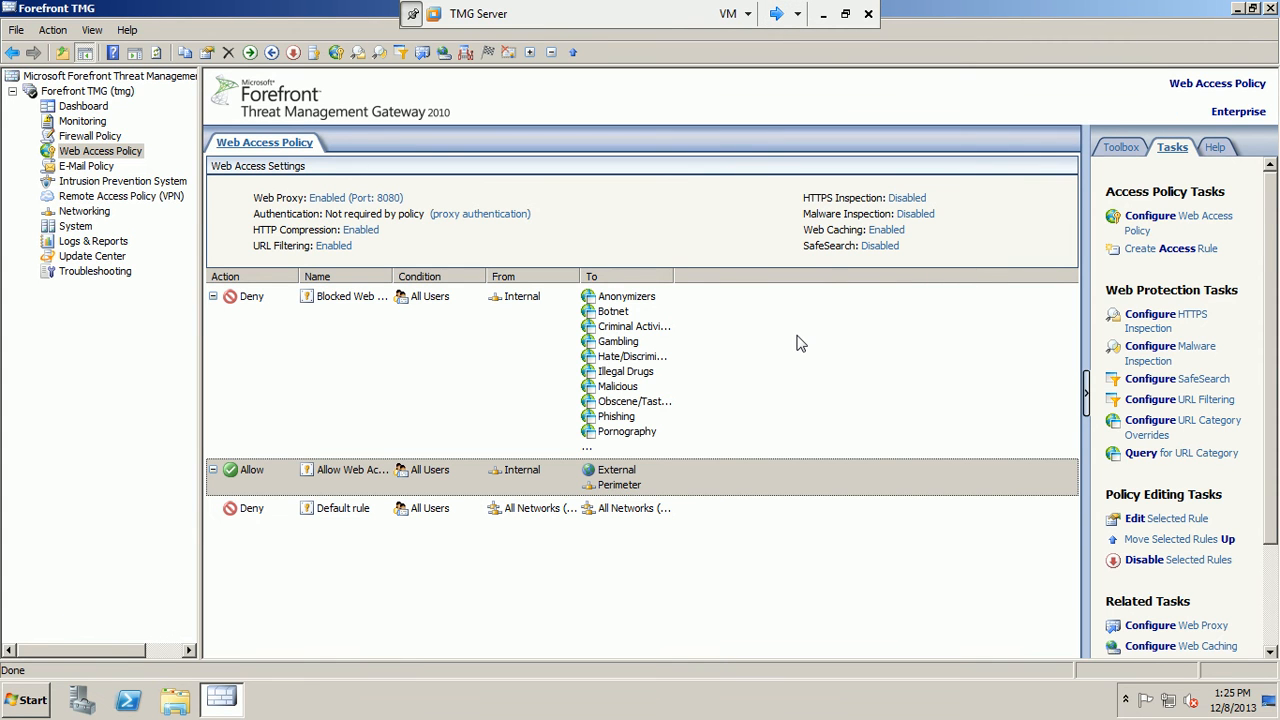
{"action": "left_click", "coordinate": [1143, 352]}
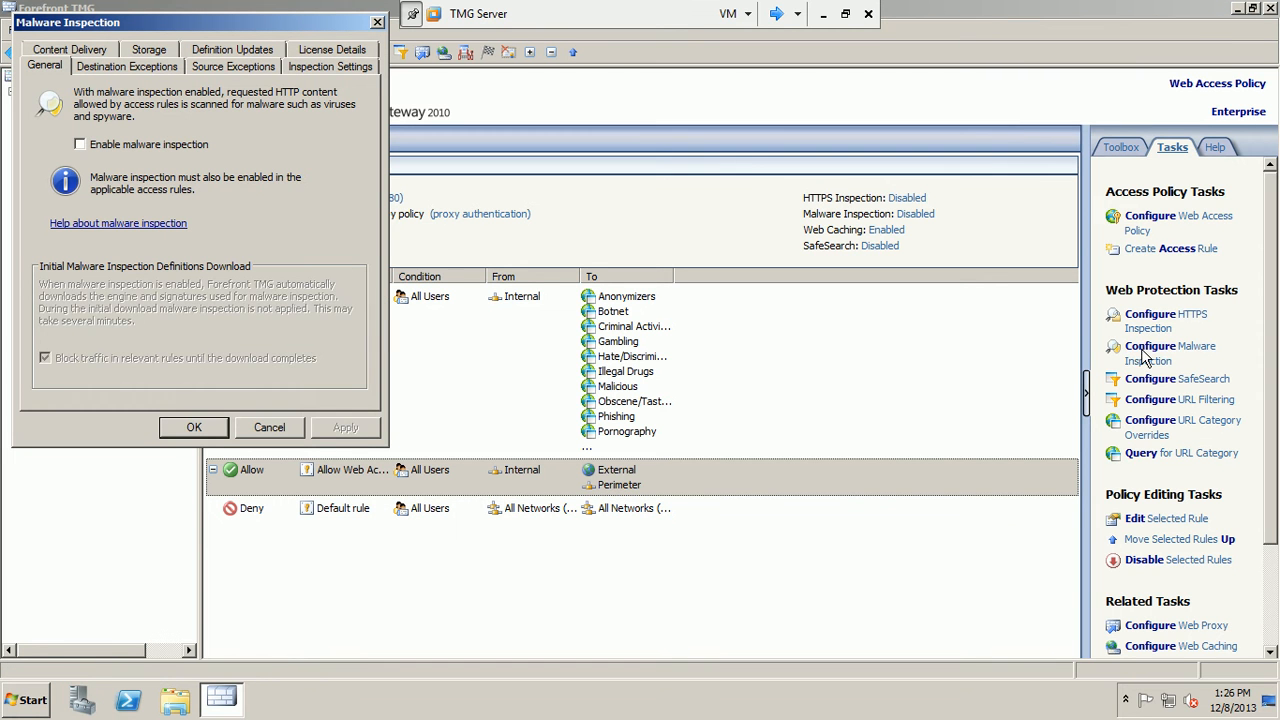
{"action": "left_click", "coordinate": [160, 146]}
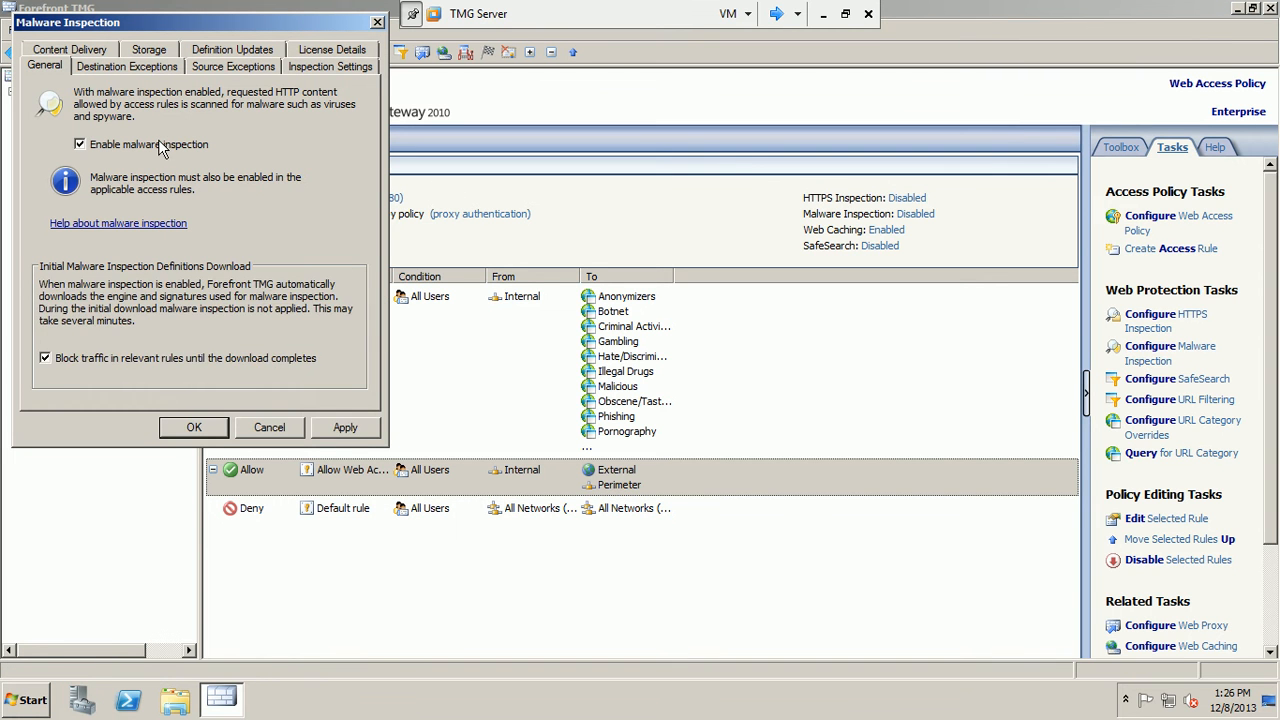
{"action": "left_click", "coordinate": [345, 427]}
{"action": "left_click", "coordinate": [194, 427]}
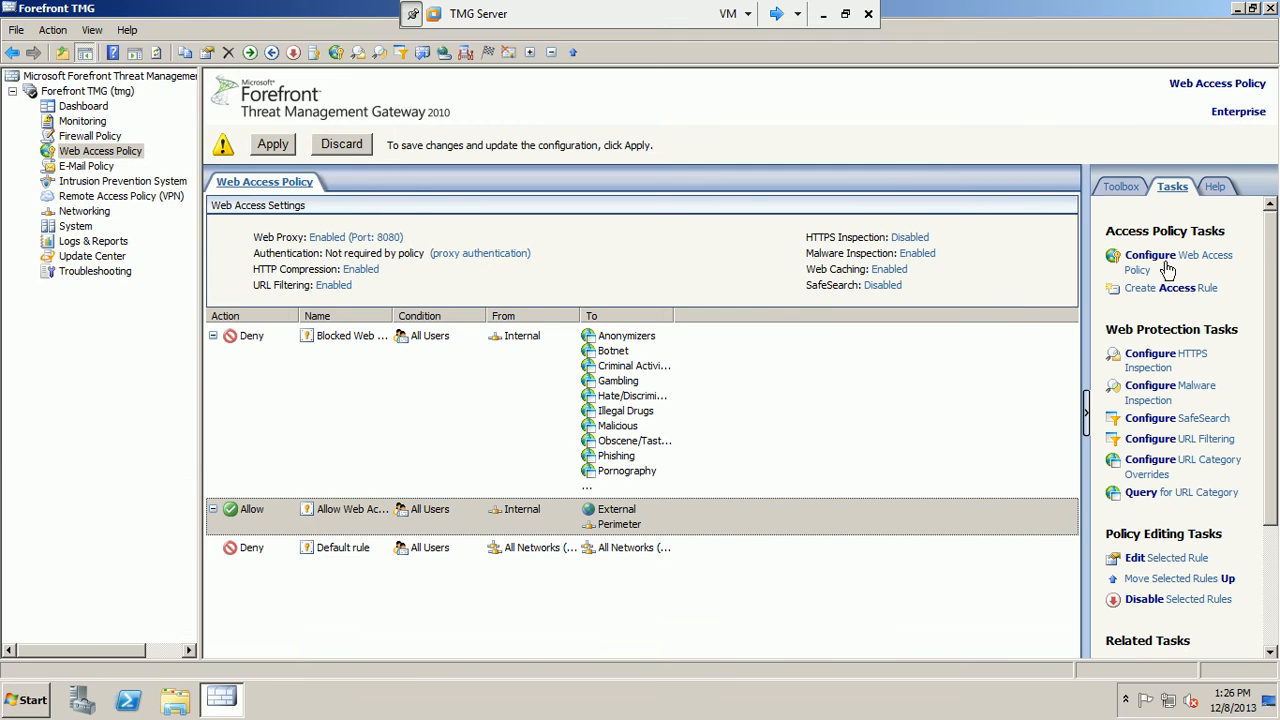
Enable HTTPS inspection with the option to inspect traffic and validate site certificates, and try to apply the setting.
{"action": "left_click", "coordinate": [1157, 365]}
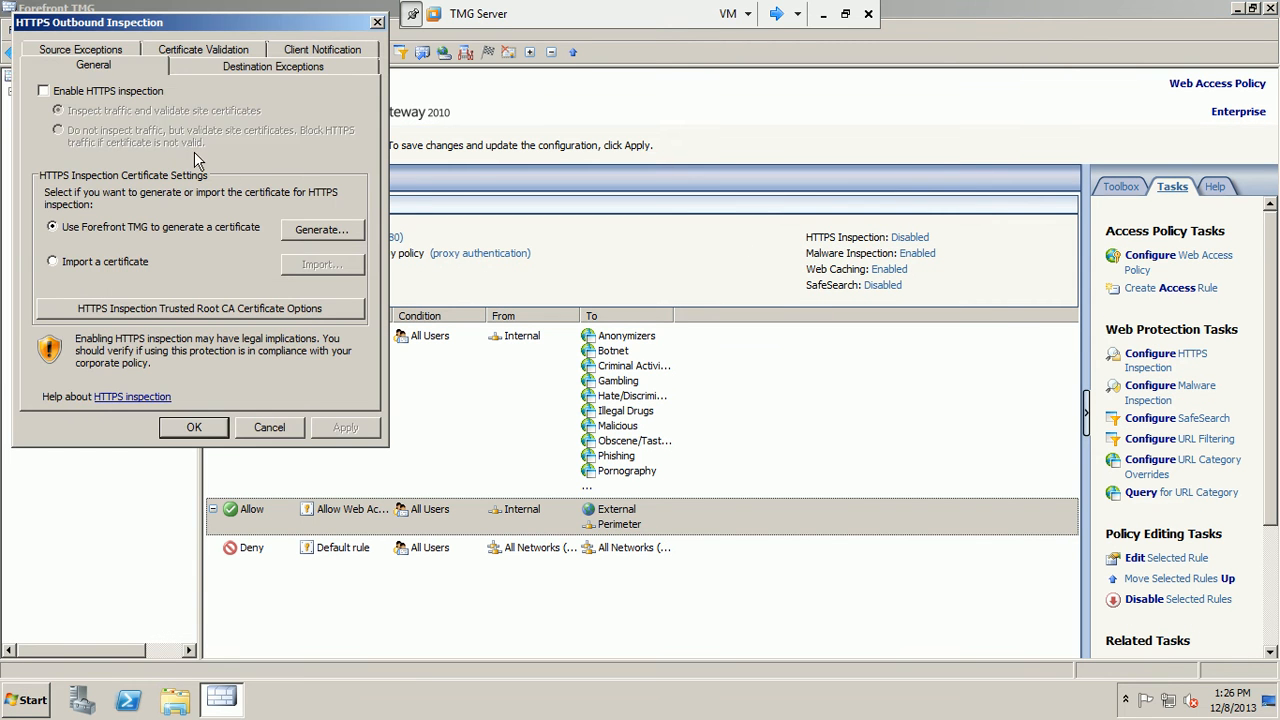
{"action": "left_click", "coordinate": [99, 93]}
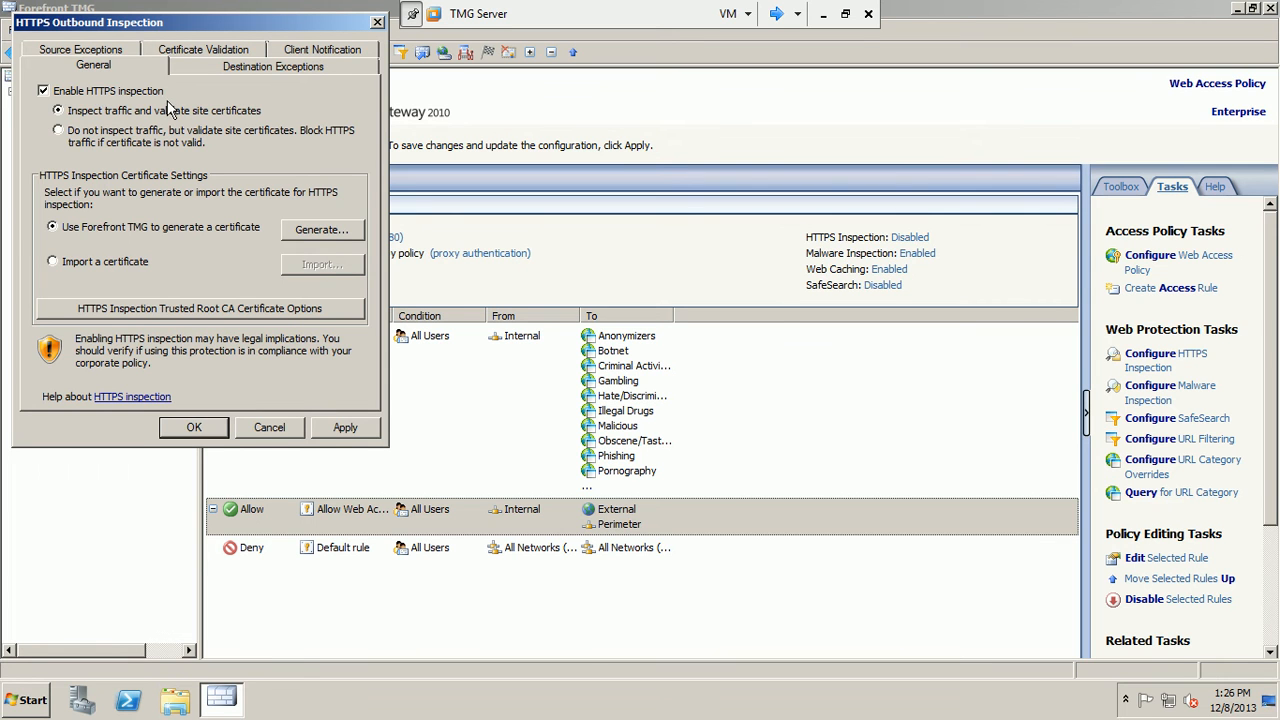
{"action": "left_click", "coordinate": [342, 428]}
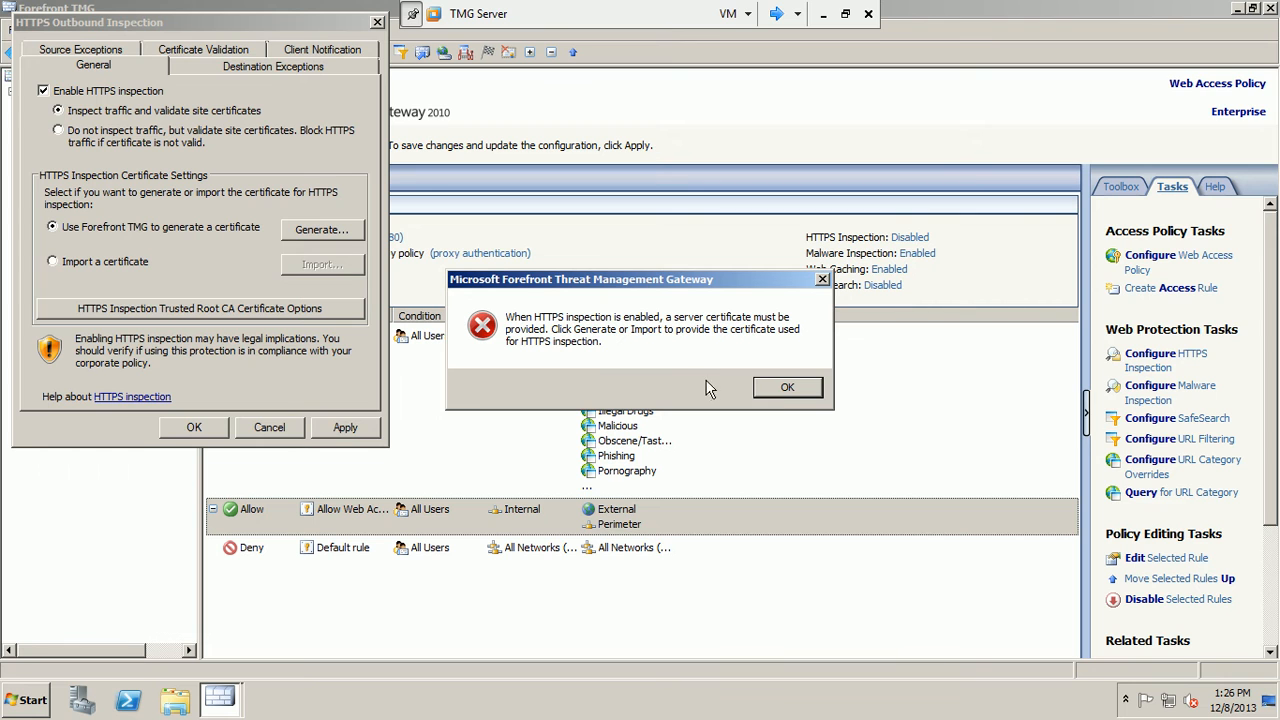
{"action": "left_click", "coordinate": [785, 388]}
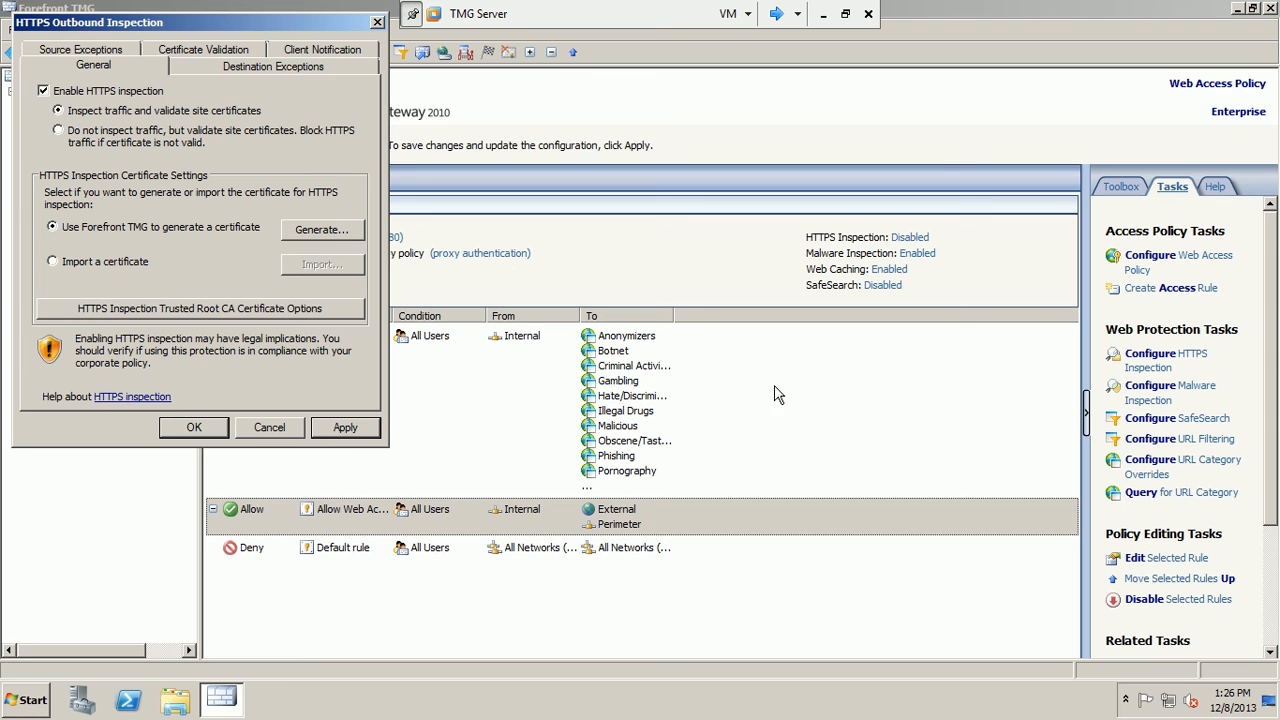
Turn off the HTTPS inspection option and discard the changes in the HTTPS Outbound Inspection settings.
{"action": "left_click", "coordinate": [70, 92]}
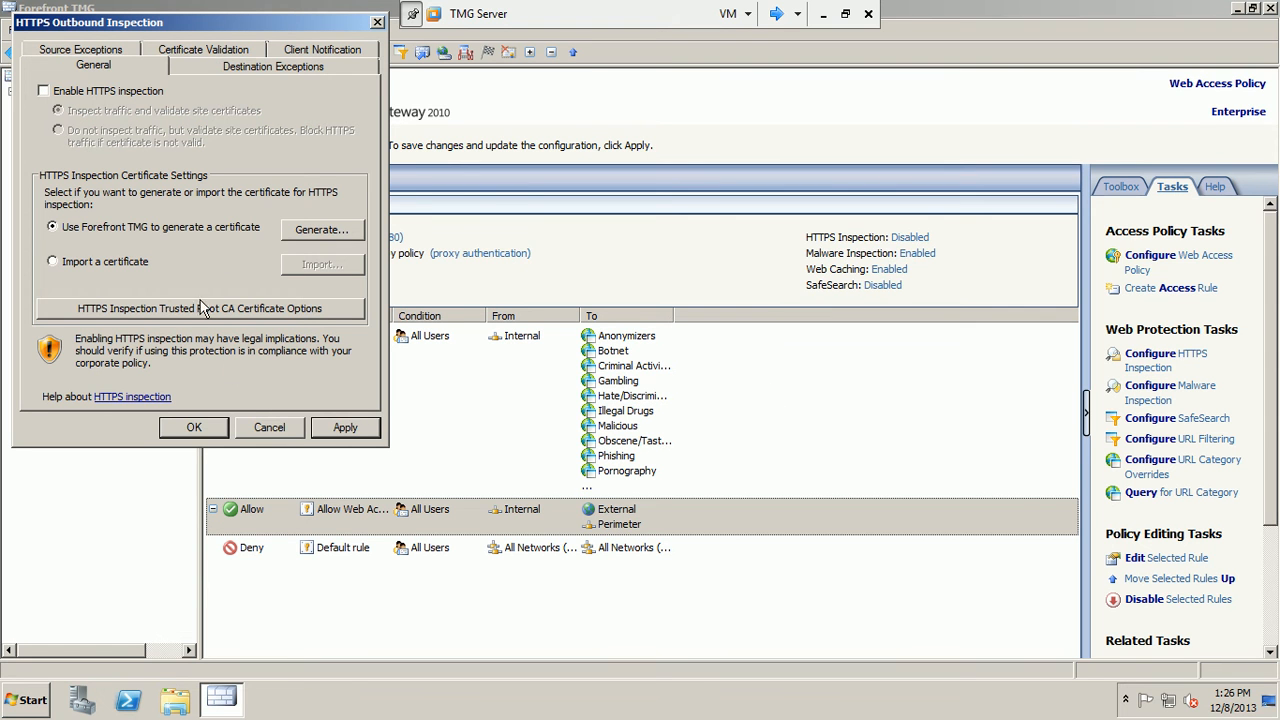
{"action": "left_click", "coordinate": [108, 50]}
{"action": "left_click", "coordinate": [260, 430]}
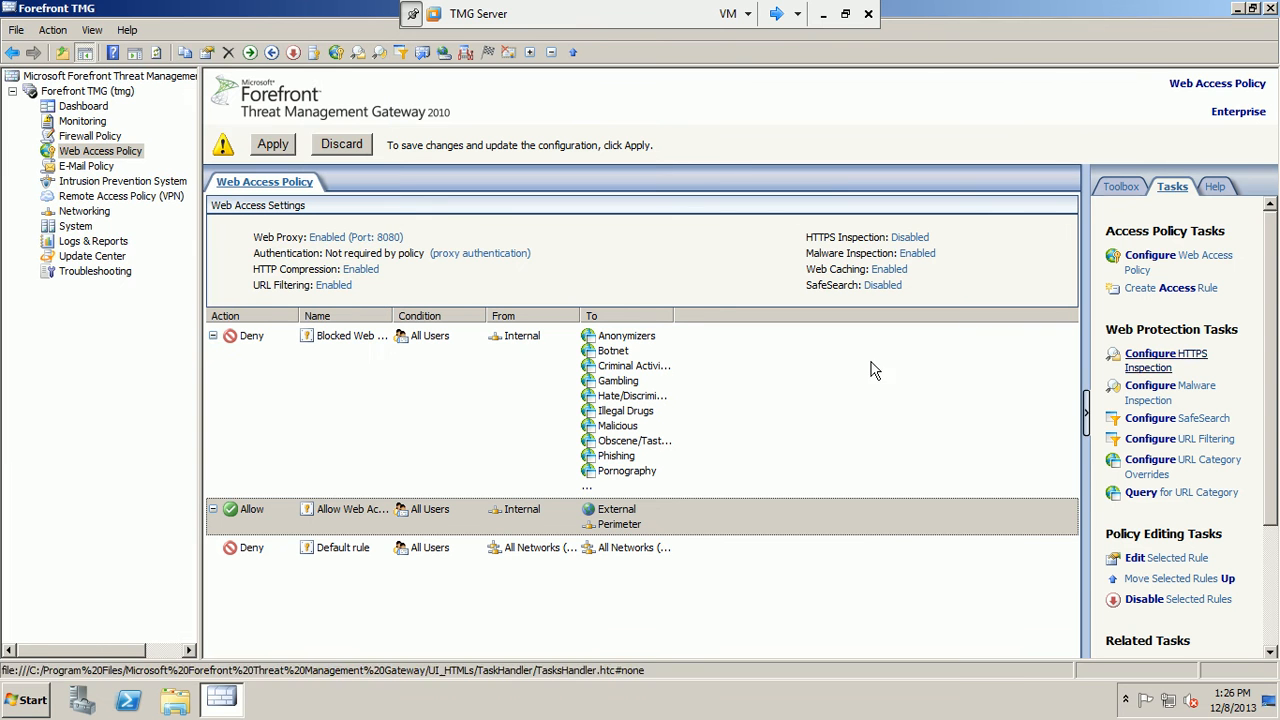
Open the malware inspection configuration, examine its general and inspection settings, and close it.
{"action": "left_click_drag", "start_coordinate": [1270, 393], "coordinate": [1276, 527]}
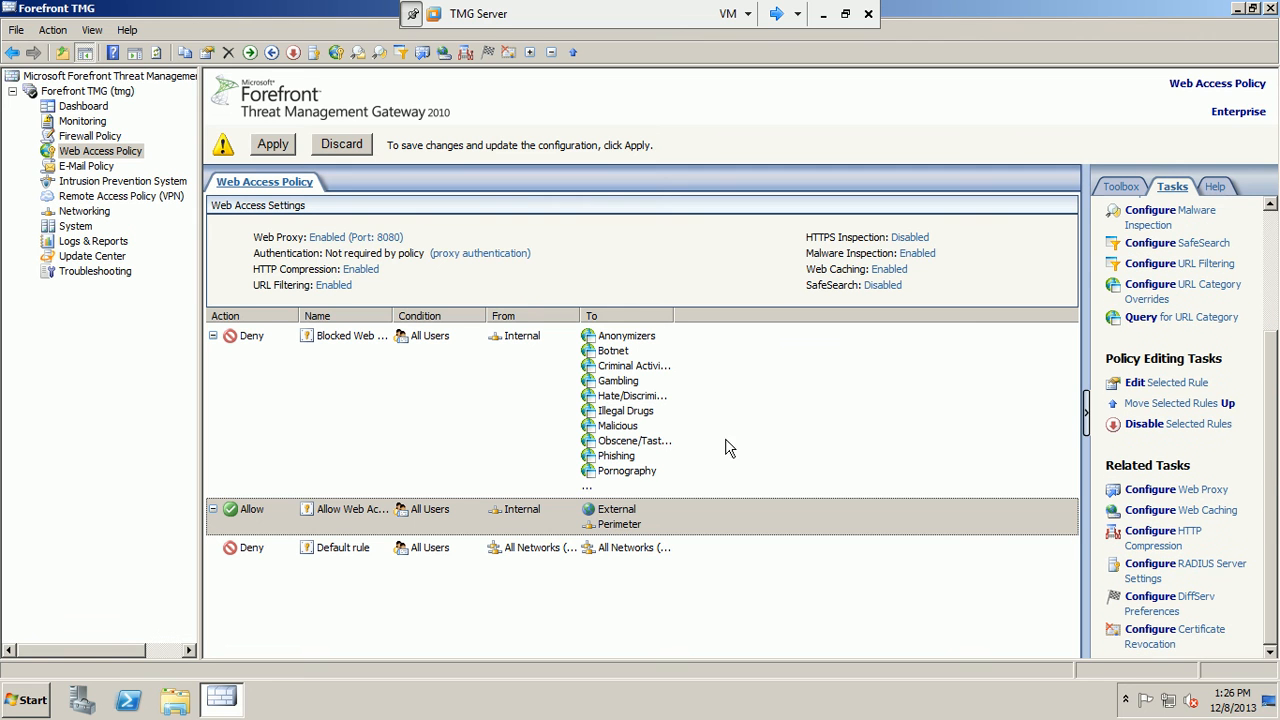
{"action": "left_click", "coordinate": [694, 508]}
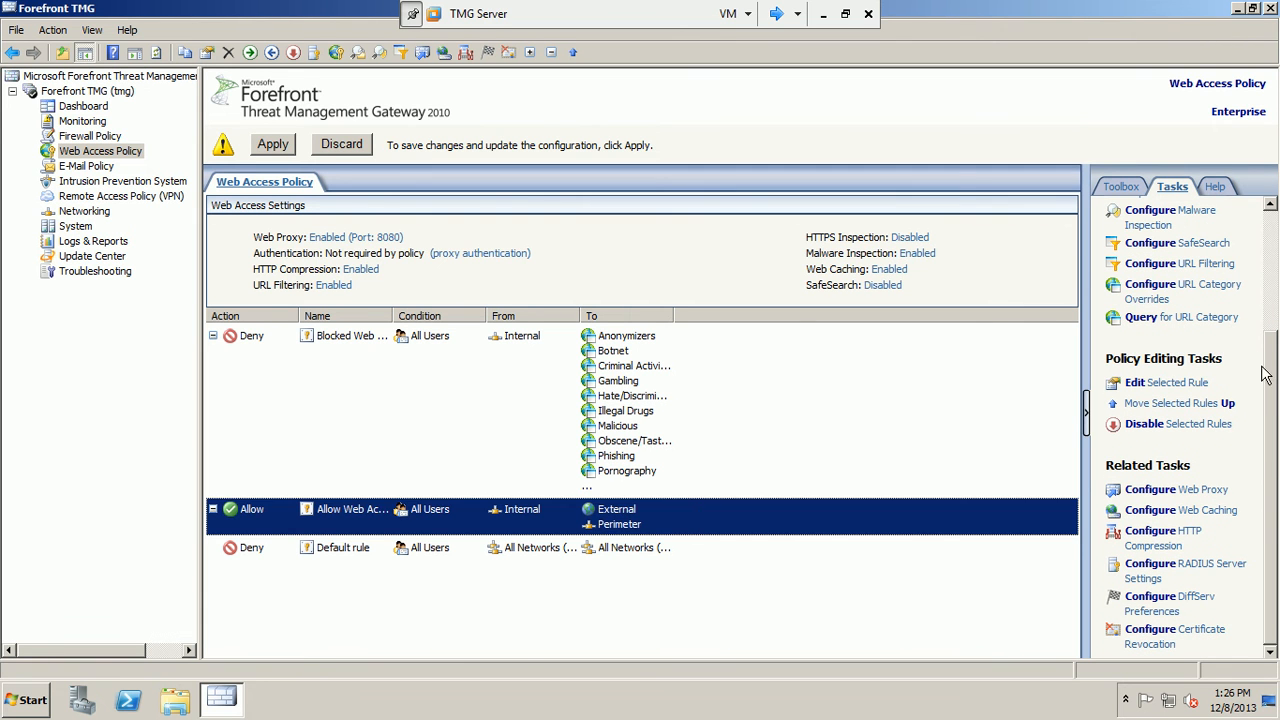
{"action": "left_click_drag", "start_coordinate": [1270, 376], "coordinate": [1275, 300]}
{"action": "left_click", "coordinate": [1196, 326]}
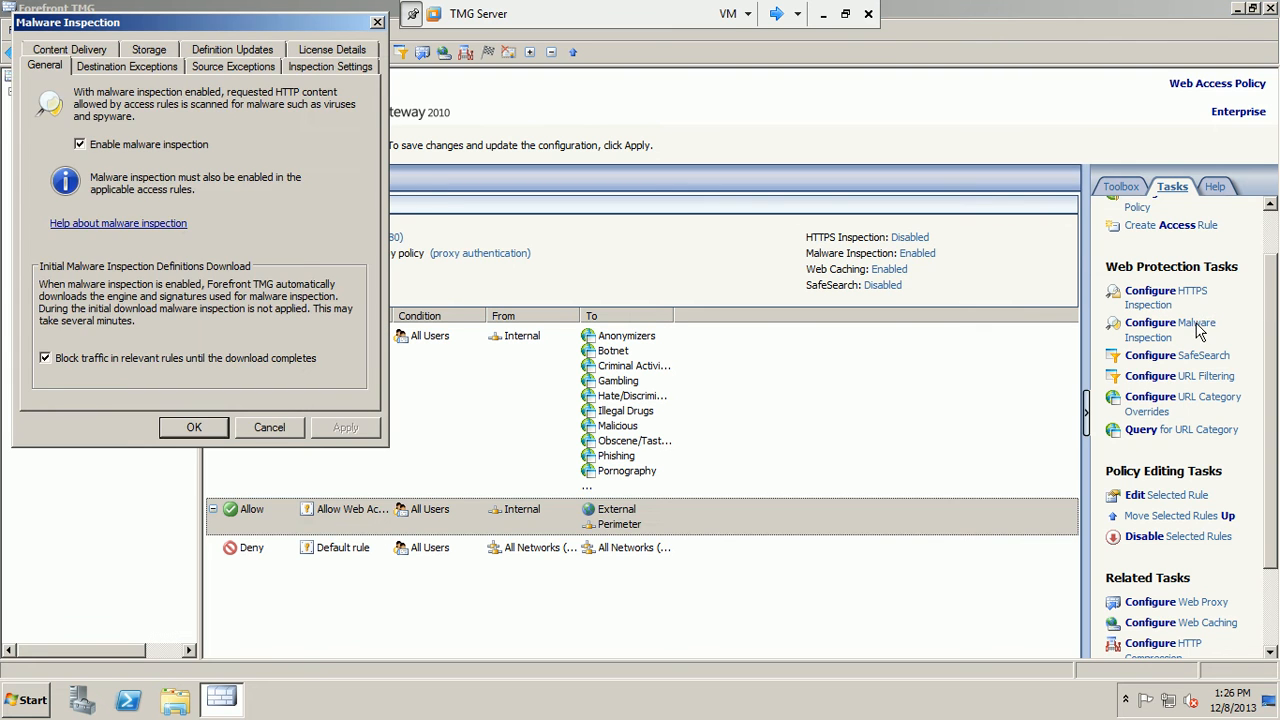
{"action": "left_click", "coordinate": [305, 72]}
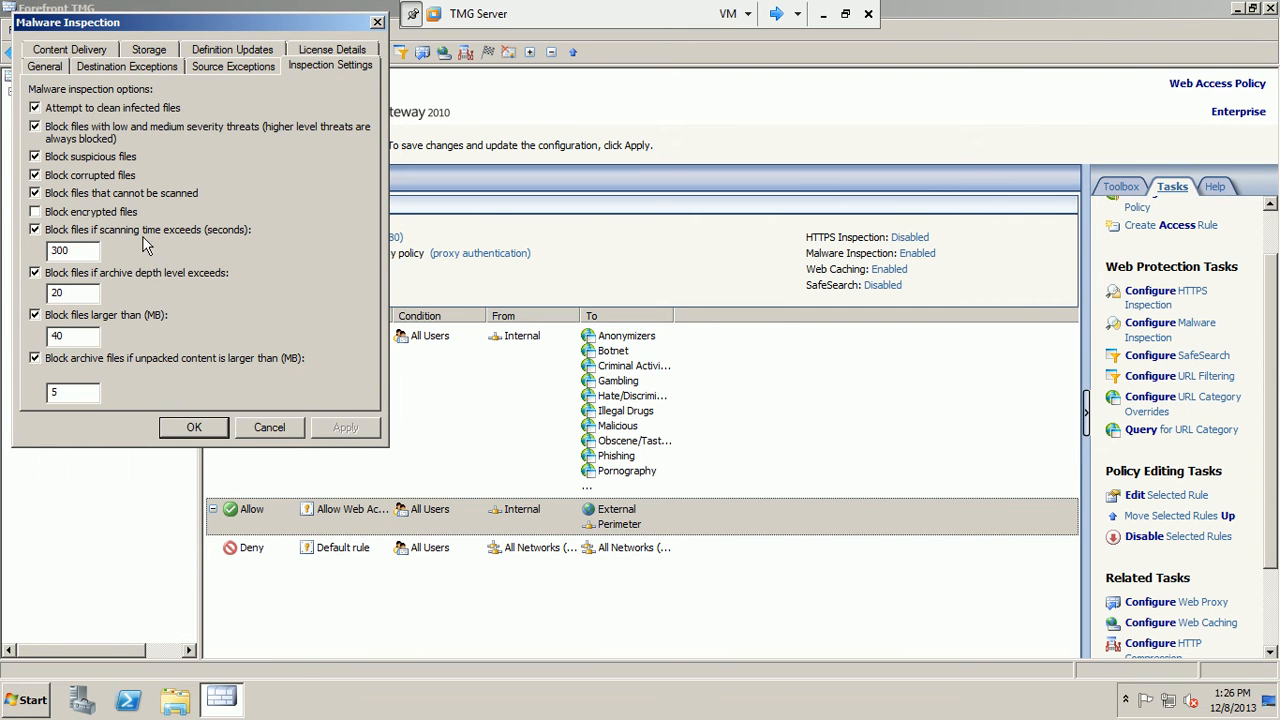
{"action": "left_click", "coordinate": [215, 429]}
Apply the pending malware inspection change to the TMG configuration without a change description.
{"action": "left_click", "coordinate": [274, 145]}
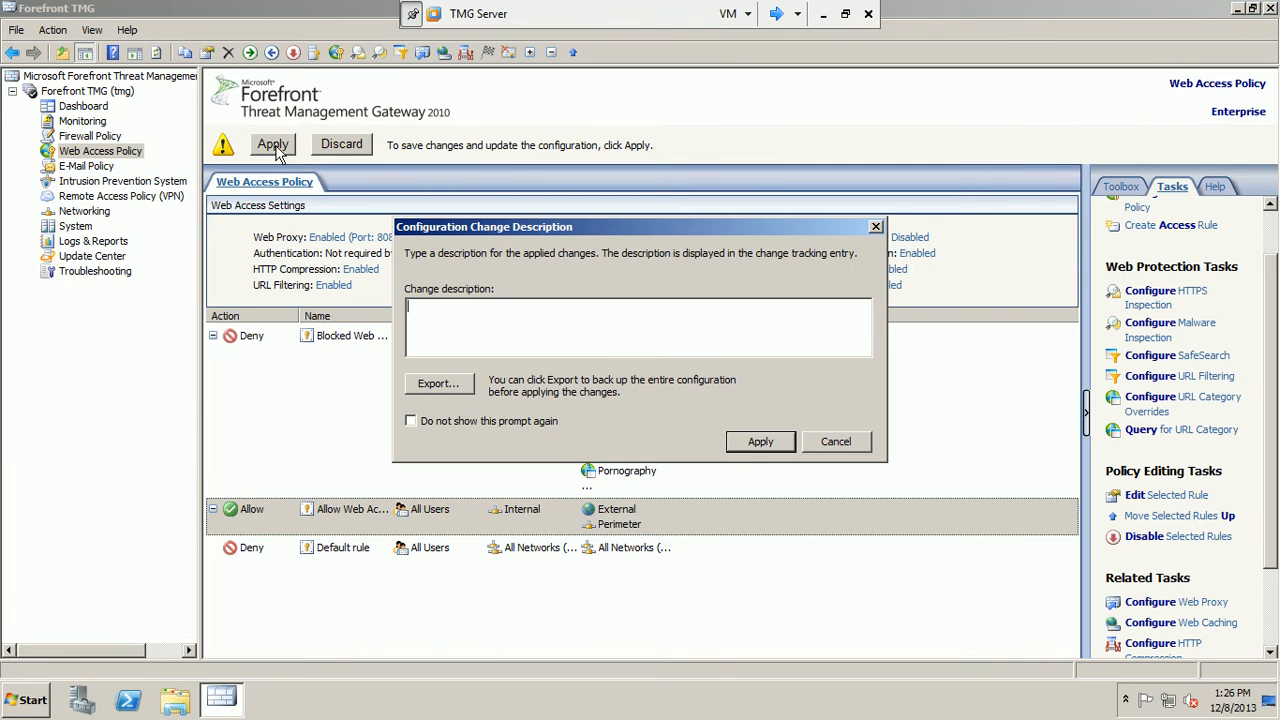
{"action": "left_click", "coordinate": [761, 444]}
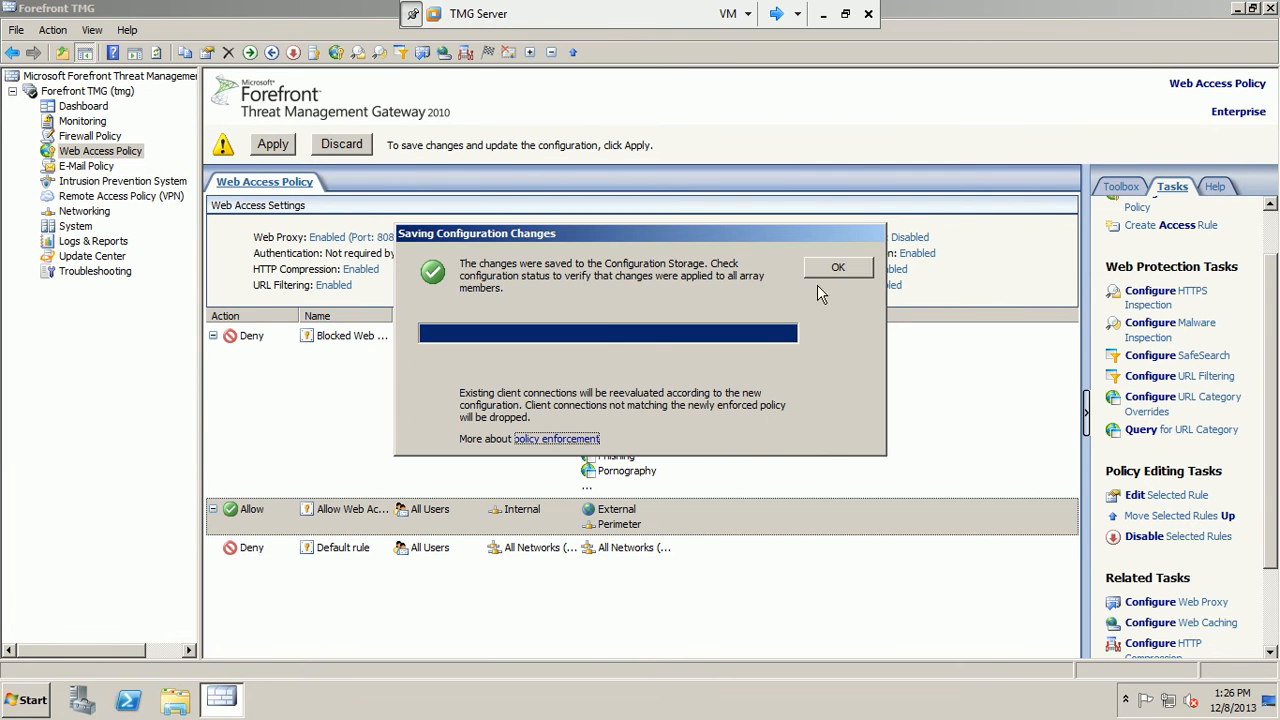
{"action": "left_click", "coordinate": [838, 267]}
Open the HTTP policy of the web access allow rule and examine its blocked extensions and signatures.
{"action": "left_click", "coordinate": [740, 482]}
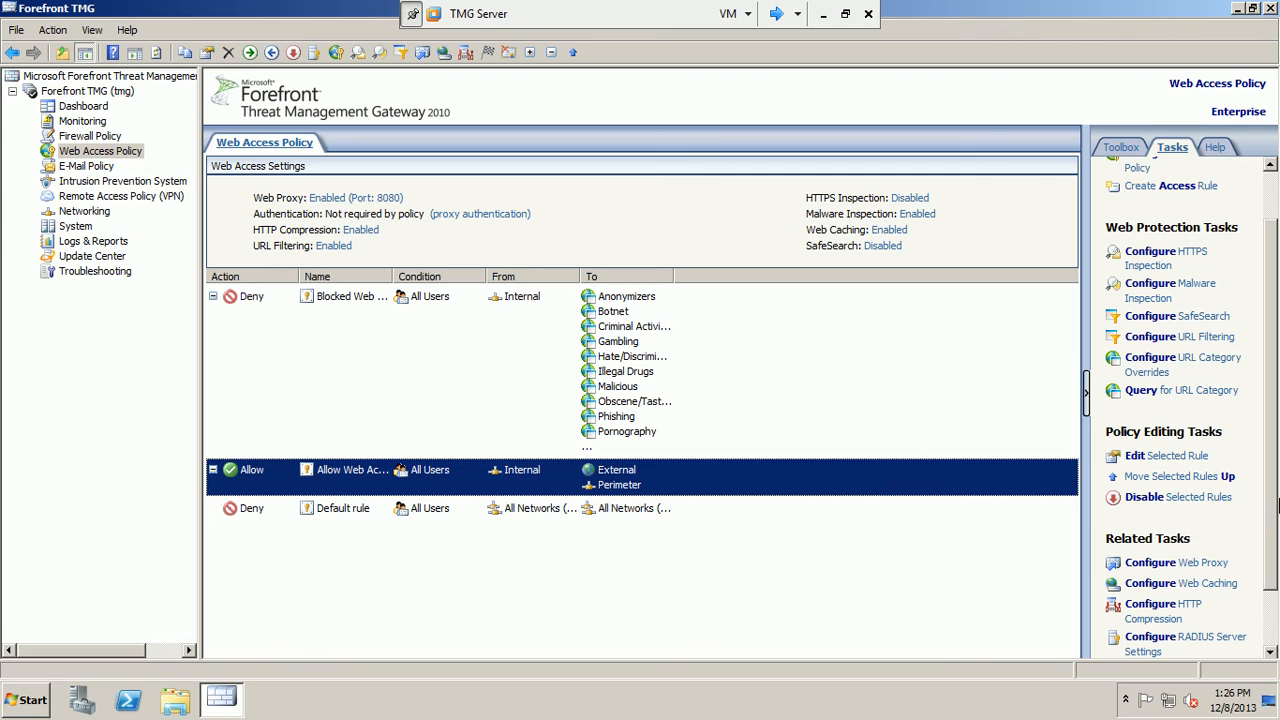
{"action": "left_click_drag", "start_coordinate": [1276, 520], "coordinate": [1277, 593]}
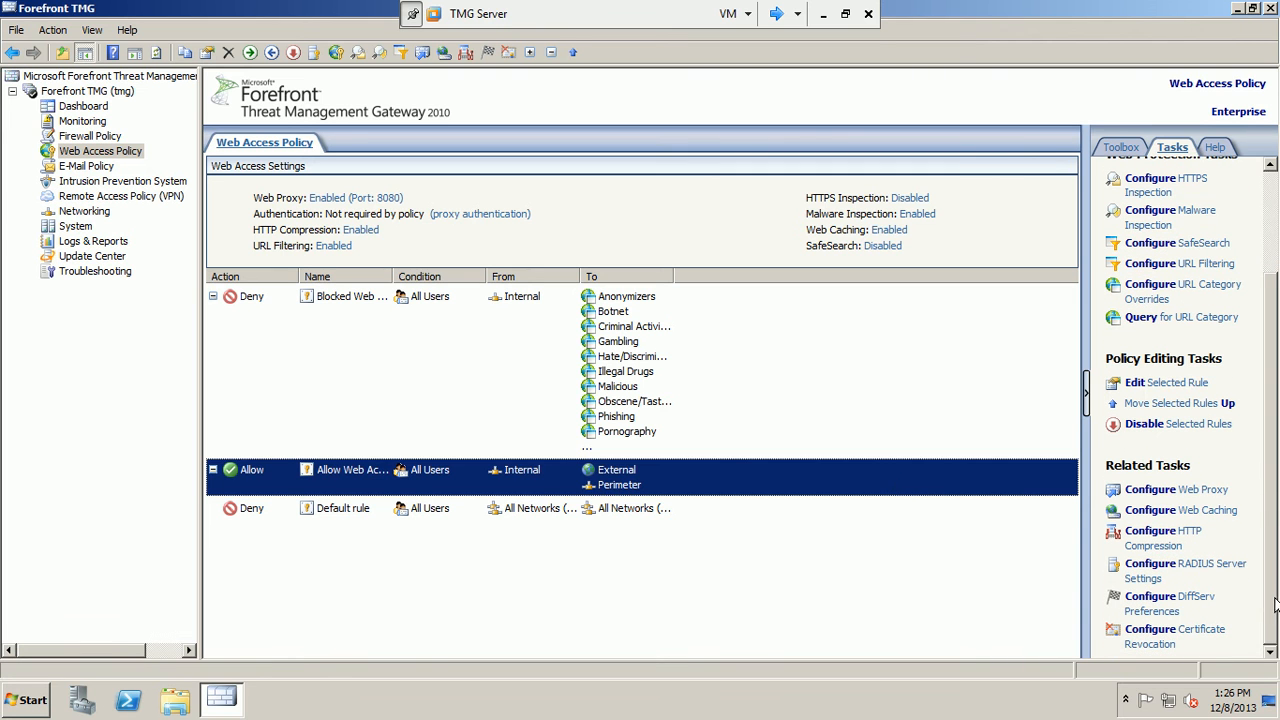
{"action": "right_click", "coordinate": [706, 488]}
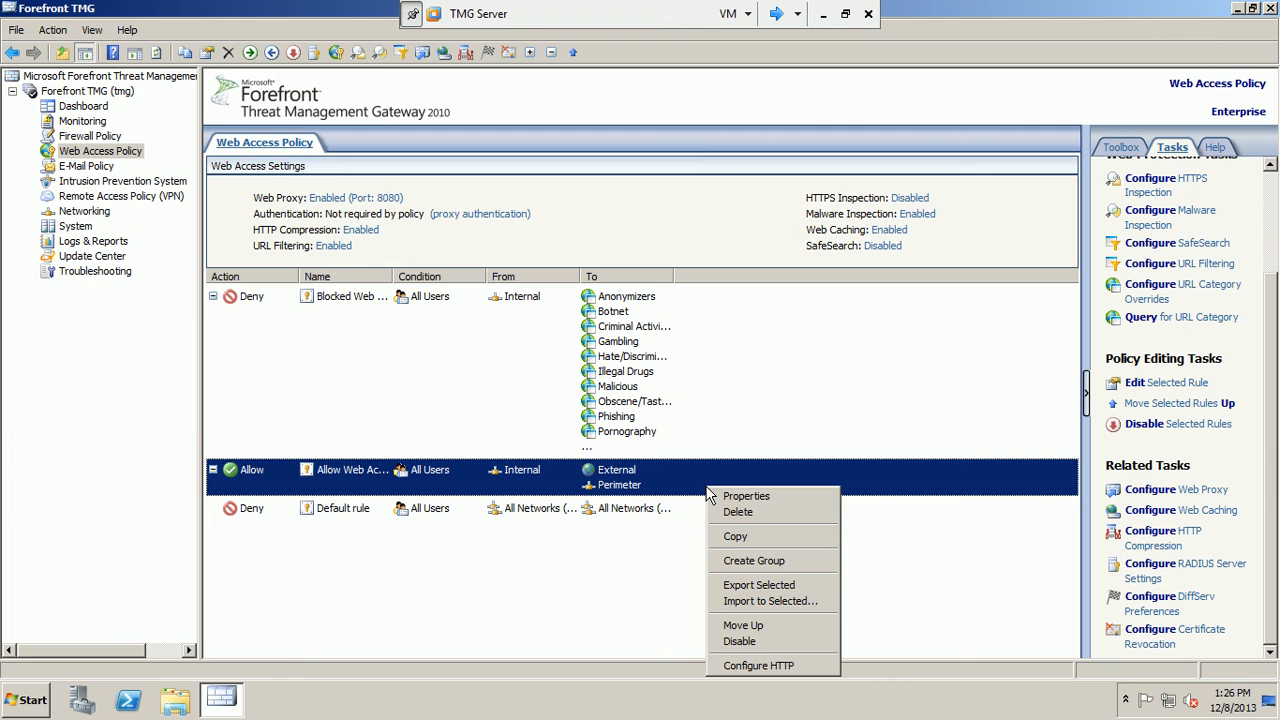
{"action": "left_click", "coordinate": [756, 666]}
{"action": "left_click_drag", "start_coordinate": [209, 24], "coordinate": [387, 112]}
{"action": "left_click", "coordinate": [337, 140]}
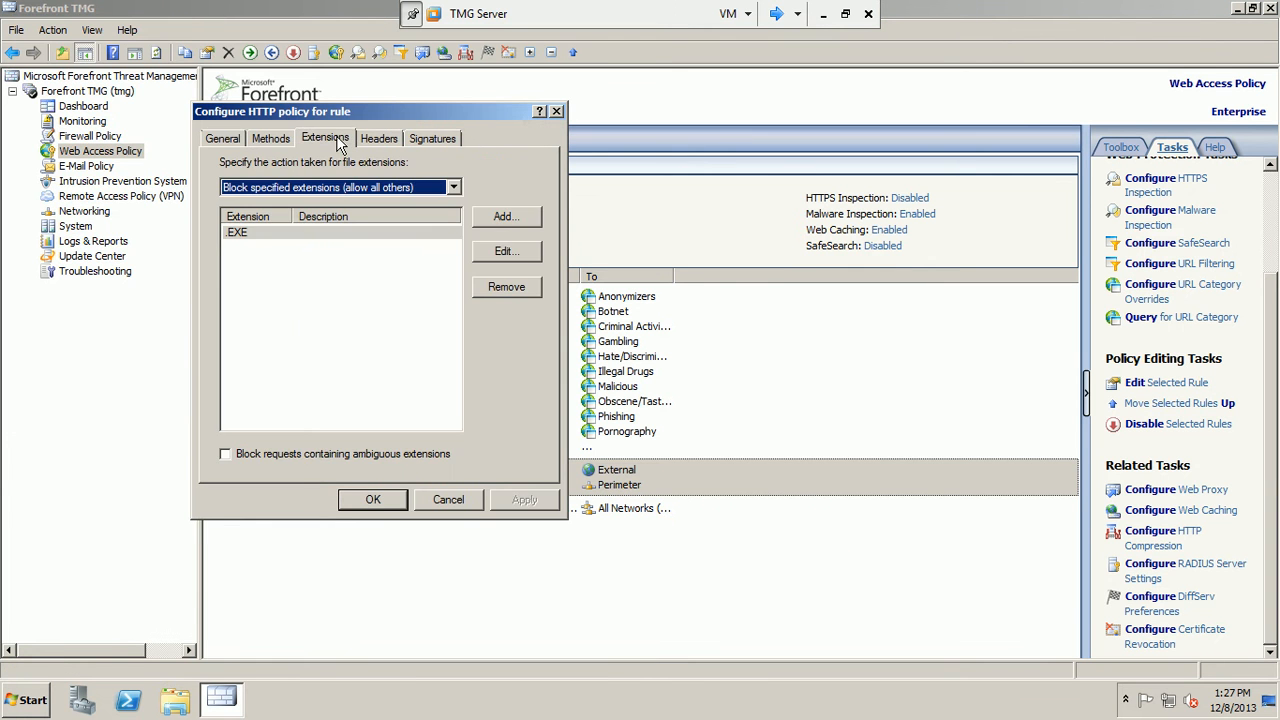
{"action": "left_click", "coordinate": [308, 232]}
{"action": "left_click", "coordinate": [419, 138]}
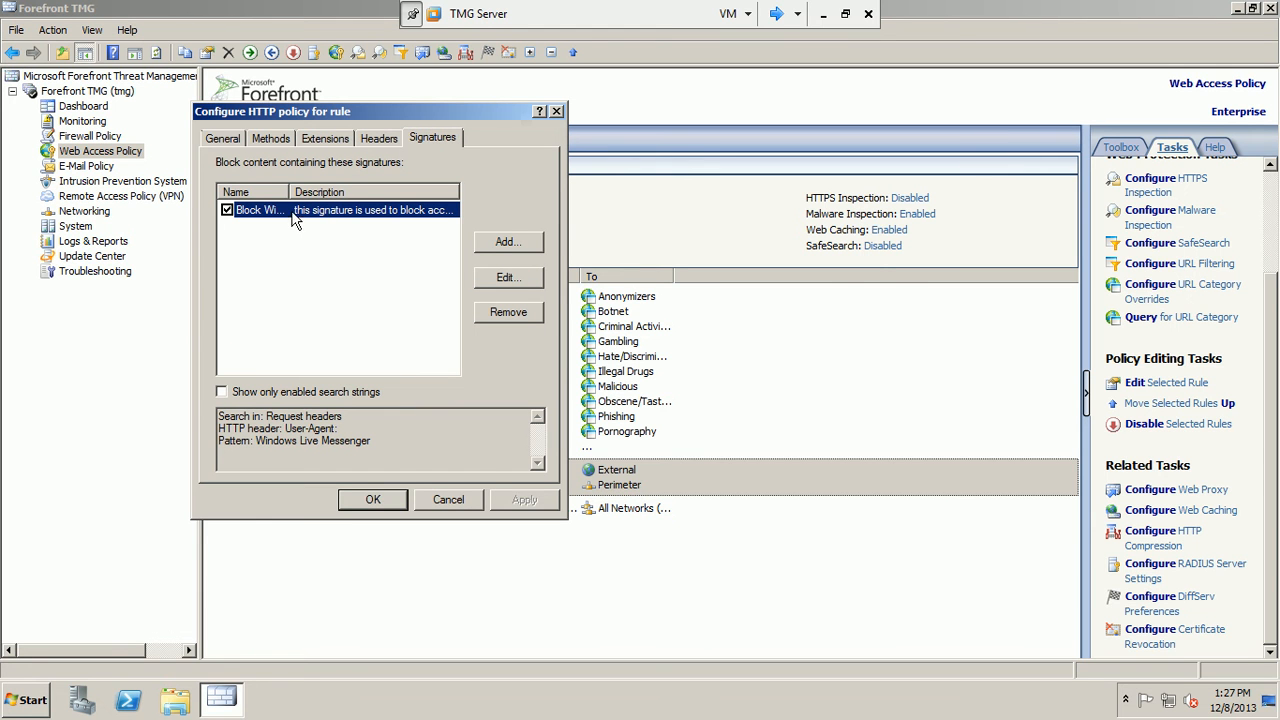
{"action": "left_click_drag", "start_coordinate": [290, 194], "coordinate": [366, 212]}
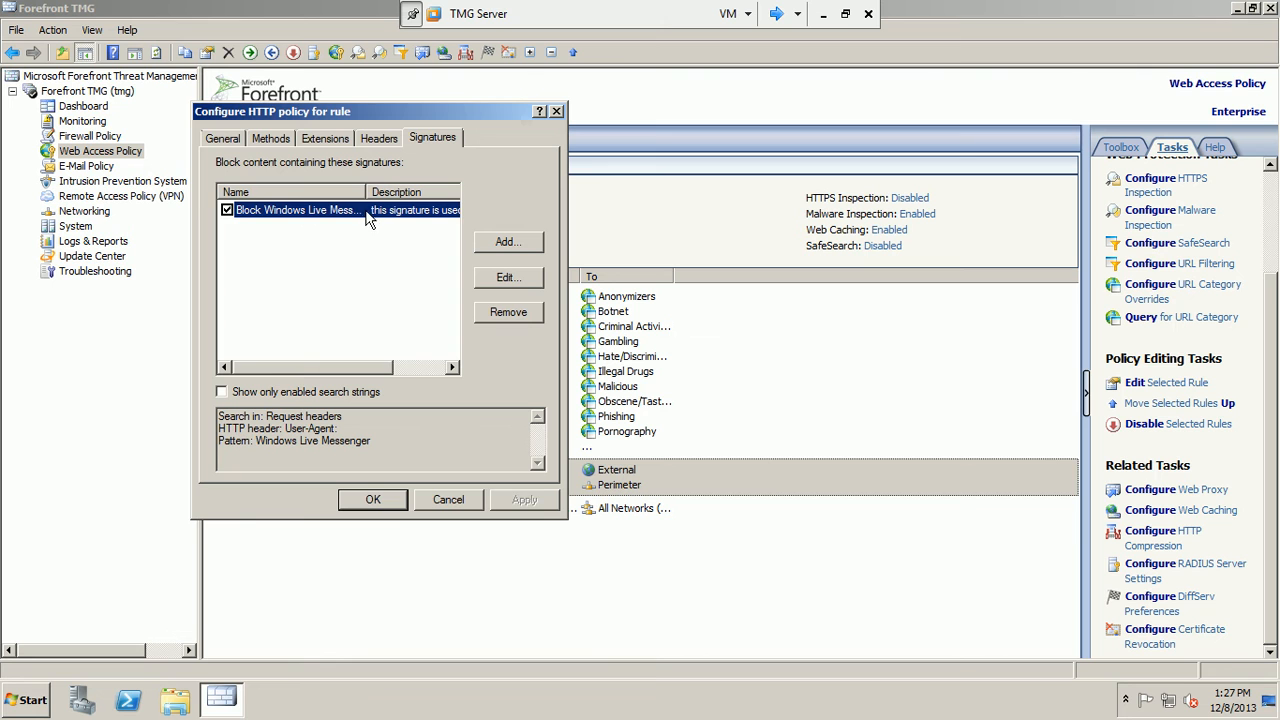
{"action": "mouse_move", "coordinate": [295, 368]}
{"action": "left_mouse_down"}
{"action": "mouse_move", "coordinate": [428, 357]}
{"action": "mouse_move", "coordinate": [233, 367]}
{"action": "left_mouse_up"}
Remove the Kazaa request header from the blocked headers in the allow rule's HTTP policy and accept the policy.
{"action": "left_click", "coordinate": [375, 139]}
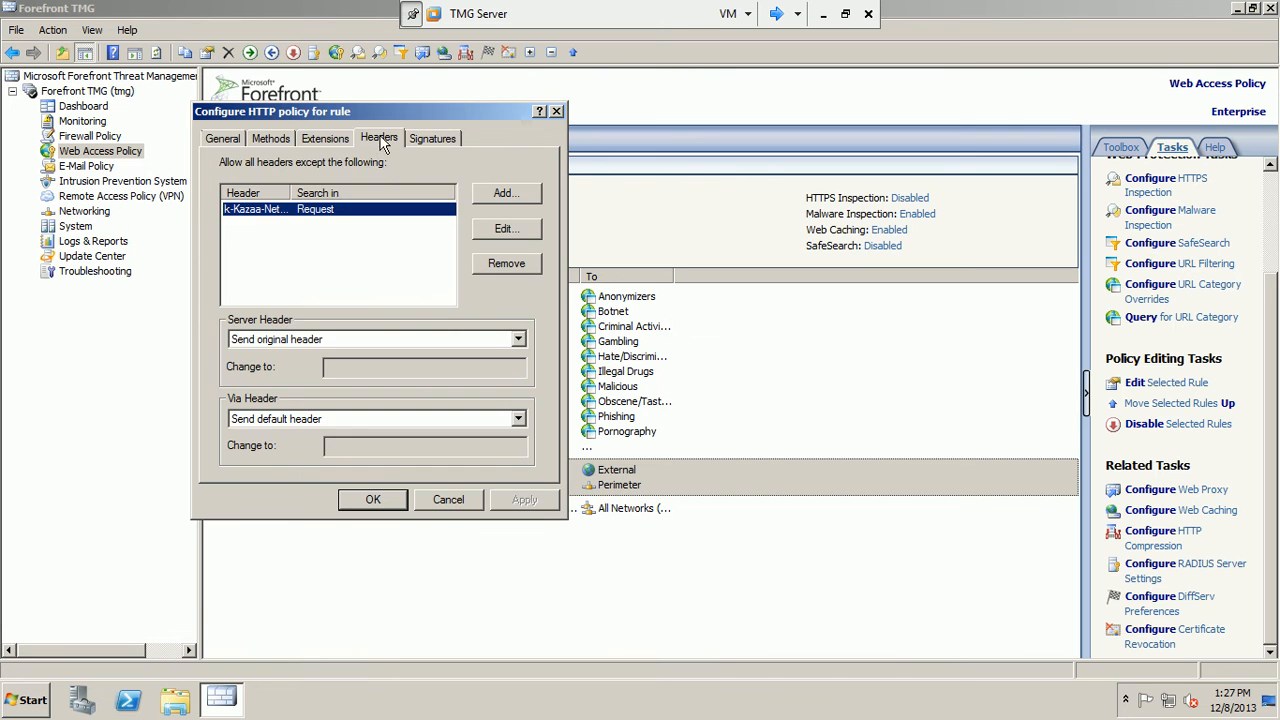
{"action": "left_click_drag", "start_coordinate": [290, 190], "coordinate": [316, 190]}
{"action": "left_click", "coordinate": [518, 263]}
{"action": "left_click", "coordinate": [518, 496]}
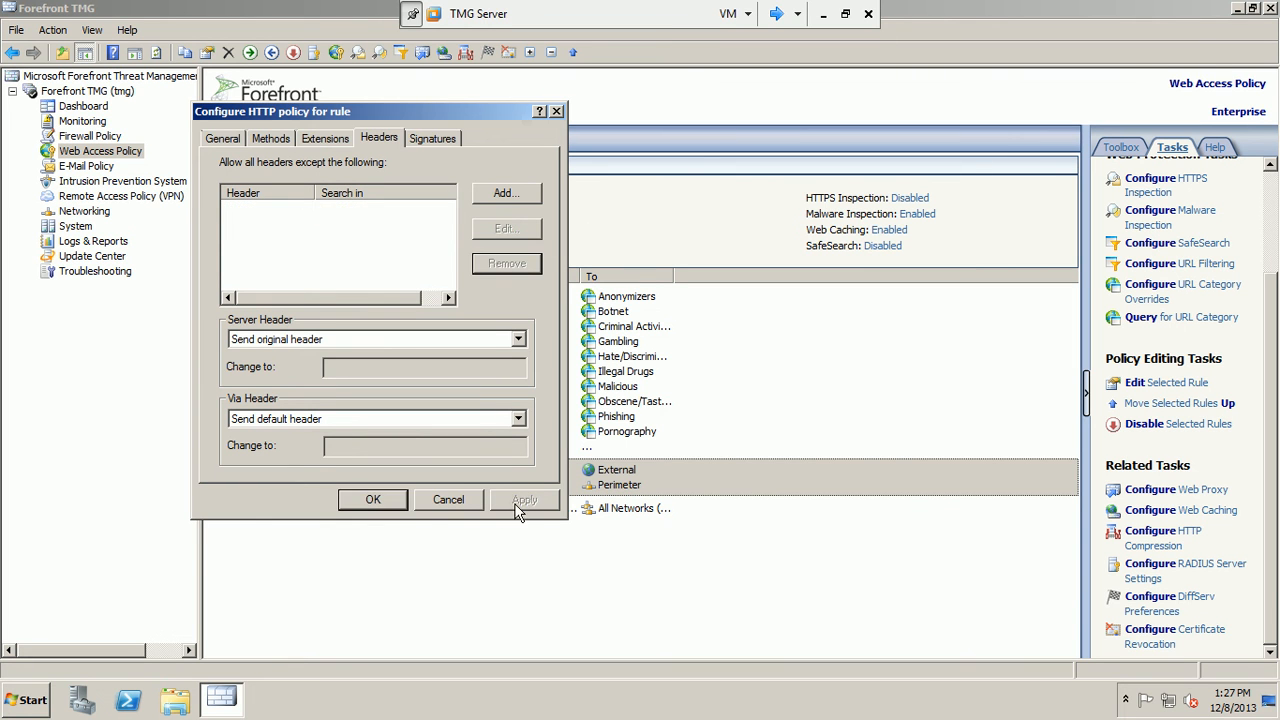
{"action": "left_click", "coordinate": [395, 502]}
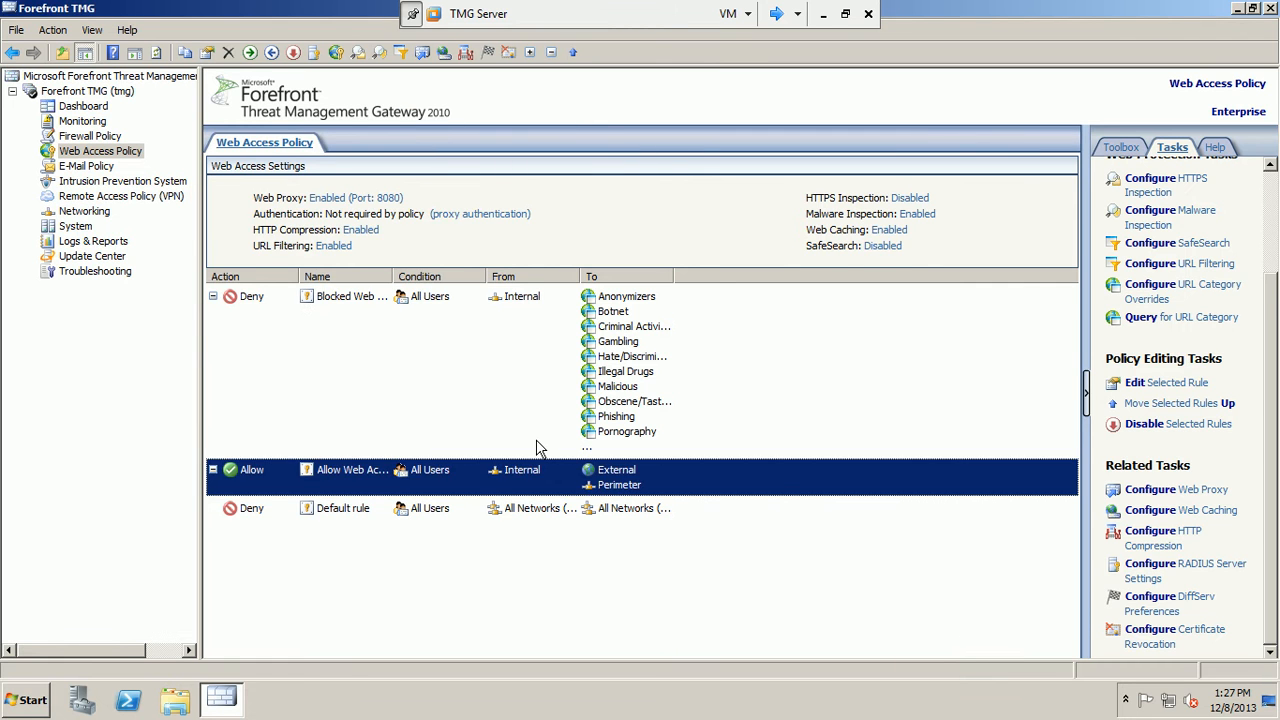
Apply the blocked-header removal to the TMG configuration without a description and refresh the policy view.
{"action": "left_click", "coordinate": [273, 147]}
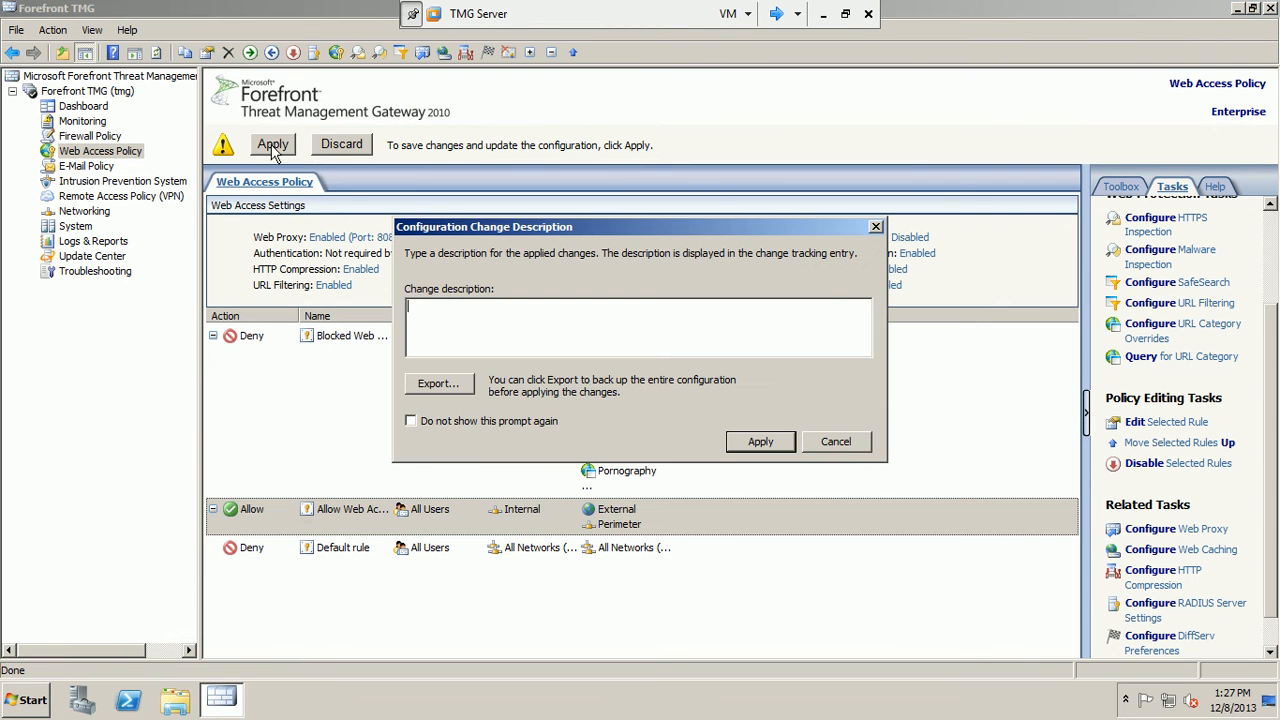
{"action": "left_click", "coordinate": [740, 445]}
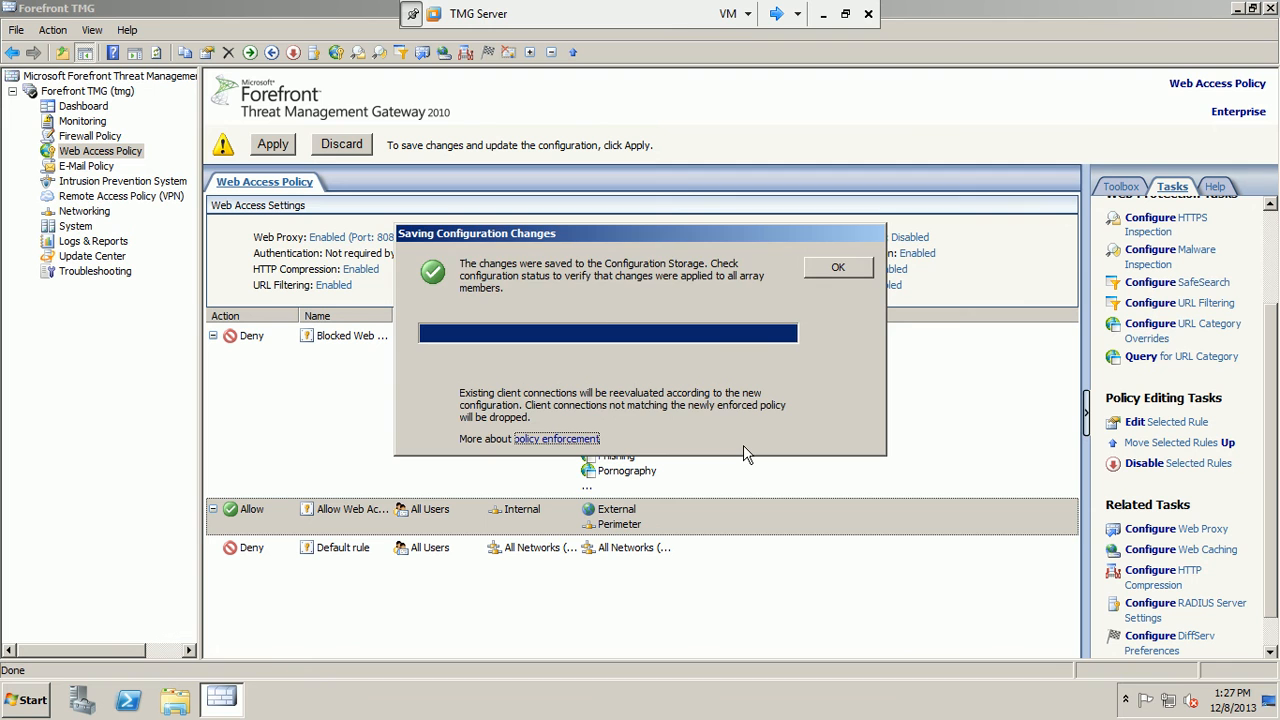
{"action": "left_click", "coordinate": [814, 266]}
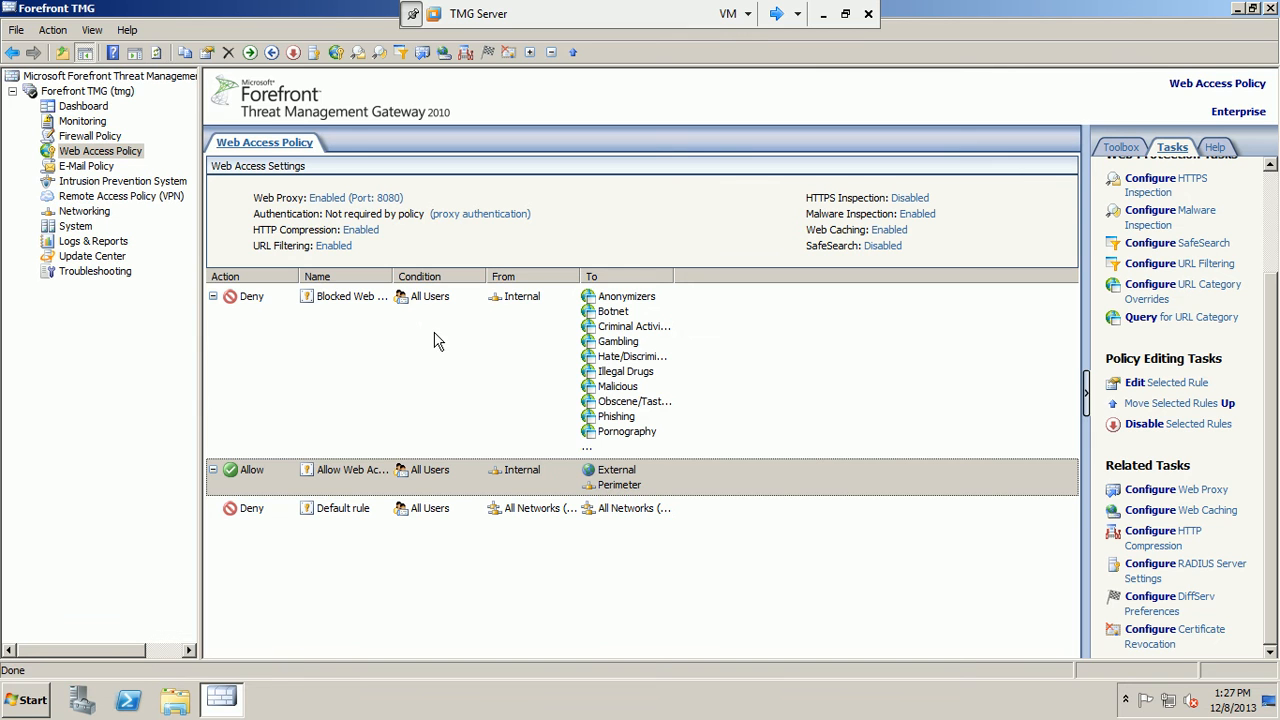
{"action": "left_click", "coordinate": [158, 53]}
Switch to the Win7 client, refresh the desktop, open Internet Explorer, and reload arabia.msn.com to retest web access.
{"action": "left_click", "coordinate": [775, 14]}
{"action": "left_click", "coordinate": [775, 14]}
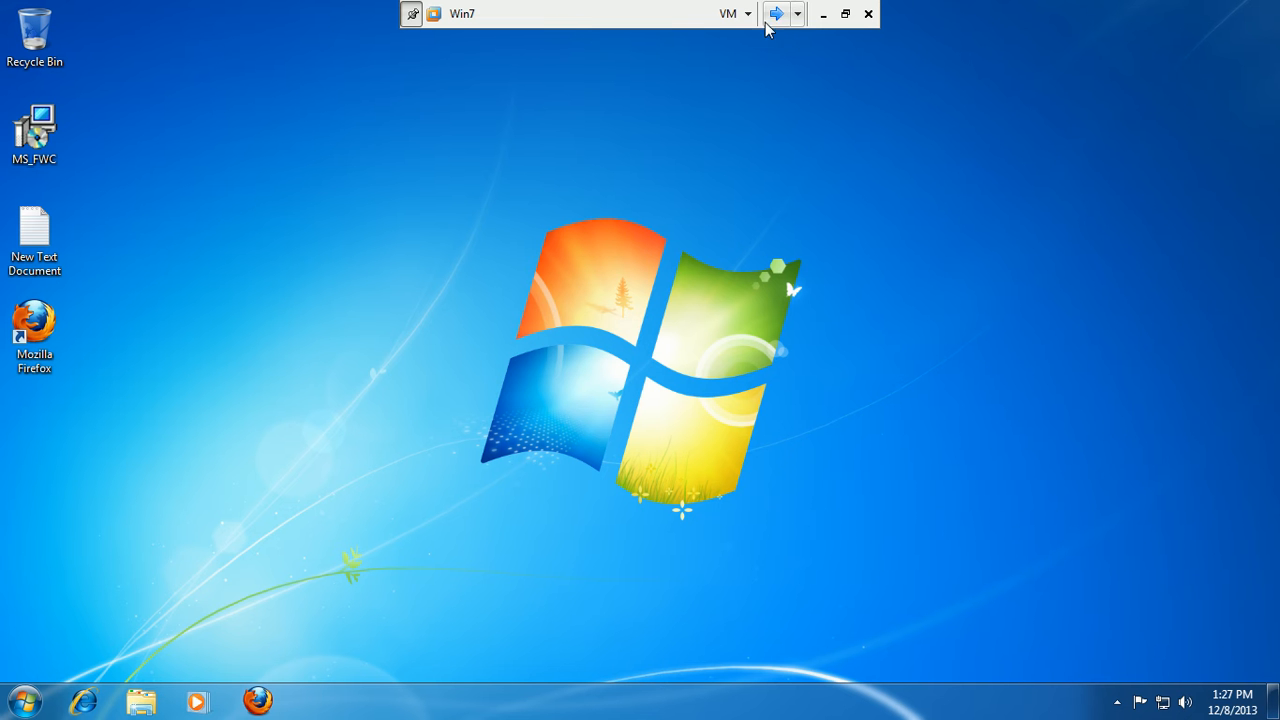
{"action": "right_click", "coordinate": [484, 254]}
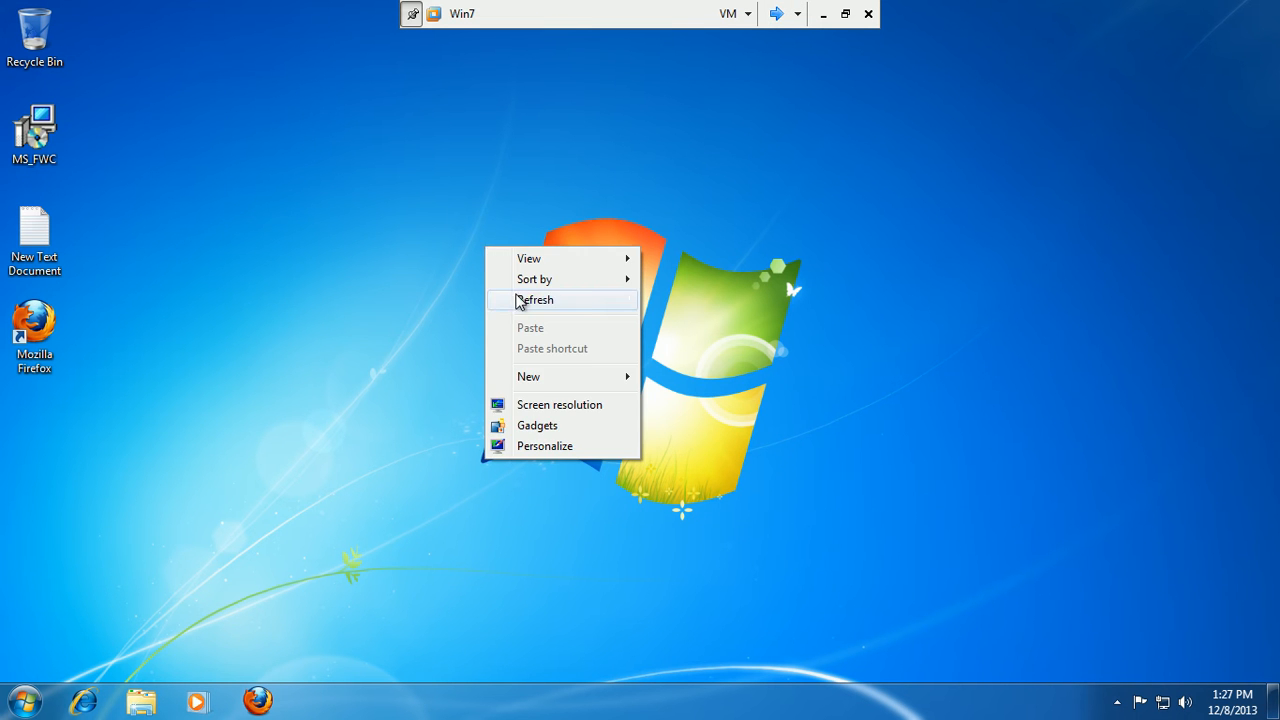
{"action": "left_click", "coordinate": [517, 297]}
{"action": "left_click", "coordinate": [97, 700]}
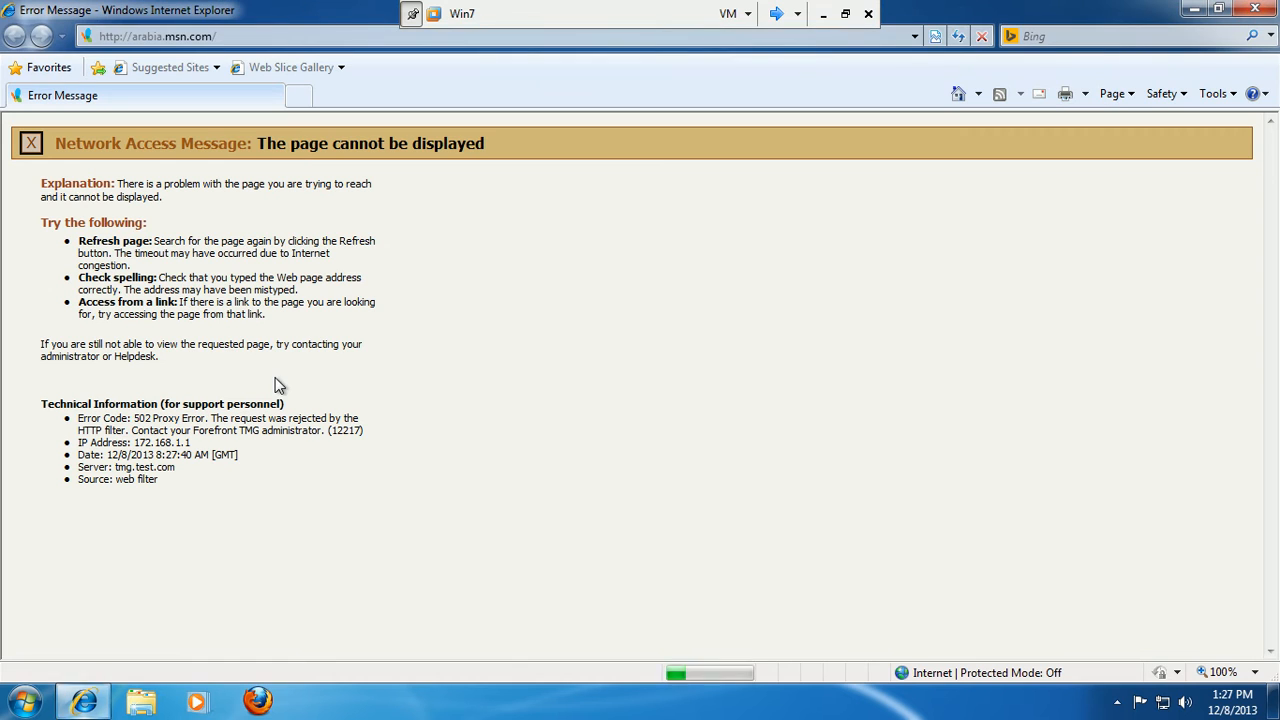
{"action": "left_click", "coordinate": [958, 37]}
{"action": "left_click", "coordinate": [958, 37]}
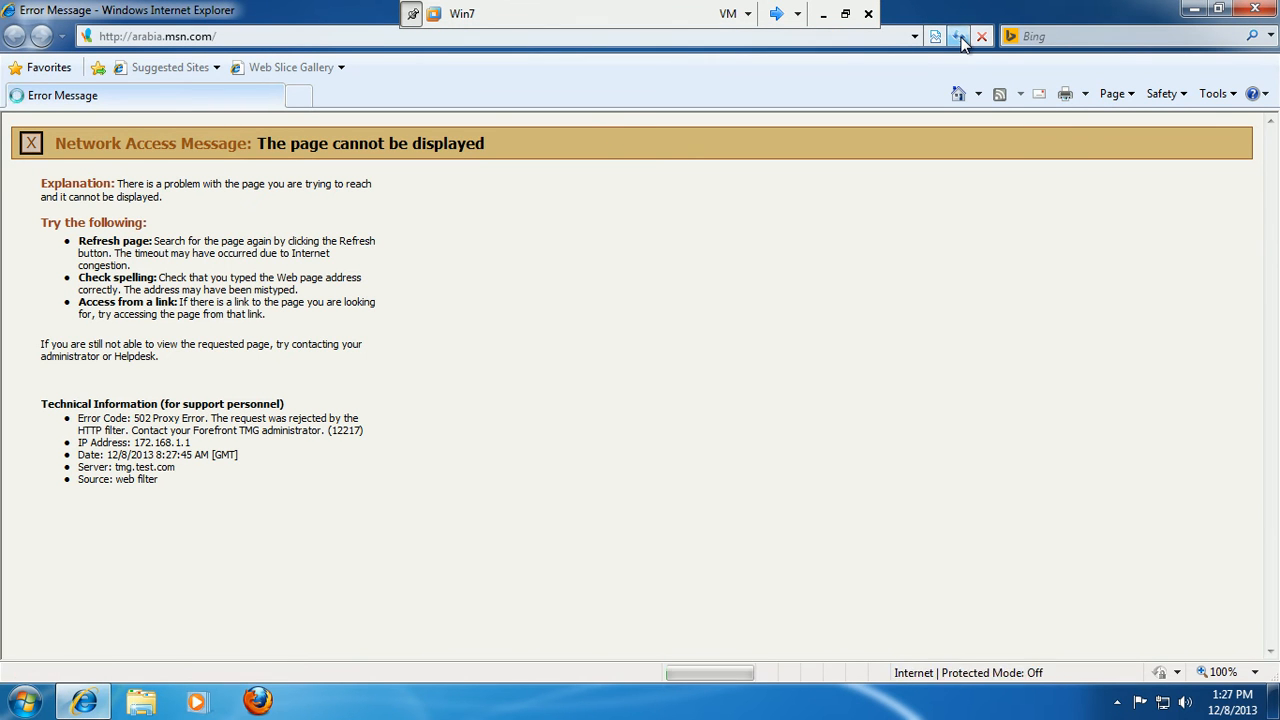
{"action": "left_click", "coordinate": [958, 38]}
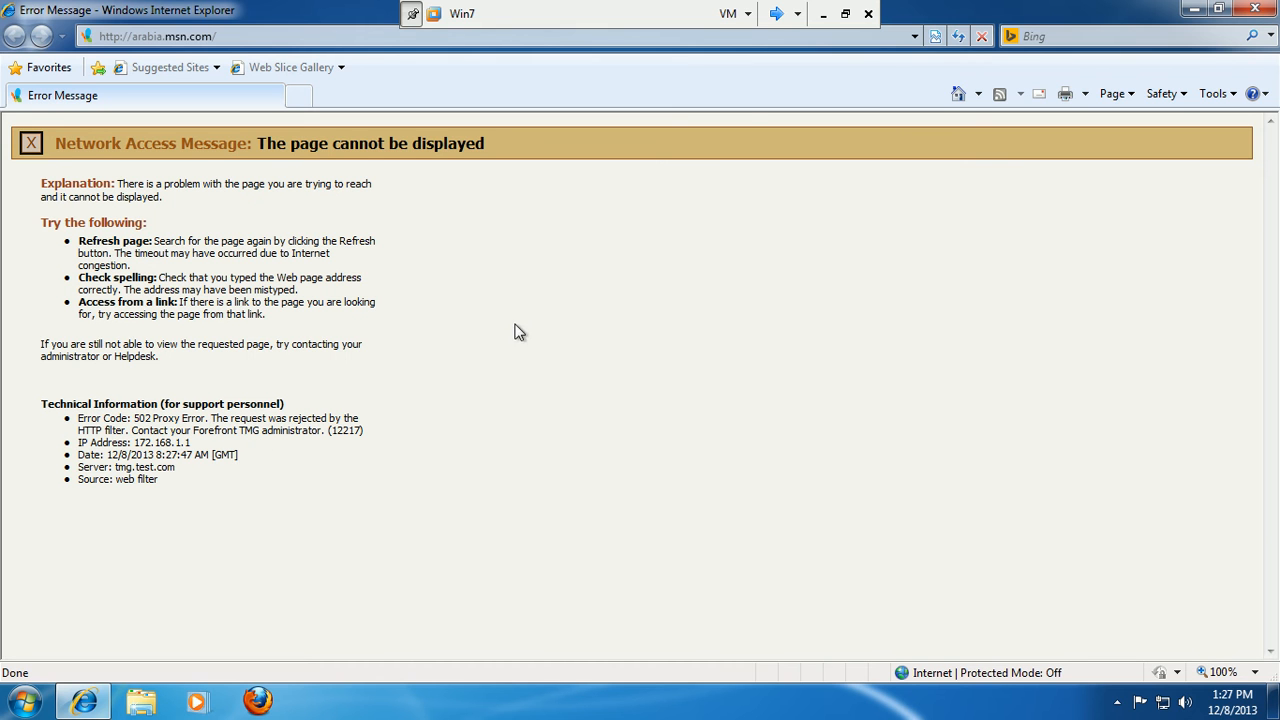
Switch back to the TMG Server and examine the allow rule's HTTP policy extensions, headers and Windows Live Messenger signature.
{"action": "left_click", "coordinate": [777, 15]}
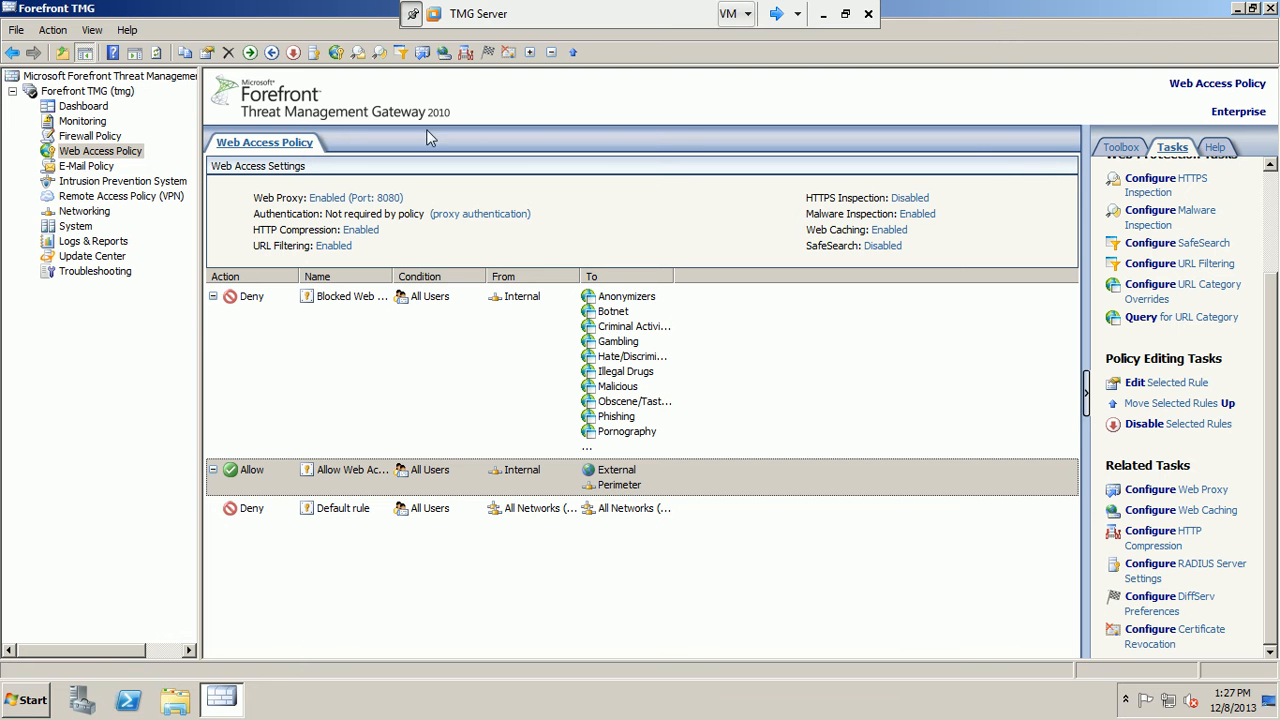
{"action": "right_click", "coordinate": [320, 490]}
{"action": "left_click", "coordinate": [372, 664]}
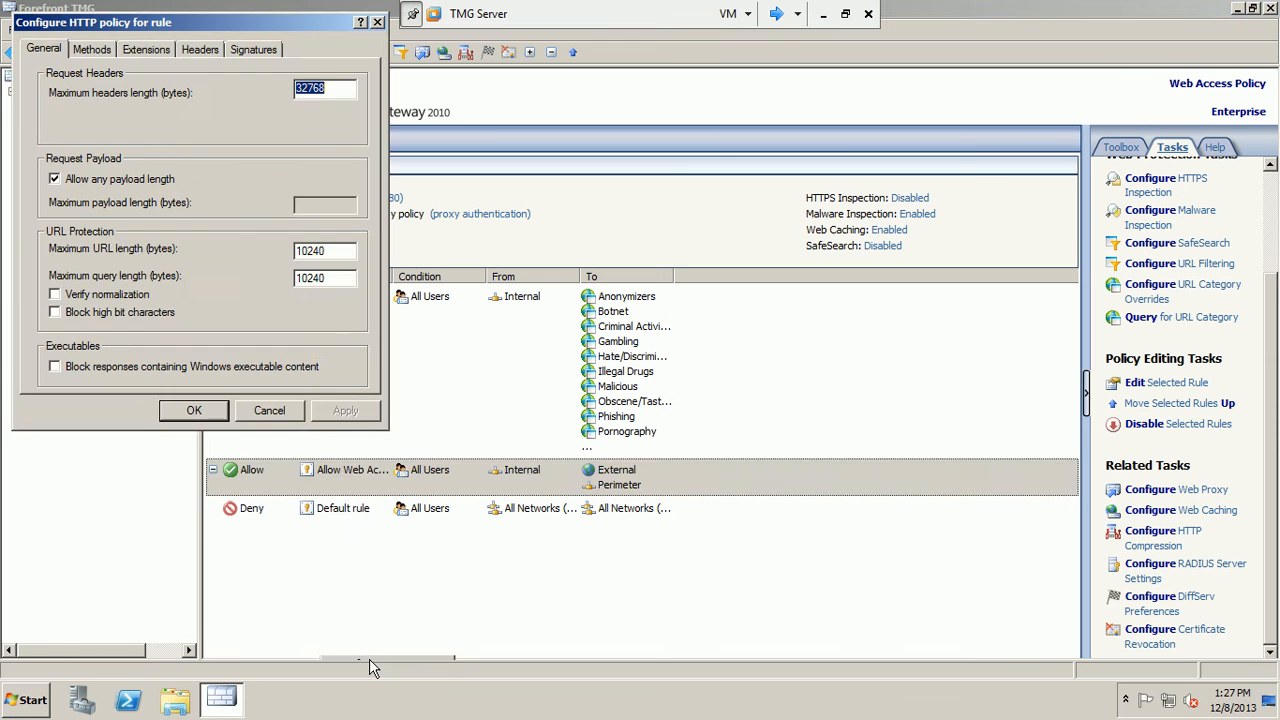
{"action": "left_click", "coordinate": [146, 49]}
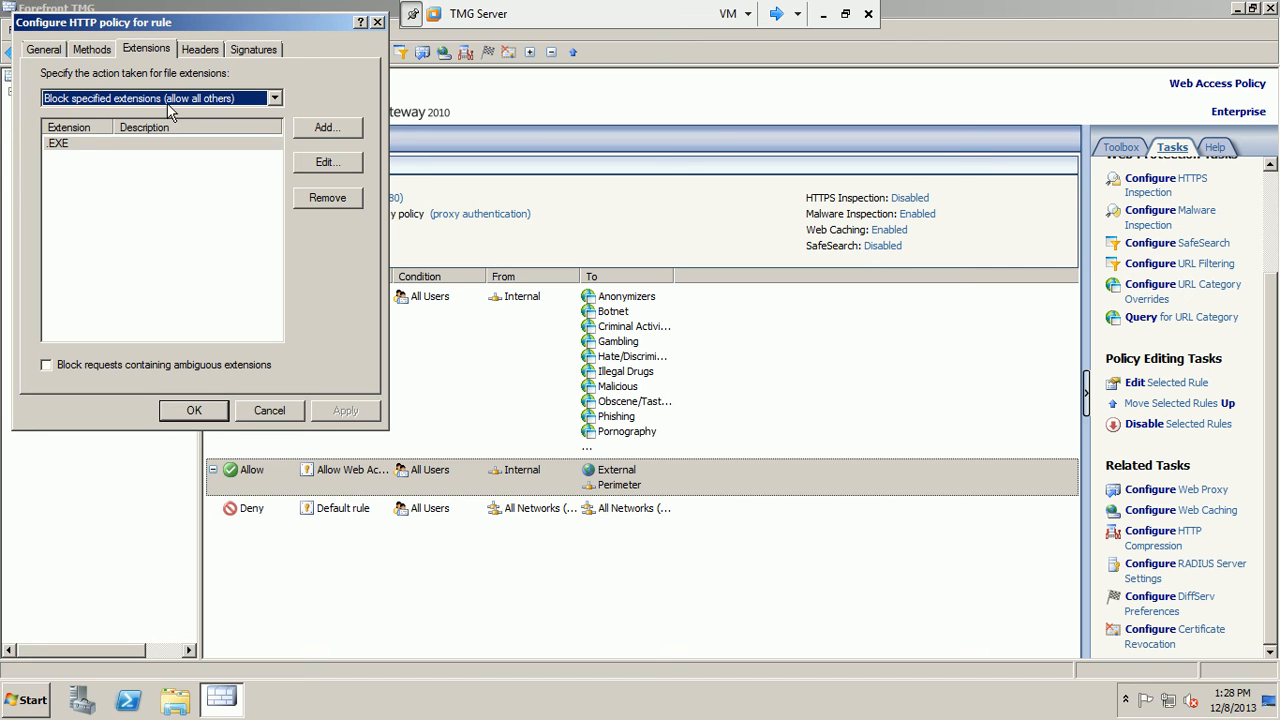
{"action": "left_click", "coordinate": [200, 49]}
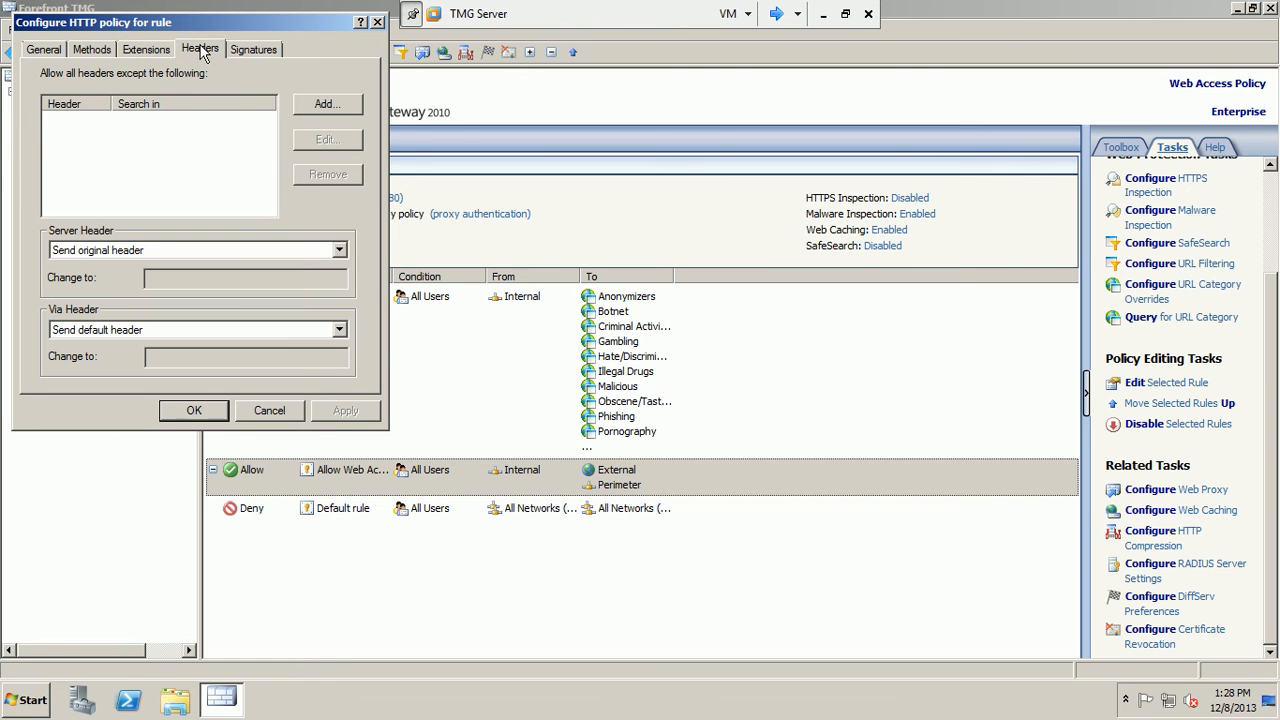
{"action": "left_click", "coordinate": [256, 50]}
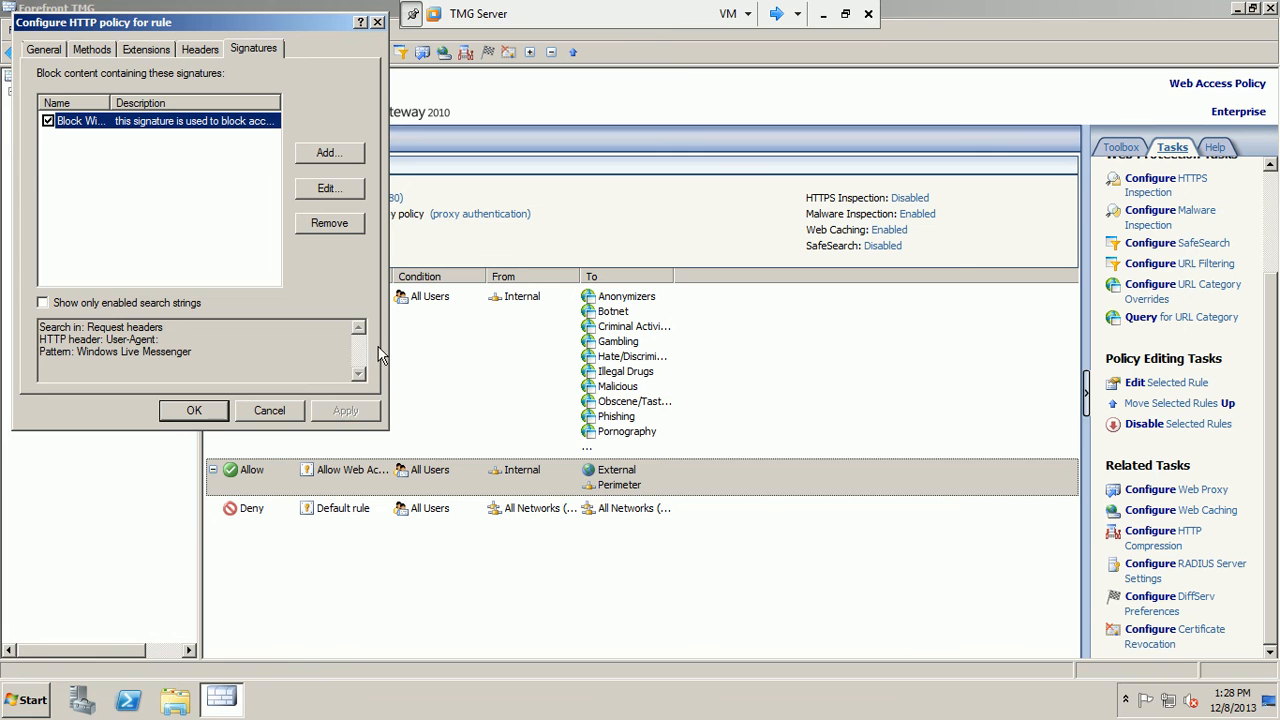
{"action": "left_click", "coordinate": [349, 195]}
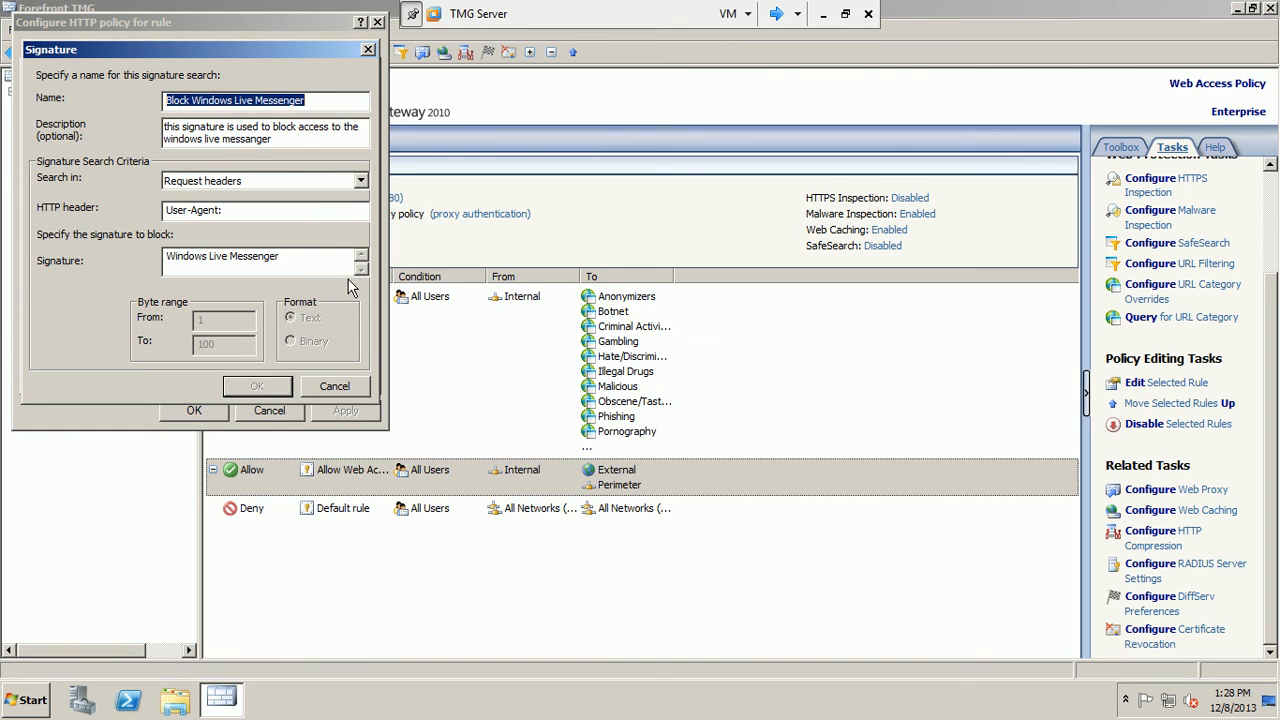
{"action": "left_click", "coordinate": [334, 386]}
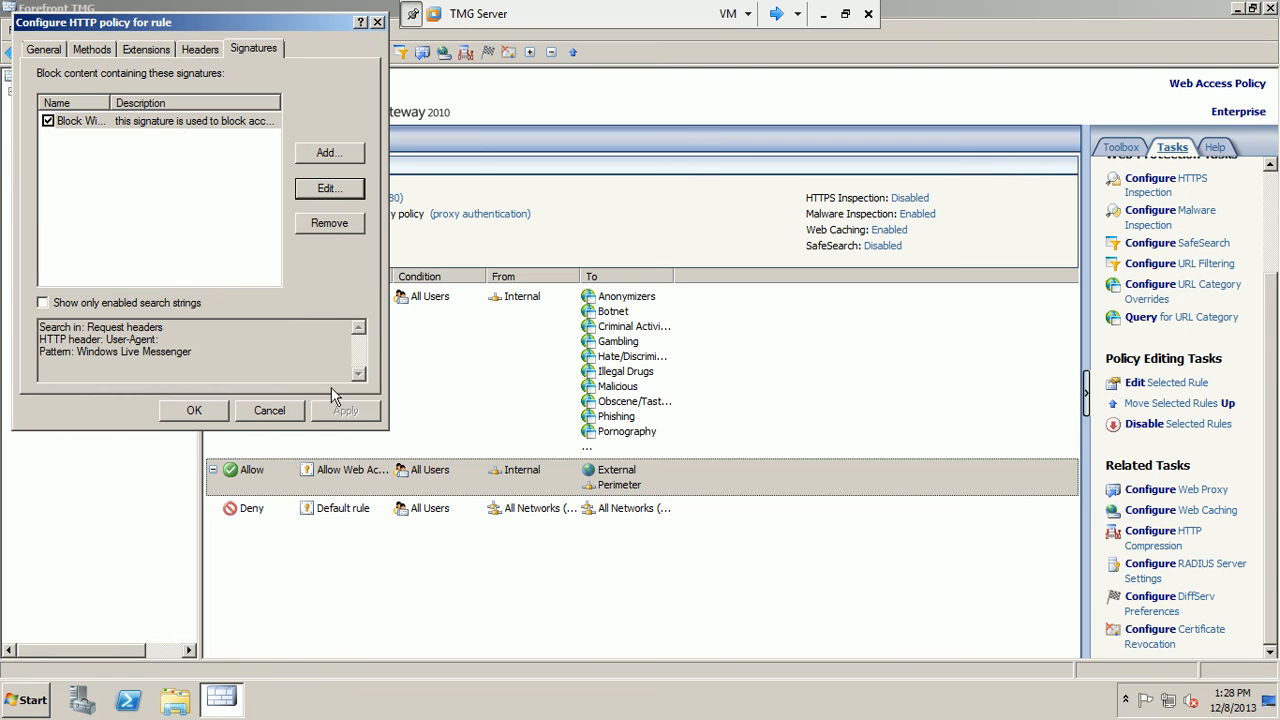
Remove the Block Windows Live Messenger signature from the allow rule's HTTP policy and accept the policy.
{"action": "left_click", "coordinate": [176, 124]}
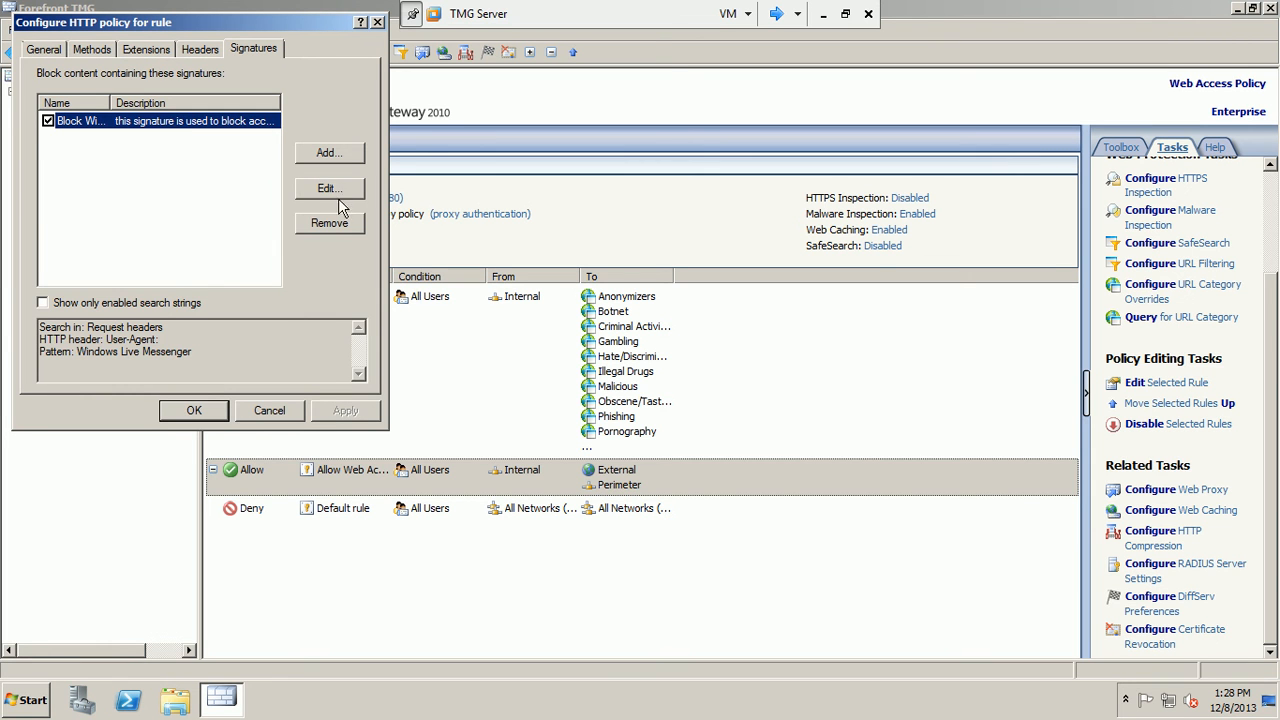
{"action": "left_click", "coordinate": [325, 225]}
{"action": "left_click", "coordinate": [343, 410]}
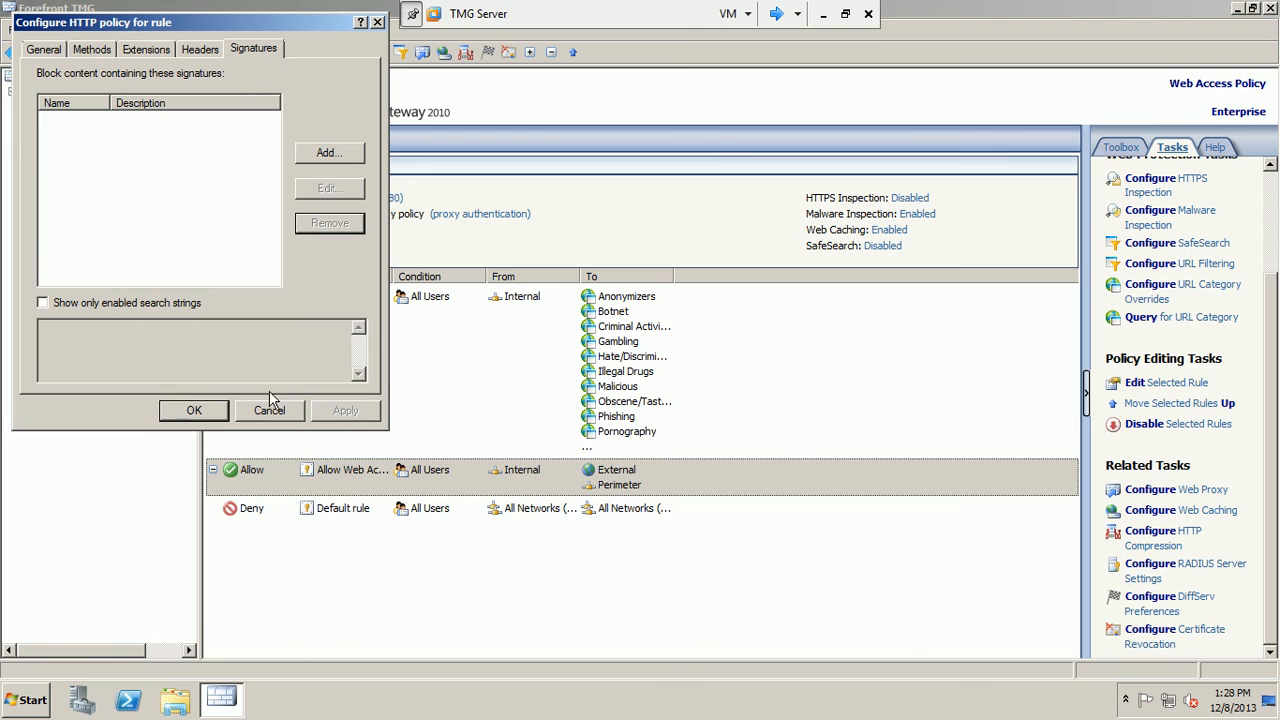
{"action": "left_click", "coordinate": [193, 411]}
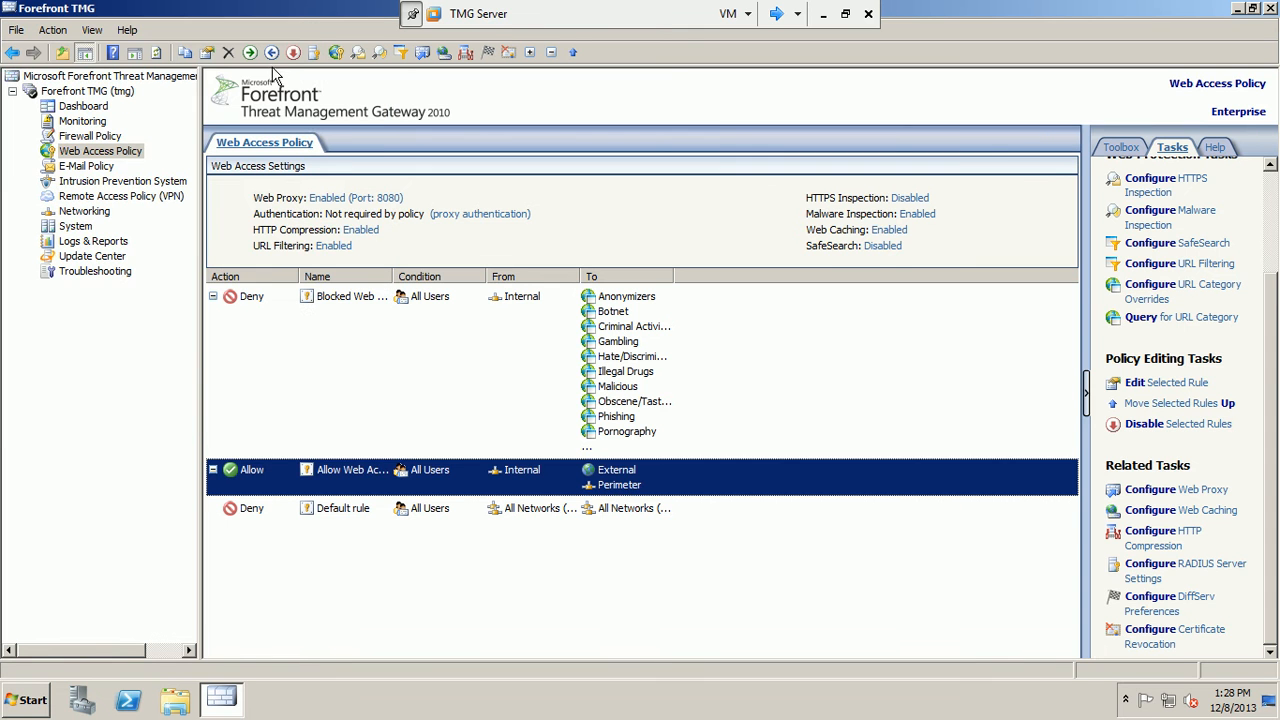
Apply the Windows Live Messenger signature removal to the TMG configuration without a change description.
{"action": "left_click", "coordinate": [268, 145]}
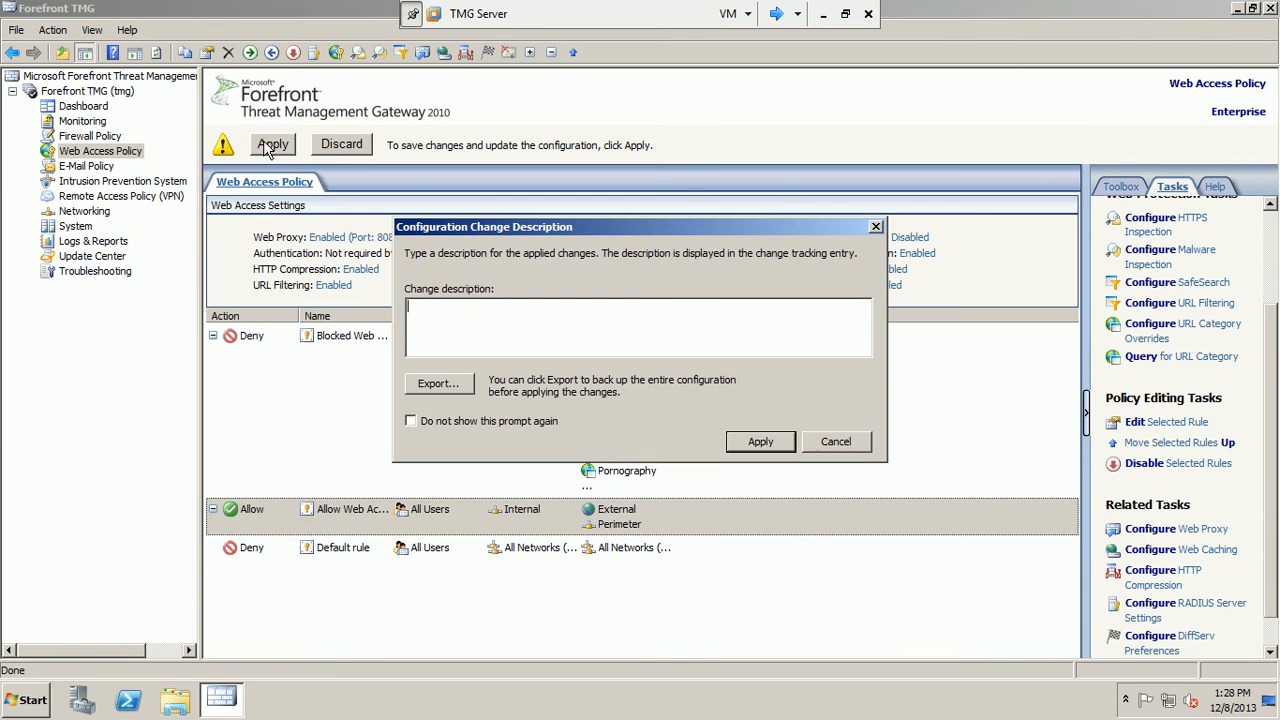
{"action": "left_click", "coordinate": [765, 442]}
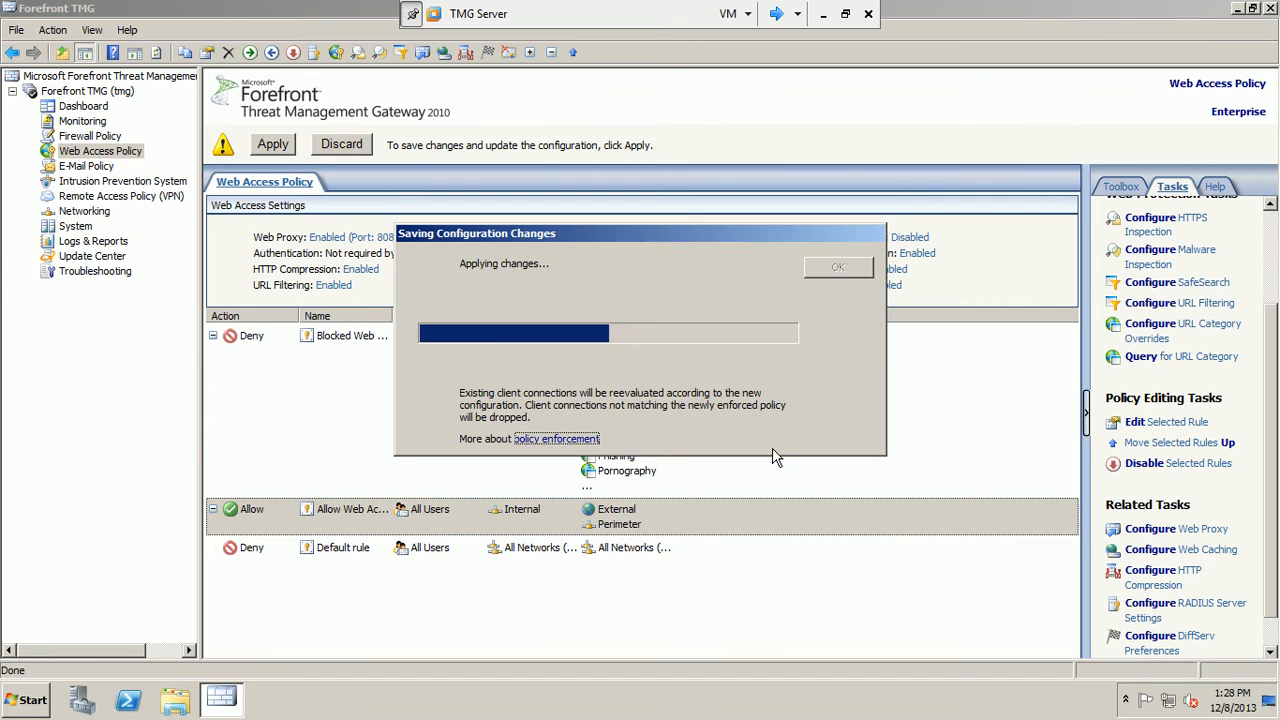
{"action": "left_click", "coordinate": [855, 270]}
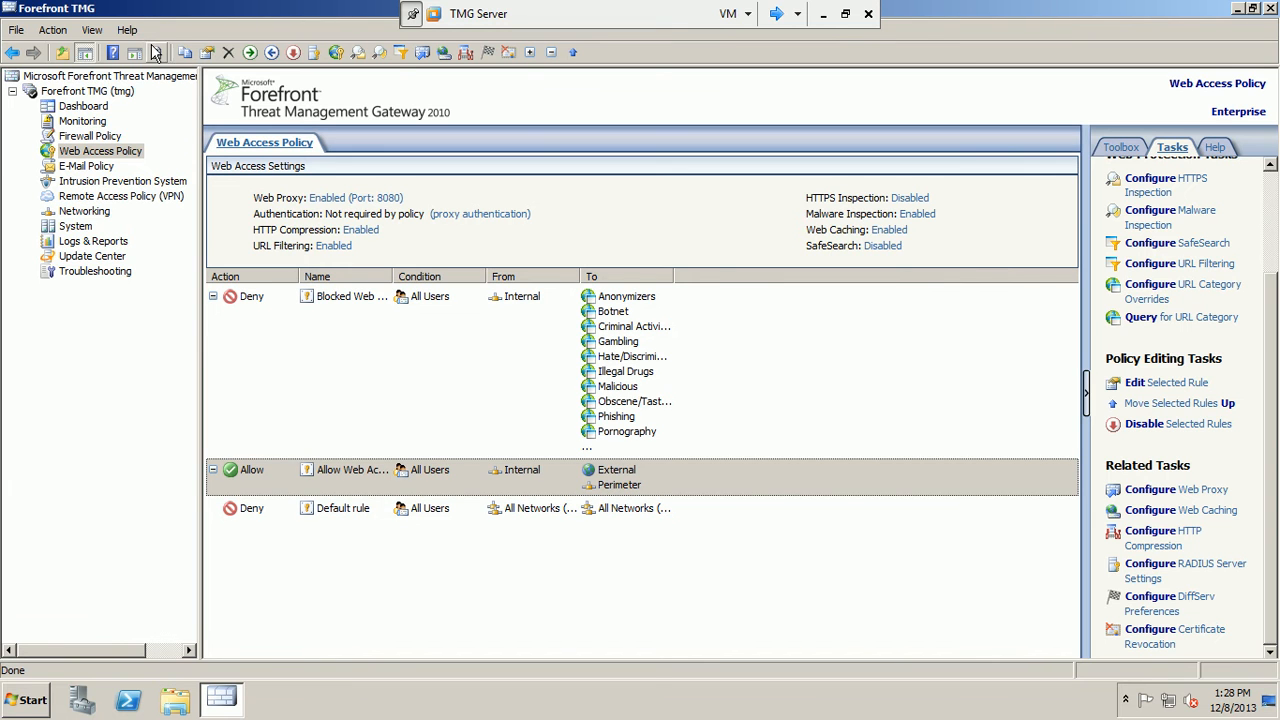
Switch to the Win7 client, close Internet Explorer, and start Firefox without making it the default browser.
{"action": "left_click", "coordinate": [776, 13]}
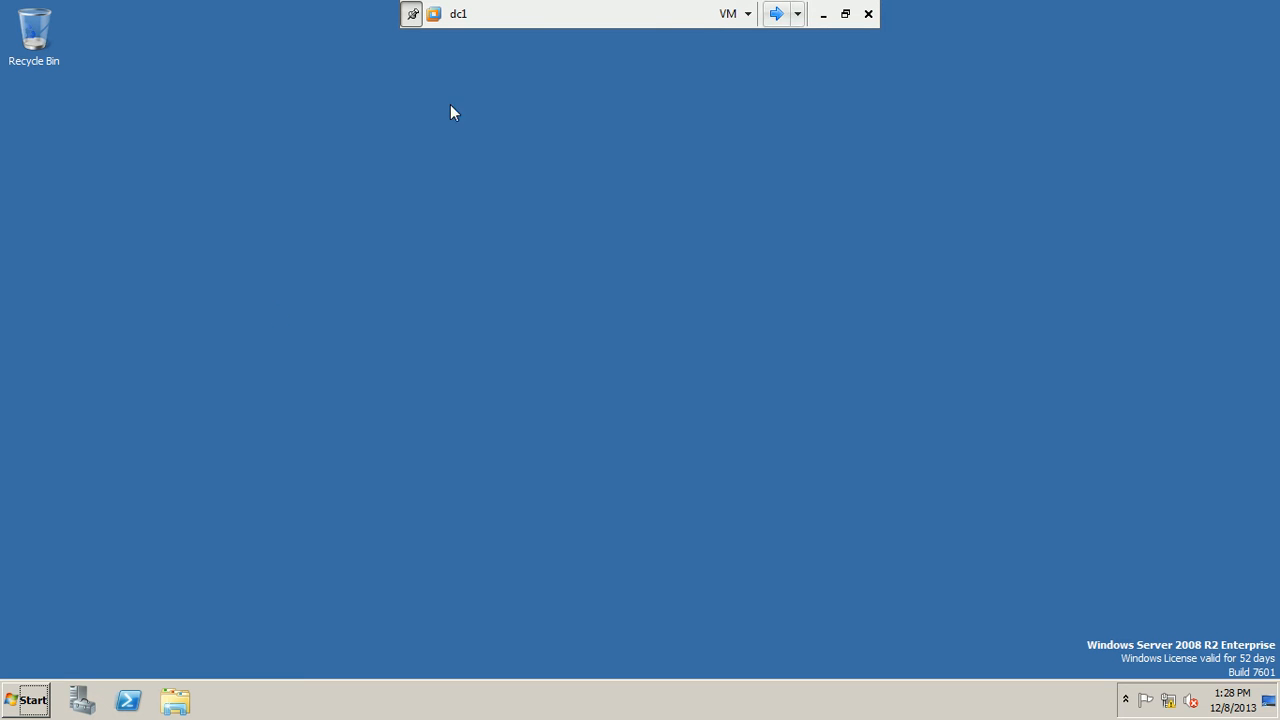
{"action": "left_click", "coordinate": [776, 14]}
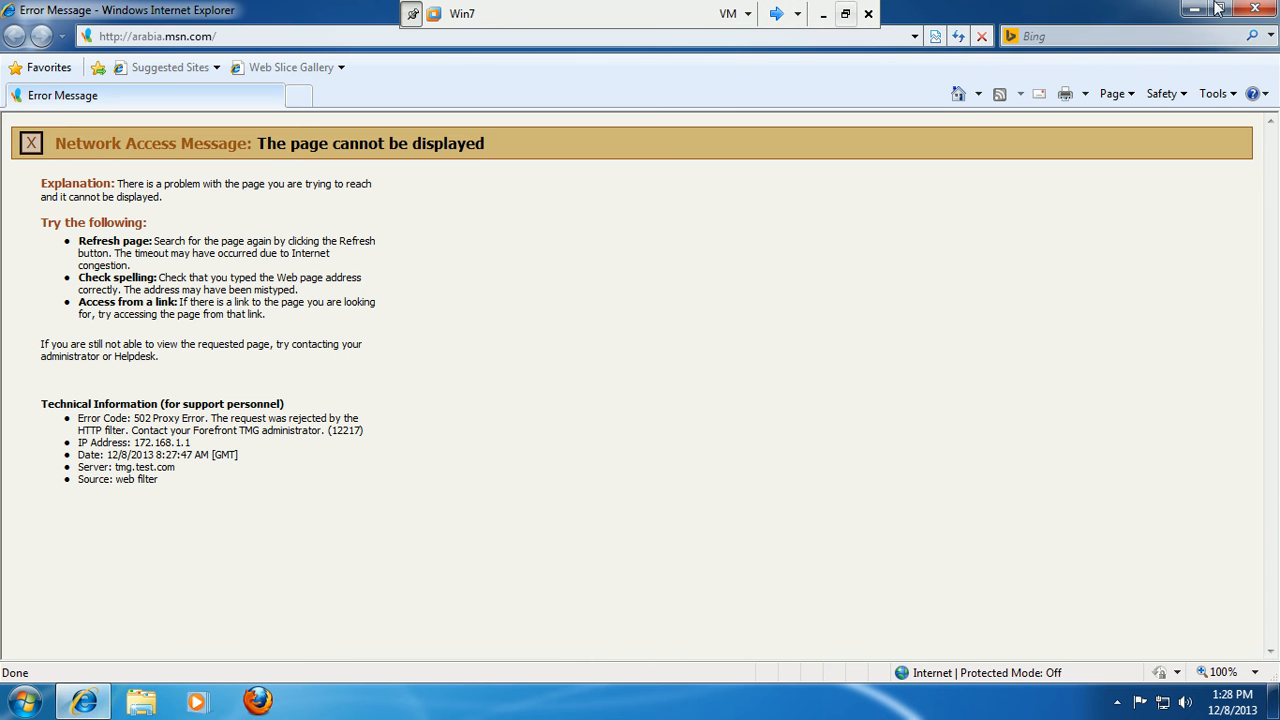
{"action": "left_click", "coordinate": [1255, 9]}
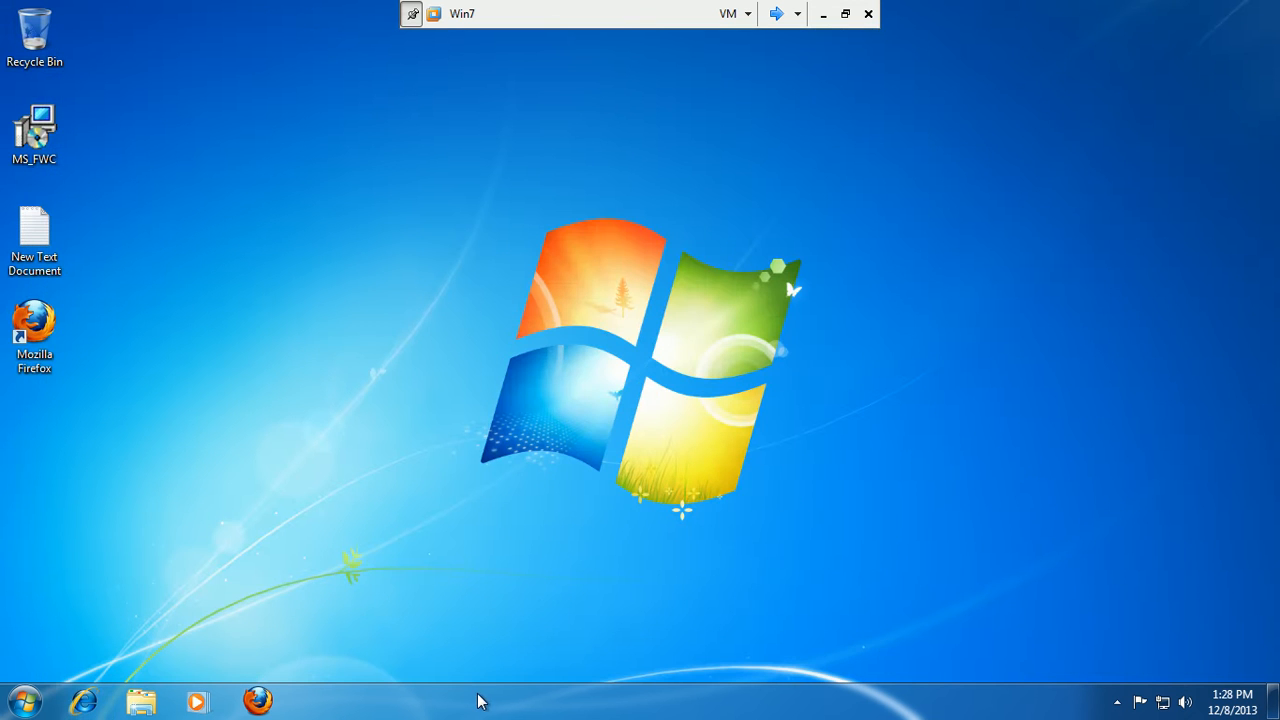
{"action": "left_click", "coordinate": [256, 703]}
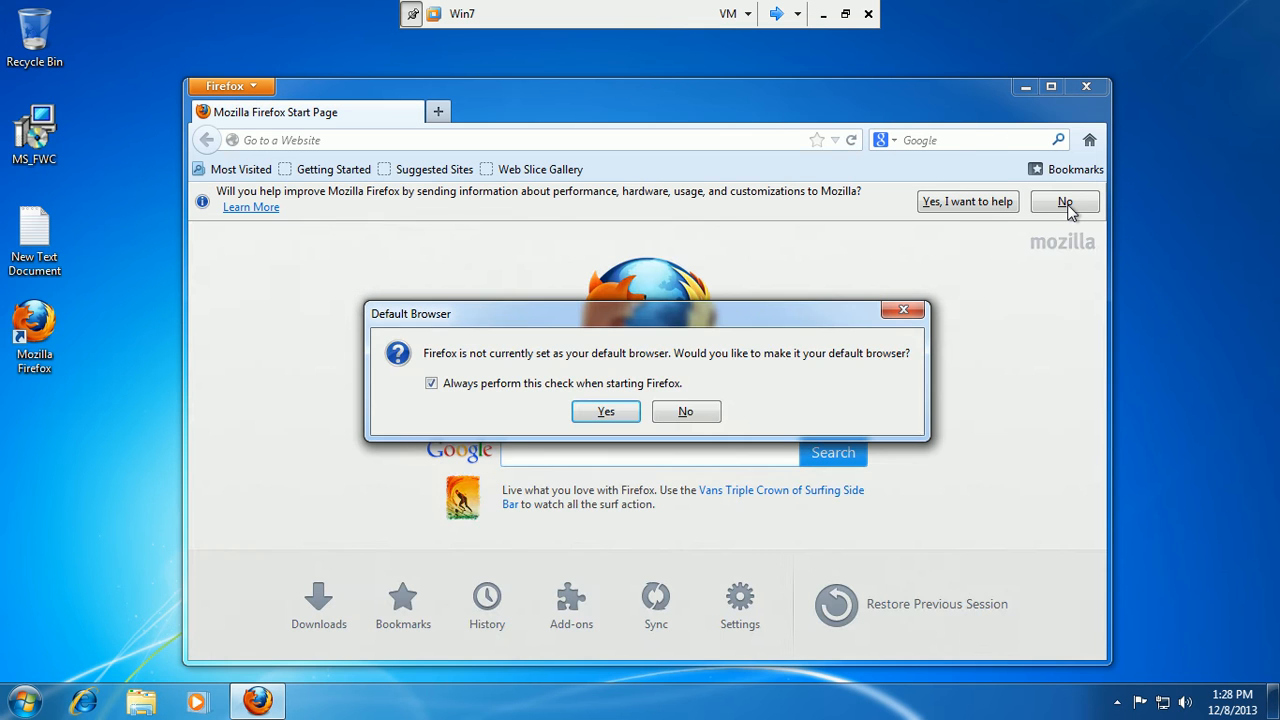
{"action": "left_click", "coordinate": [686, 411]}
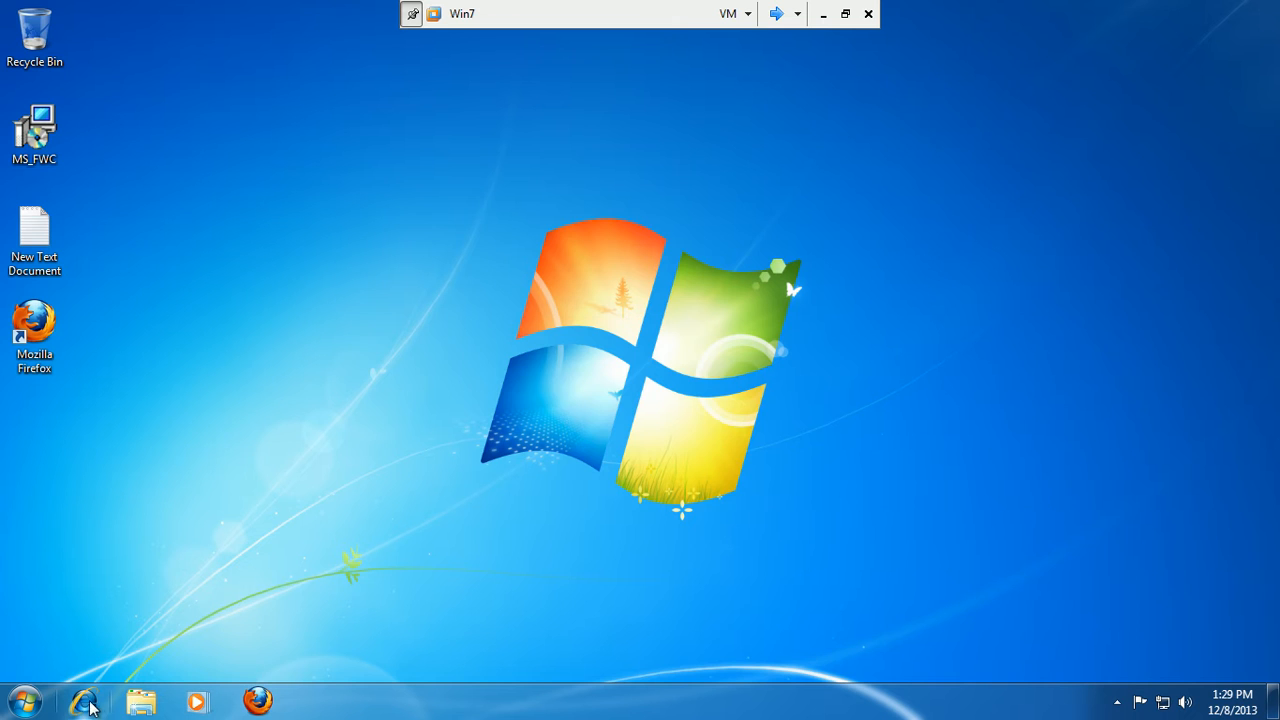
Reopen Internet Explorer on the Win7 client and reload arabia.msn.com to retest web access.
{"action": "left_click", "coordinate": [83, 702]}
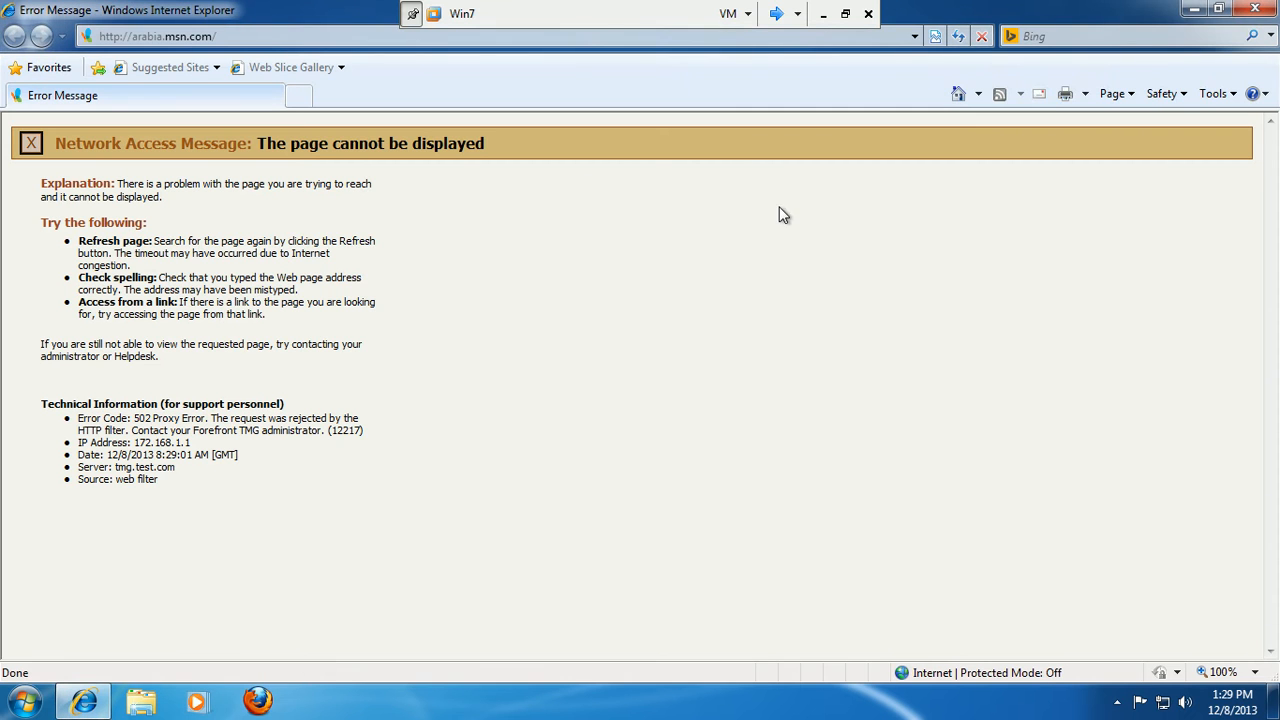
{"action": "left_click", "coordinate": [956, 38]}
{"action": "left_click", "coordinate": [957, 40]}
{"action": "left_click", "coordinate": [958, 37]}
{"action": "left_click", "coordinate": [779, 40]}
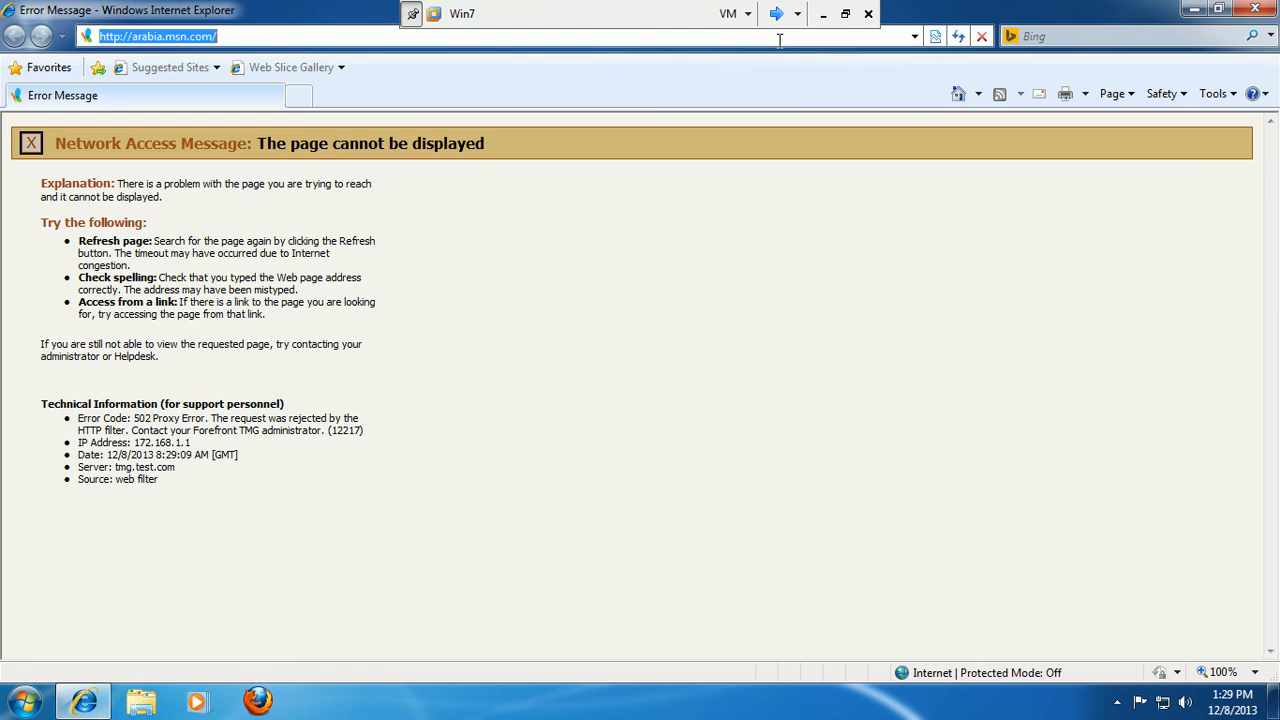
{"action": "type", "text": "googl"}
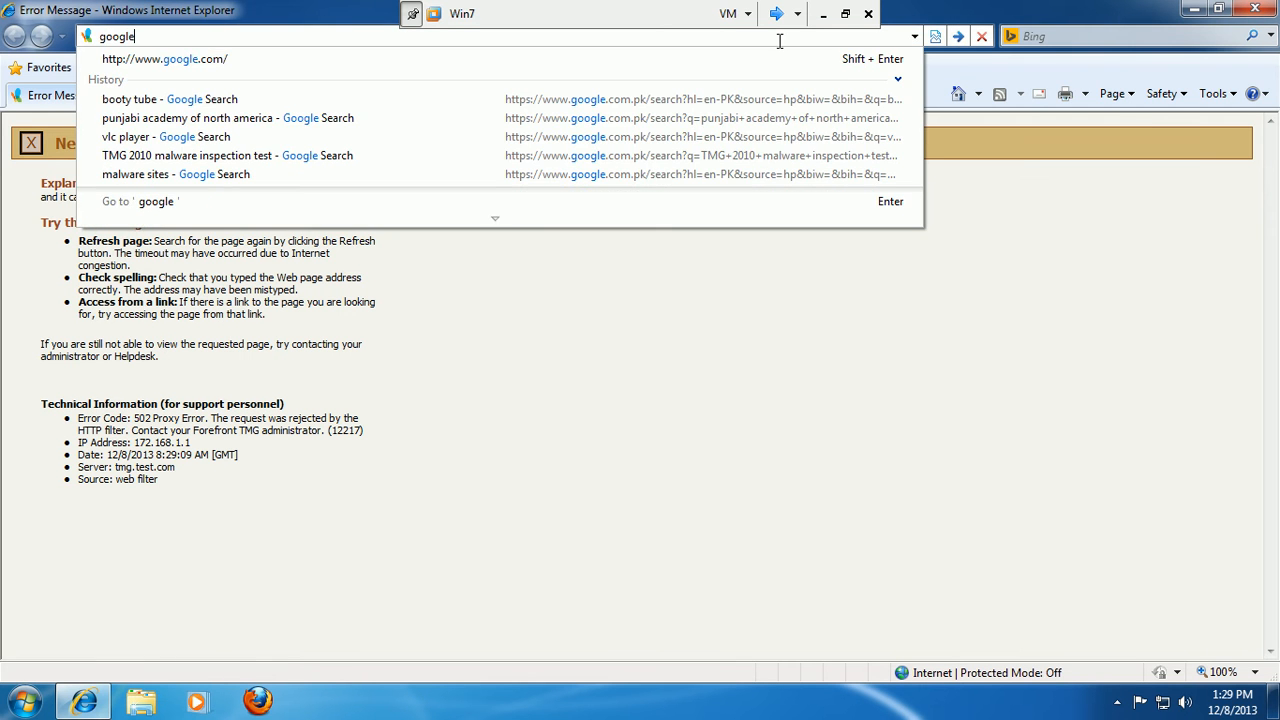
{"action": "type", "text": "e"}
{"action": "key", "text": "shift+Return"}
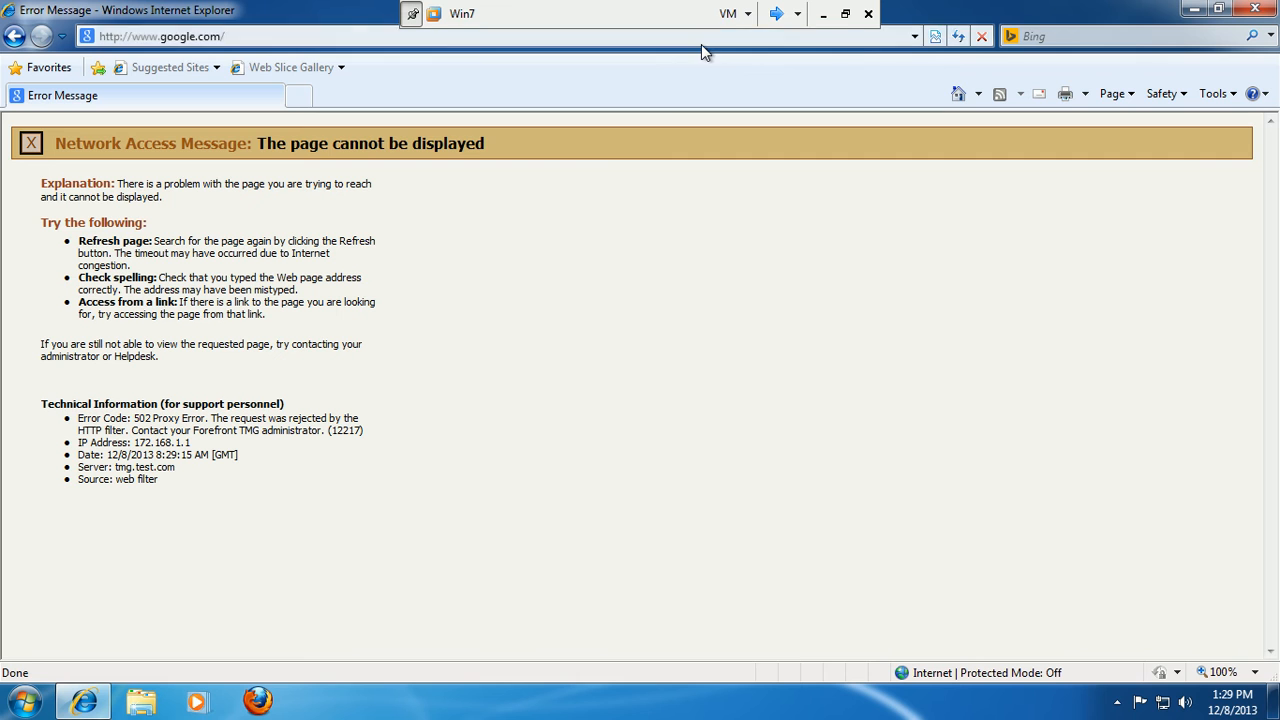
Try to open hotmail.com in Internet Explorer, entering the address a second time to repeat the access test.
{"action": "left_click", "coordinate": [701, 44]}
{"action": "type", "text": "hotmai"}
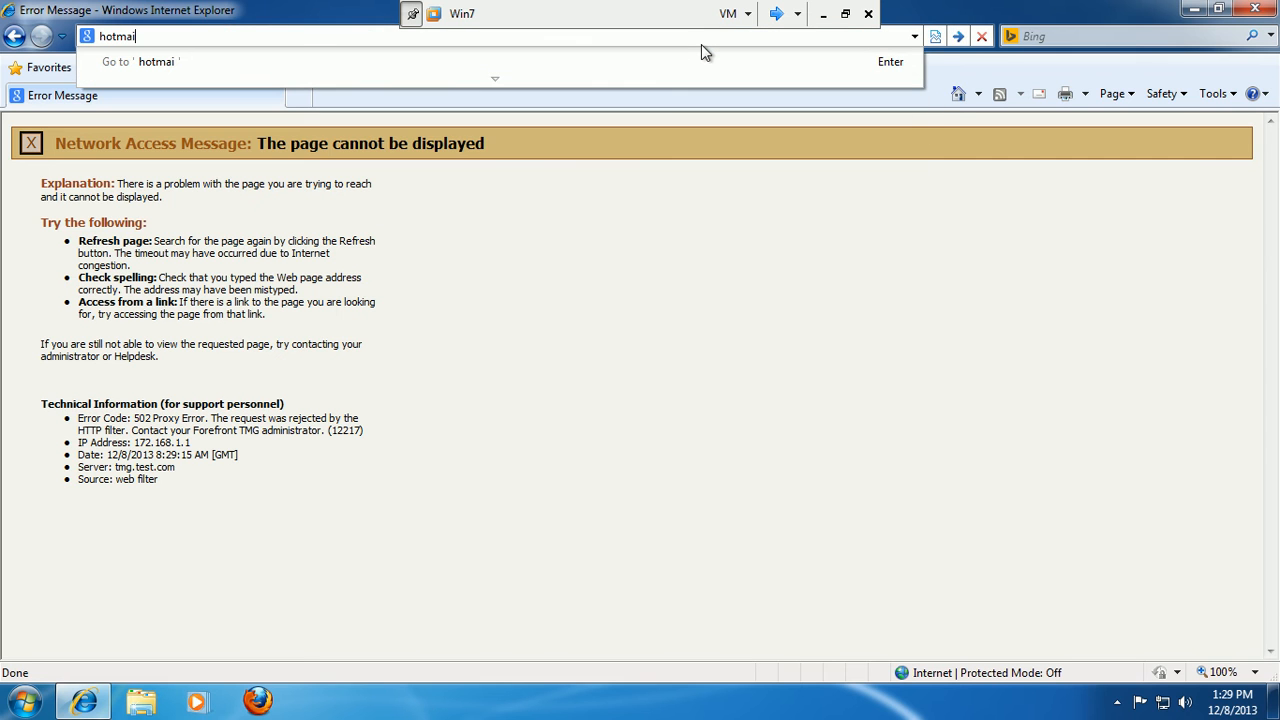
{"action": "type", "text": "l.com"}
{"action": "key", "text": "Return"}
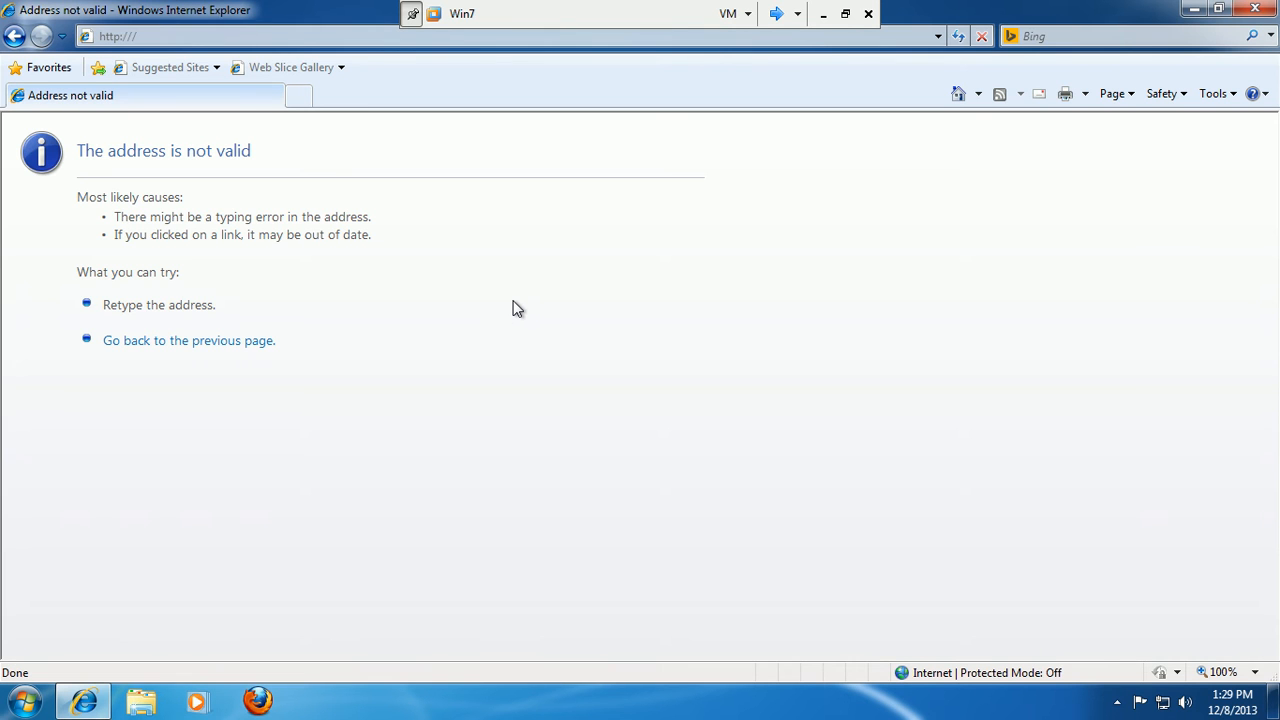
{"action": "left_click", "coordinate": [257, 38]}
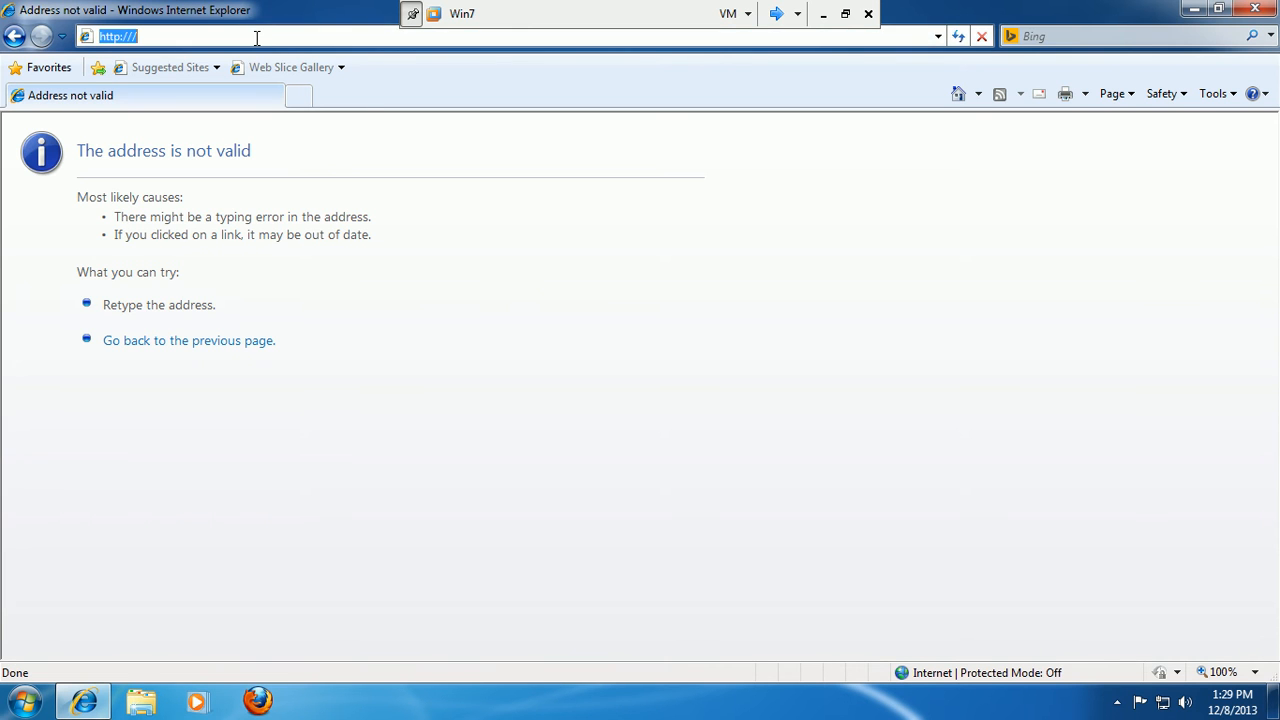
{"action": "type", "text": "hotmail.com"}
{"action": "key", "text": "Return"}
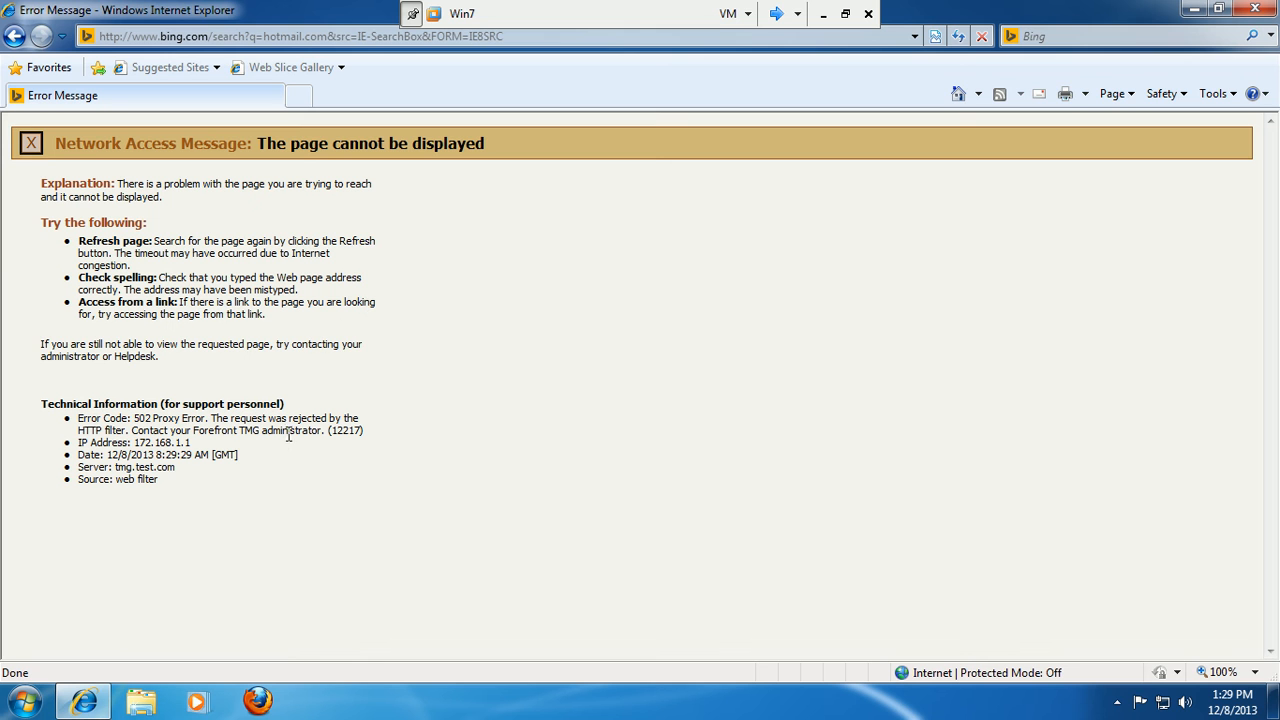
Switch to the TMG Server, remove the blocked EXE extension from the allow rule's HTTP policy, and accept the policy after checking headers and signatures.
{"action": "left_click", "coordinate": [777, 13]}
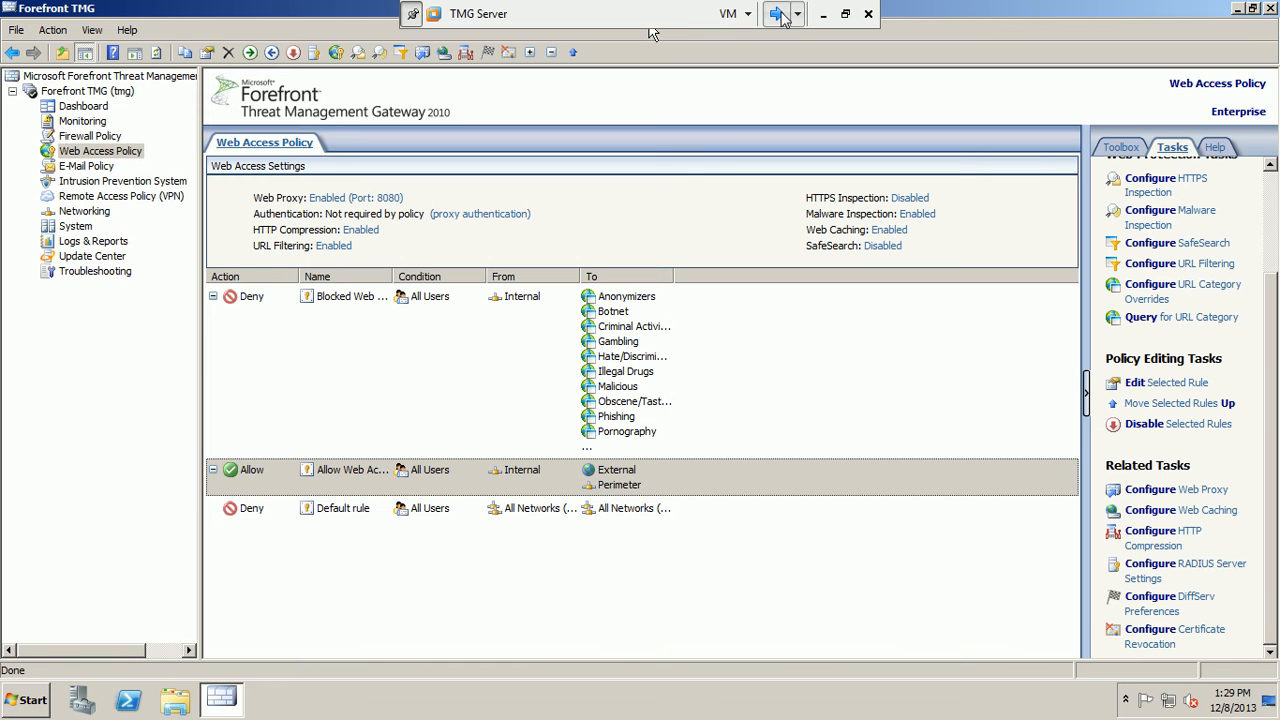
{"action": "right_click", "coordinate": [375, 479]}
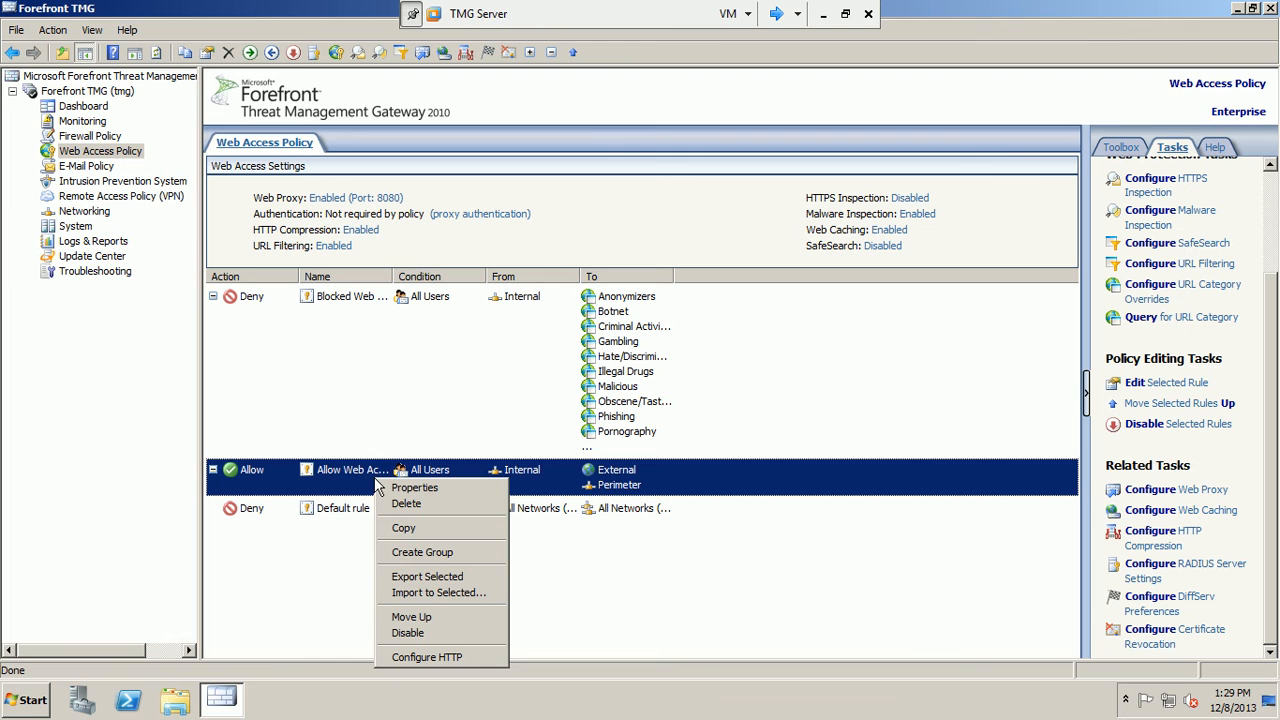
{"action": "left_click", "coordinate": [435, 656]}
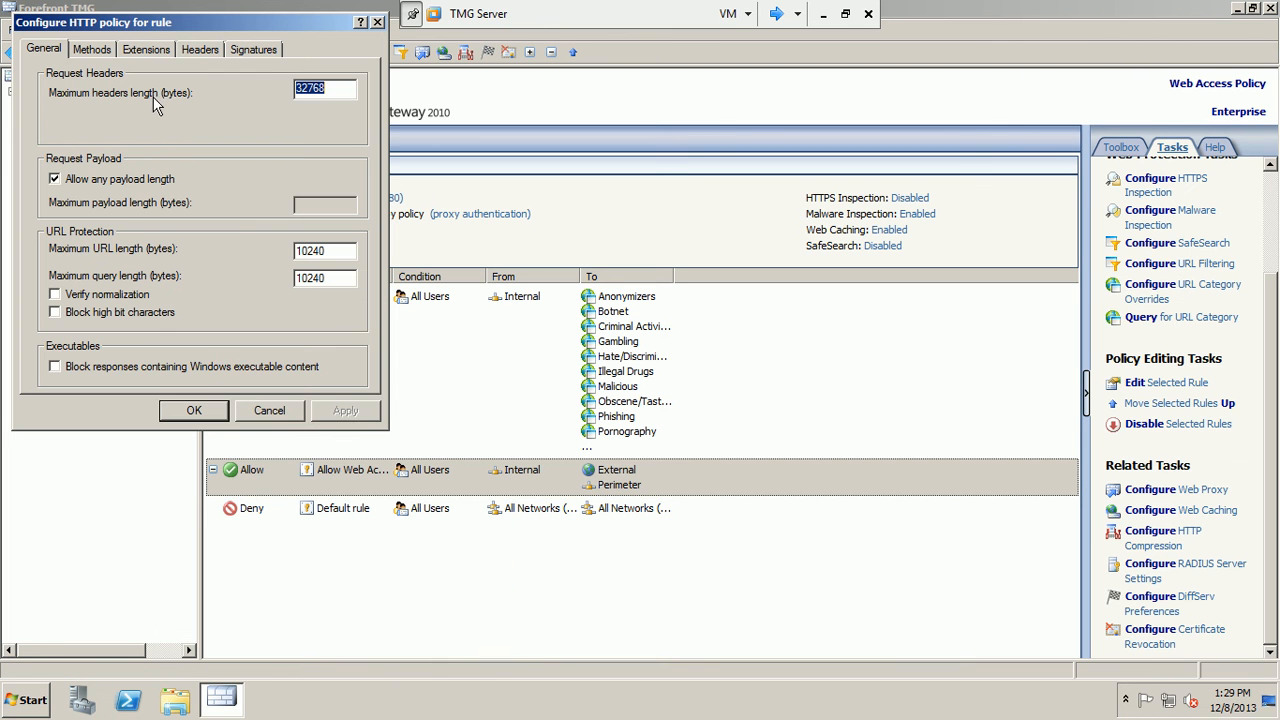
{"action": "left_click", "coordinate": [89, 52]}
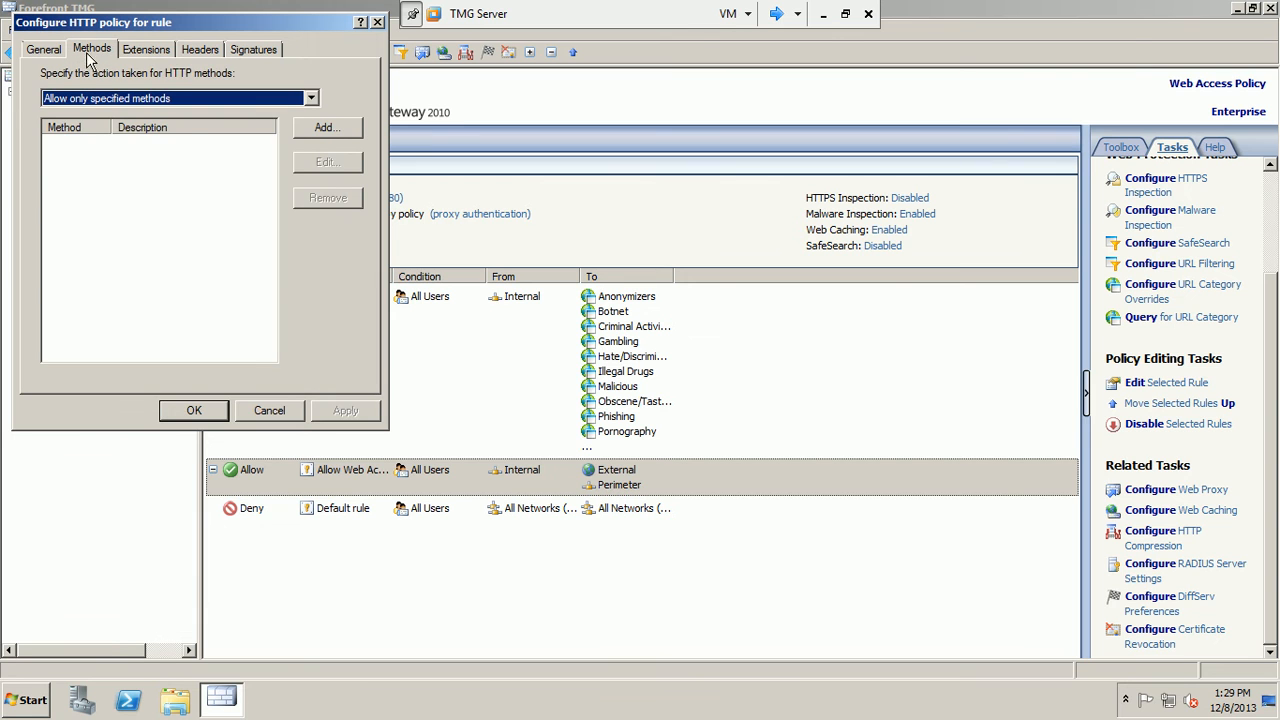
{"action": "left_click", "coordinate": [146, 52]}
{"action": "left_click", "coordinate": [184, 146]}
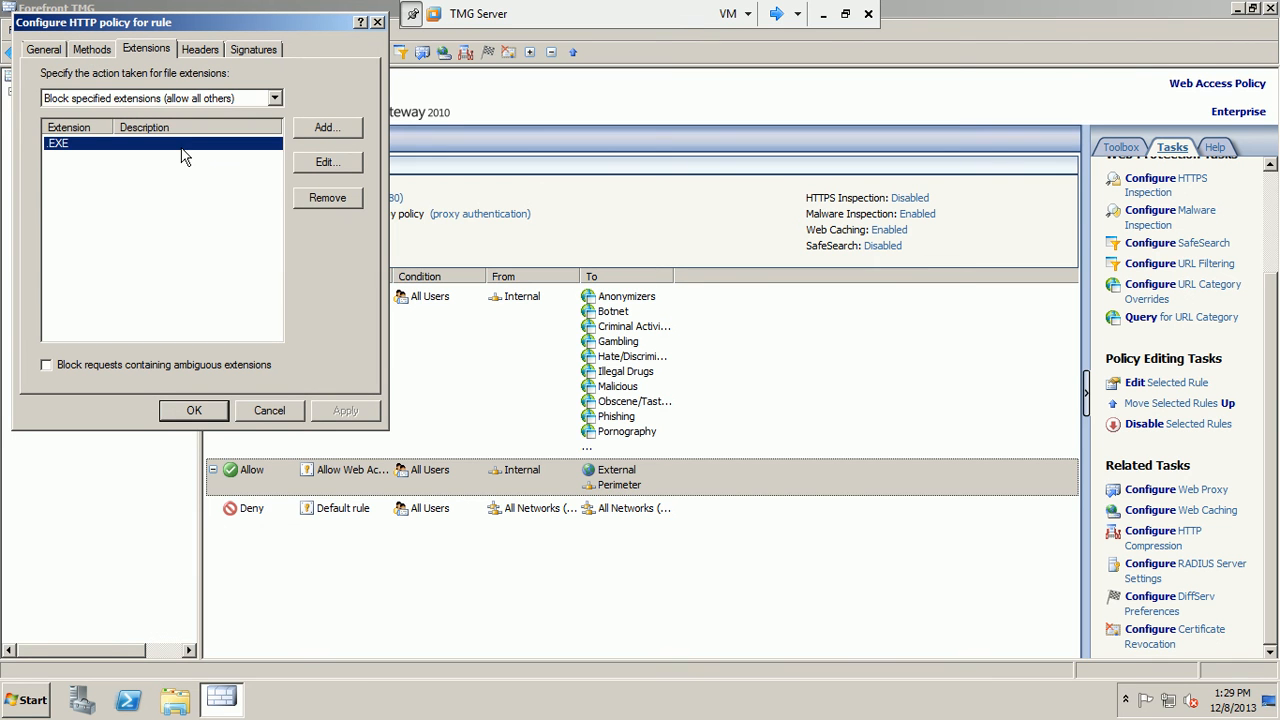
{"action": "left_click", "coordinate": [310, 200]}
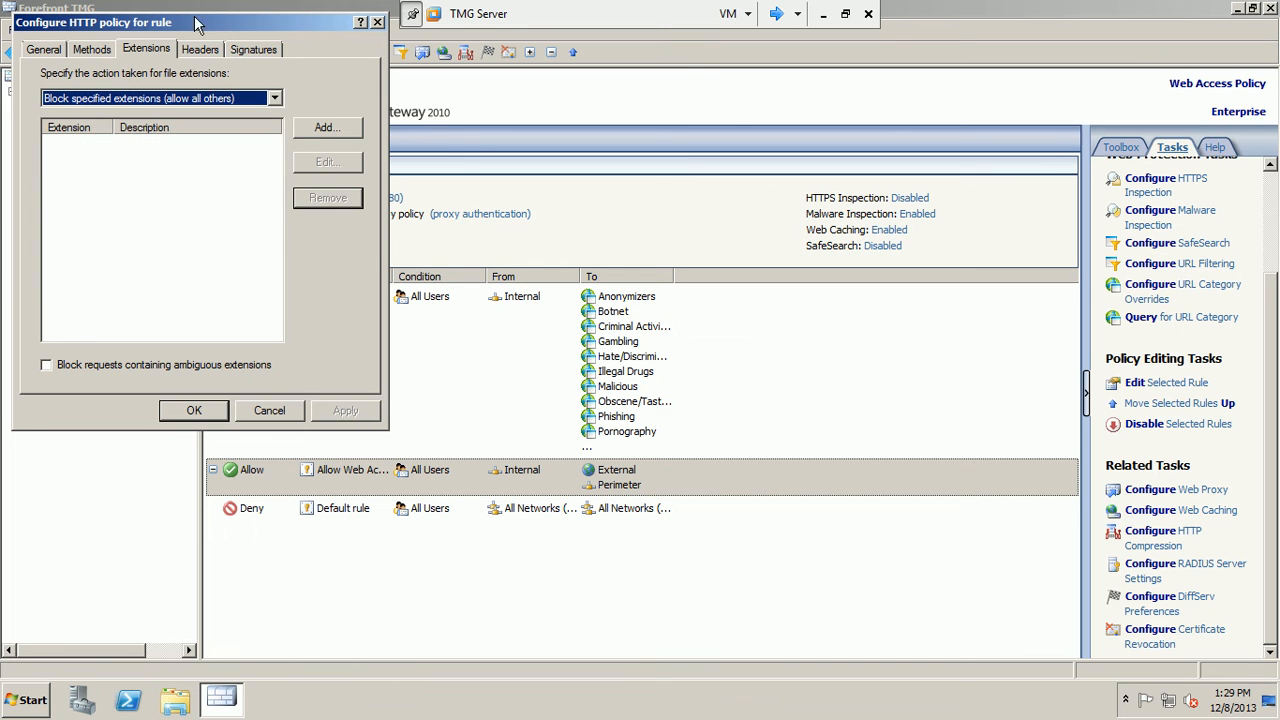
{"action": "left_click", "coordinate": [198, 52]}
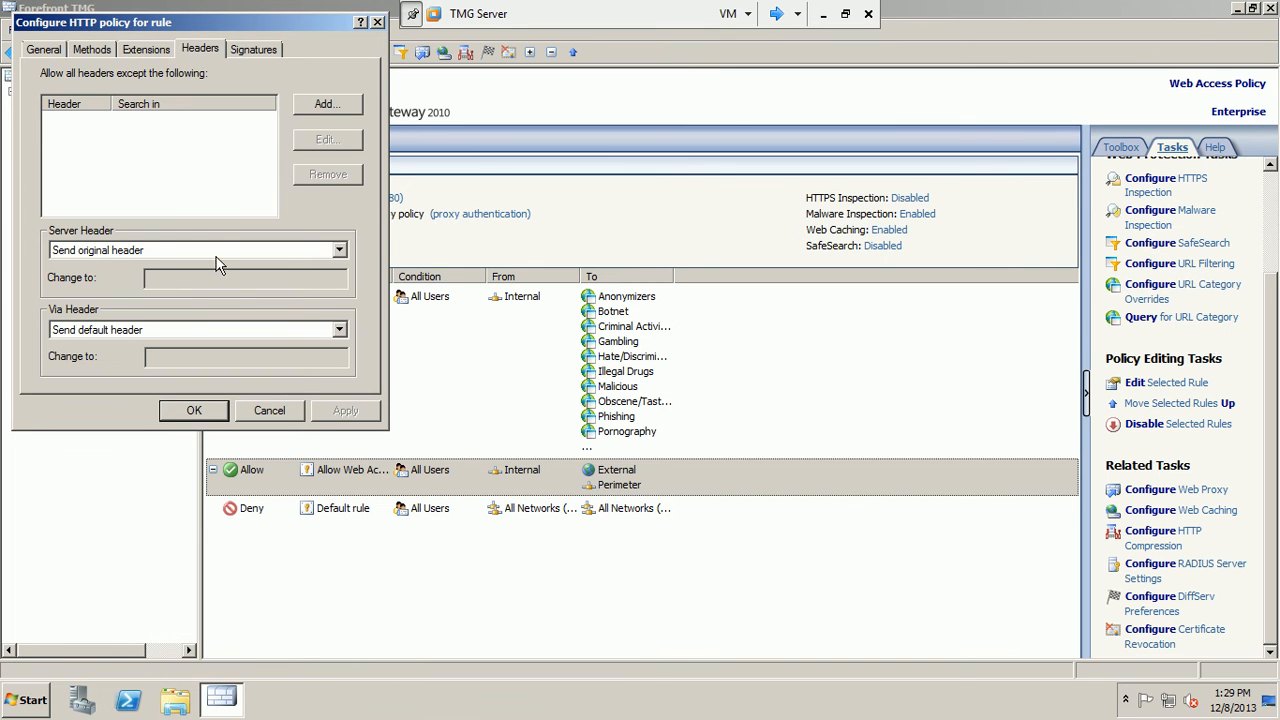
{"action": "left_click", "coordinate": [252, 50]}
{"action": "left_click", "coordinate": [190, 410]}
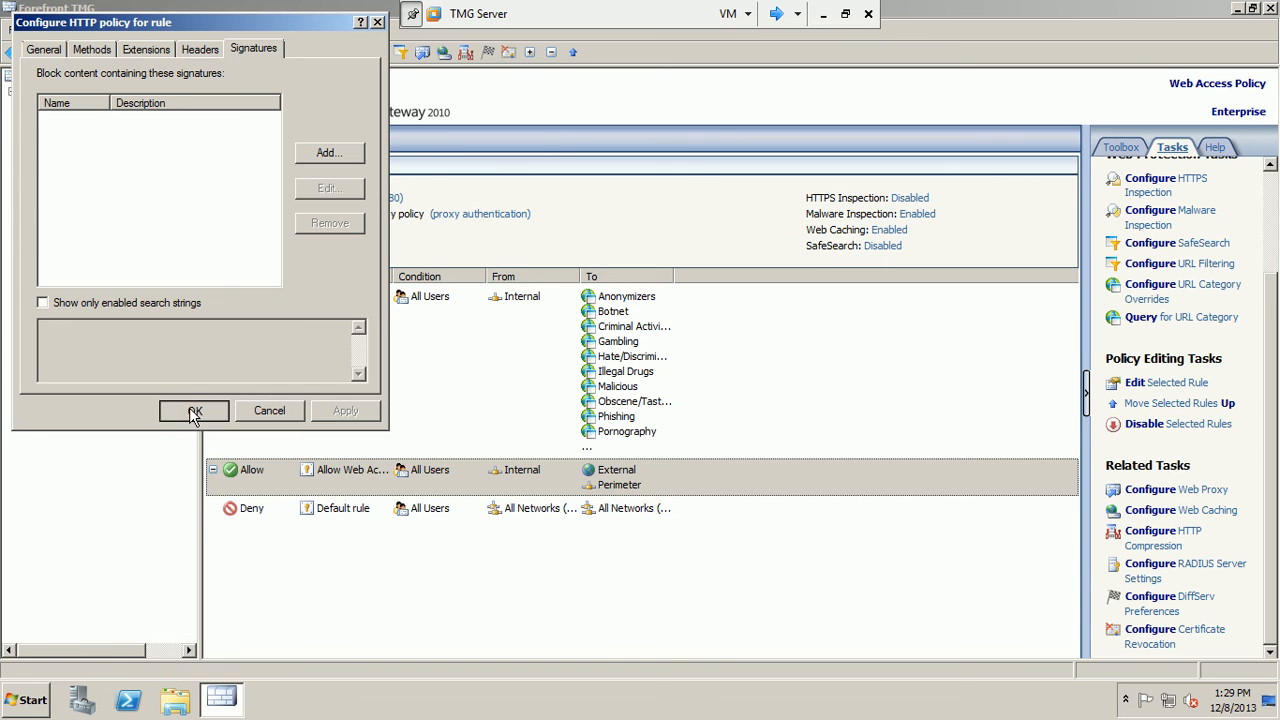
Apply the EXE extension removal to the TMG configuration, leaving the change description empty.
{"action": "left_click", "coordinate": [278, 152]}
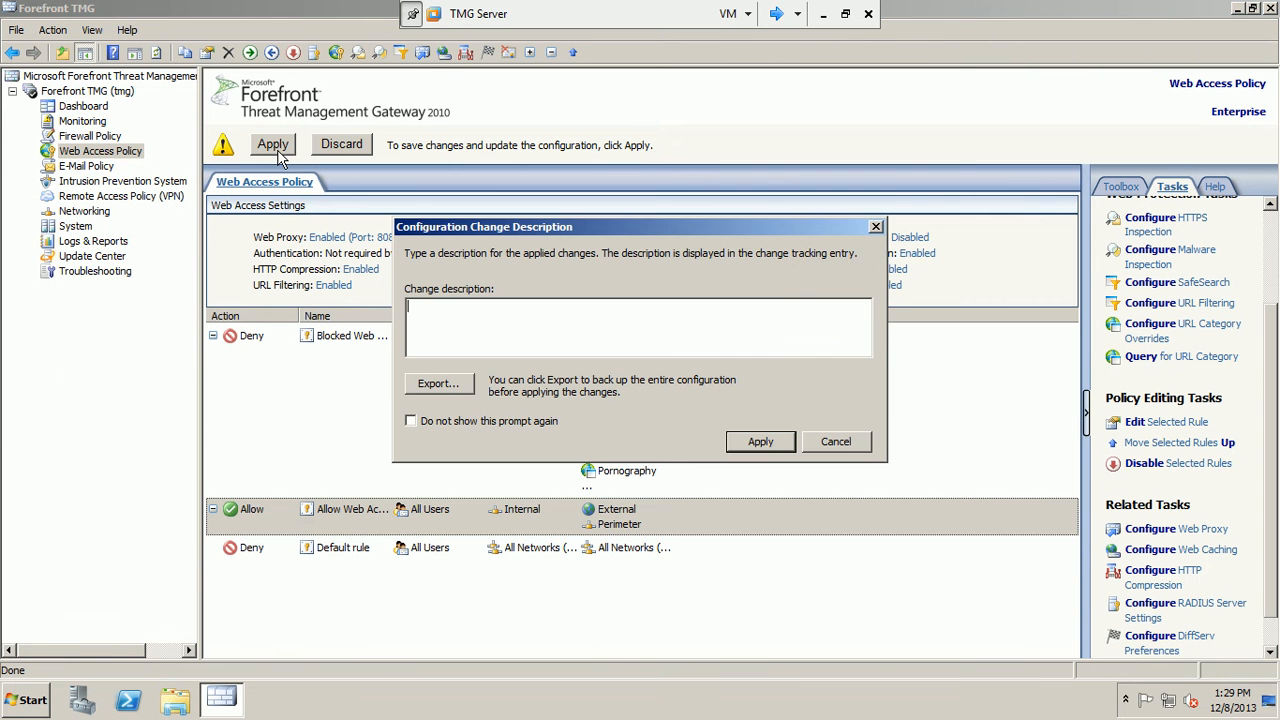
{"action": "left_click", "coordinate": [757, 440]}
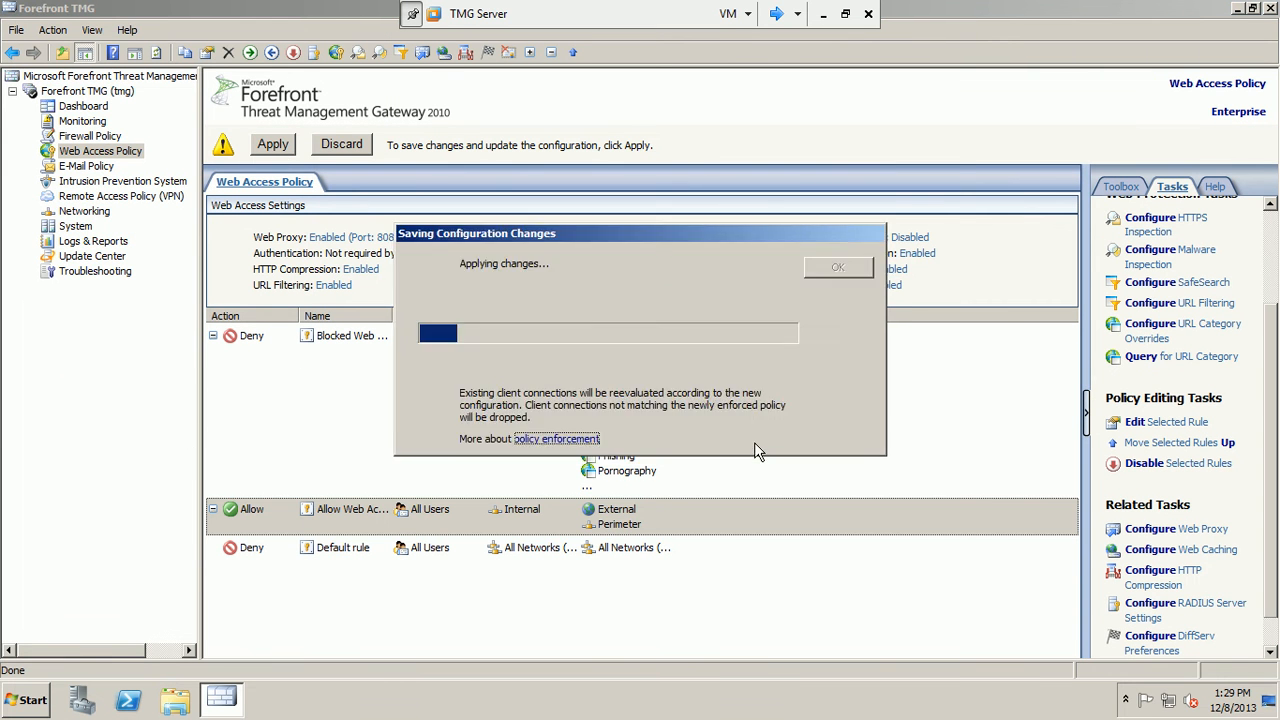
{"action": "left_click", "coordinate": [839, 269]}
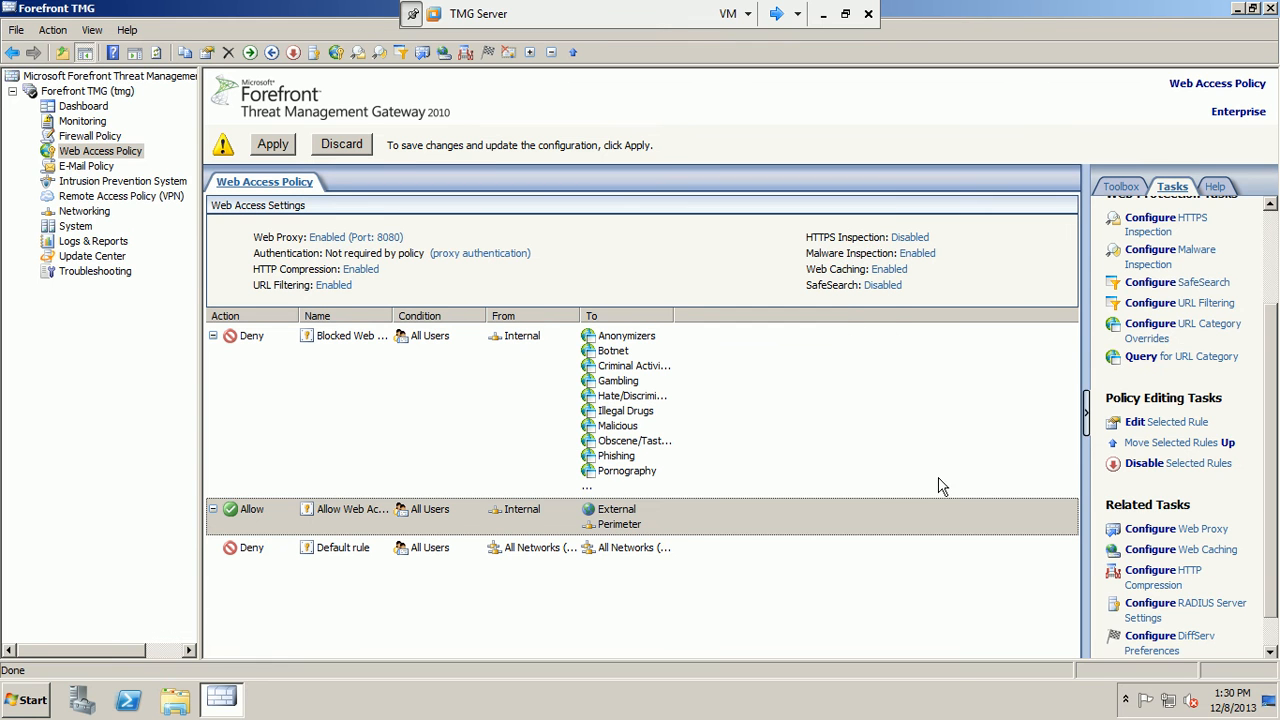
Review the malware inspection settings and exceptions, and disable malware inspection for the web access policy.
{"action": "left_click", "coordinate": [1170, 218]}
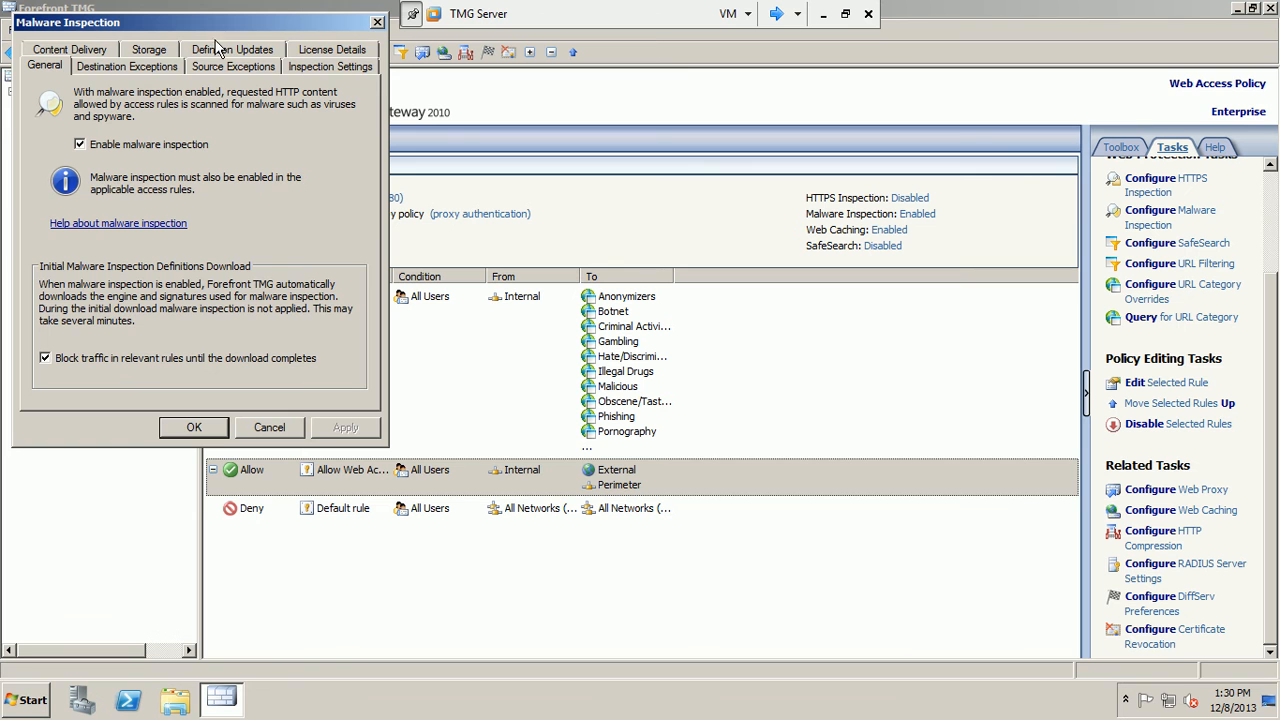
{"action": "left_click", "coordinate": [322, 68]}
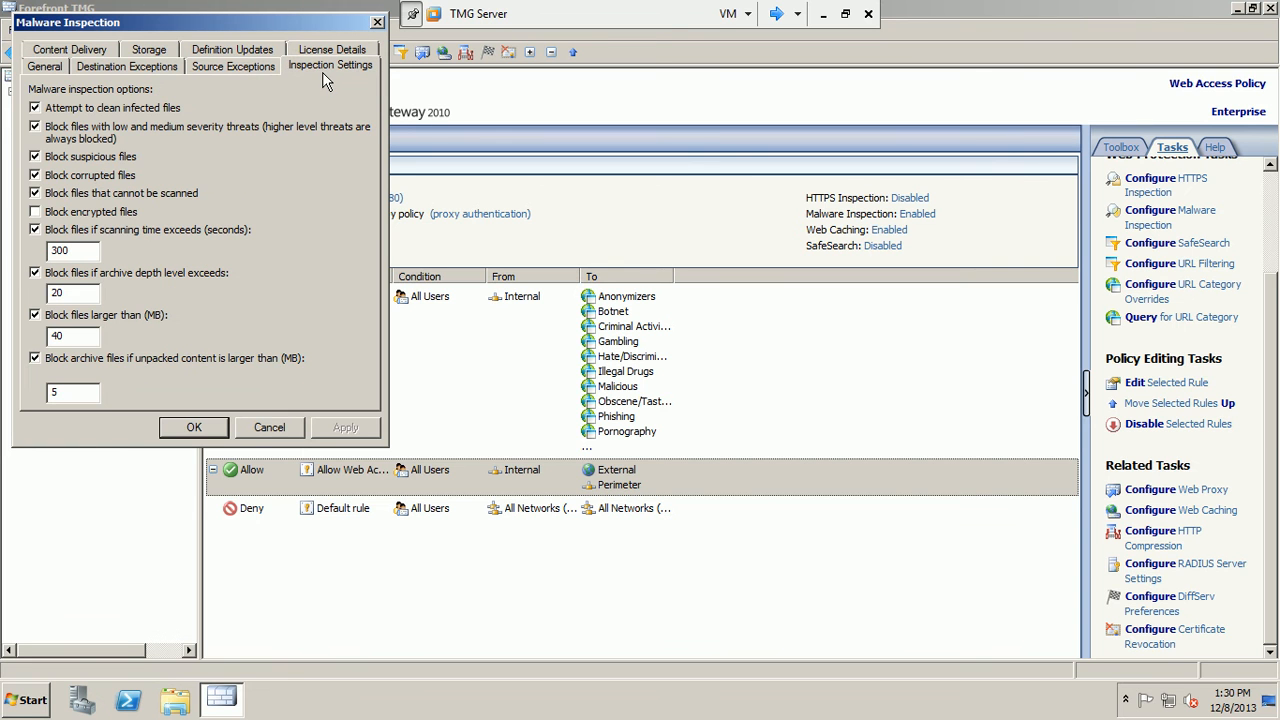
{"action": "left_click", "coordinate": [232, 64]}
{"action": "left_click", "coordinate": [136, 66]}
{"action": "left_click", "coordinate": [55, 76]}
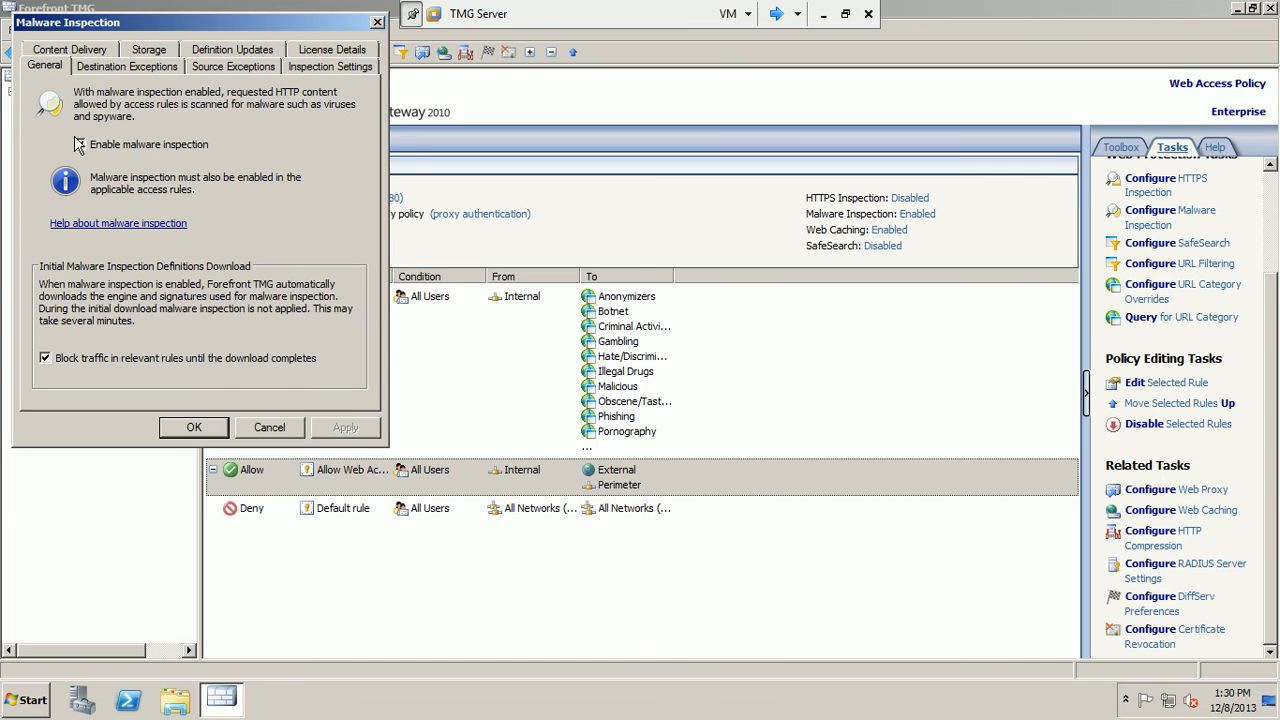
{"action": "left_click", "coordinate": [146, 145]}
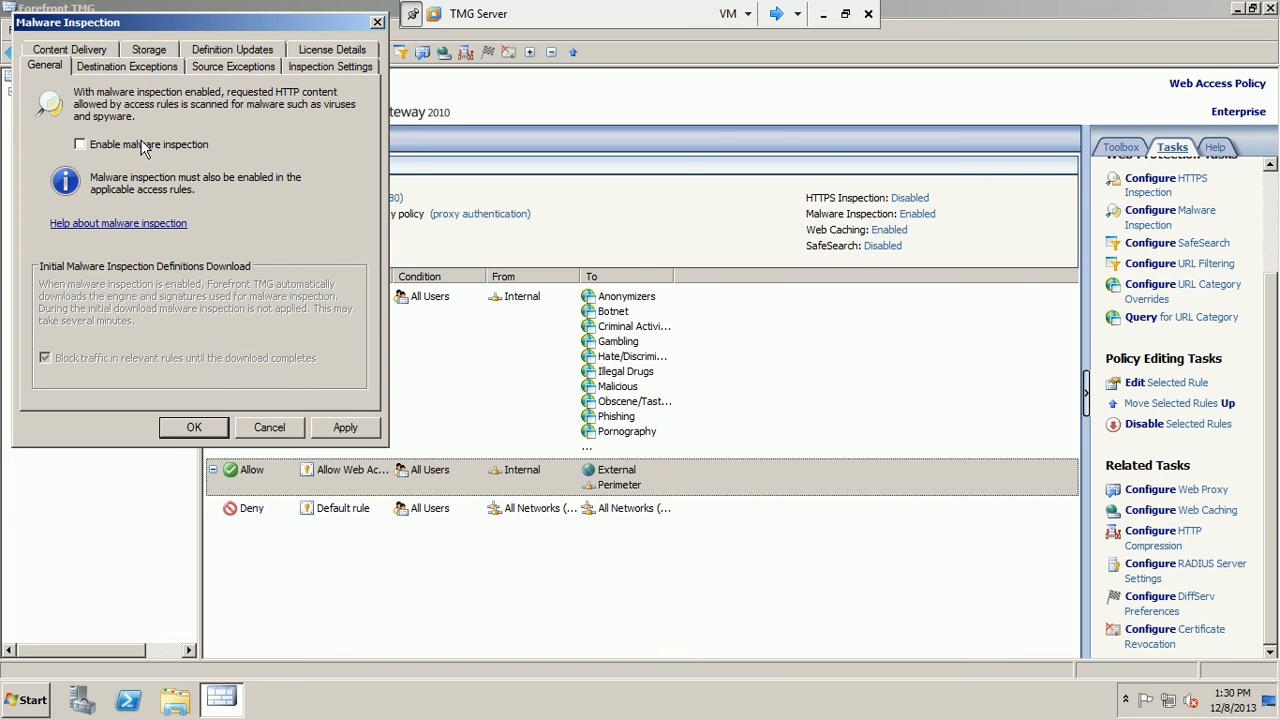
{"action": "left_click", "coordinate": [345, 427]}
{"action": "left_click", "coordinate": [194, 427]}
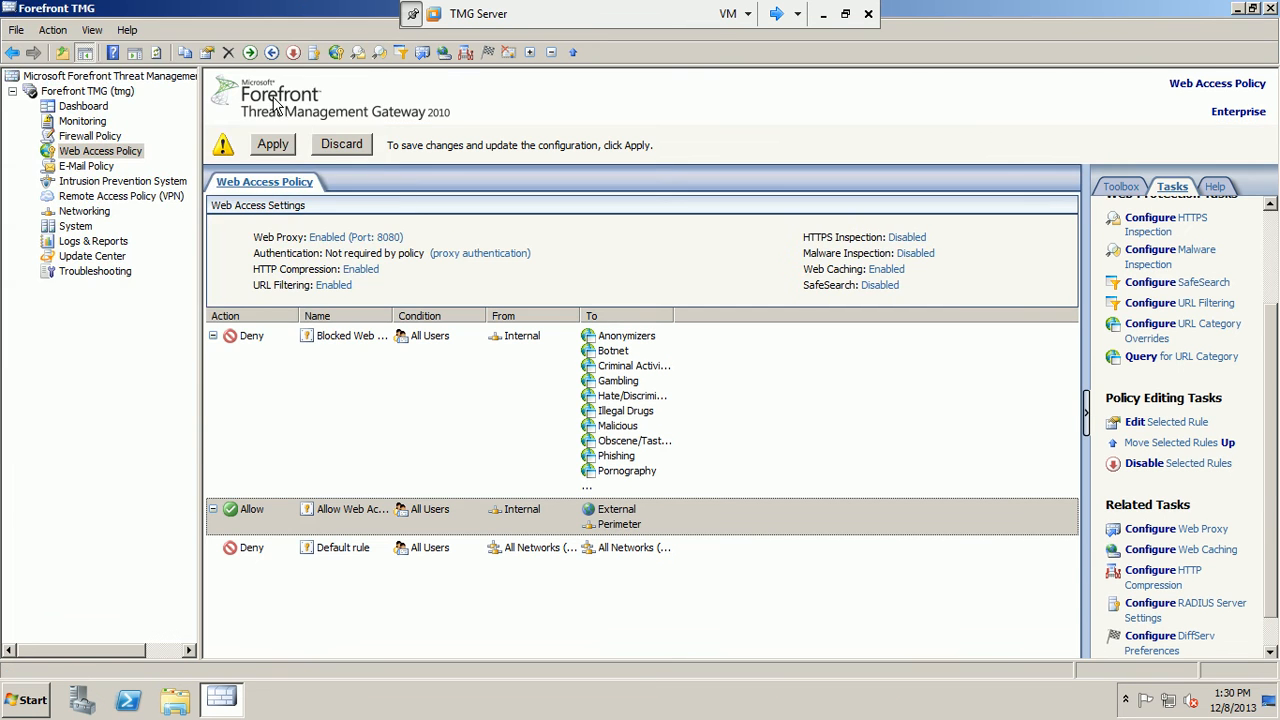
Save the disabled malware inspection setting to the TMG configuration without a change description.
{"action": "left_click", "coordinate": [281, 146]}
{"action": "left_click", "coordinate": [757, 440]}
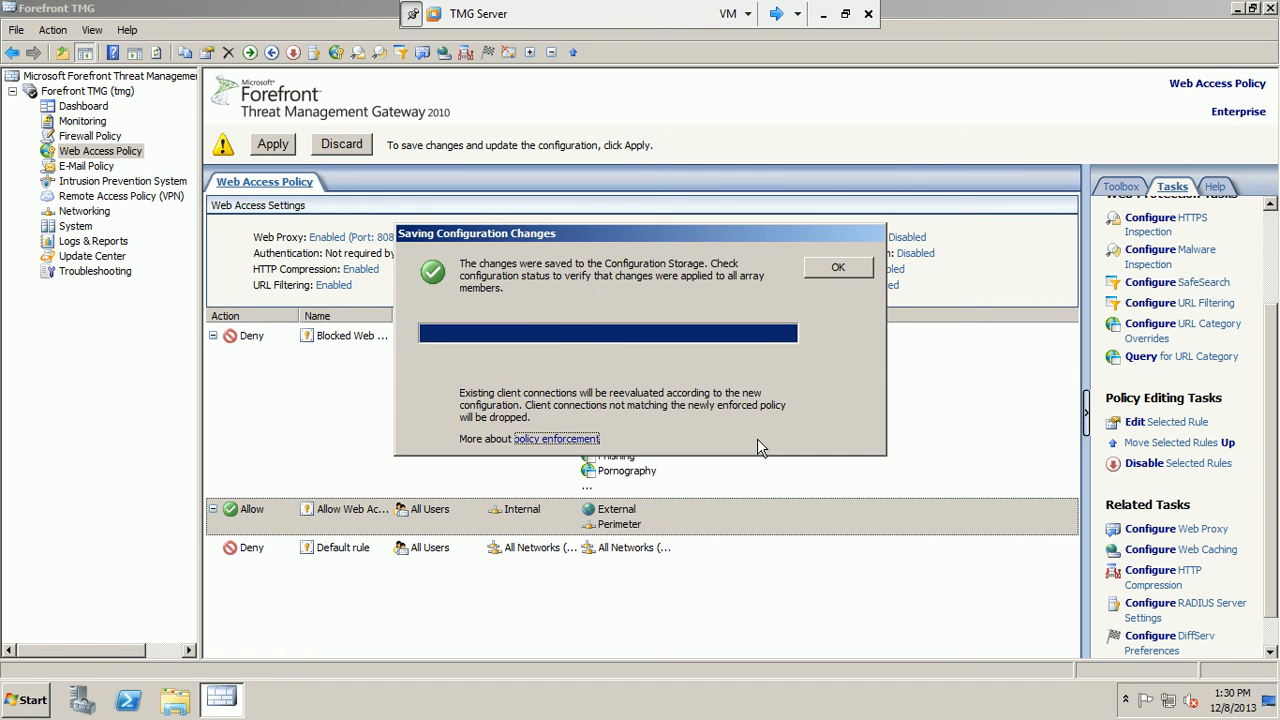
{"action": "left_click", "coordinate": [814, 272]}
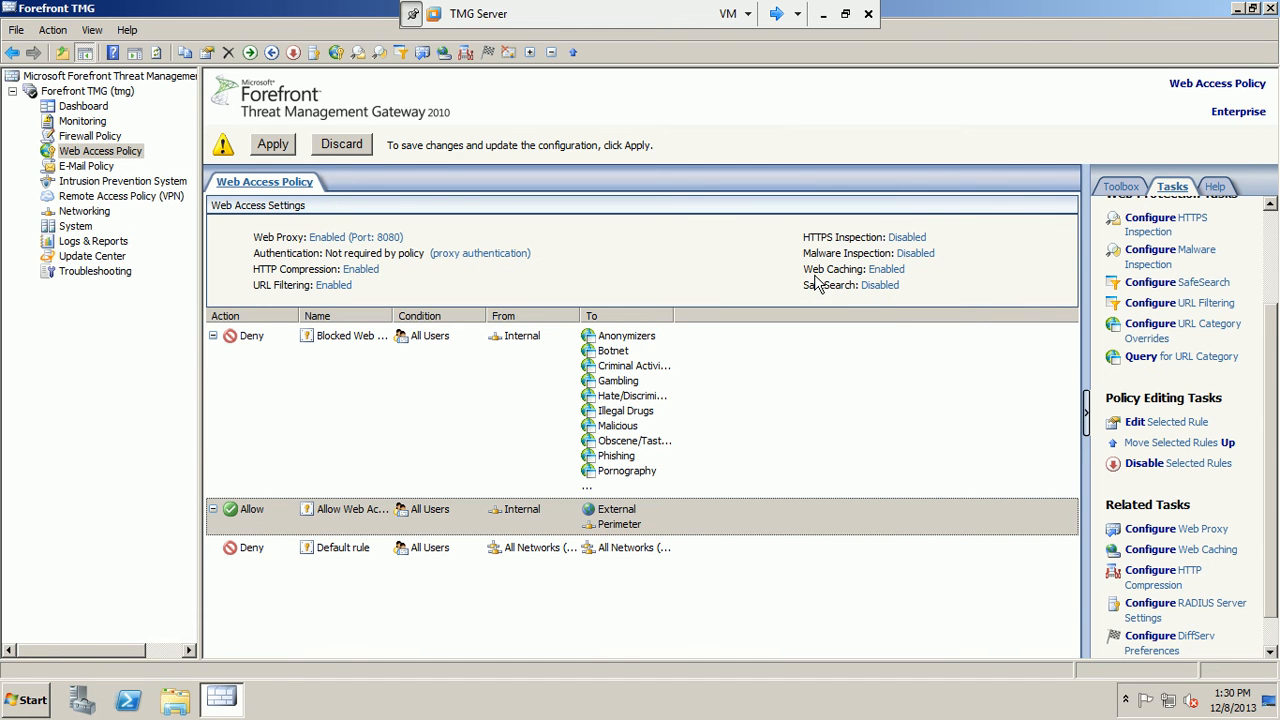
Check the HTTP Filter's properties in the system web filters and accept them with the filter enabled.
{"action": "left_click", "coordinate": [78, 229]}
{"action": "double_click", "coordinate": [339, 448]}
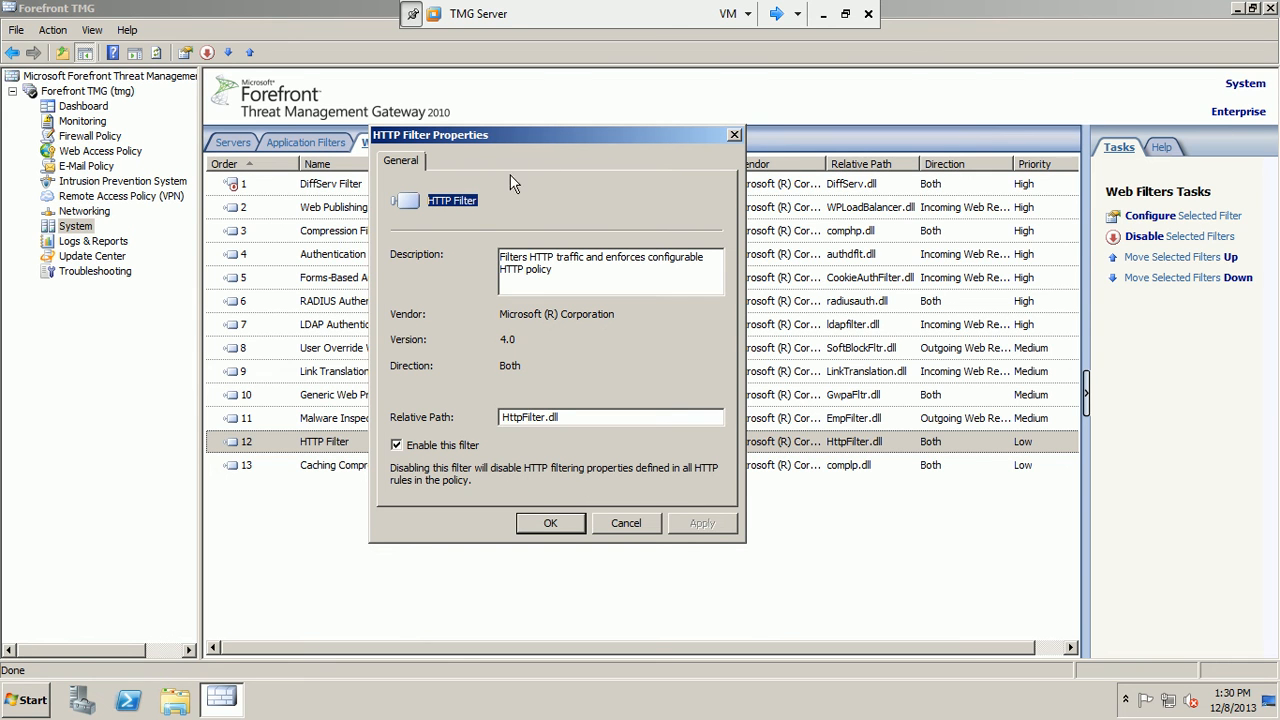
{"action": "left_click", "coordinate": [552, 524]}
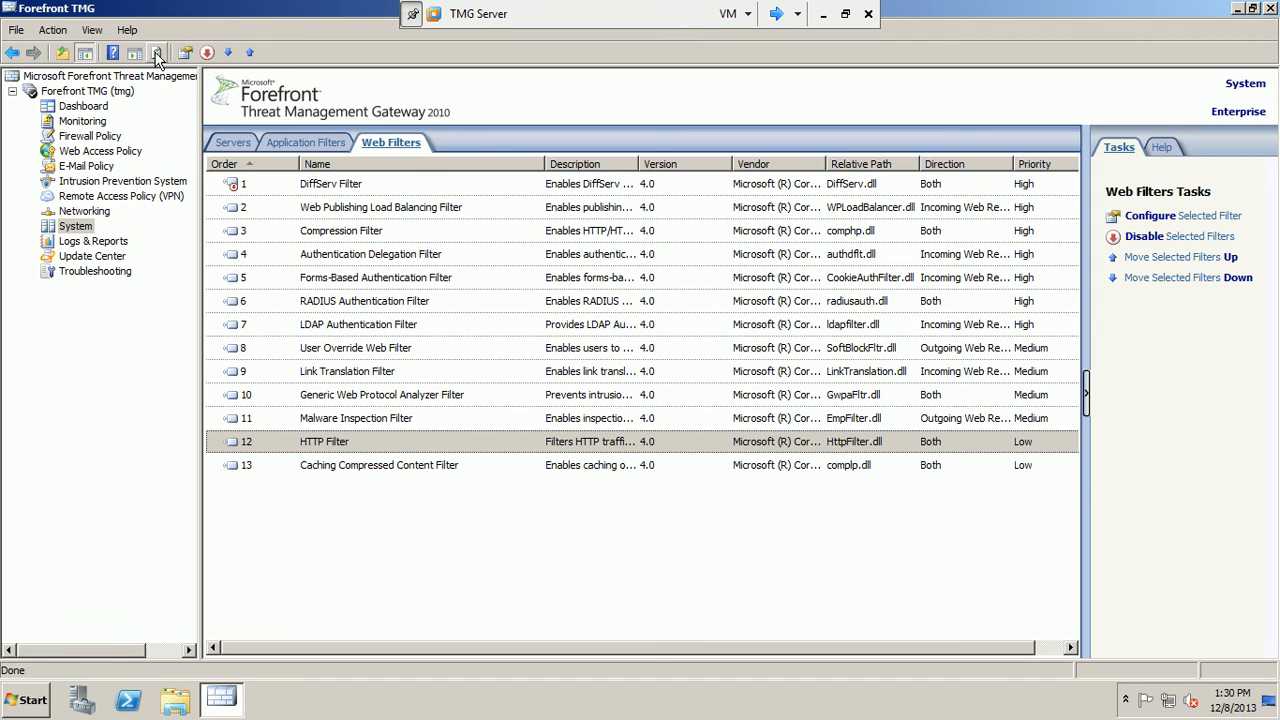
Switch to the Win7 virtual machine and reload the blocked Bing search page in Internet Explorer.
{"action": "left_click", "coordinate": [785, 18]}
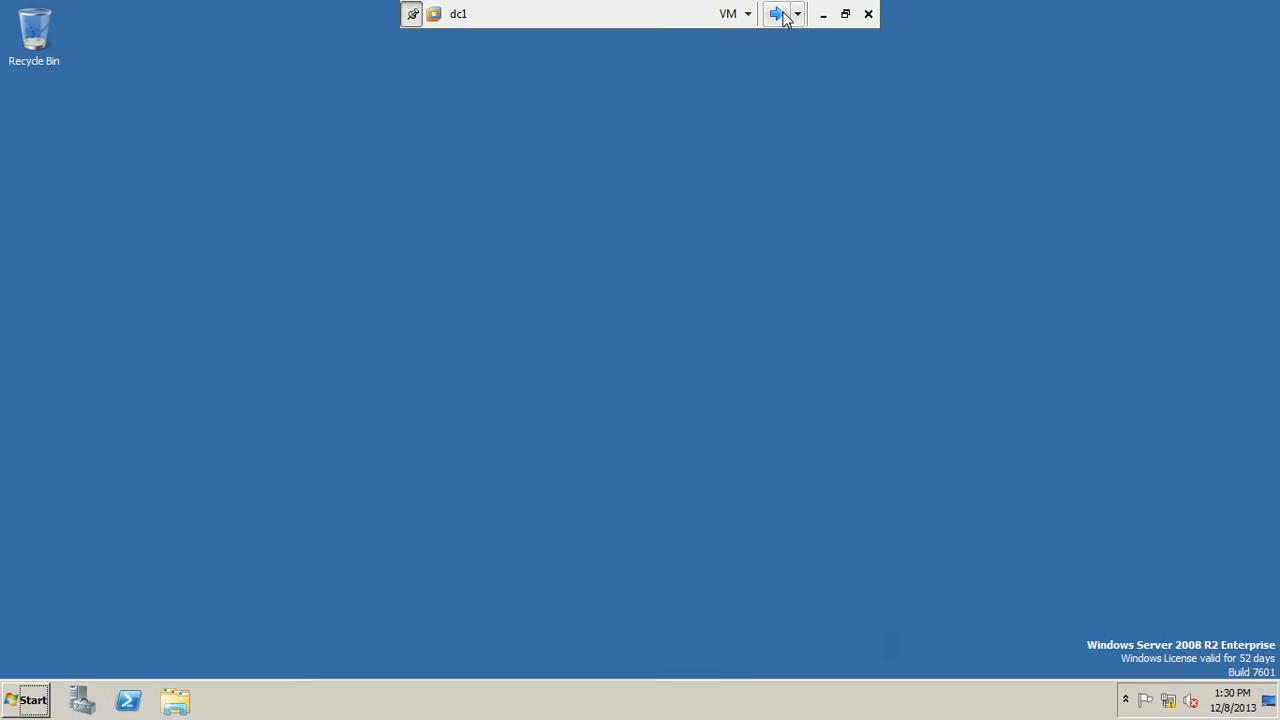
{"action": "left_click", "coordinate": [785, 18]}
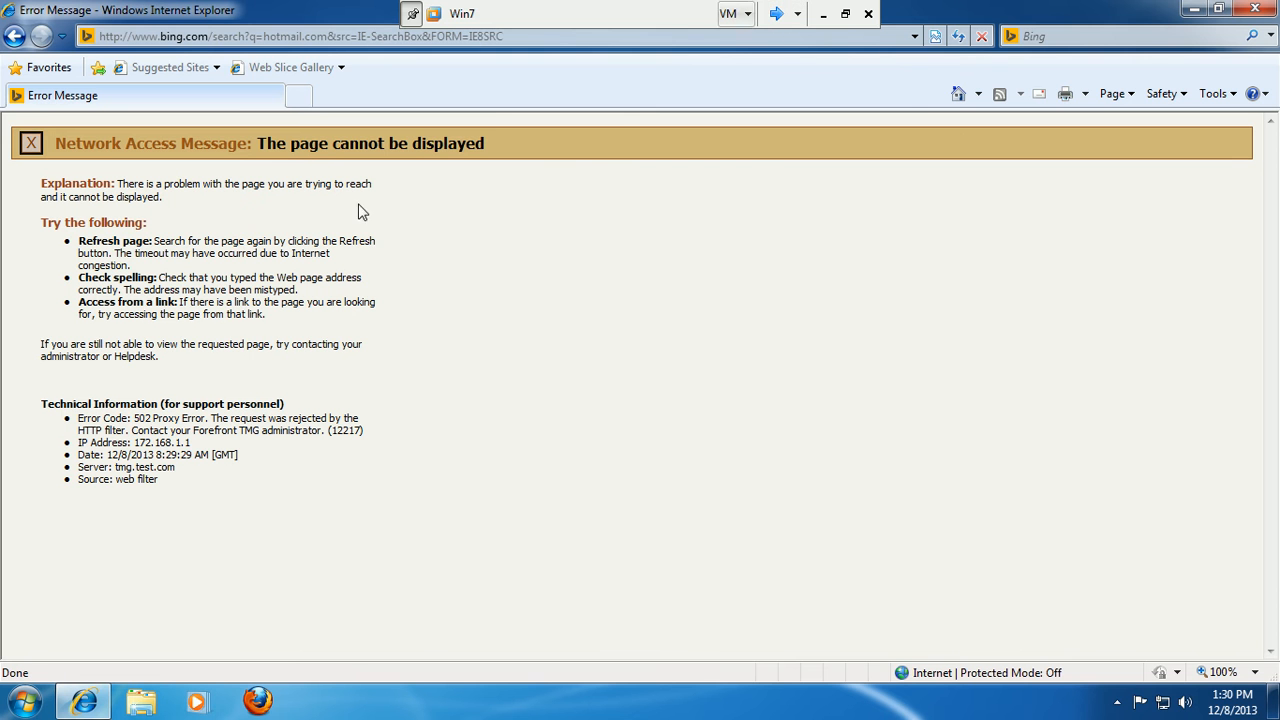
{"action": "left_click", "coordinate": [957, 37]}
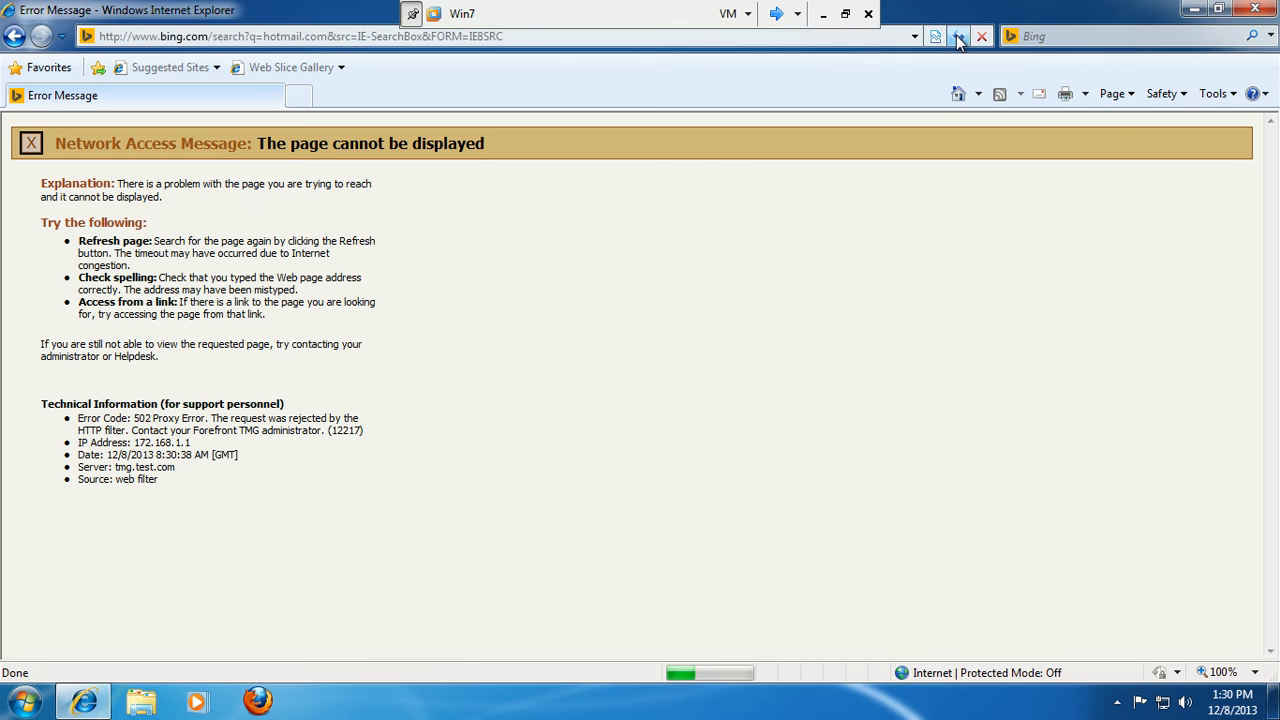
Delete Internet Explorer's browsing history, including form data and passwords, and accept the Internet Options.
{"action": "left_click", "coordinate": [1214, 94]}
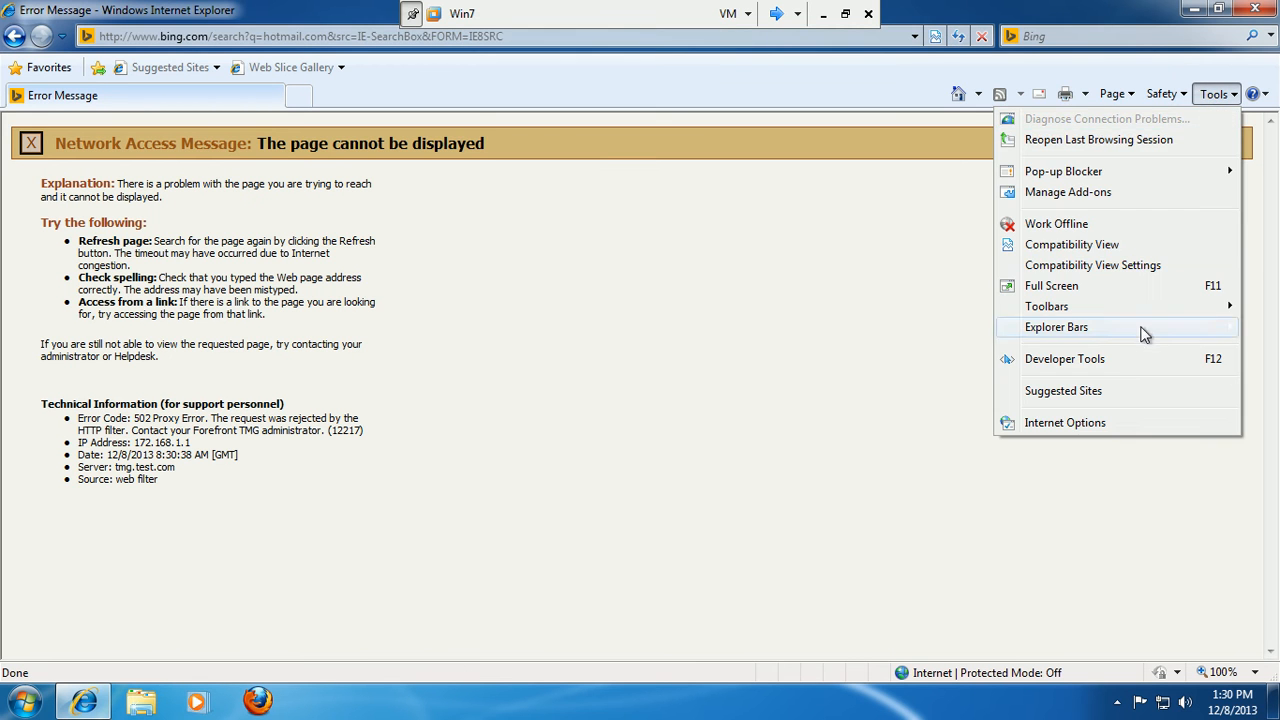
{"action": "left_click", "coordinate": [1093, 424]}
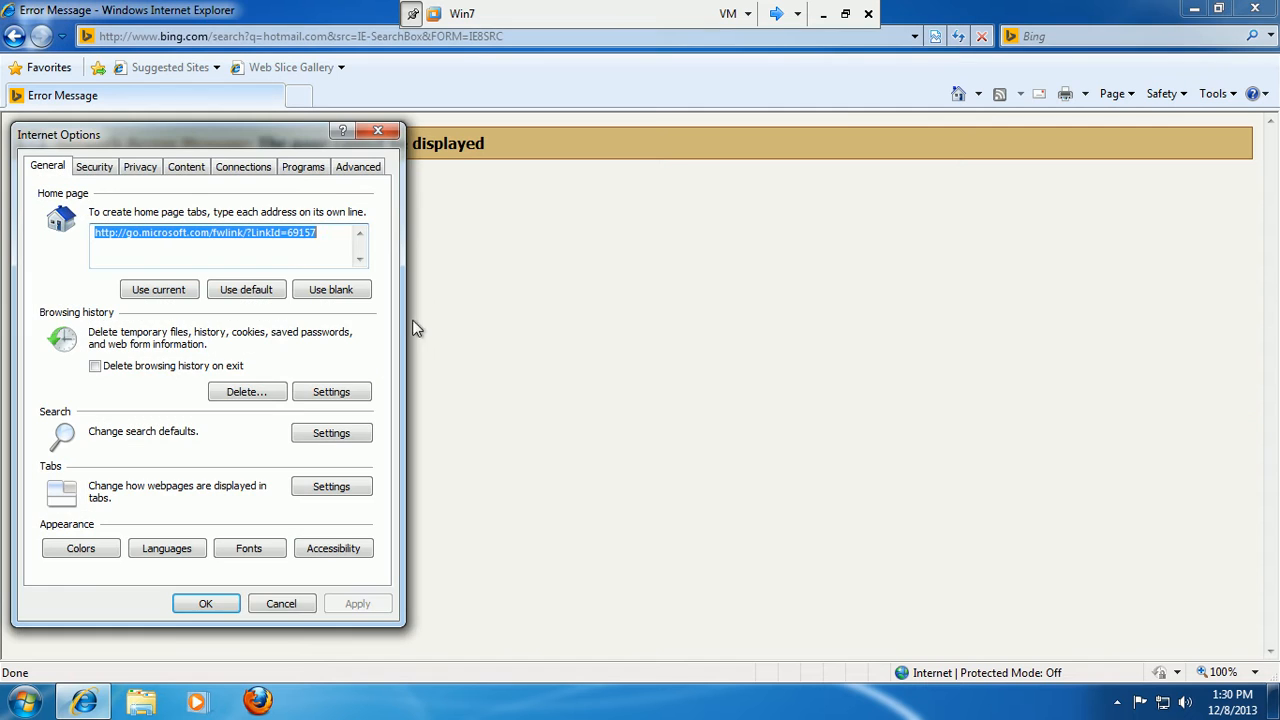
{"action": "left_click", "coordinate": [265, 392]}
{"action": "left_click", "coordinate": [72, 402]}
{"action": "left_click", "coordinate": [64, 443]}
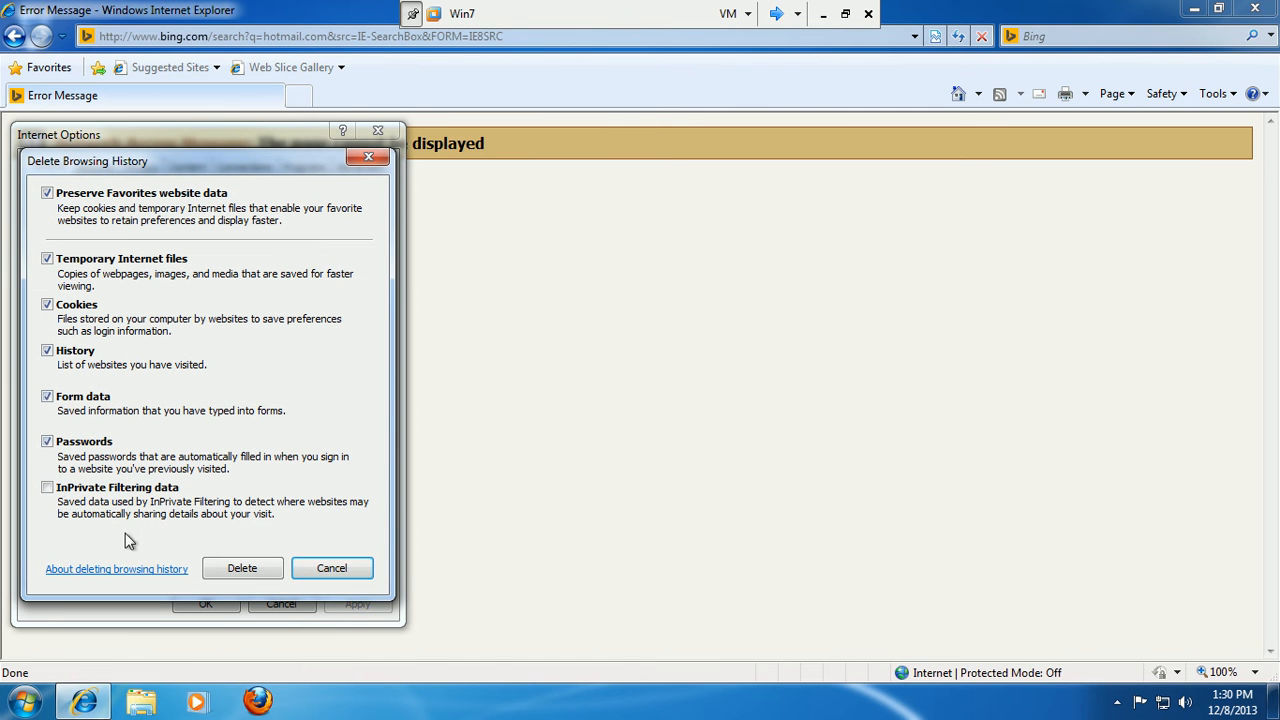
{"action": "left_click", "coordinate": [240, 568]}
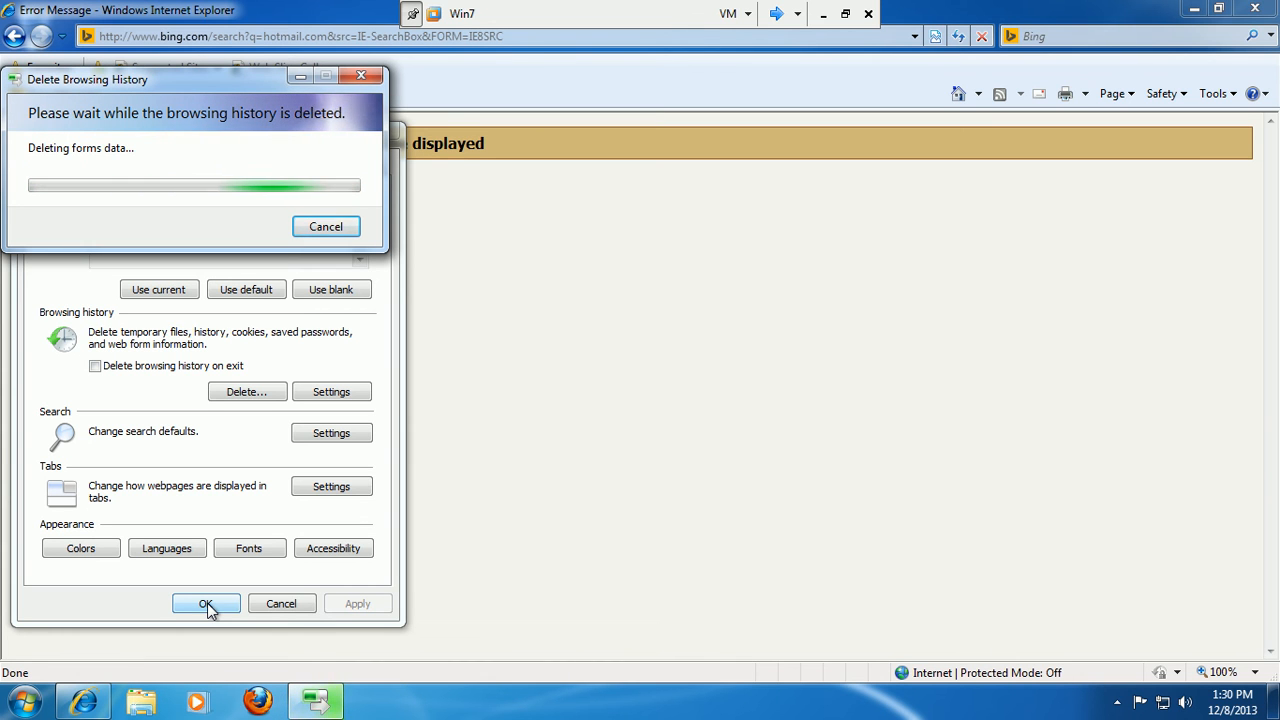
{"action": "left_click", "coordinate": [207, 604]}
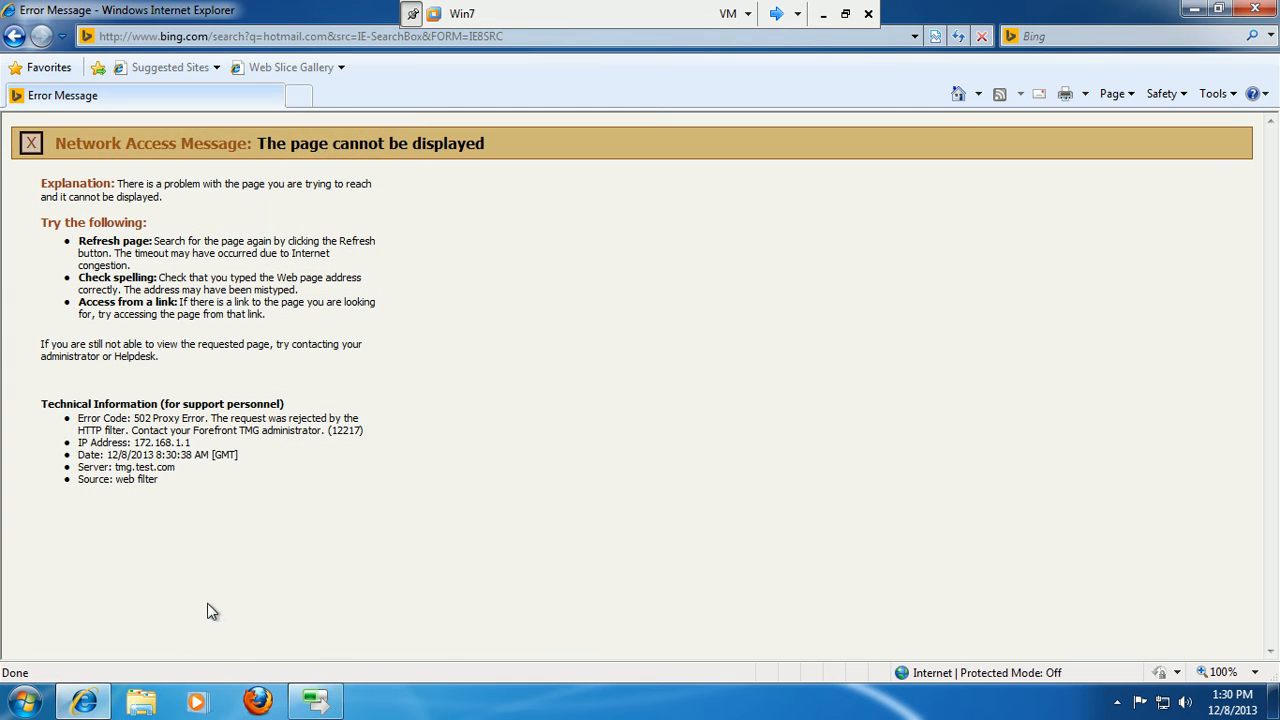
Restart Internet Explorer, examine the HTTP filter error on the home page, and reload the page.
{"action": "left_click", "coordinate": [1254, 8]}
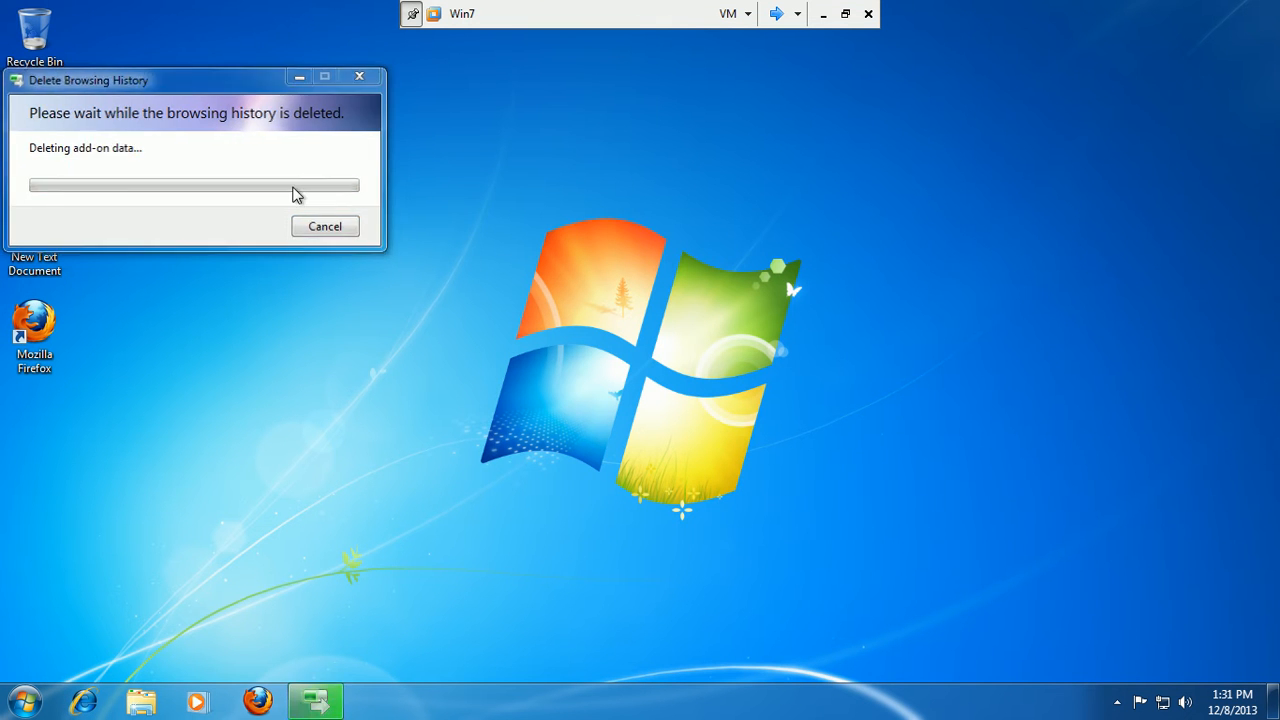
{"action": "left_click", "coordinate": [84, 701]}
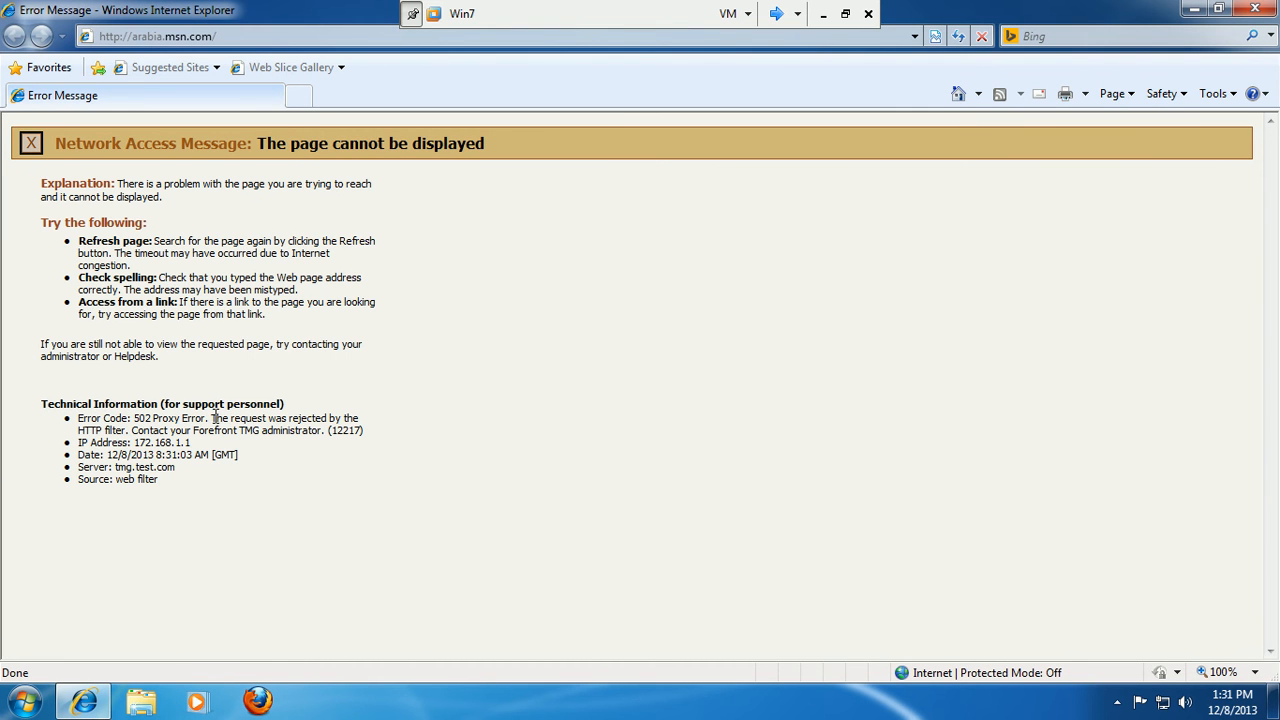
{"action": "left_click_drag", "start_coordinate": [211, 418], "coordinate": [307, 411]}
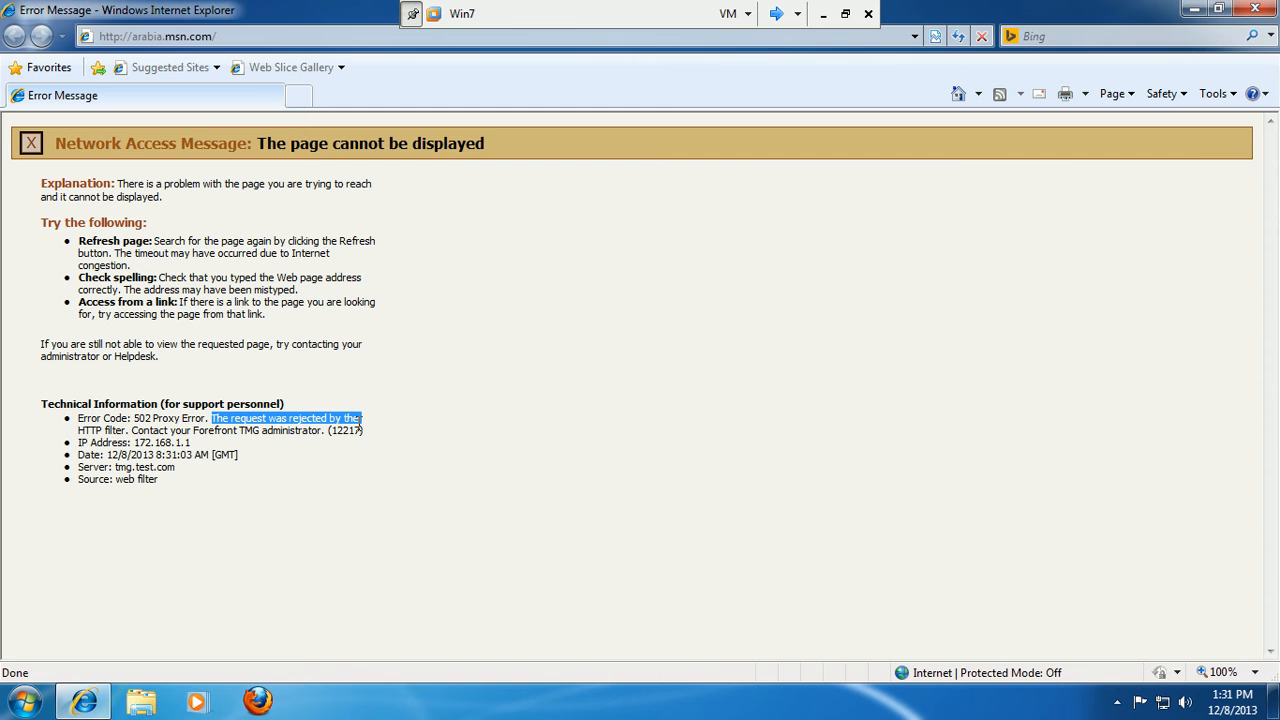
{"action": "left_click", "coordinate": [206, 492]}
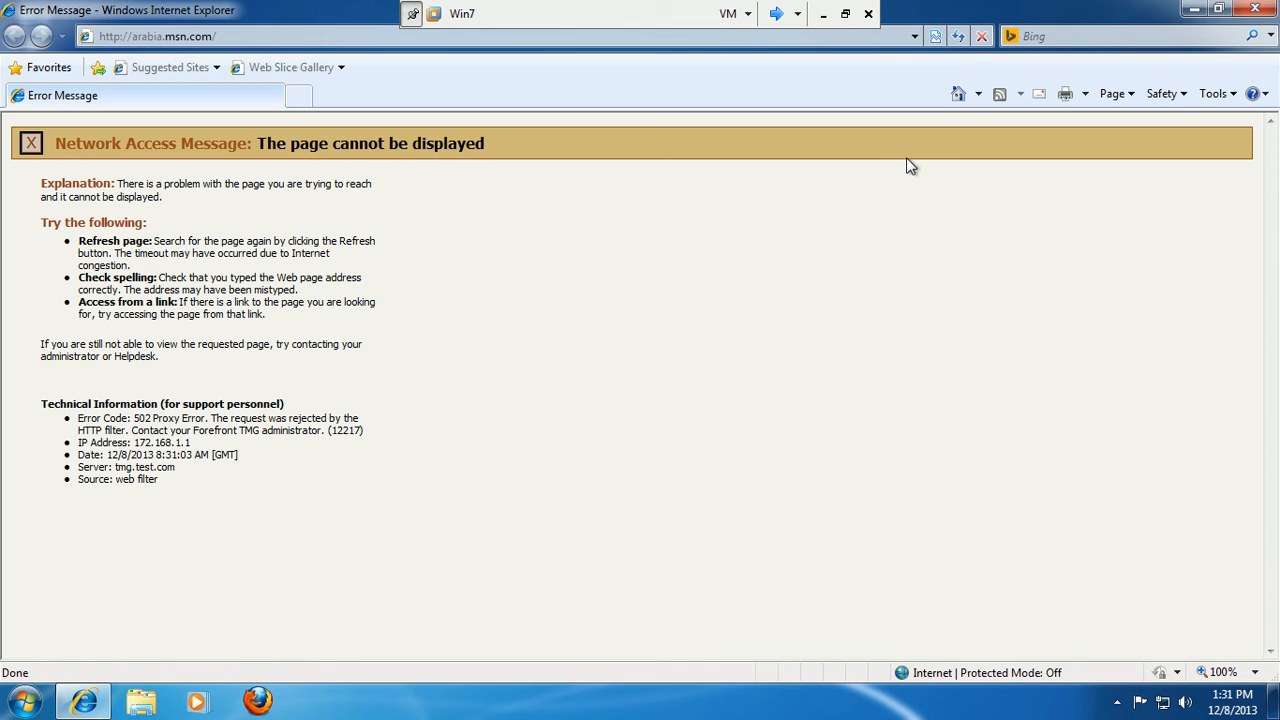
{"action": "left_click", "coordinate": [958, 36]}
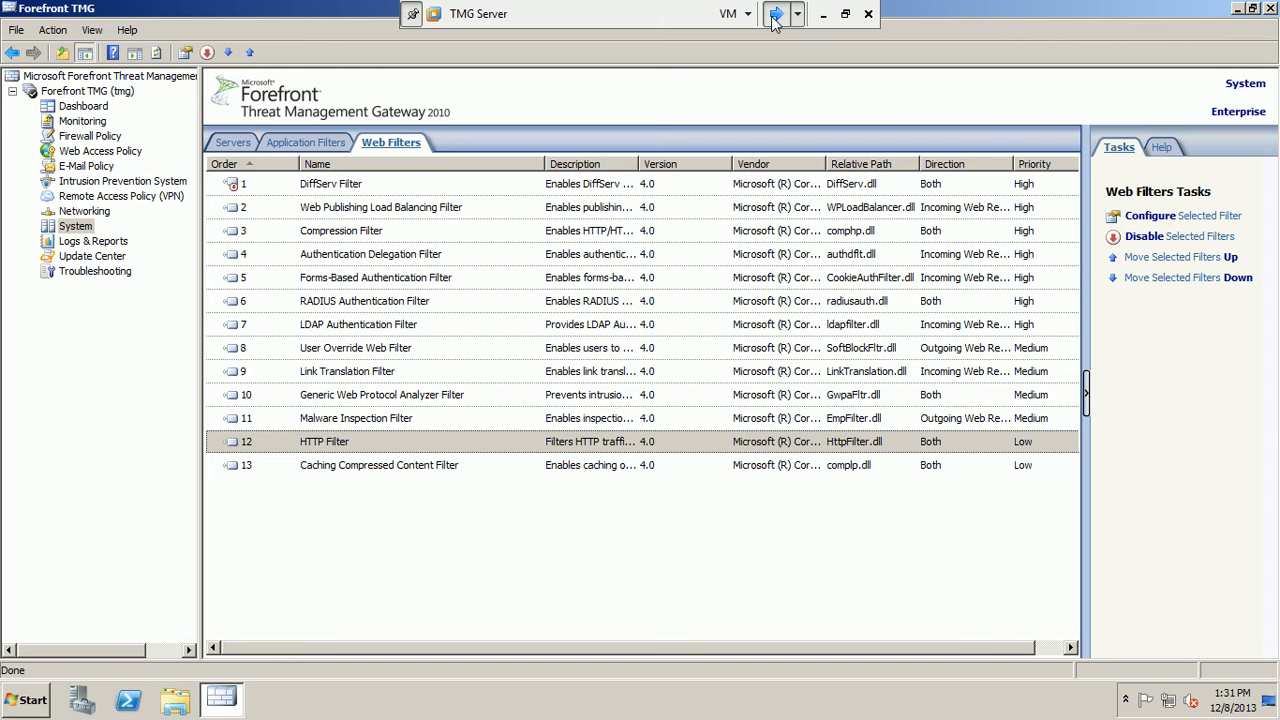
Switch to the TMG Server and review the action, protocols, source, destinations and users of the Allow Web Access for All Users rule.
{"action": "left_click", "coordinate": [776, 14]}
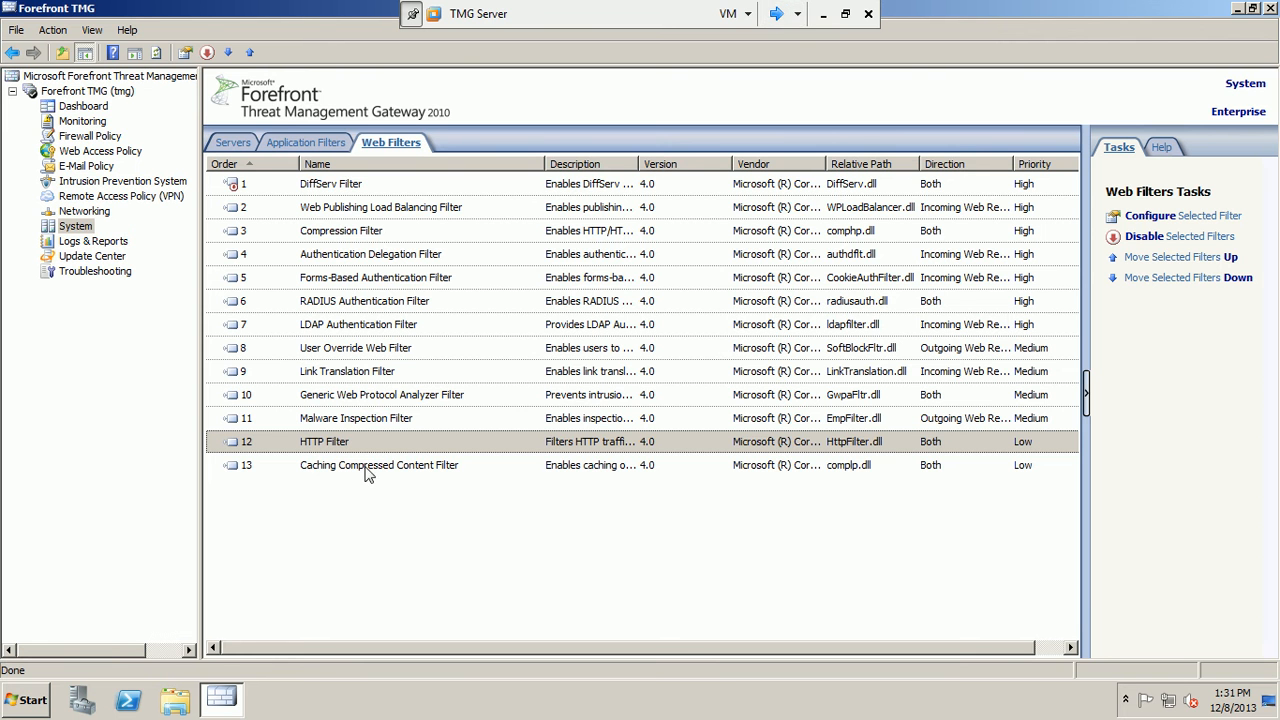
{"action": "left_click", "coordinate": [80, 152]}
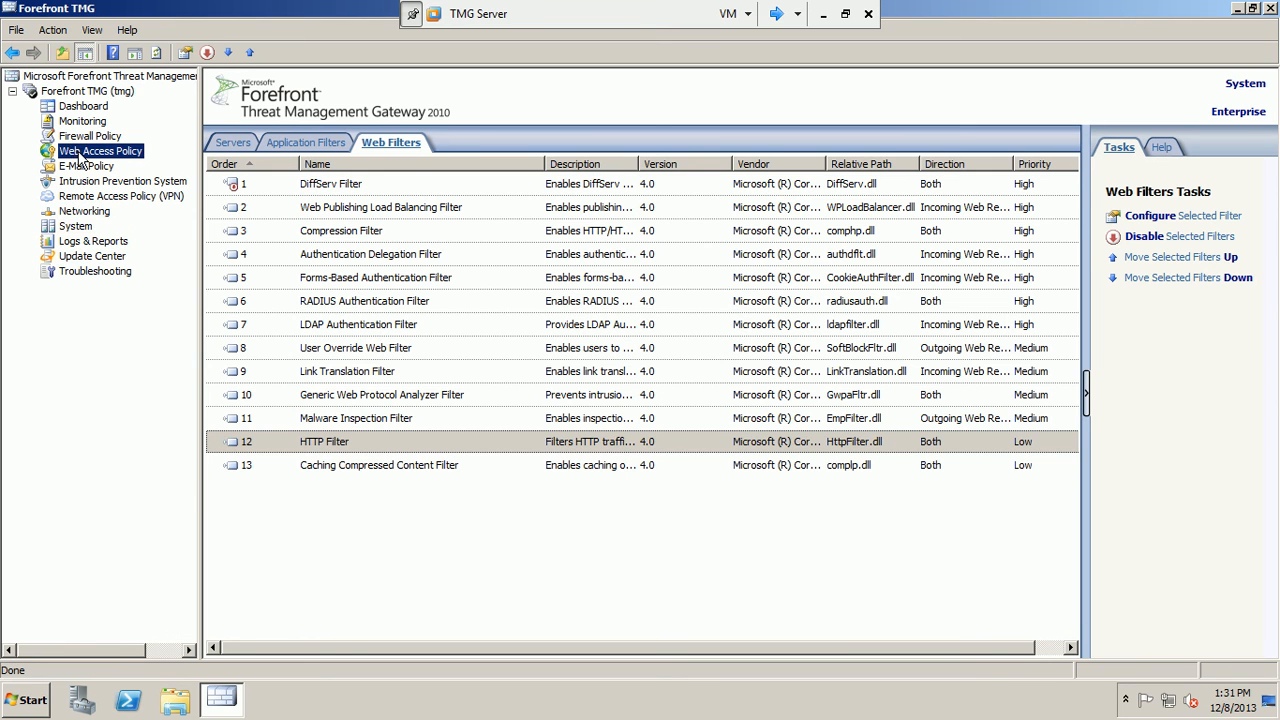
{"action": "left_click", "coordinate": [480, 492]}
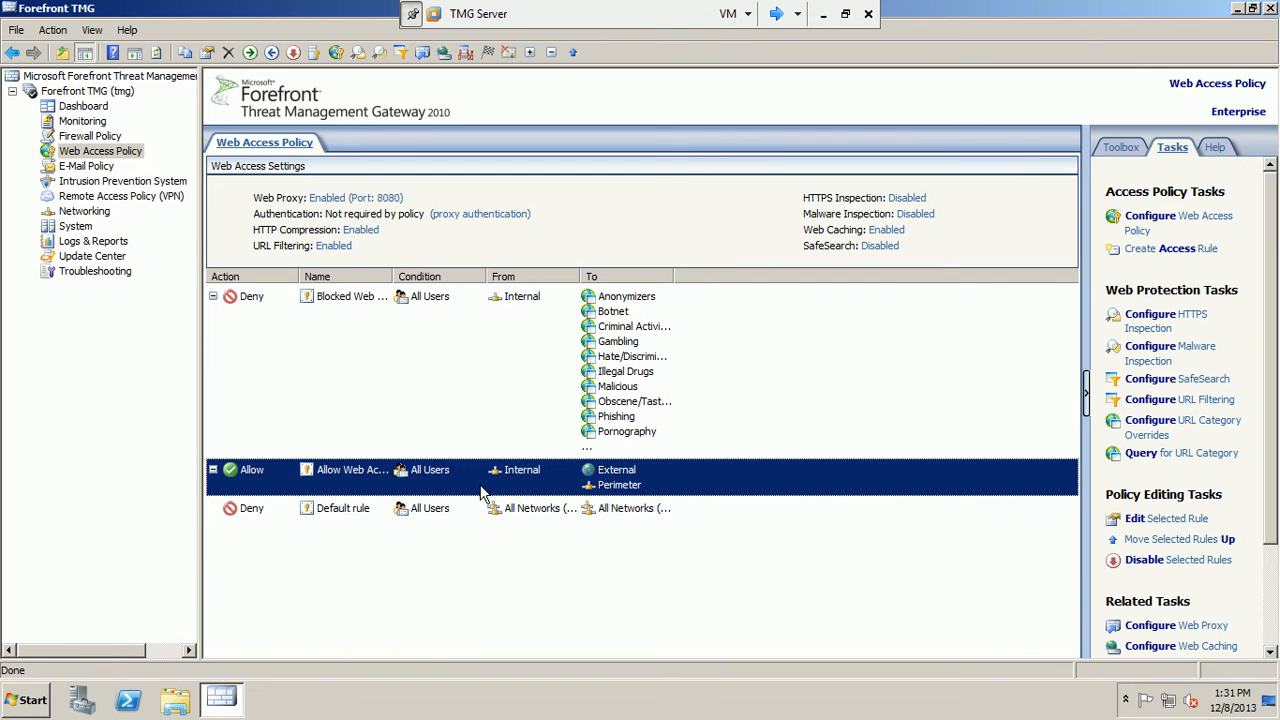
{"action": "right_click", "coordinate": [480, 492]}
{"action": "left_click", "coordinate": [505, 495]}
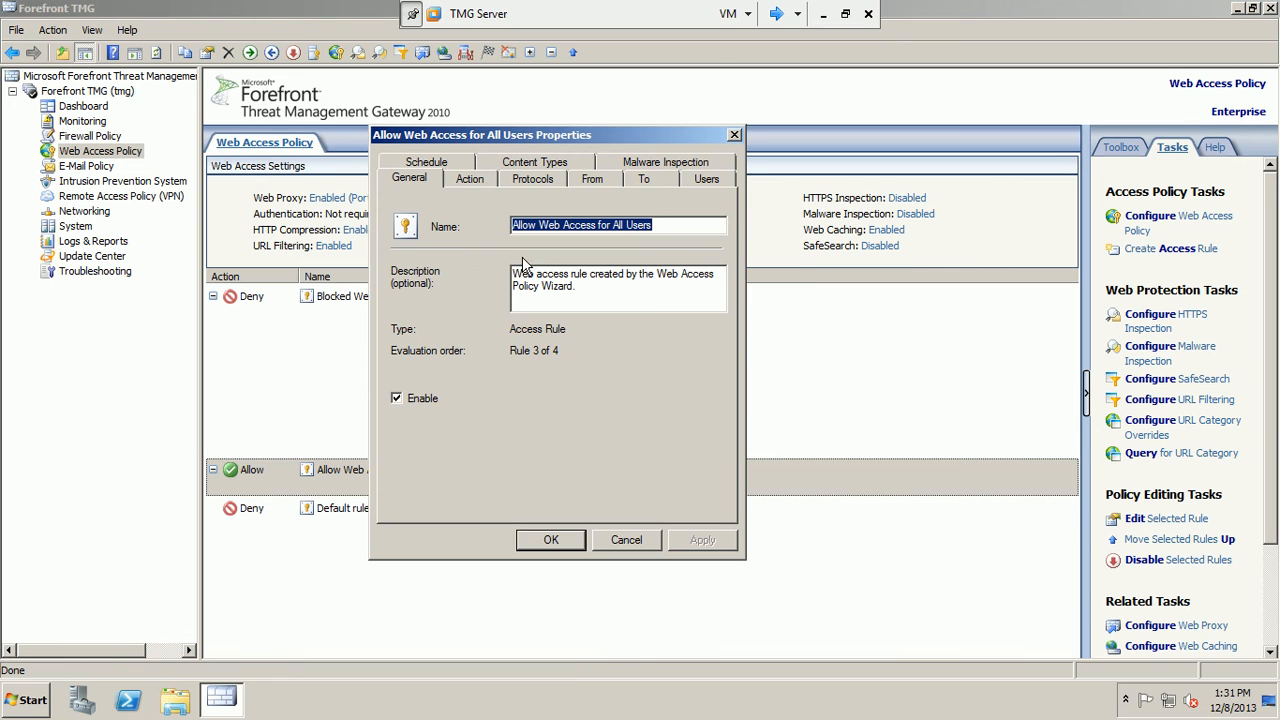
{"action": "left_click", "coordinate": [476, 179]}
{"action": "left_click", "coordinate": [533, 182]}
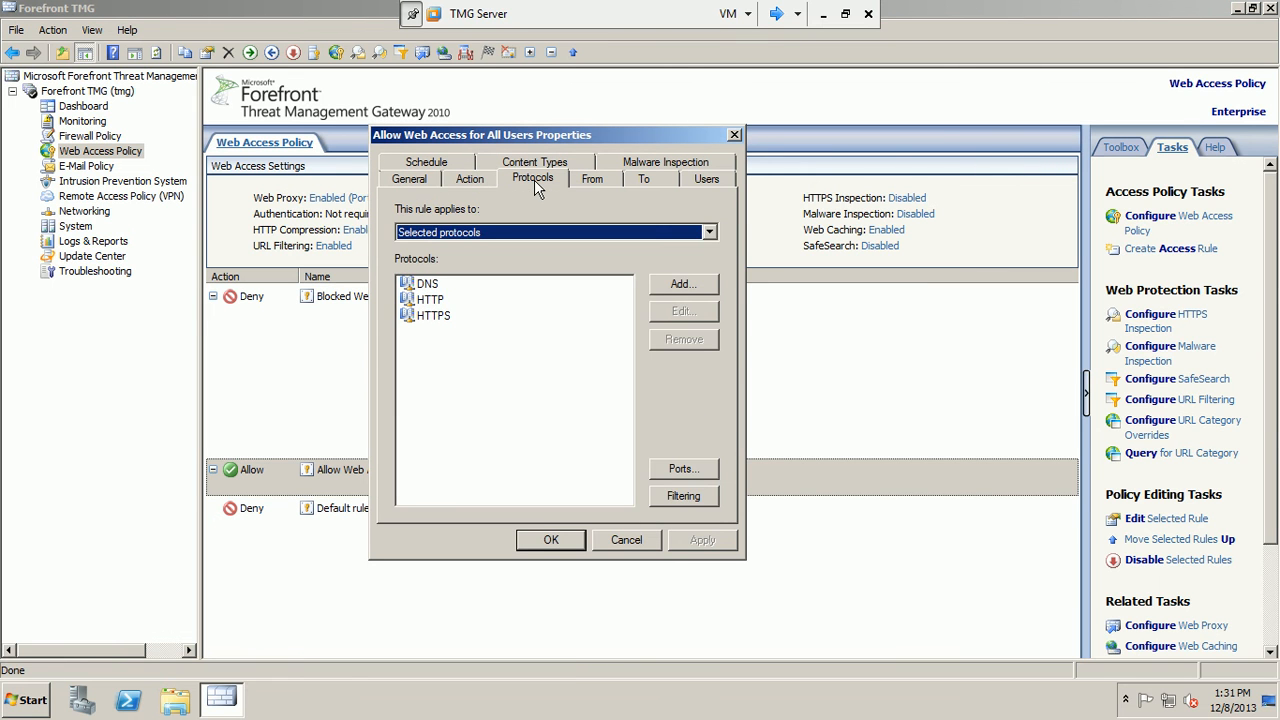
{"action": "left_click", "coordinate": [433, 288]}
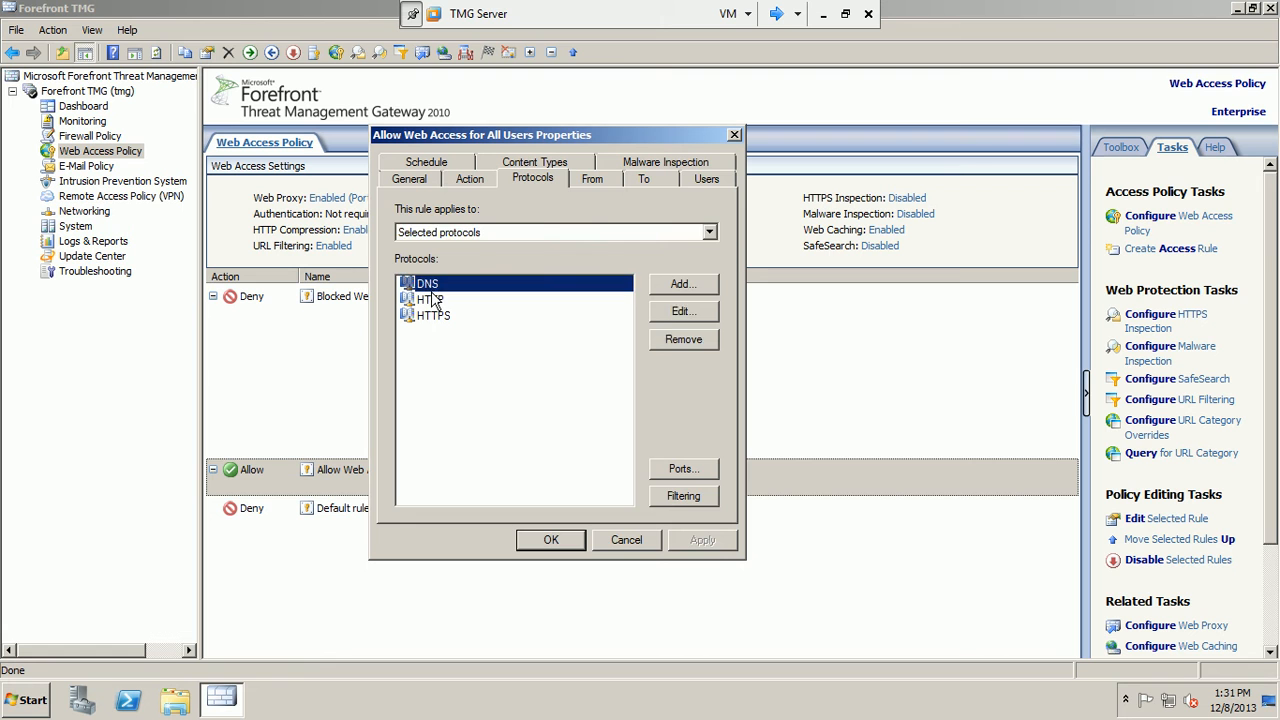
{"action": "left_click", "coordinate": [608, 183]}
{"action": "left_click", "coordinate": [645, 182]}
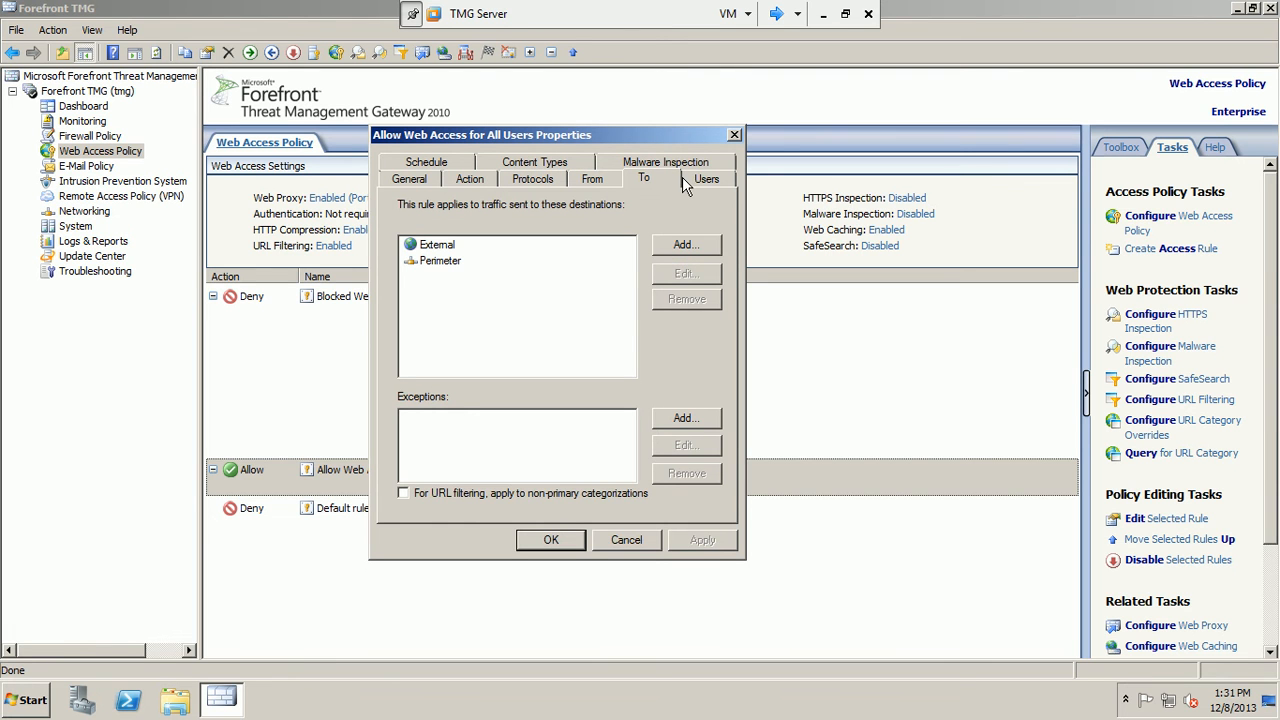
{"action": "left_click", "coordinate": [700, 182]}
Turn off the rule-specific malware inspection settings for the allow rule and apply the change.
{"action": "left_click", "coordinate": [667, 165]}
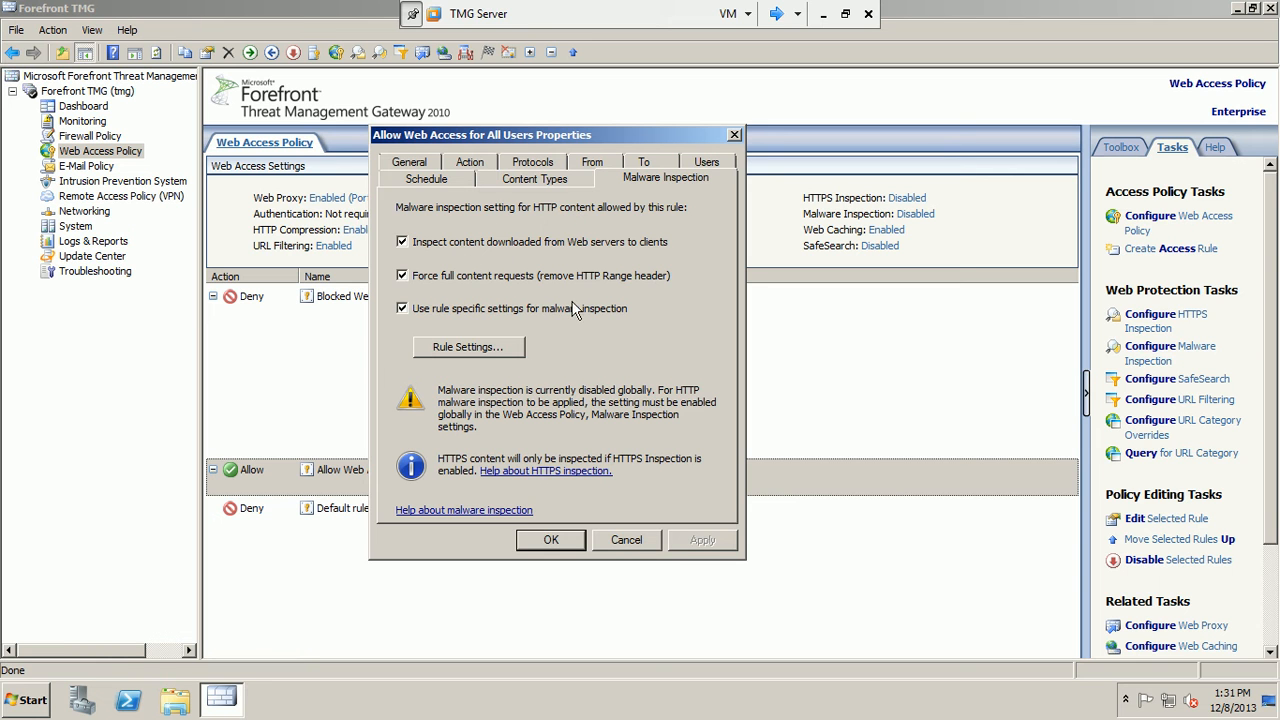
{"action": "left_click", "coordinate": [459, 310]}
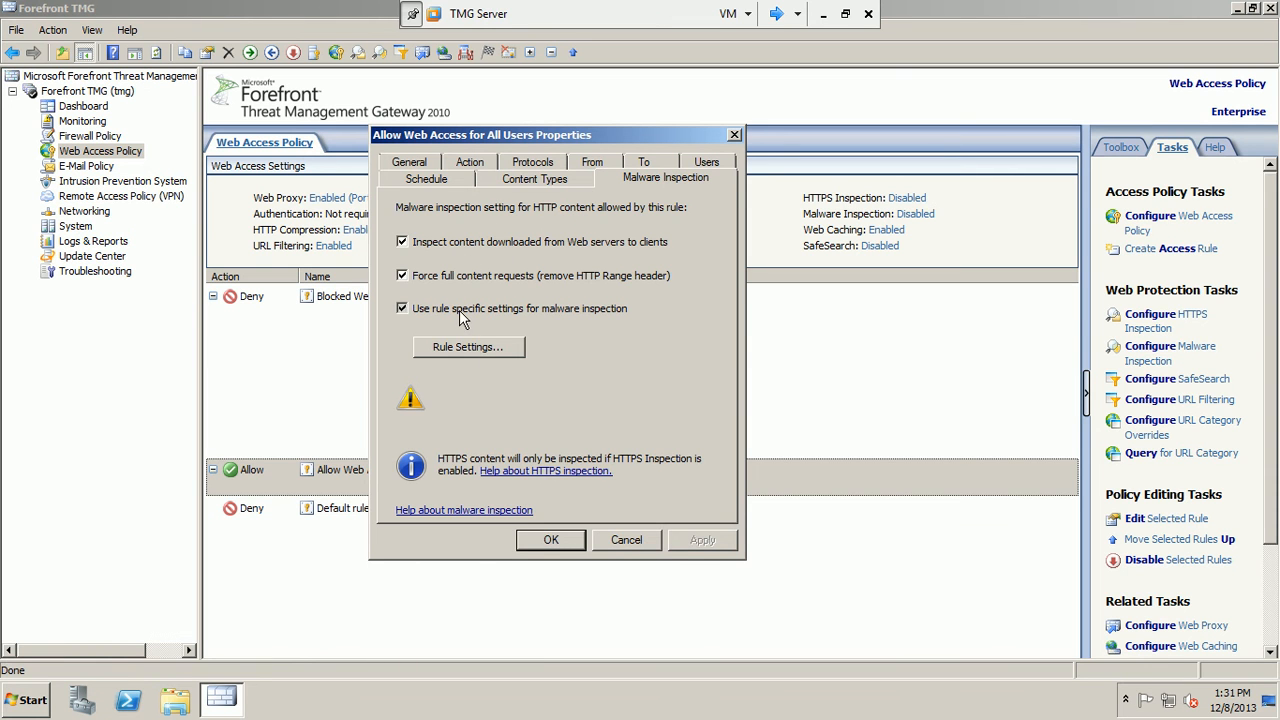
{"action": "left_click", "coordinate": [707, 540]}
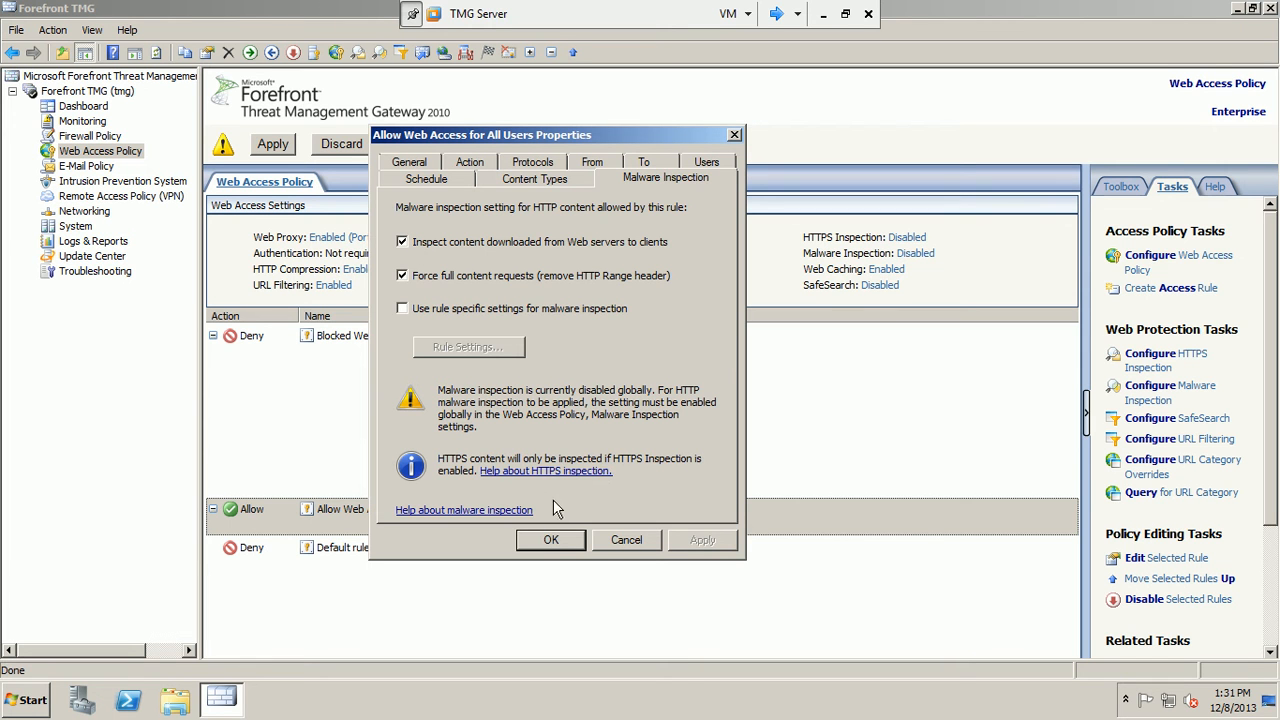
Re-enable the rule-specific malware inspection settings to review the rule's blocking options, cancel that review, and turn them off again.
{"action": "left_click", "coordinate": [441, 308]}
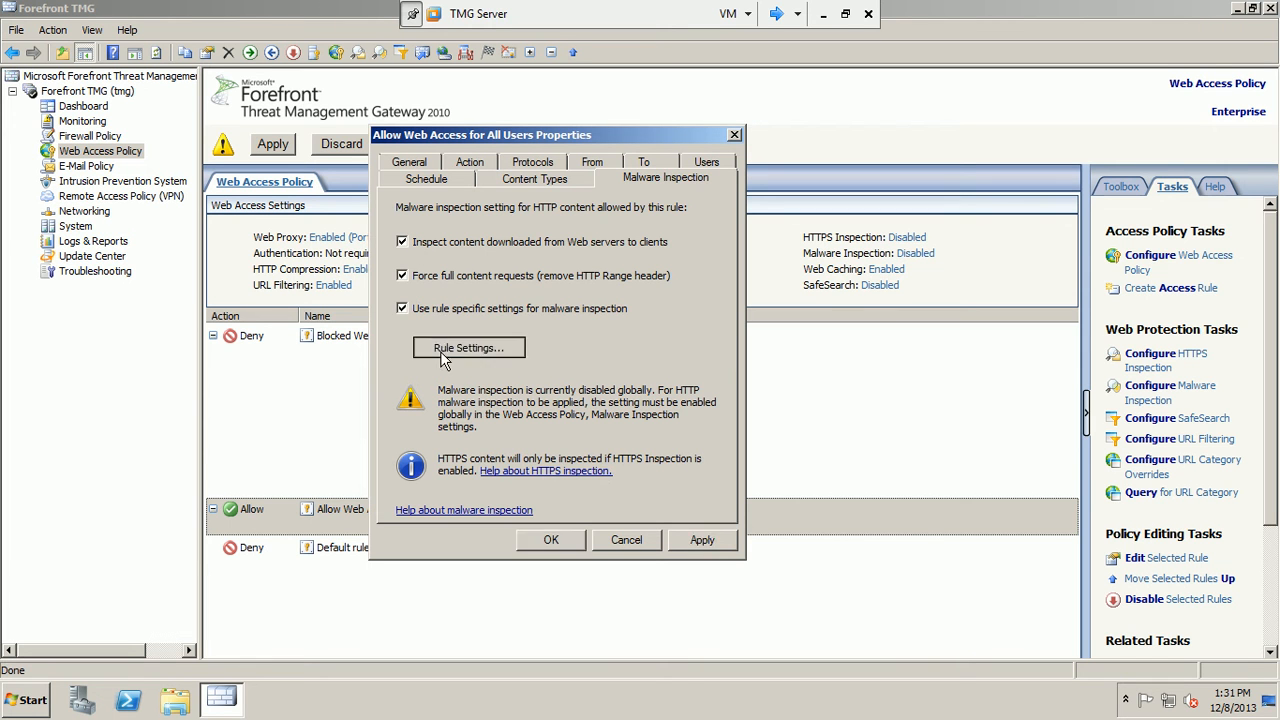
{"action": "left_click", "coordinate": [483, 346]}
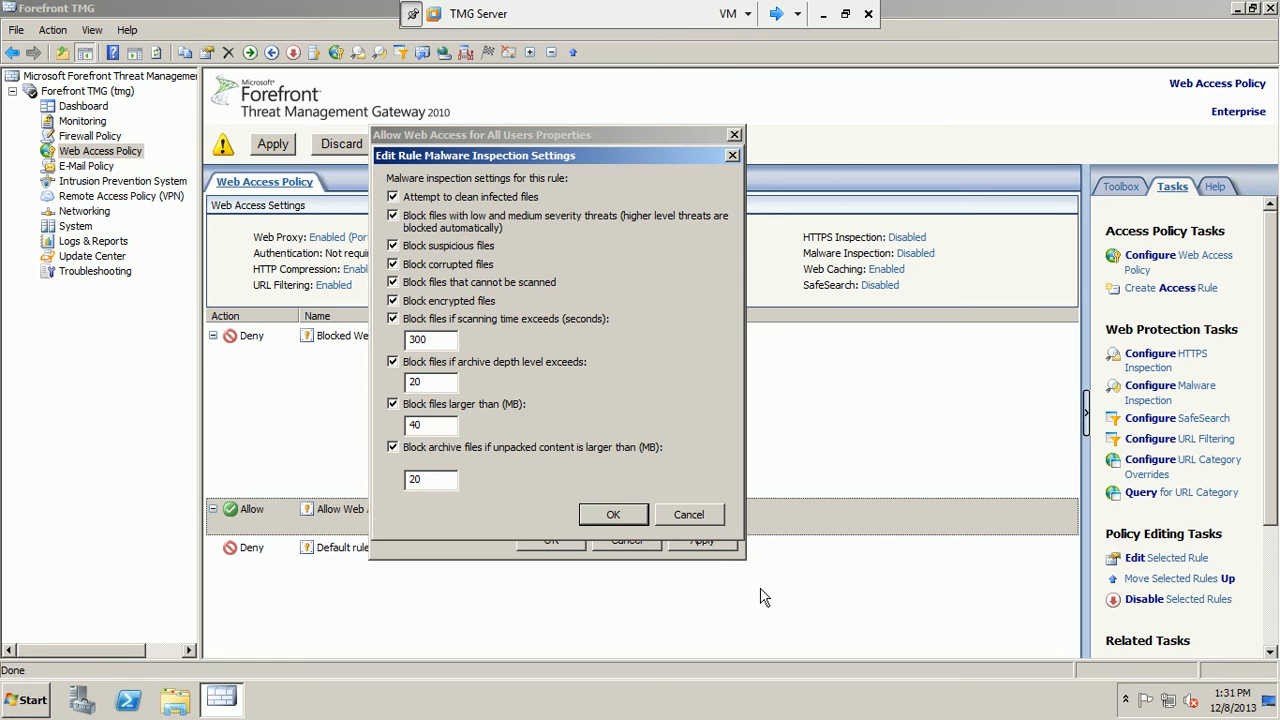
{"action": "left_click", "coordinate": [683, 517]}
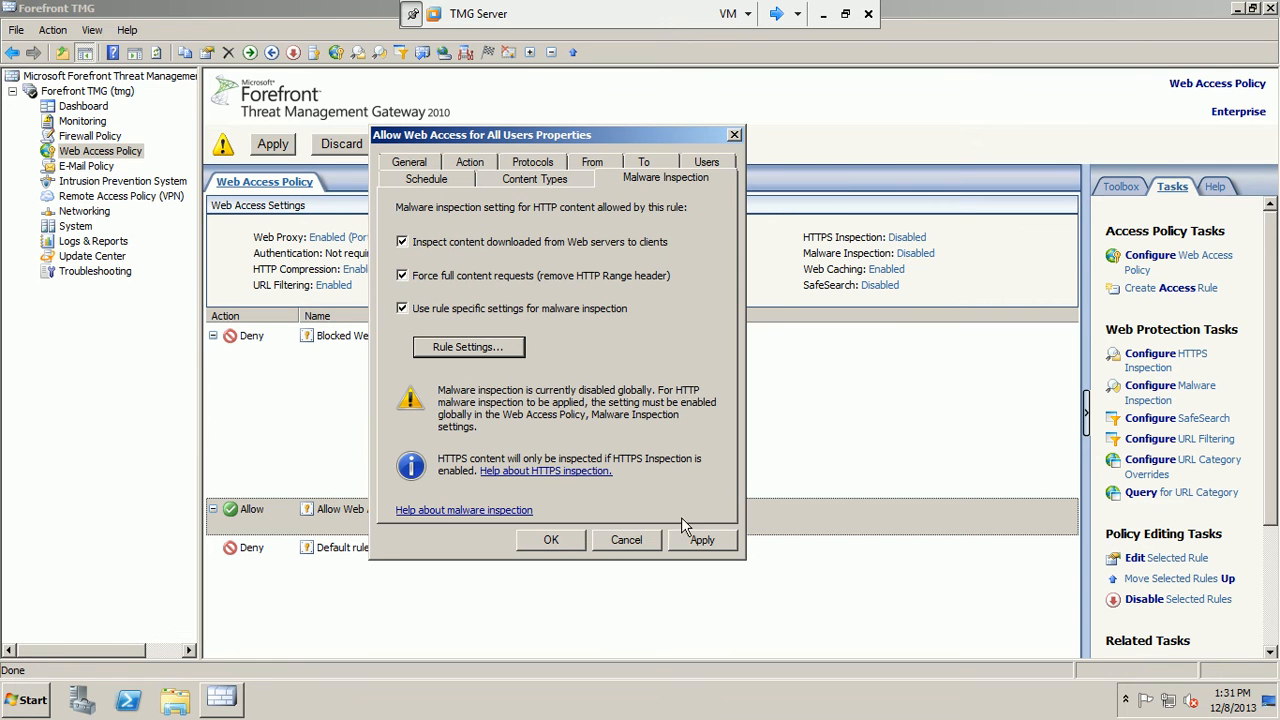
{"action": "left_click", "coordinate": [443, 316]}
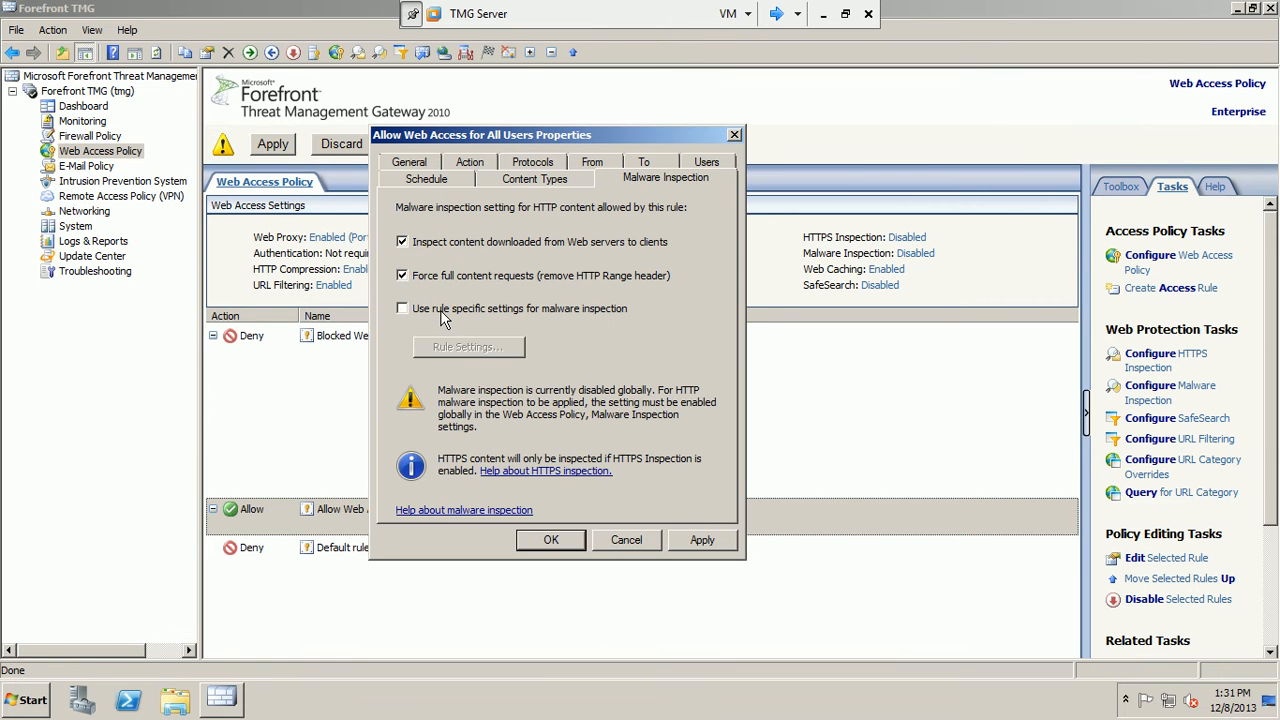
Accept the allow rule's properties and save the changes to the TMG configuration without a change description.
{"action": "left_click", "coordinate": [686, 532]}
{"action": "left_click", "coordinate": [578, 543]}
{"action": "left_click", "coordinate": [272, 148]}
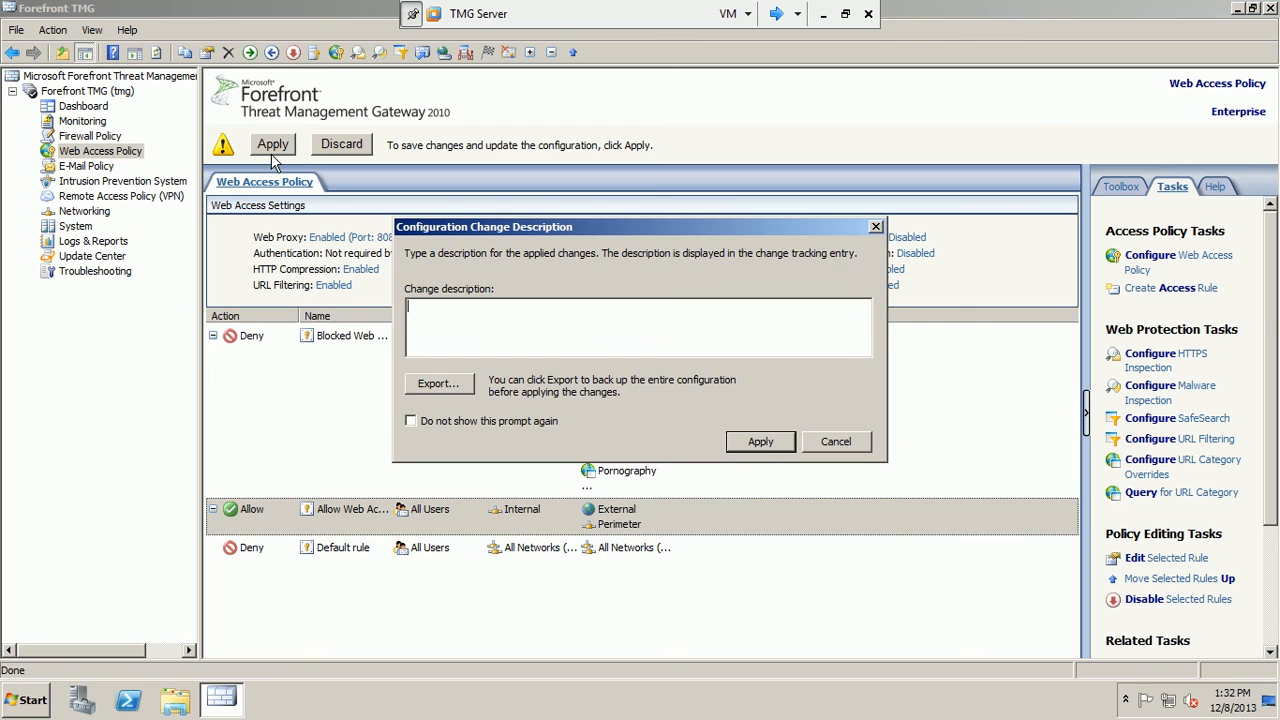
{"action": "left_click", "coordinate": [757, 445]}
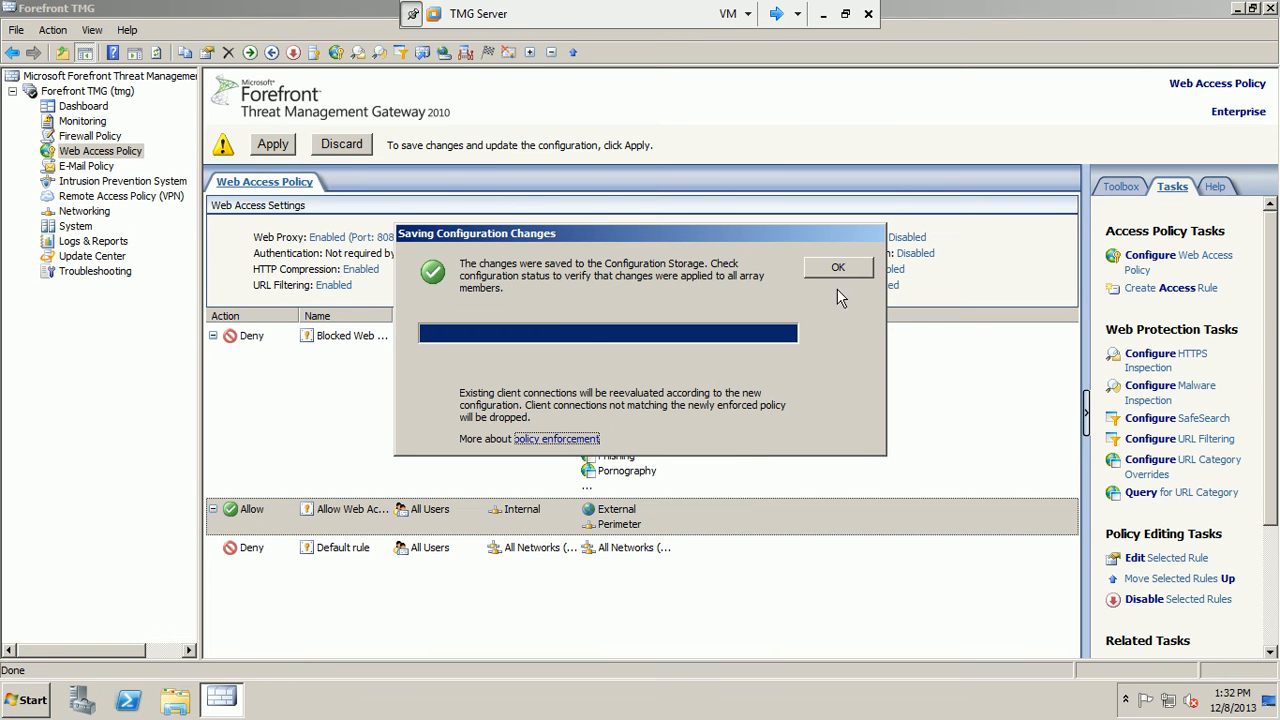
{"action": "left_click", "coordinate": [845, 274]}
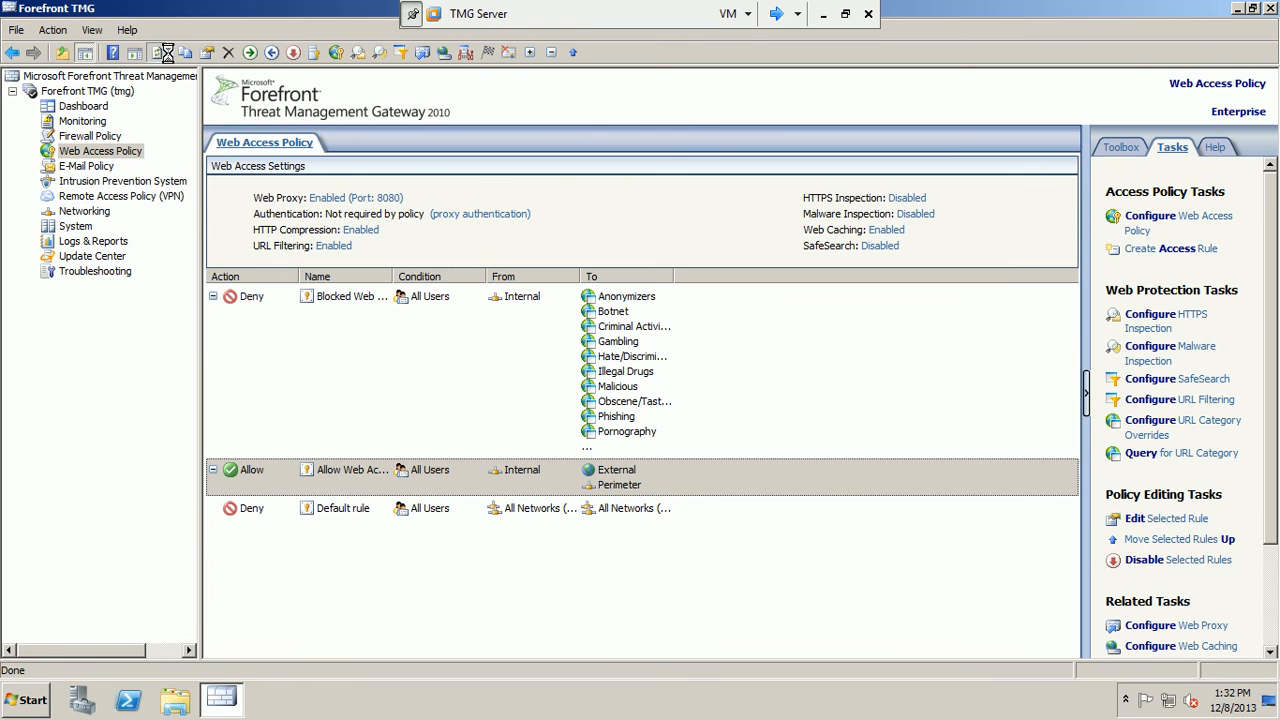
Switch to the Win7 virtual machine, reload the arabia.msn.com page, and close Internet Explorer.
{"action": "left_click", "coordinate": [776, 16]}
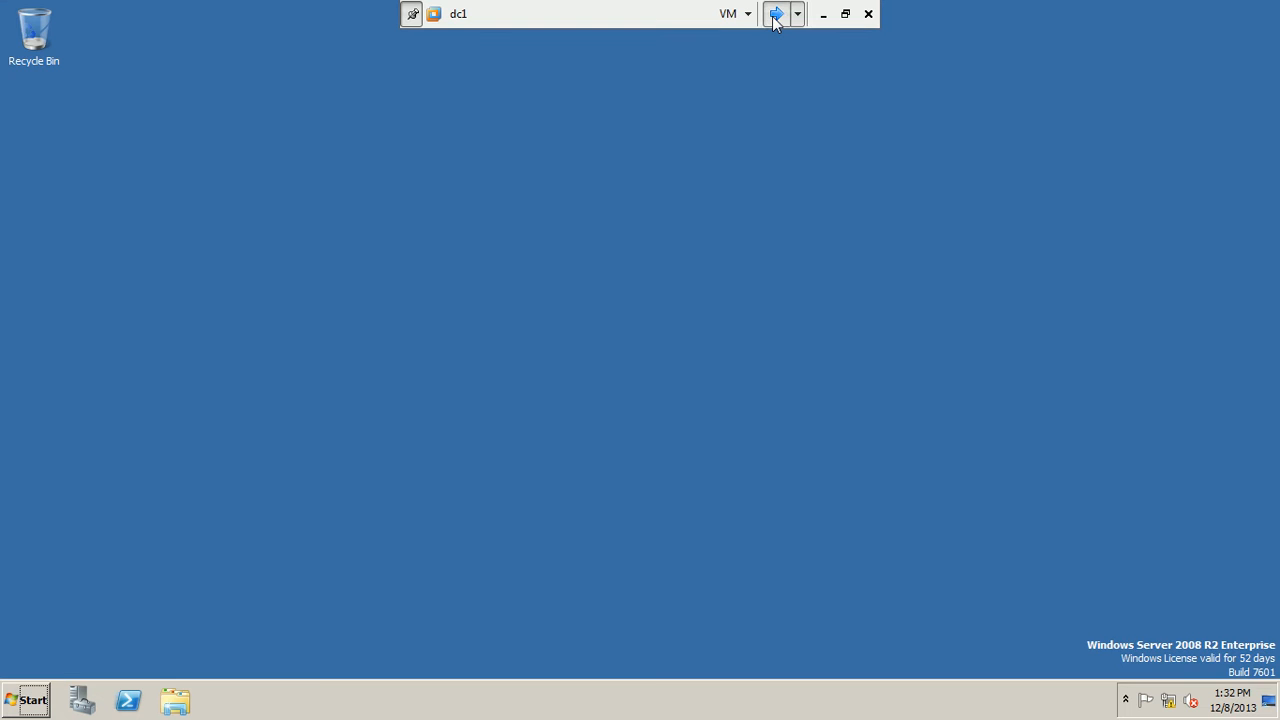
{"action": "left_click", "coordinate": [776, 16]}
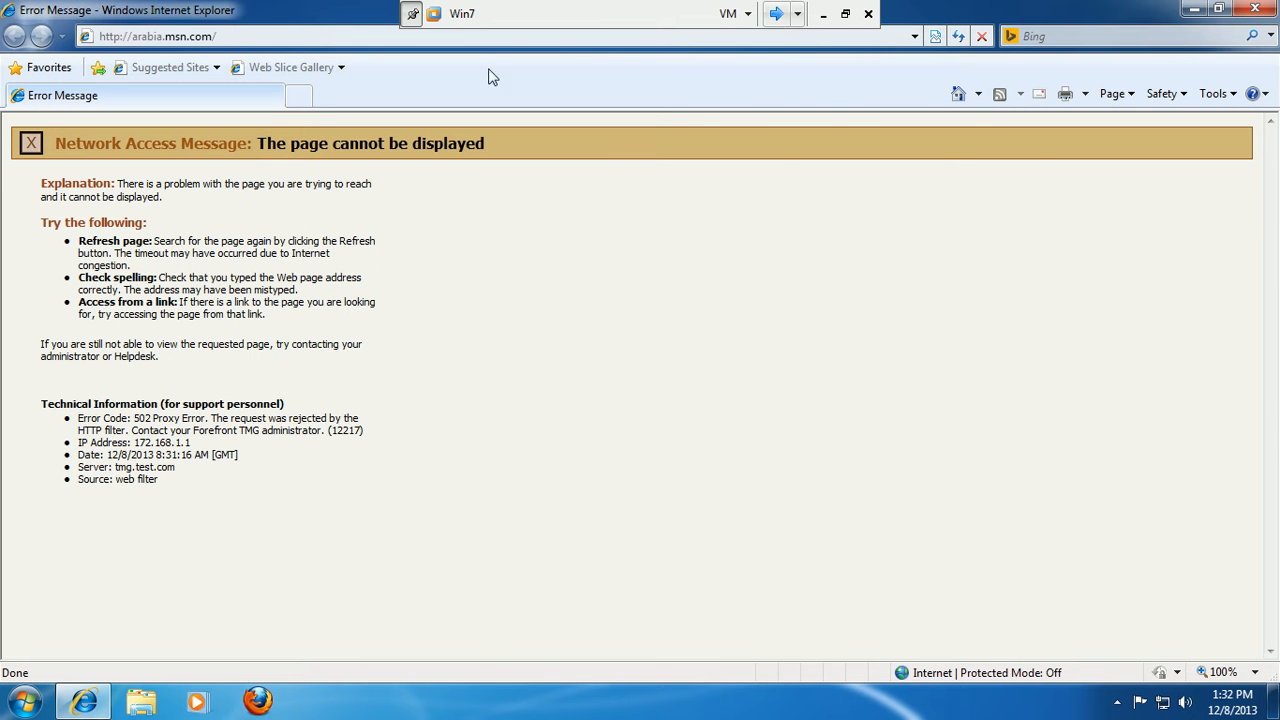
{"action": "left_click", "coordinate": [962, 38]}
{"action": "left_click", "coordinate": [1272, 8]}
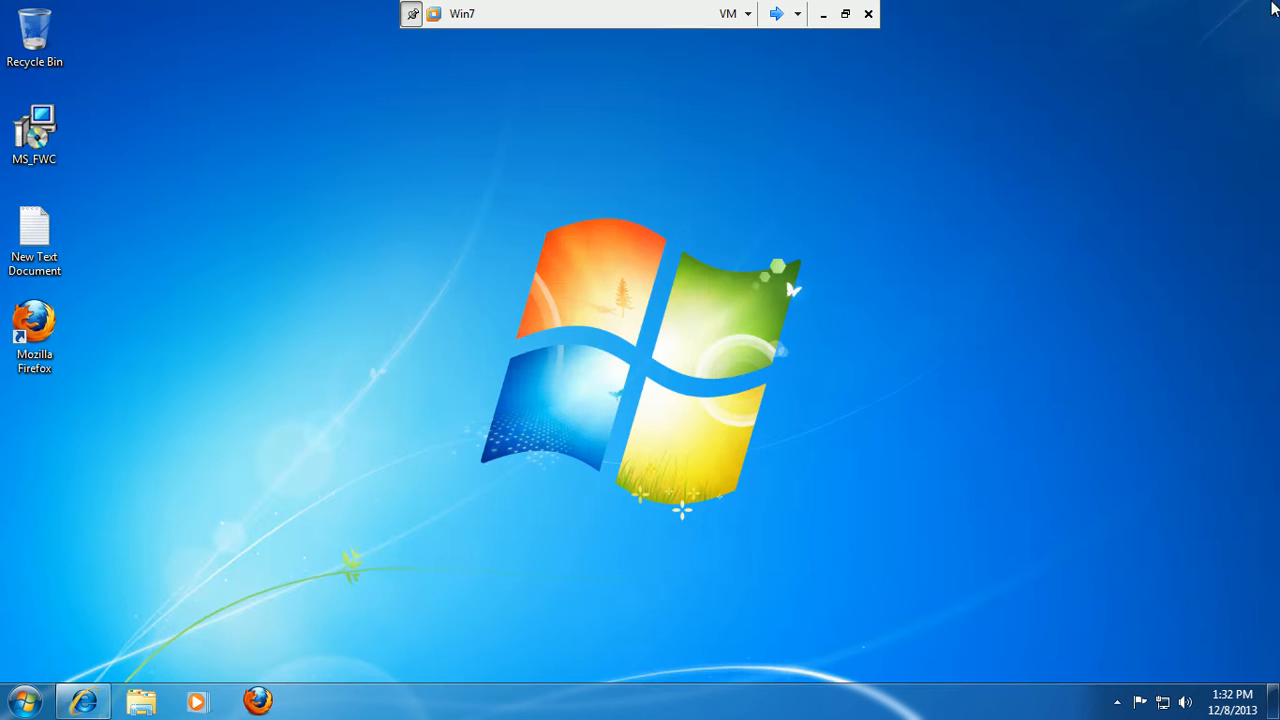
Open Firefox on the Win7 client, accept it as the default browser, and search Google for hotmail.
{"action": "left_click", "coordinate": [257, 701]}
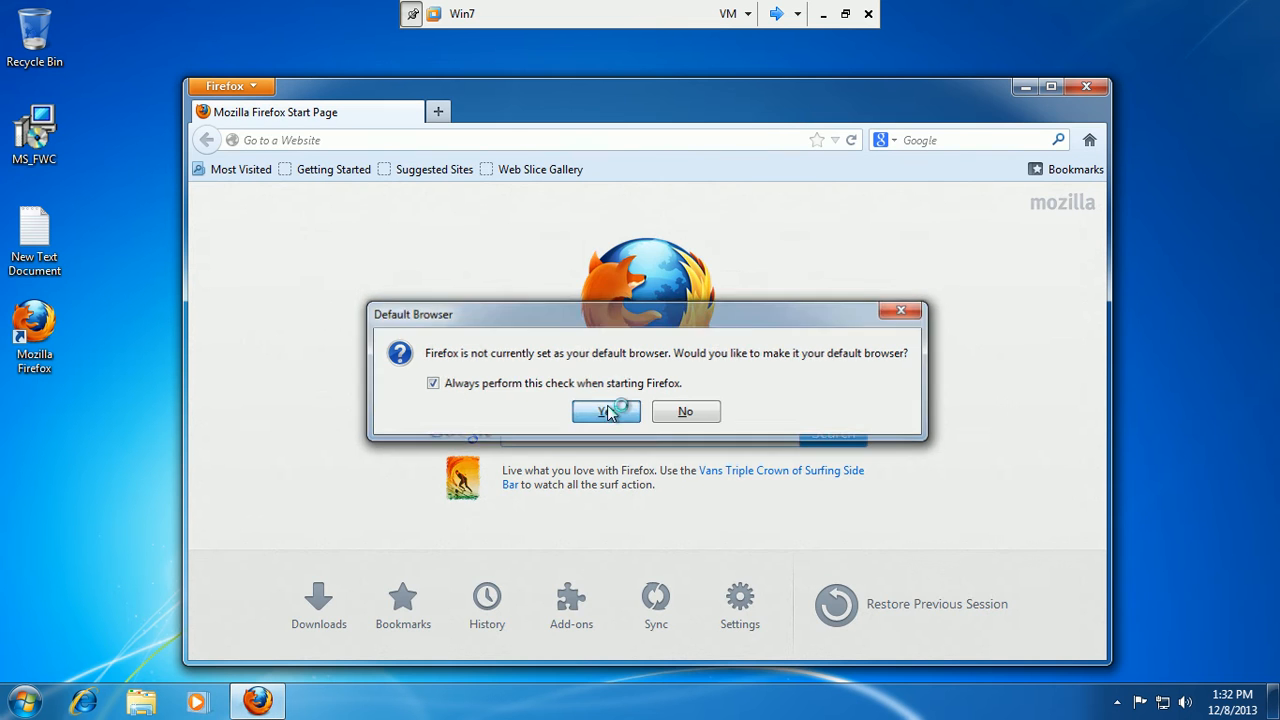
{"action": "left_click", "coordinate": [606, 412]}
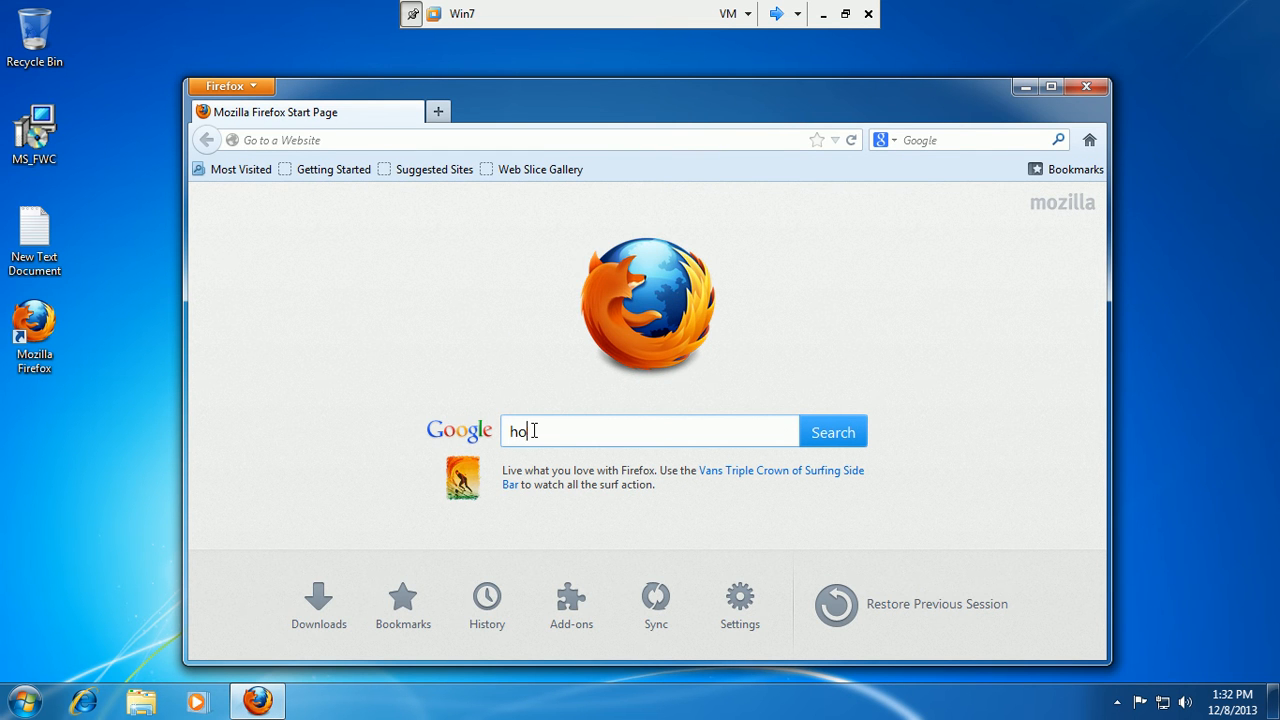
{"action": "key", "text": "Return"}
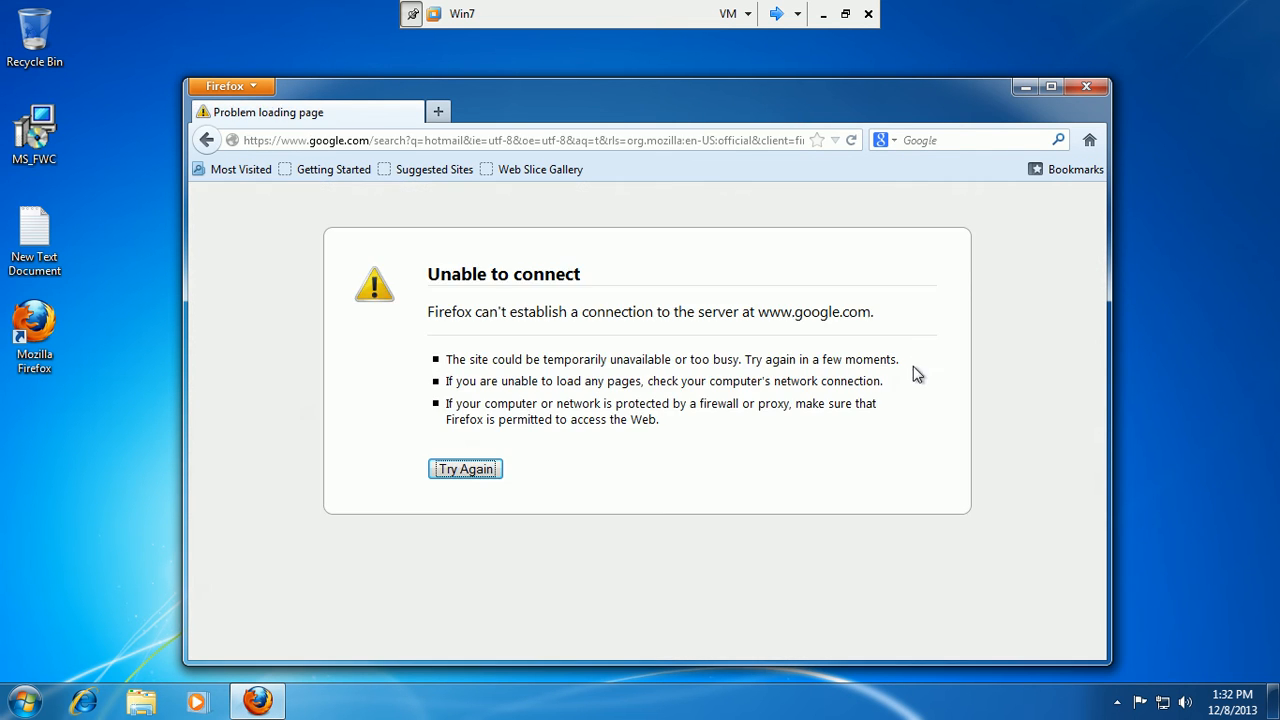
Load hotmail.com in Firefox, close the browser, and switch to the TMG Server virtual machine.
{"action": "left_click", "coordinate": [483, 145]}
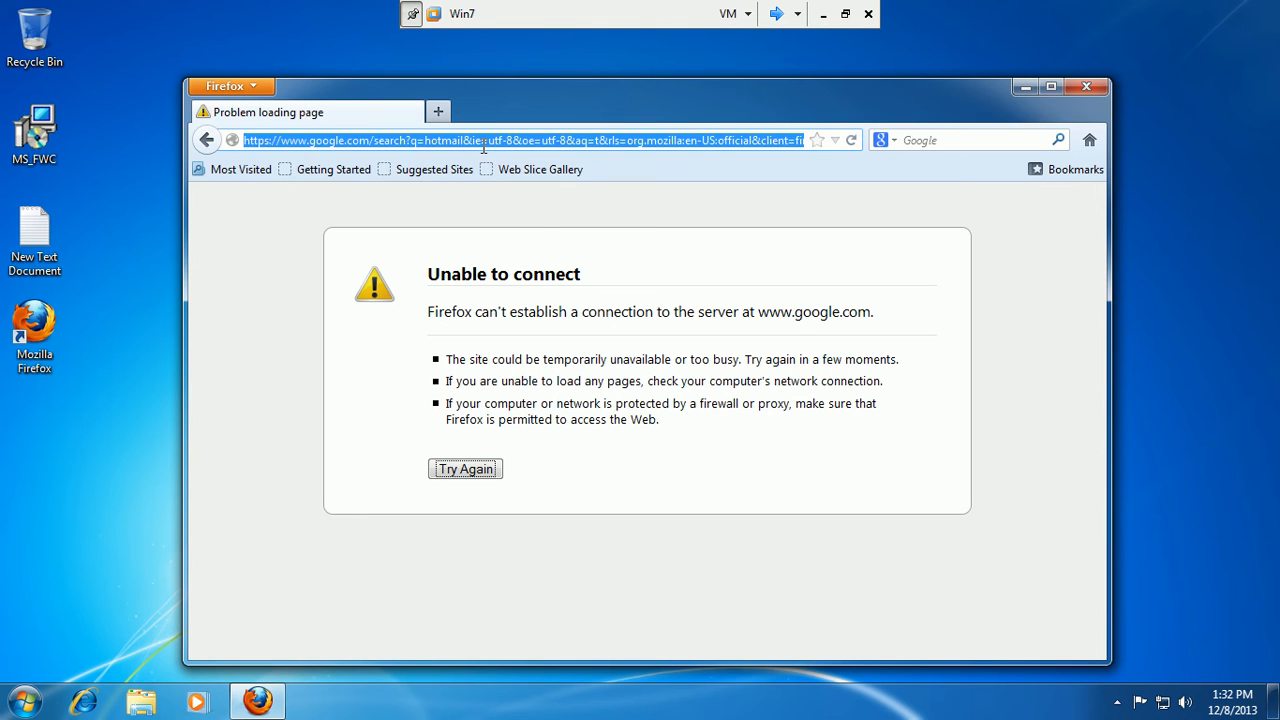
{"action": "type", "text": "hotmail.com"}
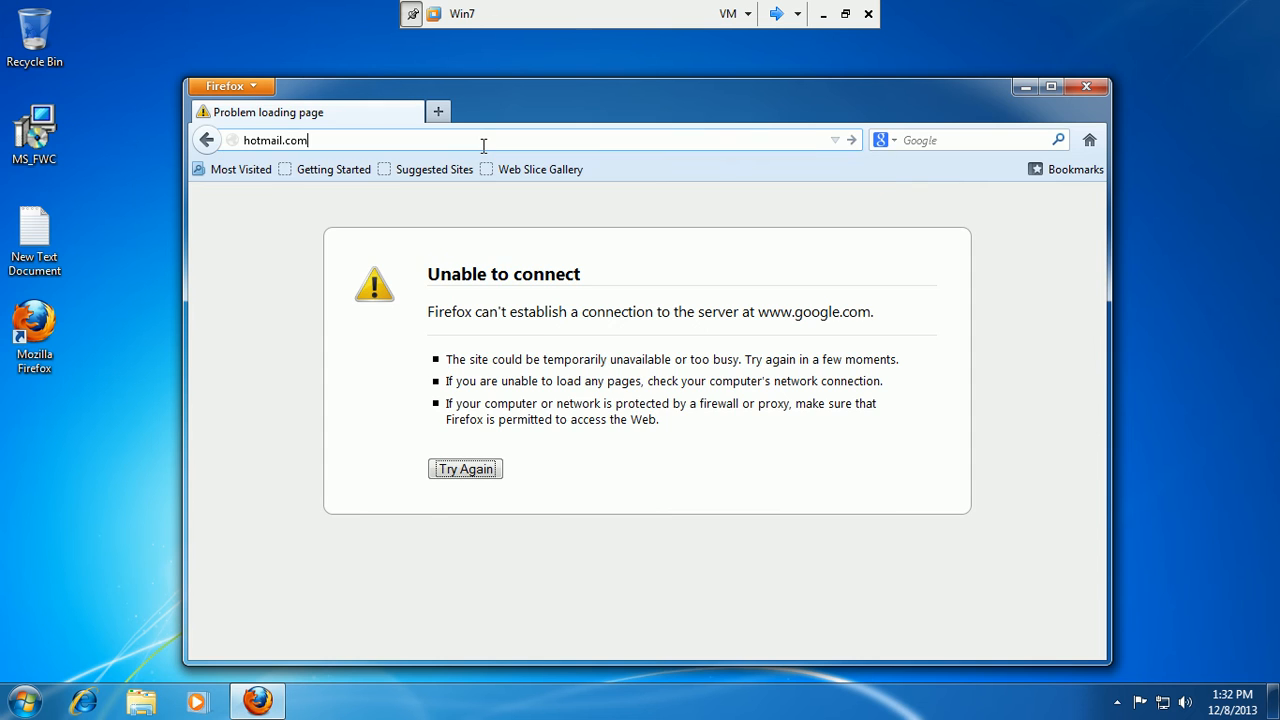
{"action": "key", "text": "Return"}
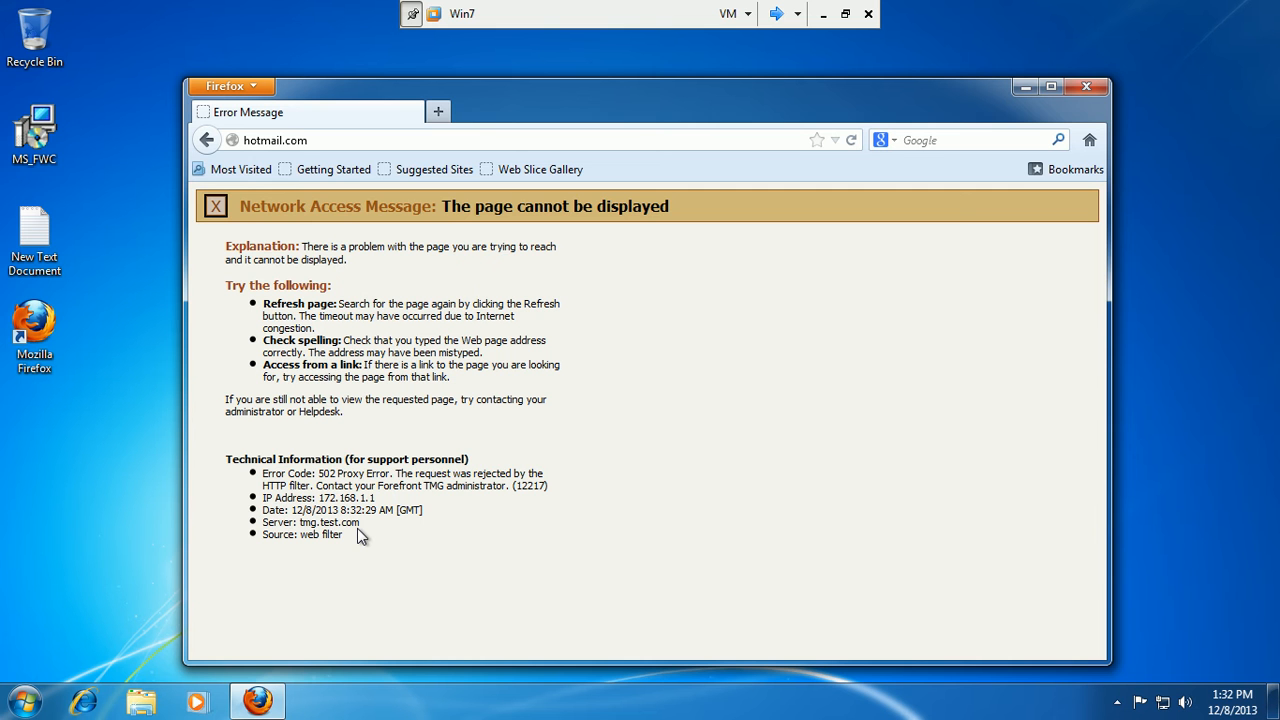
{"action": "left_click", "coordinate": [1073, 93]}
{"action": "left_click", "coordinate": [776, 14]}
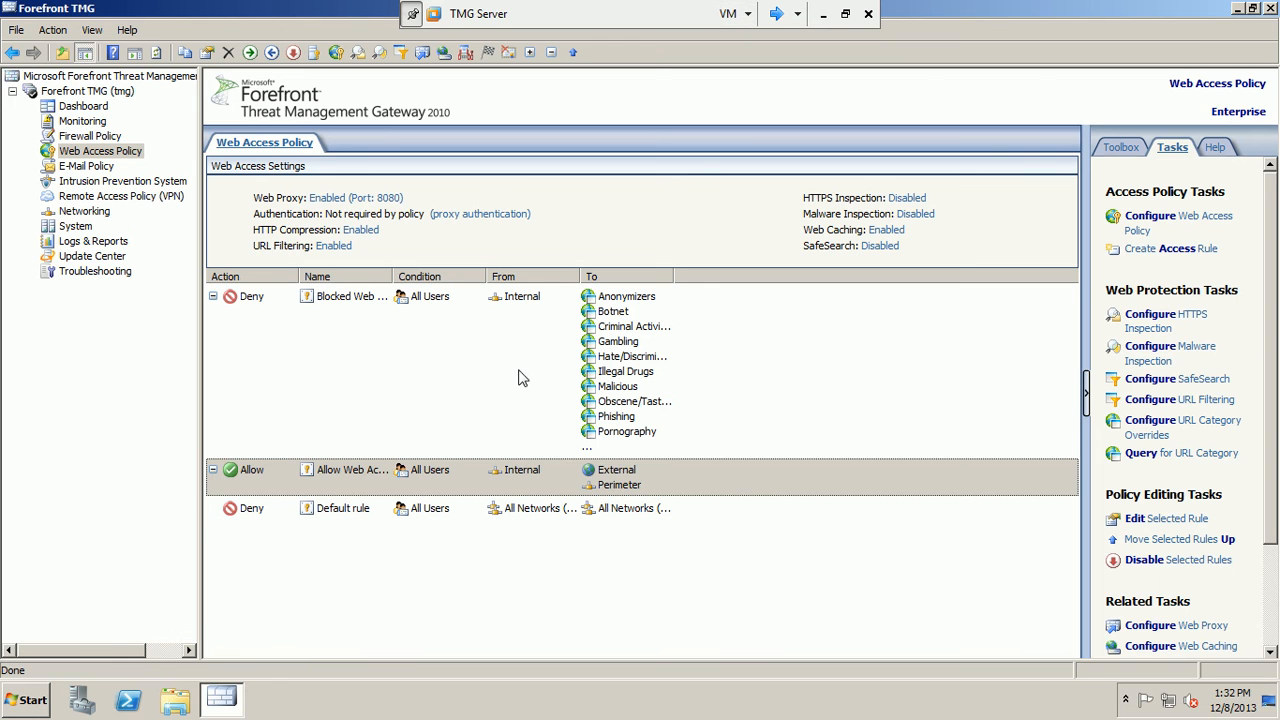
{"action": "left_click", "coordinate": [455, 484]}
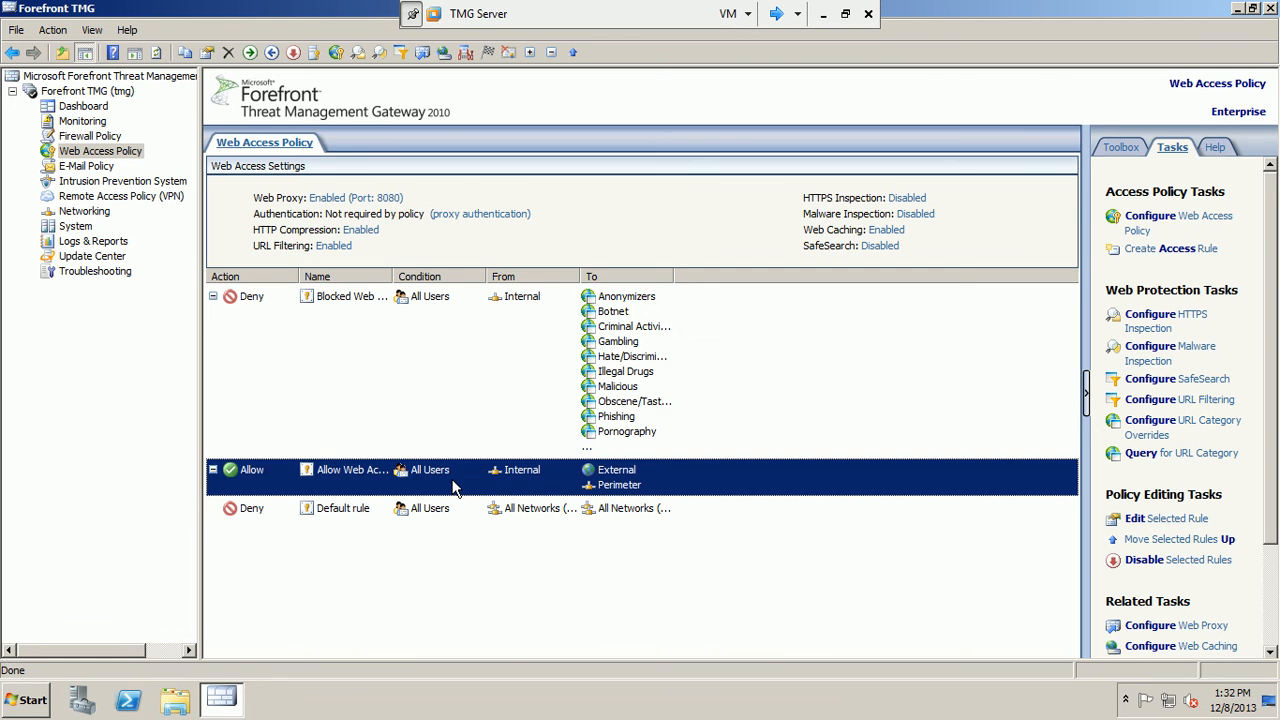
{"action": "right_click", "coordinate": [455, 487]}
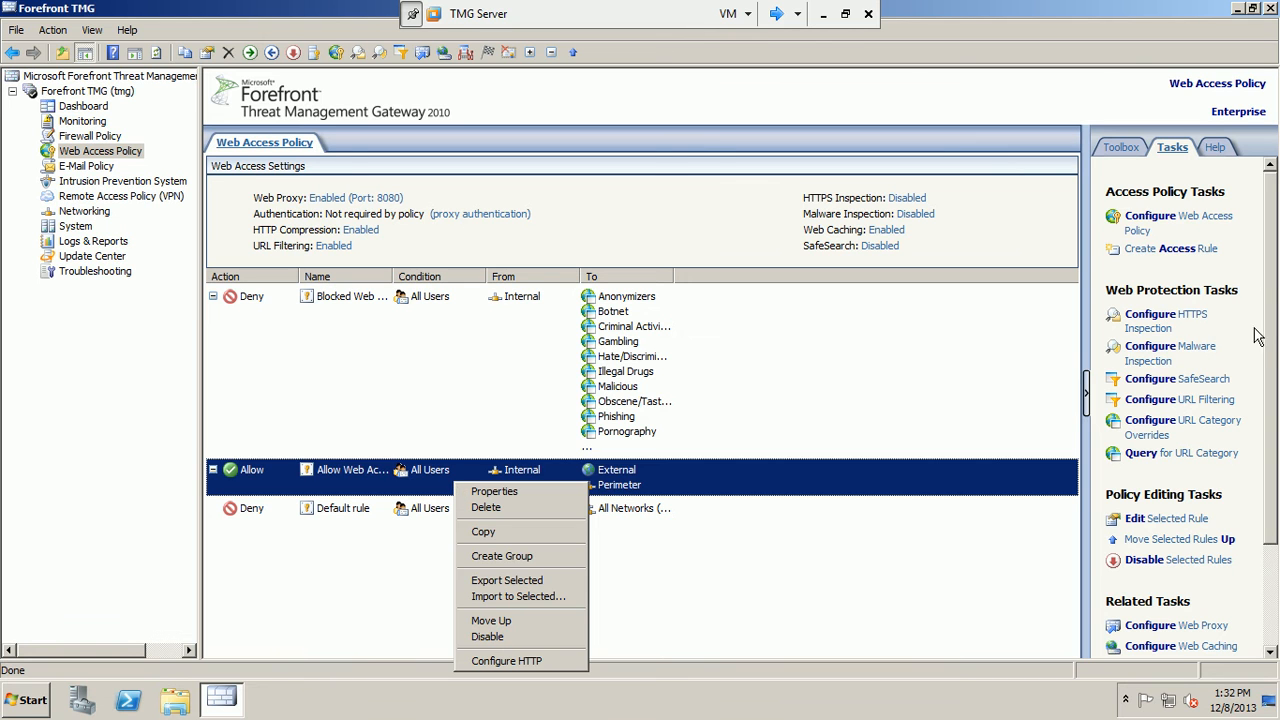
{"action": "left_click", "coordinate": [1165, 324]}
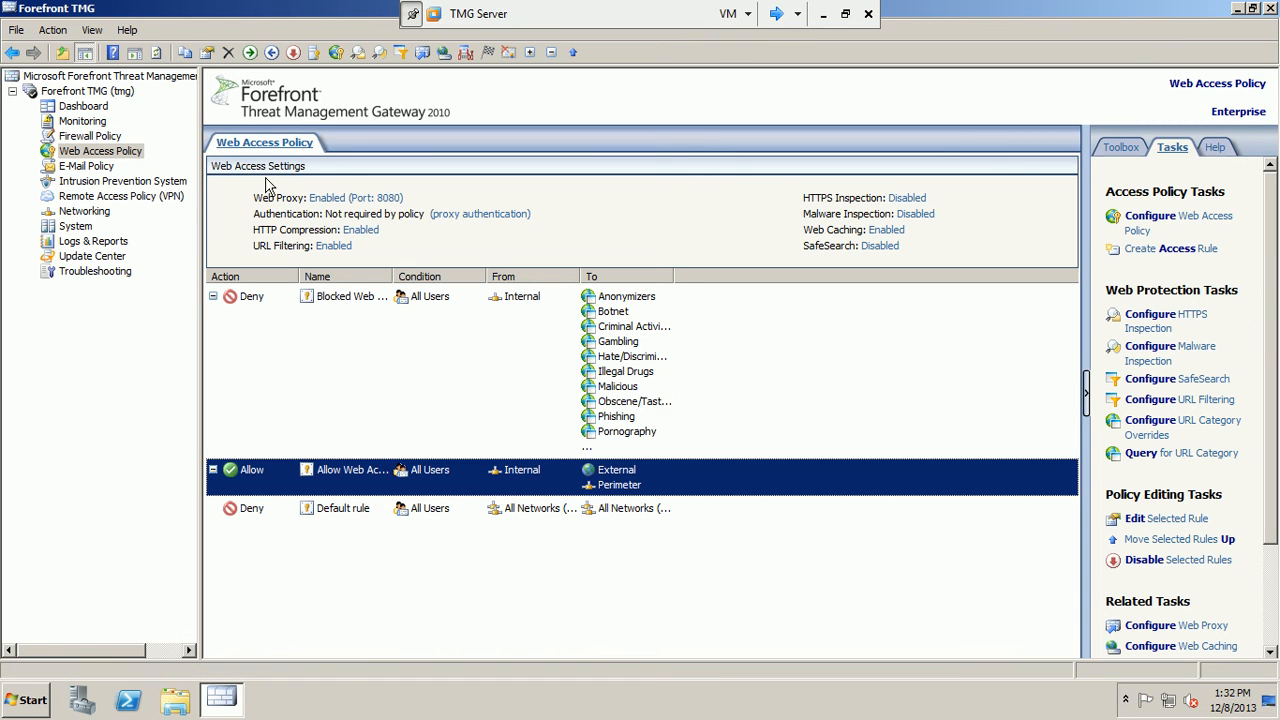
Disable the HTTP Filter in the system's web filters, save the change to the TMG configuration, and refresh the view.
{"action": "left_click", "coordinate": [78, 226]}
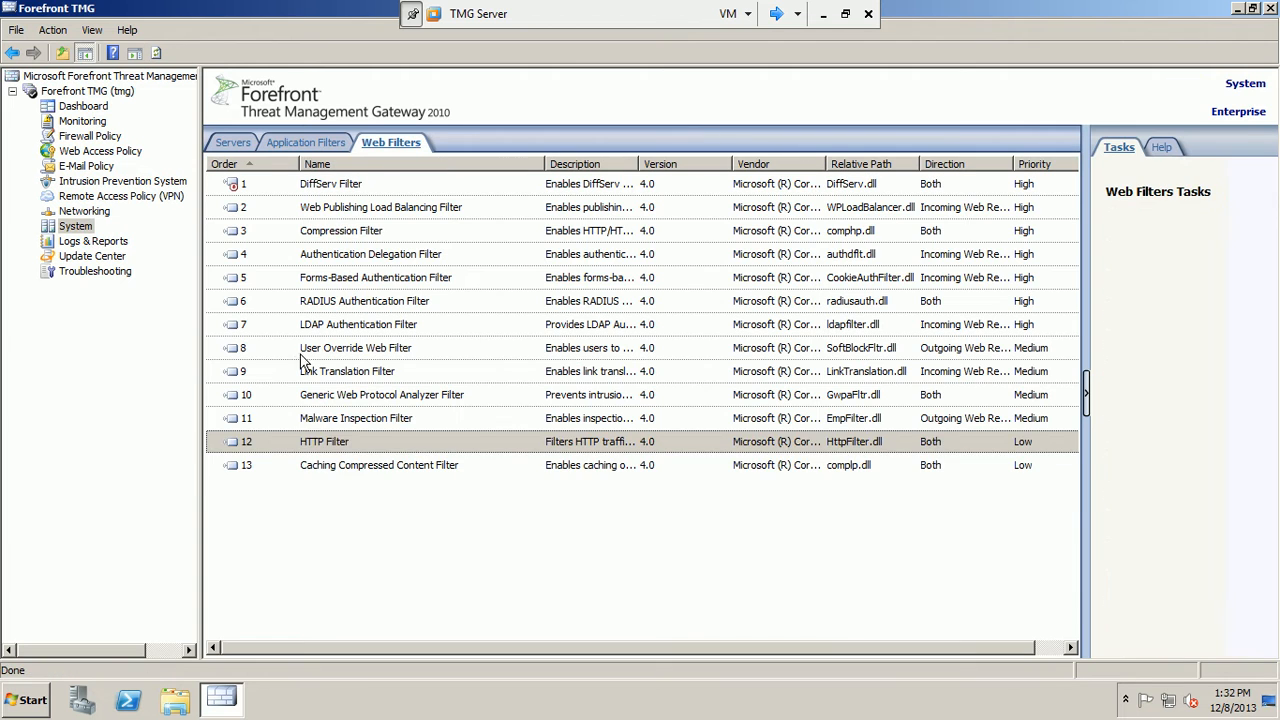
{"action": "right_click", "coordinate": [305, 444]}
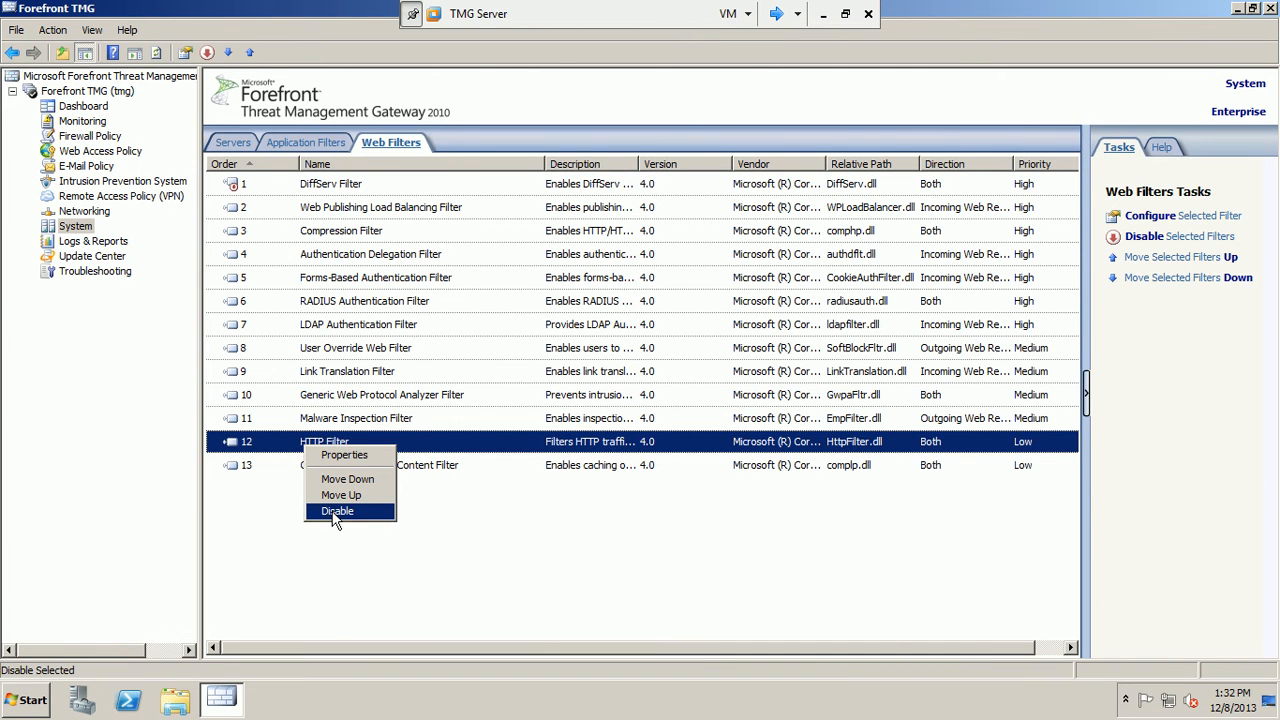
{"action": "left_click", "coordinate": [337, 511]}
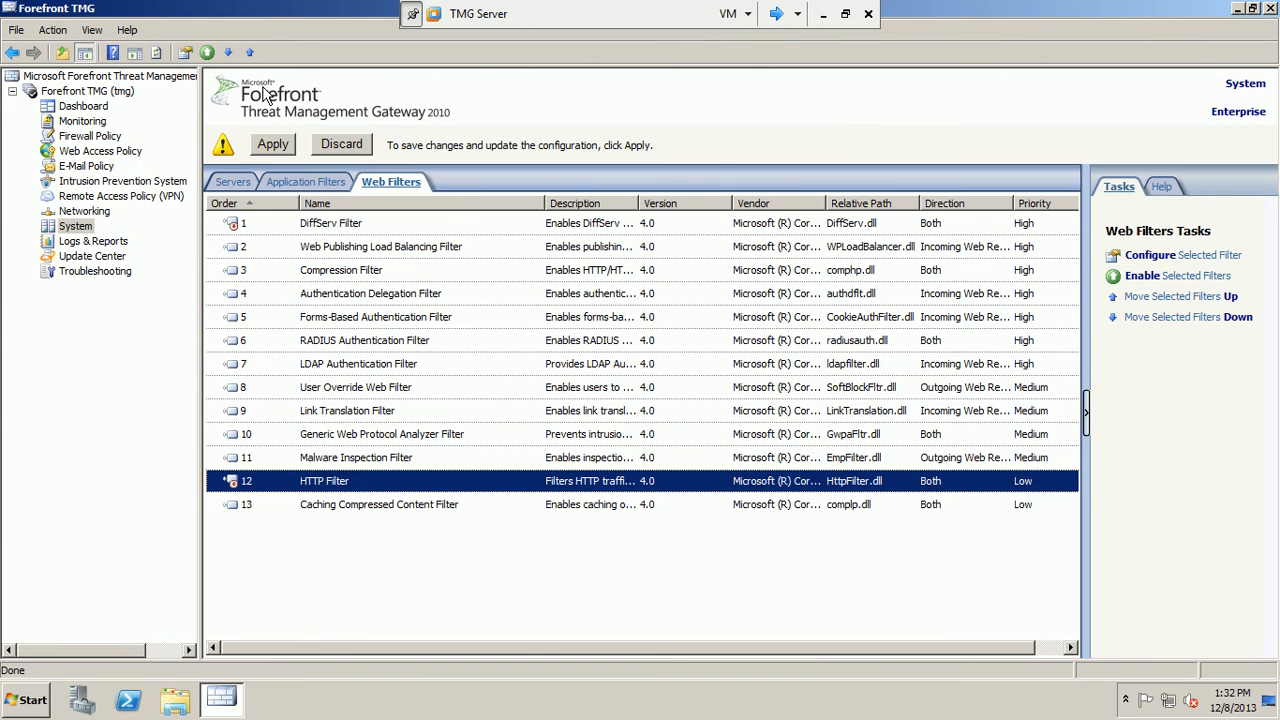
{"action": "left_click", "coordinate": [272, 145]}
{"action": "left_click", "coordinate": [783, 444]}
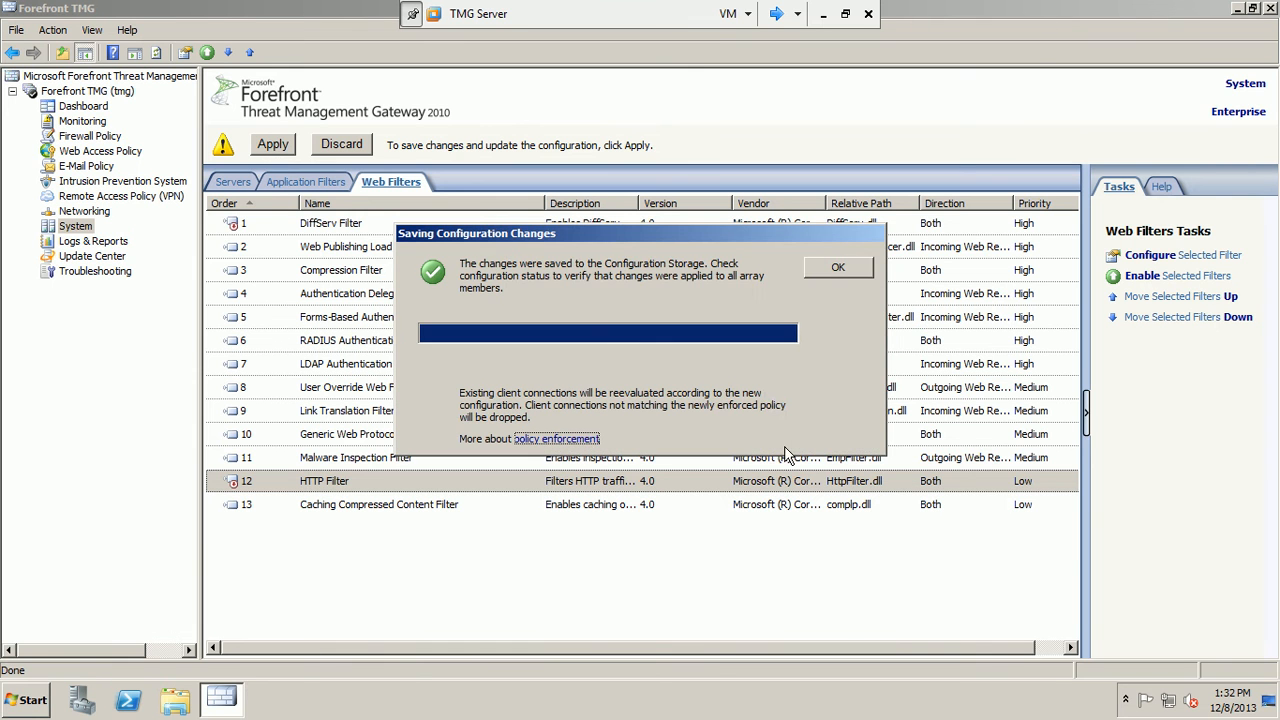
{"action": "left_click", "coordinate": [840, 269]}
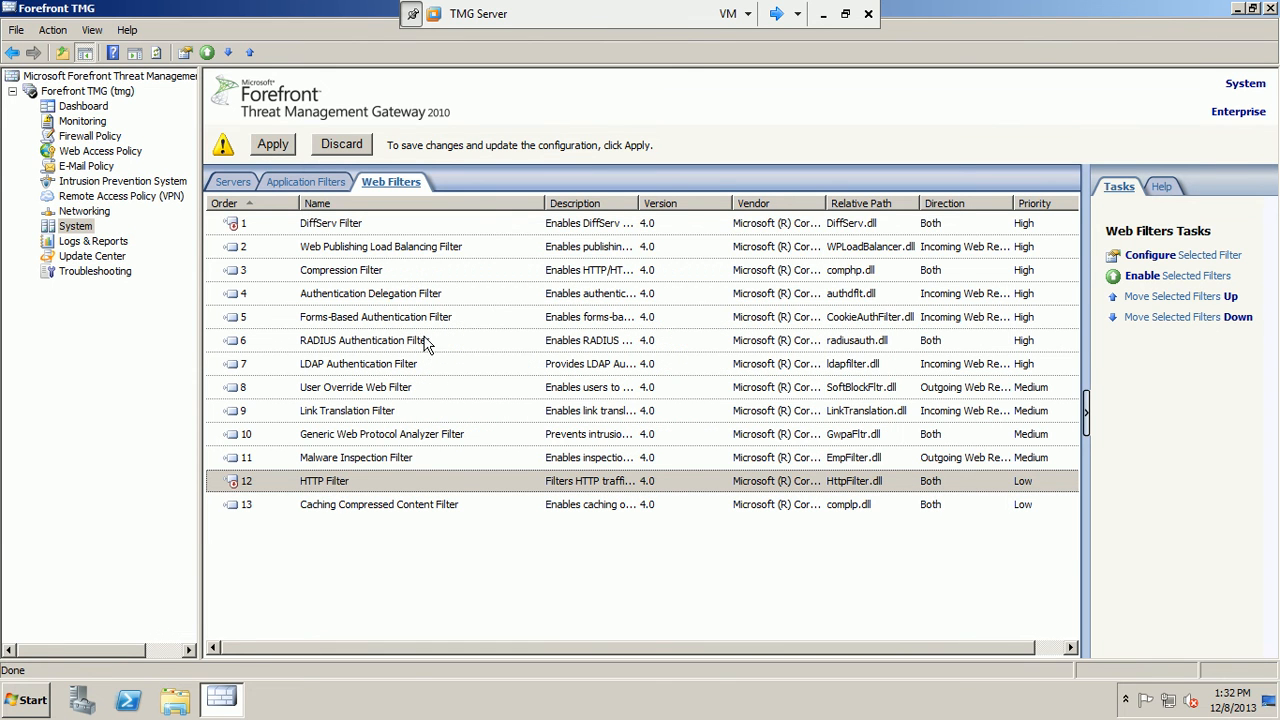
{"action": "left_click", "coordinate": [156, 52]}
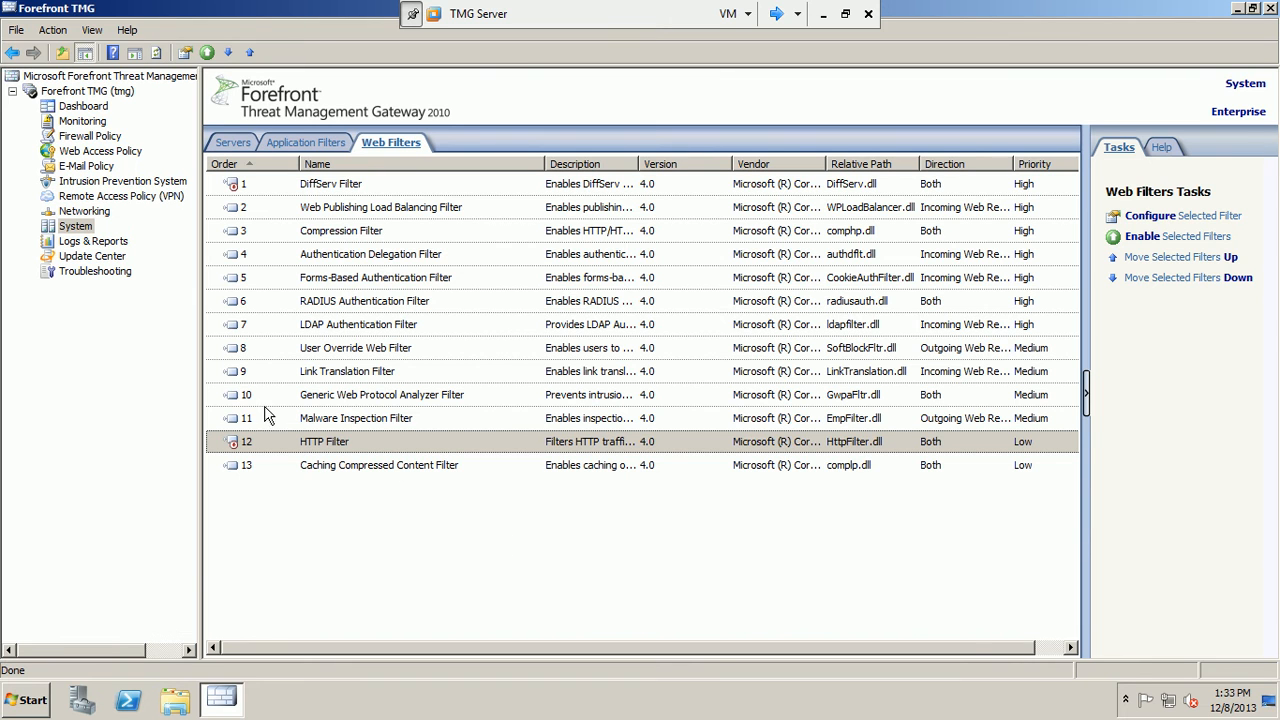
Switch to the Win7 virtual machine, open Internet Explorer as the default browser, and reload the arabia.msn.com page.
{"action": "left_click", "coordinate": [785, 12]}
{"action": "left_click", "coordinate": [785, 12]}
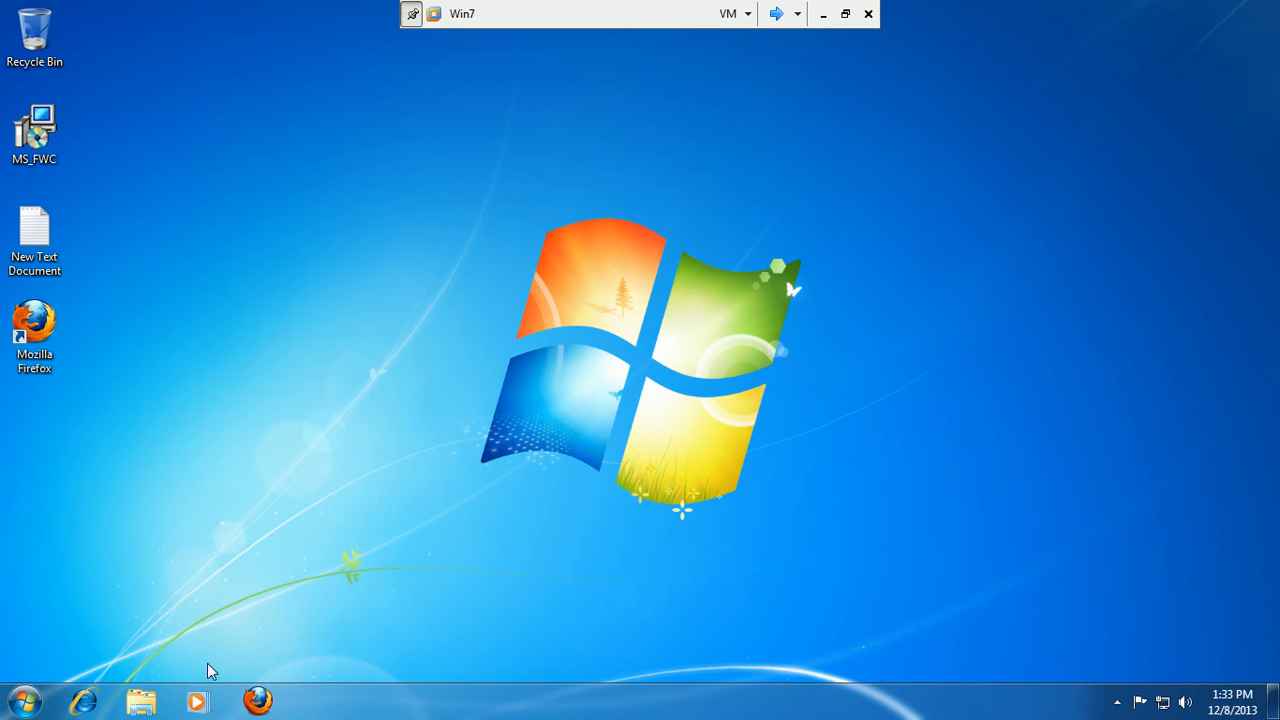
{"action": "left_click", "coordinate": [83, 702]}
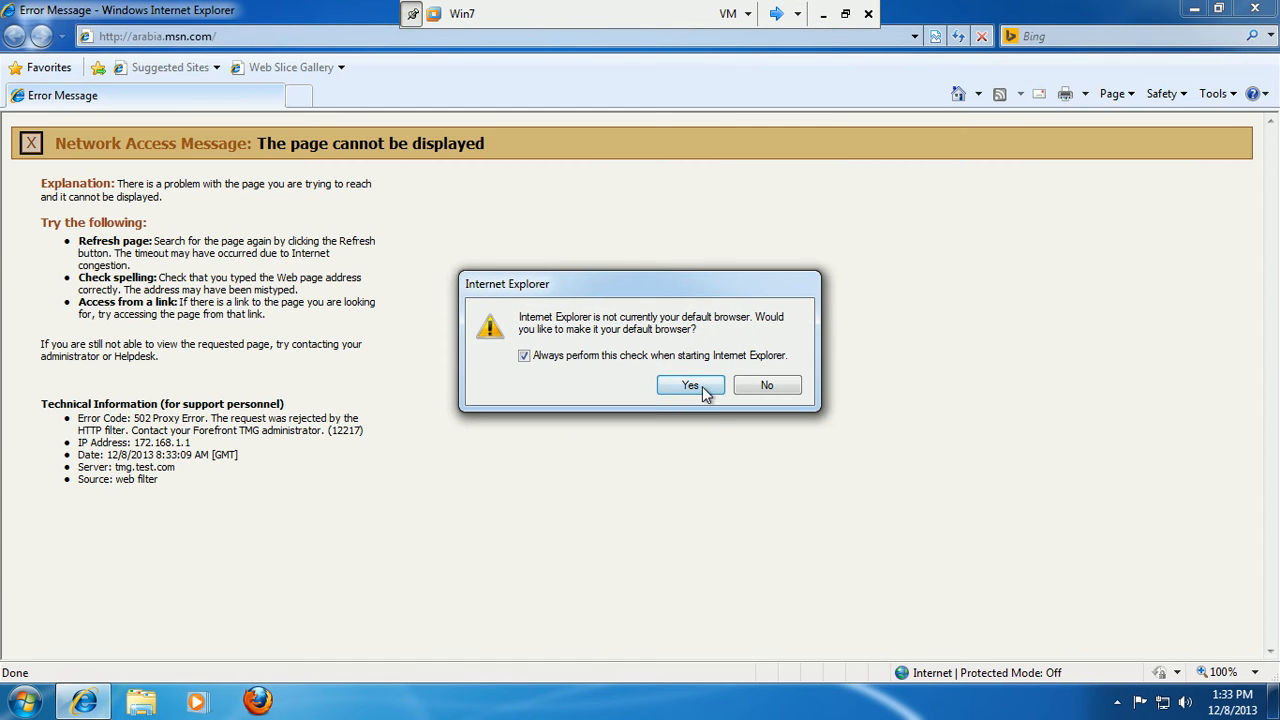
{"action": "left_click", "coordinate": [700, 386]}
{"action": "left_click", "coordinate": [960, 36]}
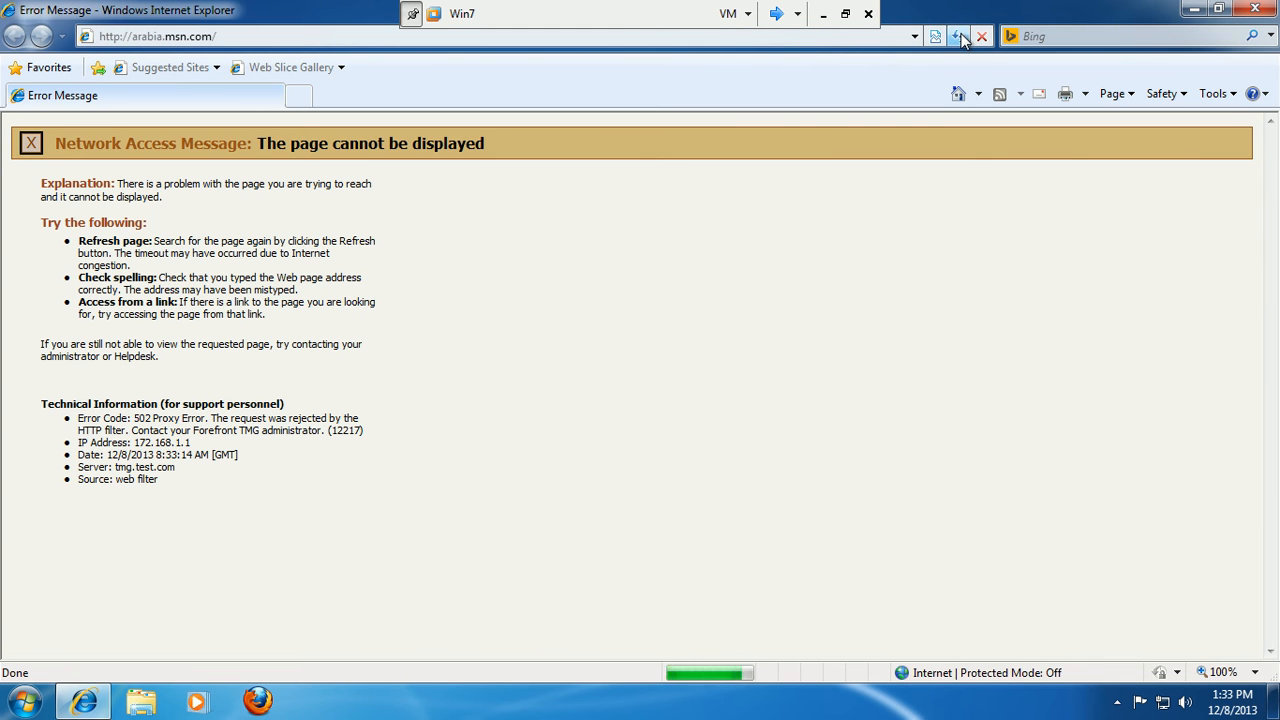
Return to the TMG Server virtual machine and examine the monitoring alerts, widening the Alert column to read the full names.
{"action": "left_click", "coordinate": [777, 13]}
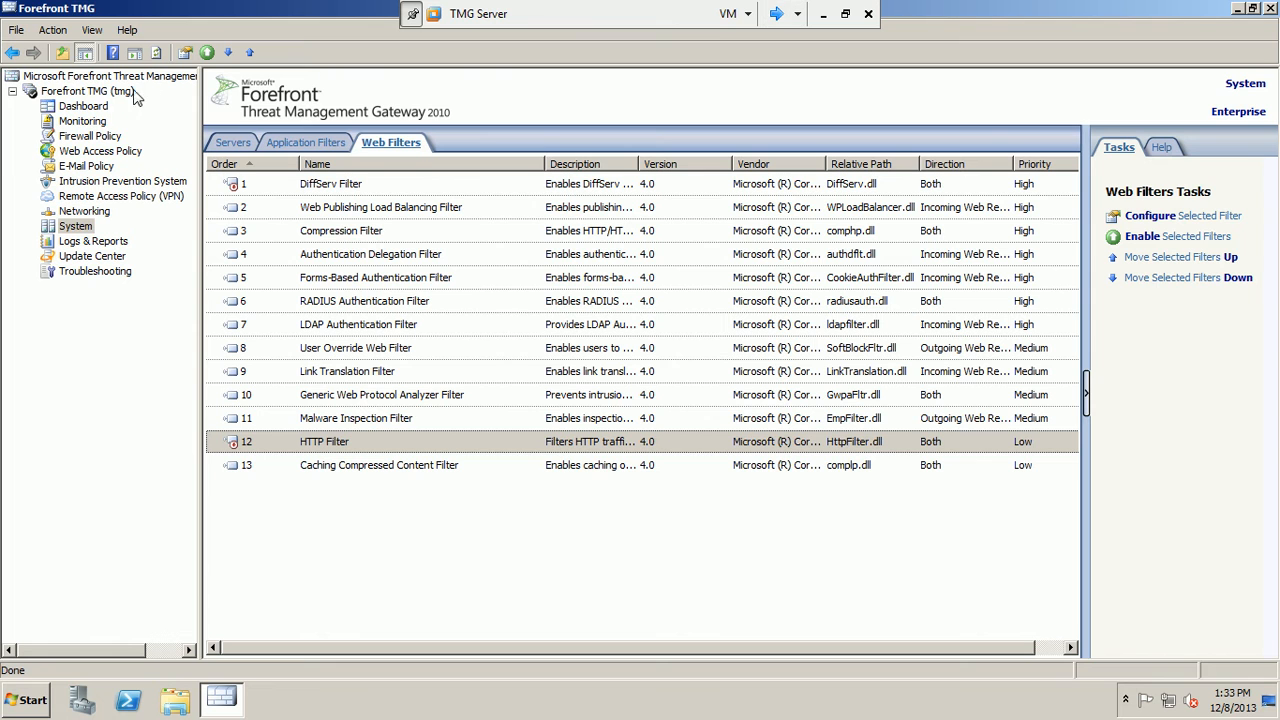
{"action": "left_click", "coordinate": [84, 121]}
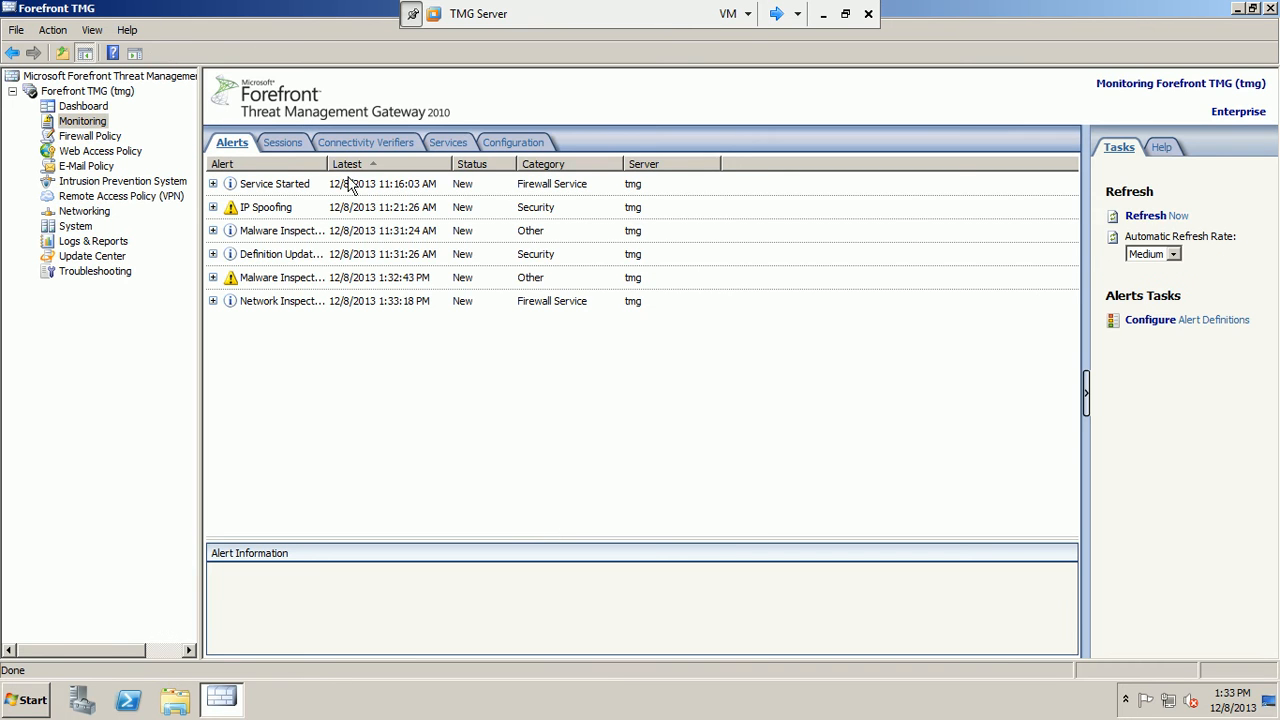
{"action": "left_click_drag", "start_coordinate": [417, 172], "coordinate": [455, 165]}
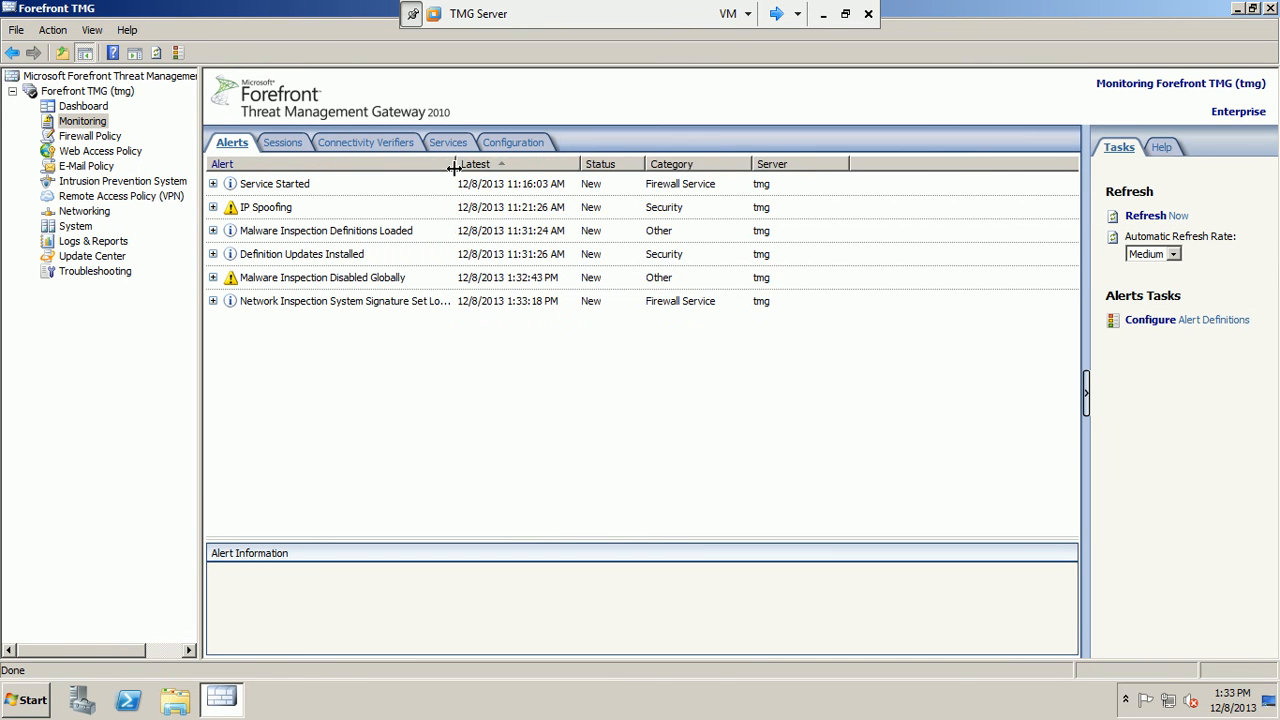
Examine the monitored client sessions with the task pane hidden and the Client Host Name column widened, leaving the session filter undefined.
{"action": "left_click", "coordinate": [283, 143]}
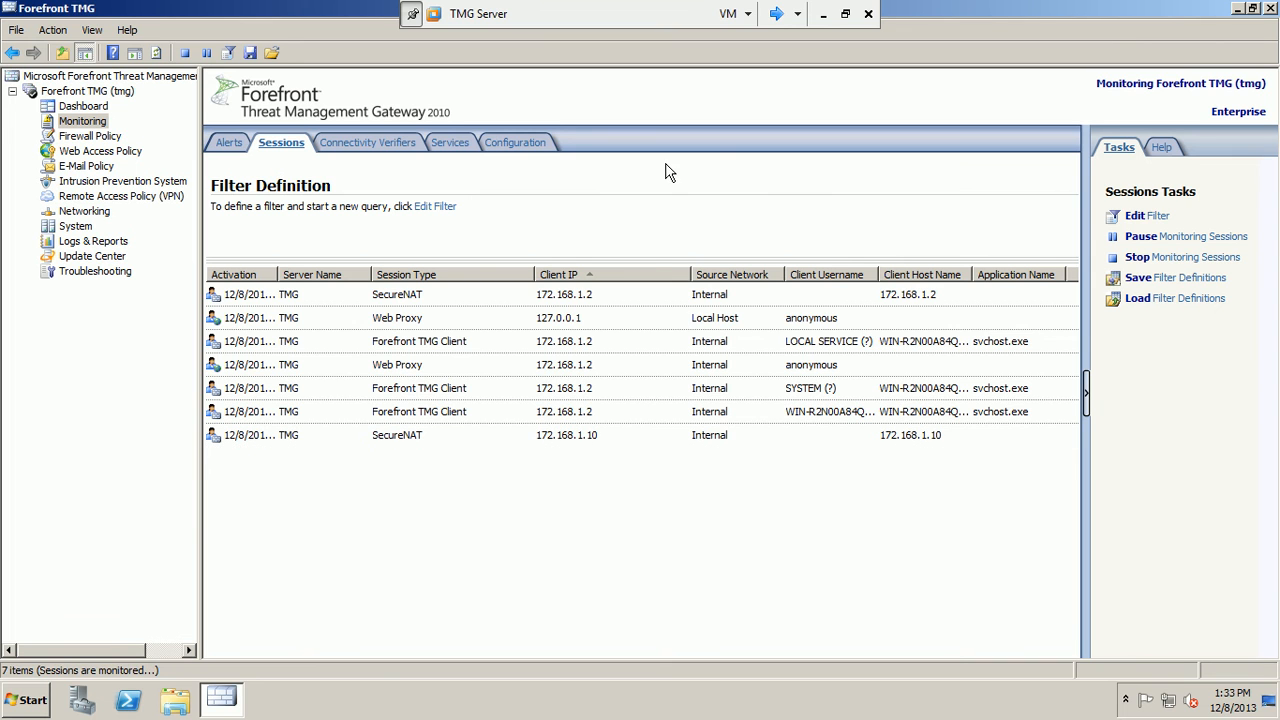
{"action": "left_click", "coordinate": [1090, 393]}
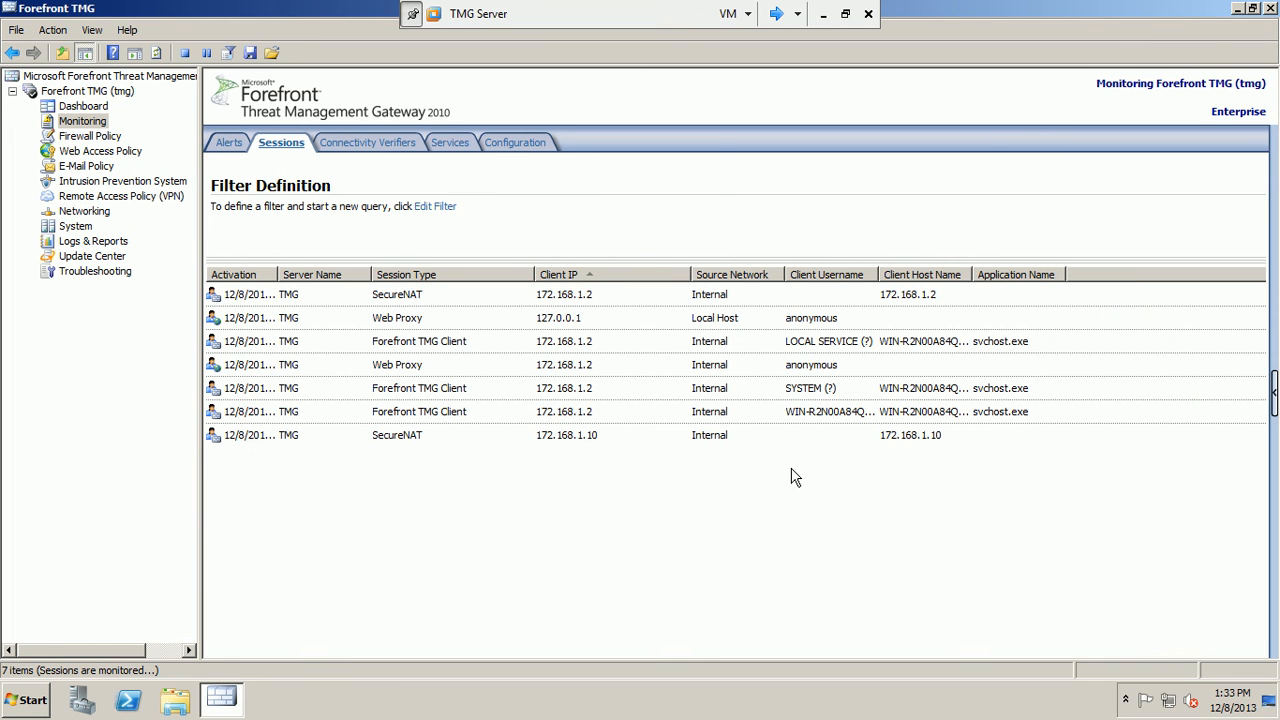
{"action": "left_click", "coordinate": [444, 207]}
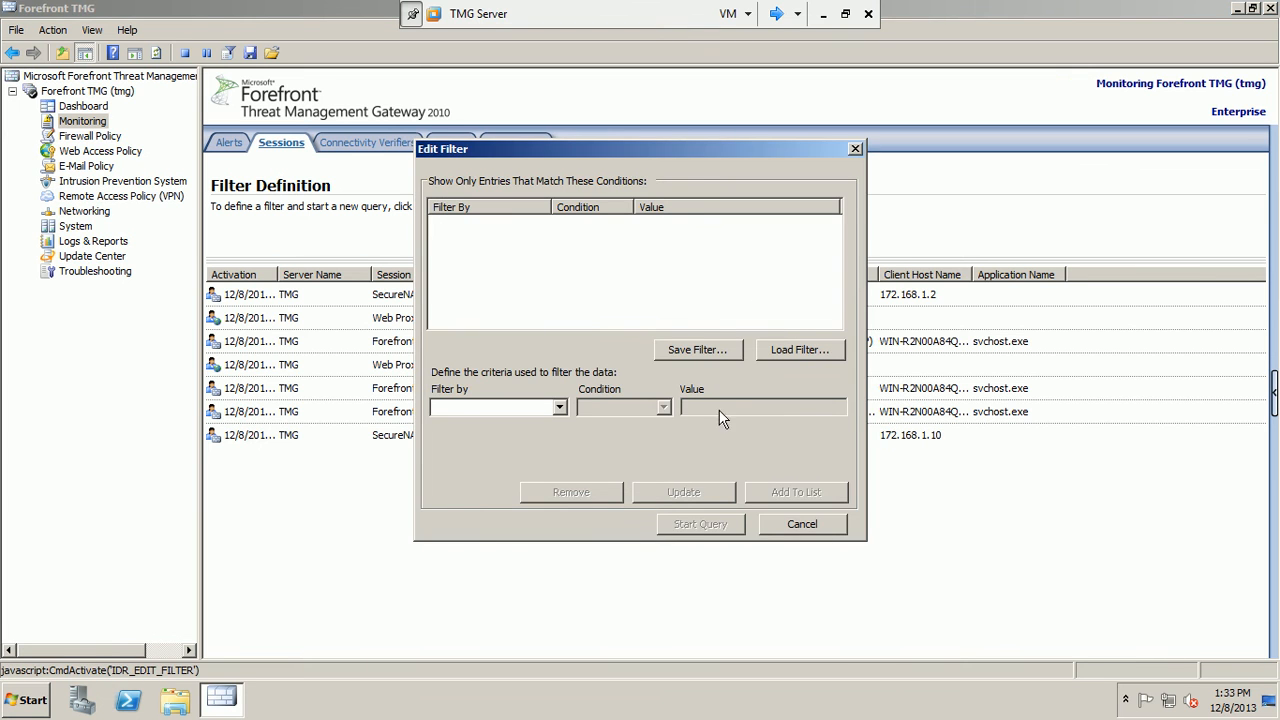
{"action": "left_click", "coordinate": [826, 524]}
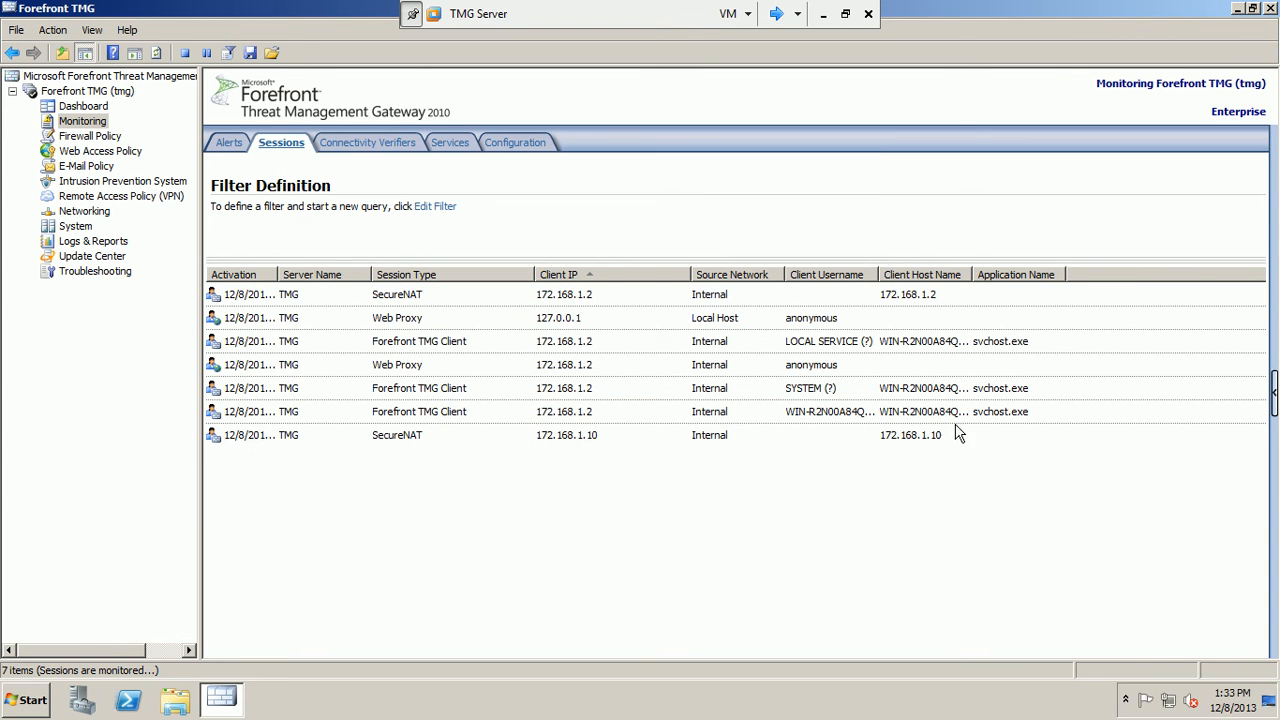
{"action": "double_click", "coordinate": [970, 277]}
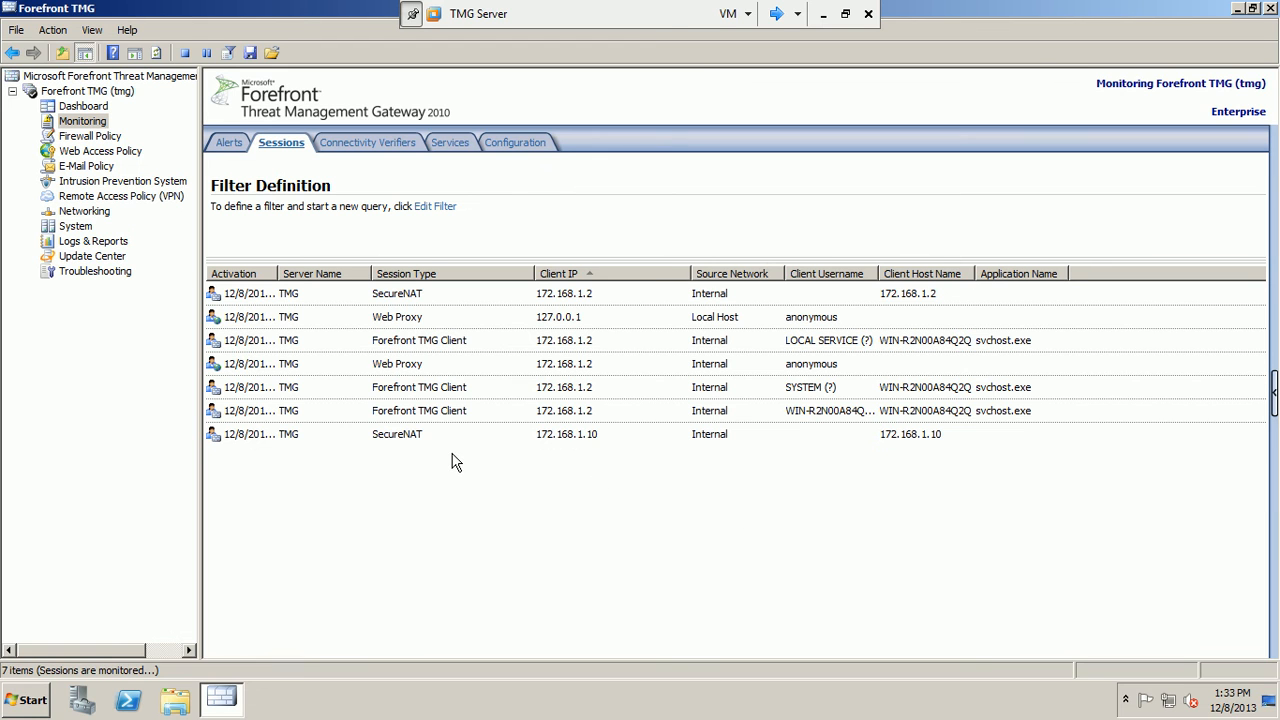
Switch to the Win7 virtual machine, reload arabia.msn.com in Internet Explorer, and check whether the page loads.
{"action": "left_click", "coordinate": [776, 13]}
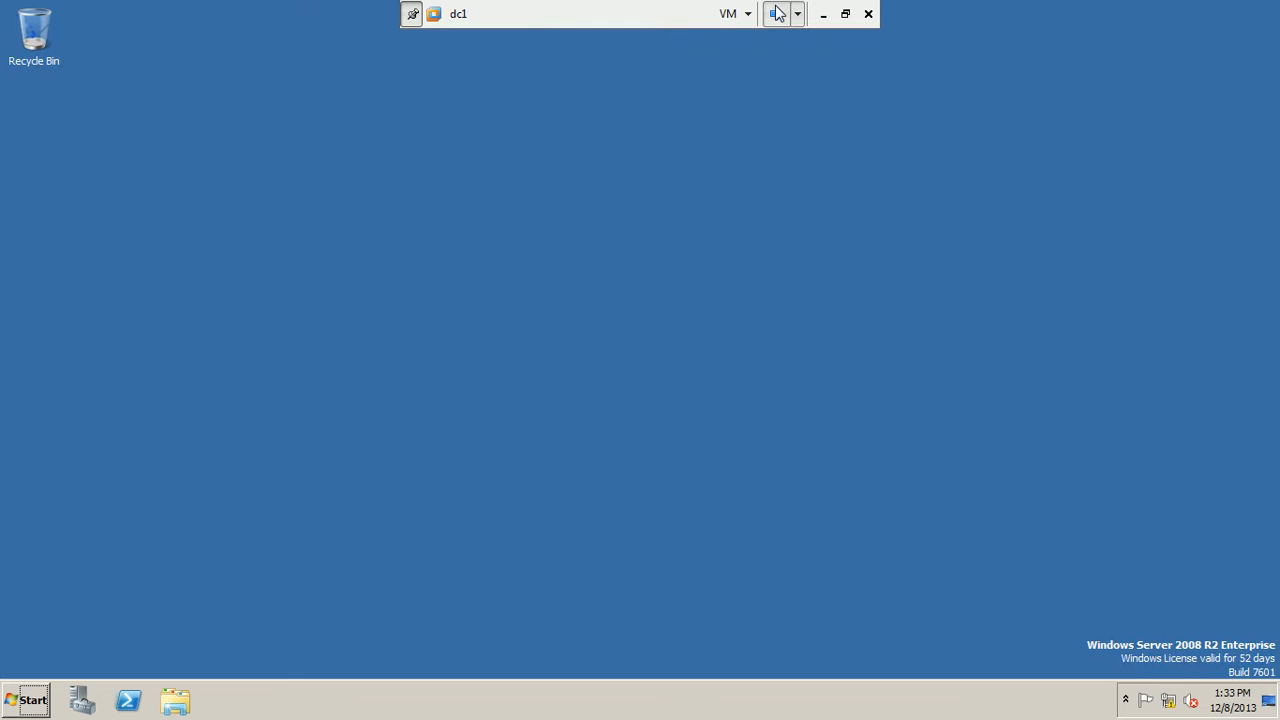
{"action": "left_click", "coordinate": [957, 44]}
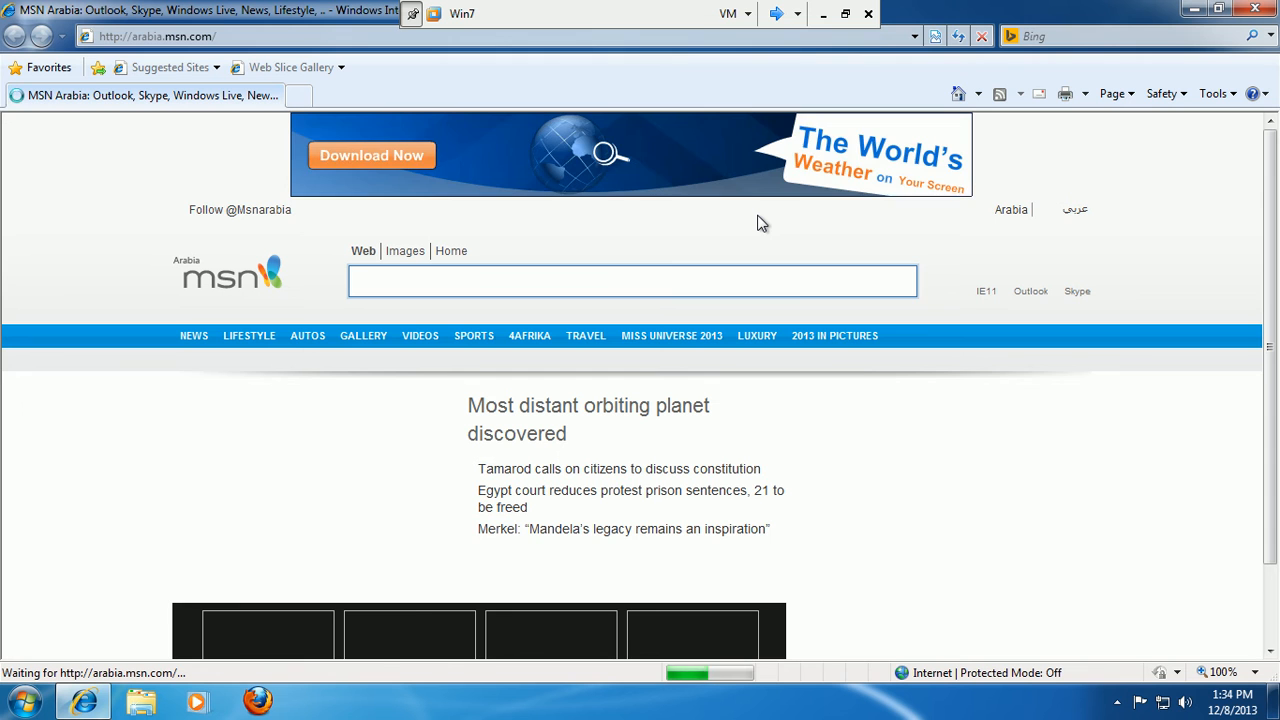
{"action": "left_click", "coordinate": [777, 14]}
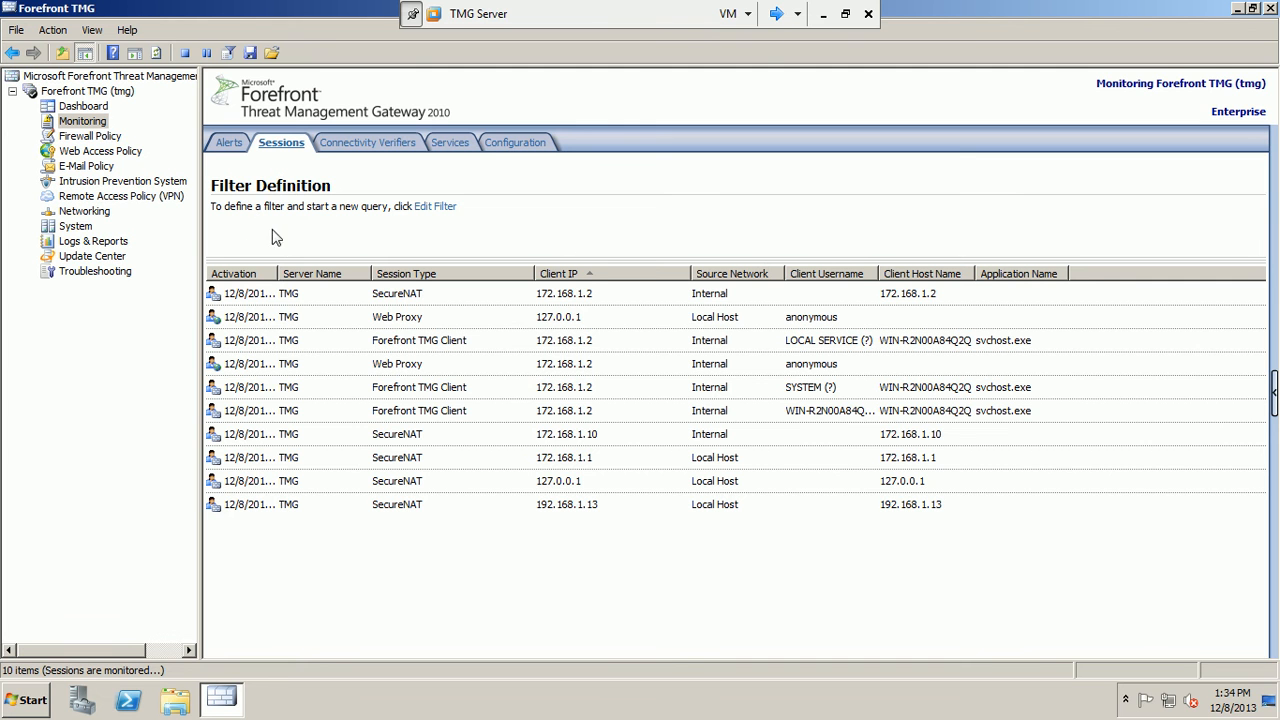
{"action": "left_click", "coordinate": [776, 14]}
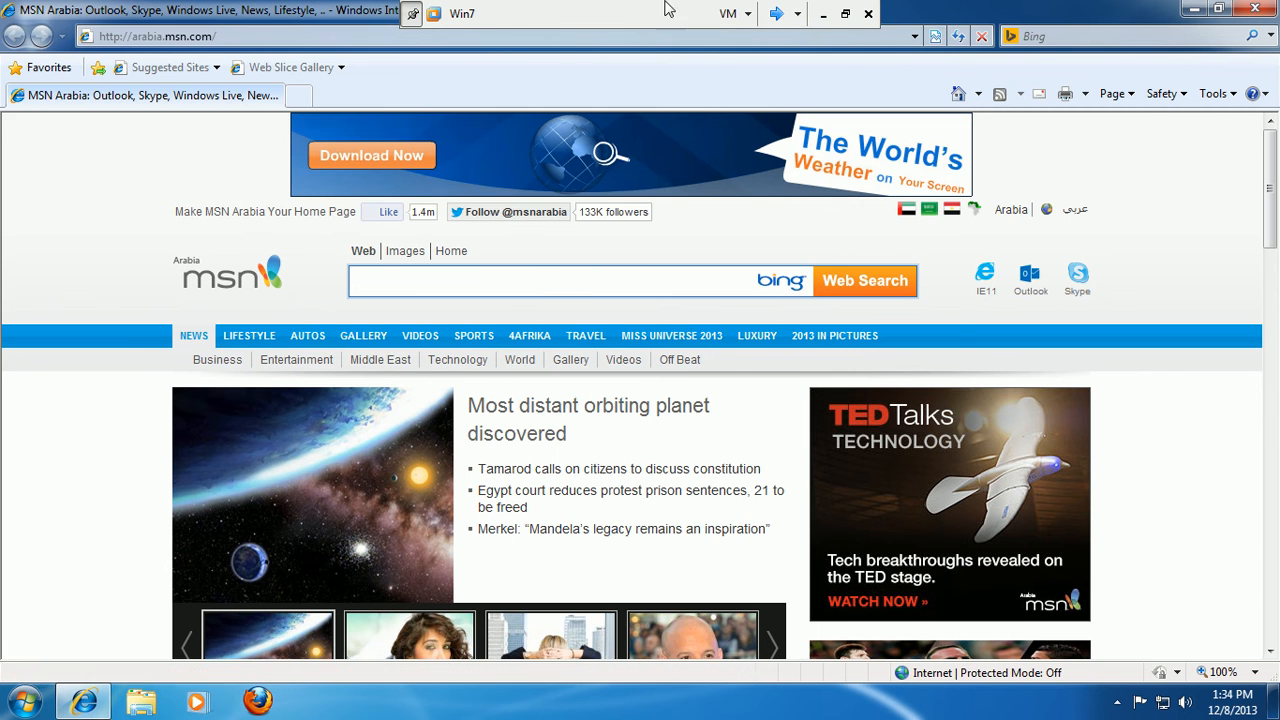
Switch to the TMG Server virtual machine, enable the HTTP Filter among the system's web filters, and apply the configuration change.
{"action": "left_click", "coordinate": [776, 14]}
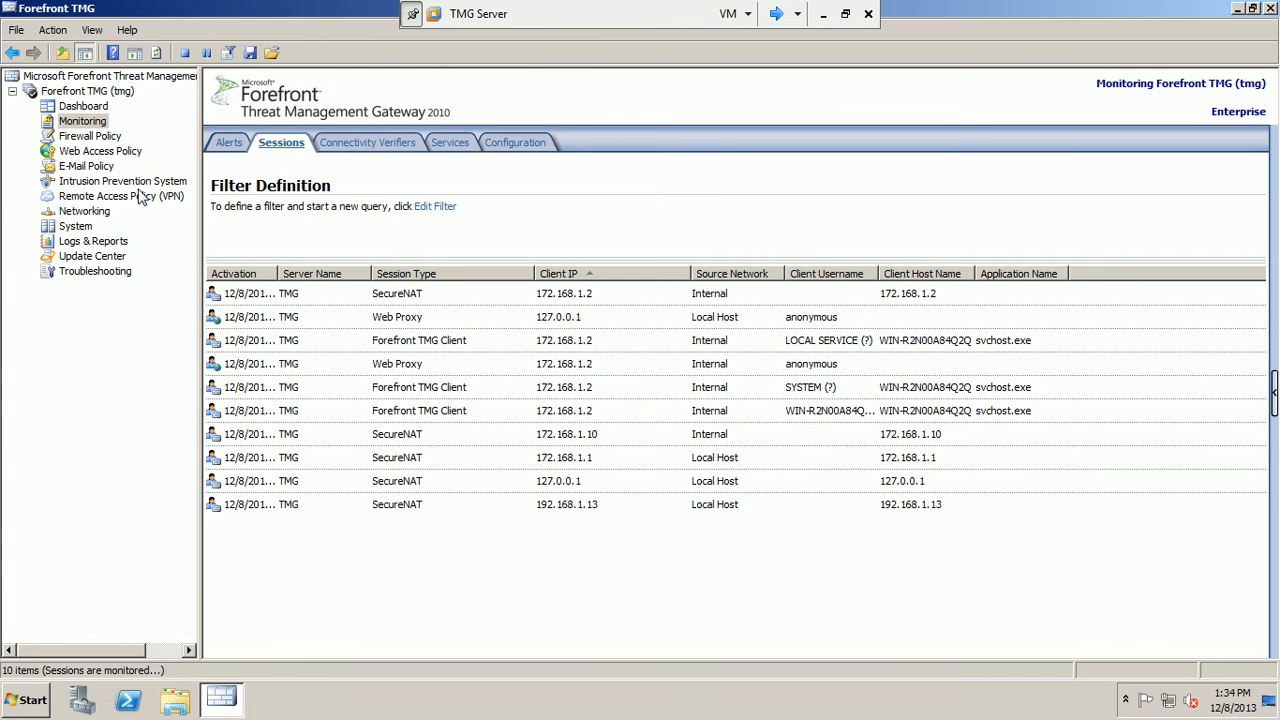
{"action": "left_click", "coordinate": [84, 229]}
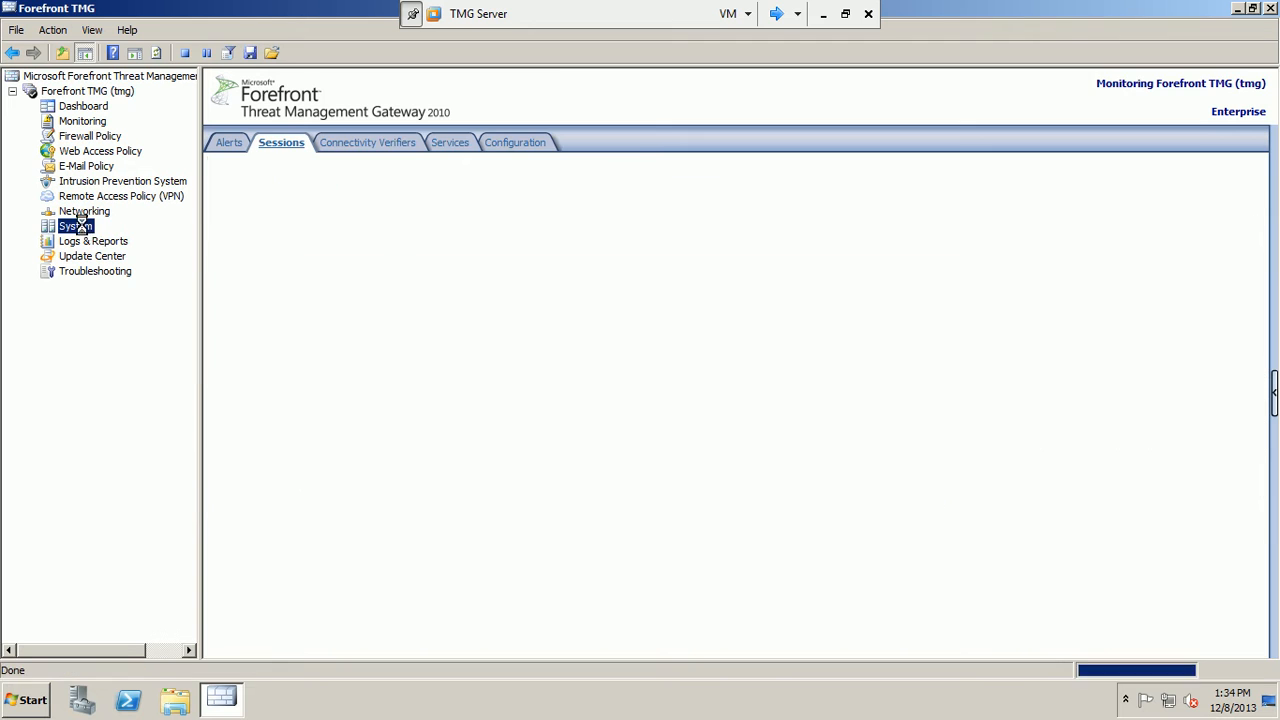
{"action": "right_click", "coordinate": [322, 442]}
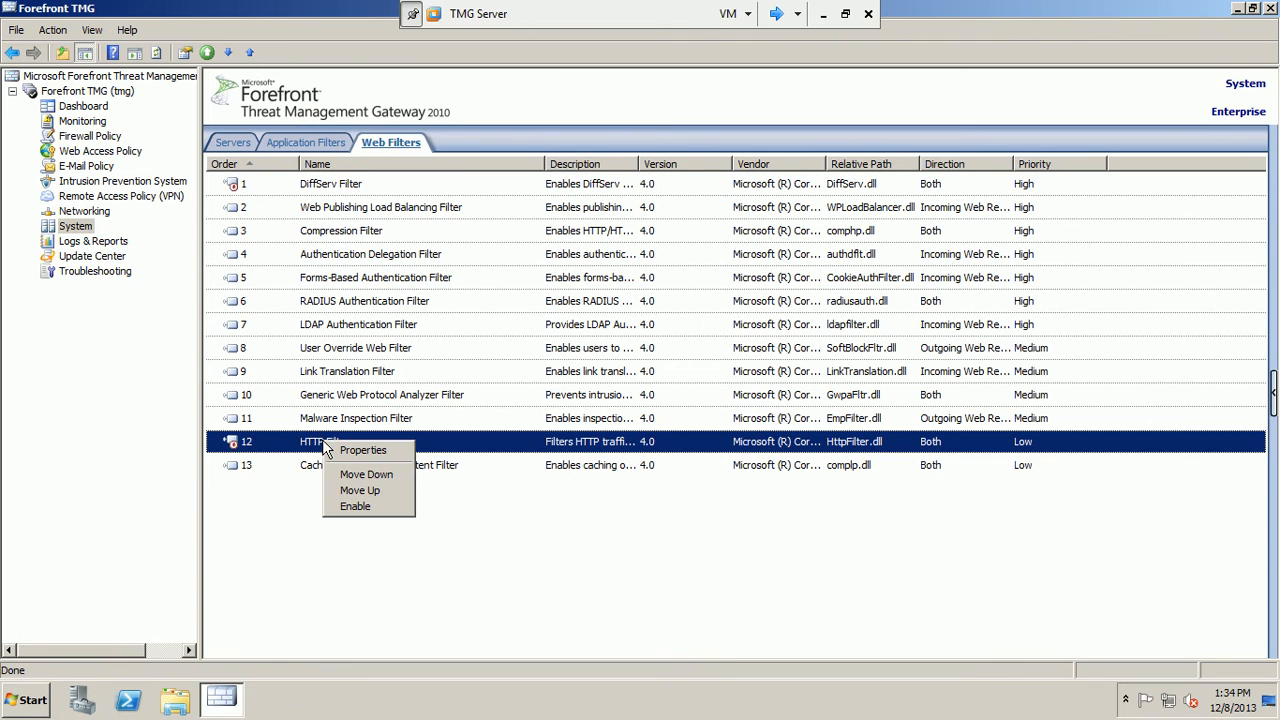
{"action": "left_click", "coordinate": [352, 507]}
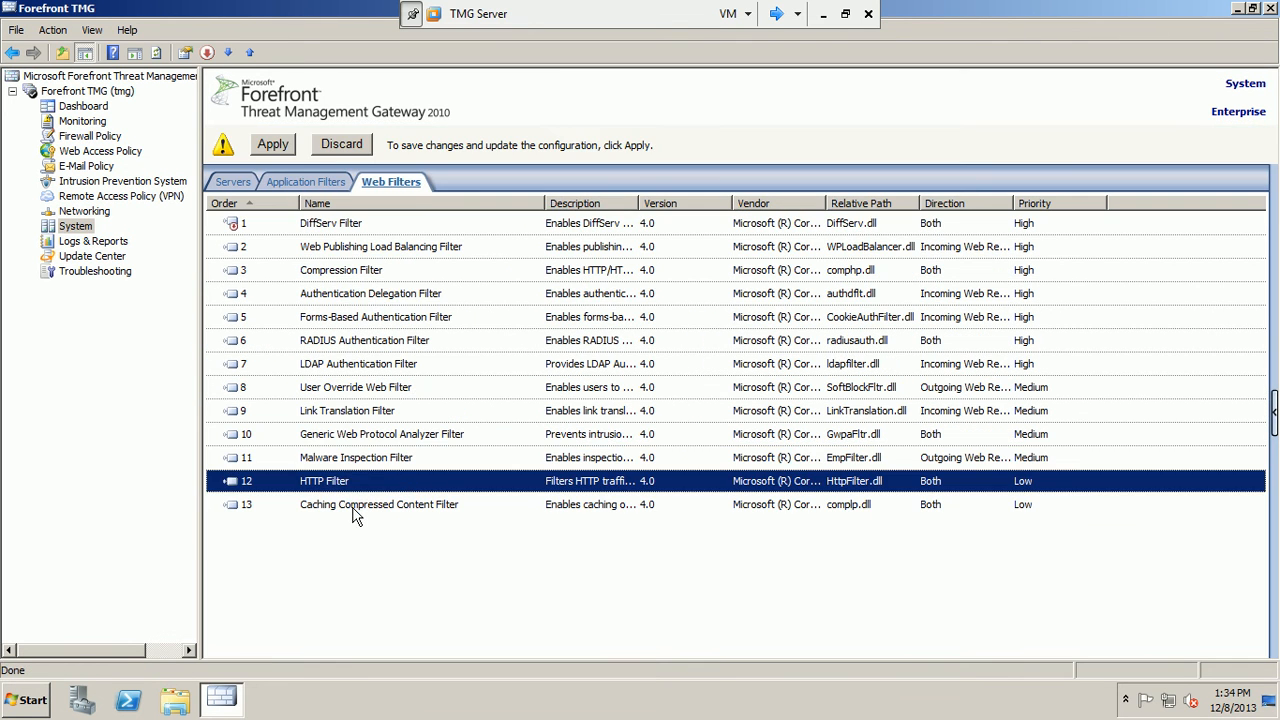
{"action": "left_click", "coordinate": [274, 146]}
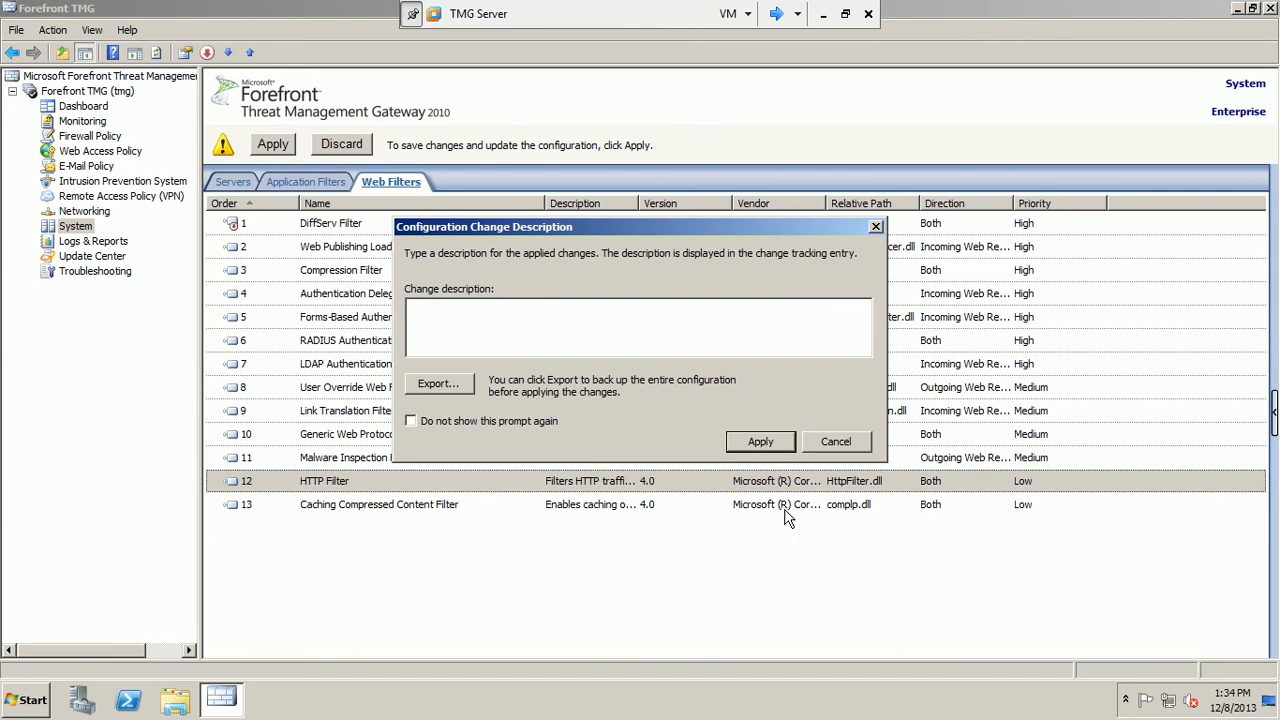
{"action": "left_click", "coordinate": [760, 441]}
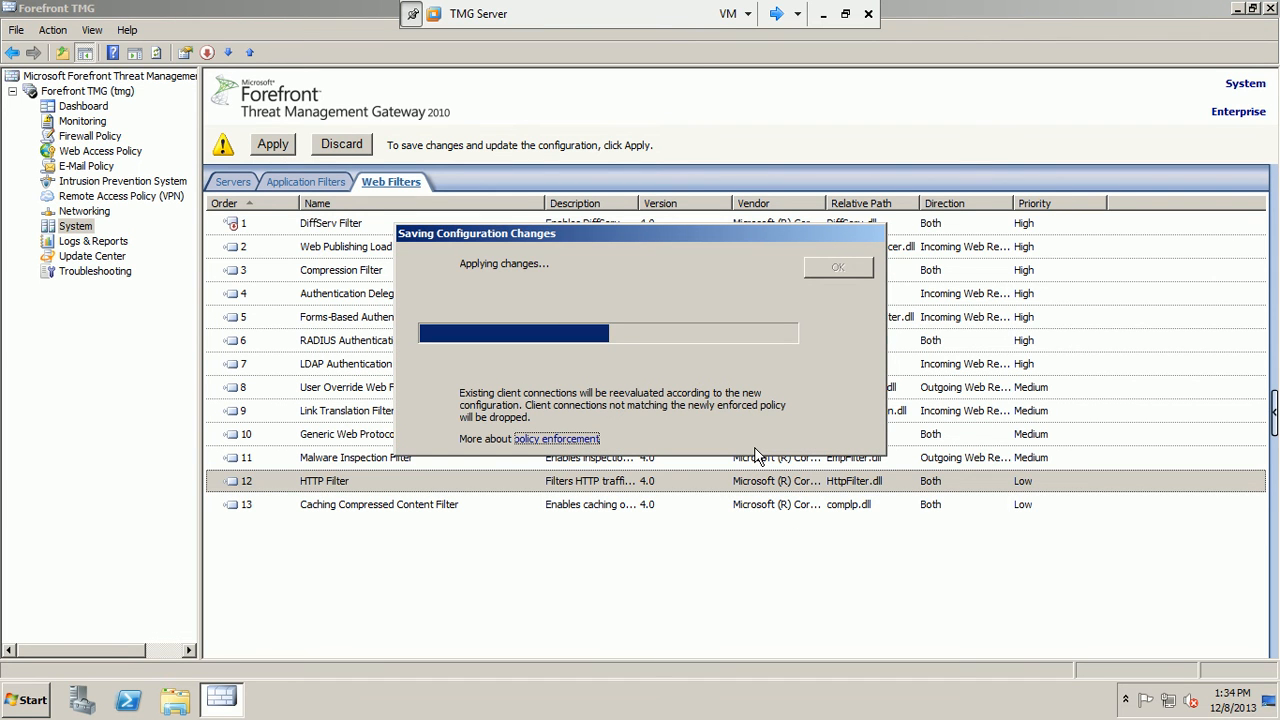
{"action": "left_click", "coordinate": [834, 270]}
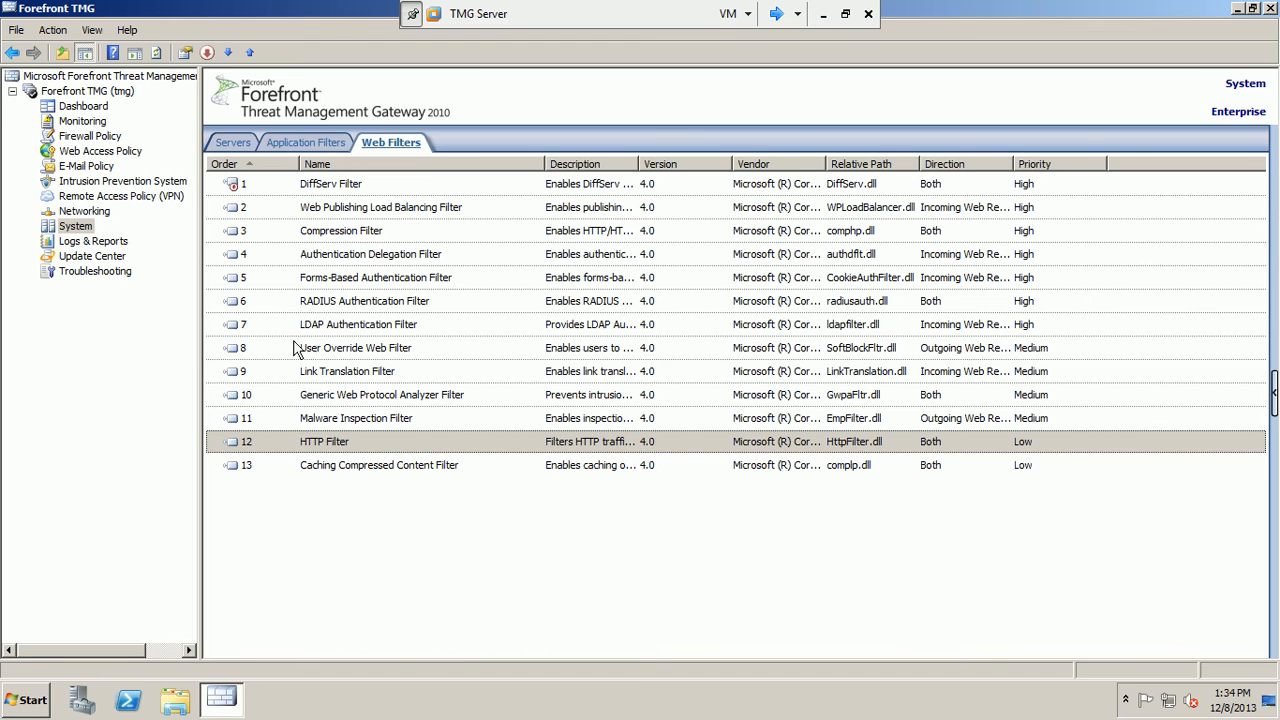
With the Web Access Policy displayed on TMG, switch to the Win7 virtual machine and browse MSN Arabia's Gallery and News pages.
{"action": "left_click", "coordinate": [101, 152]}
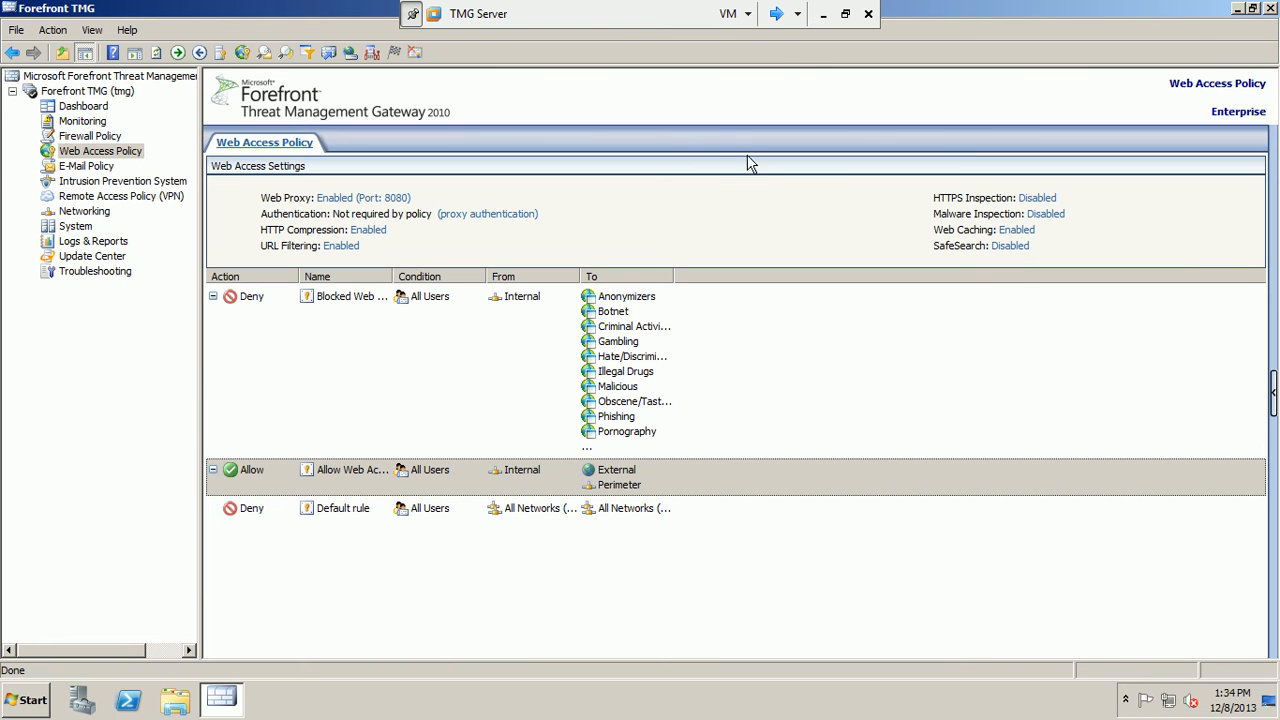
{"action": "left_click", "coordinate": [776, 14]}
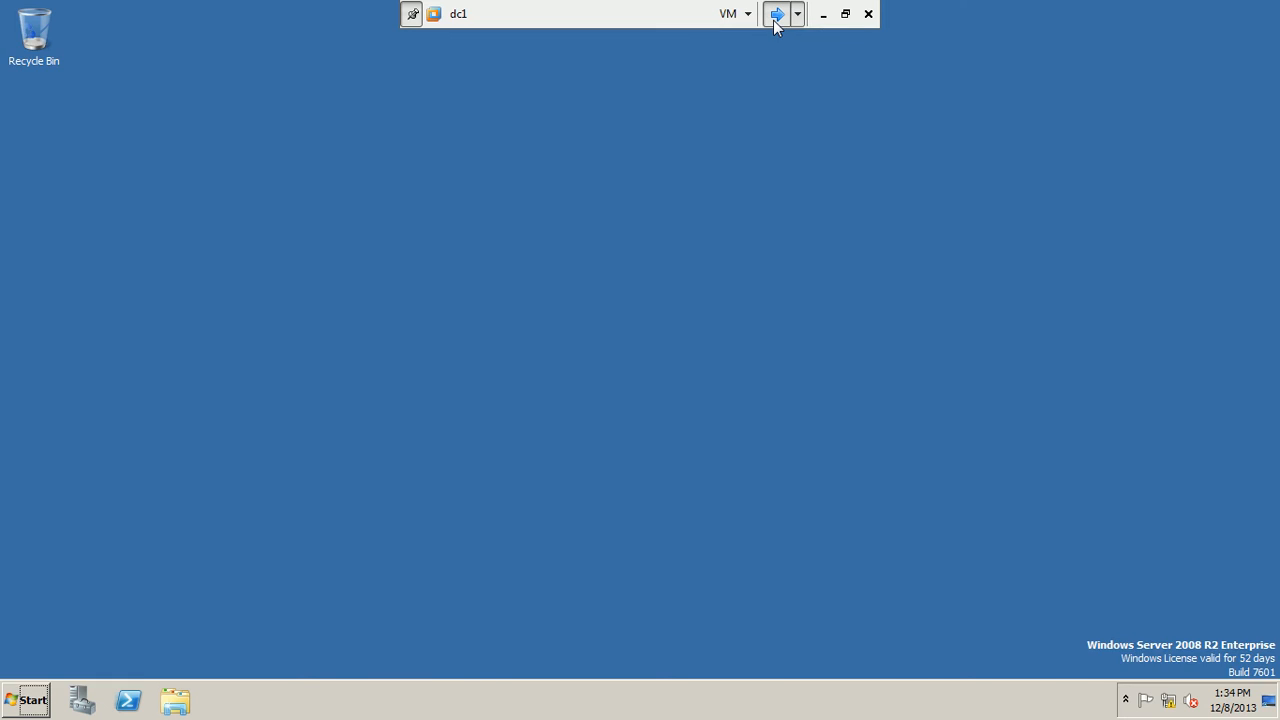
{"action": "left_click", "coordinate": [776, 14]}
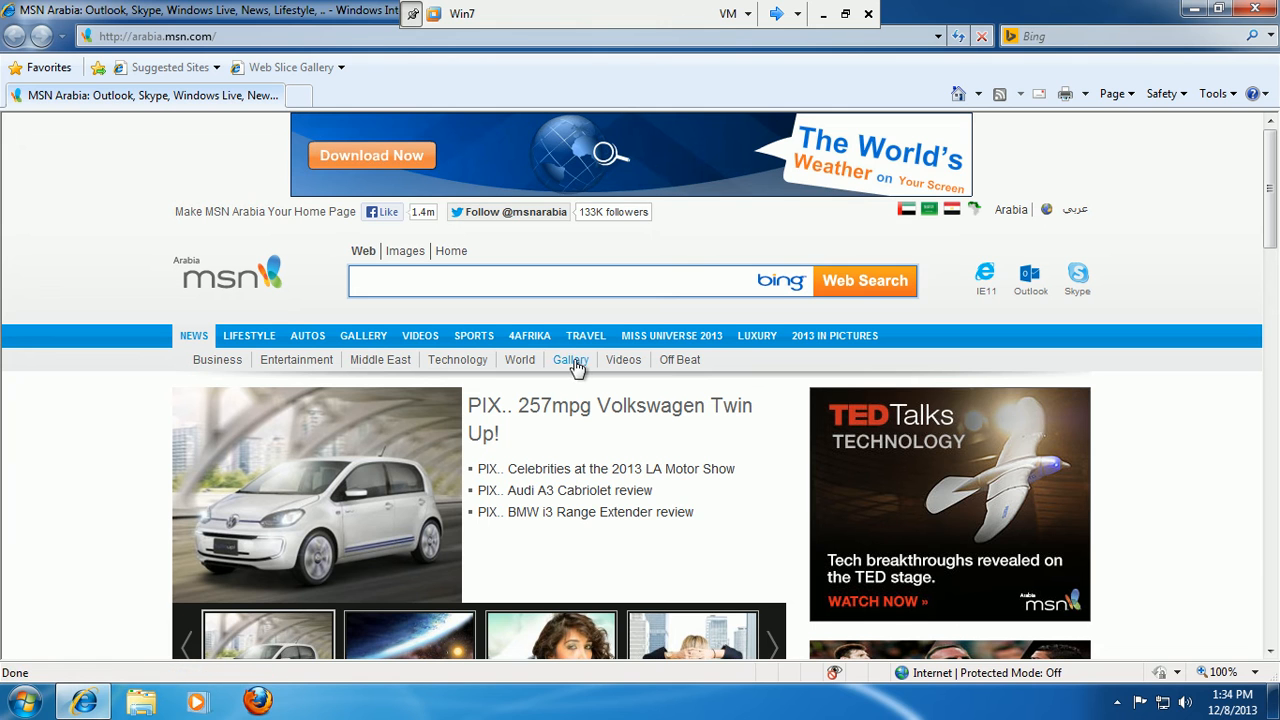
{"action": "left_click", "coordinate": [572, 362]}
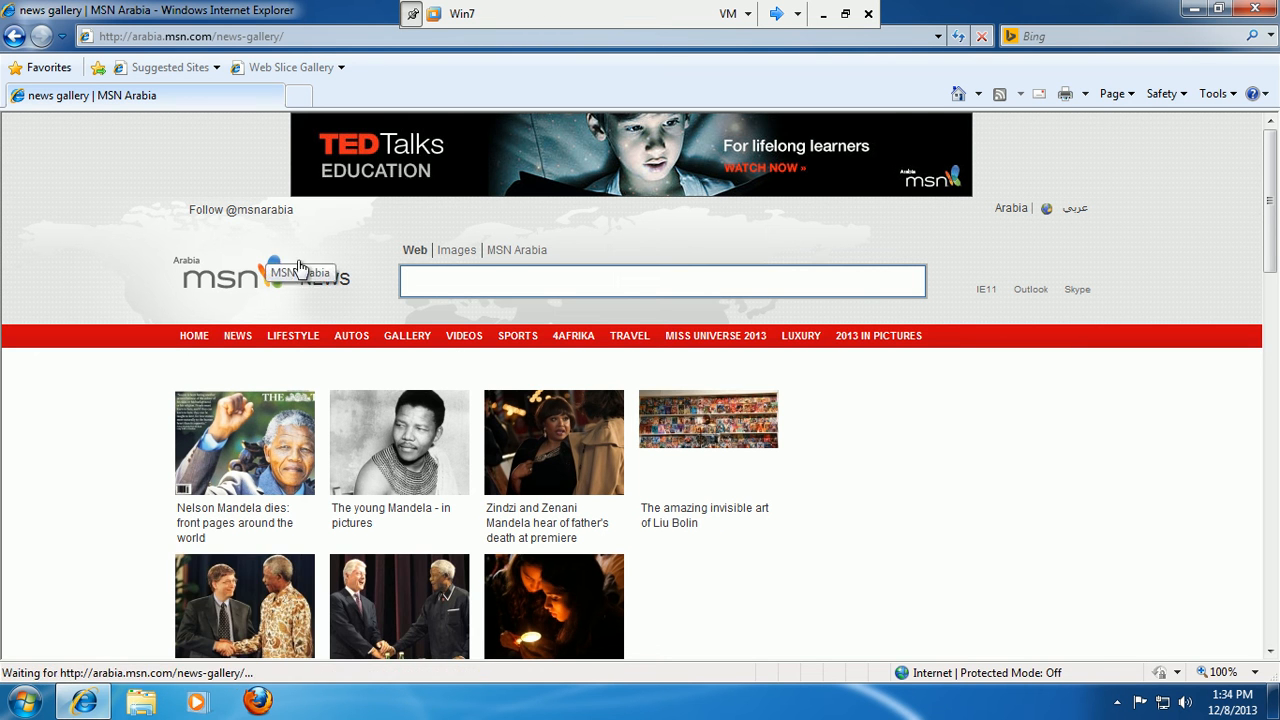
{"action": "left_click", "coordinate": [239, 339]}
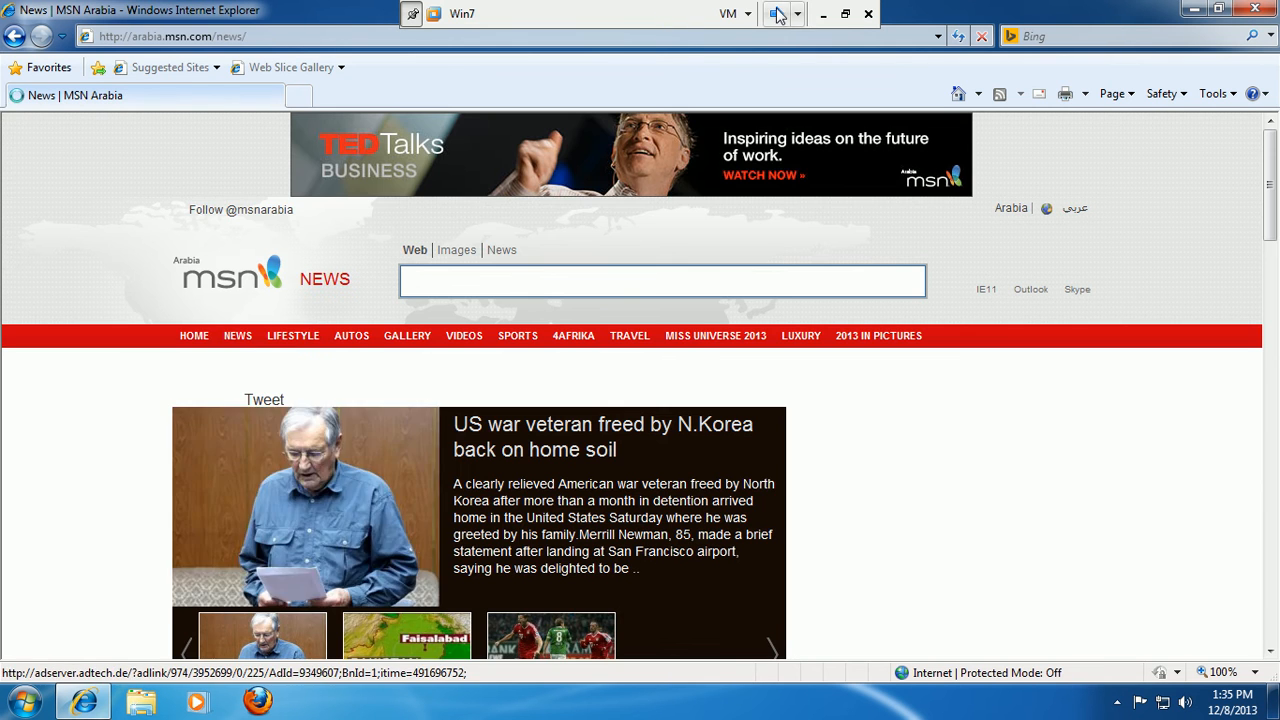
On the TMG Server, configure the HTTP policy of the web access allow rule to block the .EXE and .MP3 extensions.
{"action": "left_click", "coordinate": [777, 14]}
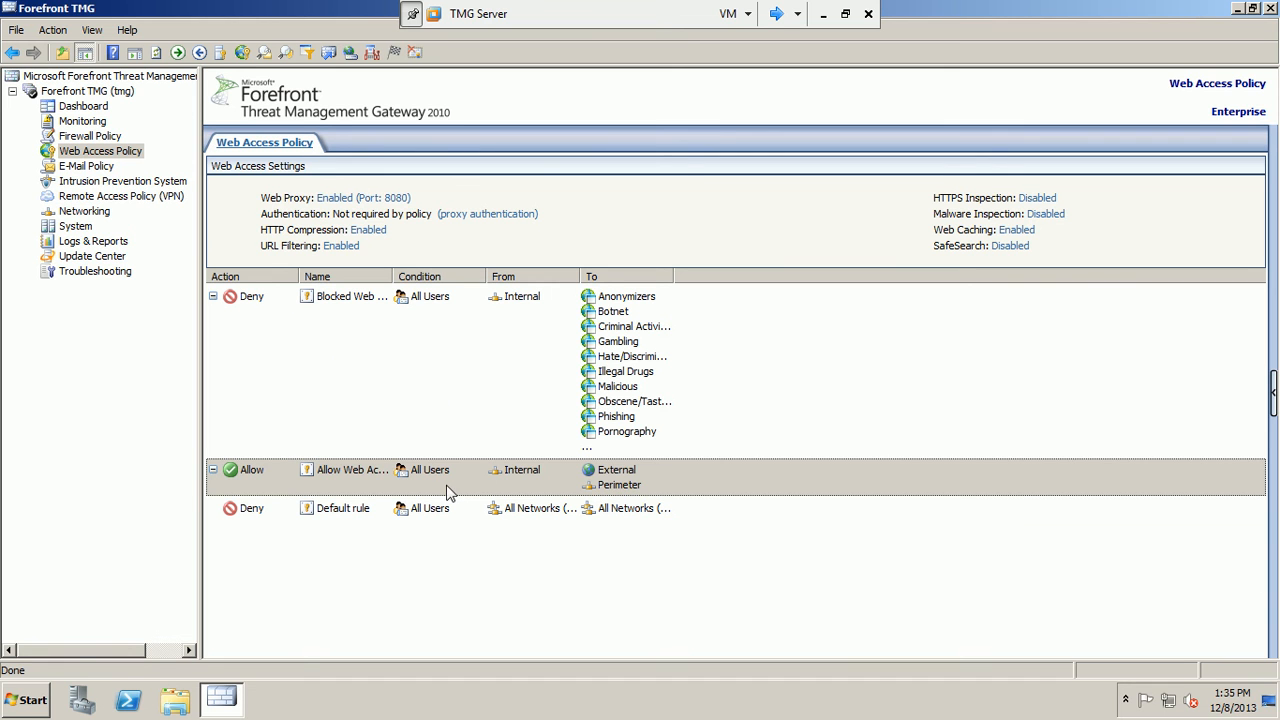
{"action": "right_click", "coordinate": [675, 478]}
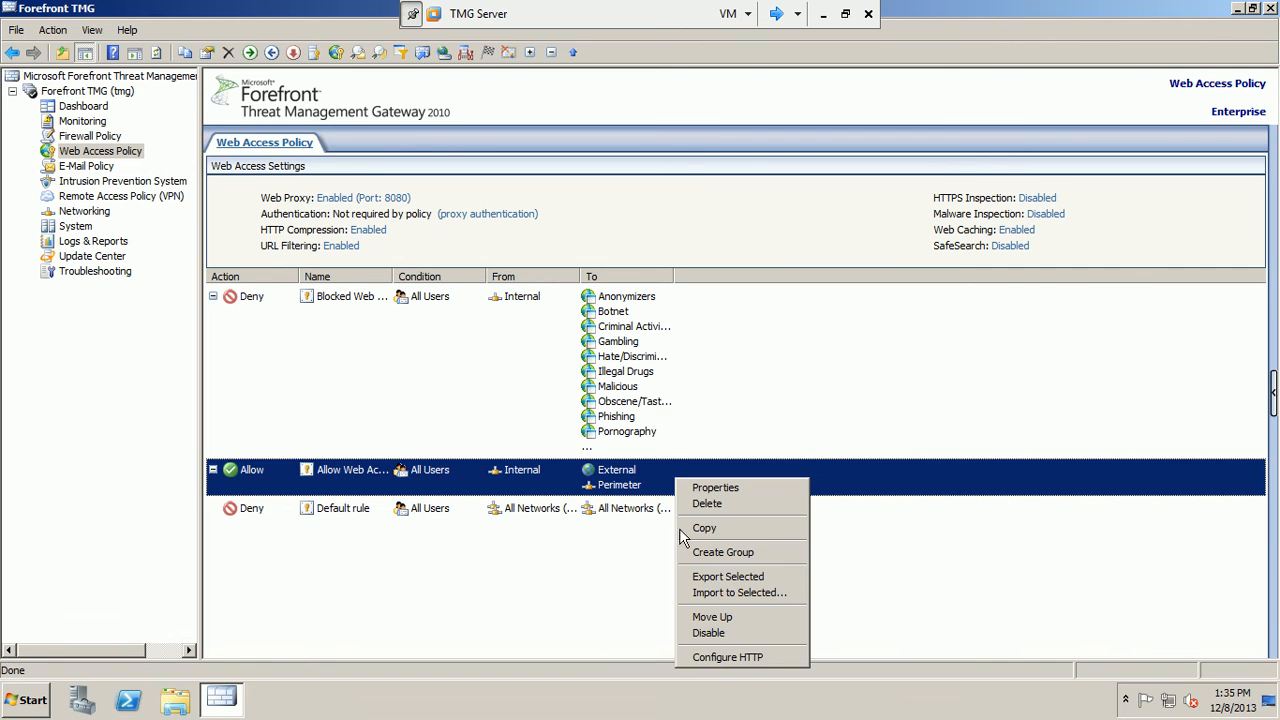
{"action": "left_click", "coordinate": [727, 657]}
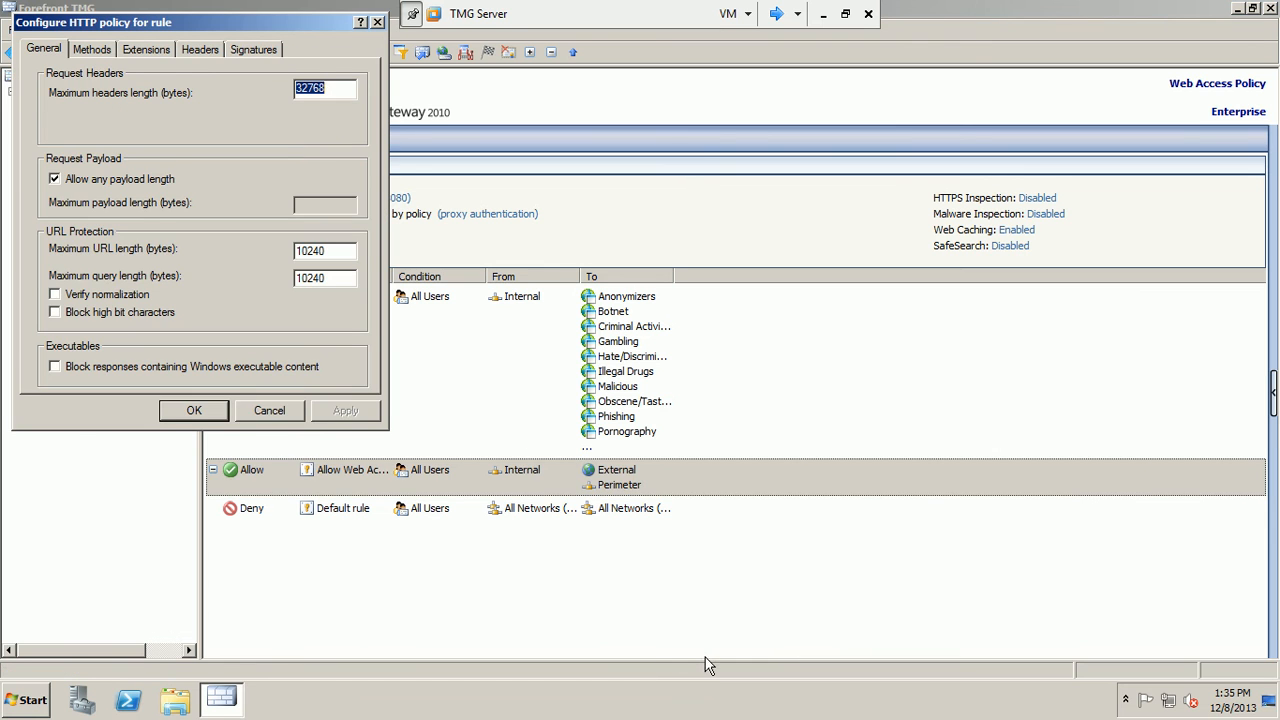
{"action": "left_click", "coordinate": [148, 52]}
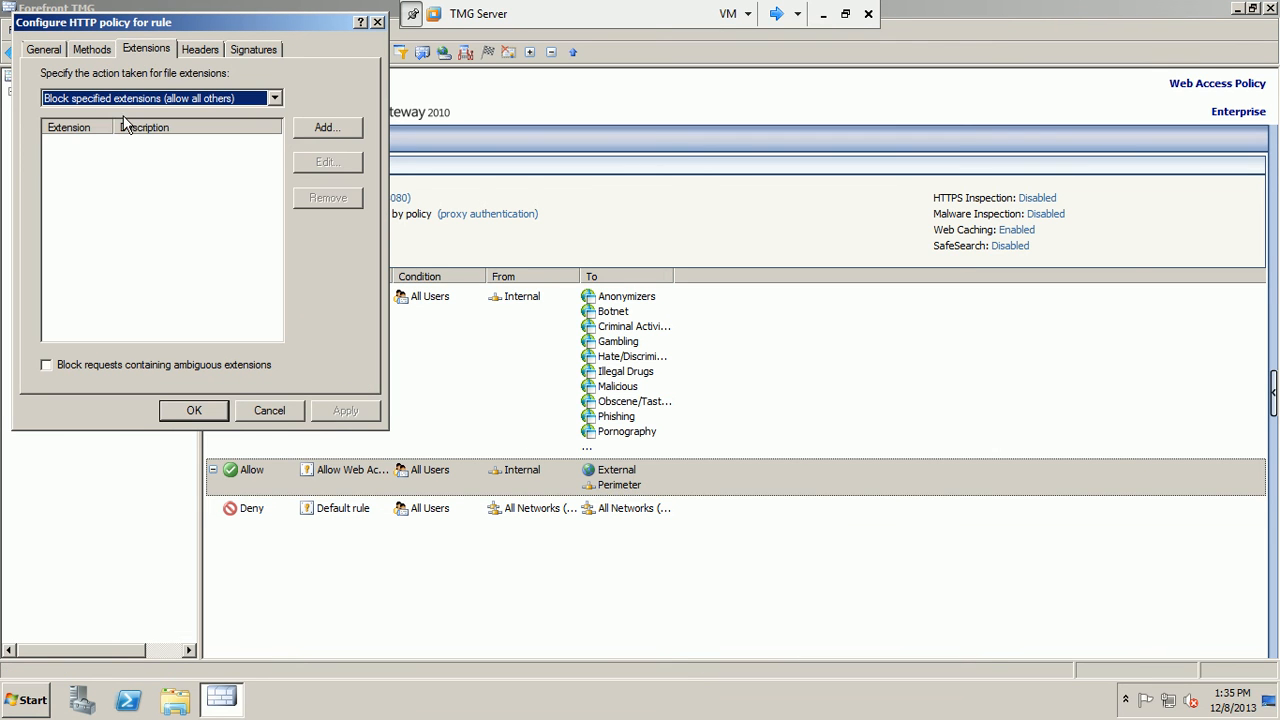
{"action": "left_click", "coordinate": [326, 128]}
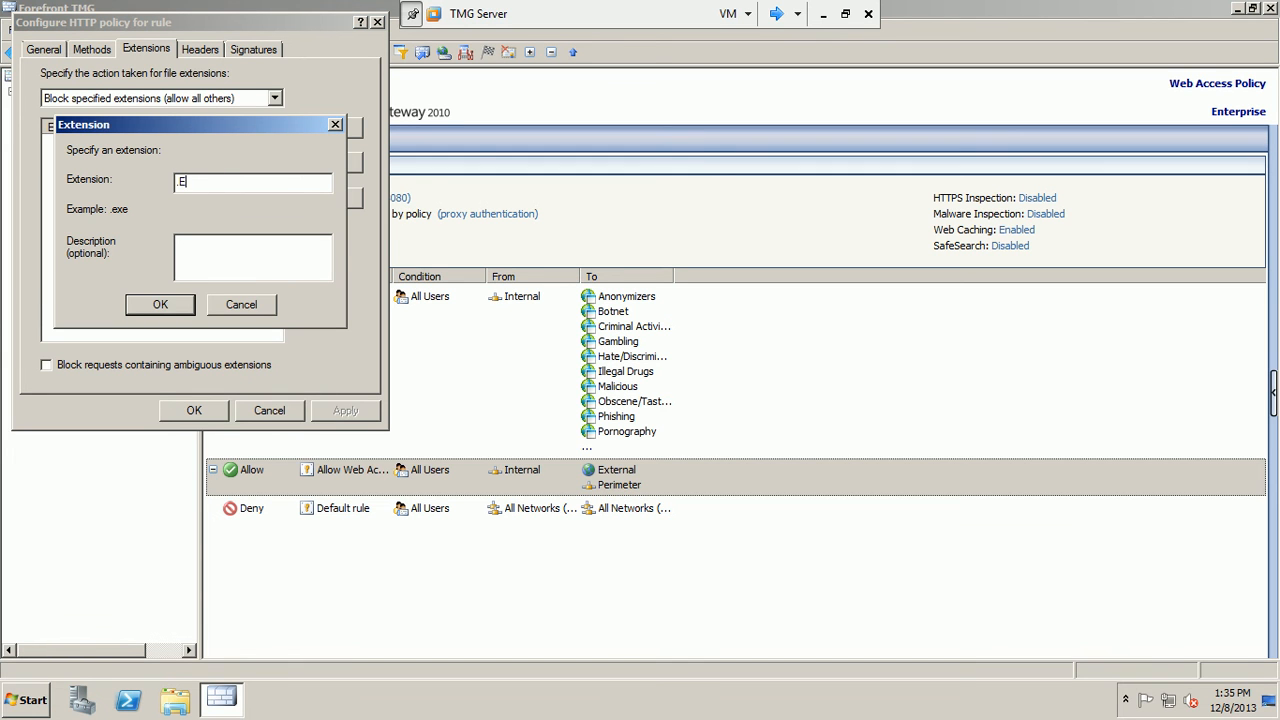
{"action": "left_click", "coordinate": [163, 305]}
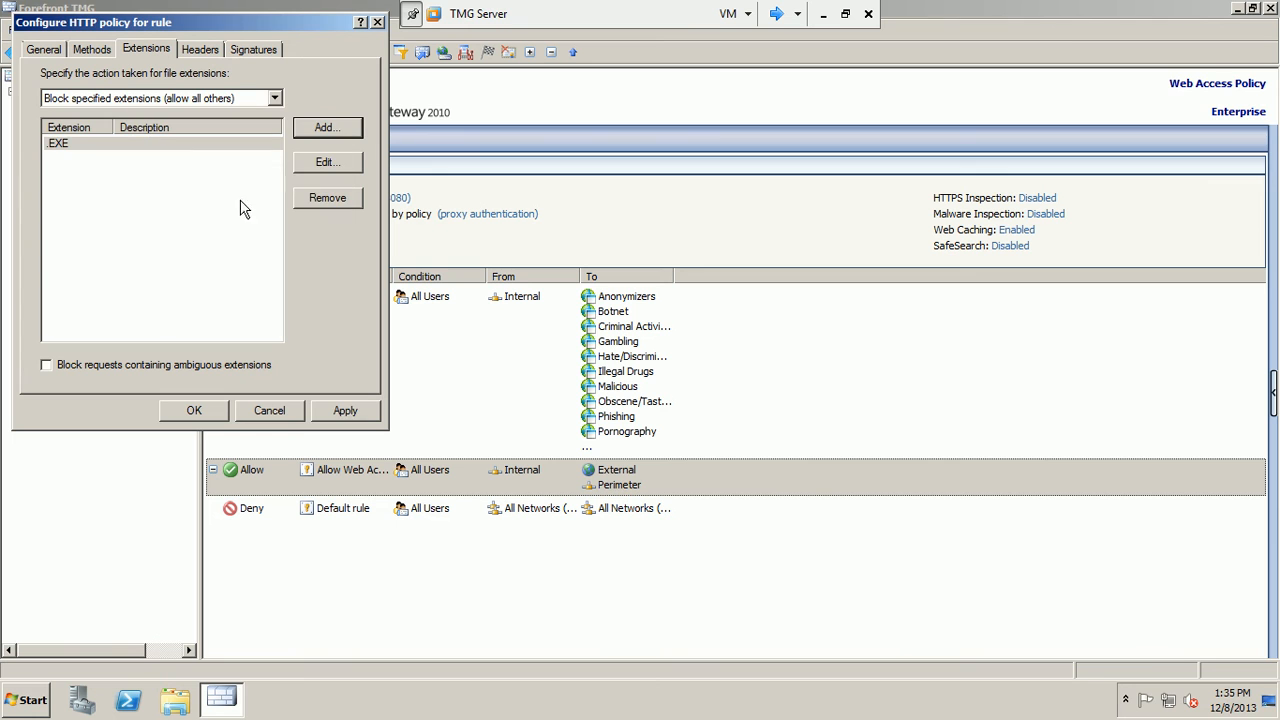
{"action": "left_click", "coordinate": [326, 128]}
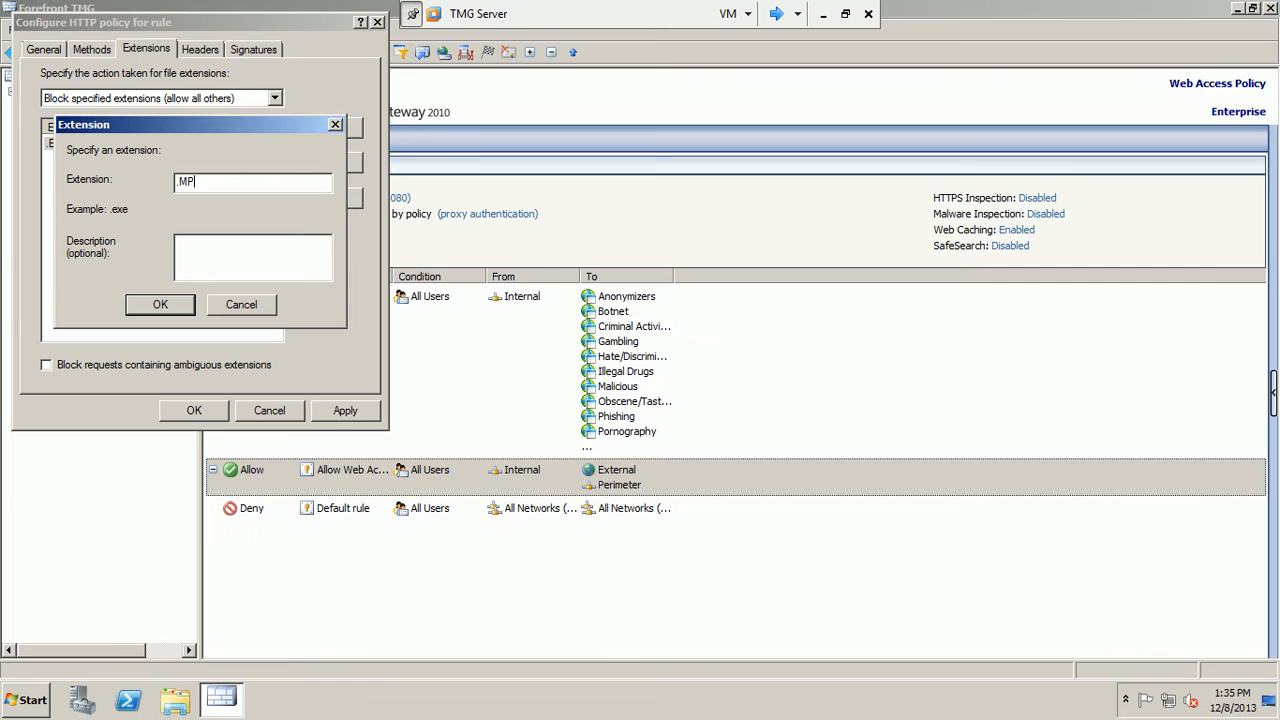
{"action": "left_click", "coordinate": [165, 304]}
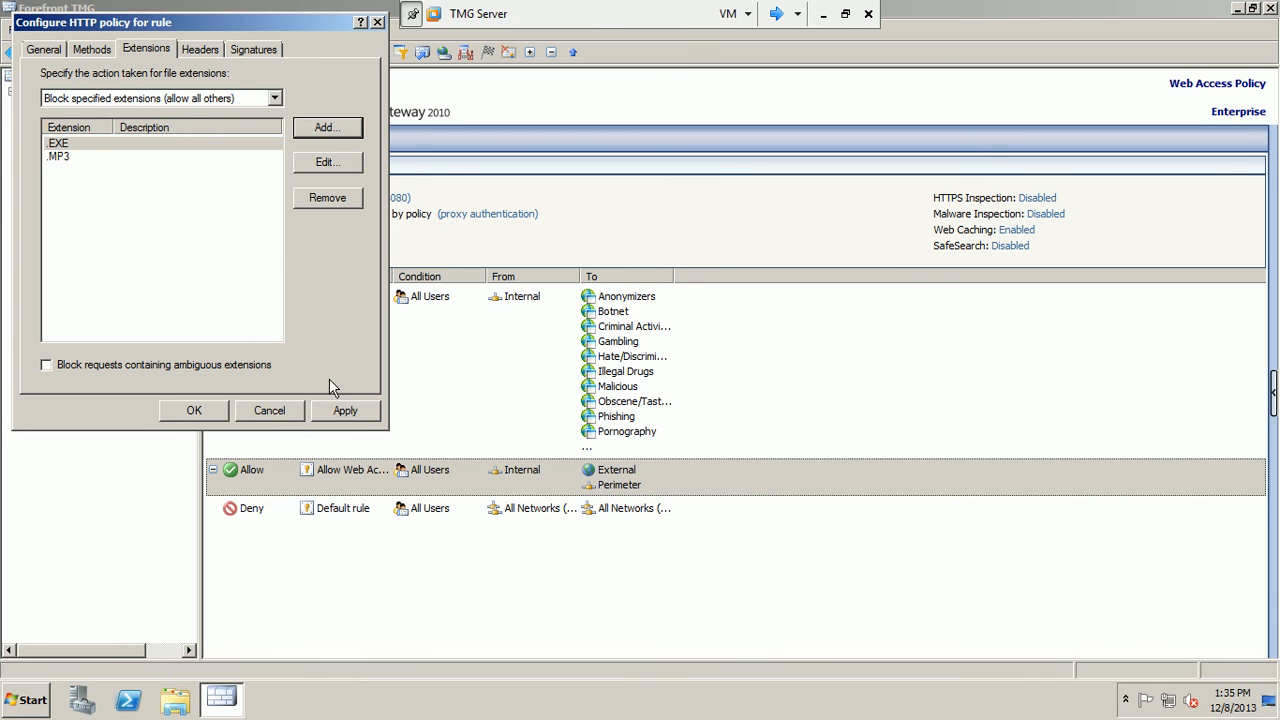
Add a blocked signature named Windows Live Messenger, searching request headers for HTTP header User-Agent with signature Windows Live Messenger.
{"action": "left_click", "coordinate": [212, 49]}
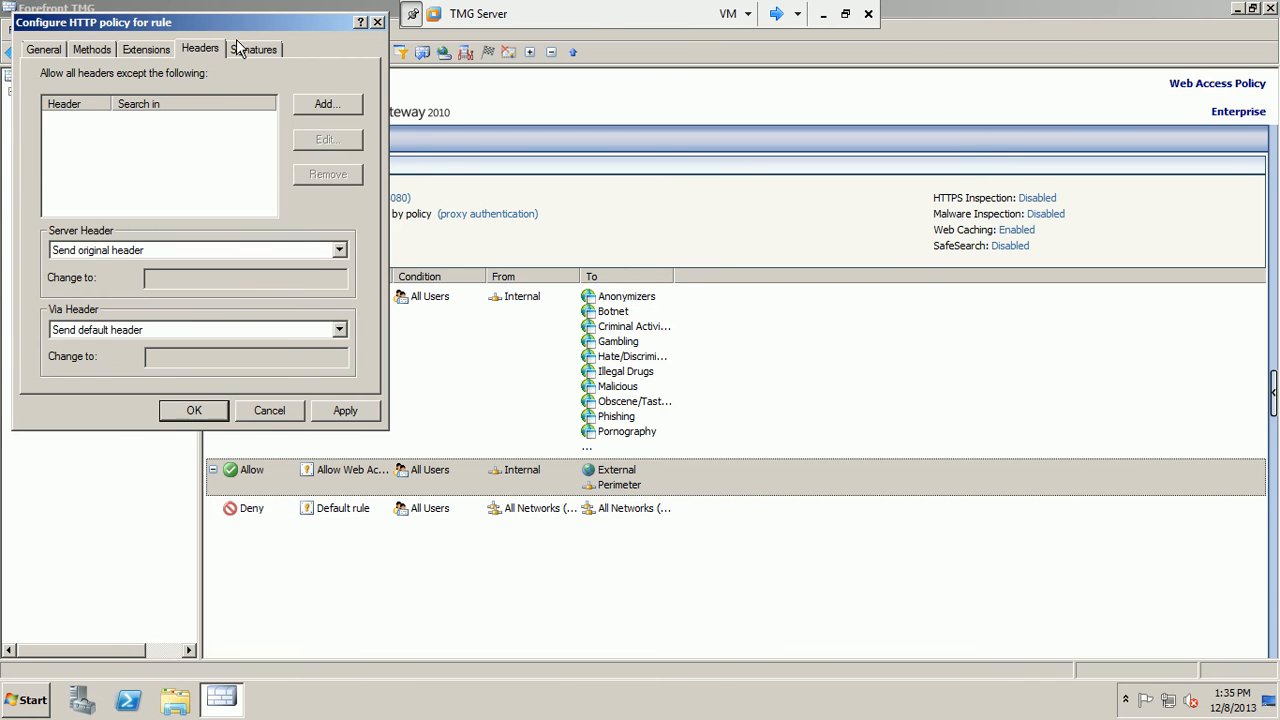
{"action": "left_click", "coordinate": [240, 49]}
{"action": "left_click", "coordinate": [319, 154]}
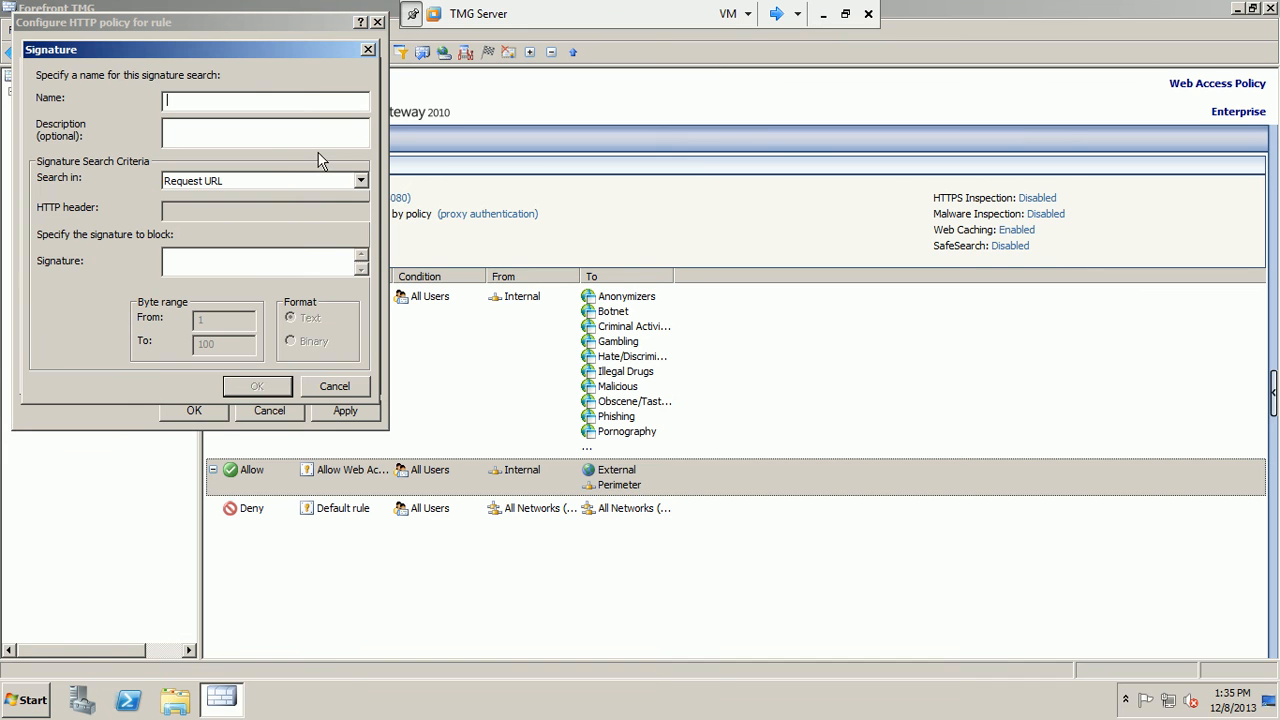
{"action": "type", "text": "Windows Live Messanger"}
{"action": "type", "text": "ger"}
{"action": "left_click", "coordinate": [260, 180]}
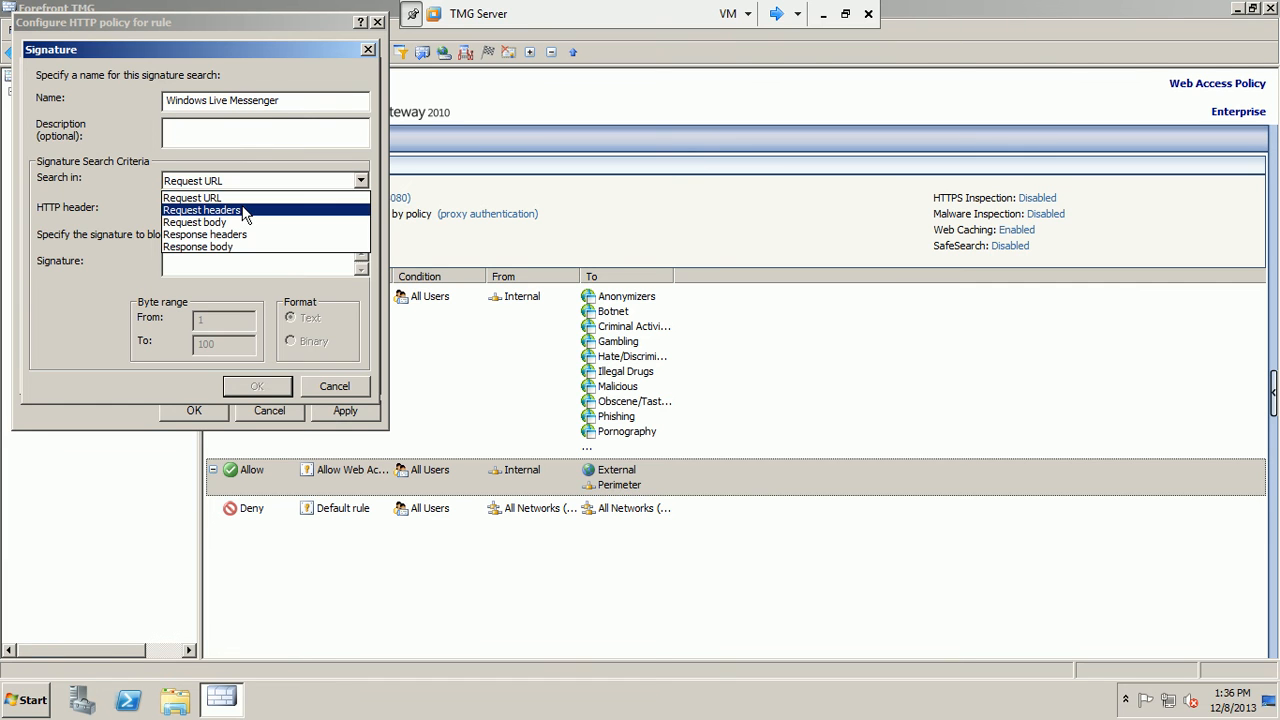
{"action": "left_click", "coordinate": [243, 208]}
{"action": "left_click", "coordinate": [233, 210]}
{"action": "type", "text": "User-Agent"}
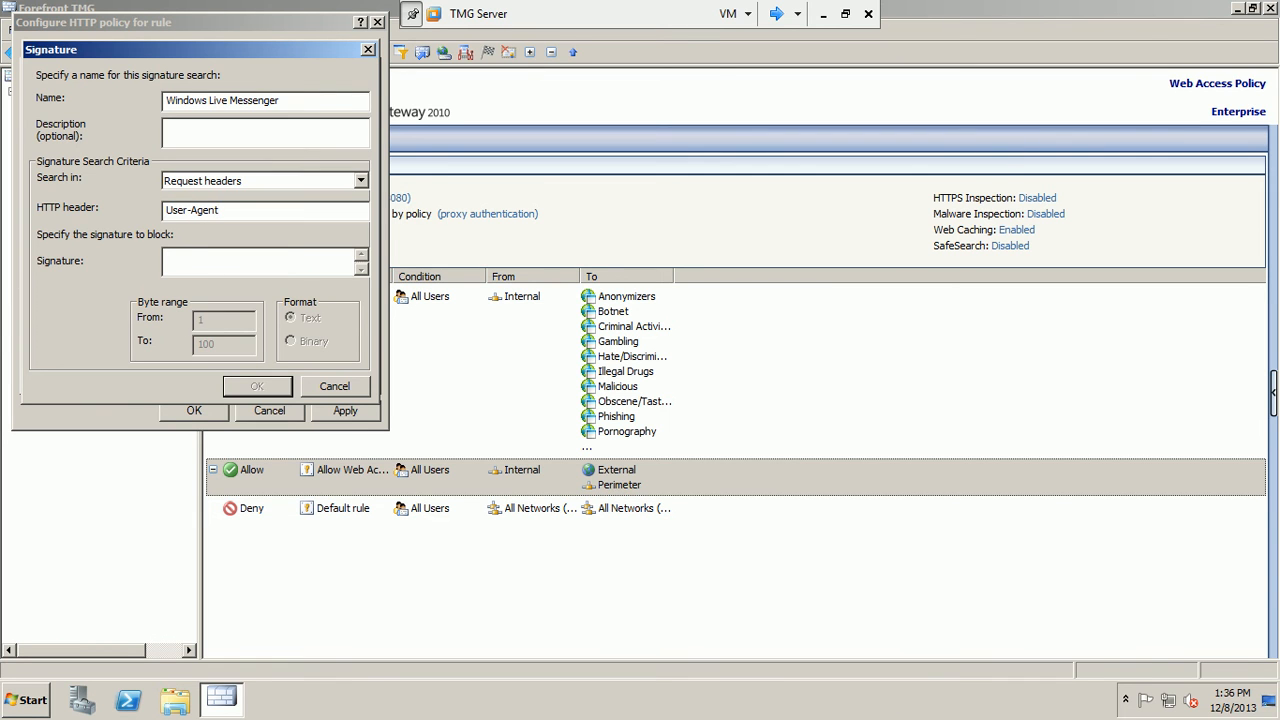
{"action": "type", "text": "Windows Live Messenger"}
{"action": "left_click", "coordinate": [257, 387]}
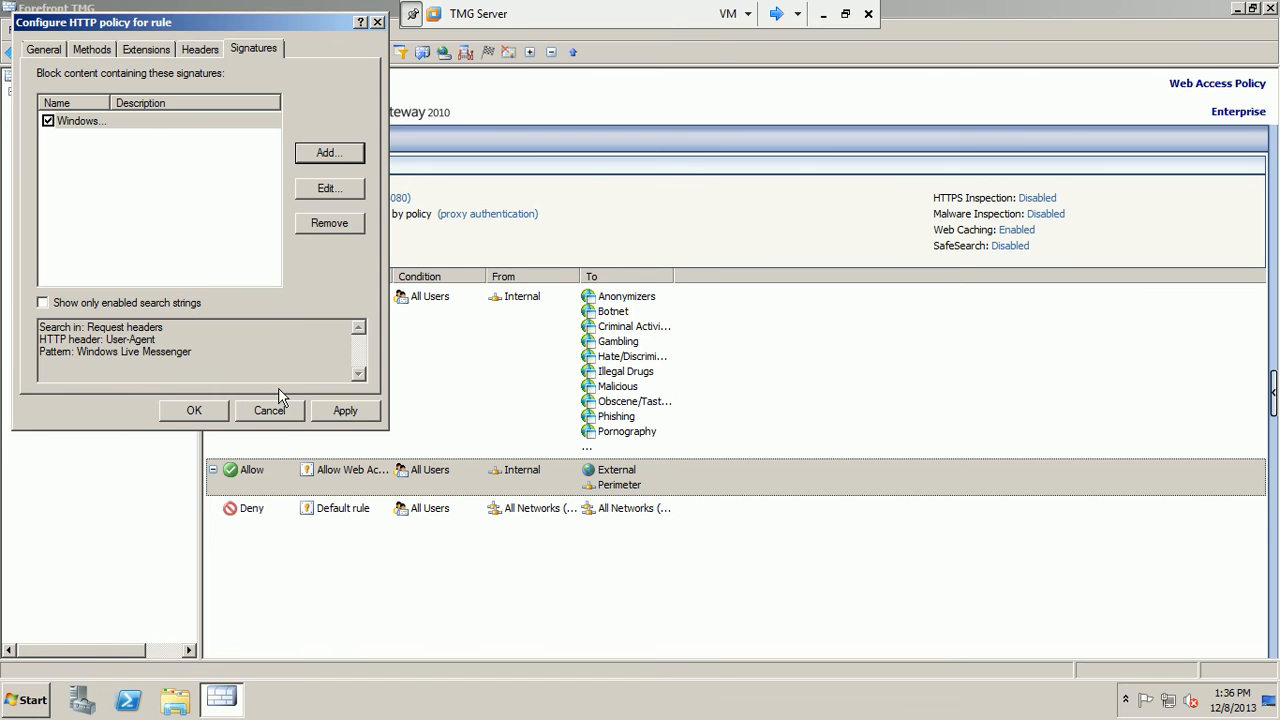
Confirm the rule's HTTP policy settings and apply the changes to the TMG configuration without a change description.
{"action": "left_click", "coordinate": [346, 413]}
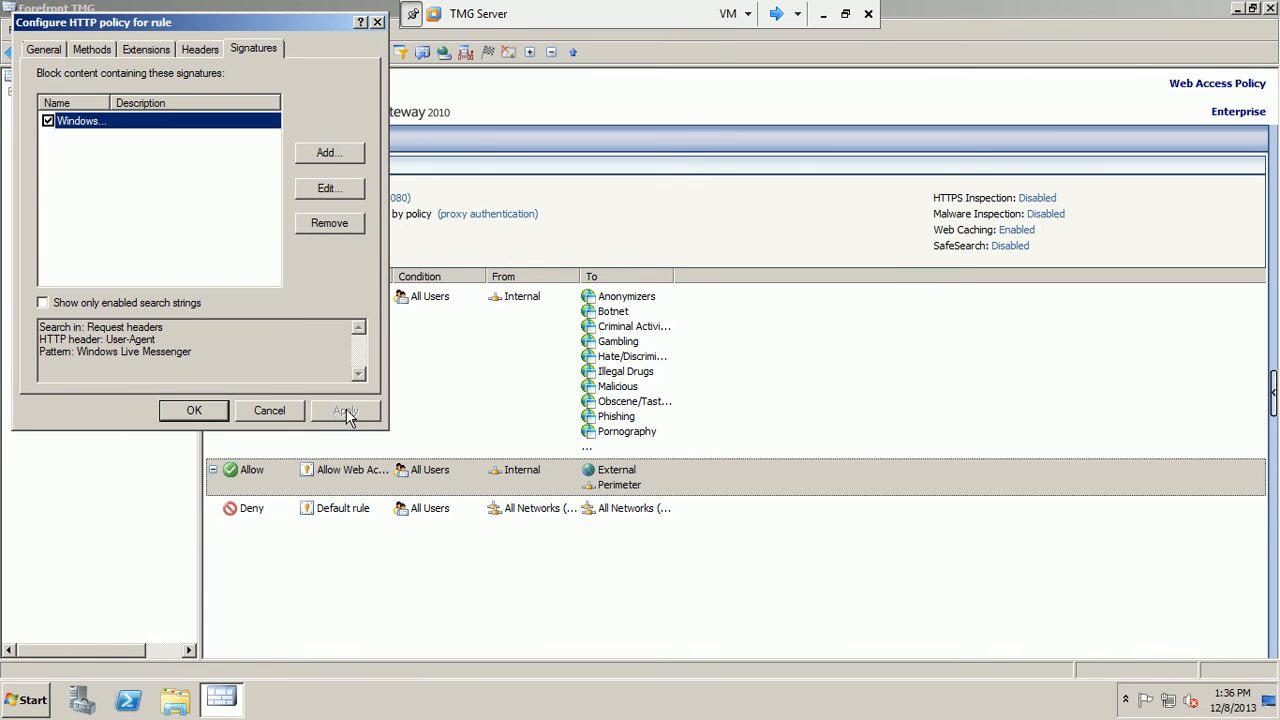
{"action": "left_click", "coordinate": [218, 415]}
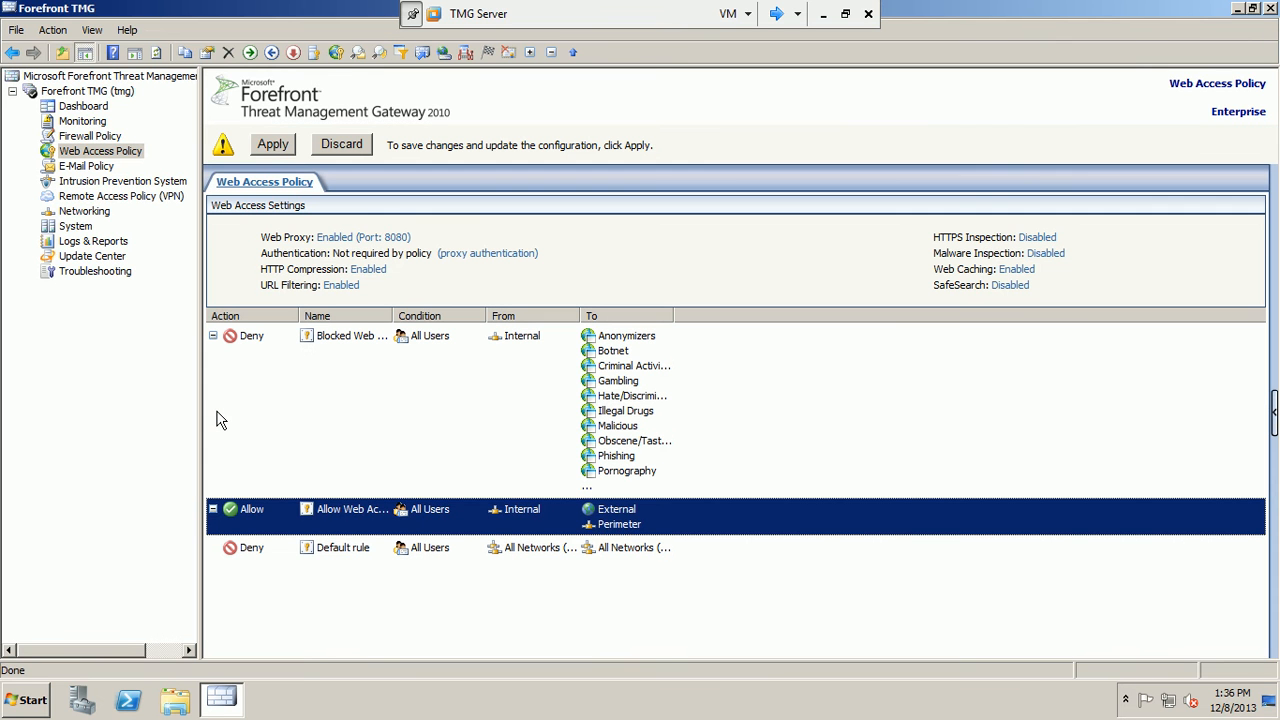
{"action": "left_click", "coordinate": [284, 145]}
{"action": "left_click", "coordinate": [745, 442]}
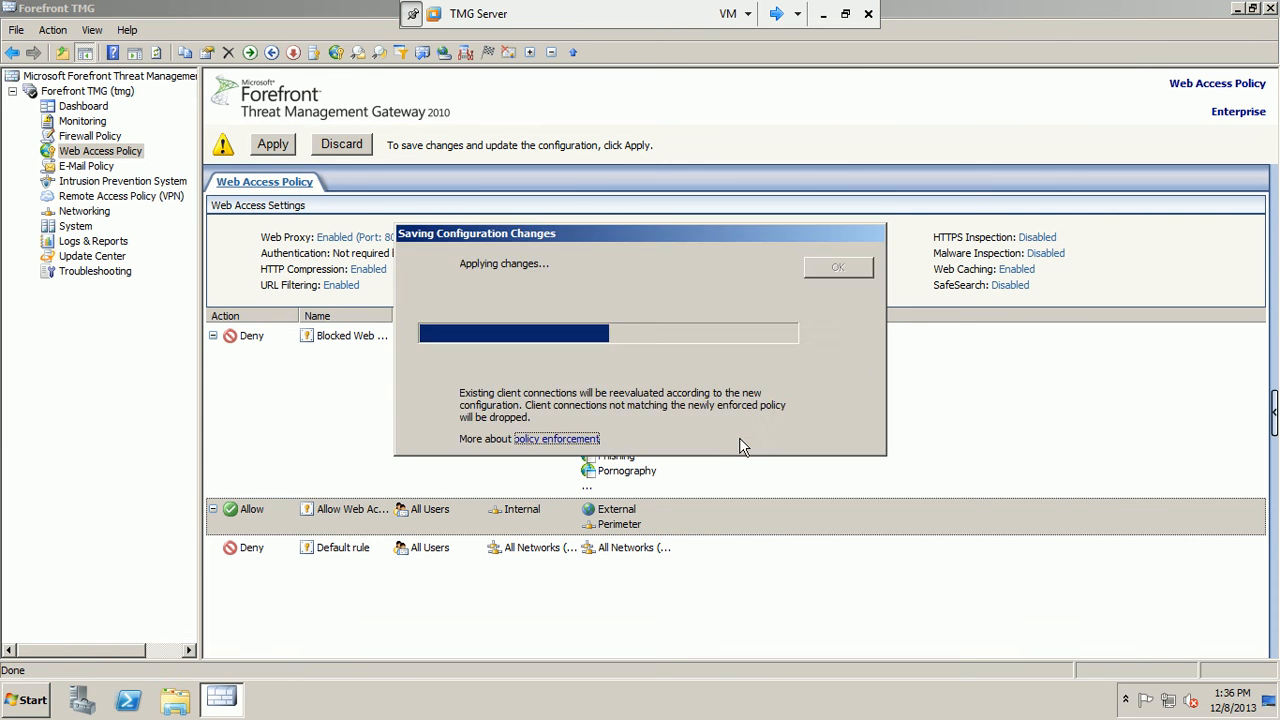
{"action": "left_click", "coordinate": [838, 267]}
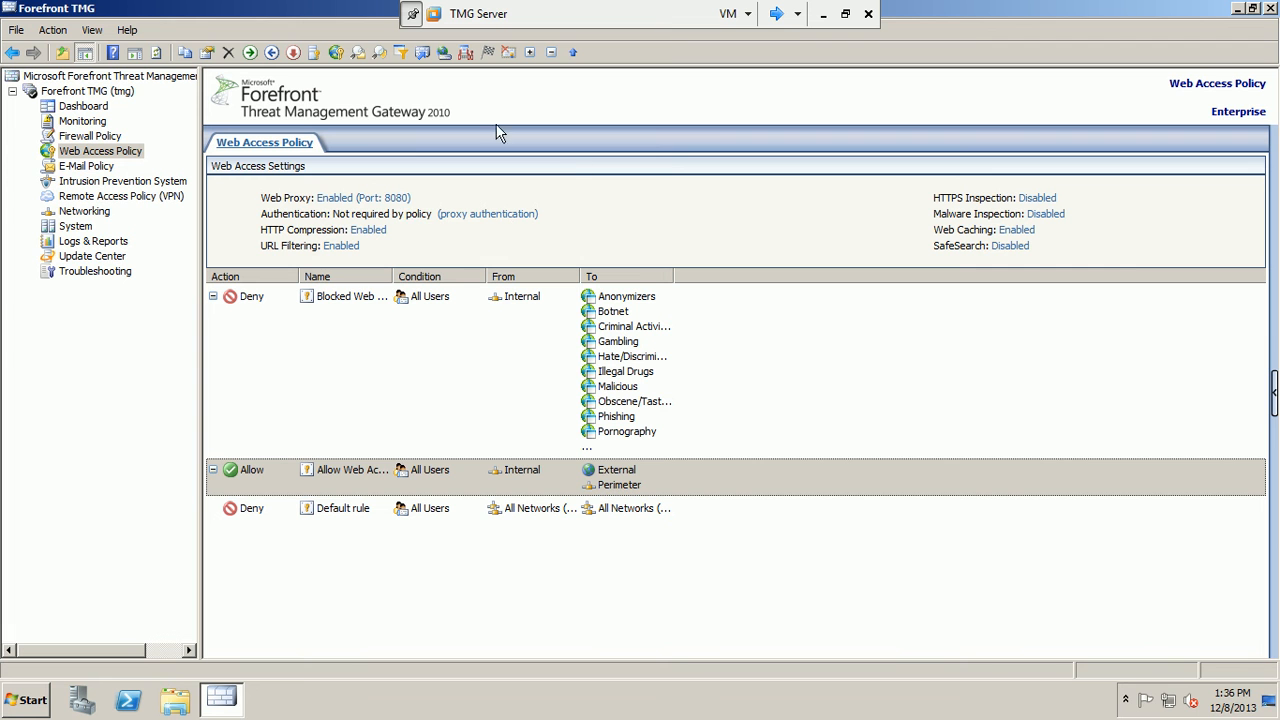
Switch to the Win7 virtual machine and browse to google.com in Internet Explorer to test the HTTP policy.
{"action": "left_click", "coordinate": [776, 14]}
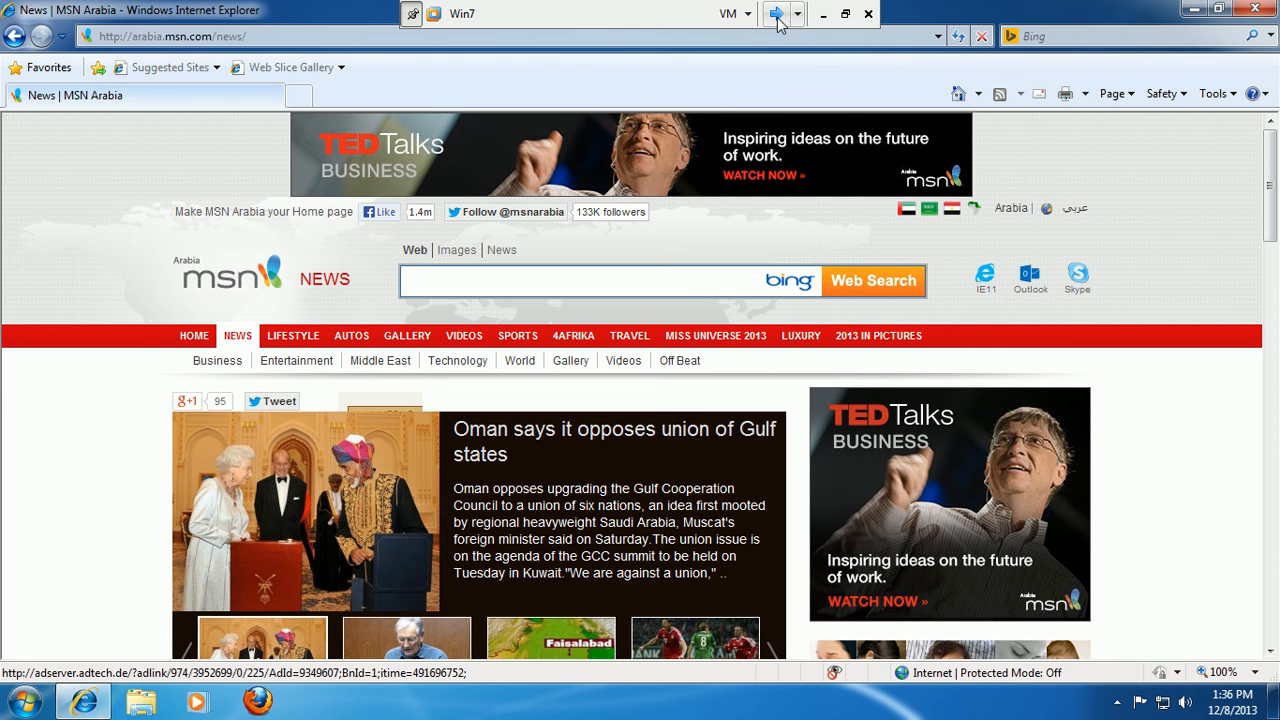
{"action": "left_click", "coordinate": [323, 37]}
{"action": "type", "text": "goog"}
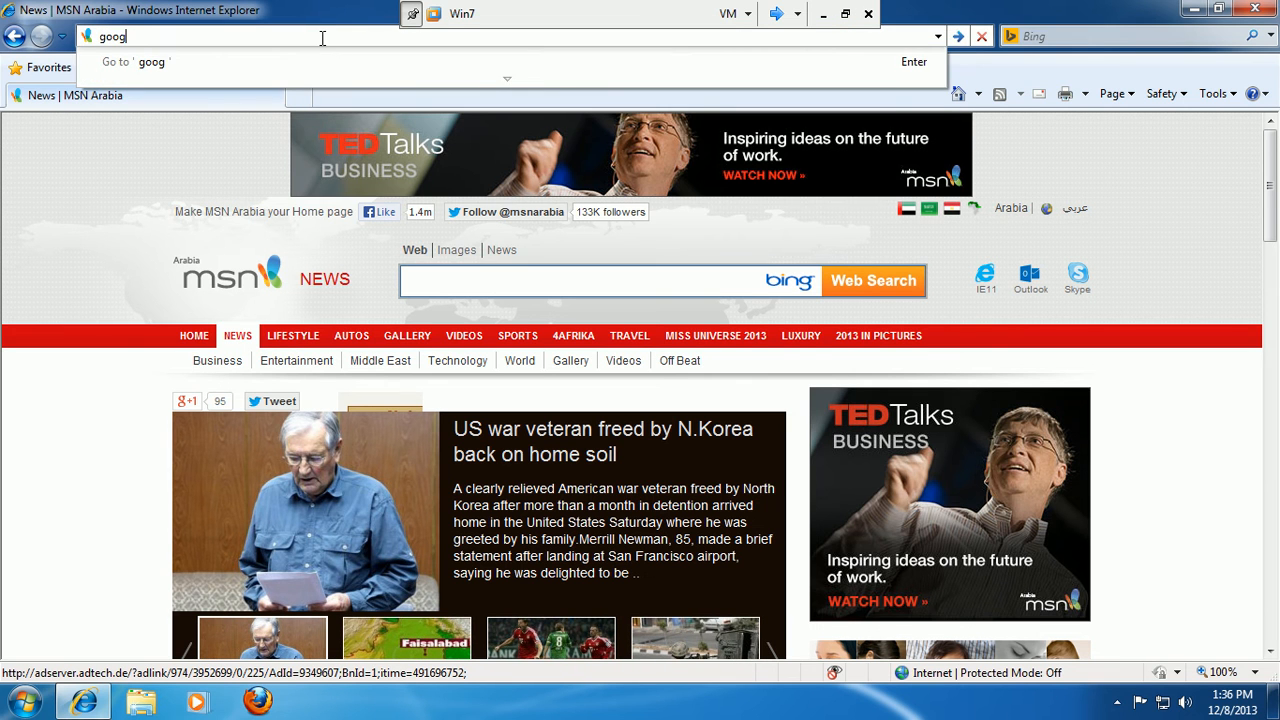
{"action": "type", "text": "le.com"}
{"action": "key", "text": "Return"}
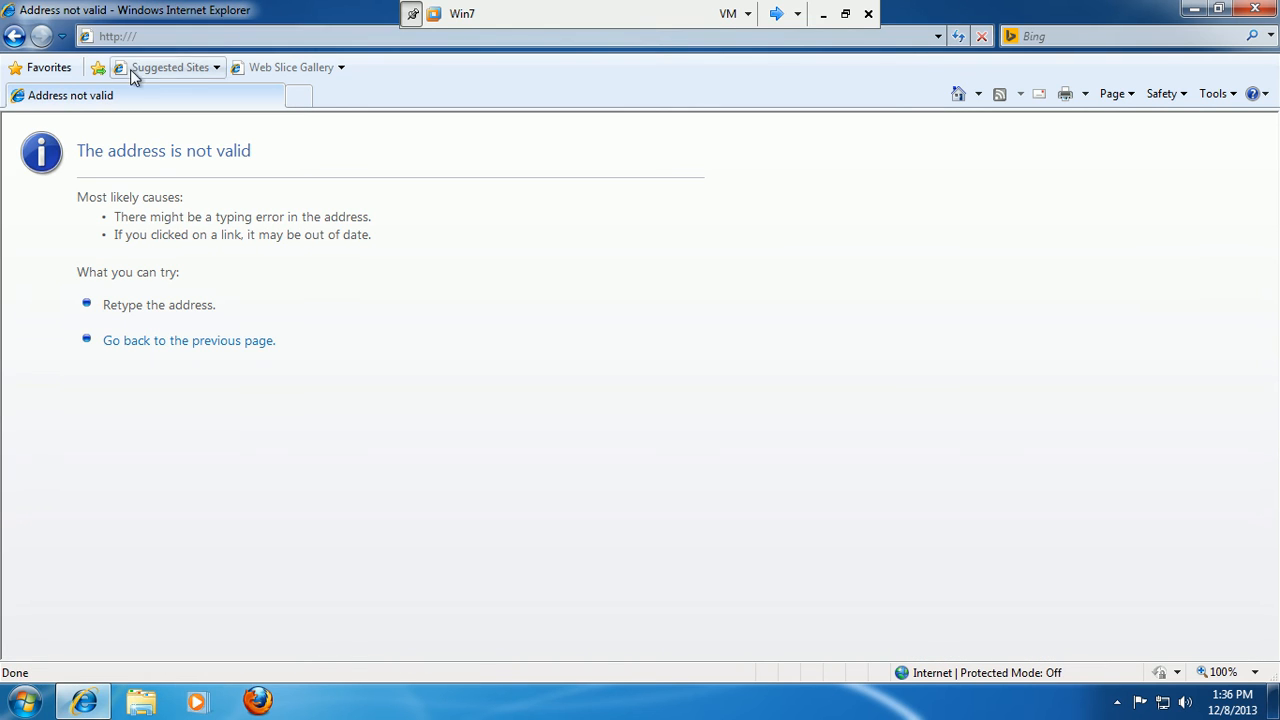
{"action": "left_click", "coordinate": [601, 38]}
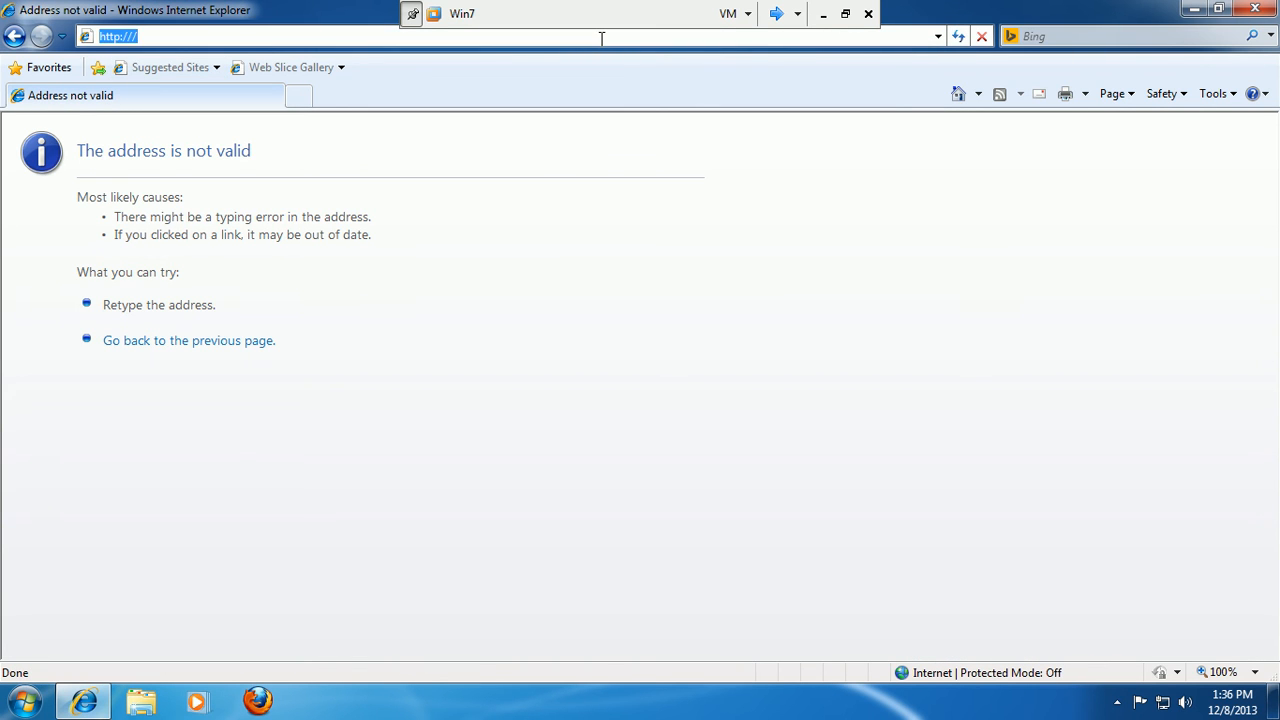
{"action": "type", "text": "google"}
{"action": "key", "text": "Down"}
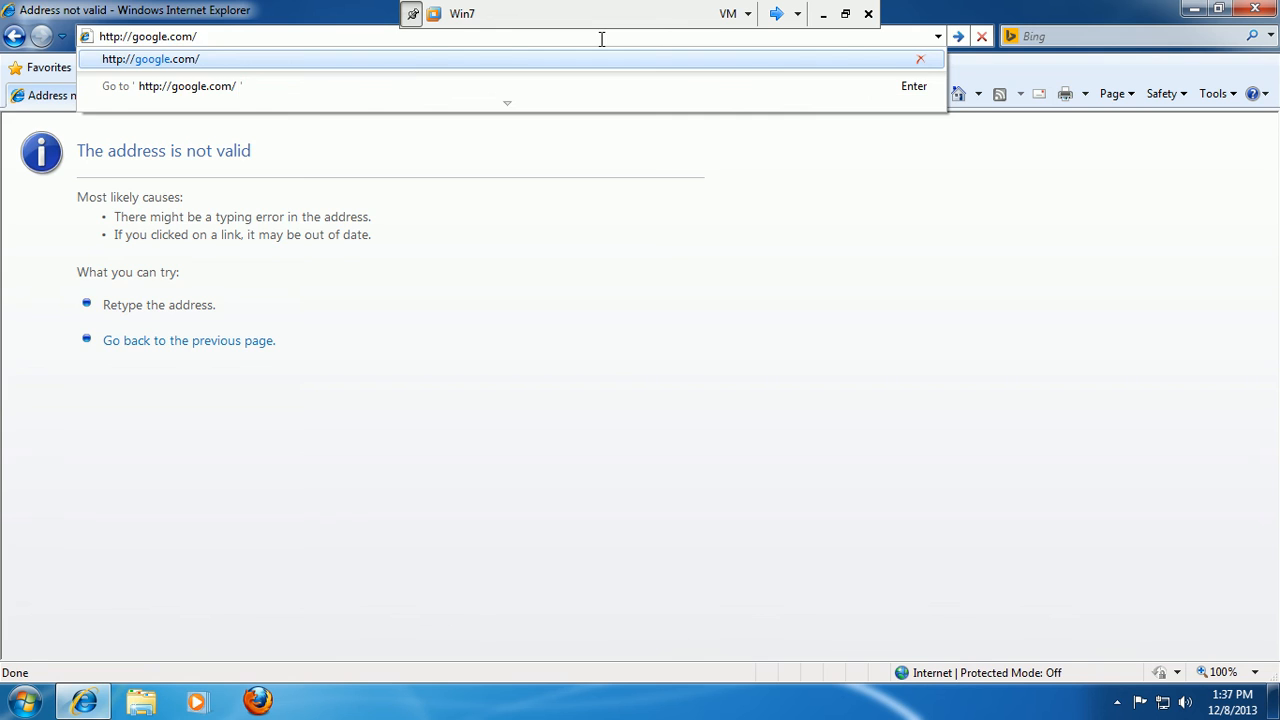
{"action": "key", "text": "Return"}
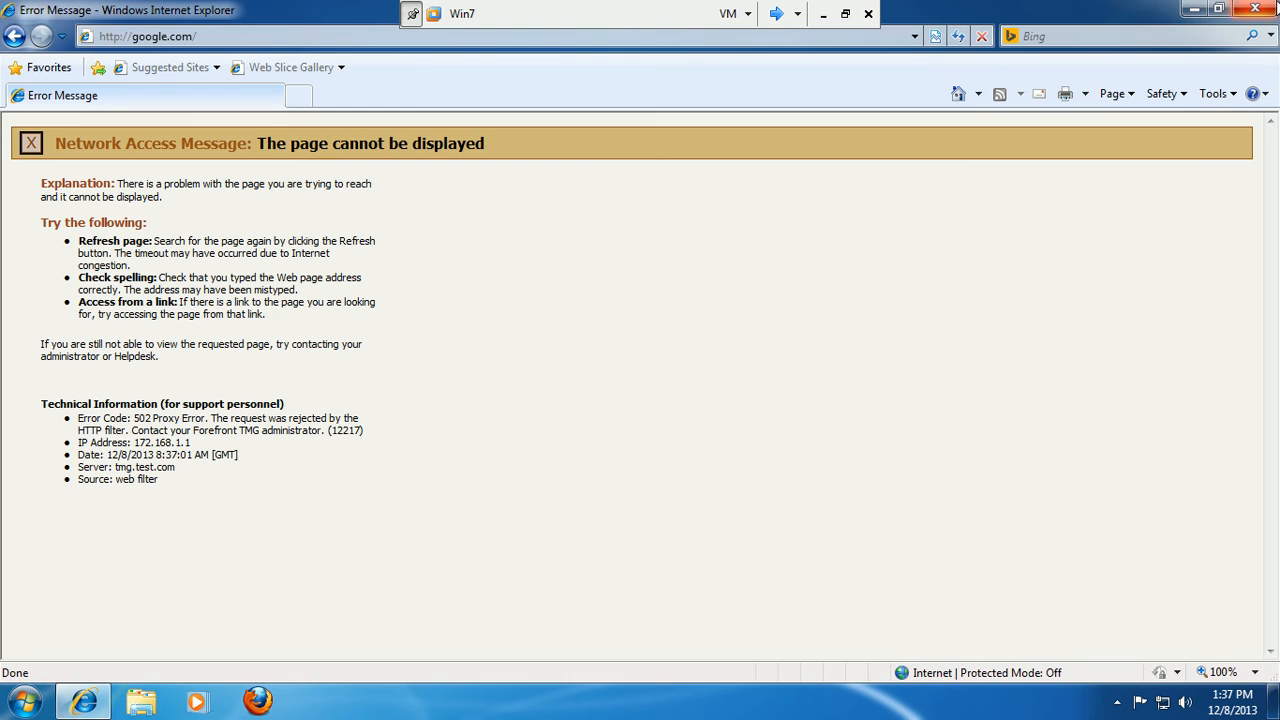
Close Internet Explorer, switch back to the TMG Server virtual machine and refresh the Web Access Policy view.
{"action": "left_click", "coordinate": [1255, 9]}
{"action": "right_click", "coordinate": [643, 251]}
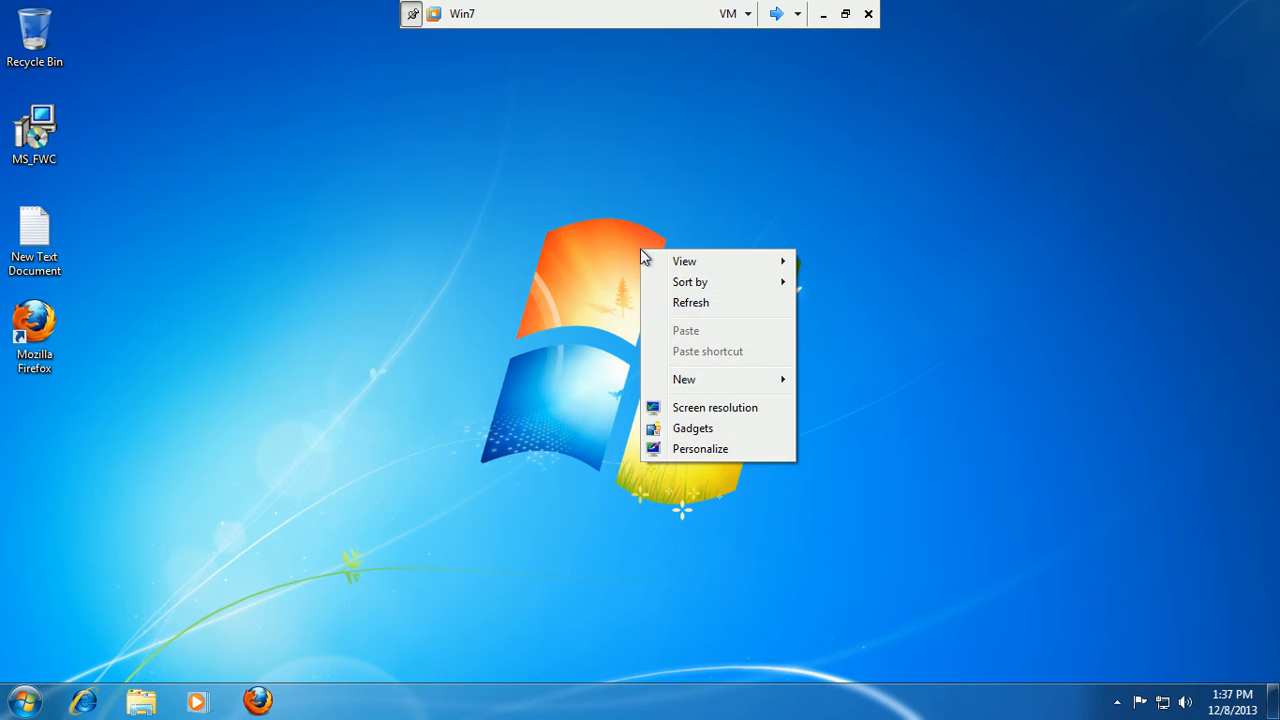
{"action": "left_click", "coordinate": [668, 303]}
{"action": "left_click", "coordinate": [775, 13]}
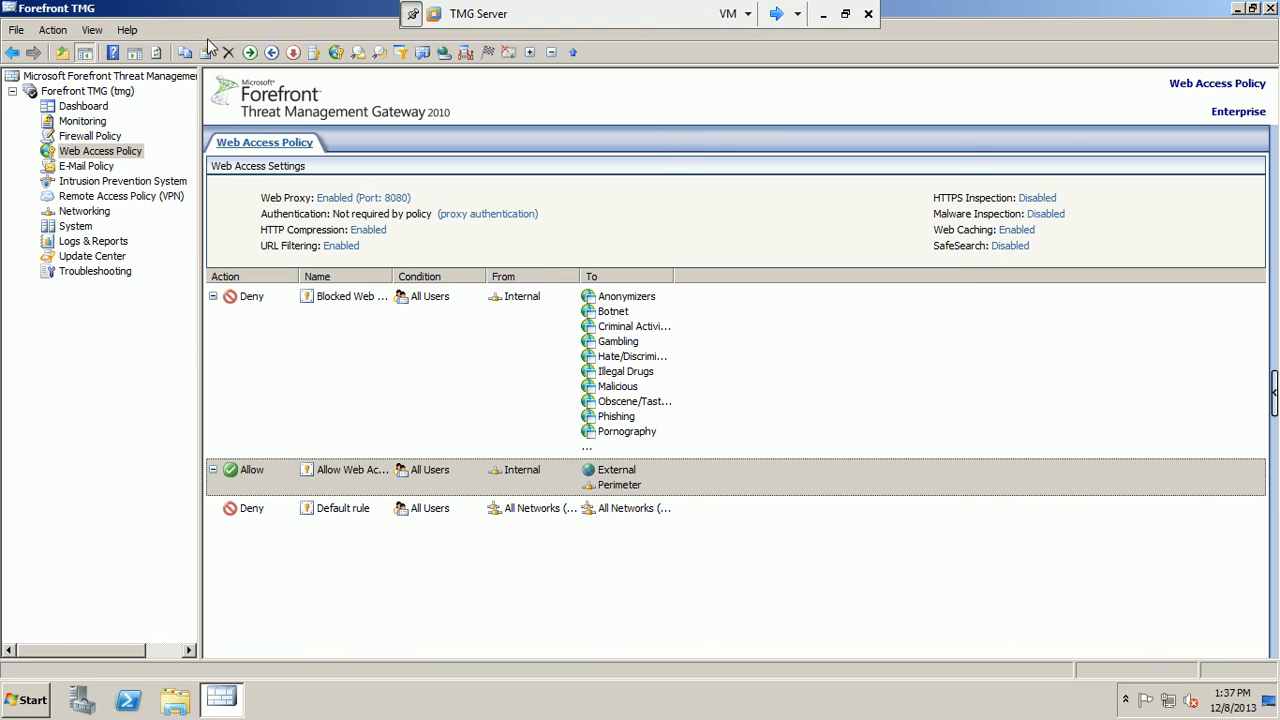
{"action": "left_click", "coordinate": [155, 52]}
{"action": "left_click", "coordinate": [155, 53]}
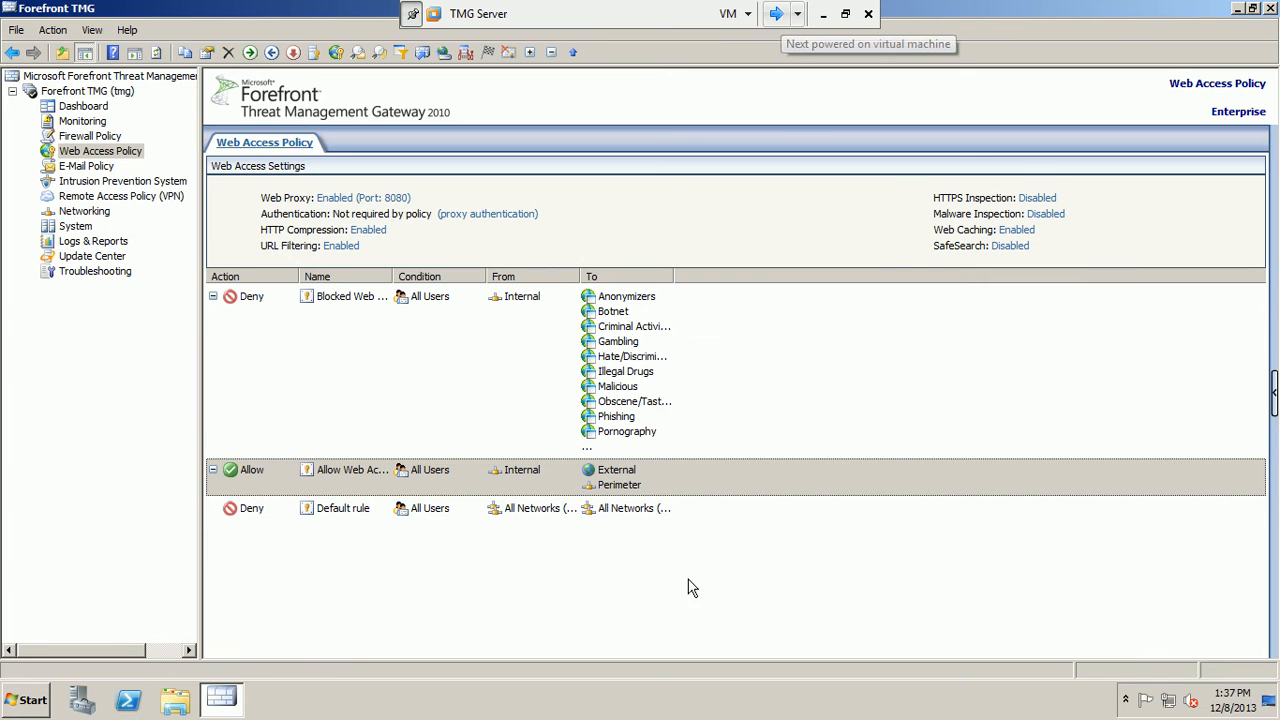
In the allow rule's HTTP policy, change the Windows Live Messenger signature's HTTP header to User-Agent: and confirm the policy.
{"action": "right_click", "coordinate": [710, 470]}
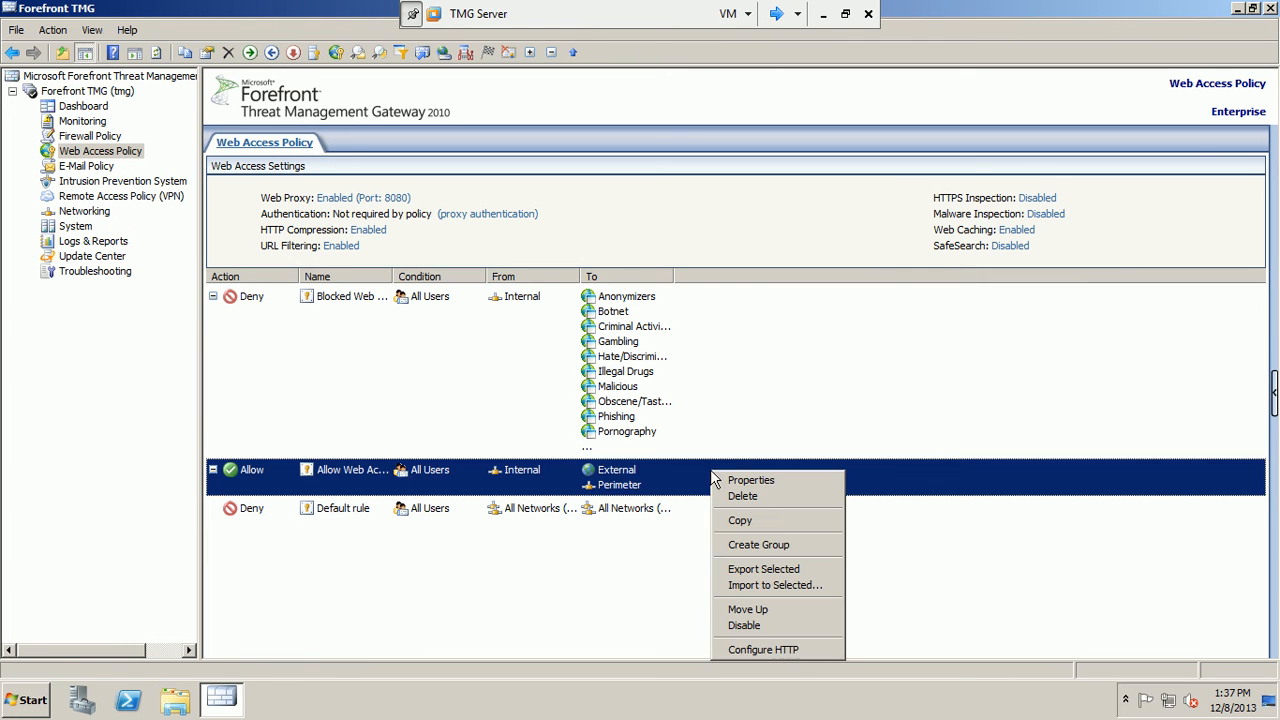
{"action": "left_click", "coordinate": [773, 655]}
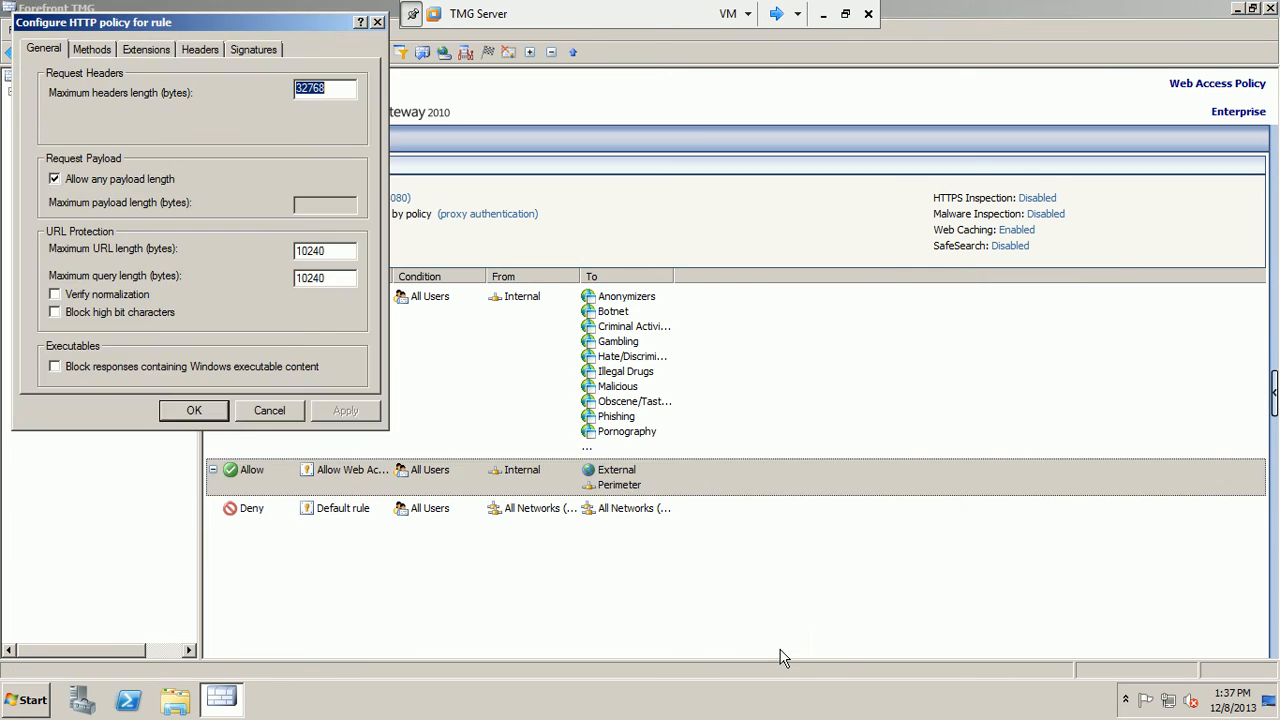
{"action": "left_click", "coordinate": [205, 48]}
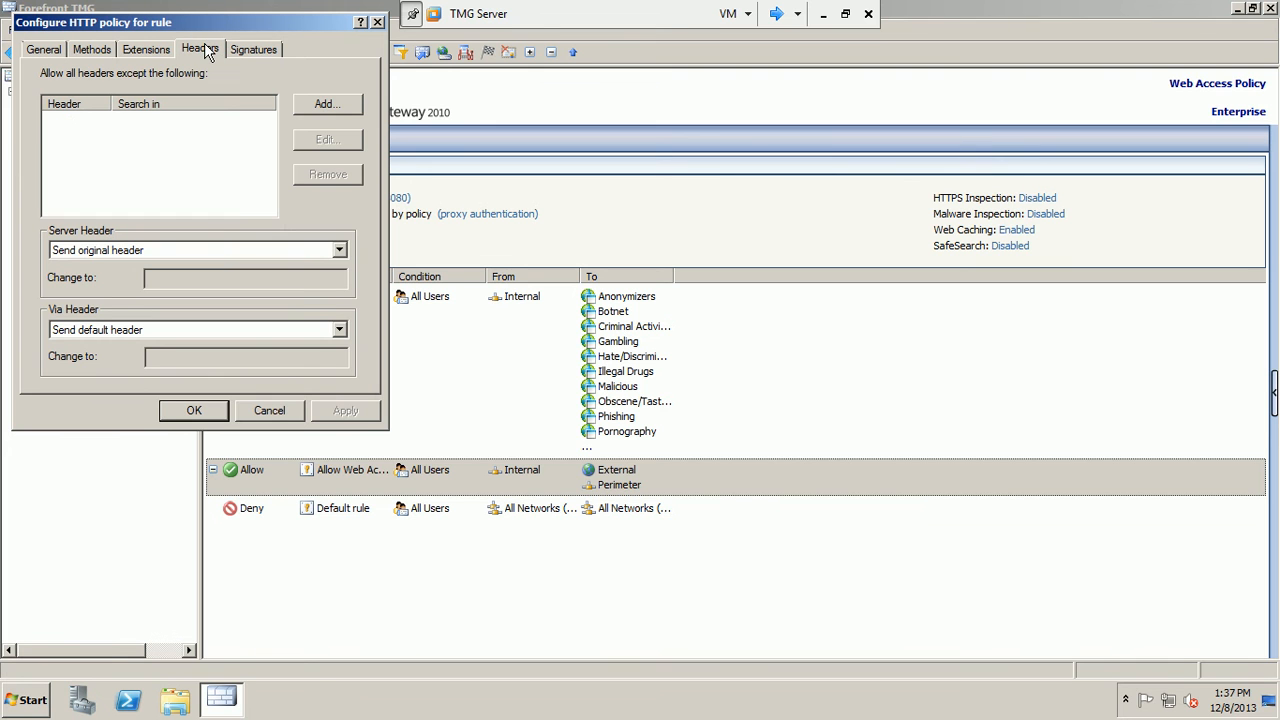
{"action": "left_click", "coordinate": [262, 52]}
{"action": "left_click", "coordinate": [327, 184]}
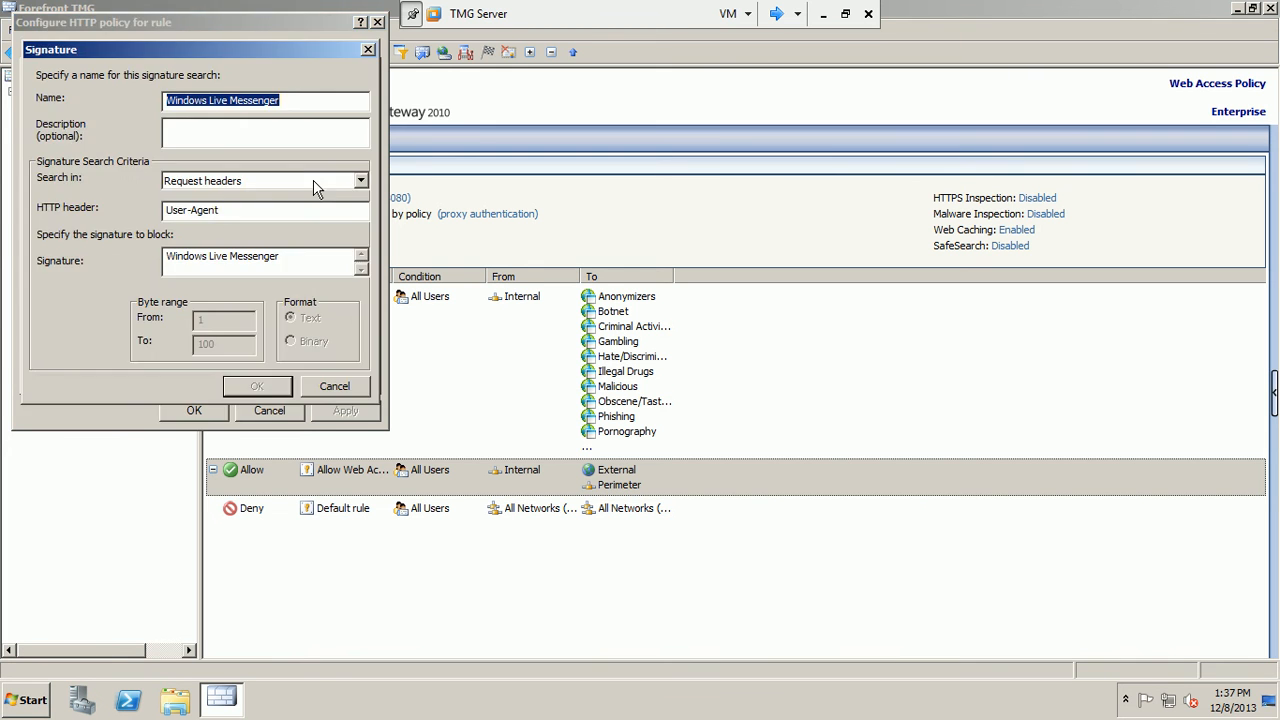
{"action": "left_click", "coordinate": [240, 211]}
{"action": "type", "text": ":"}
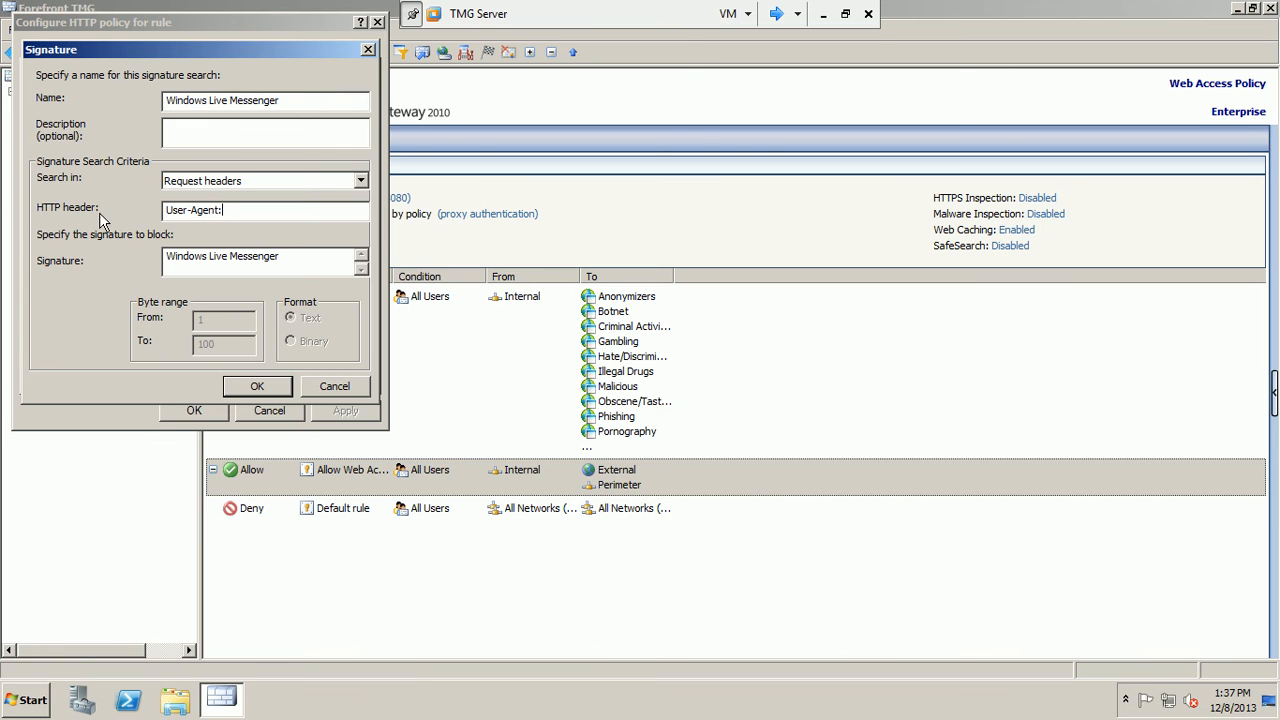
{"action": "left_click", "coordinate": [262, 386]}
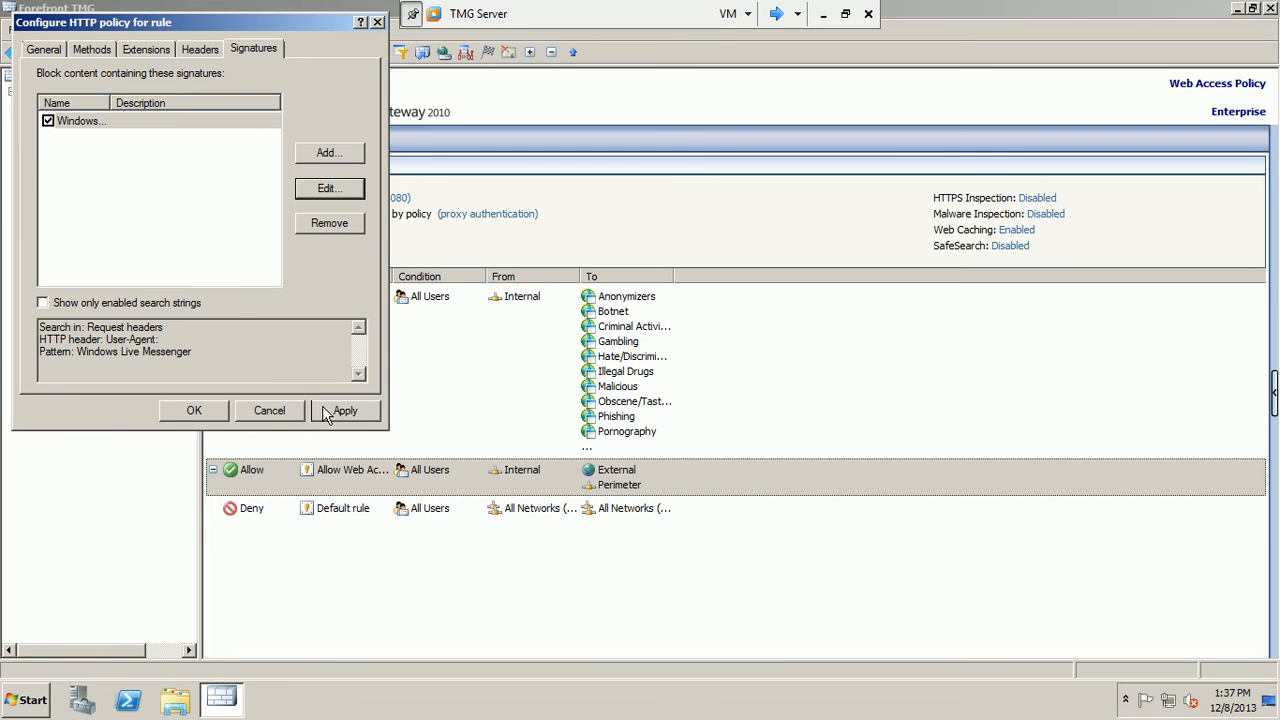
{"action": "left_click", "coordinate": [224, 412]}
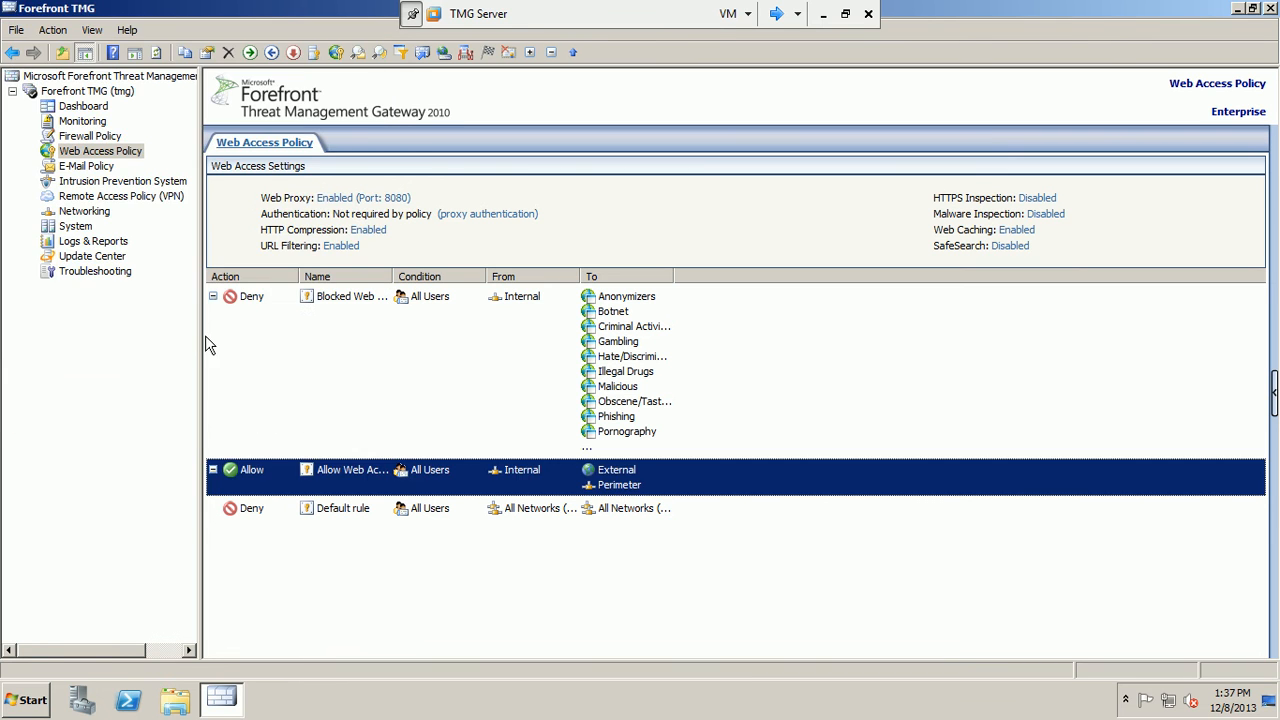
Apply the pending configuration changes without a change description and refresh the Web Access Policy view.
{"action": "left_click", "coordinate": [278, 145]}
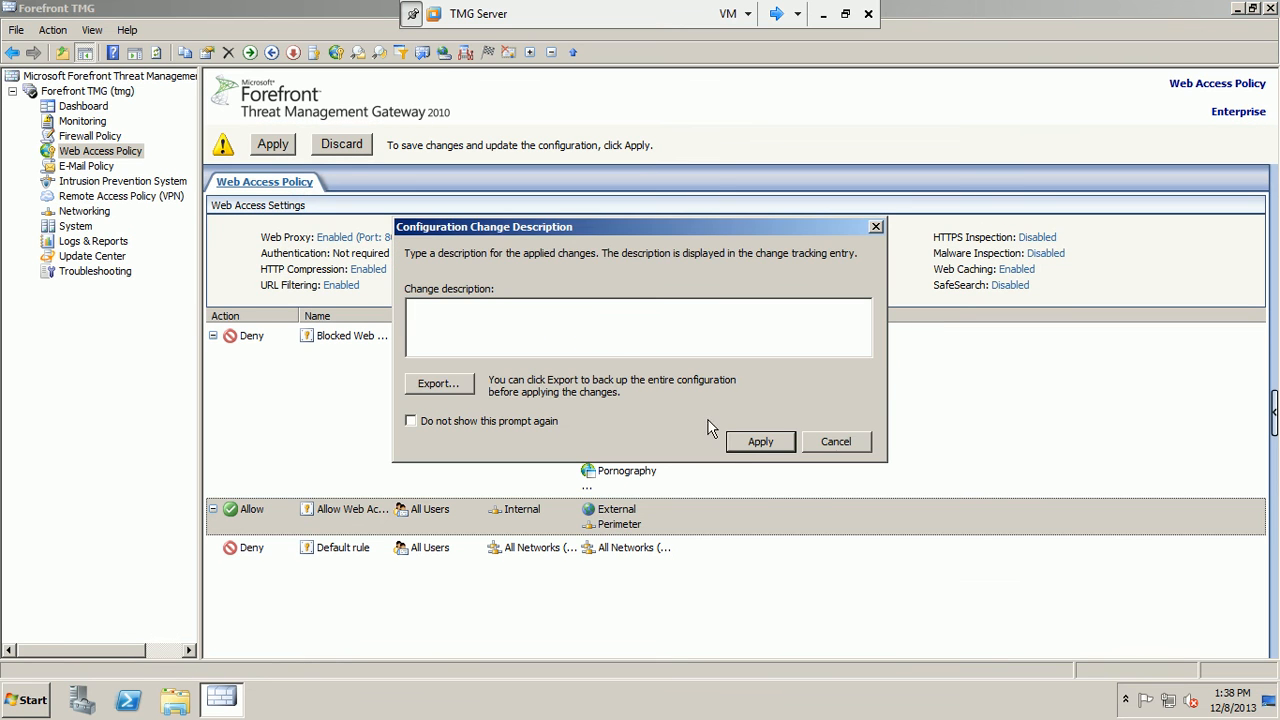
{"action": "left_click", "coordinate": [742, 440]}
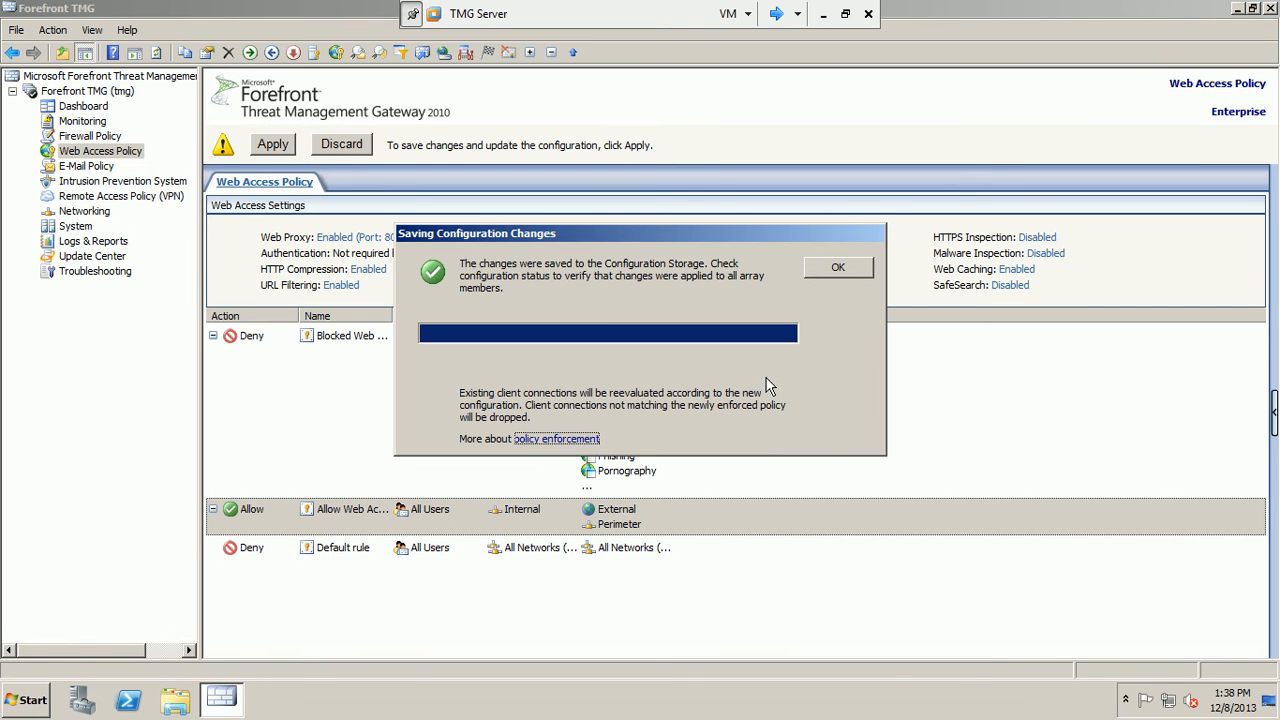
{"action": "left_click", "coordinate": [837, 268]}
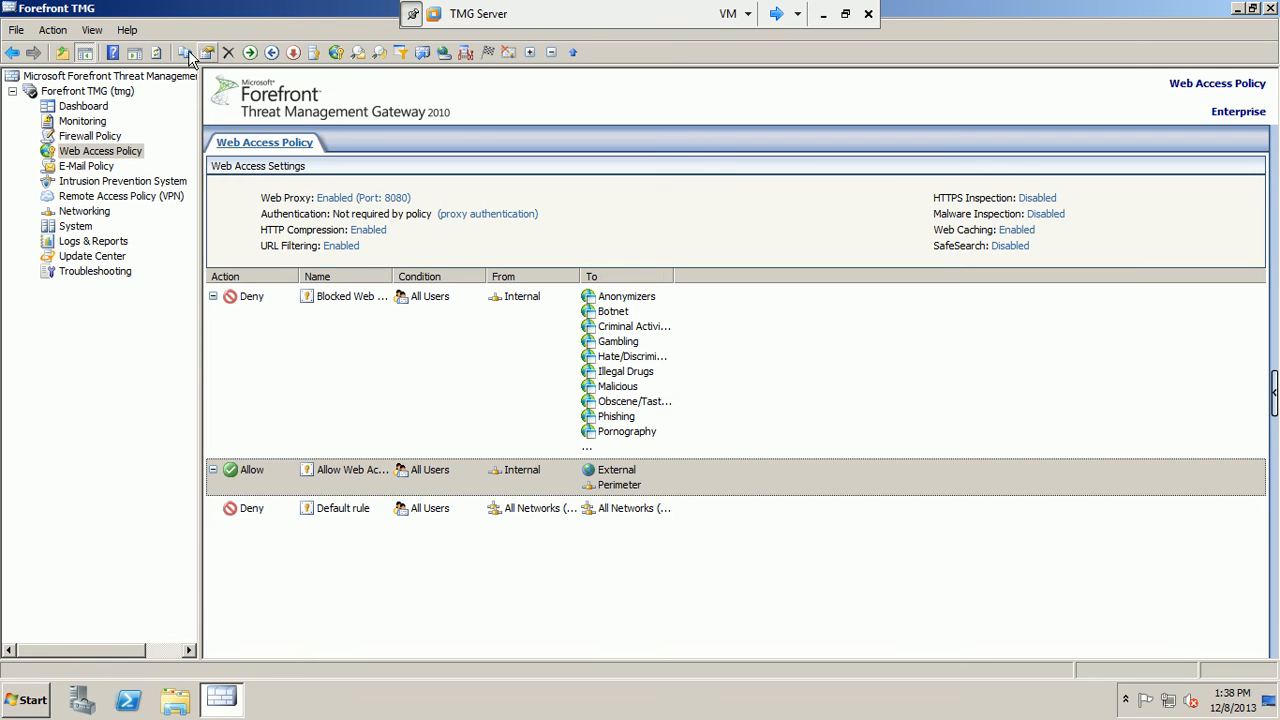
{"action": "left_click", "coordinate": [157, 52]}
Switch to the Win7 virtual machine and search its installed programs for windows live messanger.
{"action": "left_click", "coordinate": [772, 14]}
{"action": "left_click", "coordinate": [772, 15]}
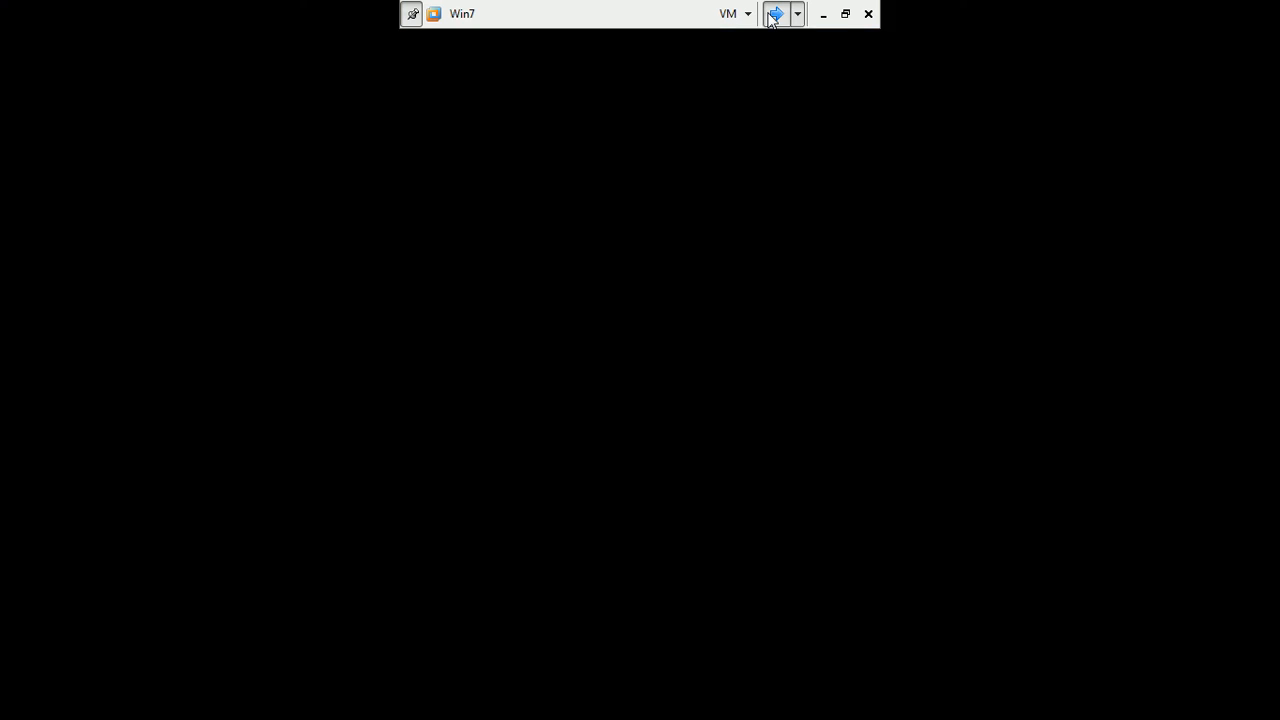
{"action": "right_click", "coordinate": [320, 363]}
{"action": "left_click", "coordinate": [343, 413]}
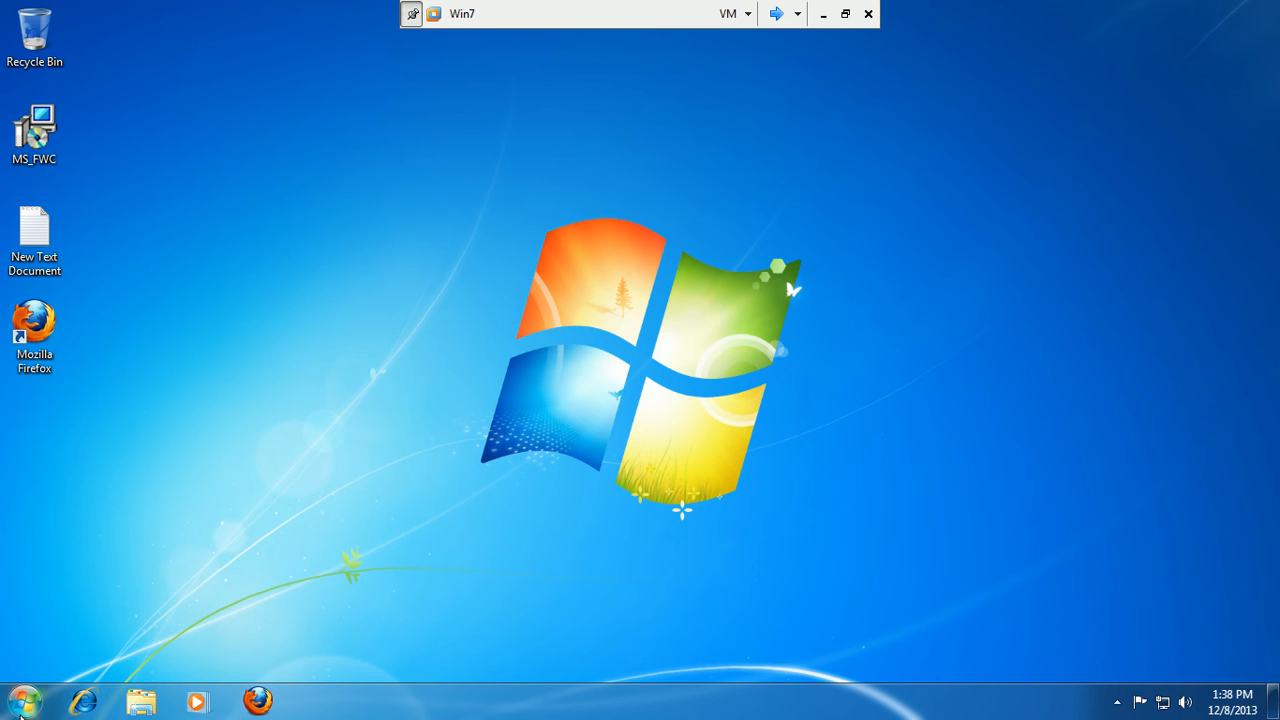
{"action": "left_click", "coordinate": [20, 712]}
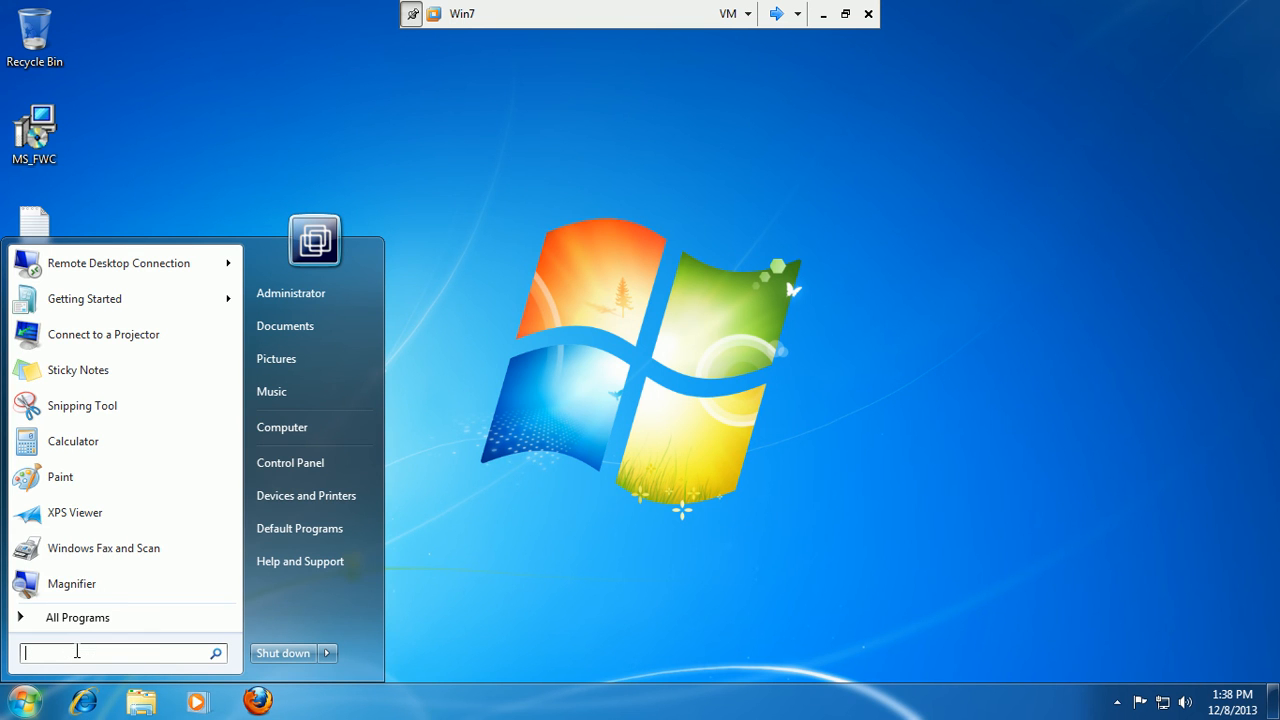
{"action": "type", "text": "window"}
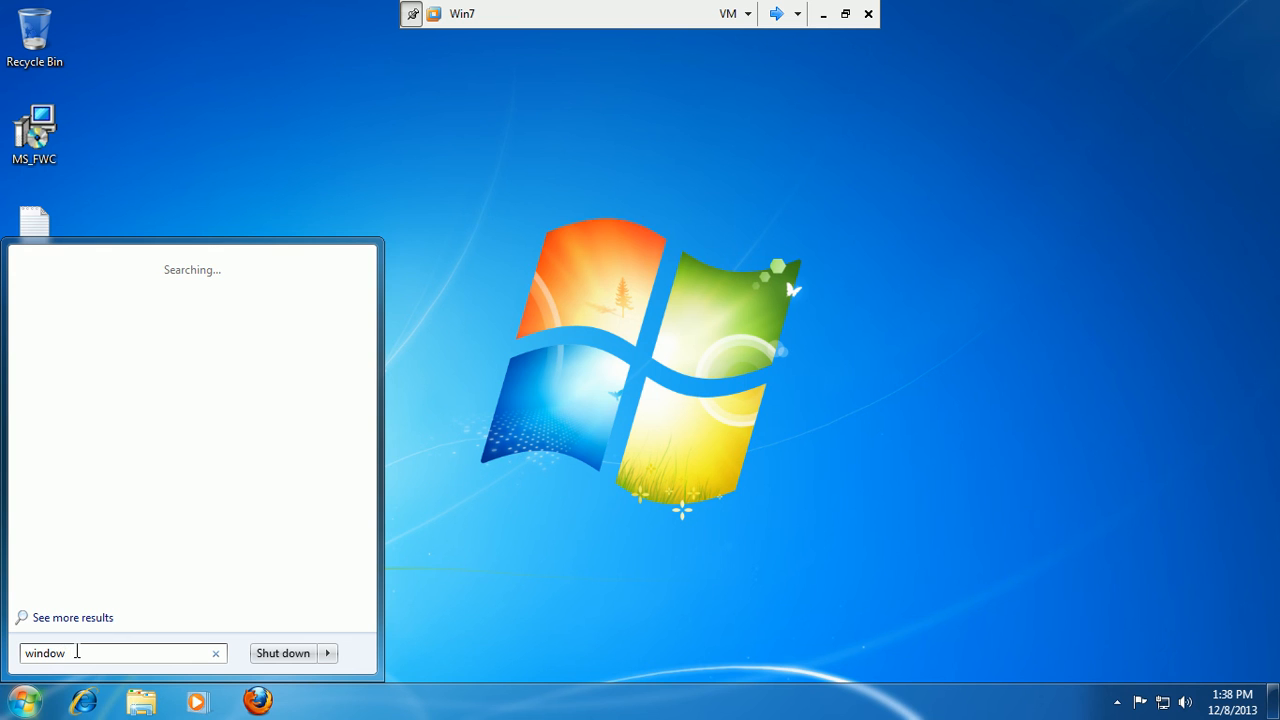
{"action": "type", "text": "s live messanger"}
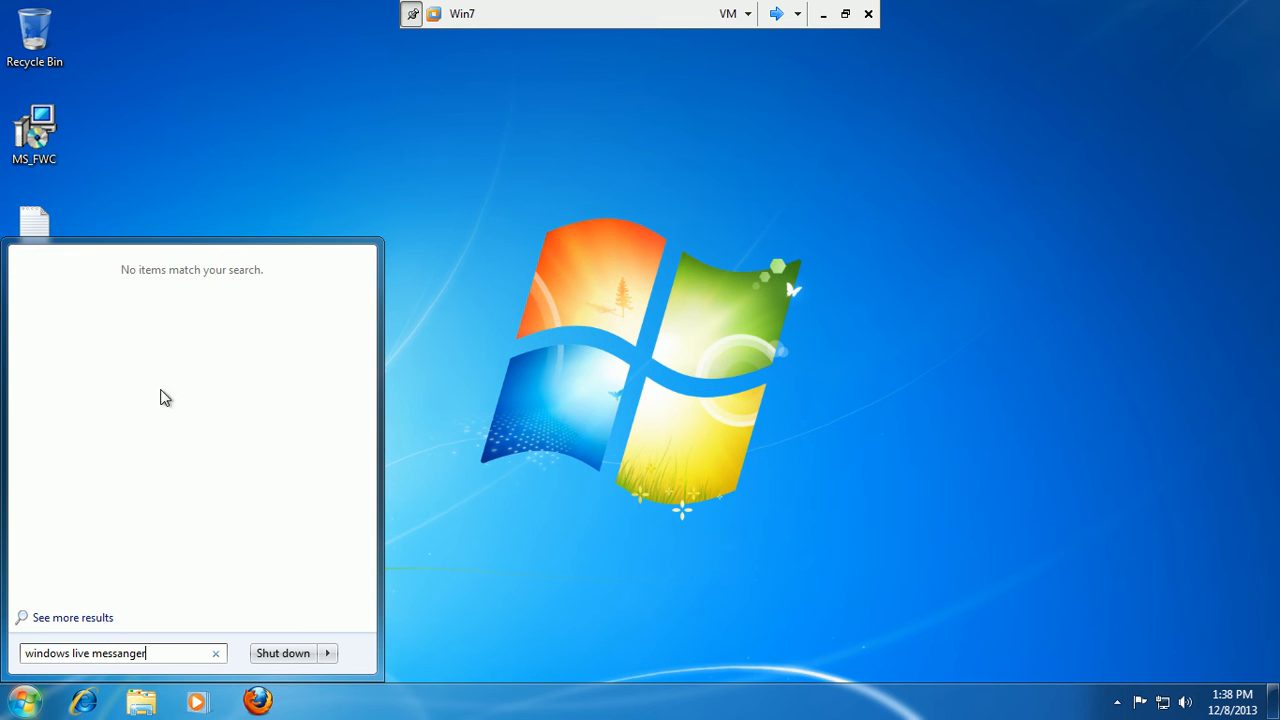
{"action": "left_click", "coordinate": [482, 369]}
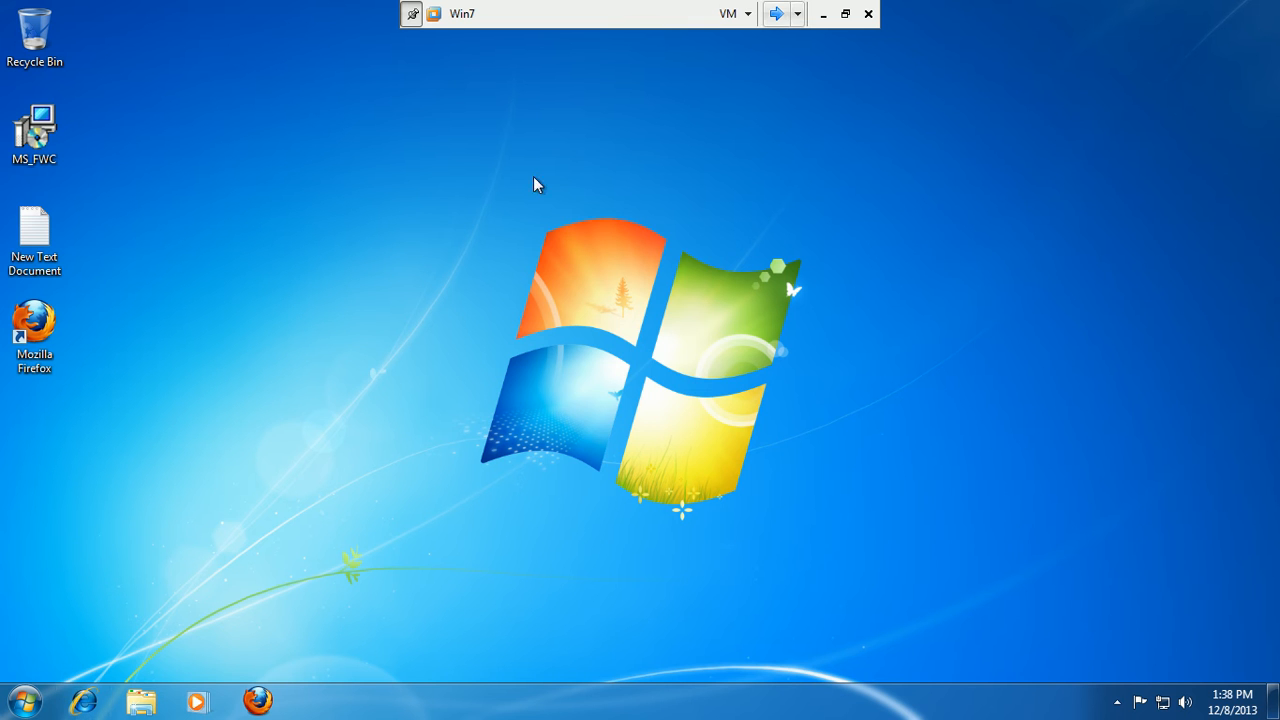
Test web access by searching for mp3 in Firefox and opening Internet Explorer's home page, accepting each browser's default-browser prompt.
{"action": "left_click", "coordinate": [257, 700]}
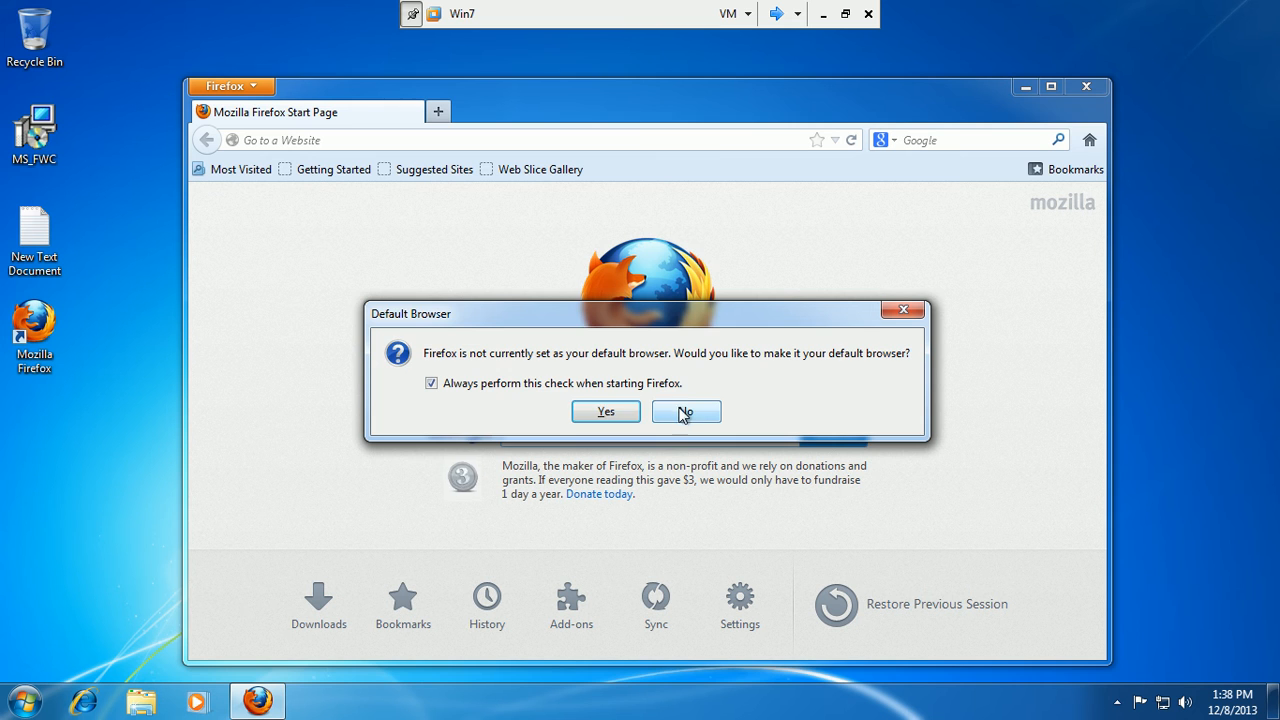
{"action": "left_click", "coordinate": [608, 411]}
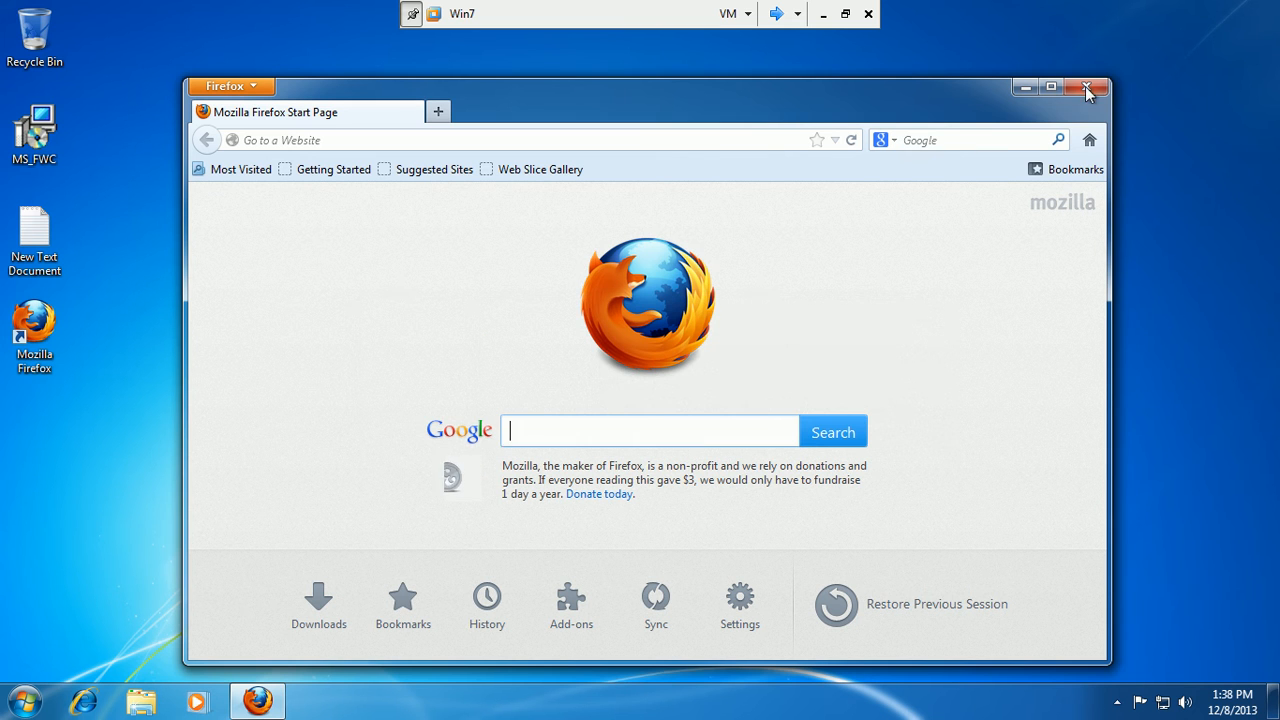
{"action": "left_click", "coordinate": [740, 437]}
{"action": "type", "text": "mp3"}
{"action": "key", "text": "Return"}
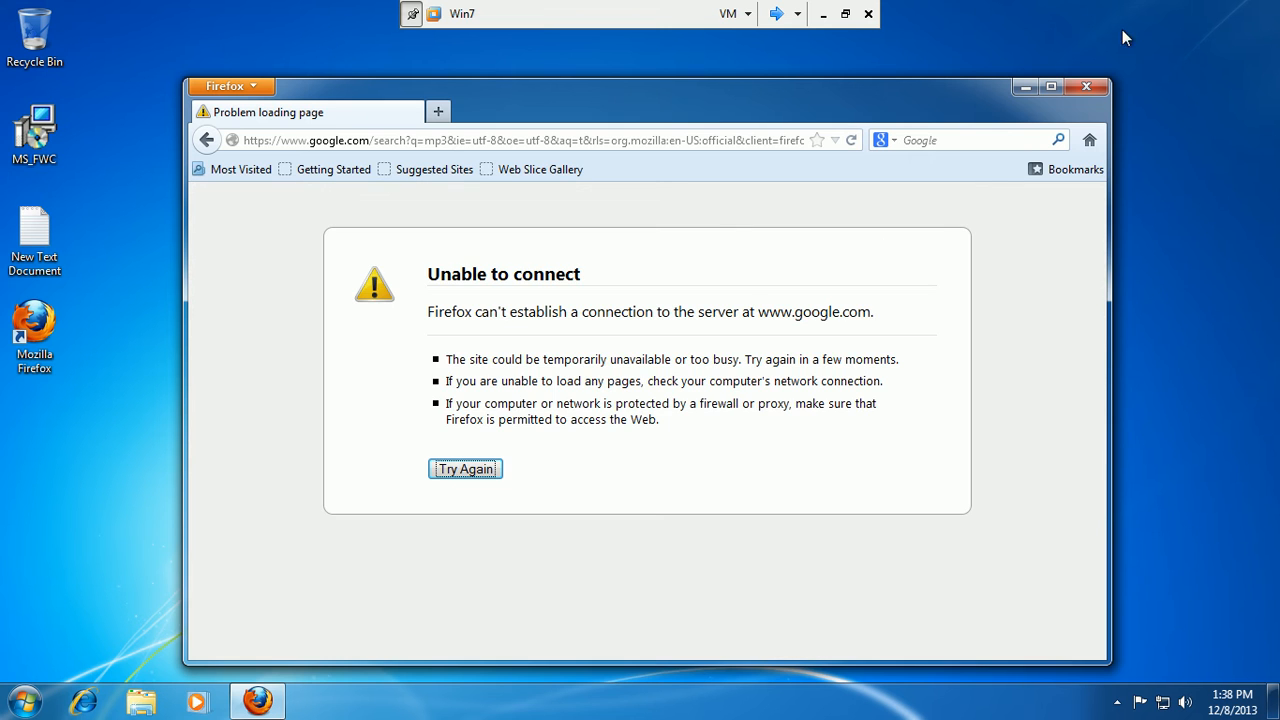
{"action": "left_click", "coordinate": [1088, 88]}
{"action": "left_click", "coordinate": [83, 701]}
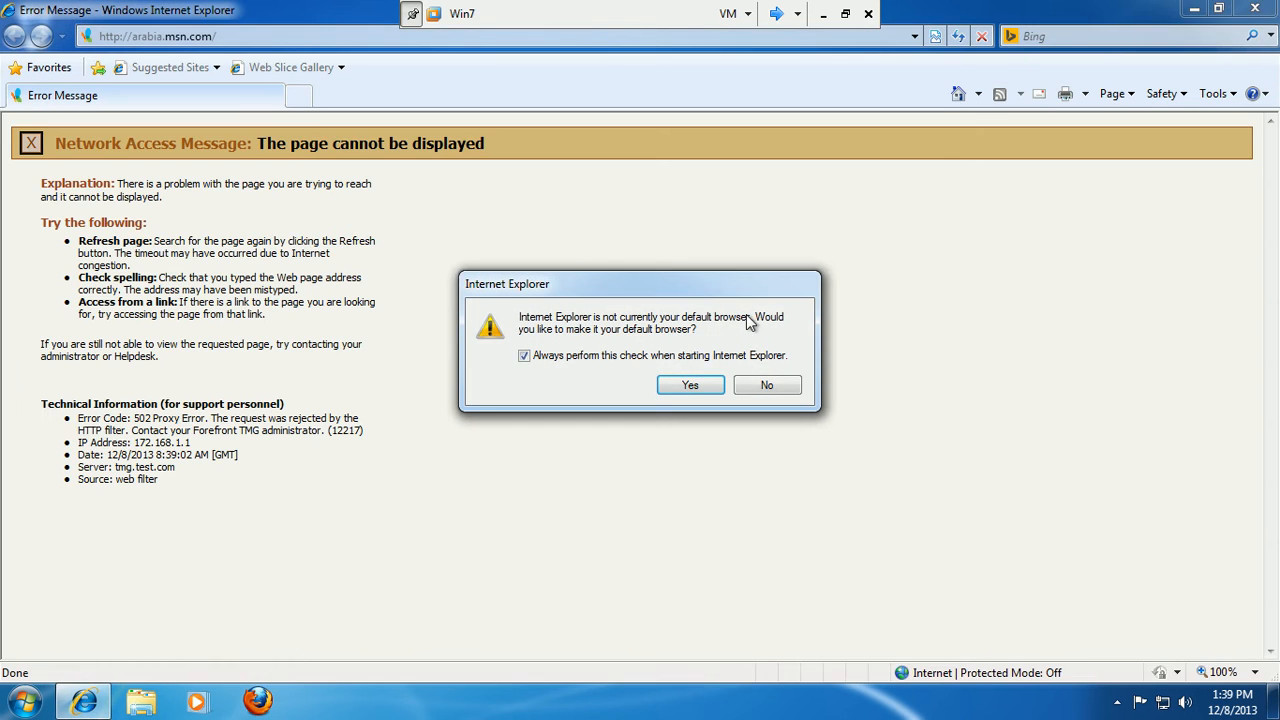
{"action": "left_click", "coordinate": [689, 389]}
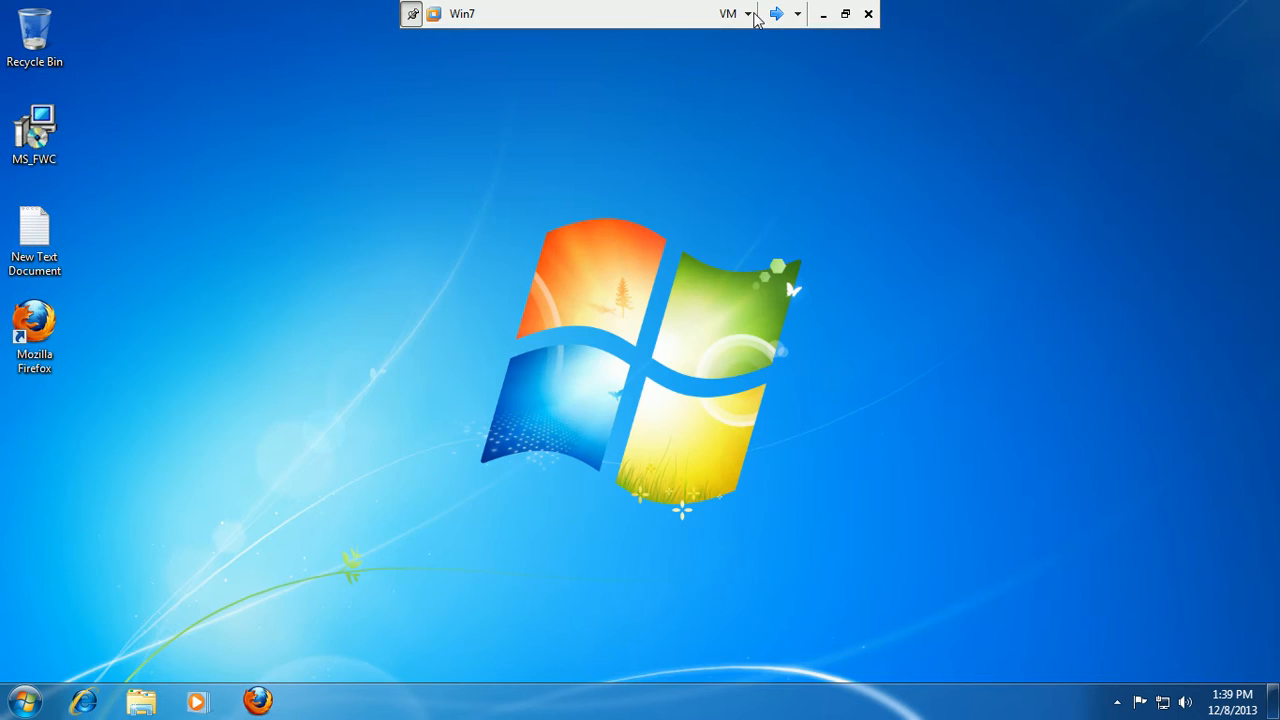
Switch to the TMG Server and review the blocked extensions in the allow rule's HTTP policy, leaving without changes.
{"action": "left_click", "coordinate": [776, 14]}
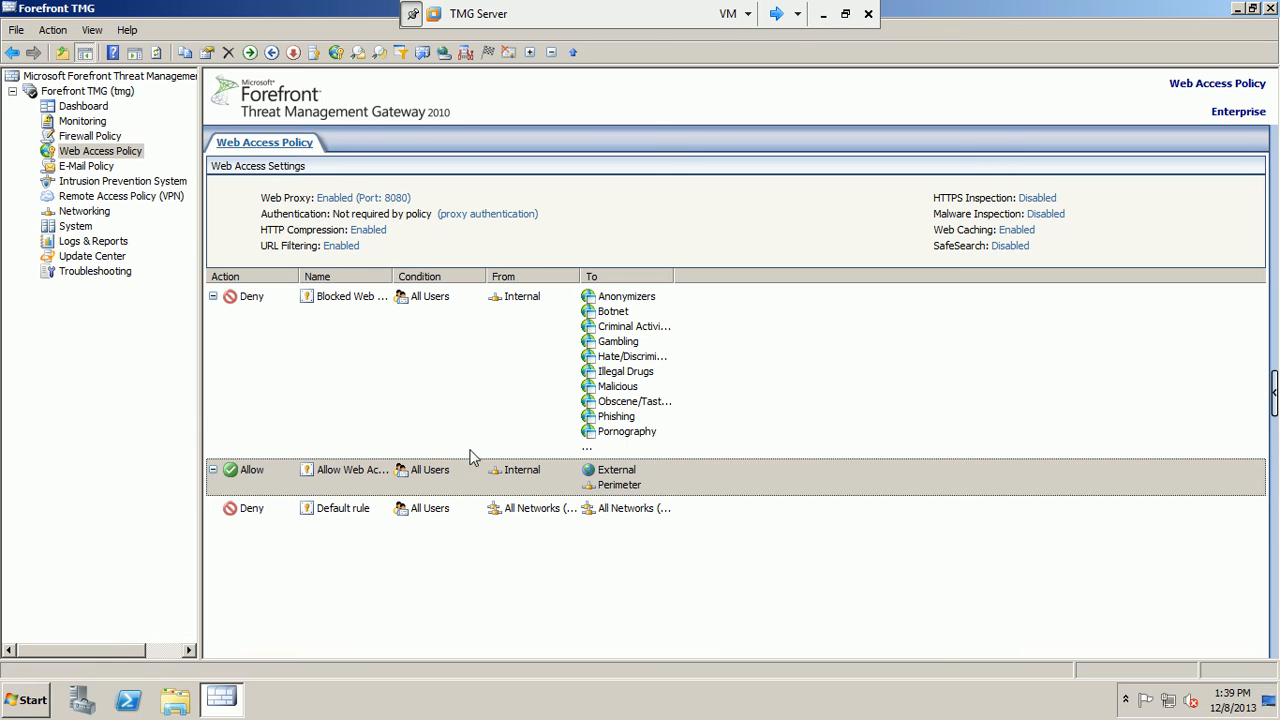
{"action": "right_click", "coordinate": [459, 477]}
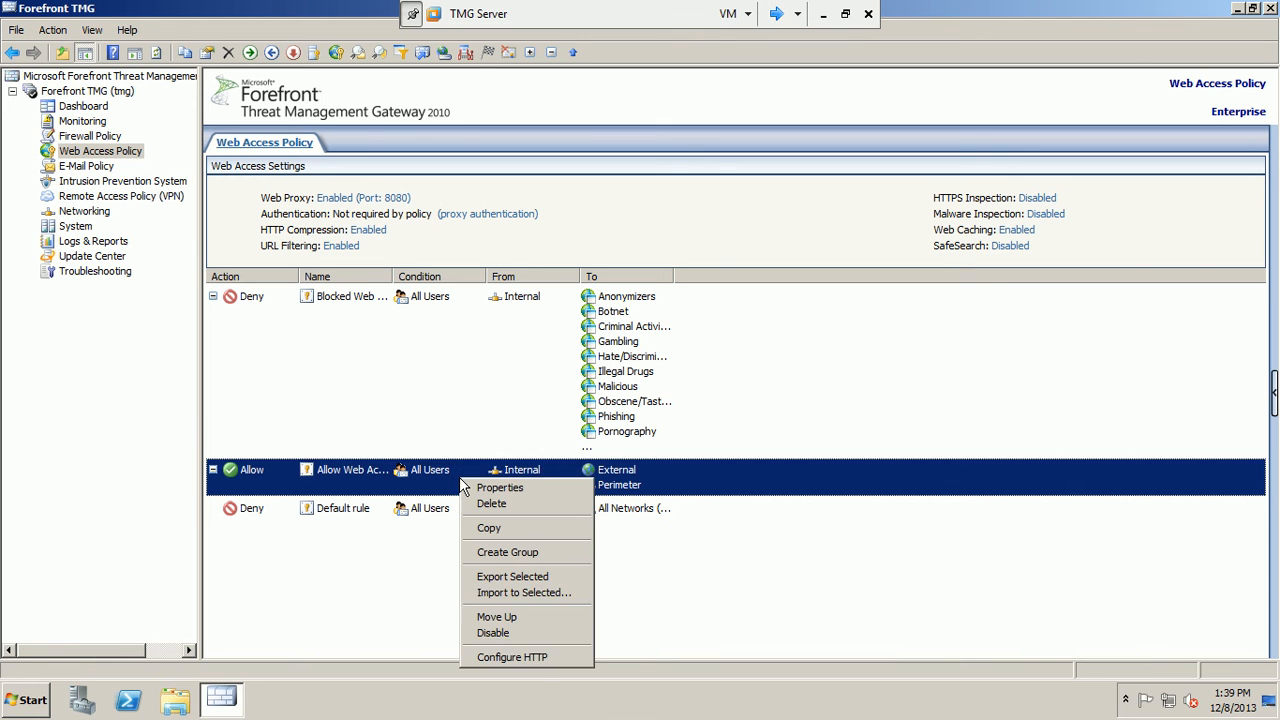
{"action": "left_click", "coordinate": [503, 660]}
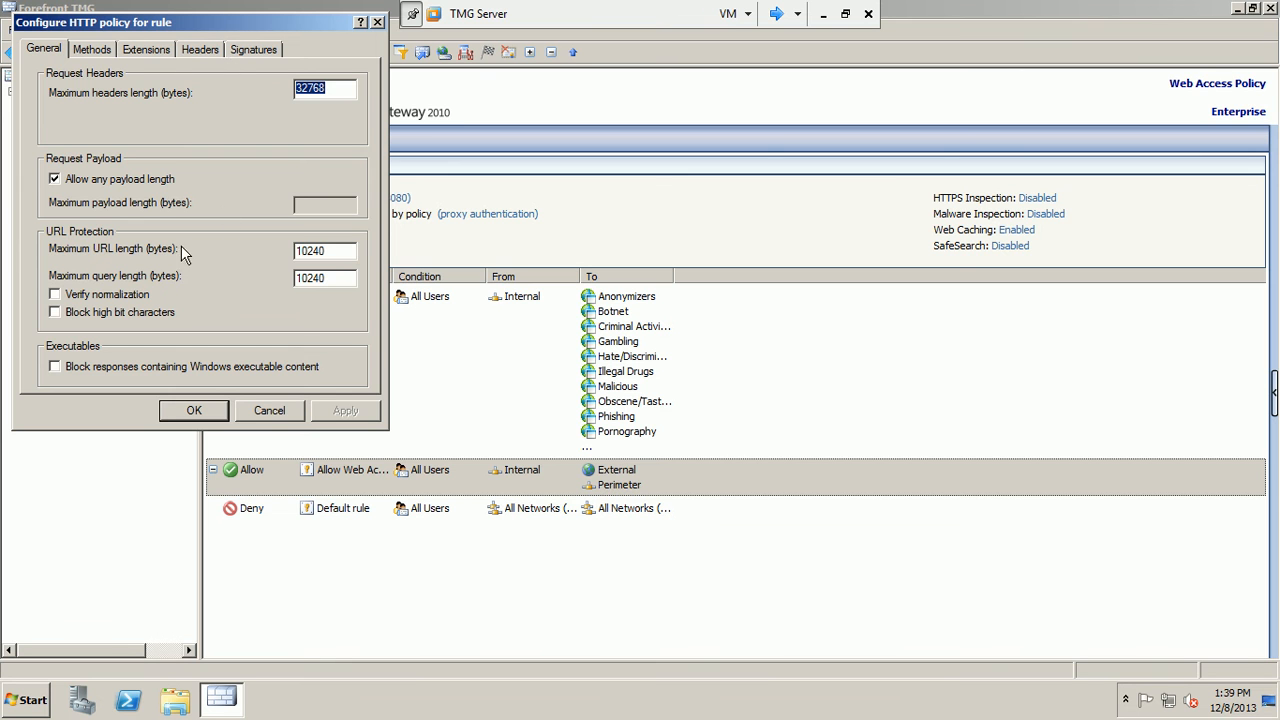
{"action": "left_click", "coordinate": [146, 49]}
{"action": "left_click", "coordinate": [137, 147]}
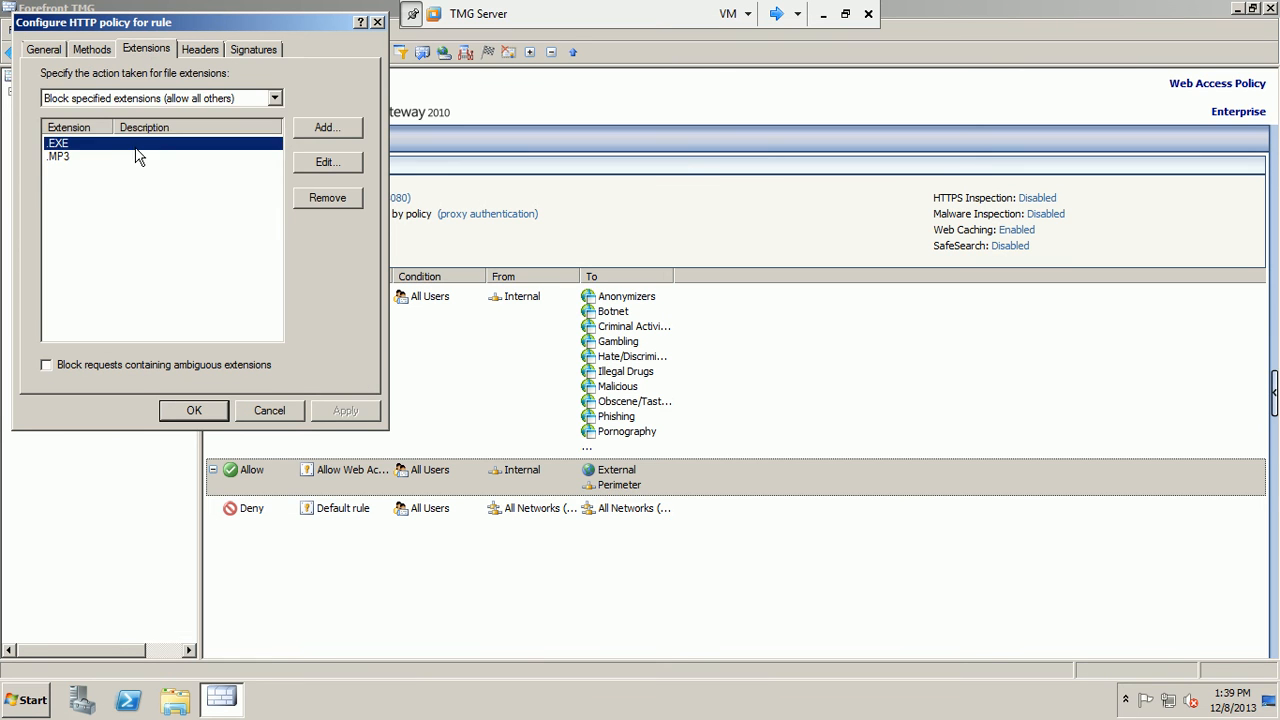
{"action": "left_click", "coordinate": [269, 410]}
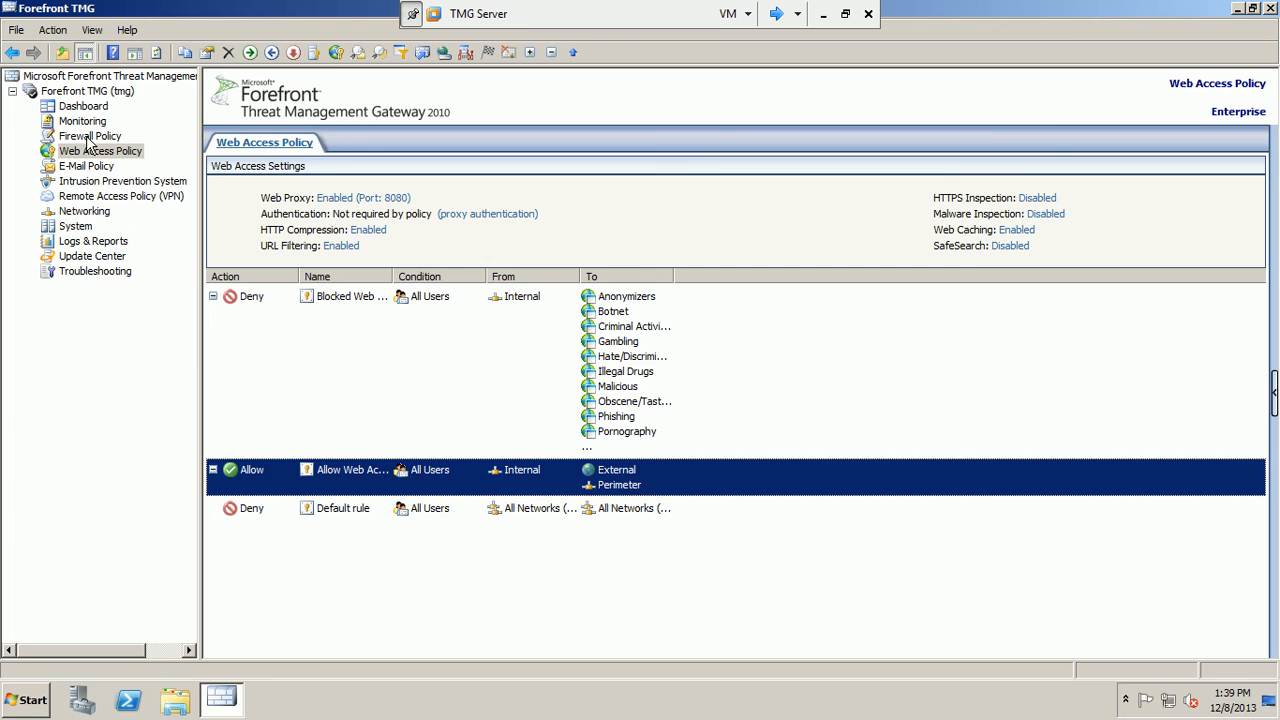
Review the properties of HTTP Filter among the system's web filters and close them without changes.
{"action": "left_click", "coordinate": [76, 226]}
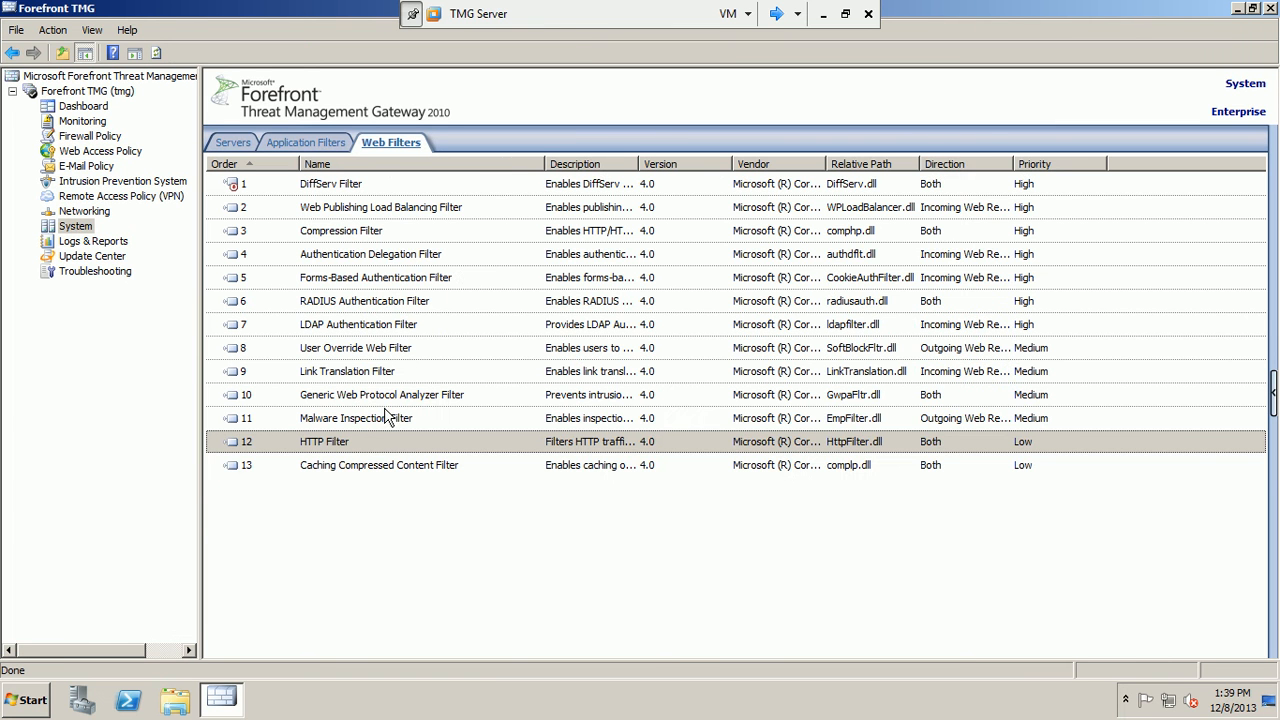
{"action": "right_click", "coordinate": [363, 443]}
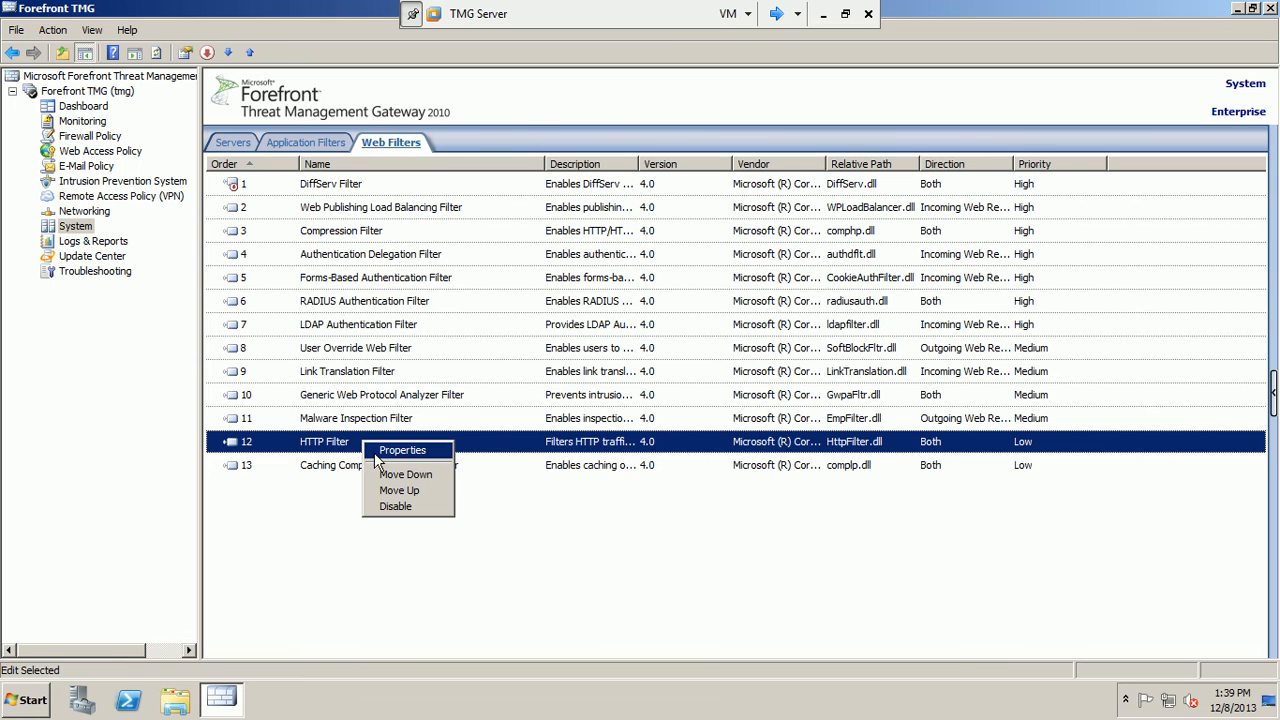
{"action": "left_click", "coordinate": [377, 452]}
{"action": "left_click", "coordinate": [624, 523]}
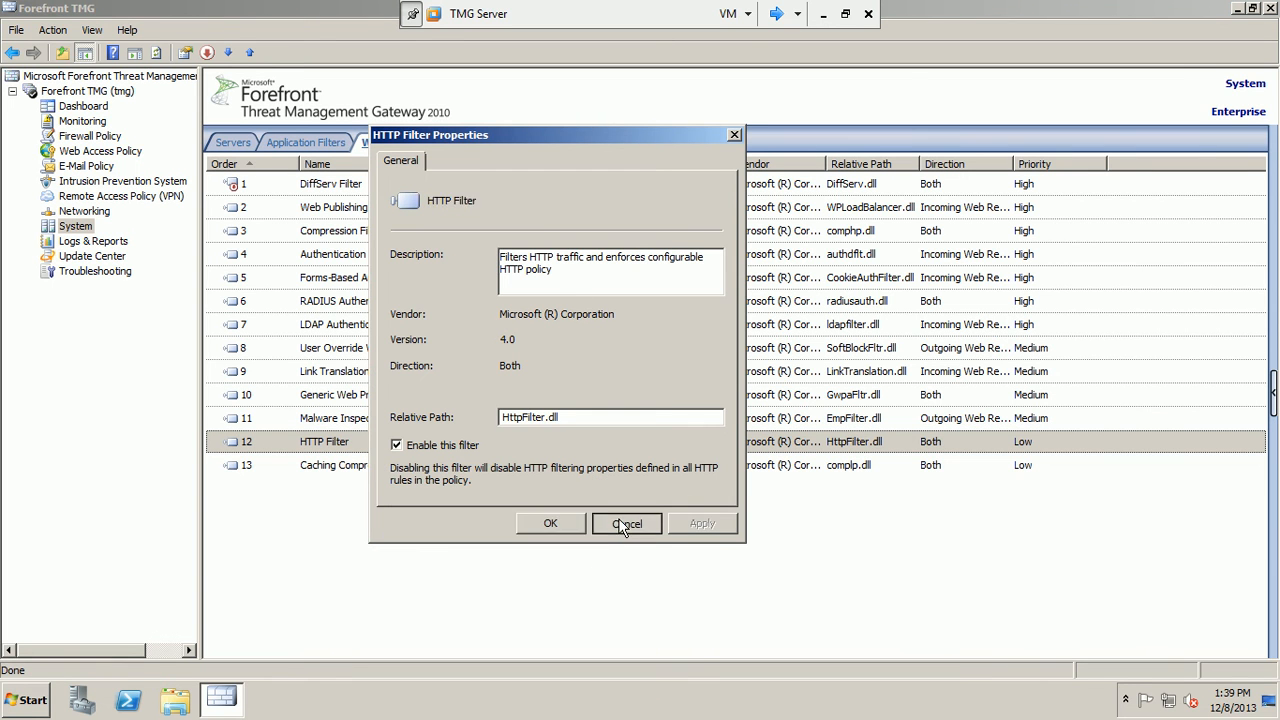
Review the HTTPS outbound inspection settings of the Web Access Policy and close them without changes.
{"action": "left_click", "coordinate": [93, 153]}
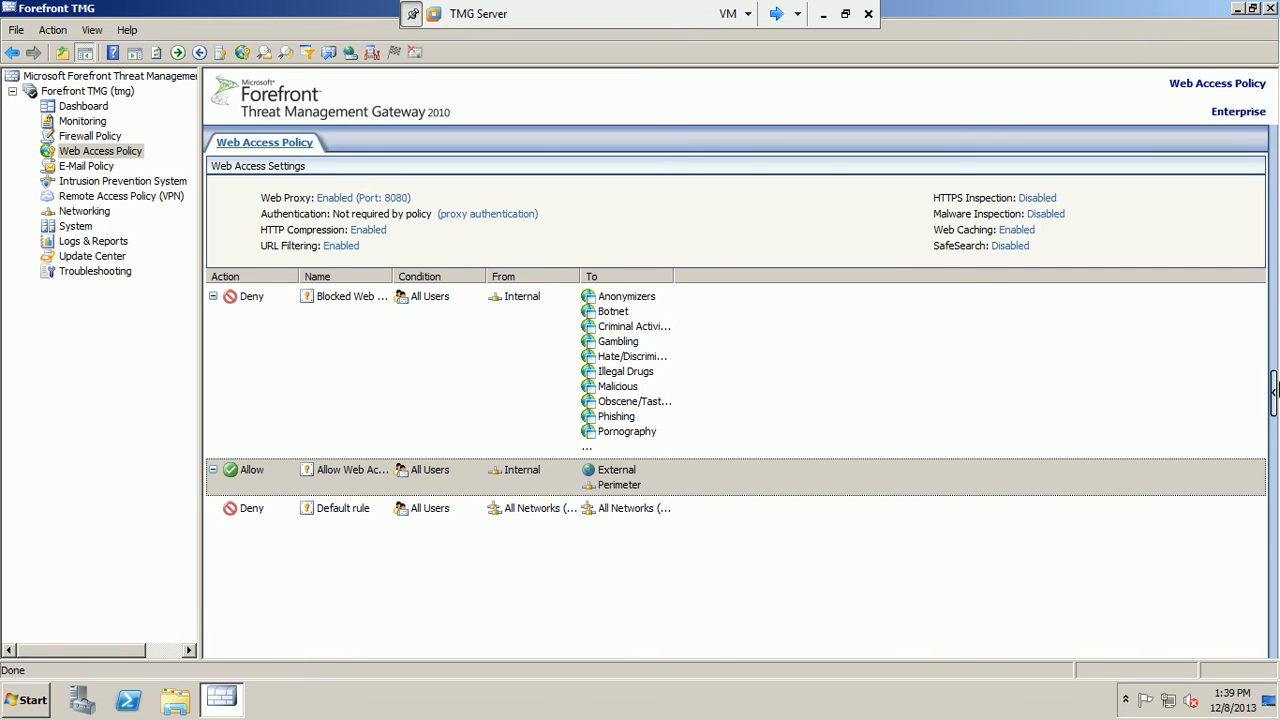
{"action": "left_click", "coordinate": [1275, 390]}
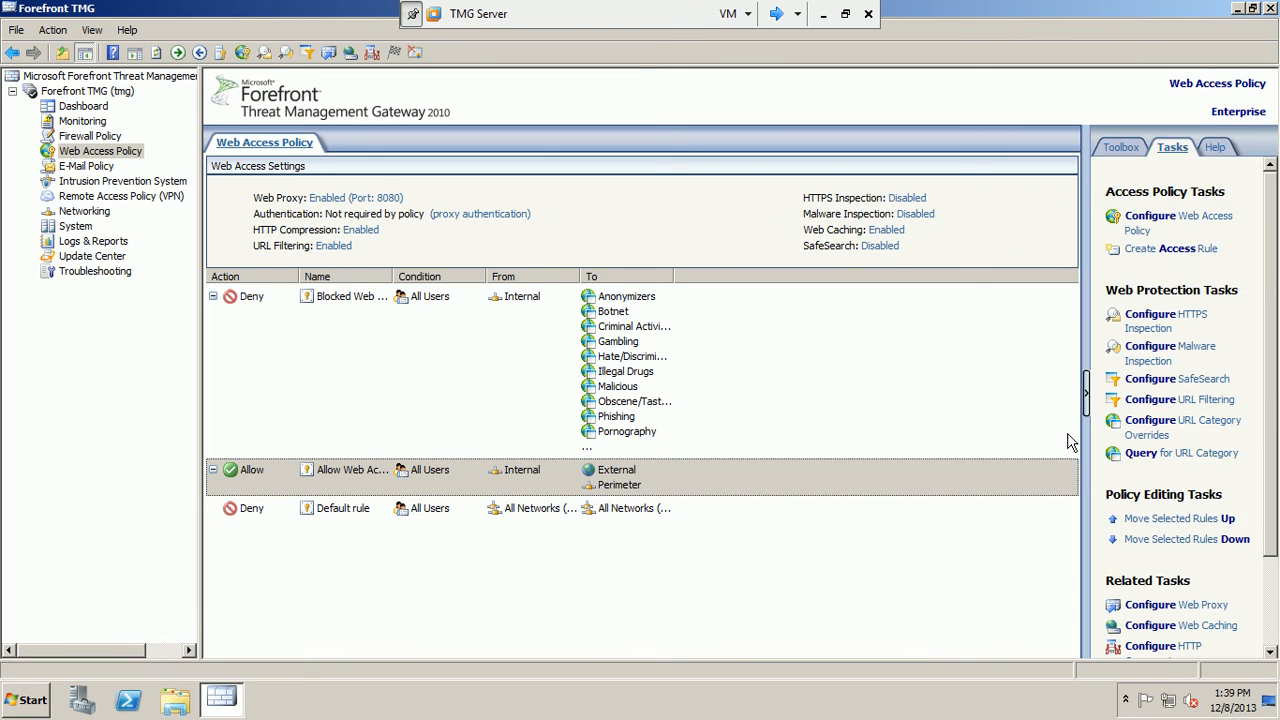
{"action": "left_click", "coordinate": [1160, 326]}
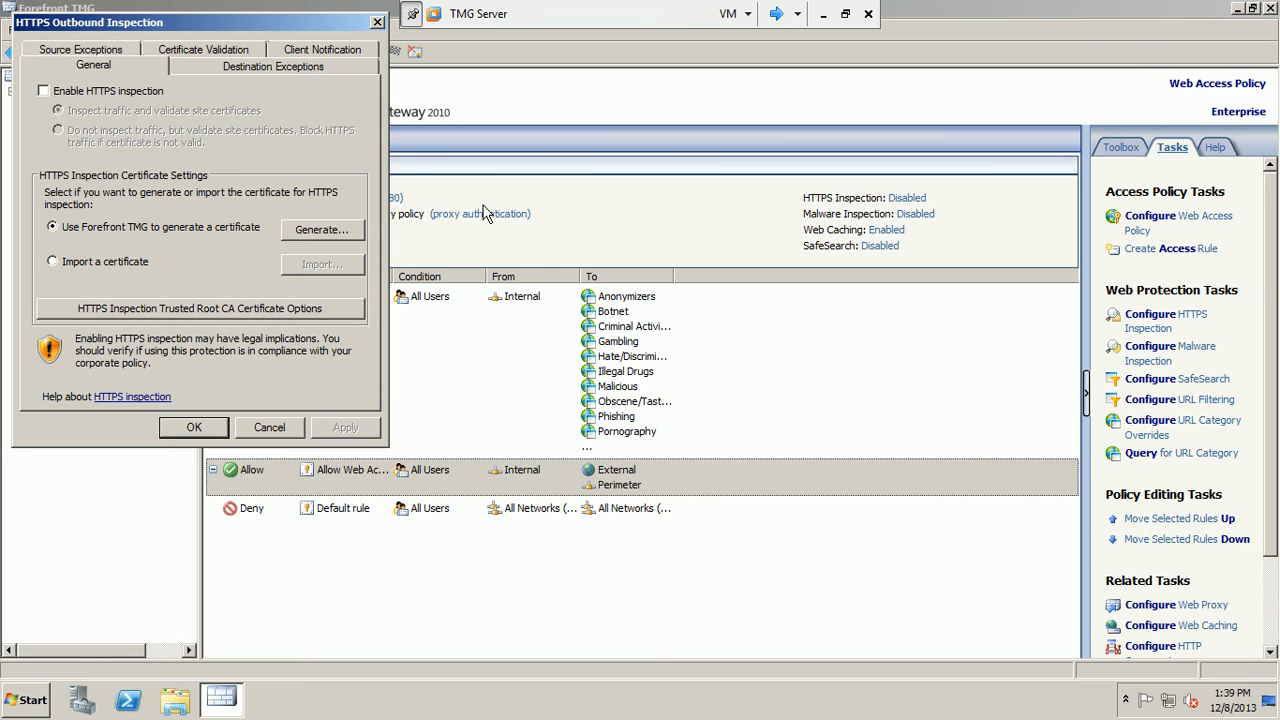
{"action": "left_click", "coordinate": [263, 420]}
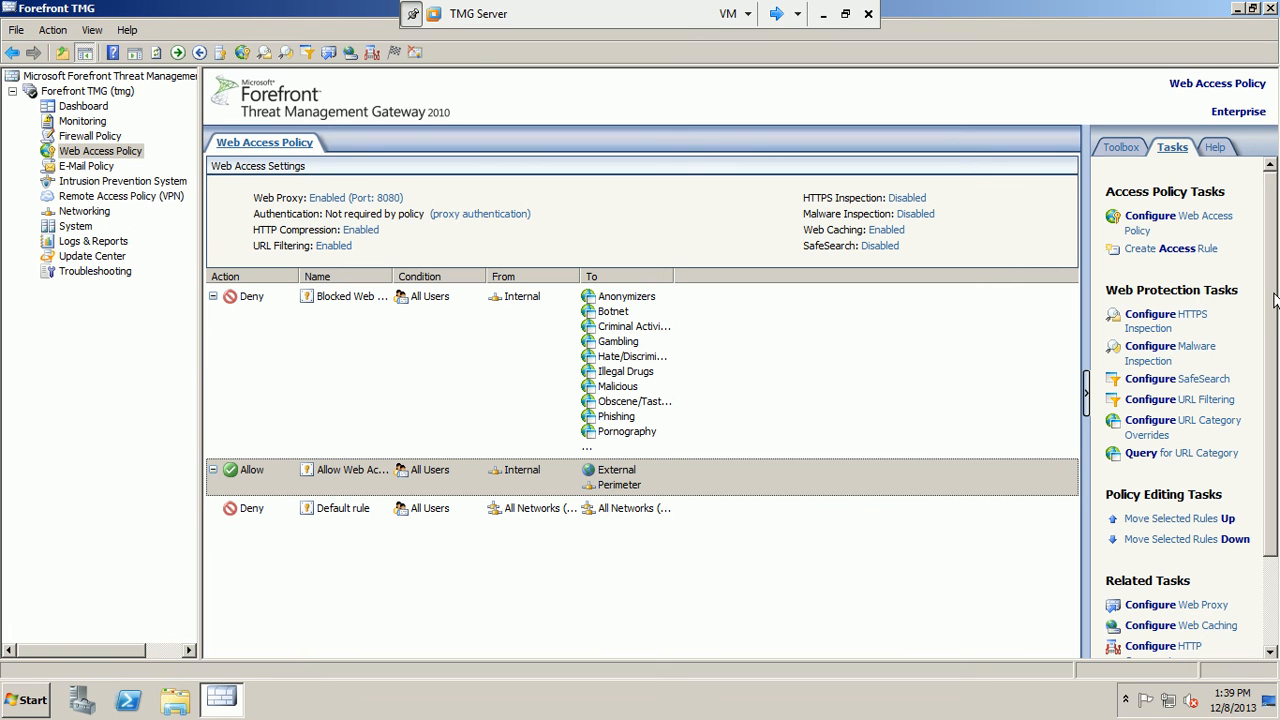
Enable malware inspection for the Web Access Policy and apply the configuration changes without a description.
{"action": "left_click", "coordinate": [1160, 359]}
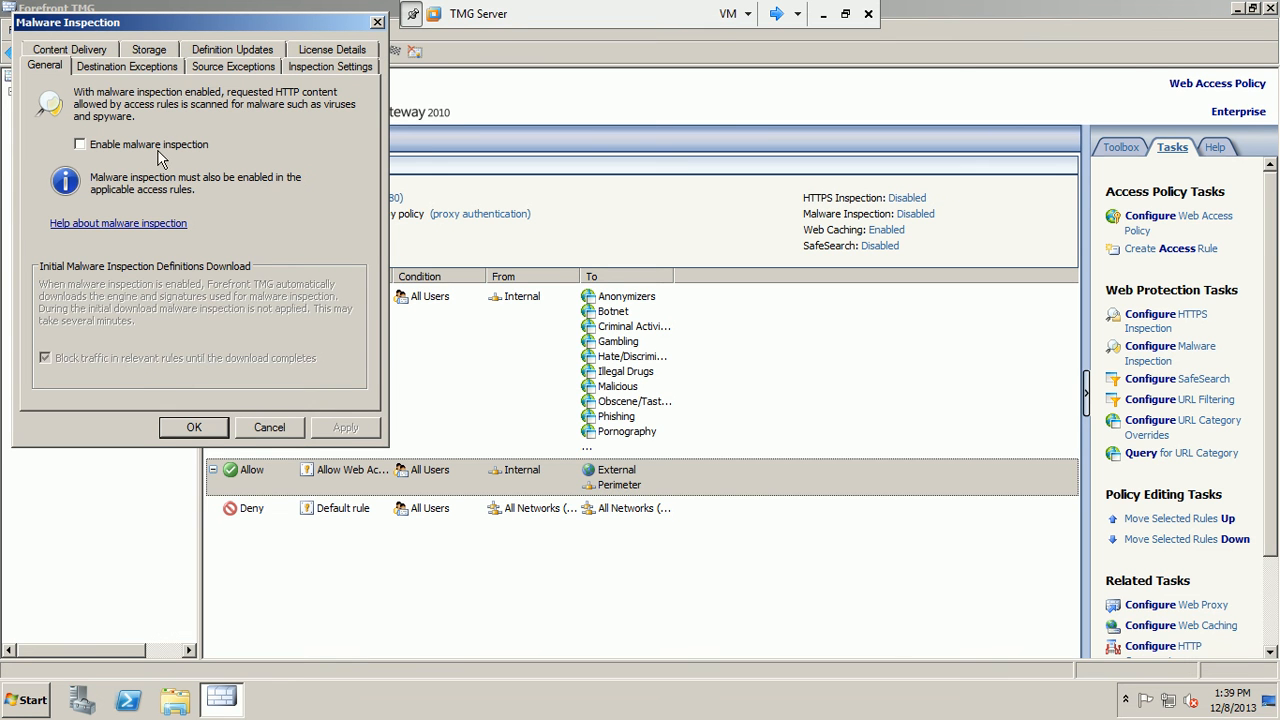
{"action": "left_click", "coordinate": [352, 65]}
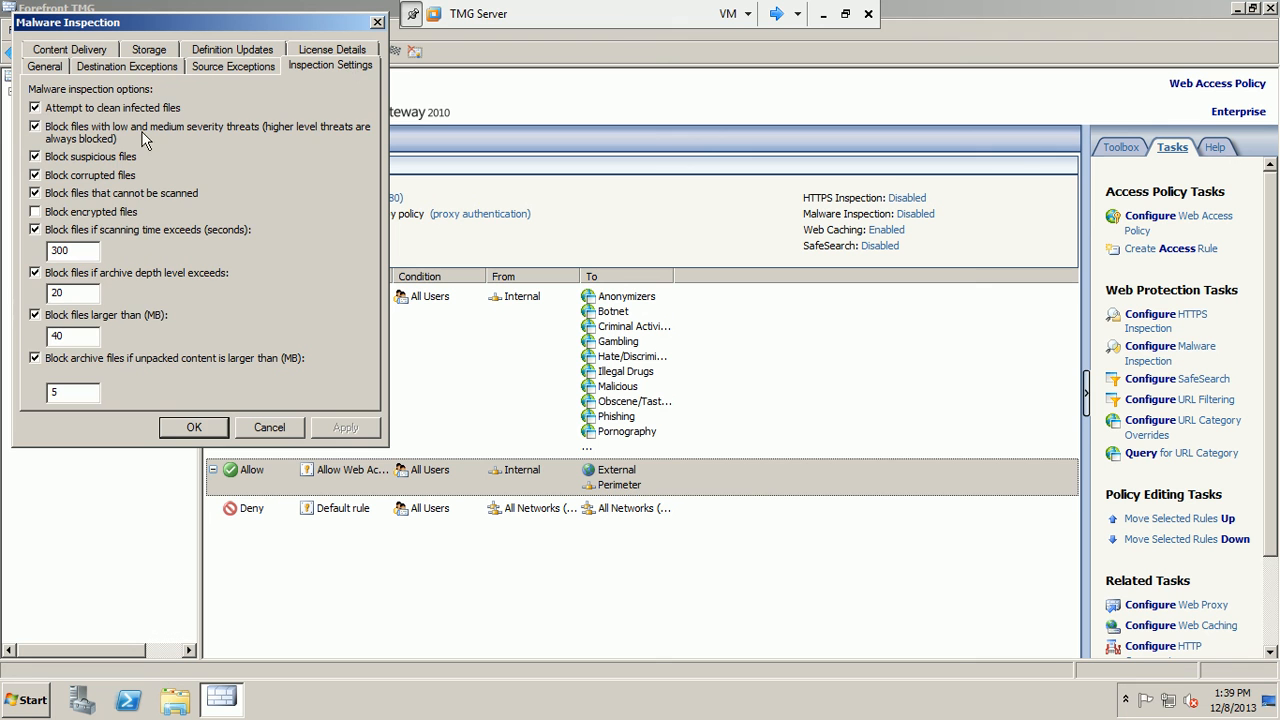
{"action": "left_click", "coordinate": [55, 66]}
{"action": "left_click", "coordinate": [98, 144]}
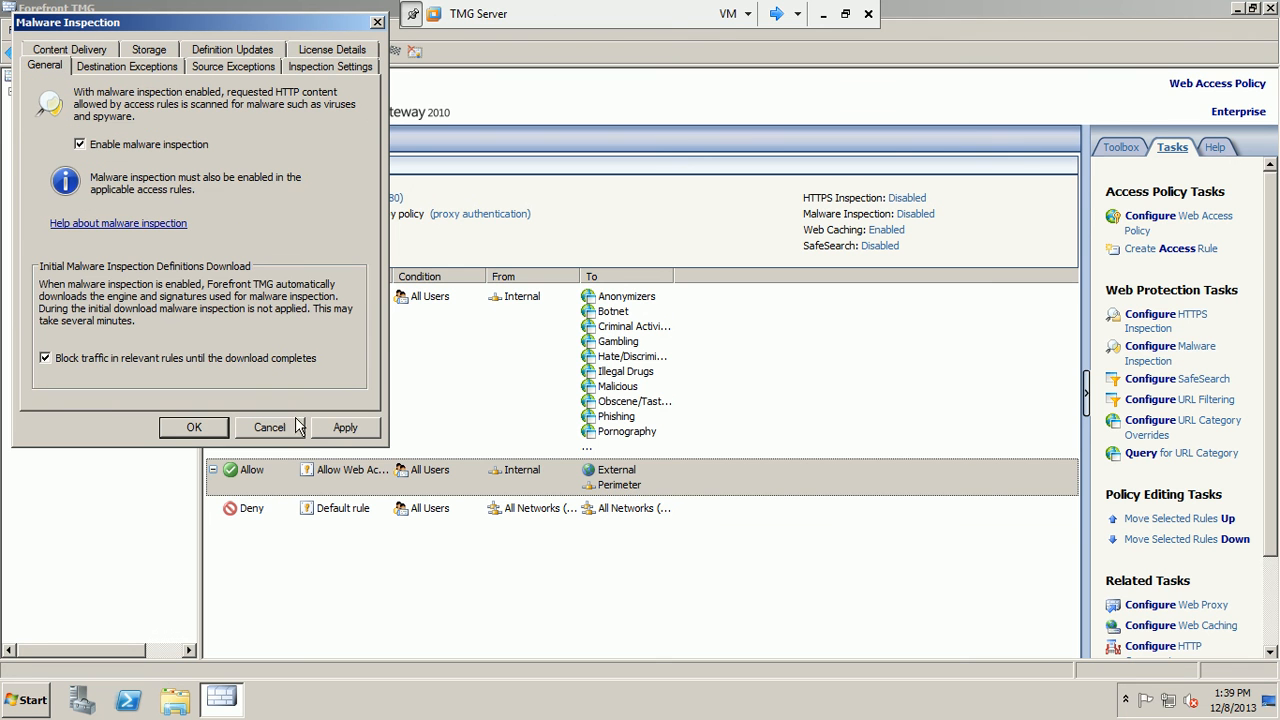
{"action": "left_click", "coordinate": [325, 428]}
{"action": "left_click", "coordinate": [194, 427]}
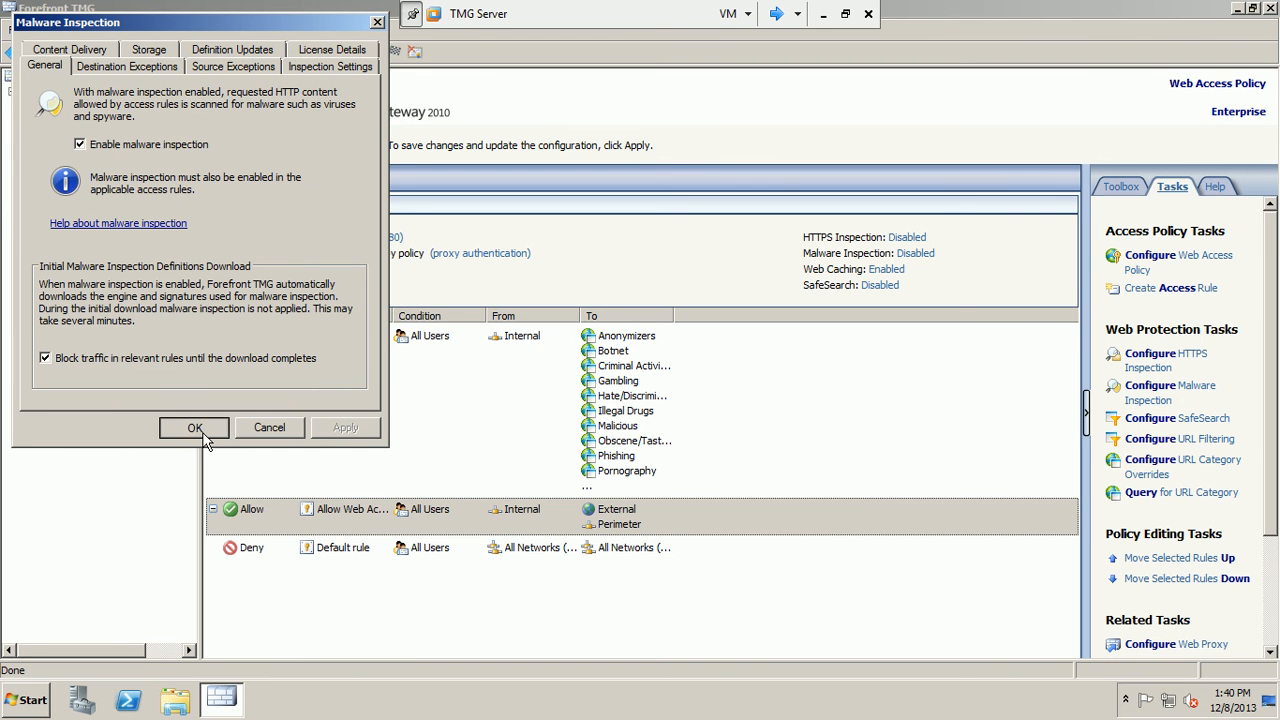
{"action": "left_click", "coordinate": [278, 157]}
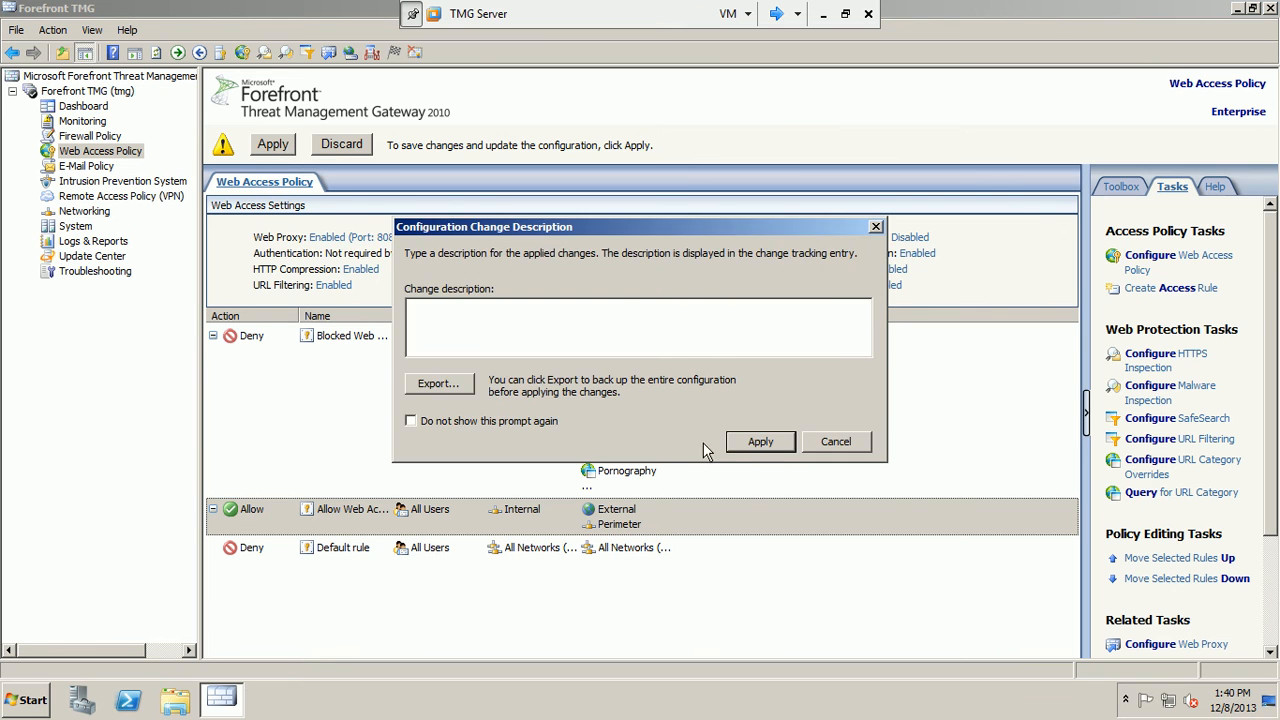
{"action": "left_click", "coordinate": [733, 446]}
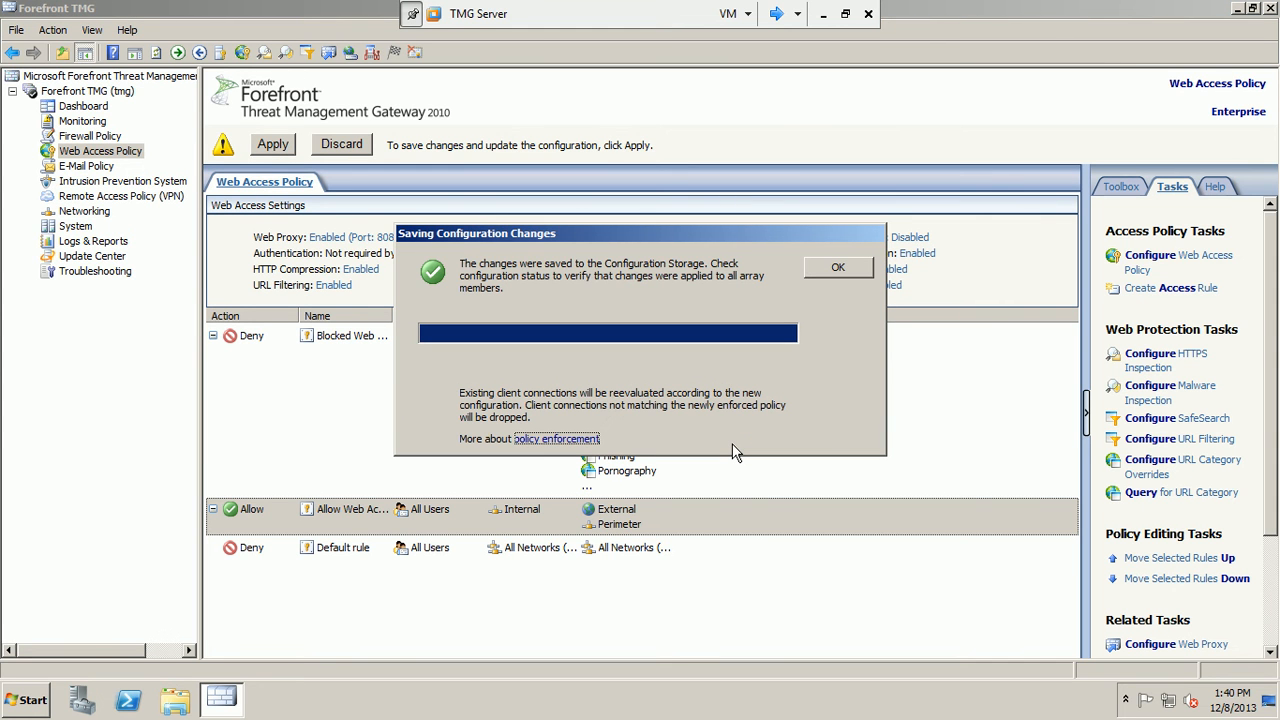
{"action": "left_click", "coordinate": [838, 268]}
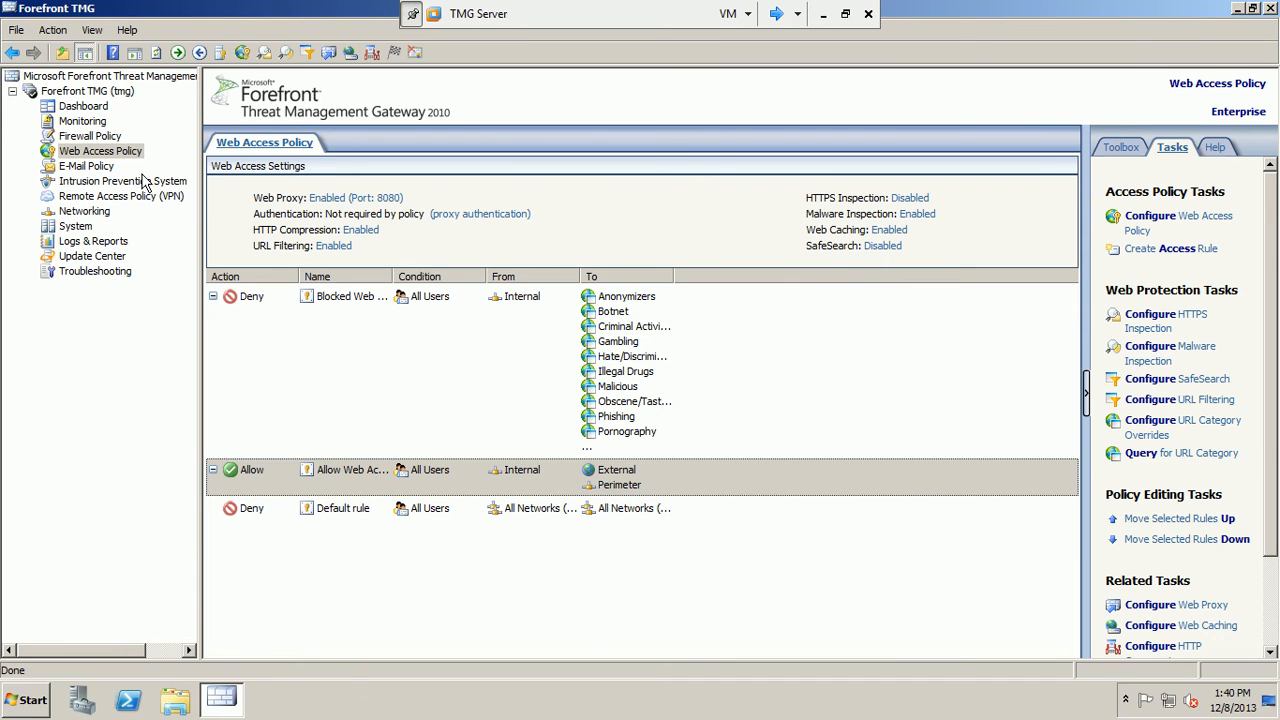
Remove the .MP3 and .EXE blocked extensions from the HTTP policy of the web access allow rule.
{"action": "left_click", "coordinate": [475, 483]}
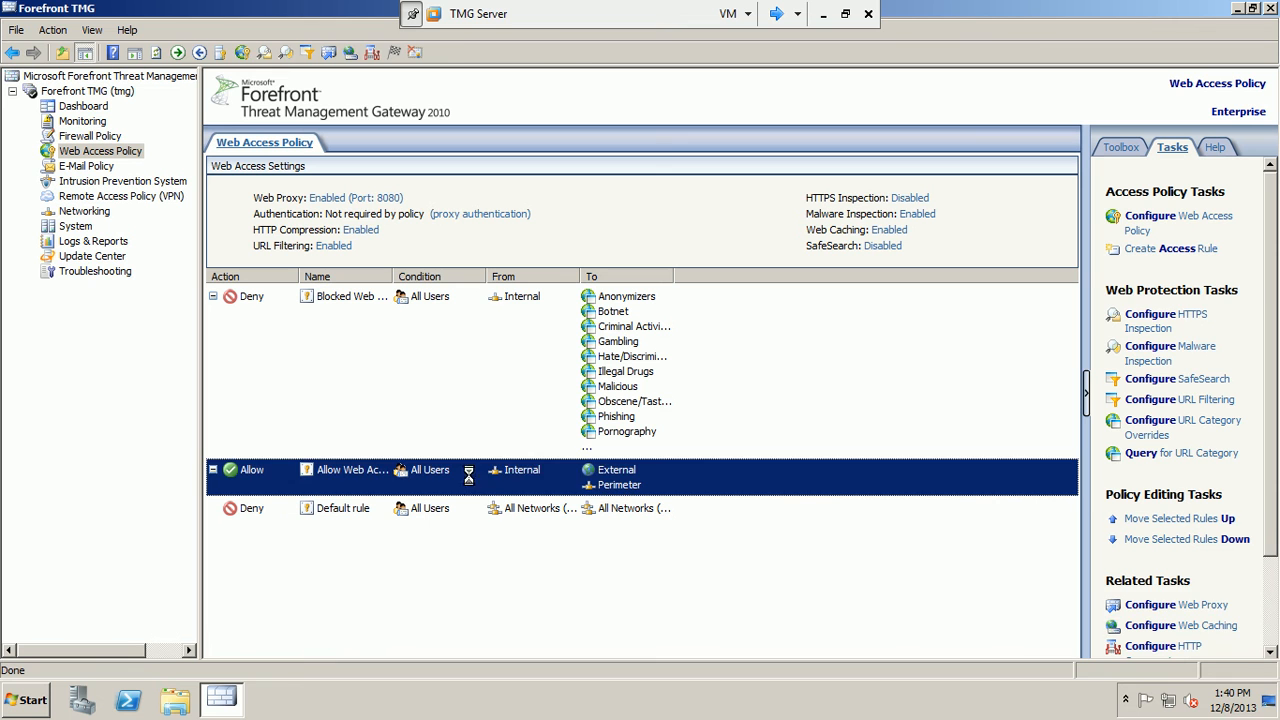
{"action": "right_click", "coordinate": [471, 478]}
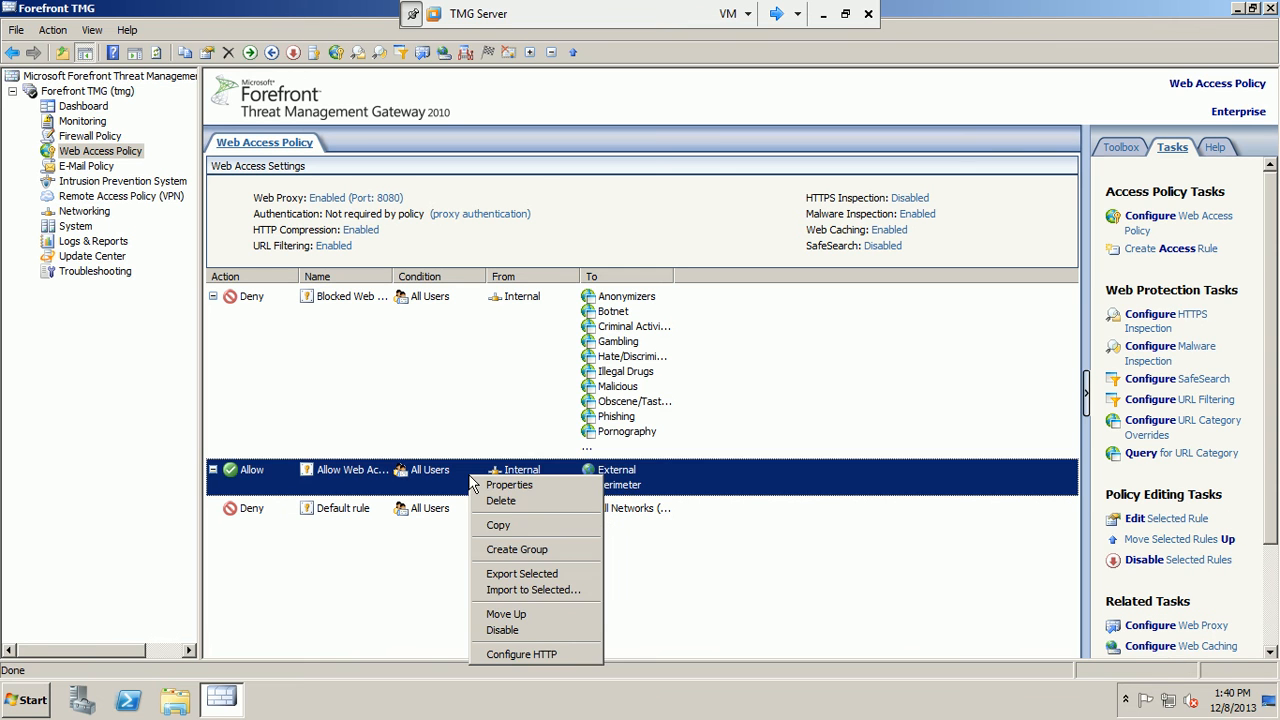
{"action": "left_click", "coordinate": [500, 650]}
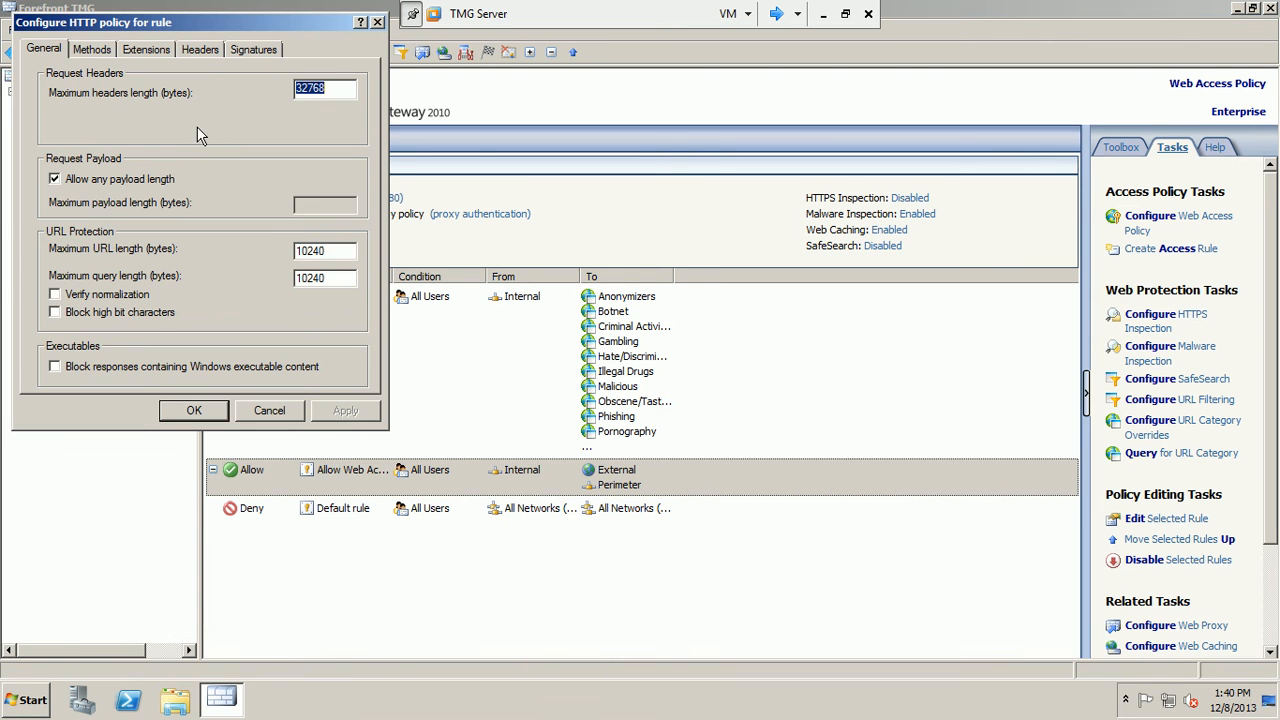
{"action": "left_click", "coordinate": [108, 52]}
{"action": "left_click", "coordinate": [135, 50]}
{"action": "left_click", "coordinate": [100, 157]}
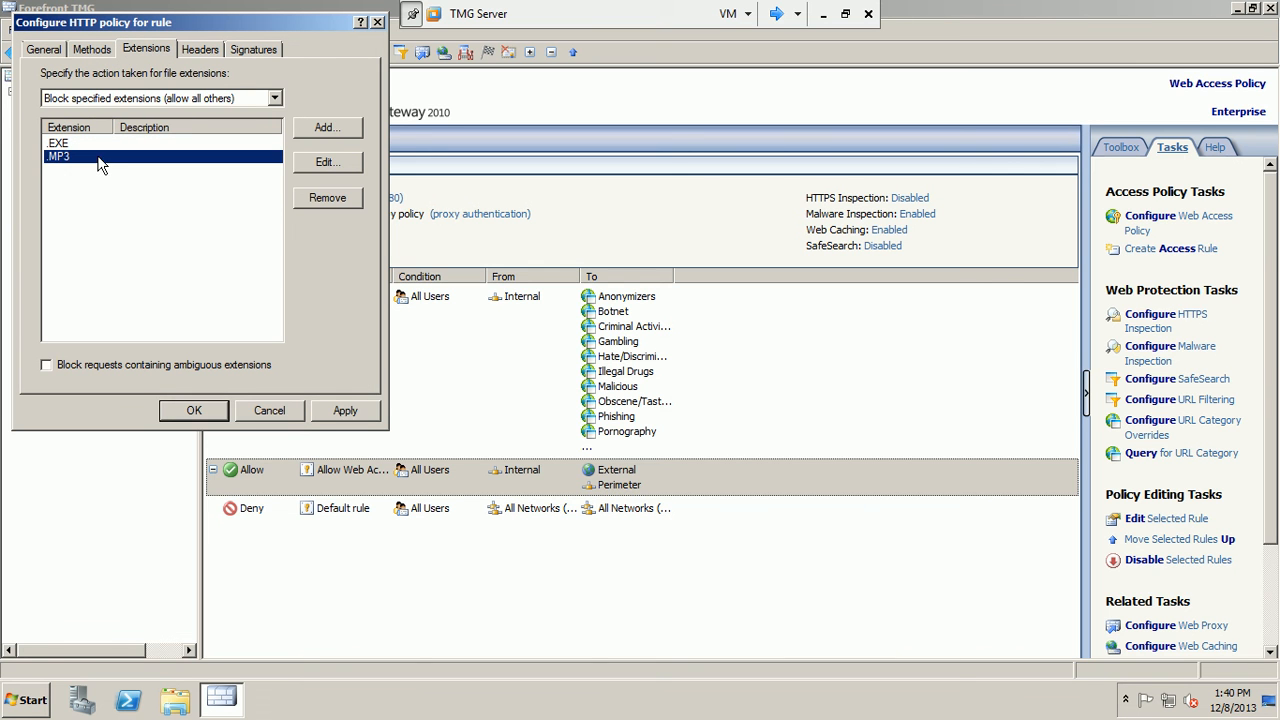
{"action": "left_click", "coordinate": [328, 198]}
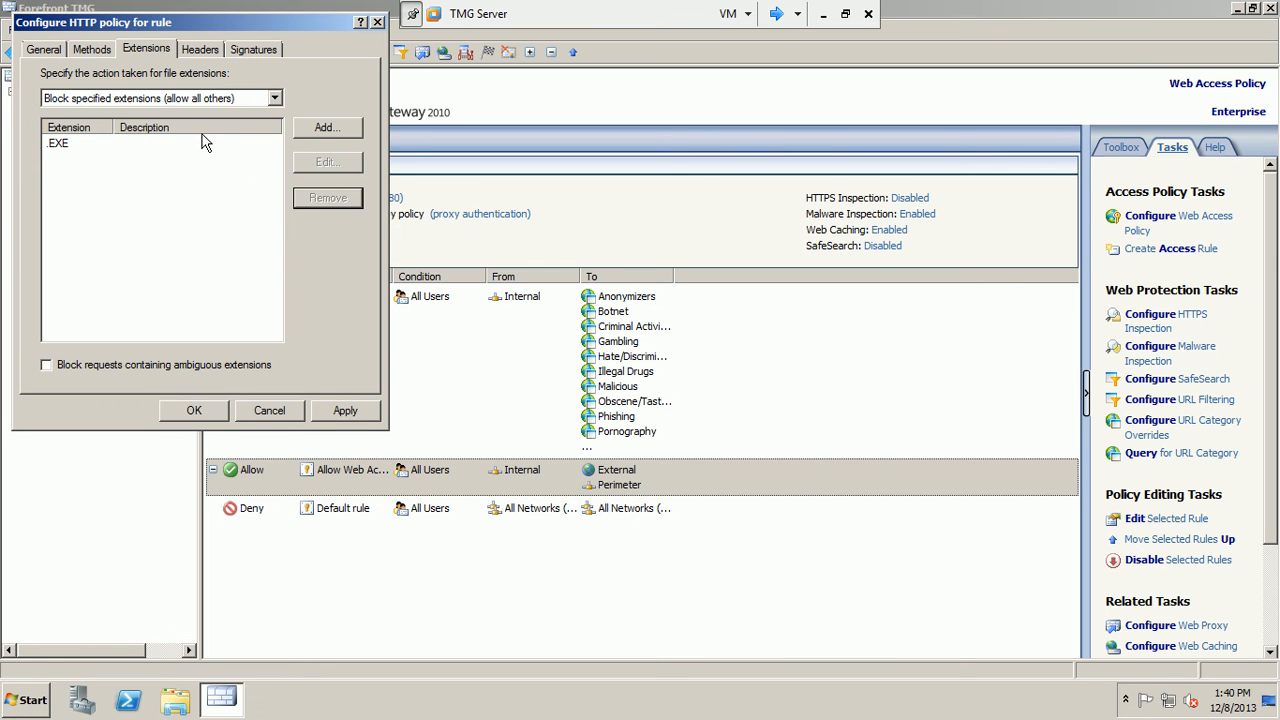
{"action": "left_click", "coordinate": [234, 146]}
{"action": "left_click", "coordinate": [336, 201]}
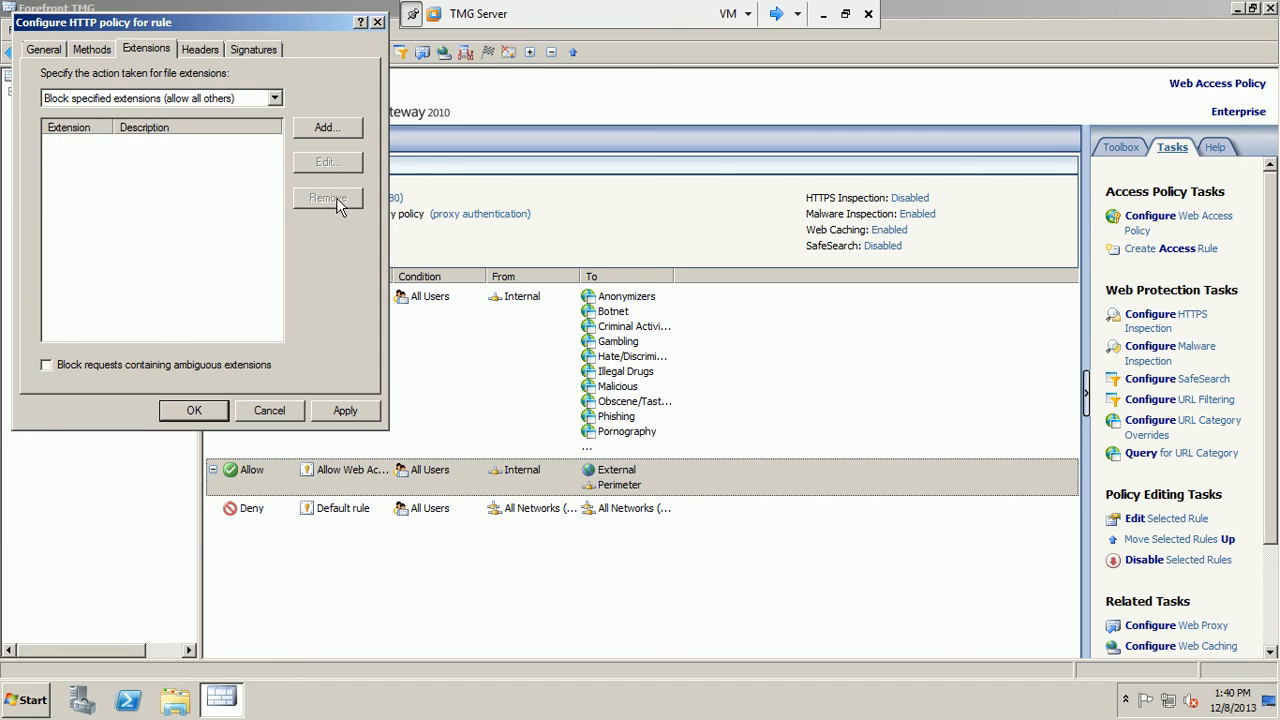
Remove the Windows Live Messenger signature from the rule's HTTP policy and apply the configuration changes.
{"action": "left_click", "coordinate": [244, 51]}
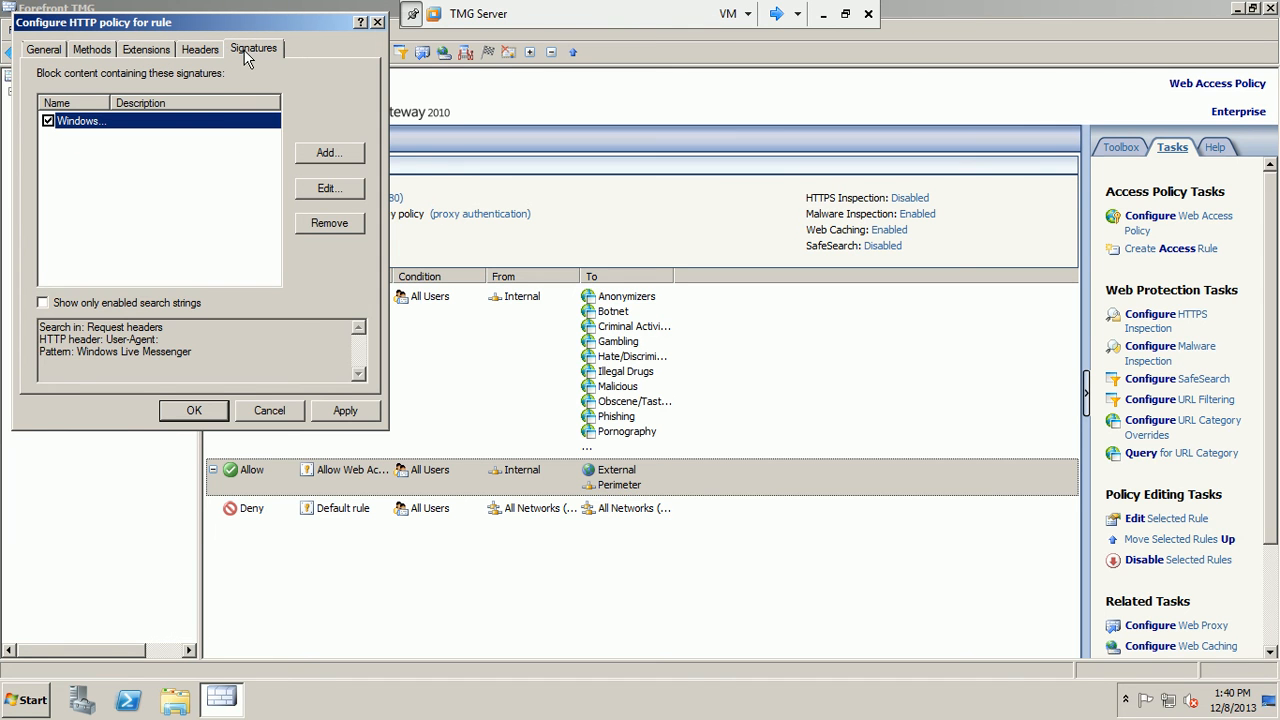
{"action": "left_click", "coordinate": [326, 224]}
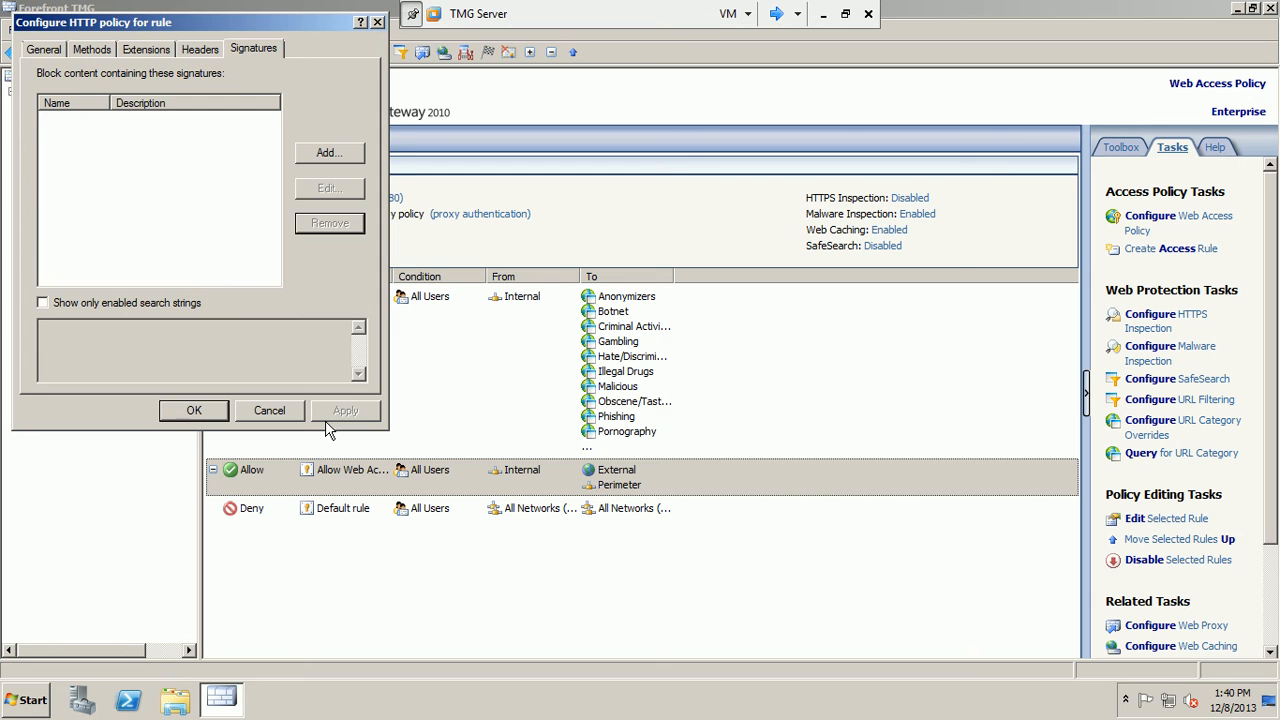
{"action": "left_click", "coordinate": [205, 415]}
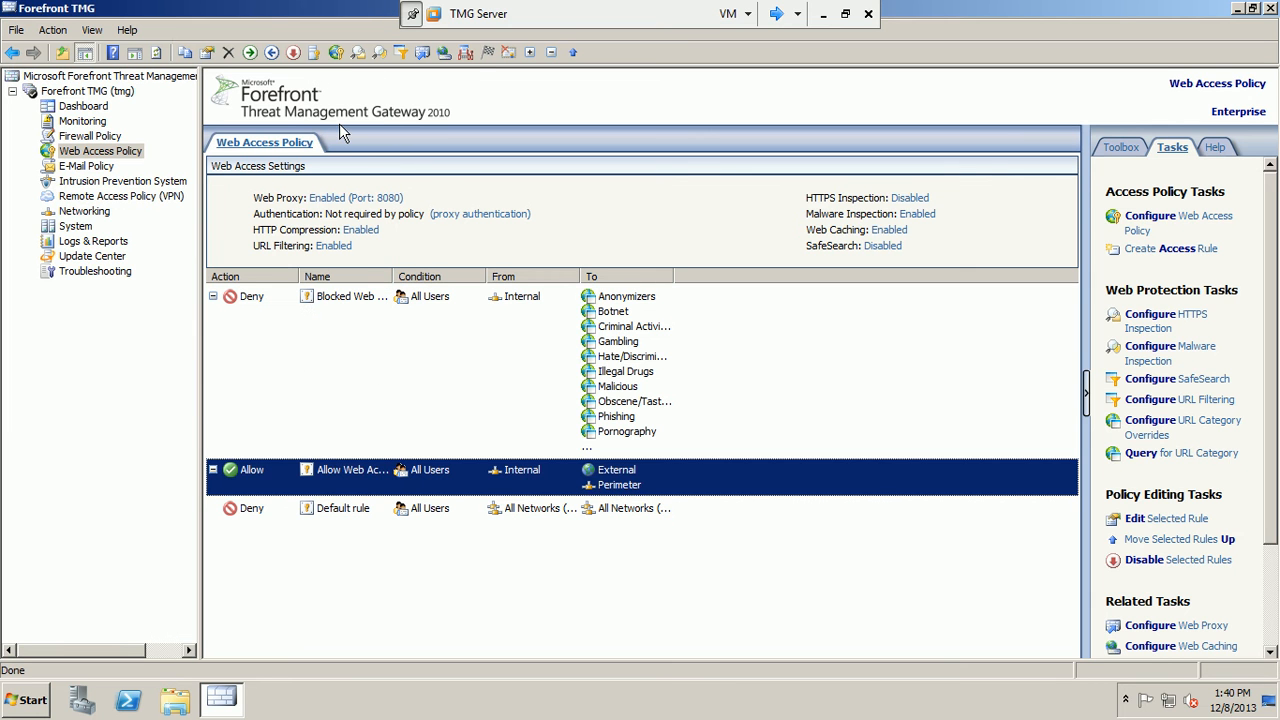
{"action": "left_click", "coordinate": [272, 145]}
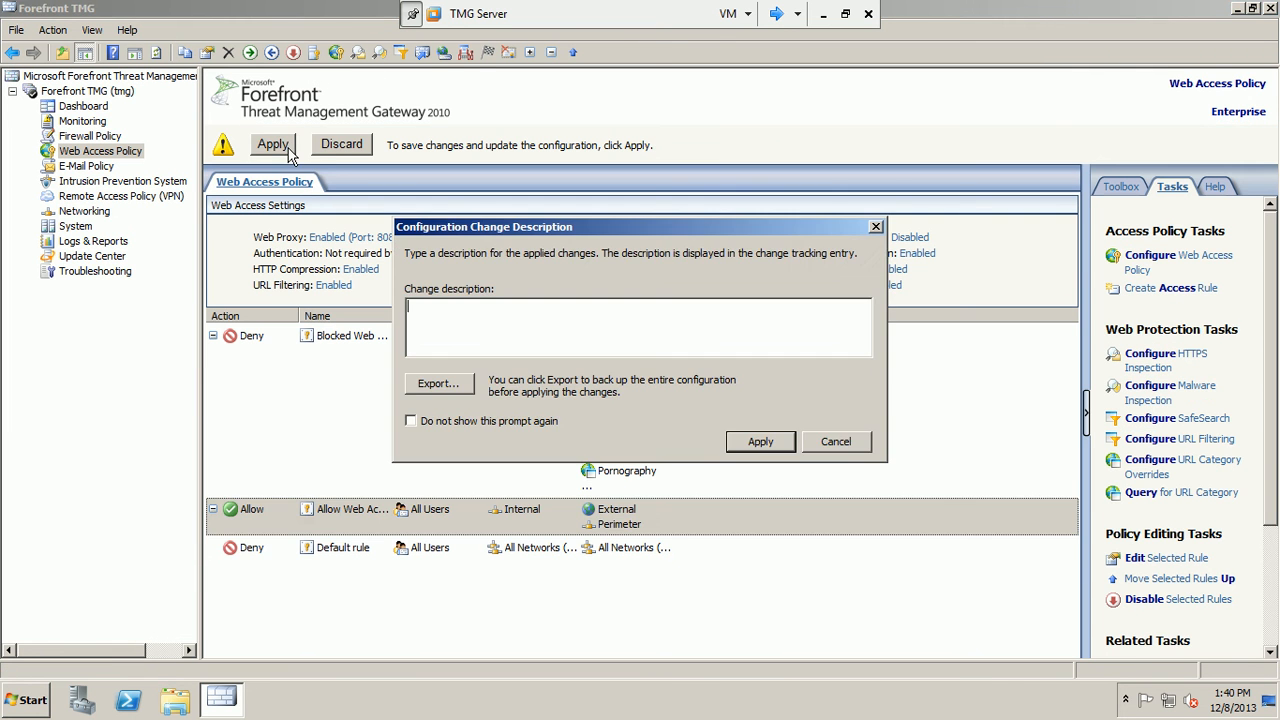
{"action": "left_click", "coordinate": [757, 443]}
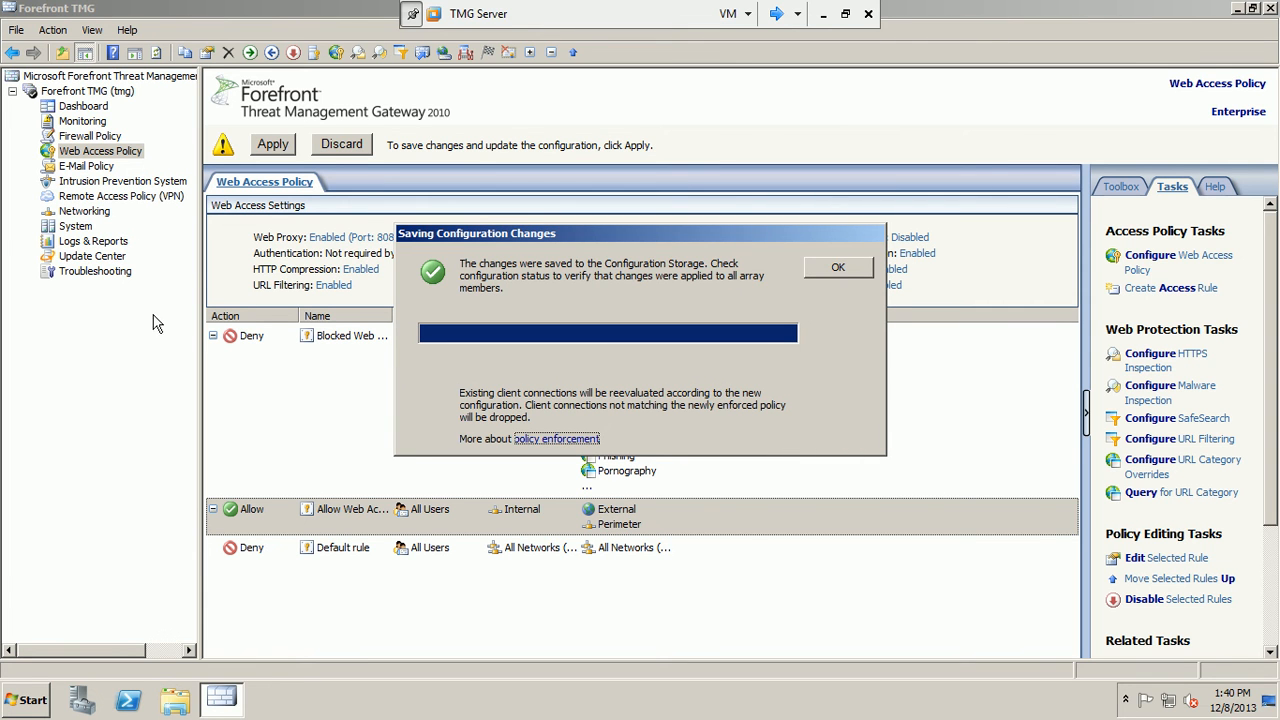
{"action": "left_click", "coordinate": [838, 270]}
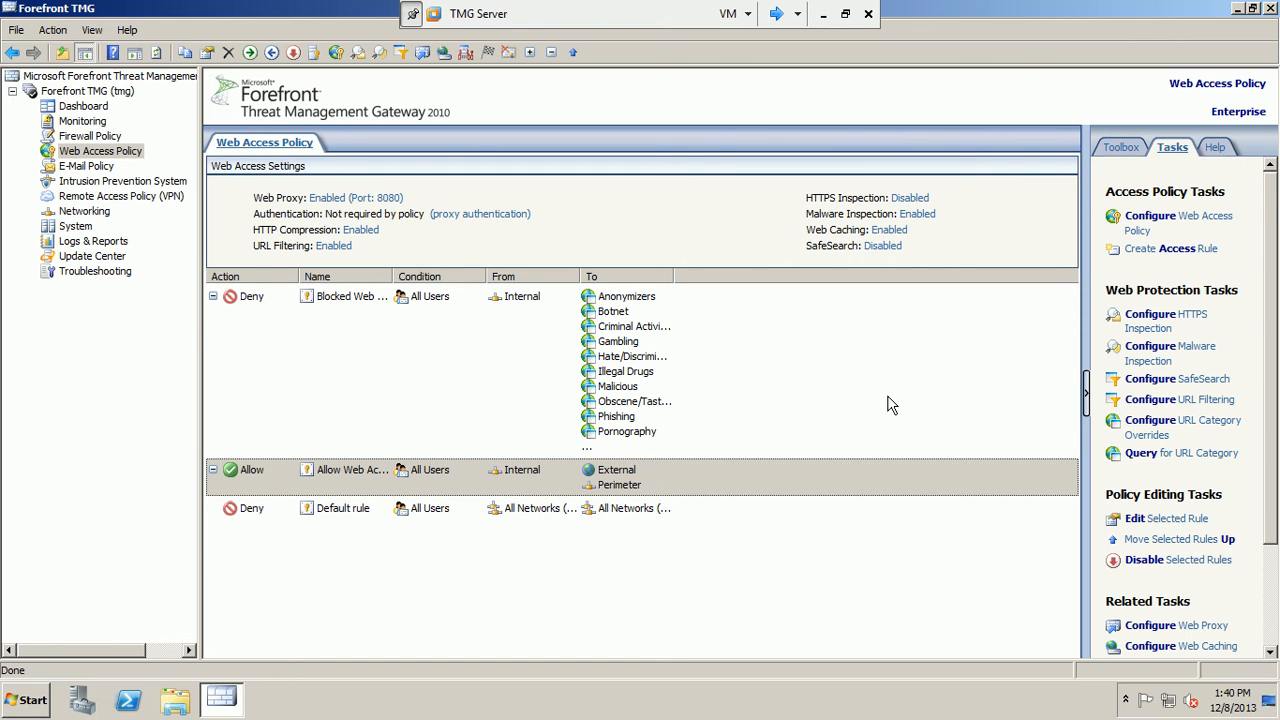
Switch to the Win7 virtual machine, decline Firefox's default-browser prompt and test browsing to hotmail.com.
{"action": "left_click", "coordinate": [776, 14]}
{"action": "left_click", "coordinate": [776, 14]}
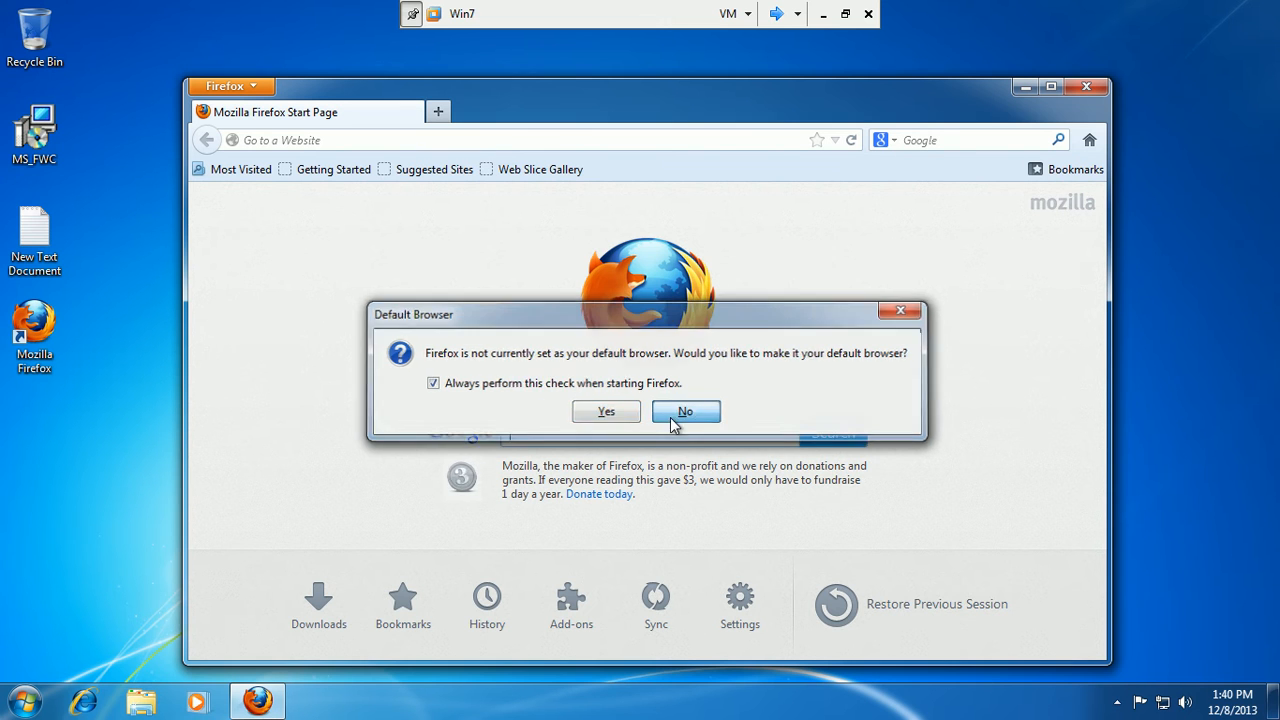
{"action": "left_click", "coordinate": [680, 413]}
{"action": "type", "text": "hotmail.com/"}
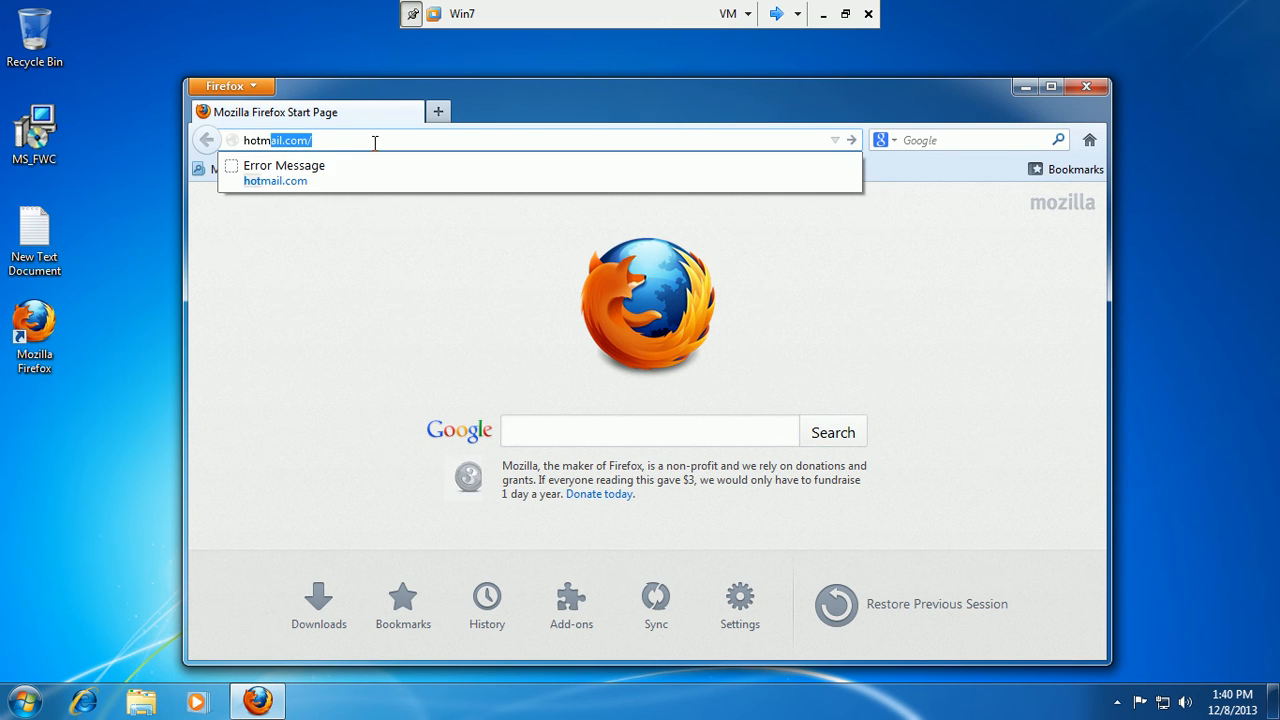
{"action": "key", "text": "Return"}
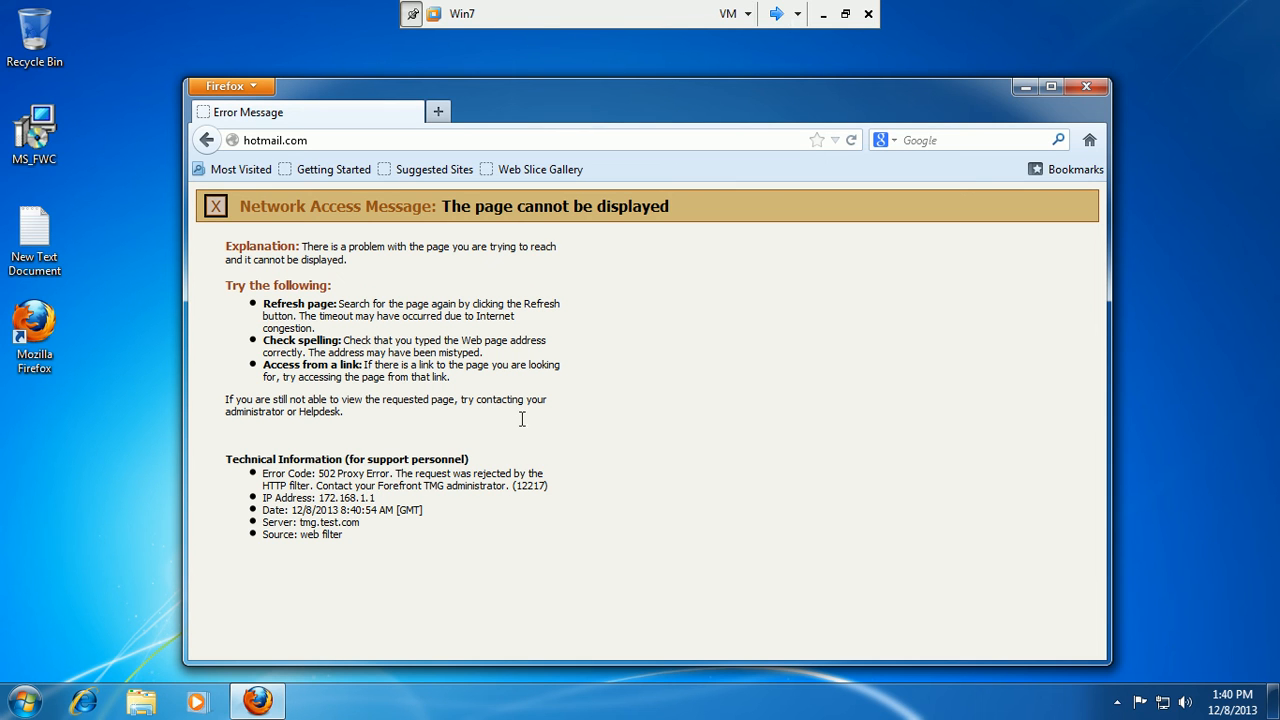
Switch to the TMG Server and review the HTTP policy of the firewall rule Allow Web Access for All Users, leaving without changes.
{"action": "left_click", "coordinate": [779, 17]}
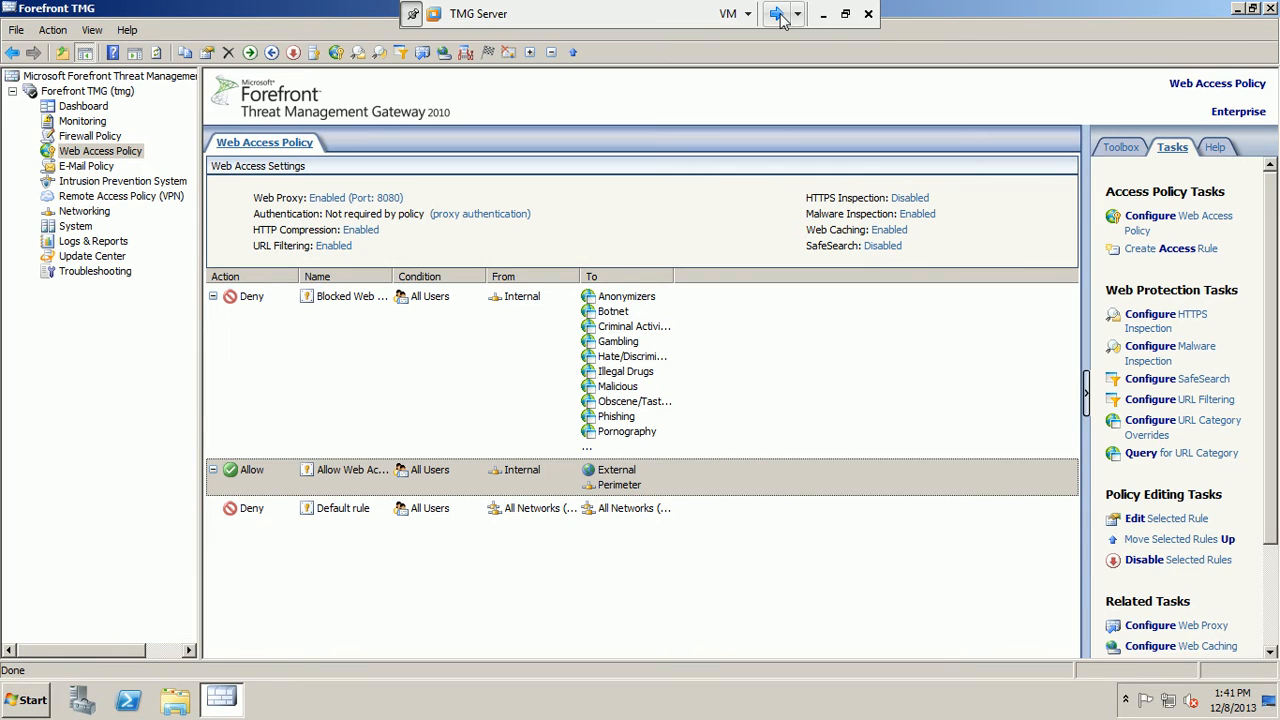
{"action": "left_click", "coordinate": [112, 154]}
{"action": "left_click", "coordinate": [92, 136]}
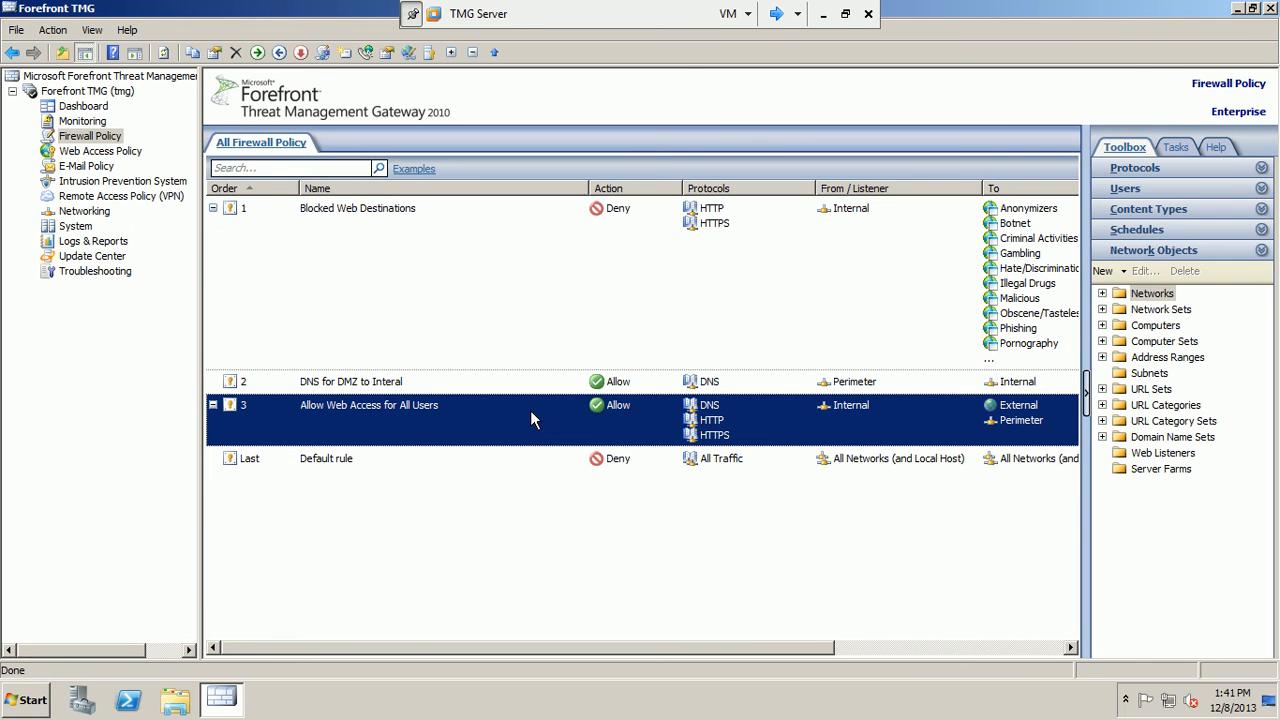
{"action": "right_click", "coordinate": [531, 412]}
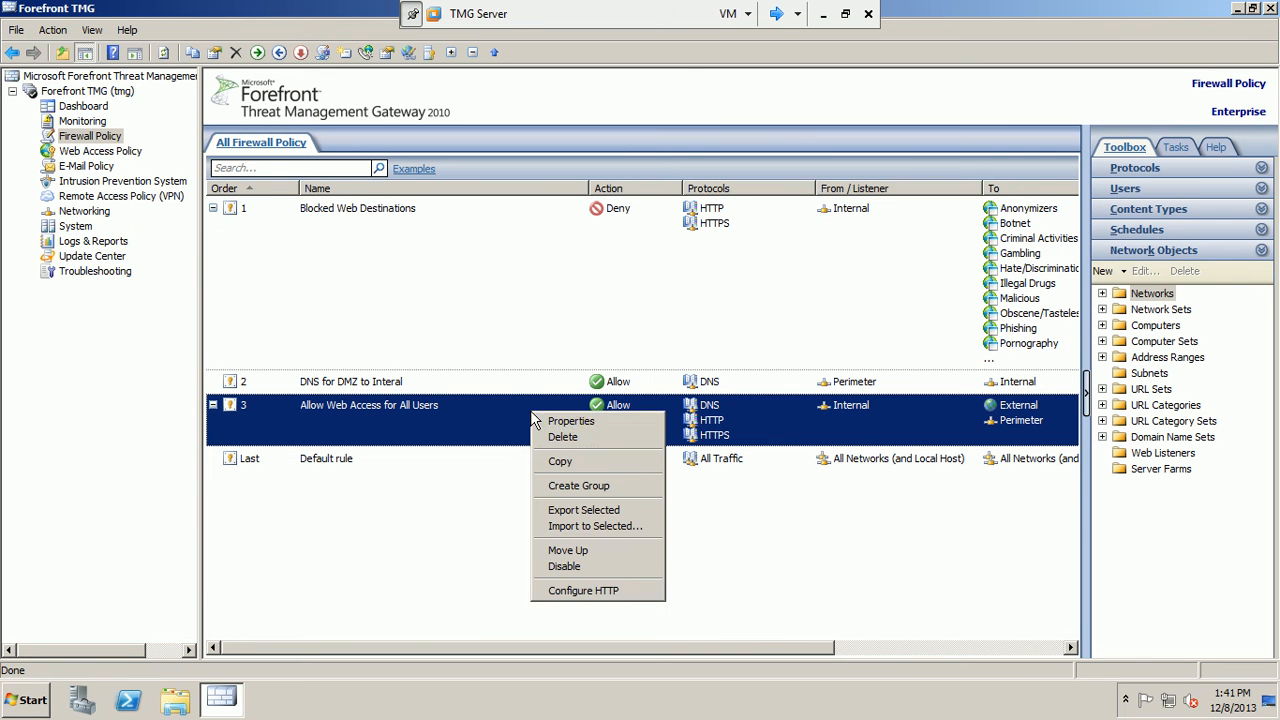
{"action": "left_click", "coordinate": [594, 591]}
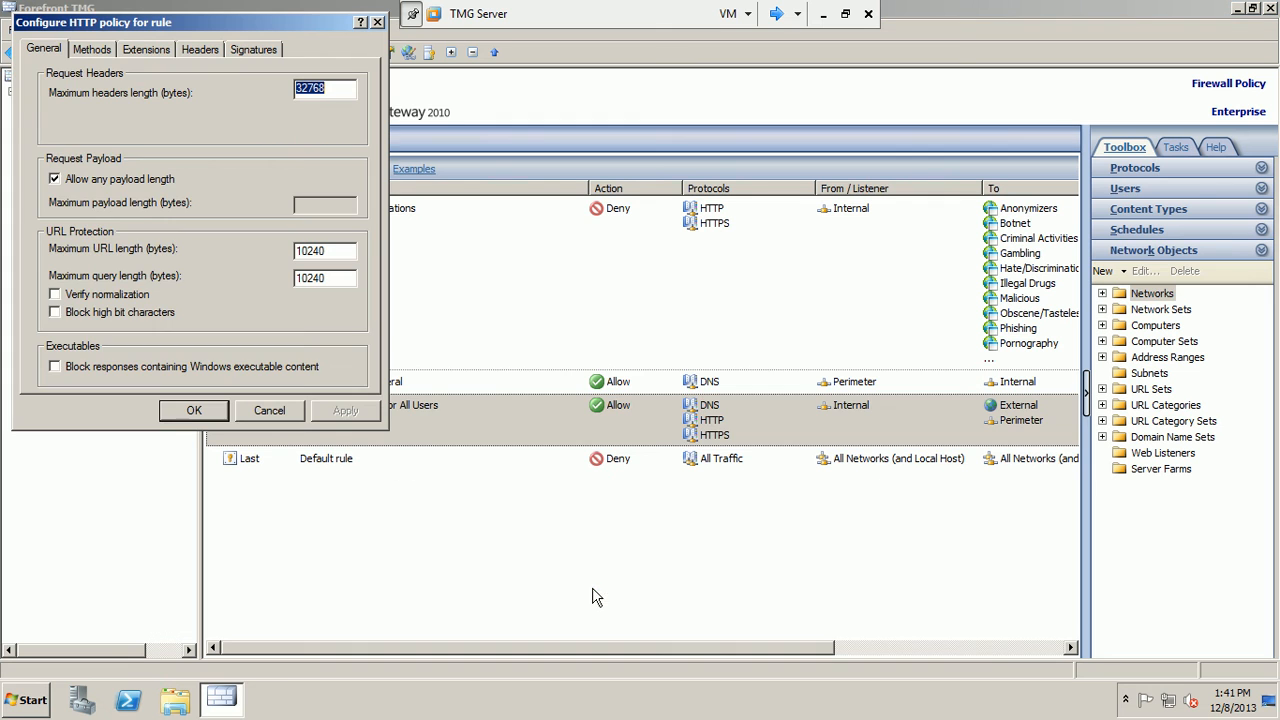
{"action": "left_click", "coordinate": [92, 48]}
{"action": "left_click", "coordinate": [150, 50]}
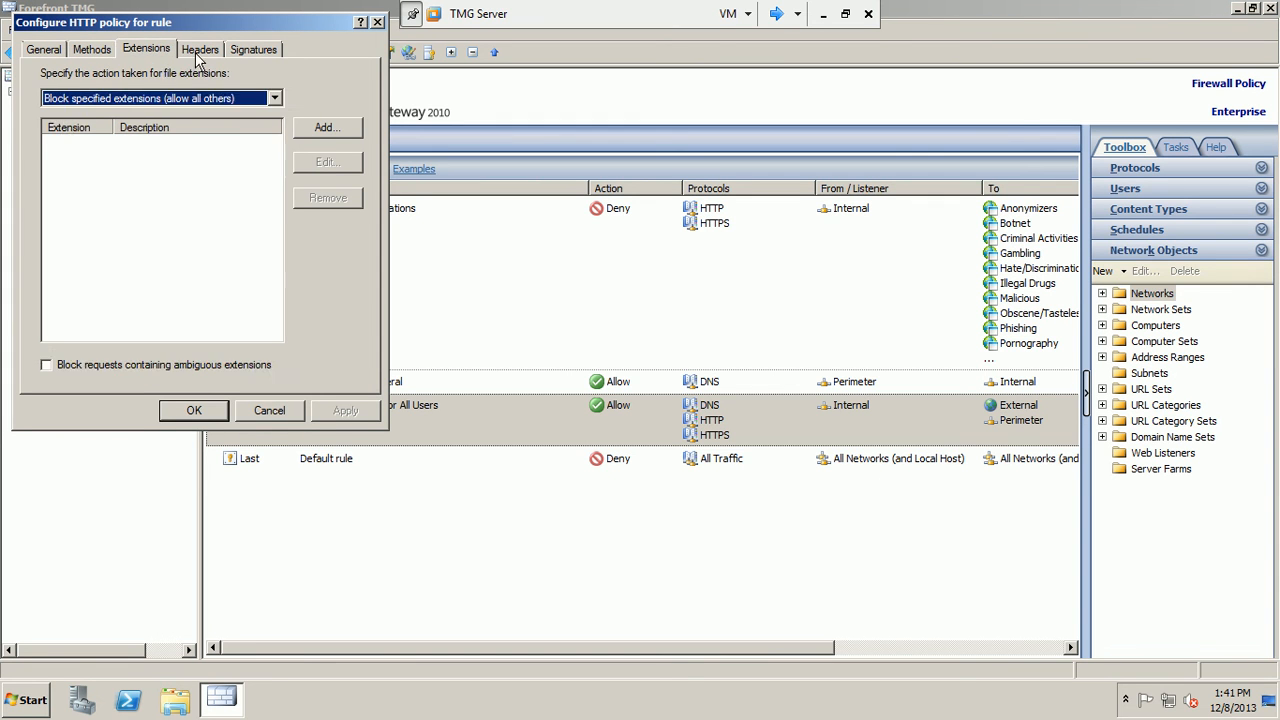
{"action": "left_click", "coordinate": [199, 52]}
{"action": "left_click", "coordinate": [245, 55]}
{"action": "left_click", "coordinate": [269, 411]}
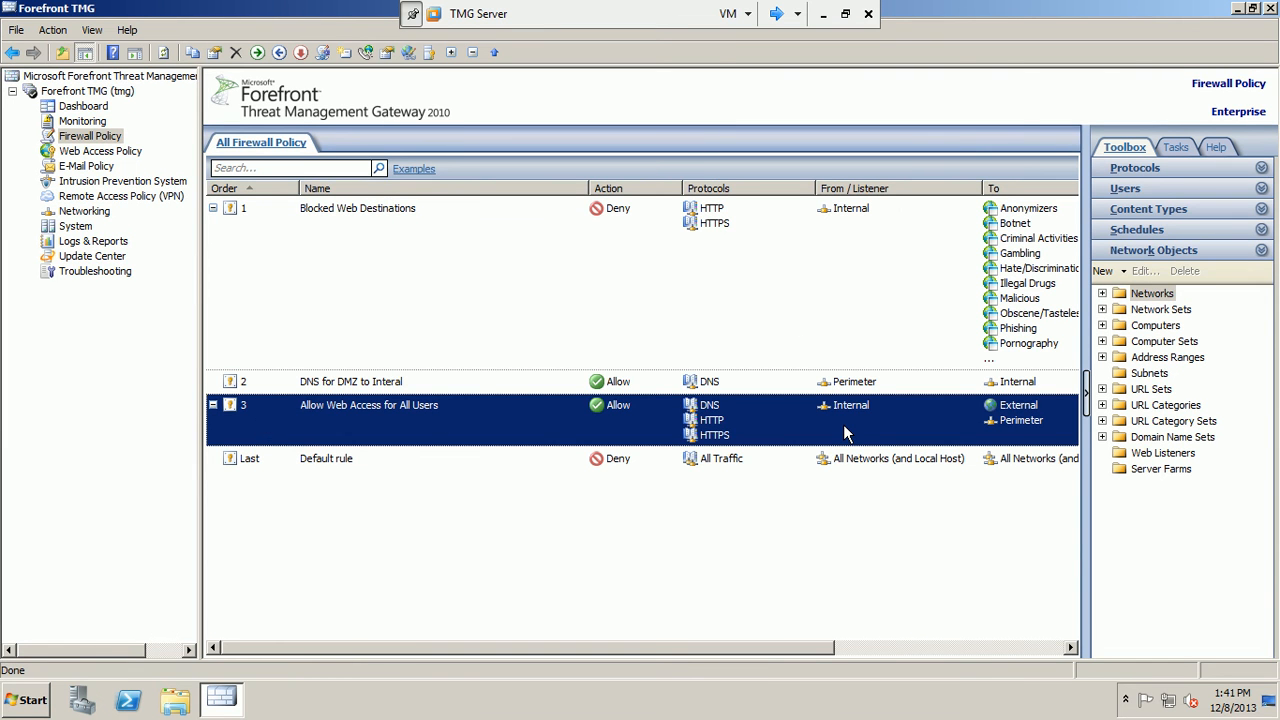
Minimize the TMG console and virtual machine, then view the host's TMG 2010 Urdu Training DVD folder and close it.
{"action": "left_click", "coordinate": [1233, 9]}
{"action": "left_click", "coordinate": [823, 14]}
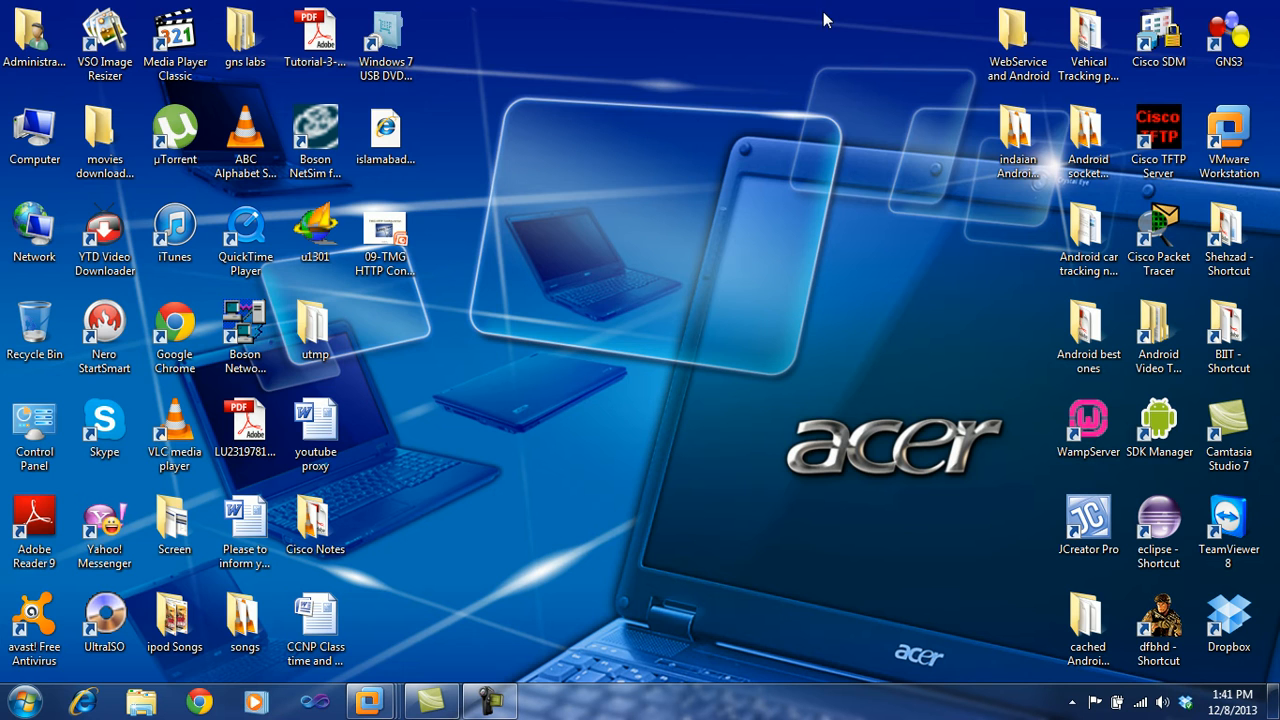
{"action": "double_click", "coordinate": [1222, 238]}
{"action": "double_click", "coordinate": [1091, 150]}
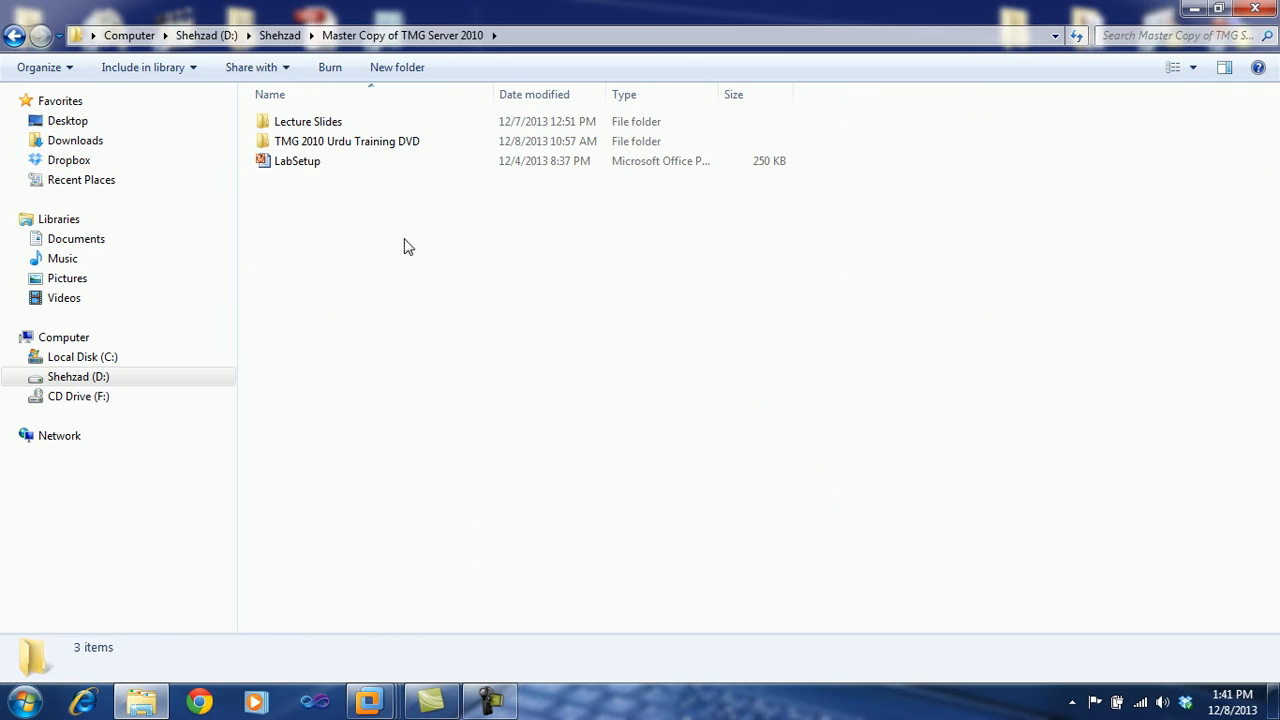
{"action": "double_click", "coordinate": [333, 143]}
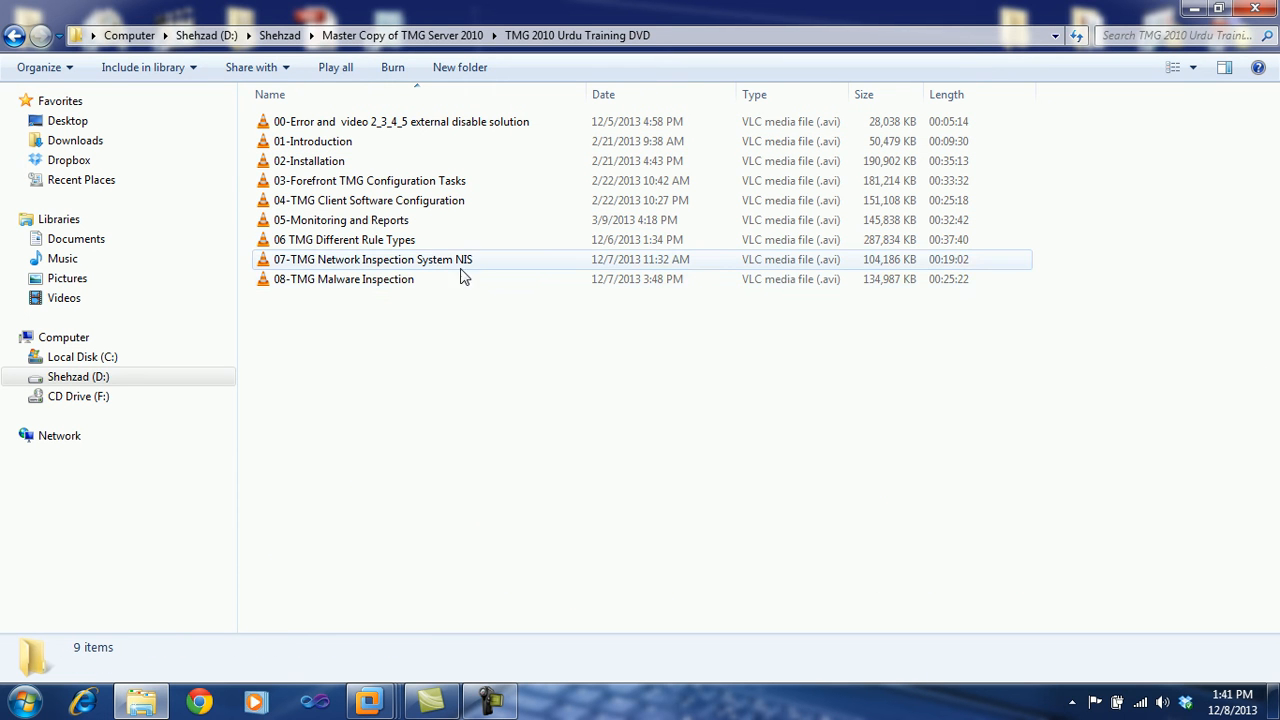
{"action": "left_click", "coordinate": [1255, 8]}
{"action": "left_click", "coordinate": [489, 701]}
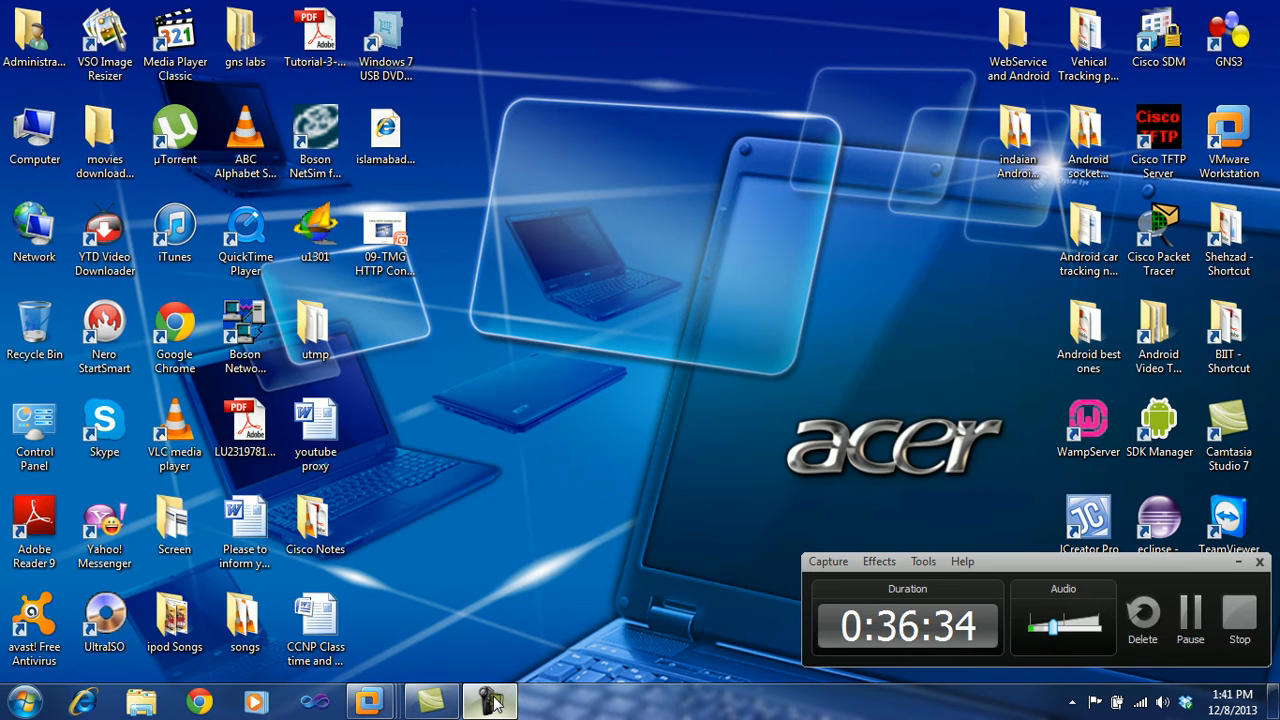
{"action": "mouse_move", "coordinate": [369, 701]}
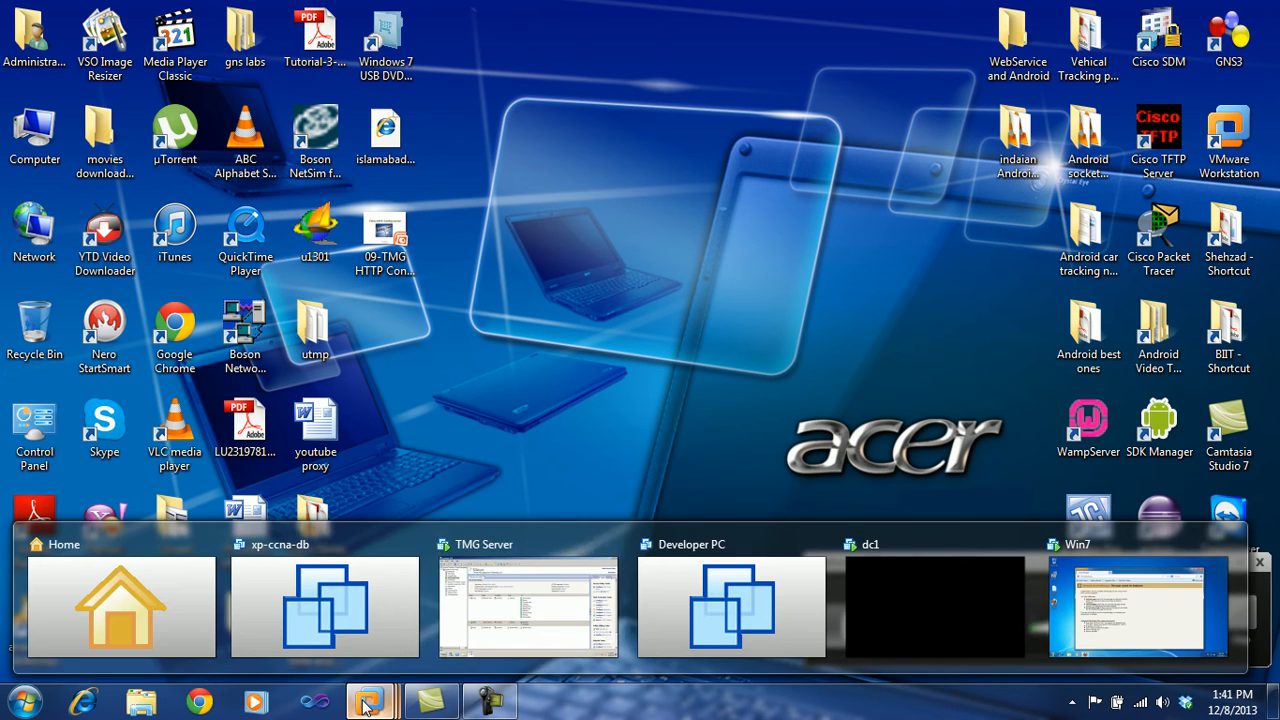
Switch to the Forefront TMG console on the TMG Server virtual machine and show the Intrusion Prevention System settings.
{"action": "left_click", "coordinate": [583, 626]}
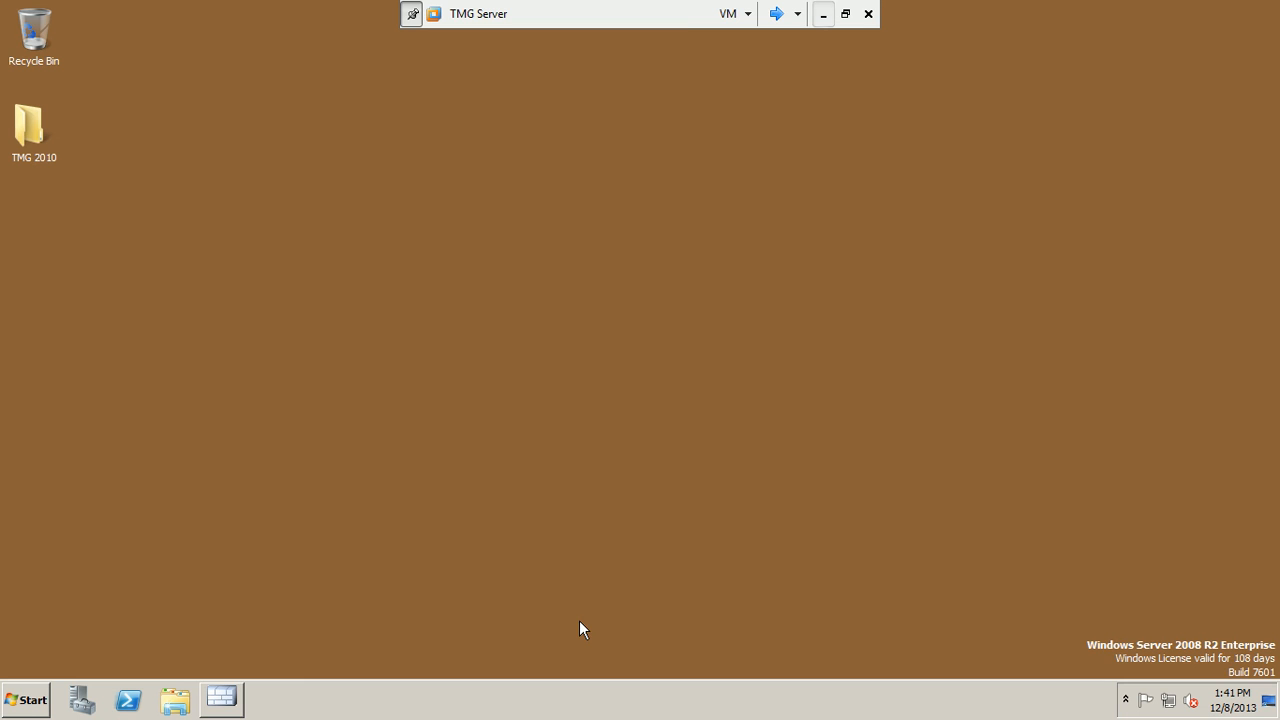
{"action": "left_click", "coordinate": [222, 700]}
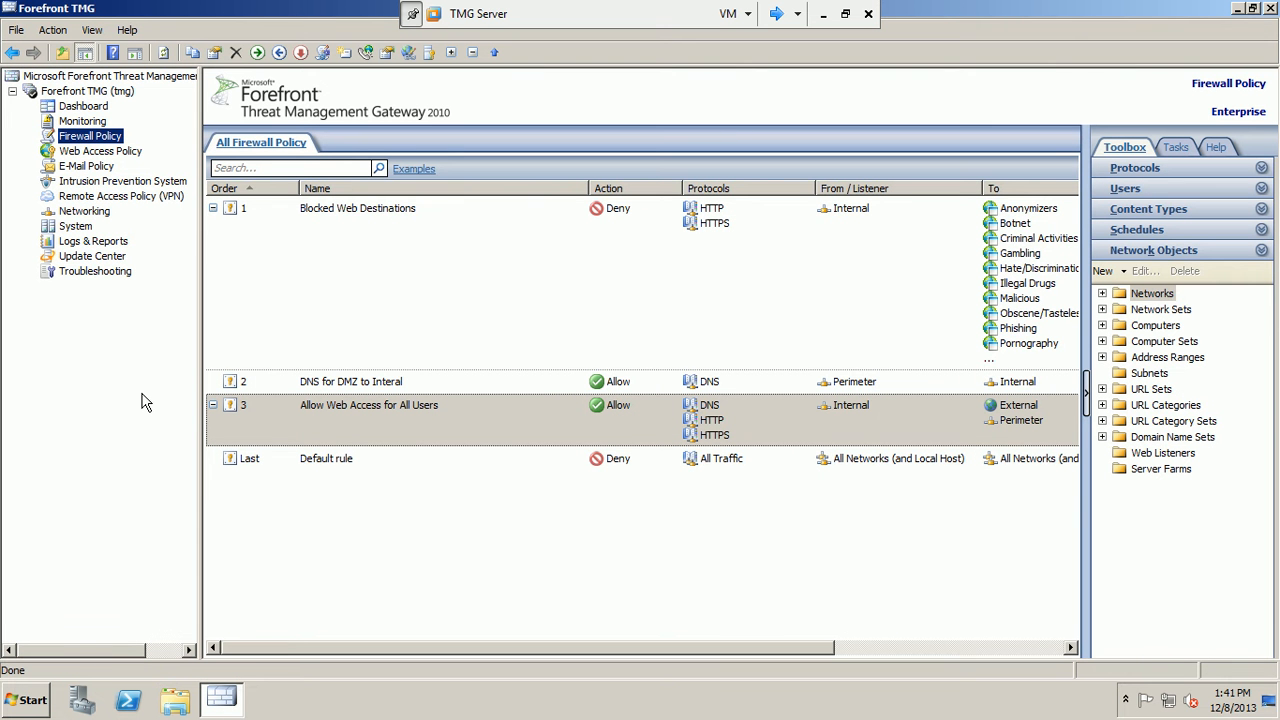
{"action": "left_click", "coordinate": [156, 184]}
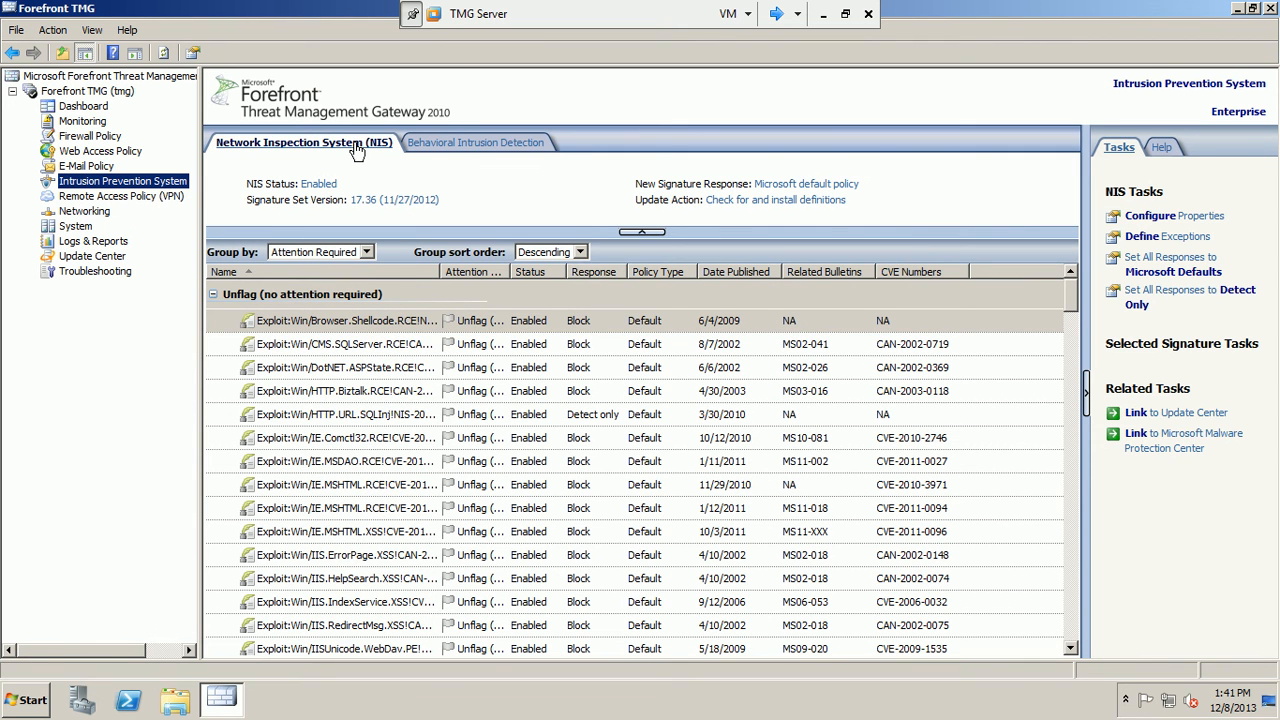
Review the exceptions, definition updates and protocol anomalies policy in the Network Inspection System properties, leaving them as they are.
{"action": "left_click", "coordinate": [1215, 218]}
{"action": "left_click", "coordinate": [455, 164]}
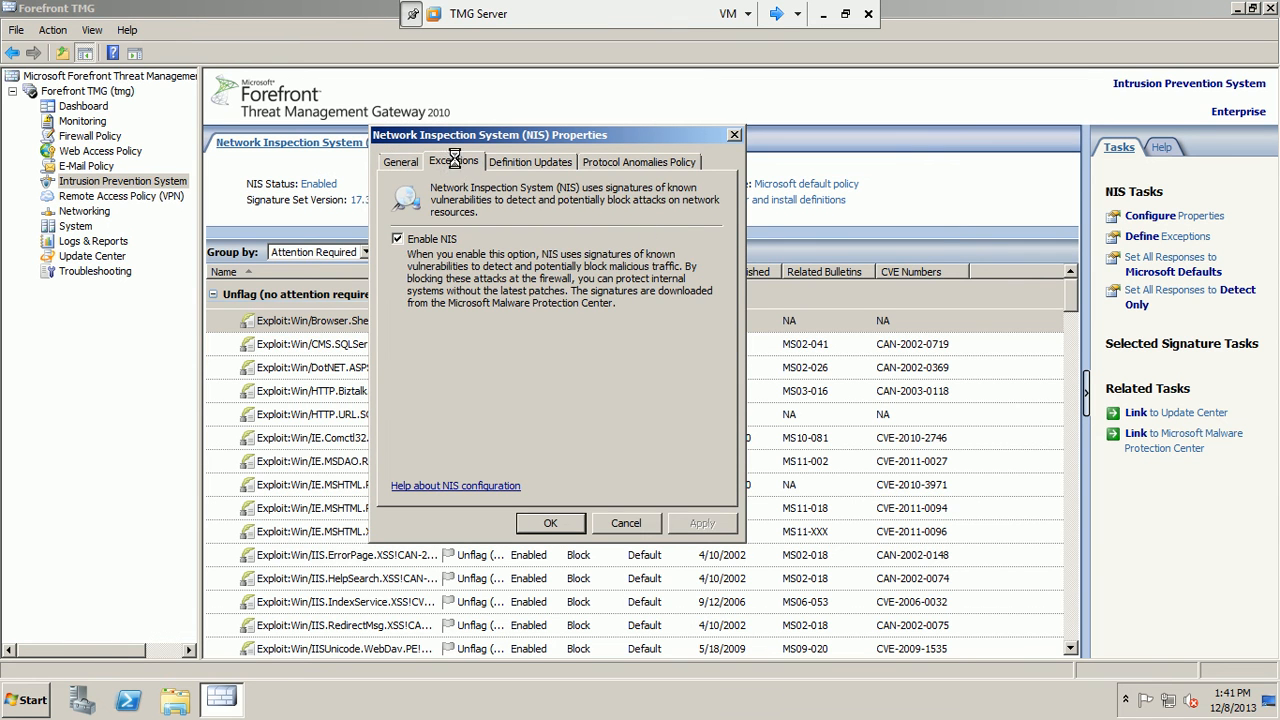
{"action": "left_click", "coordinate": [535, 162]}
{"action": "left_click", "coordinate": [635, 162]}
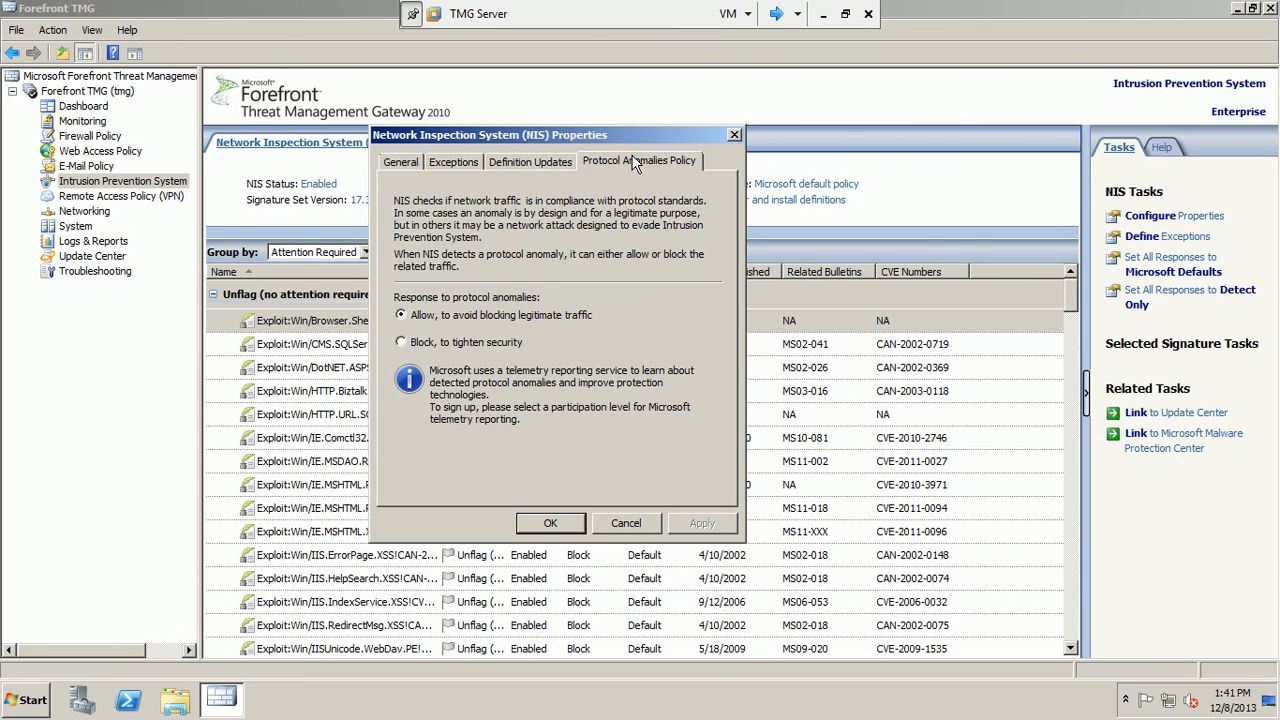
{"action": "left_click", "coordinate": [620, 528]}
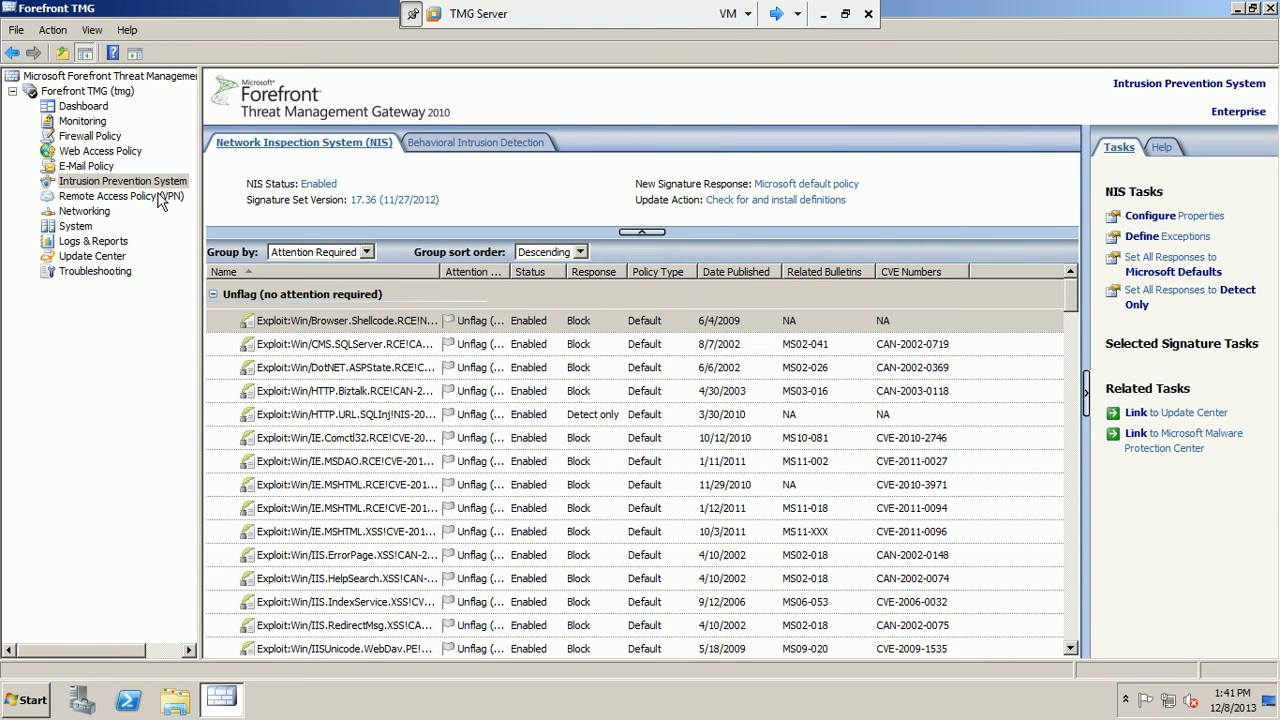
Review the IP options filtering and IP fragments settings under Behavioral Intrusion Detection, keeping IP options filtering enabled.
{"action": "left_click", "coordinate": [455, 140]}
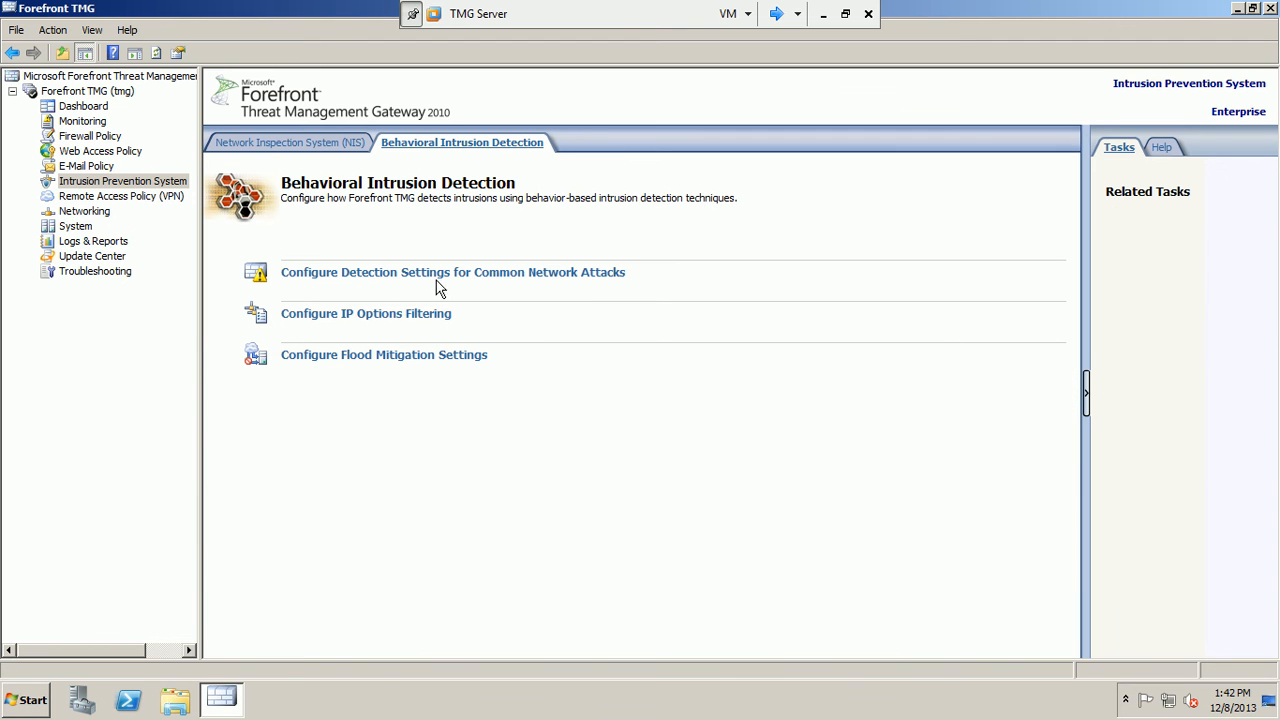
{"action": "left_click", "coordinate": [403, 318]}
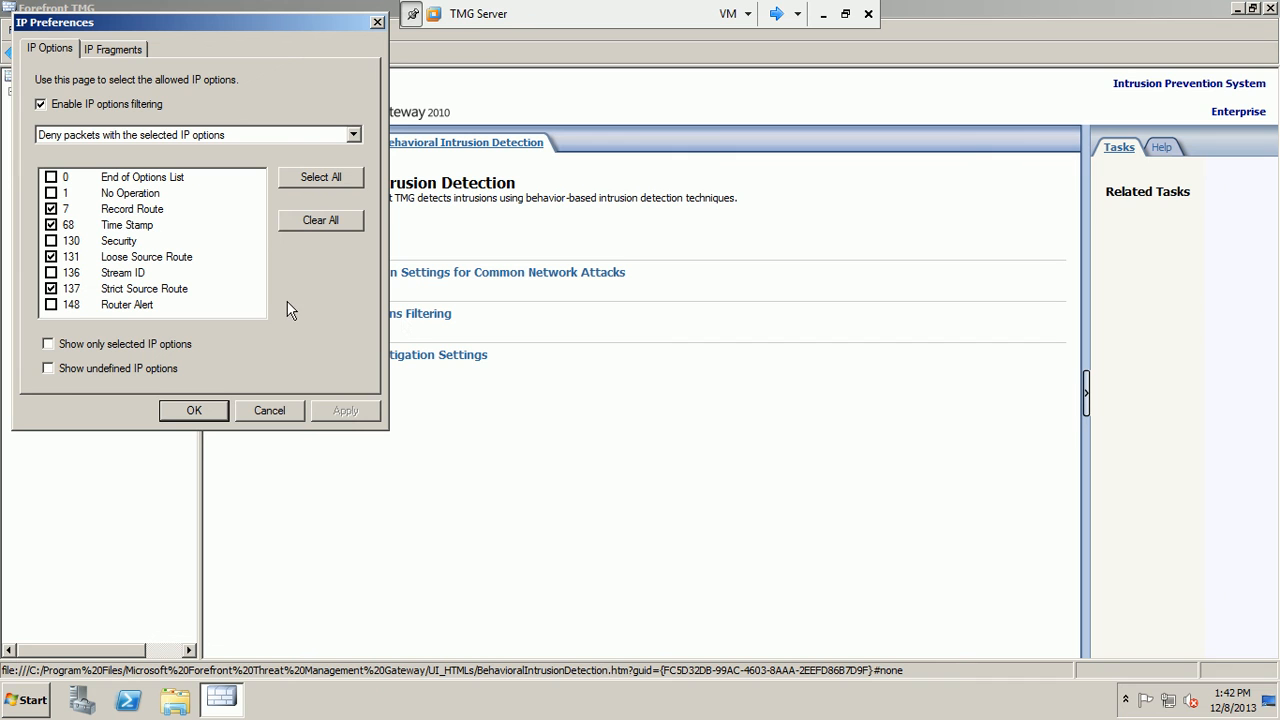
{"action": "left_click", "coordinate": [143, 107]}
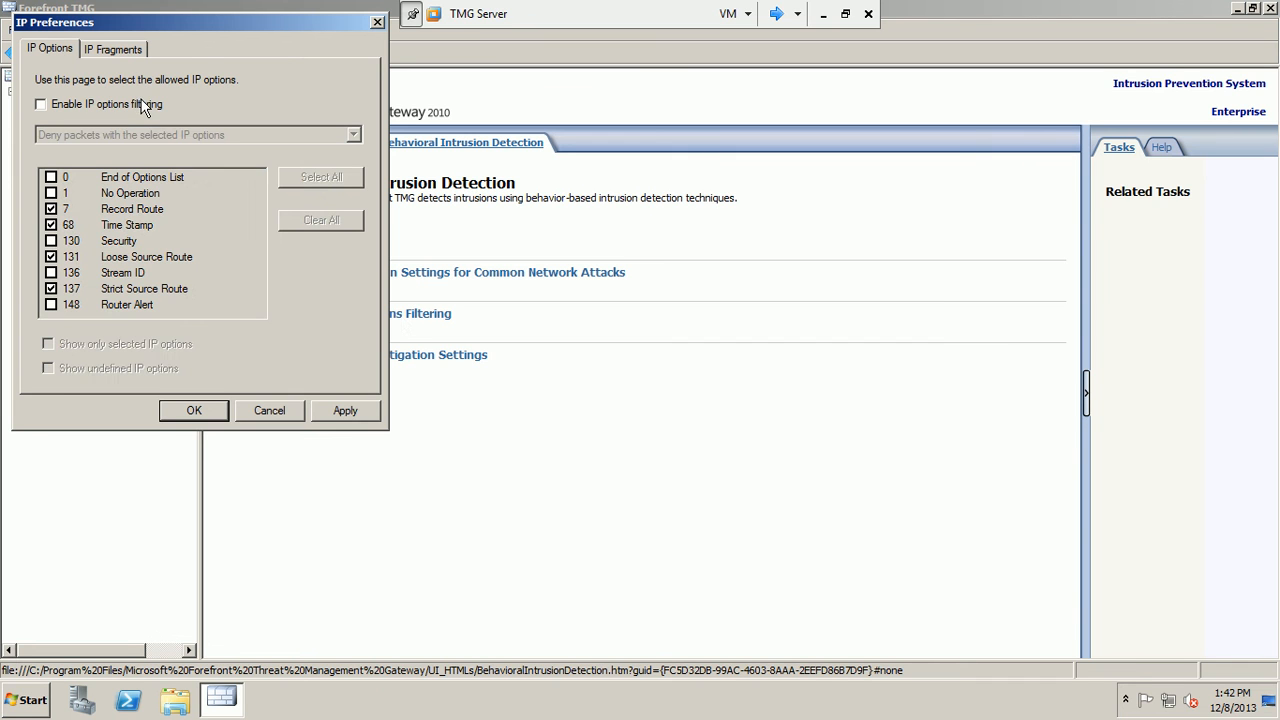
{"action": "left_click", "coordinate": [115, 50]}
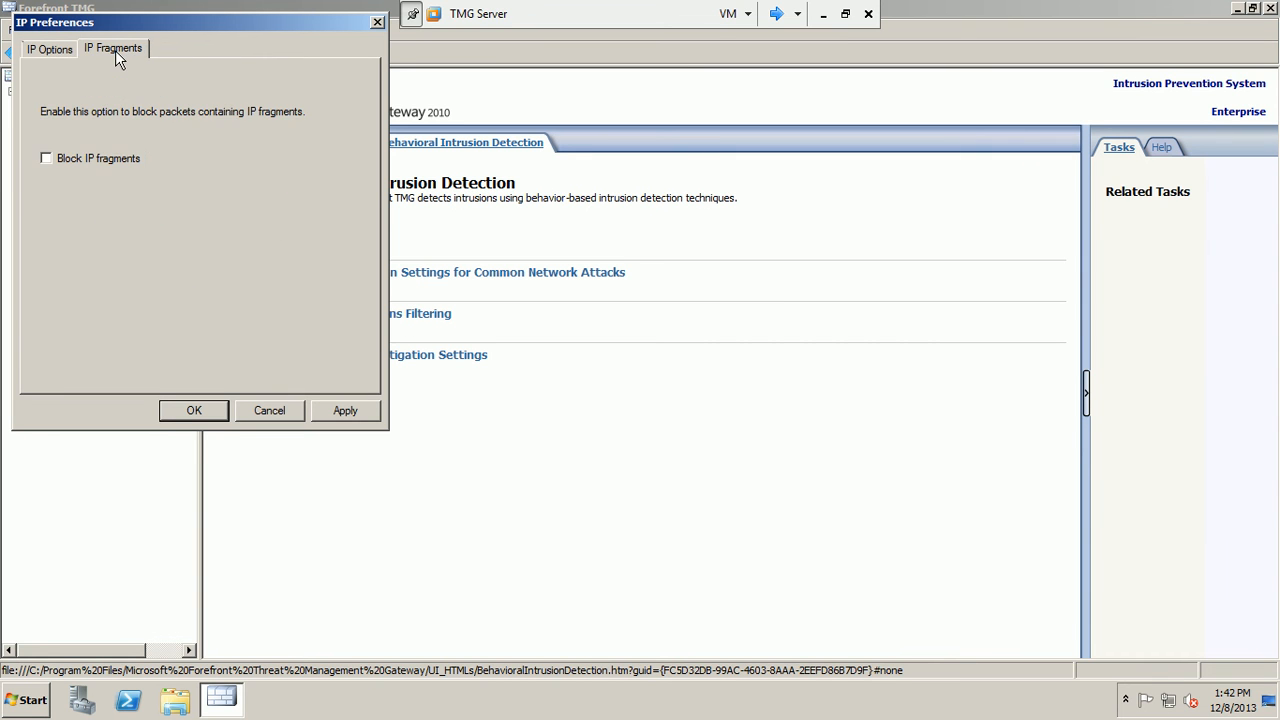
{"action": "left_click", "coordinate": [56, 46]}
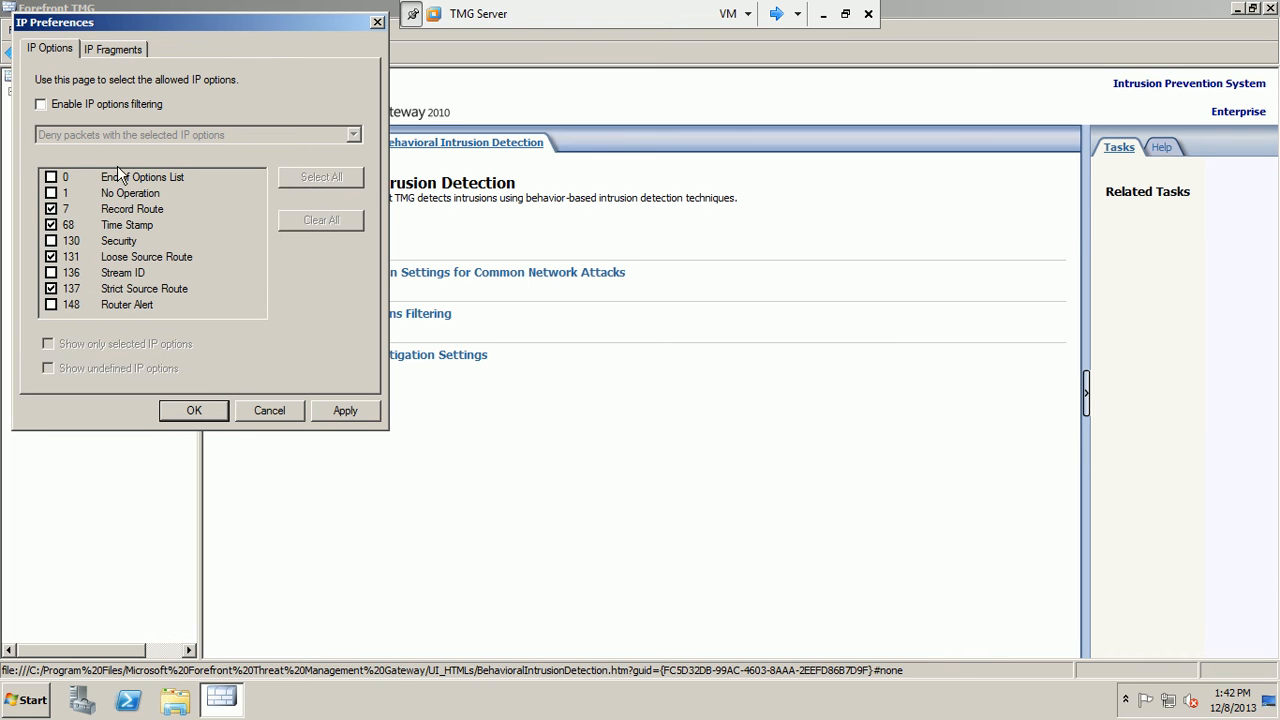
{"action": "left_click", "coordinate": [97, 106]}
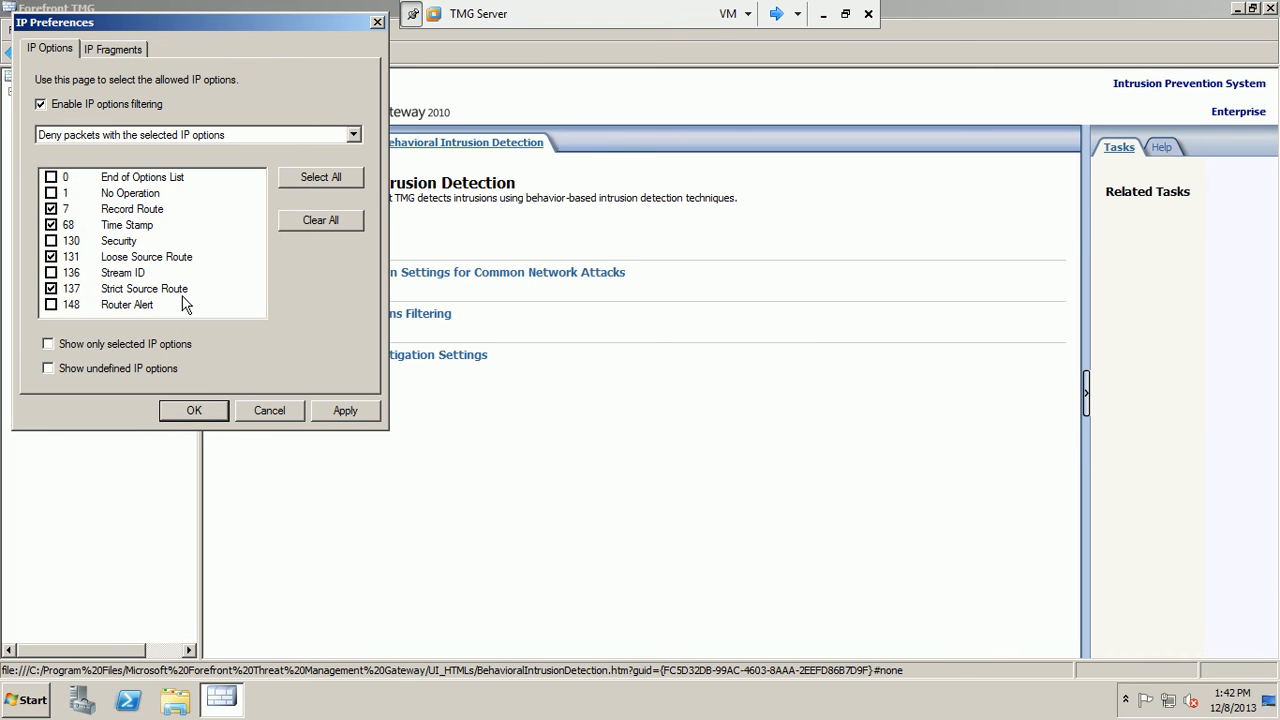
{"action": "left_click", "coordinate": [192, 410]}
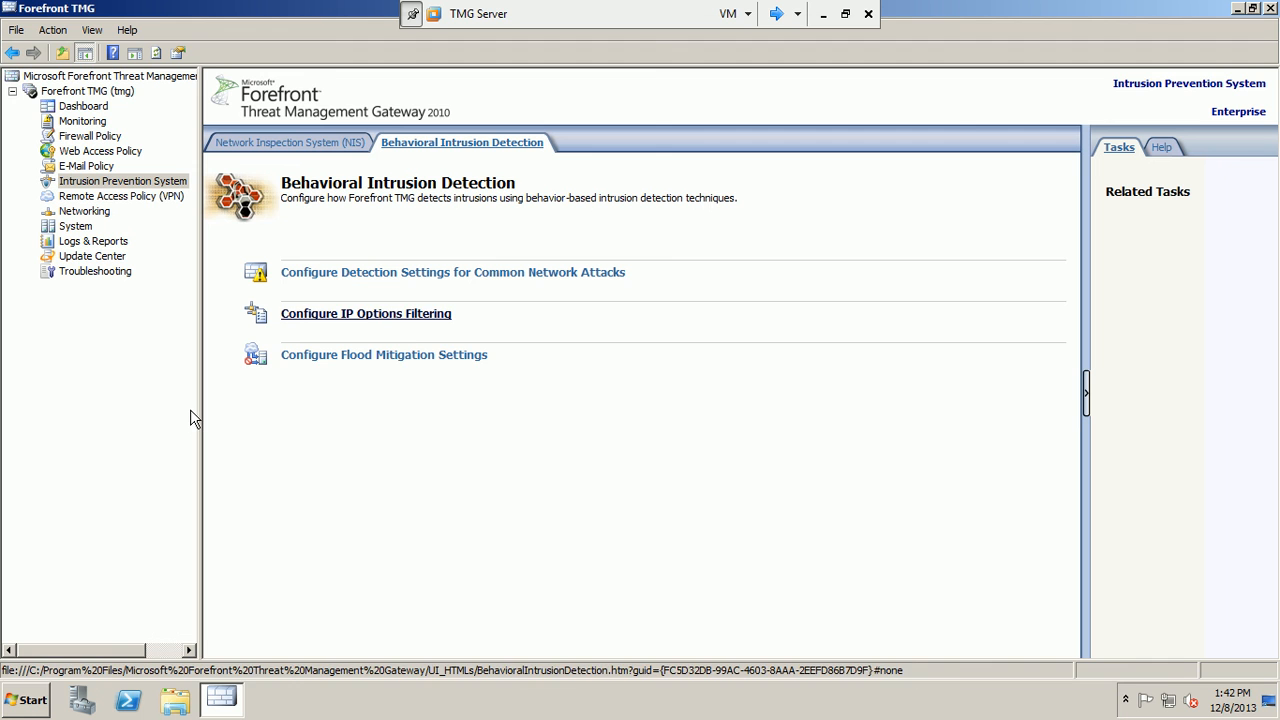
Review the IP exceptions and SIP quotas in the flood mitigation settings.
{"action": "left_click", "coordinate": [363, 356]}
{"action": "left_click", "coordinate": [142, 50]}
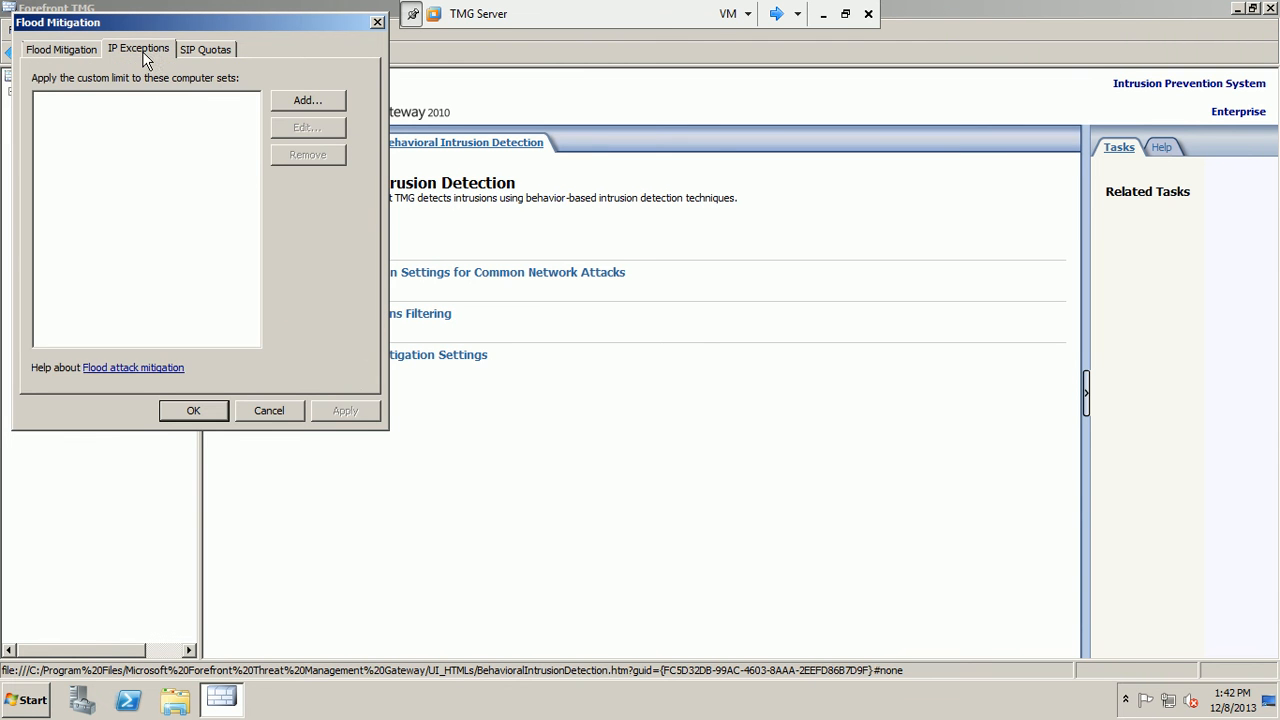
{"action": "left_click", "coordinate": [197, 50]}
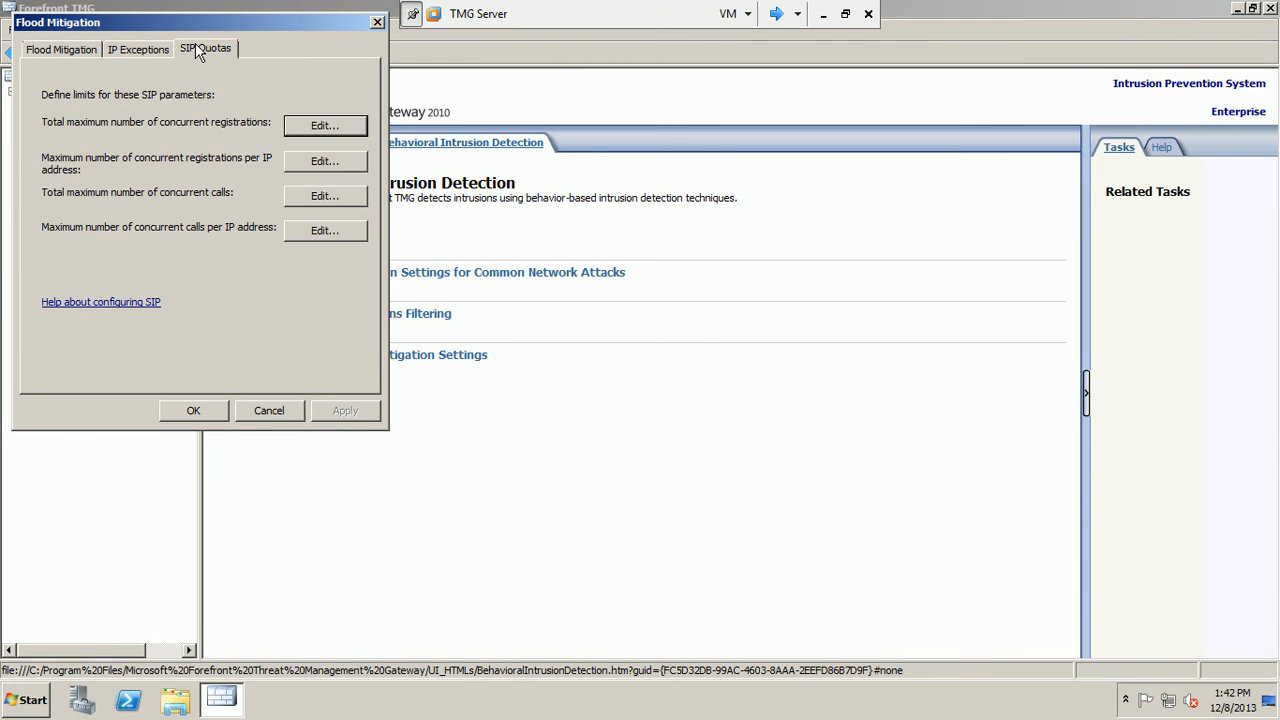
{"action": "left_click", "coordinate": [209, 413]}
Review the common attack and DNS attack detection settings for common network attacks.
{"action": "left_click", "coordinate": [447, 282]}
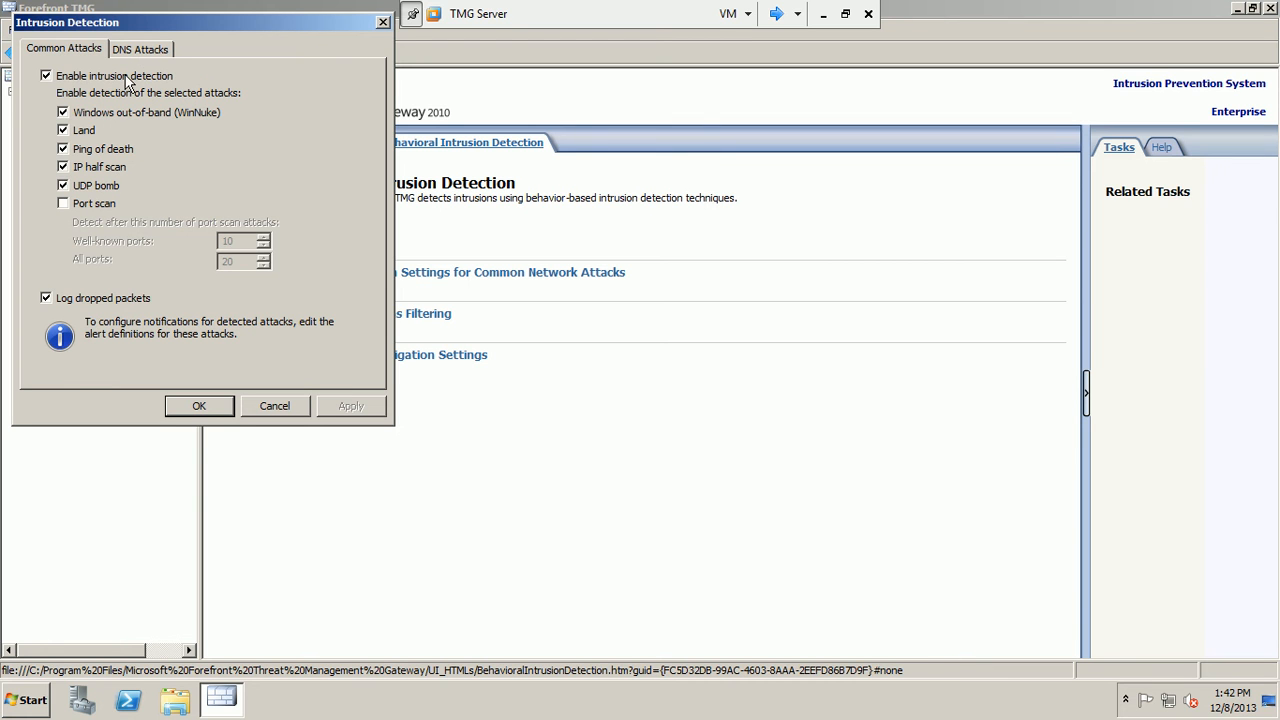
{"action": "left_click", "coordinate": [145, 48]}
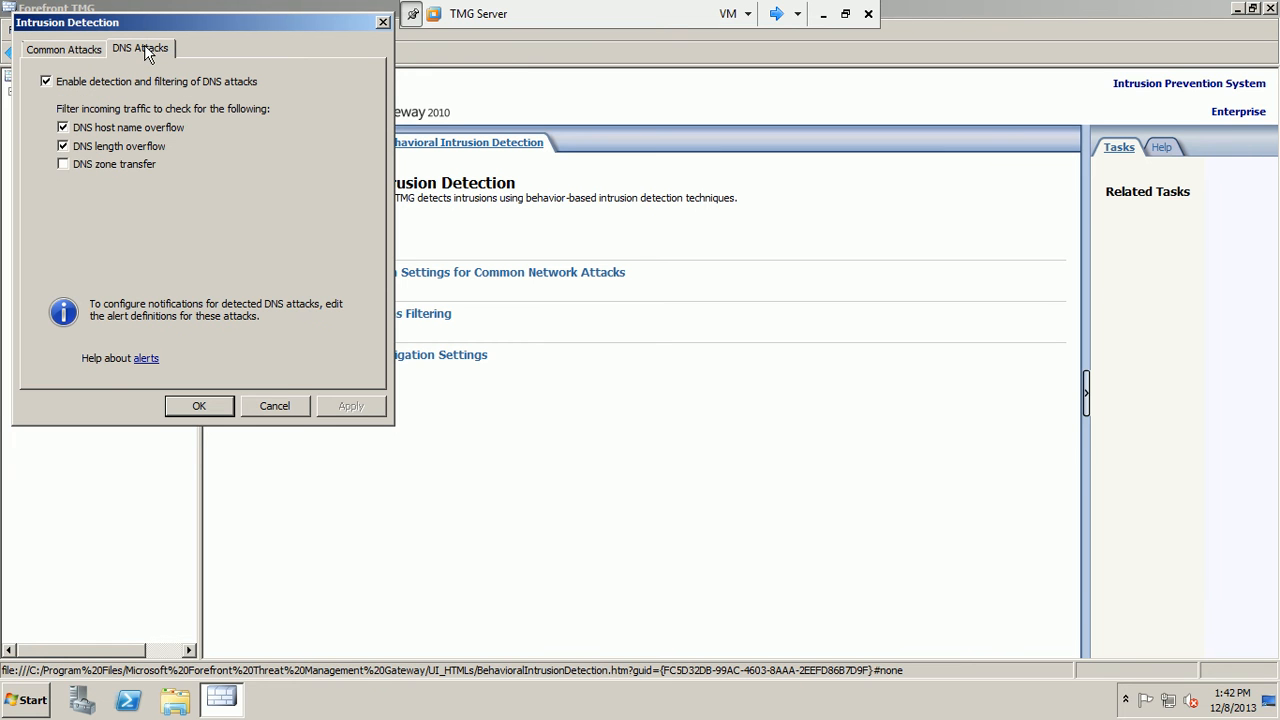
{"action": "left_click", "coordinate": [200, 405]}
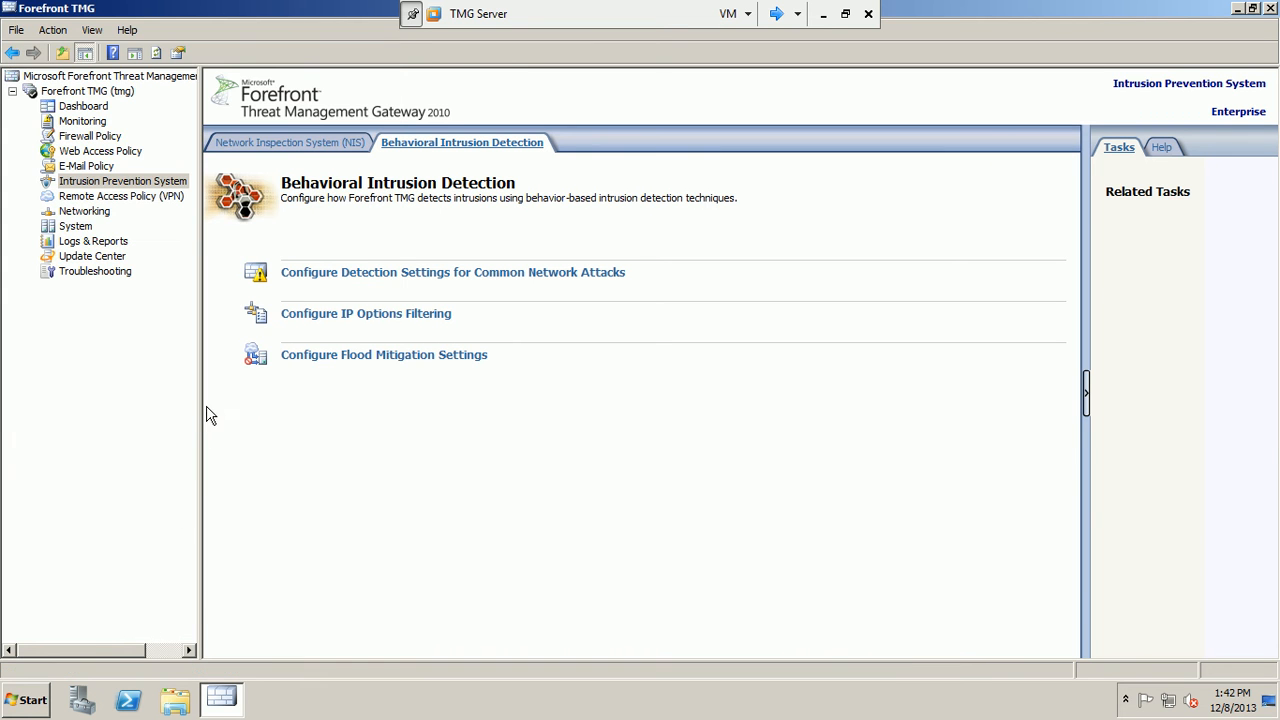
Review the HTTP compression settings of the Web Access Policy, including those for returning and requesting compressed data.
{"action": "left_click", "coordinate": [85, 92]}
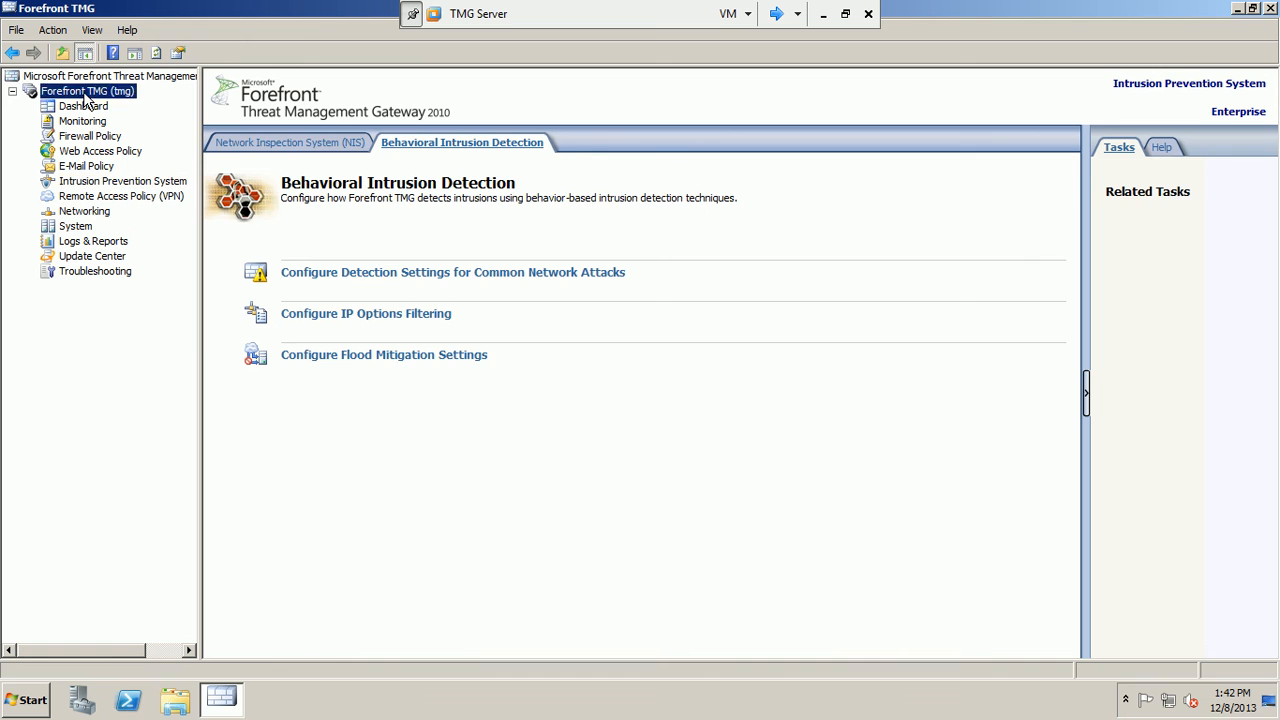
{"action": "left_click", "coordinate": [95, 151]}
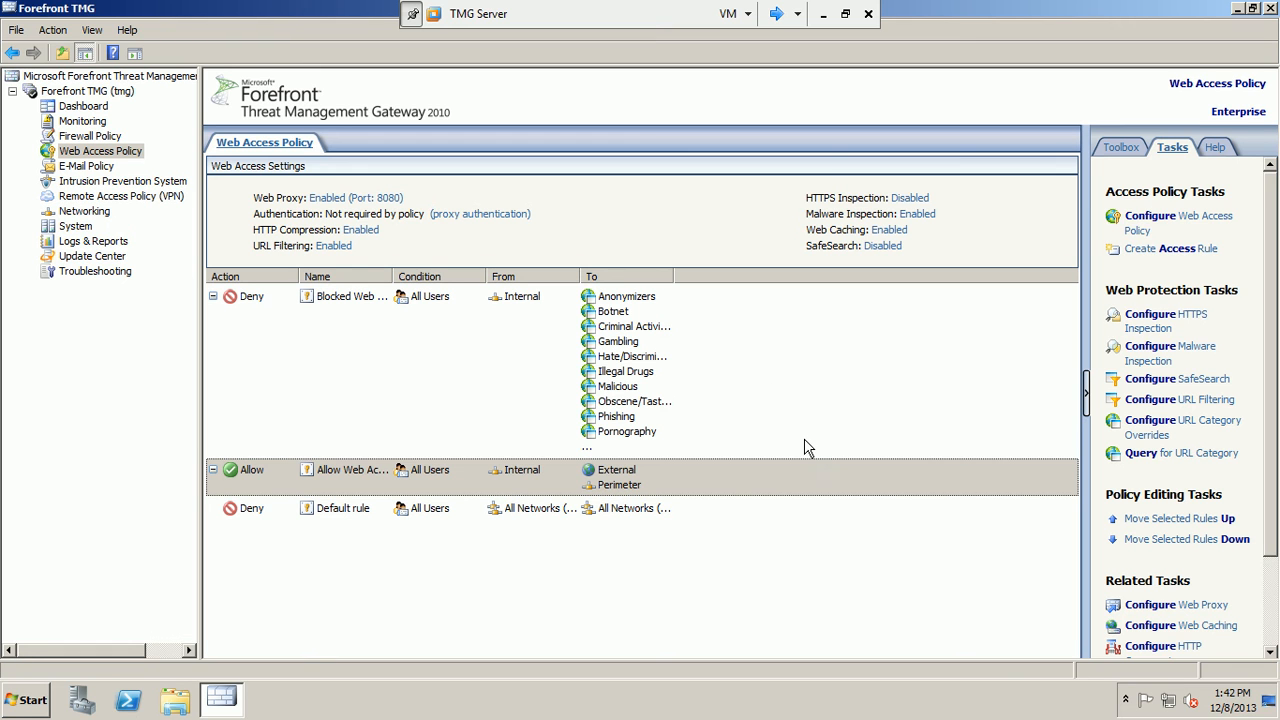
{"action": "left_click", "coordinate": [738, 486]}
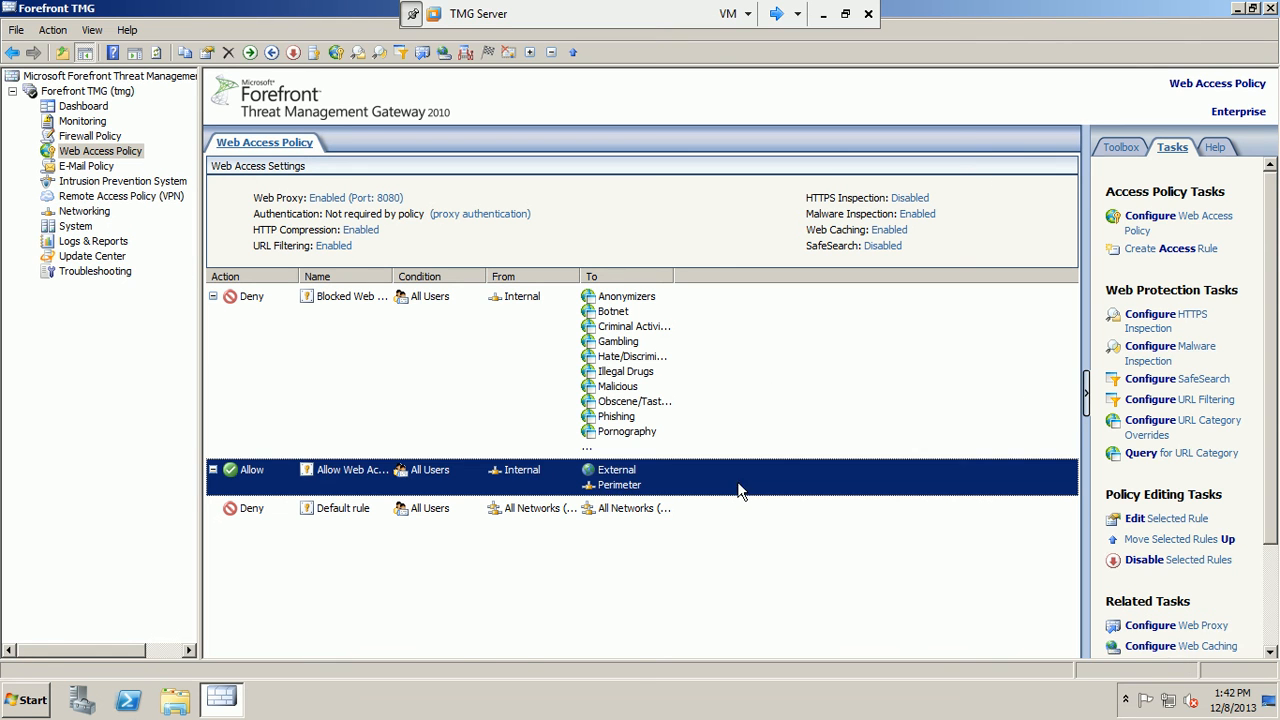
{"action": "left_click", "coordinate": [1271, 655]}
{"action": "left_click", "coordinate": [1271, 655]}
{"action": "left_click", "coordinate": [1271, 655]}
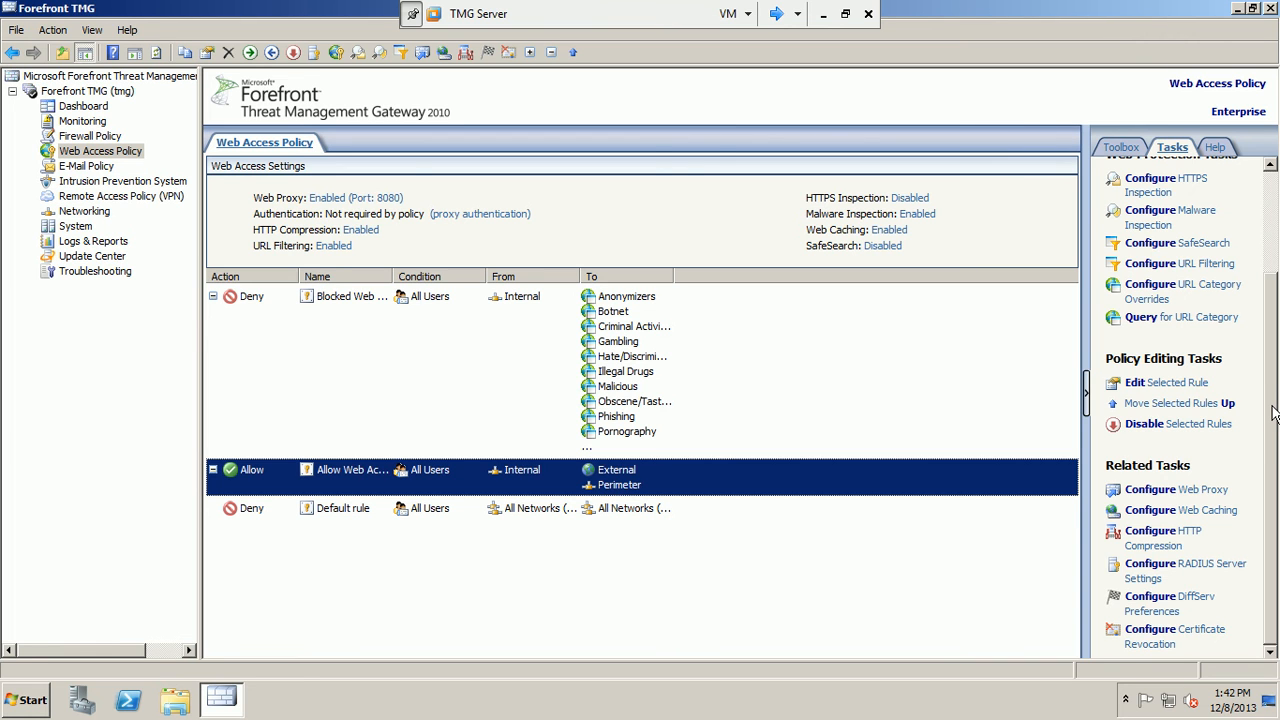
{"action": "scroll", "coordinate": [1273, 413], "scroll_direction": "up", "scroll_amount": 1}
{"action": "left_click", "coordinate": [1162, 548]}
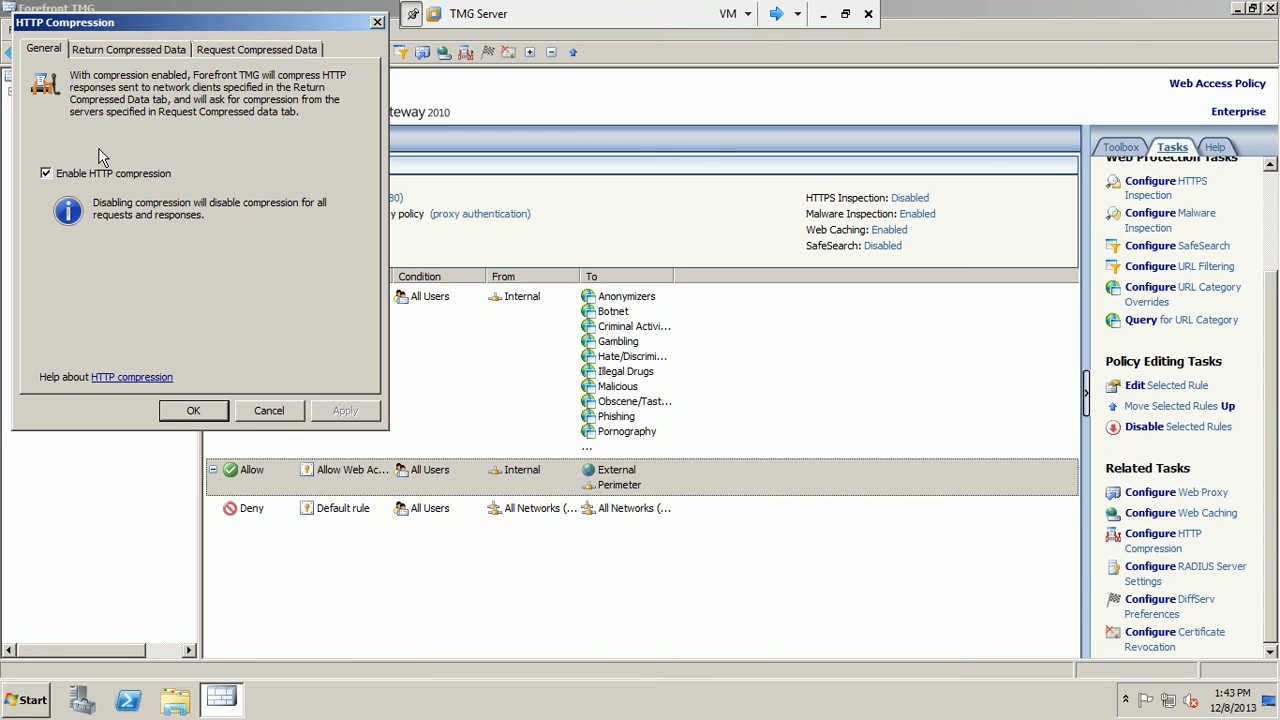
{"action": "left_click", "coordinate": [142, 50]}
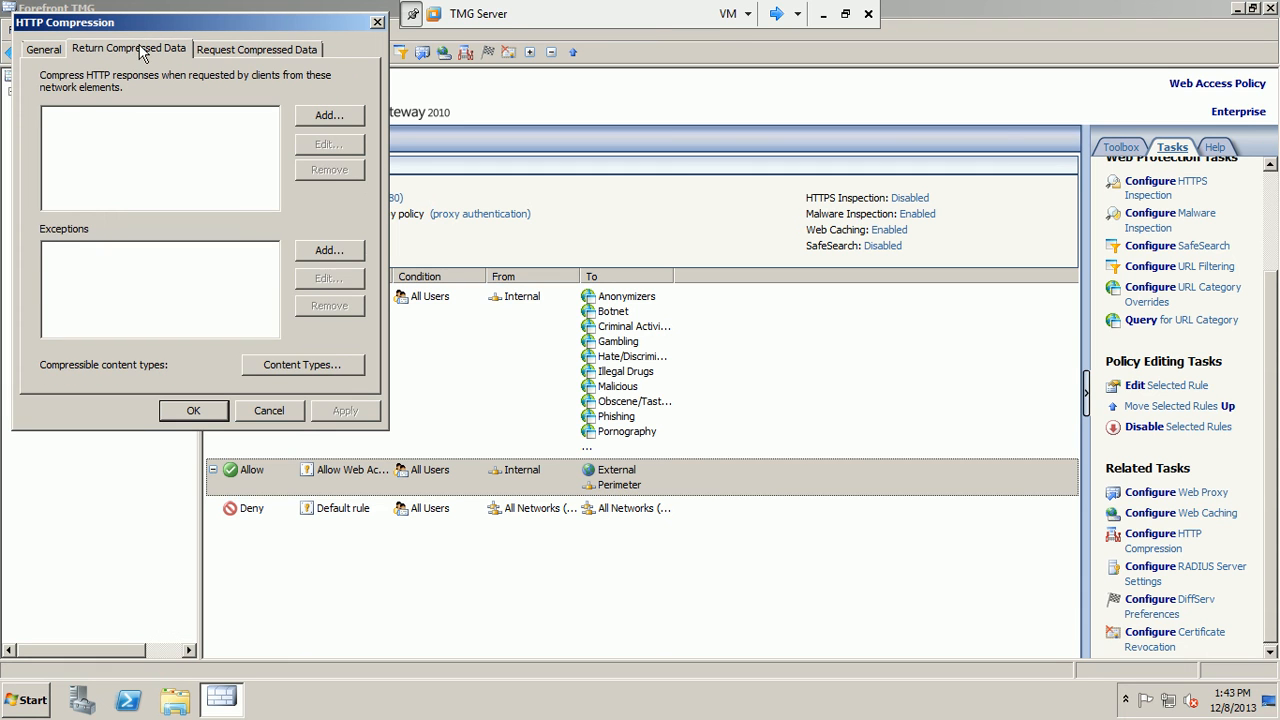
{"action": "left_click", "coordinate": [207, 49]}
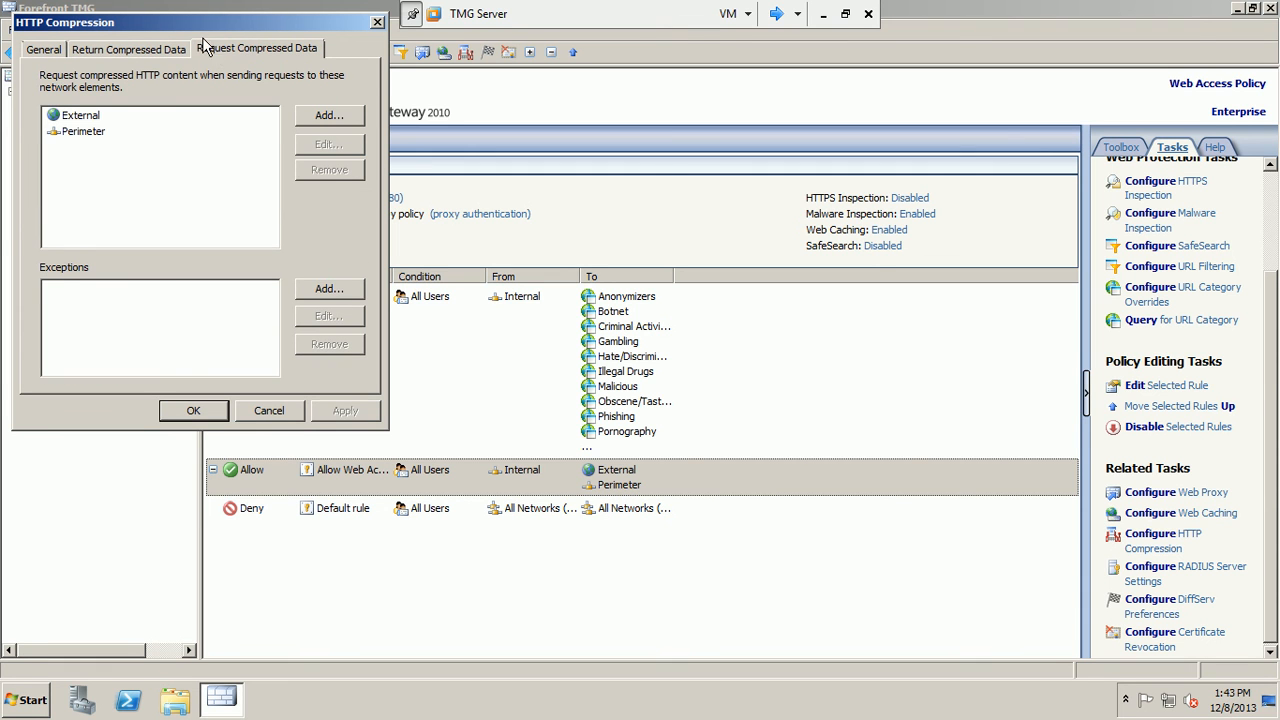
{"action": "left_click", "coordinate": [264, 410]}
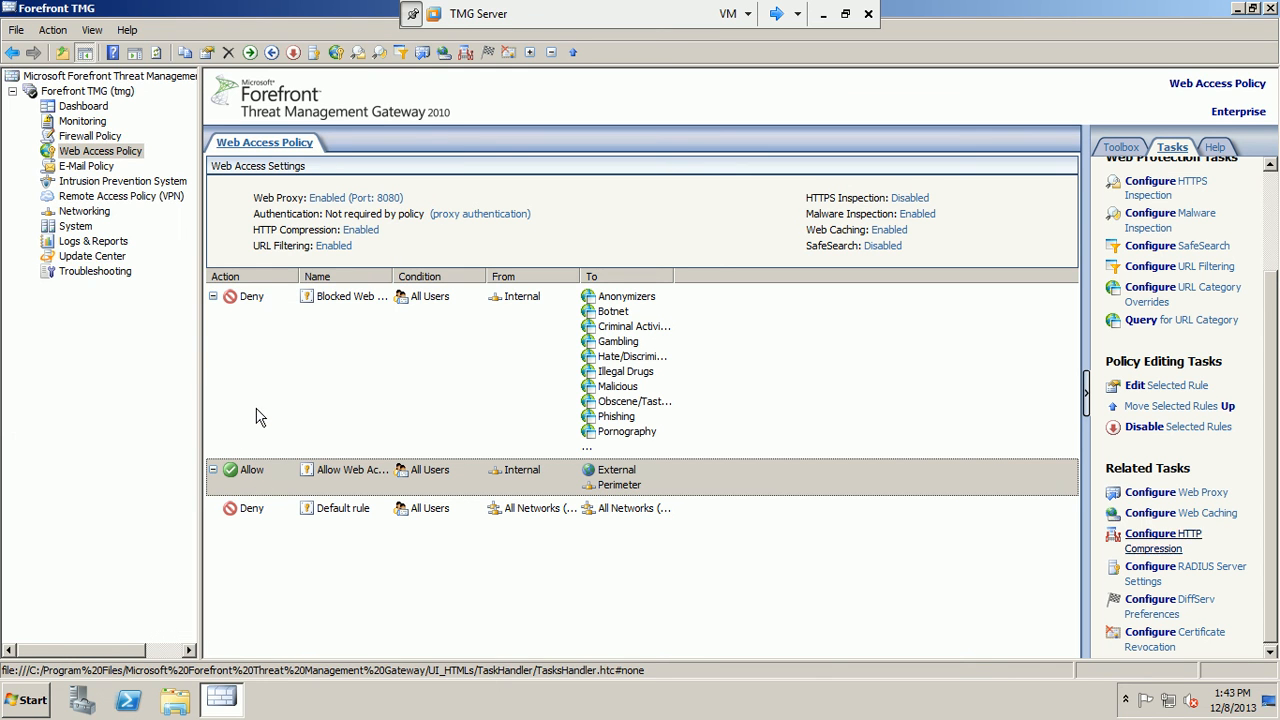
Locate the Compression Filter and the Caching Compressed Content Filter among the system's web filters.
{"action": "left_click", "coordinate": [84, 231]}
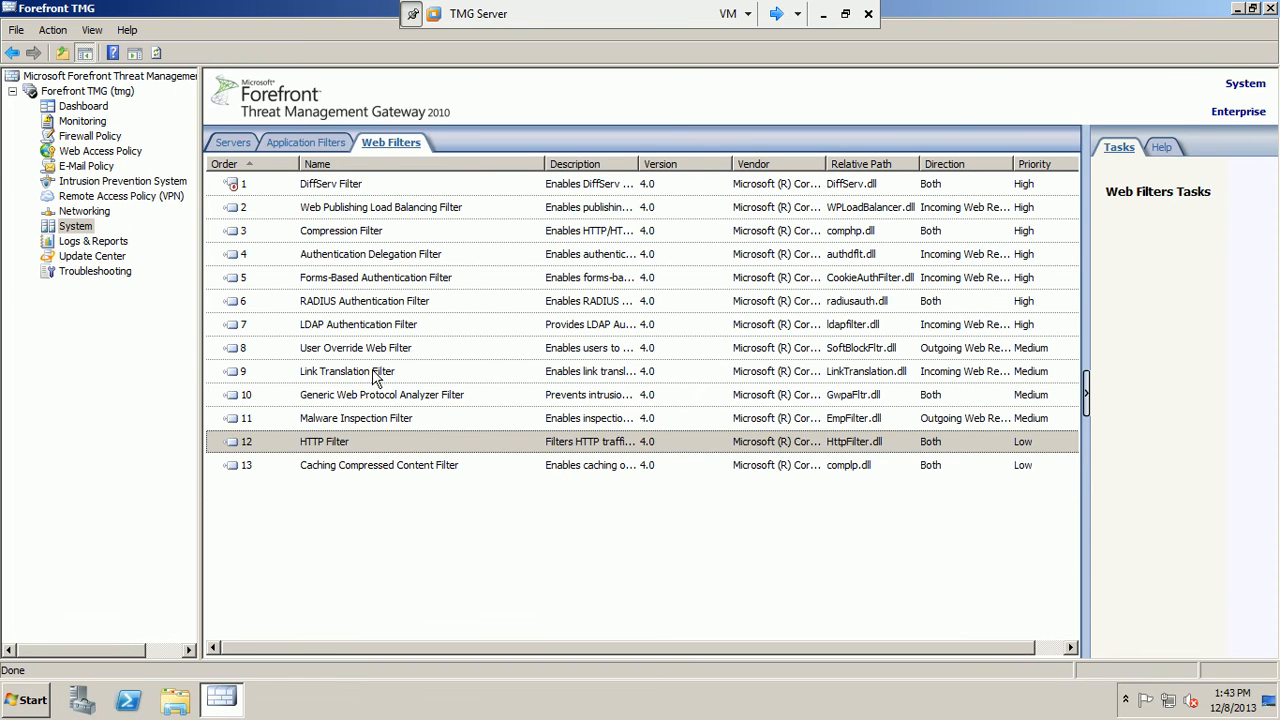
{"action": "right_click", "coordinate": [357, 231]}
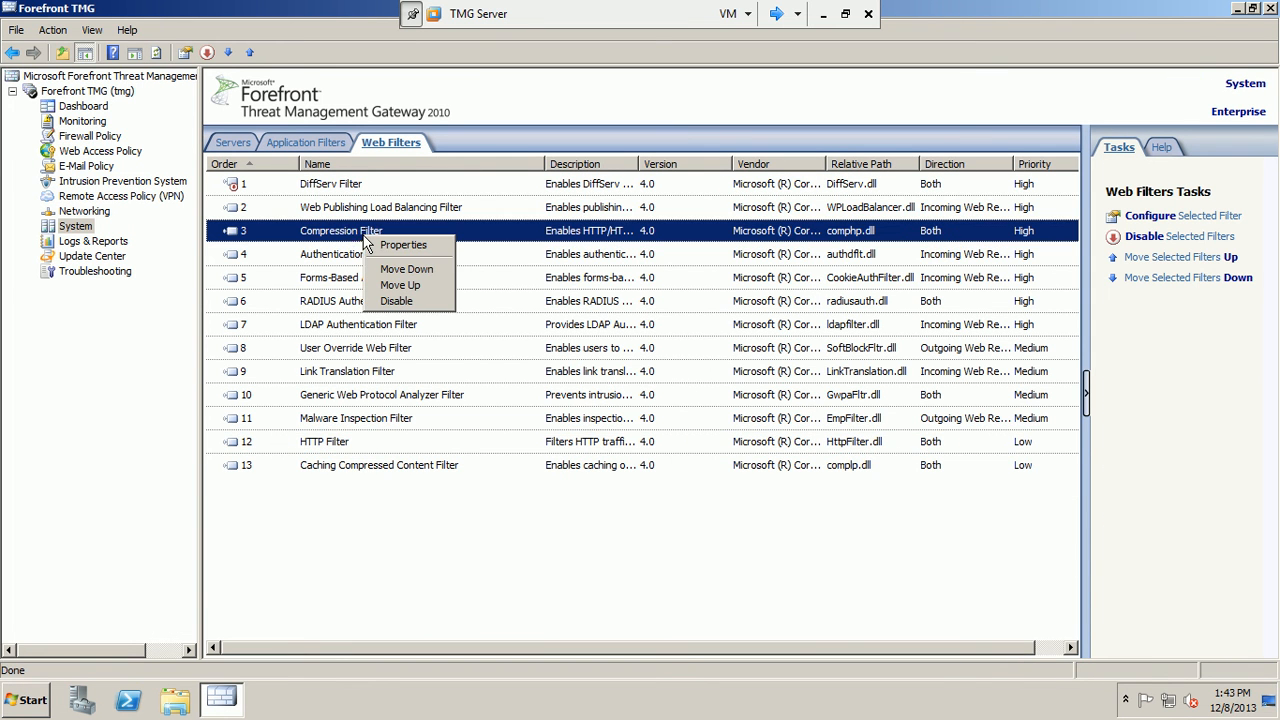
{"action": "key", "text": "Escape"}
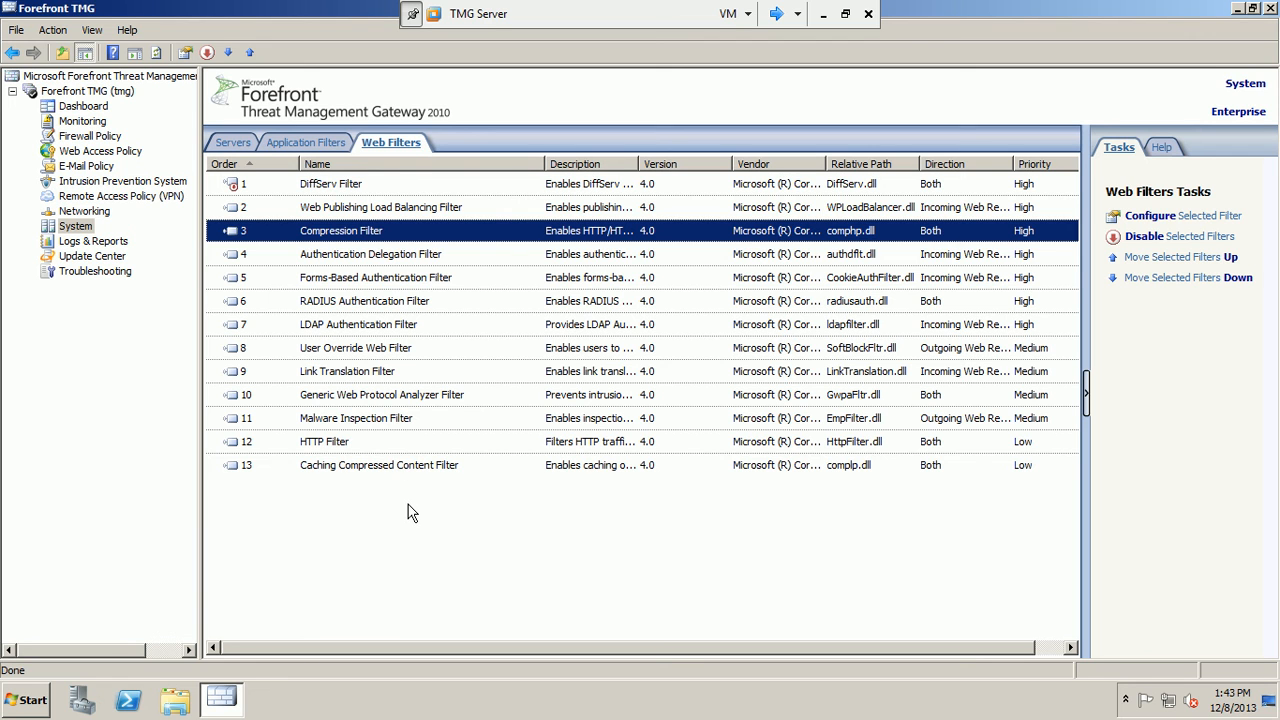
{"action": "left_click", "coordinate": [384, 466]}
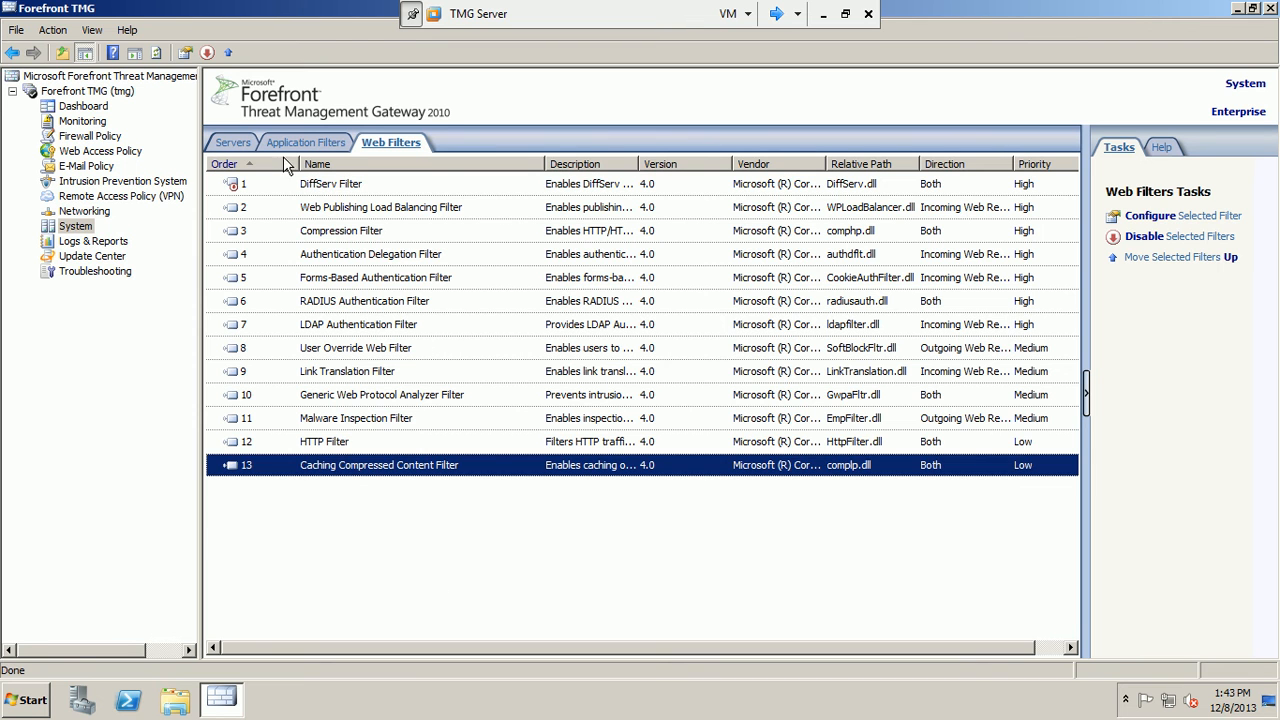
Examine the system's application filters and servers, and return to the Caching Compressed Content Filter in the web filters.
{"action": "left_click", "coordinate": [305, 142]}
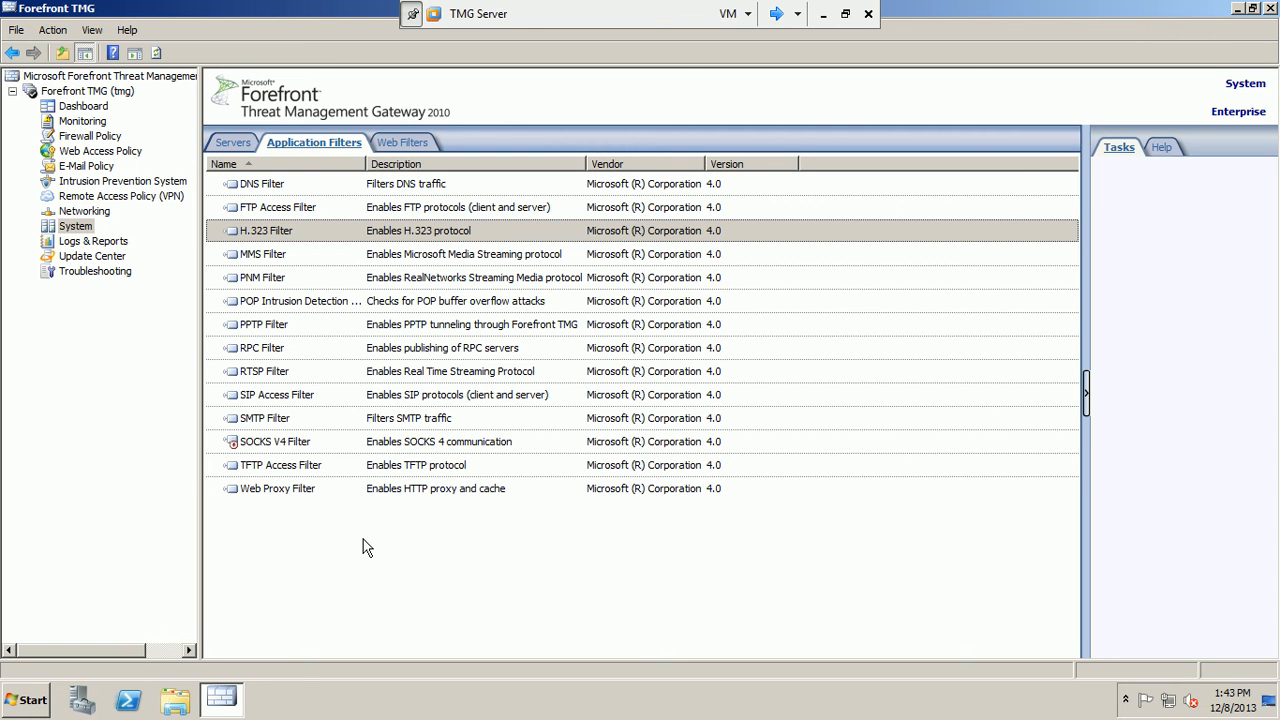
{"action": "left_click", "coordinate": [230, 143]}
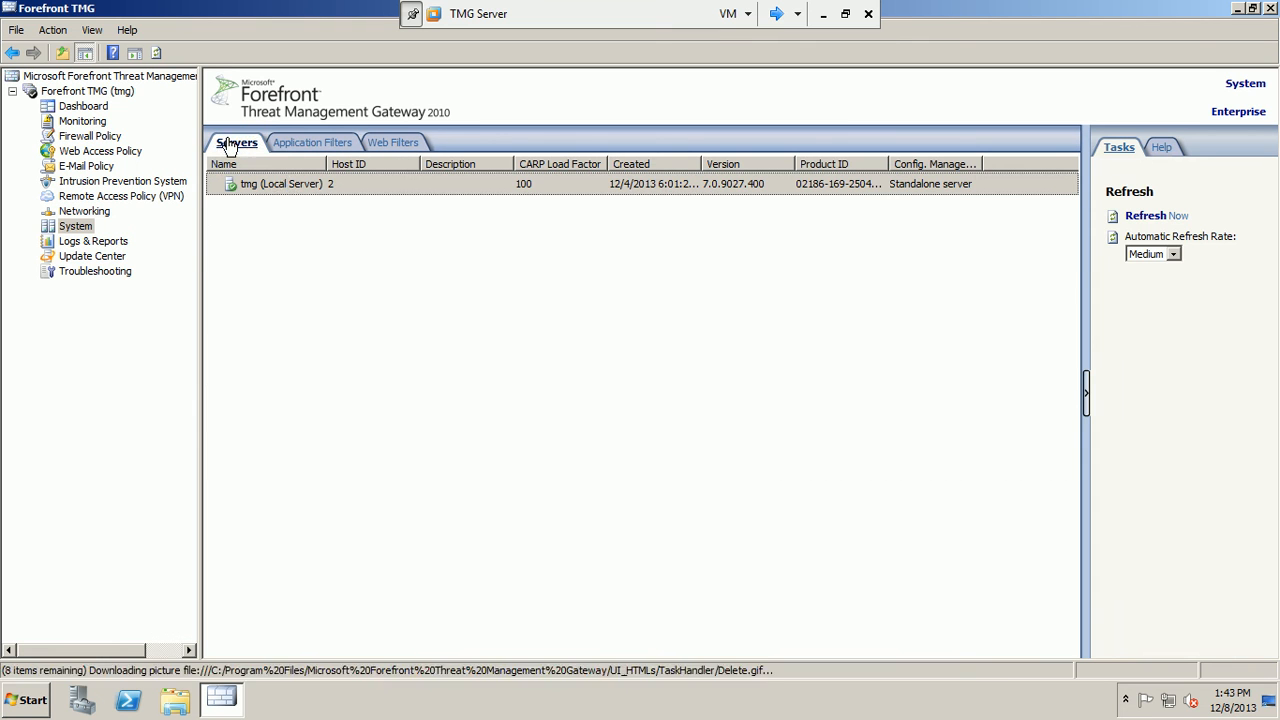
{"action": "left_click", "coordinate": [326, 143]}
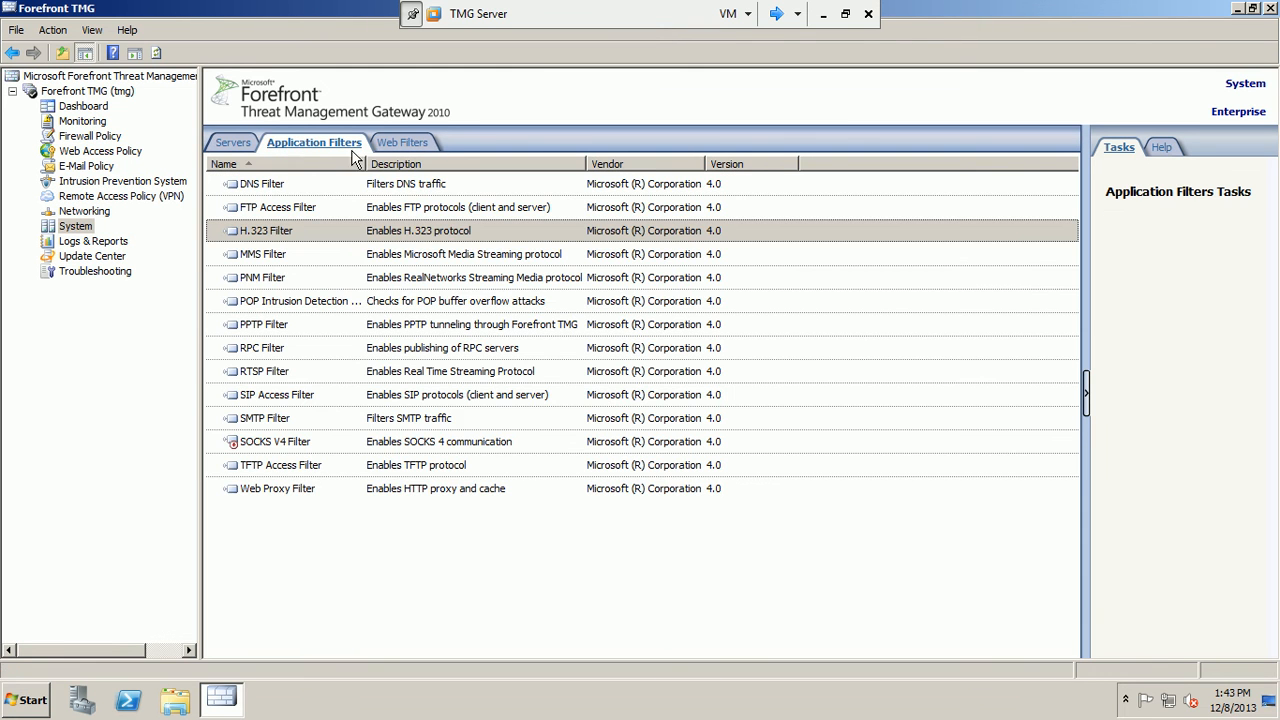
{"action": "left_click", "coordinate": [392, 145]}
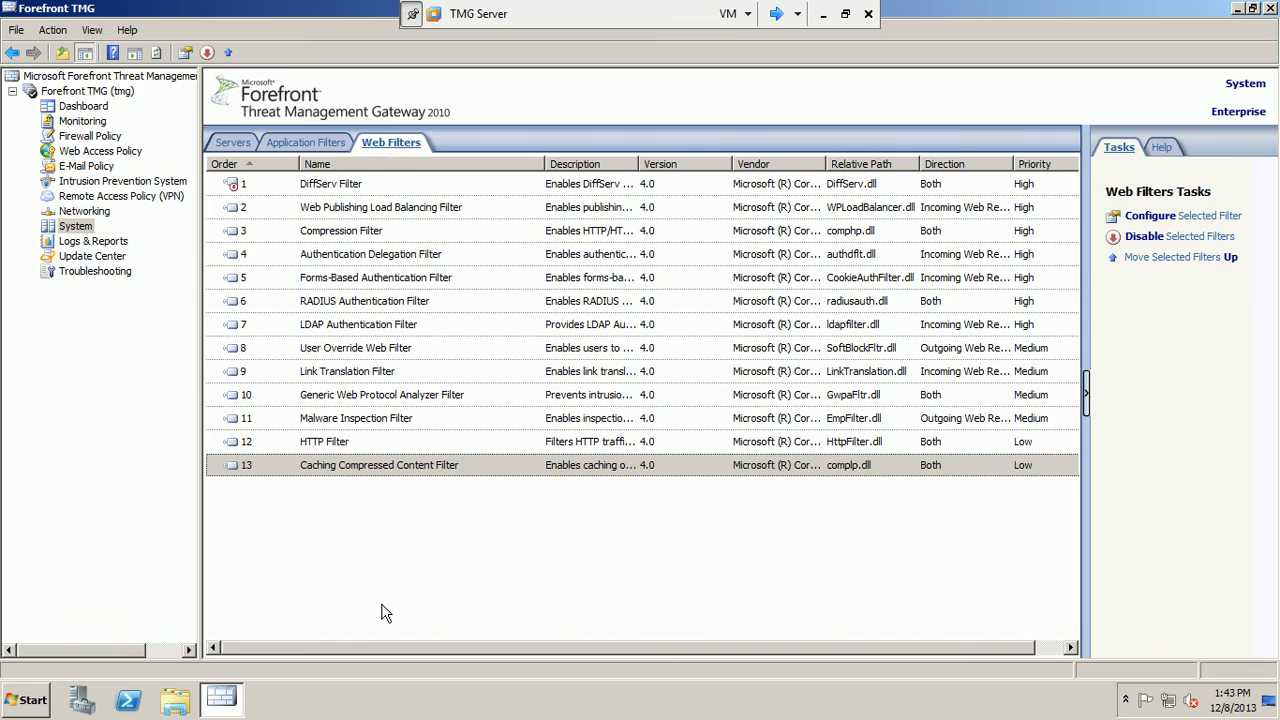
{"action": "left_click", "coordinate": [377, 526]}
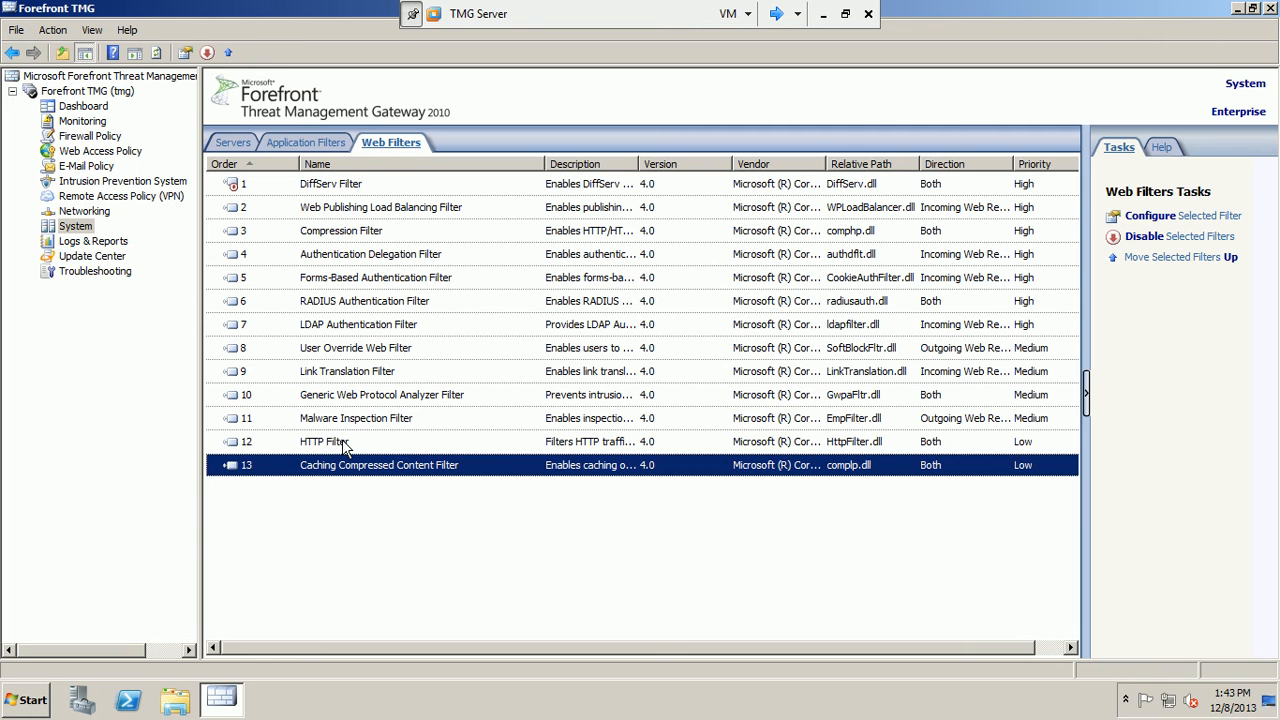
Examine the Malware Inspection Filter and the HTTP Filter among the system's web filters.
{"action": "double_click", "coordinate": [368, 424]}
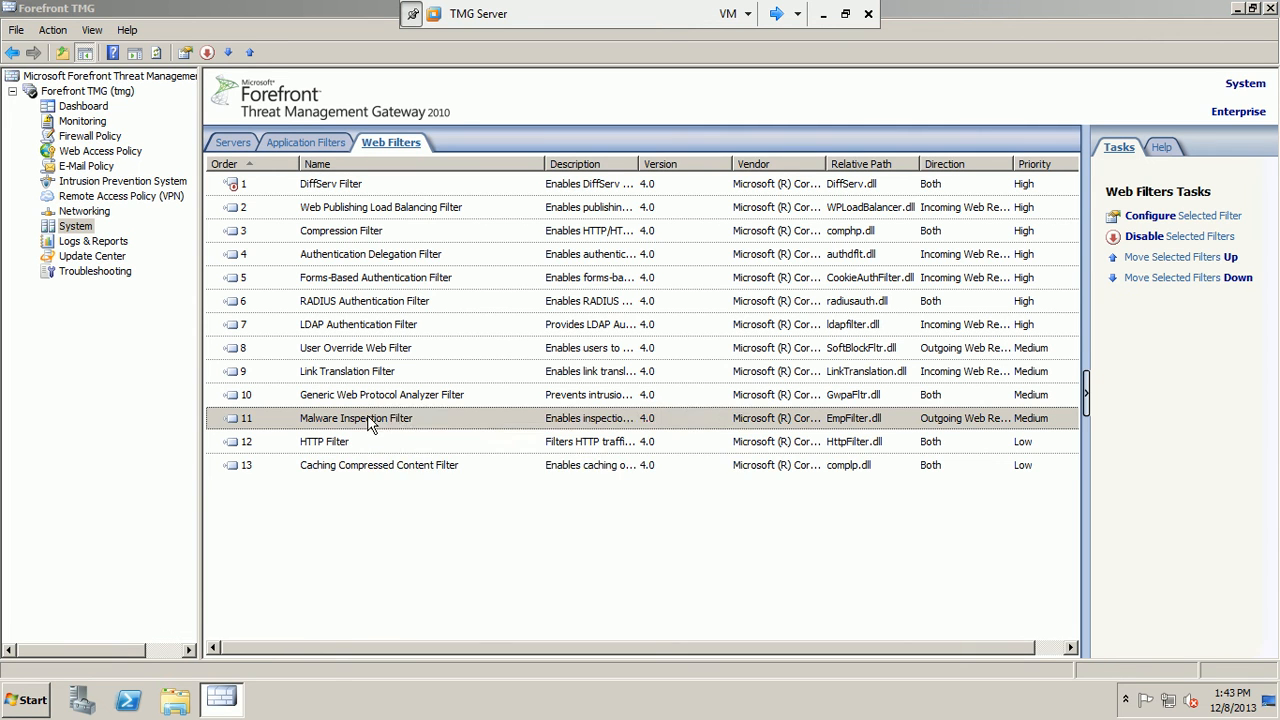
{"action": "left_click", "coordinate": [624, 523]}
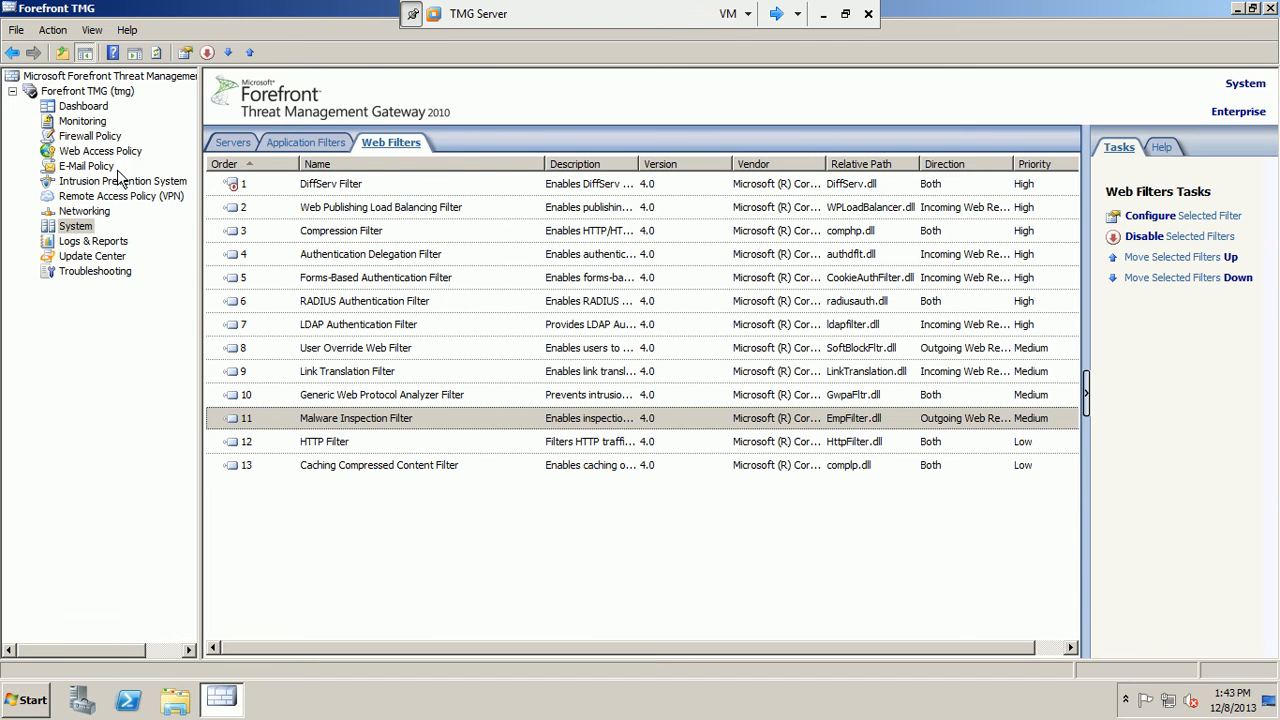
{"action": "left_click", "coordinate": [350, 451]}
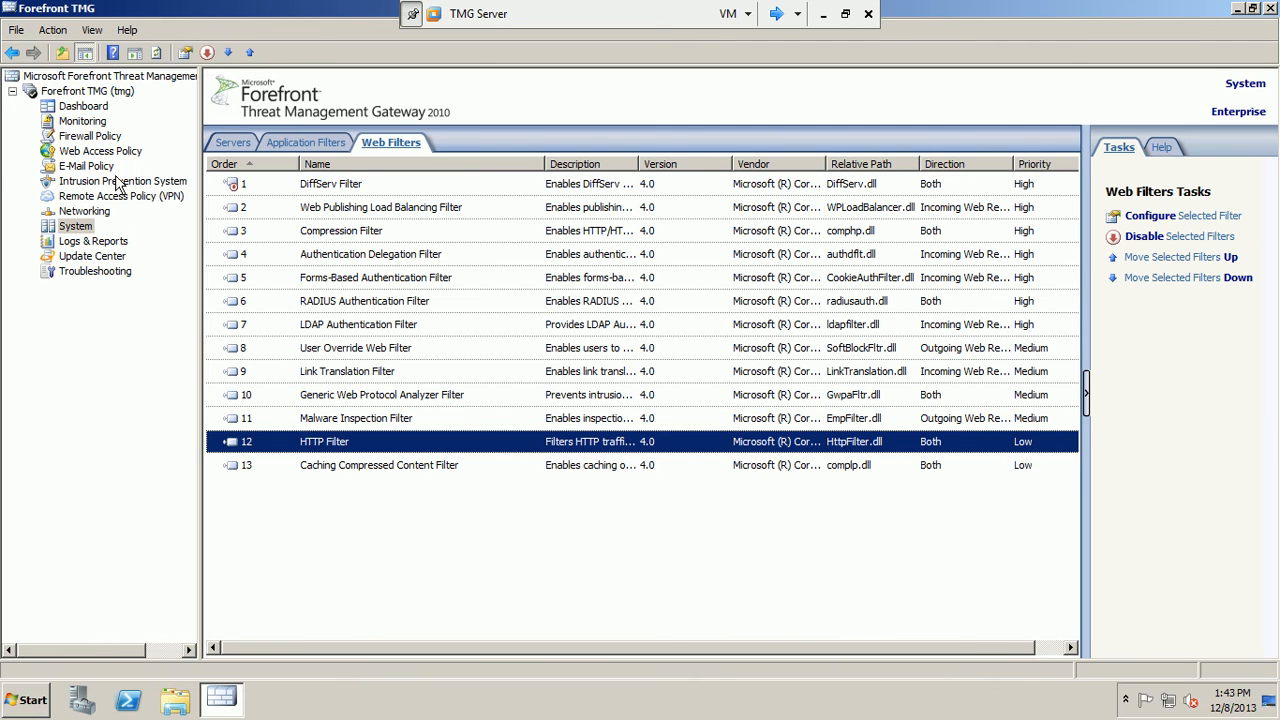
Open the HTTP policy of the Allow rule from Internal to External and Perimeter, and review its general and methods settings.
{"action": "left_click", "coordinate": [100, 152]}
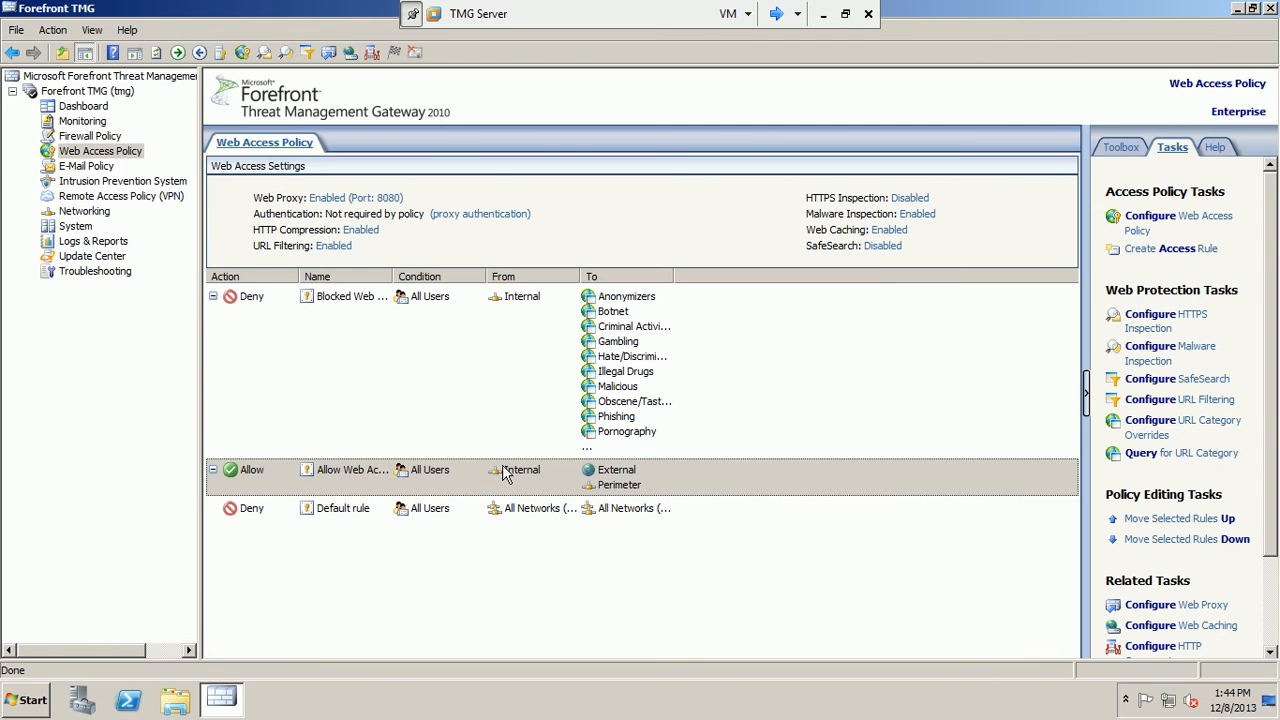
{"action": "left_click", "coordinate": [490, 487]}
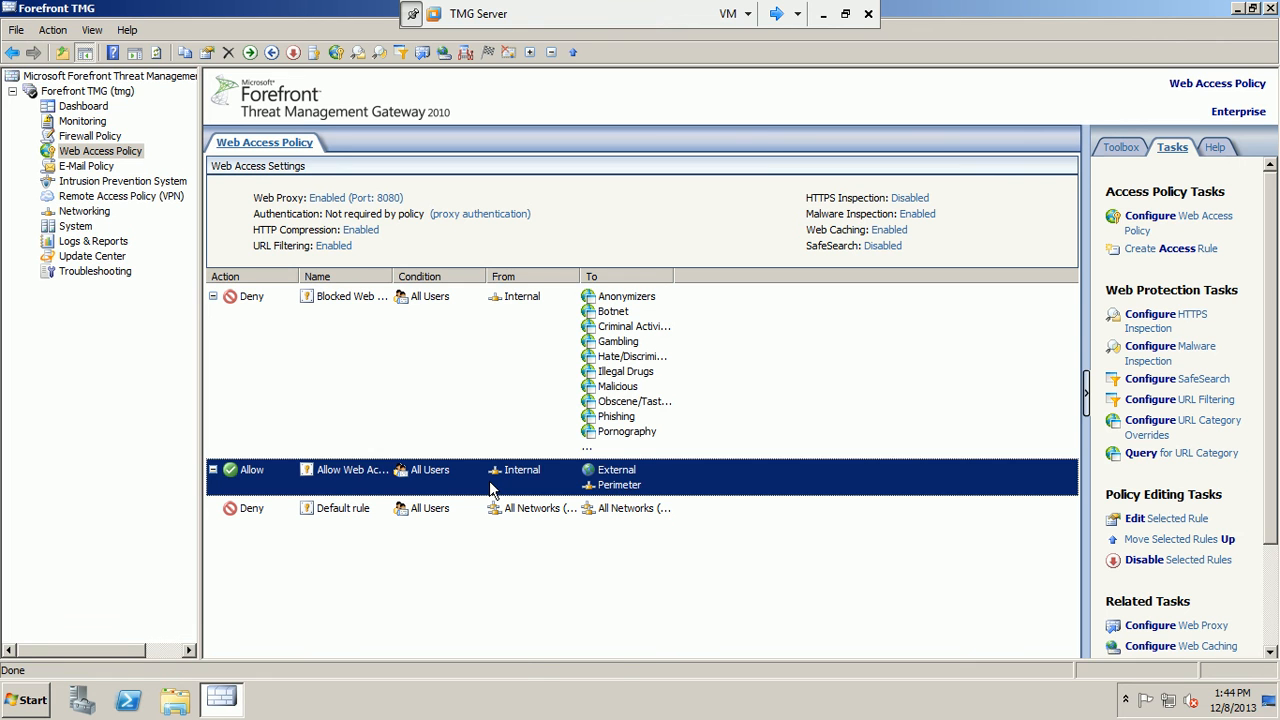
{"action": "right_click", "coordinate": [490, 487]}
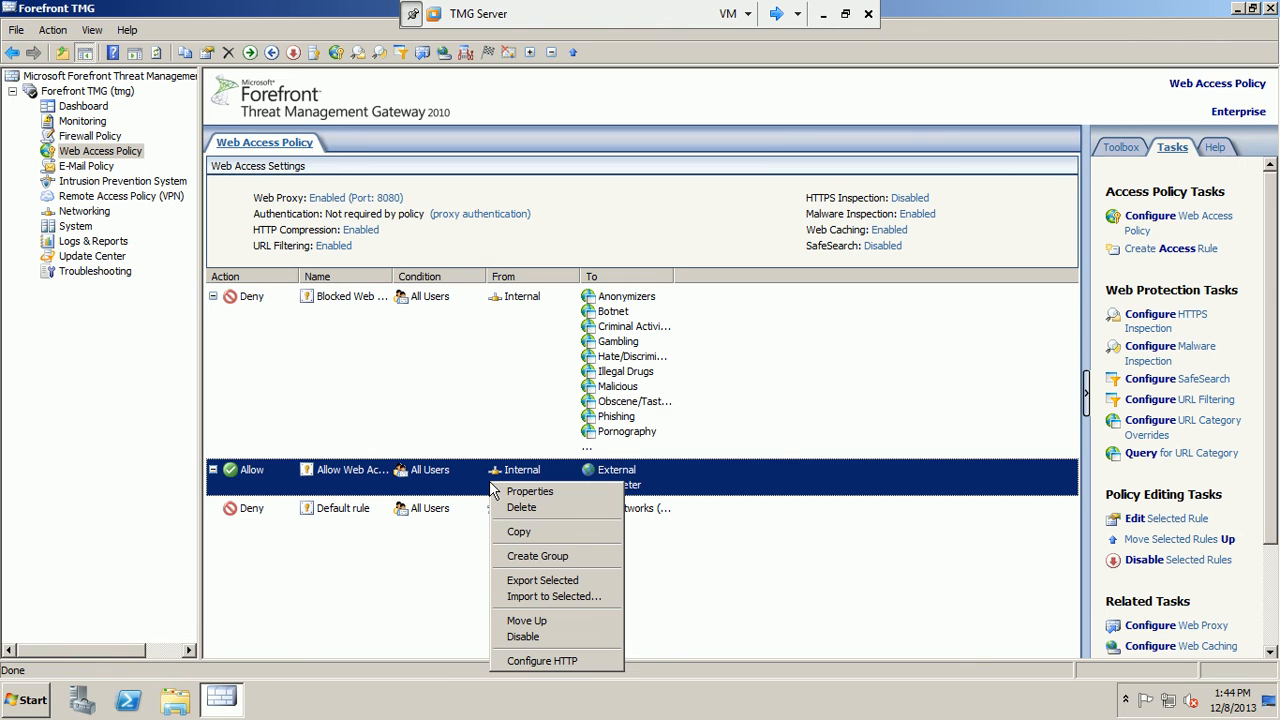
{"action": "left_click", "coordinate": [528, 658]}
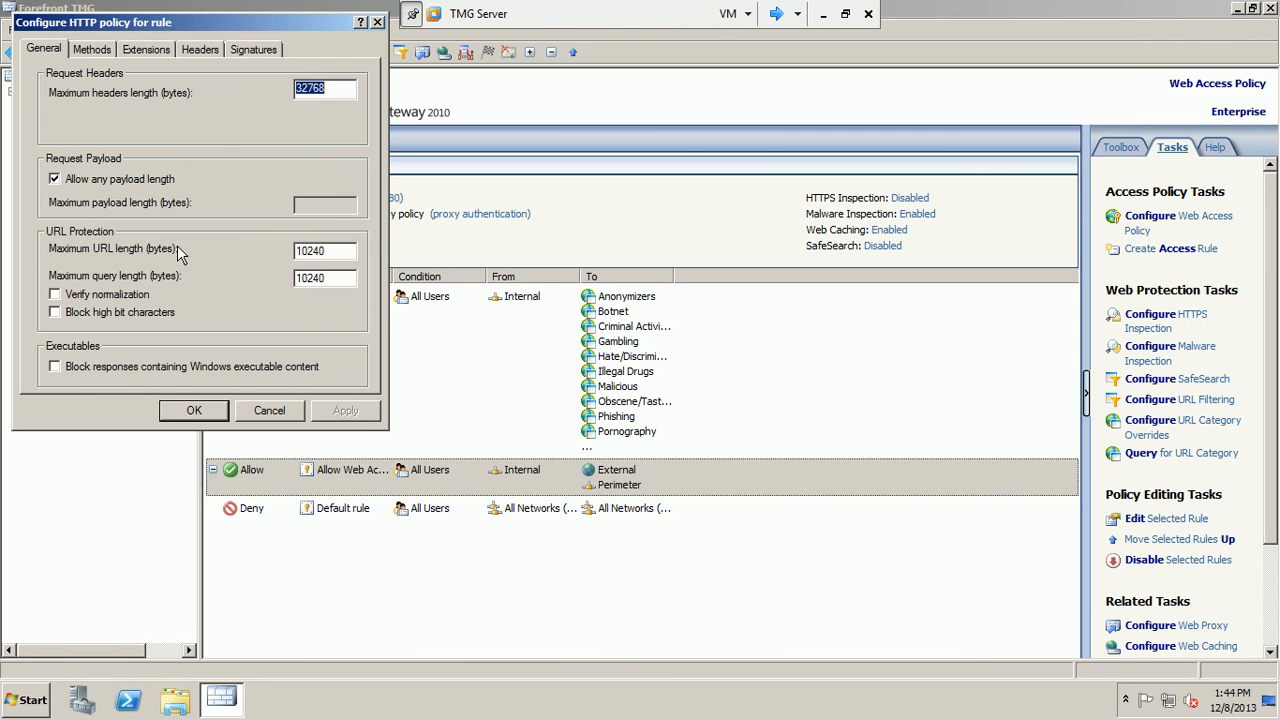
{"action": "left_click", "coordinate": [92, 49]}
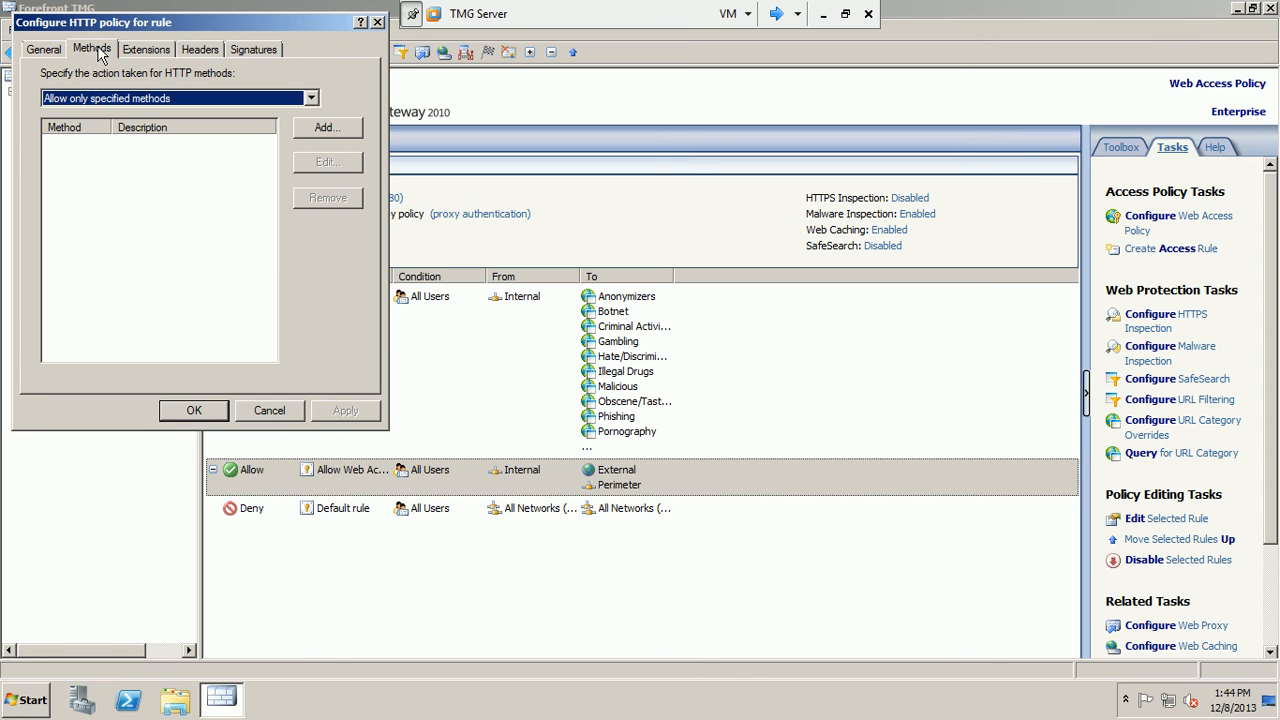
Set the HTTP policy's action for file extensions to Allow all extensions and accept the policy.
{"action": "left_click", "coordinate": [140, 50]}
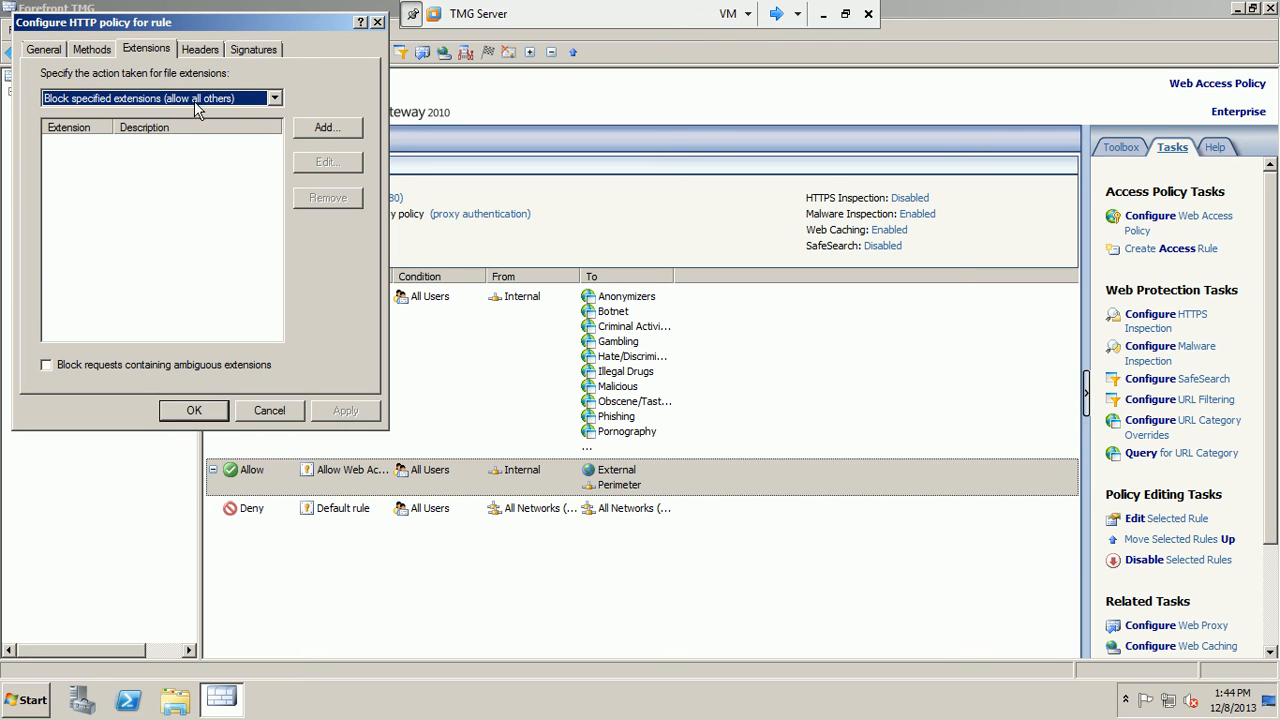
{"action": "left_click", "coordinate": [275, 98]}
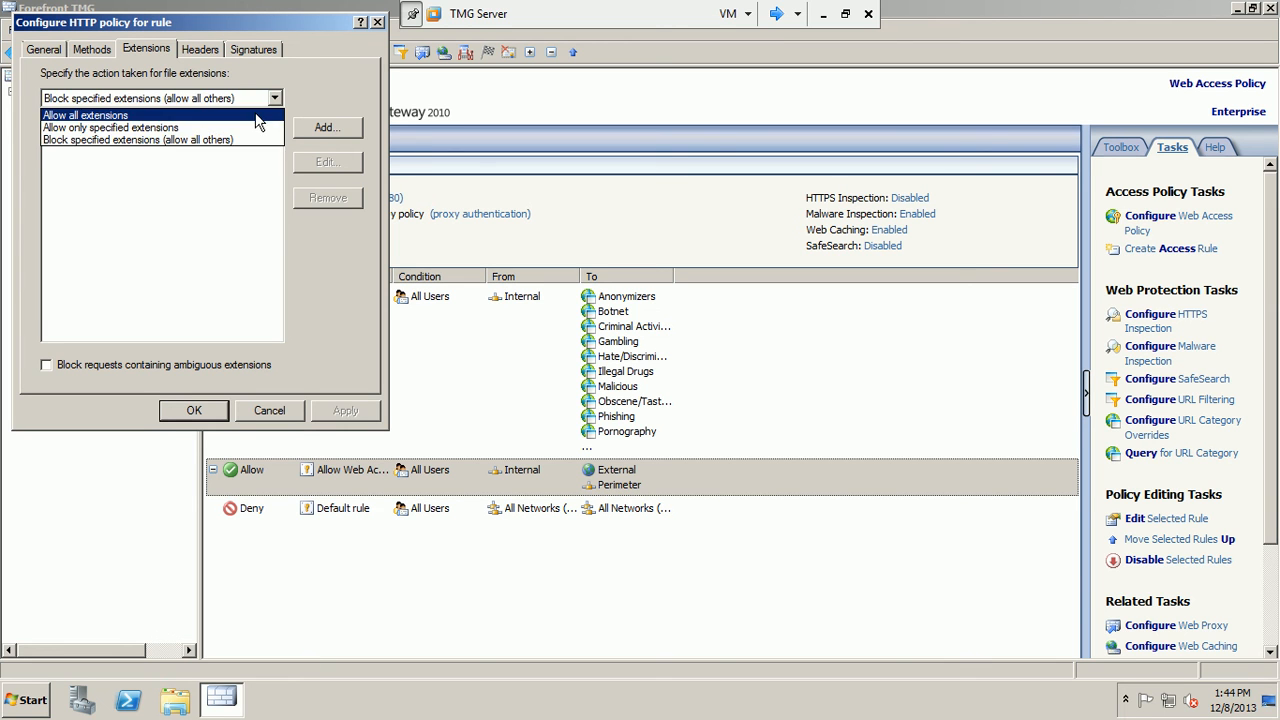
{"action": "left_click", "coordinate": [255, 116]}
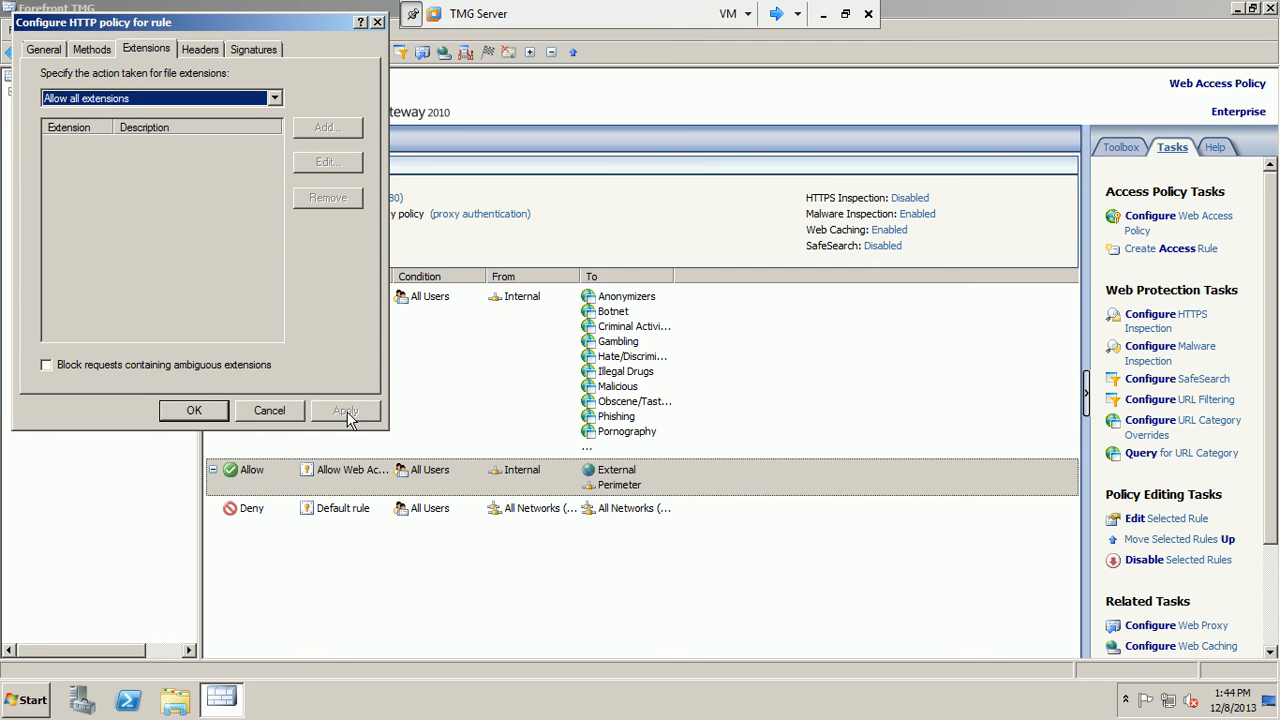
{"action": "left_click", "coordinate": [195, 410]}
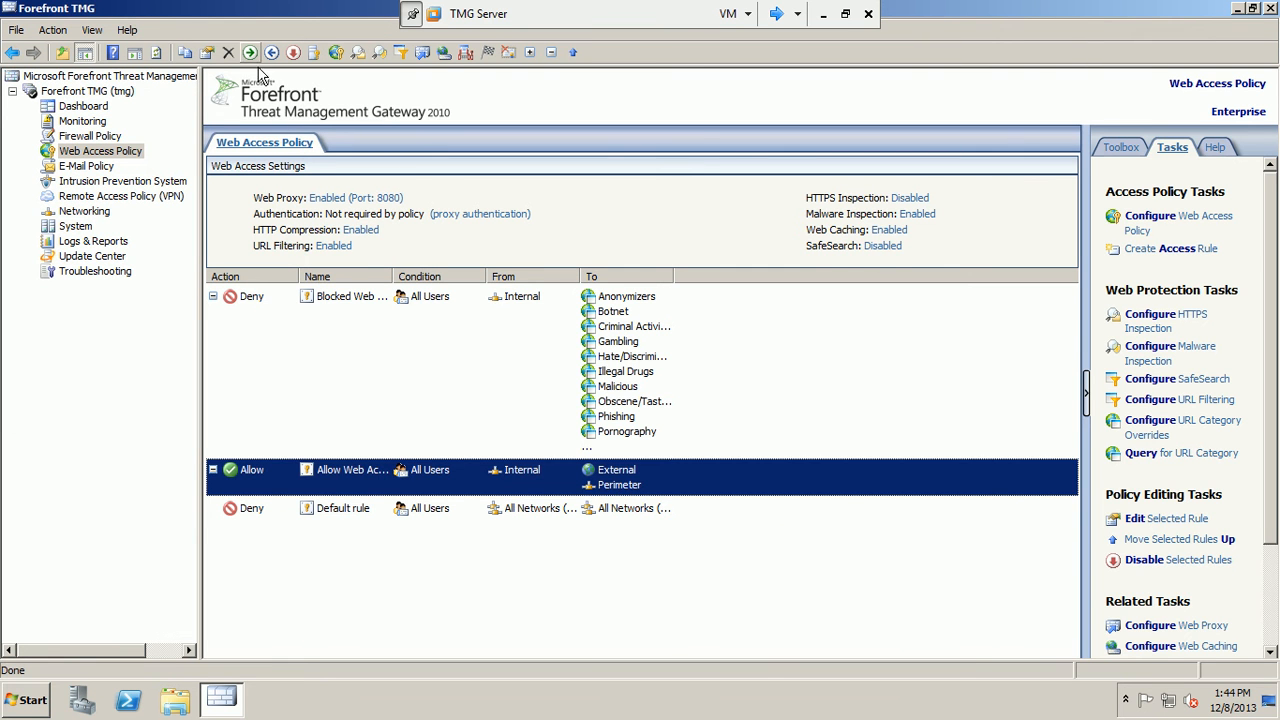
Apply the pending configuration changes to the TMG server without a change description.
{"action": "left_click", "coordinate": [277, 146]}
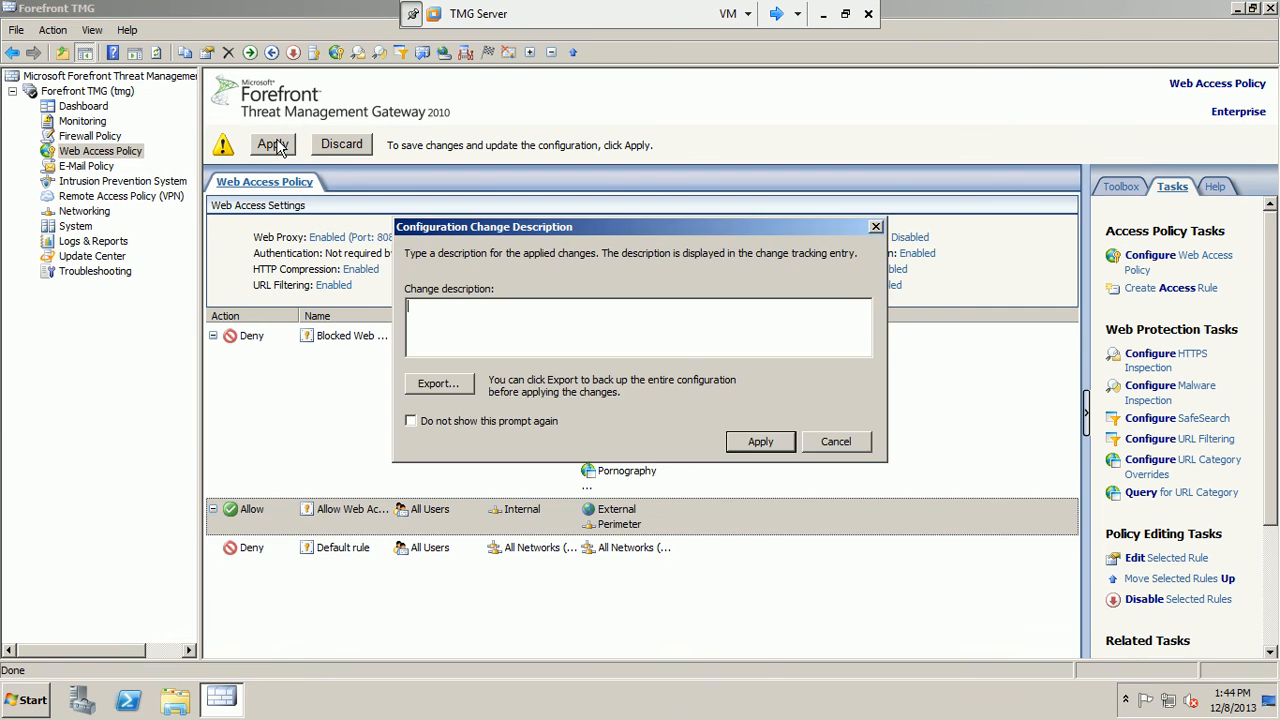
{"action": "left_click", "coordinate": [758, 446]}
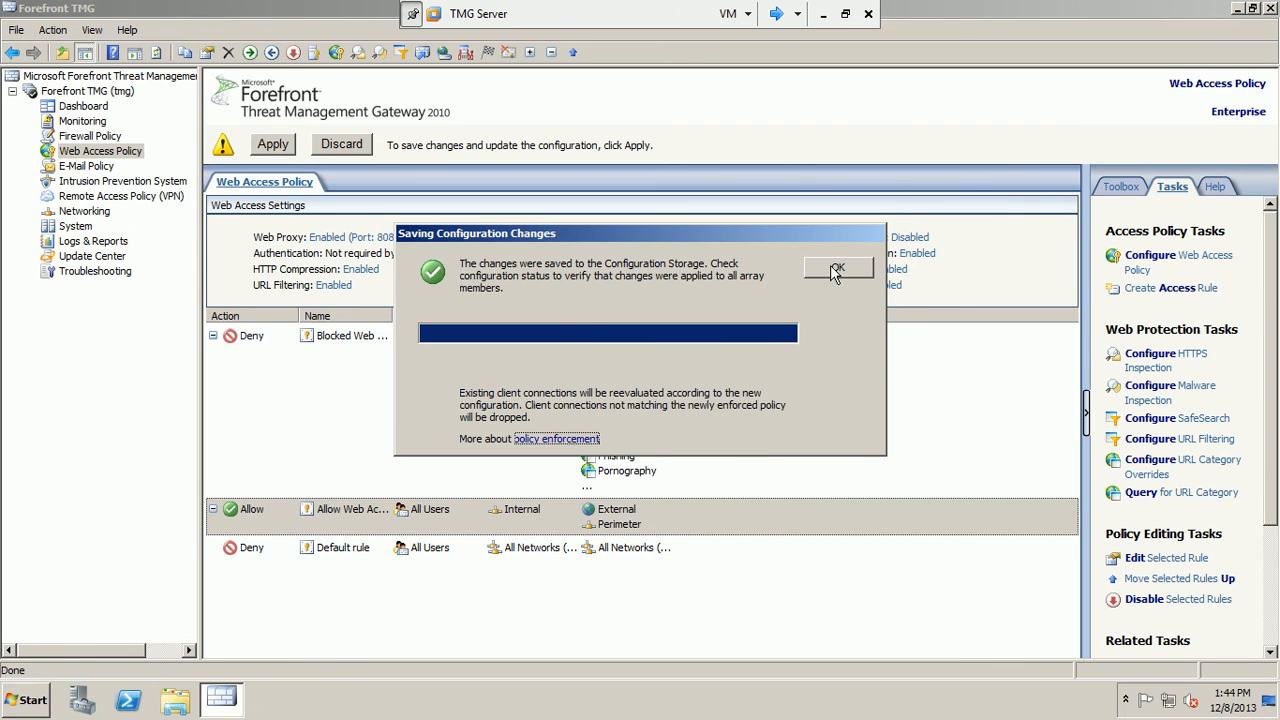
{"action": "left_click", "coordinate": [834, 270]}
Switch to the Win7 machine, reload hotmail.com in Firefox to test web access, and close Firefox.
{"action": "left_click", "coordinate": [776, 14]}
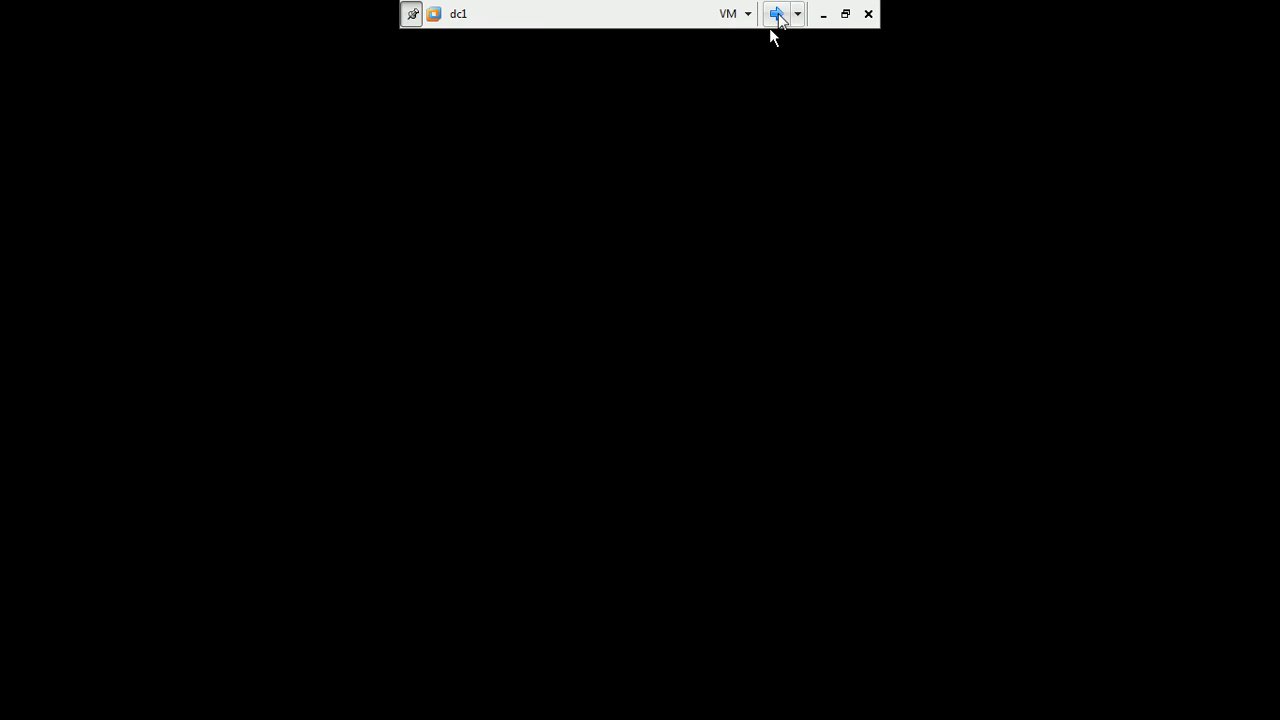
{"action": "left_click", "coordinate": [777, 14]}
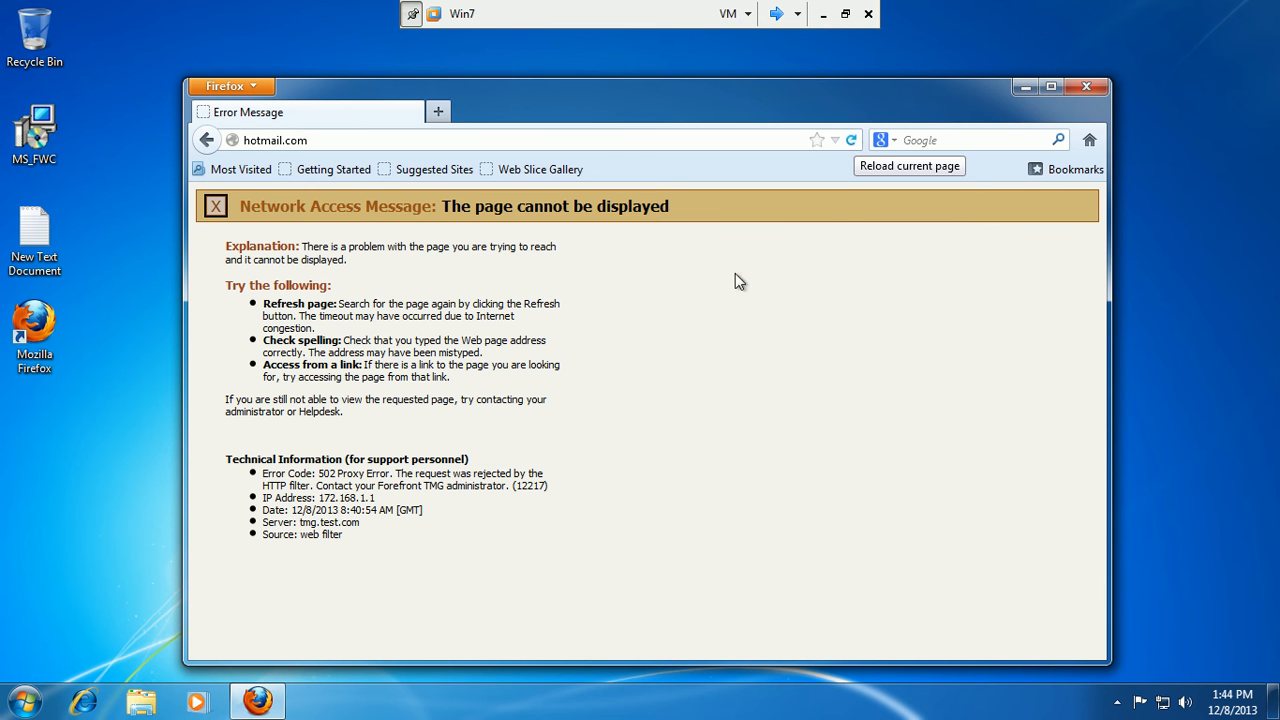
{"action": "left_click", "coordinate": [851, 140]}
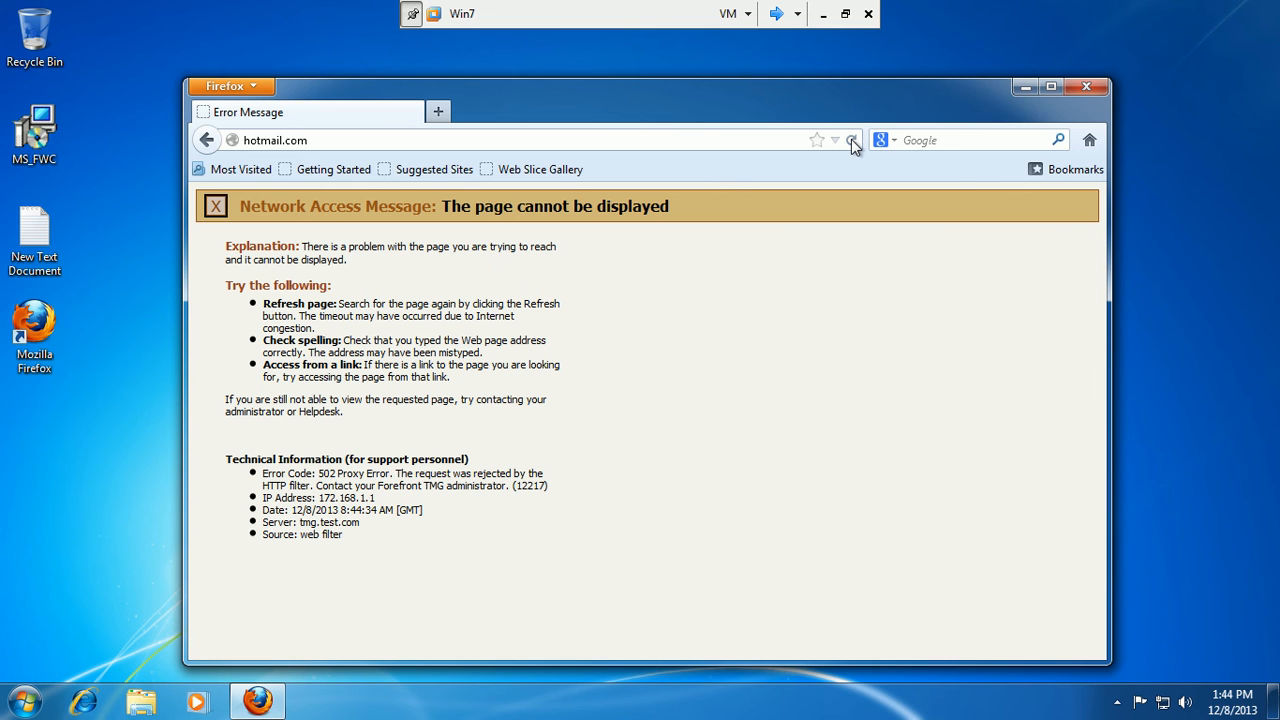
{"action": "left_click", "coordinate": [851, 140]}
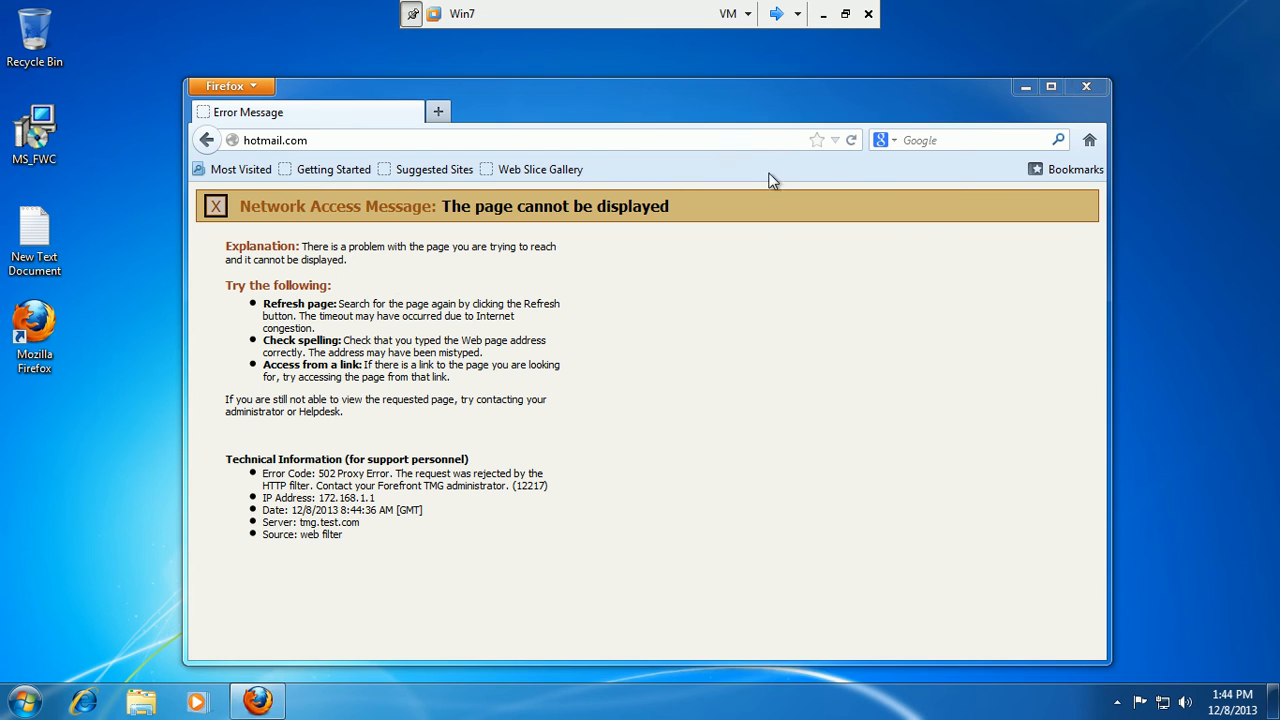
{"action": "left_click", "coordinate": [1086, 86]}
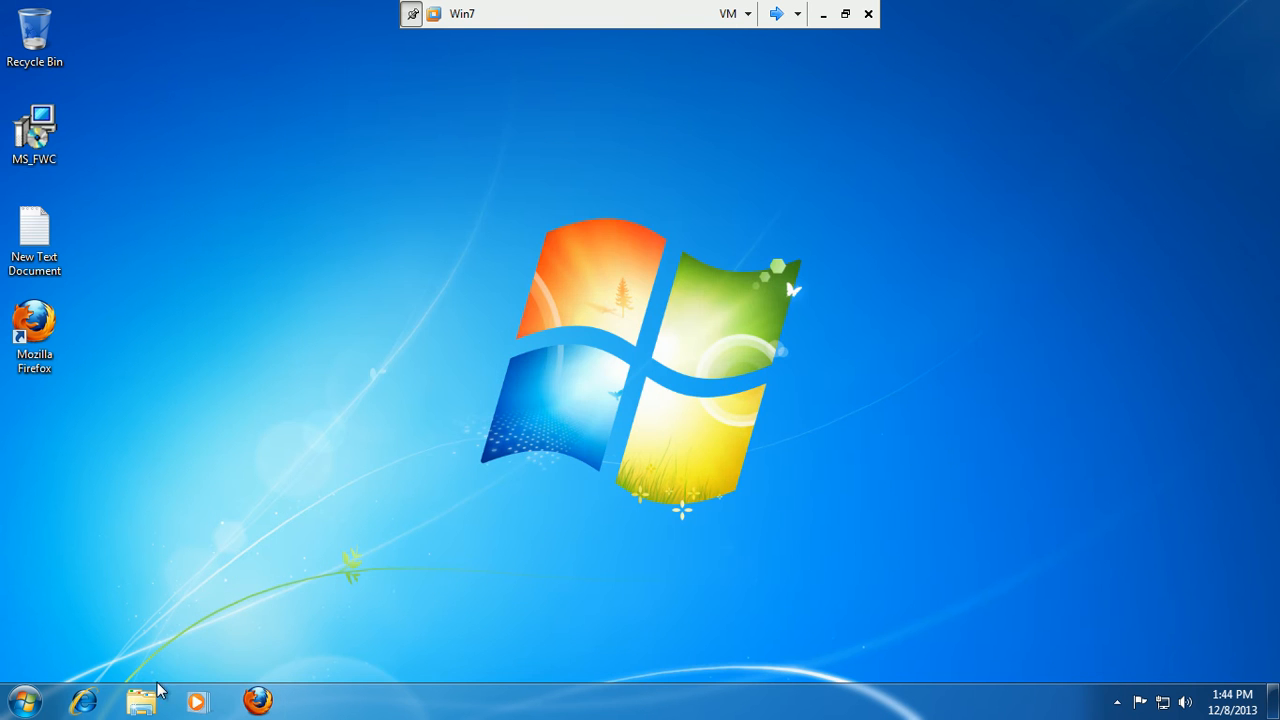
Open Internet Explorer on the Win7 machine and reload its start page to test web access.
{"action": "left_click", "coordinate": [86, 705]}
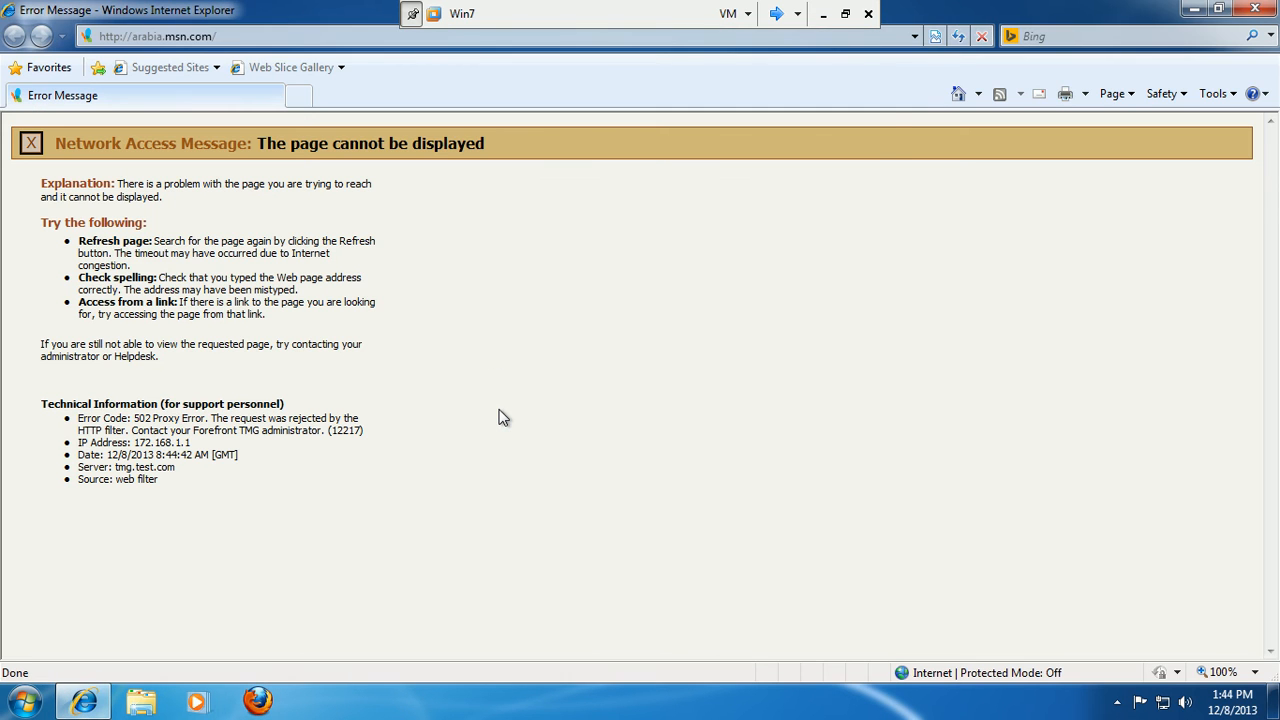
{"action": "left_click", "coordinate": [958, 37]}
{"action": "left_click", "coordinate": [958, 37]}
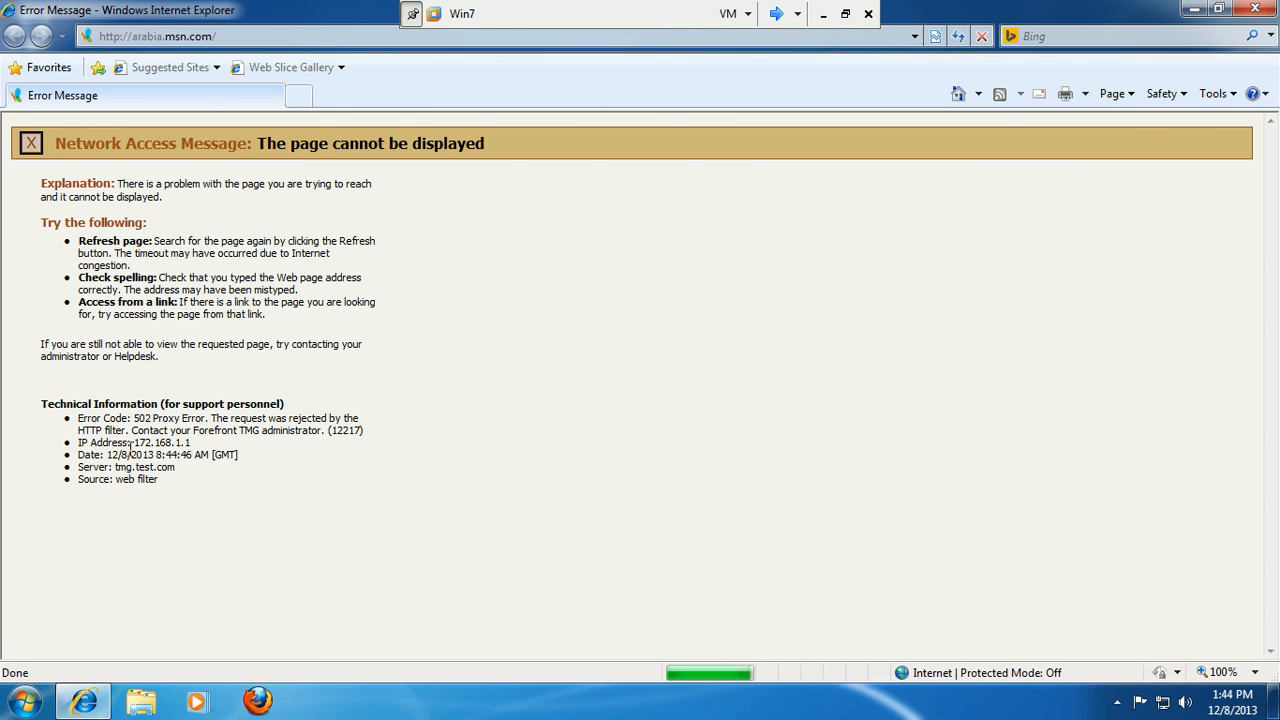
Switch to the TMG server and check the active sessions and alerts under Monitoring.
{"action": "left_click", "coordinate": [780, 14]}
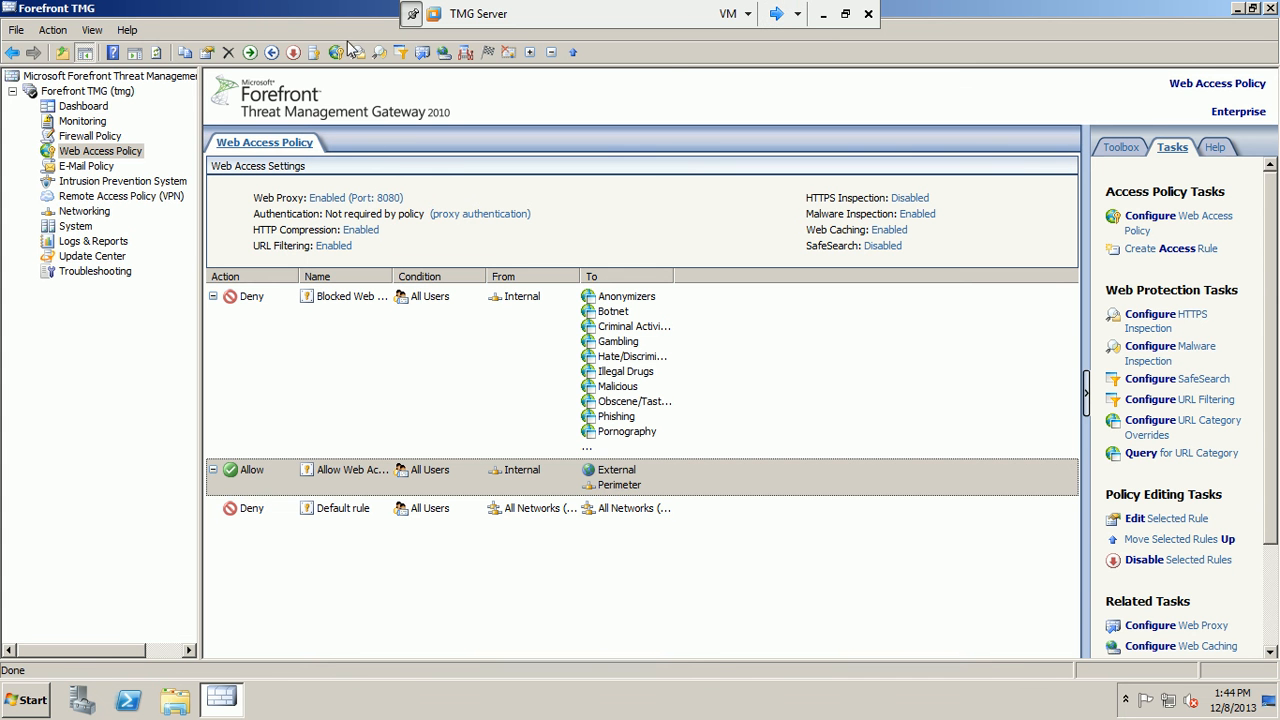
{"action": "left_click", "coordinate": [98, 118]}
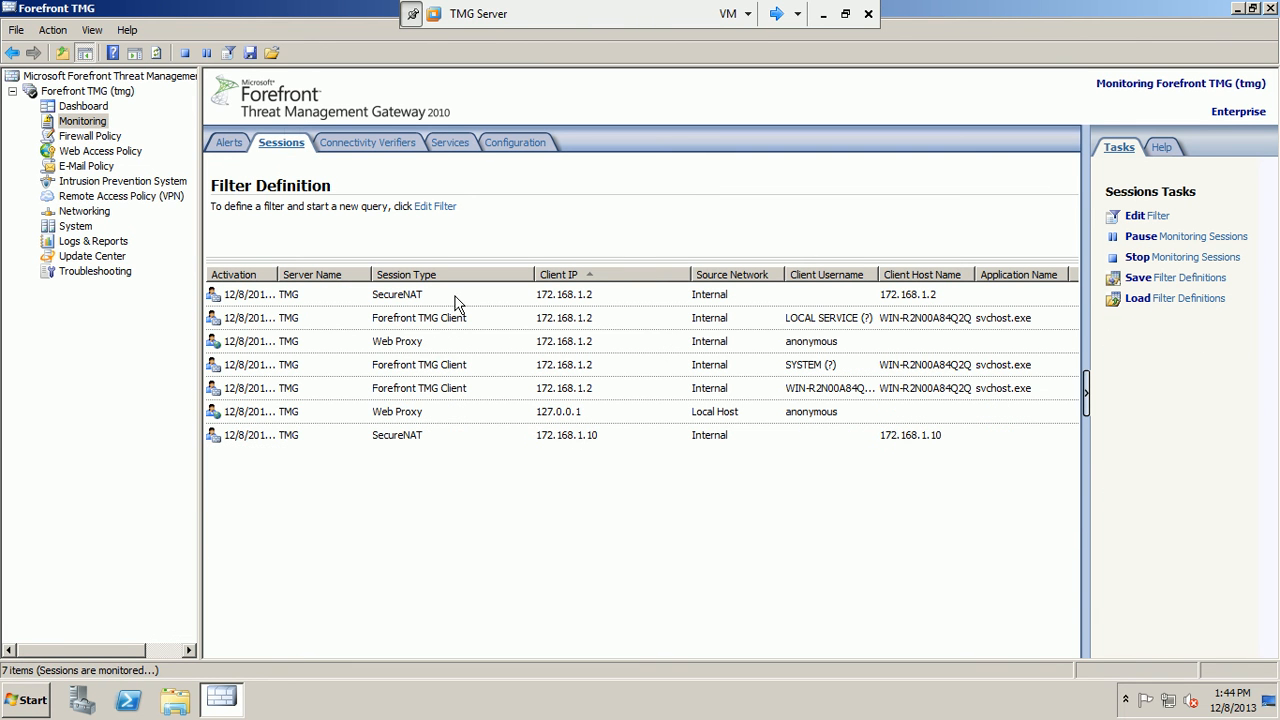
{"action": "left_click", "coordinate": [455, 444]}
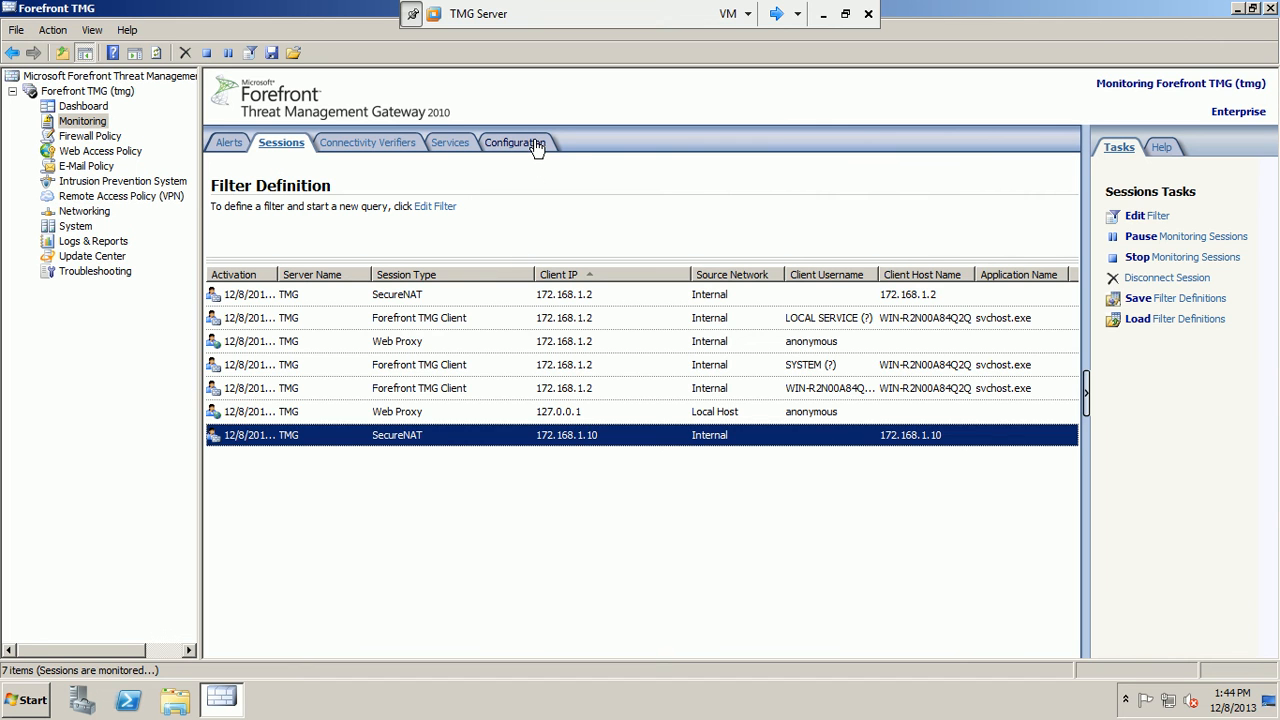
{"action": "left_click", "coordinate": [226, 144]}
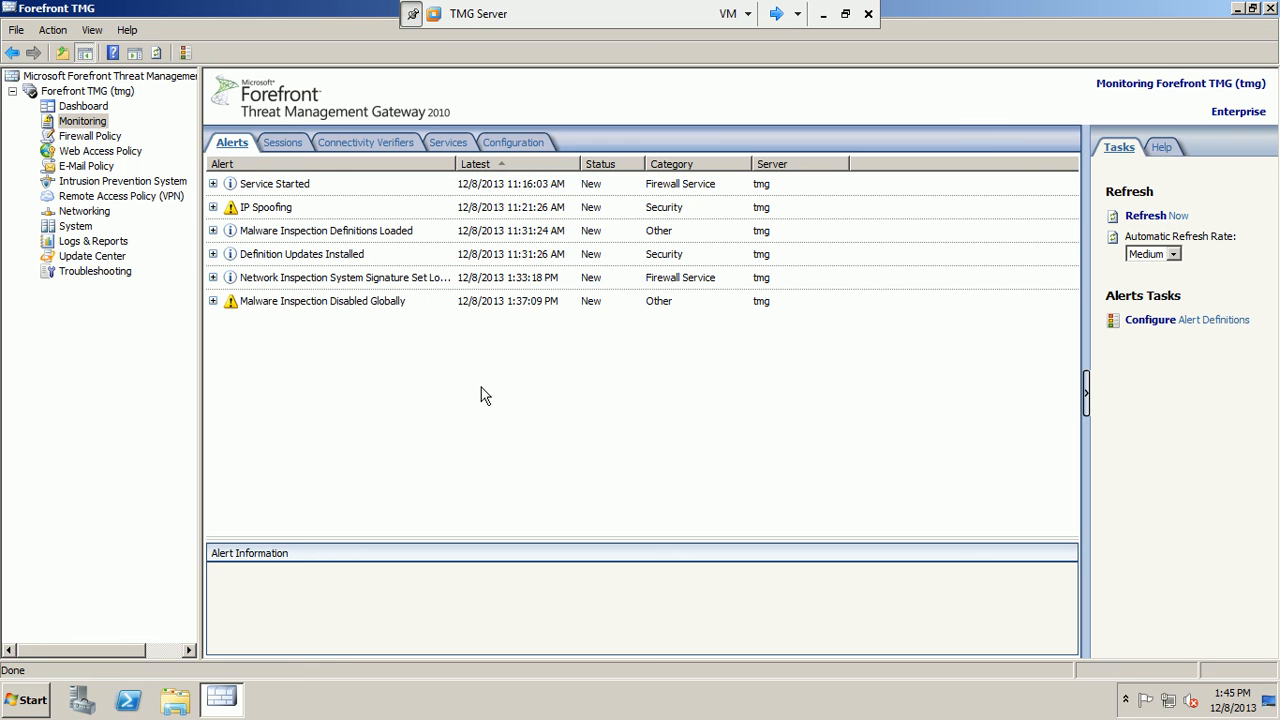
{"action": "left_click", "coordinate": [298, 146]}
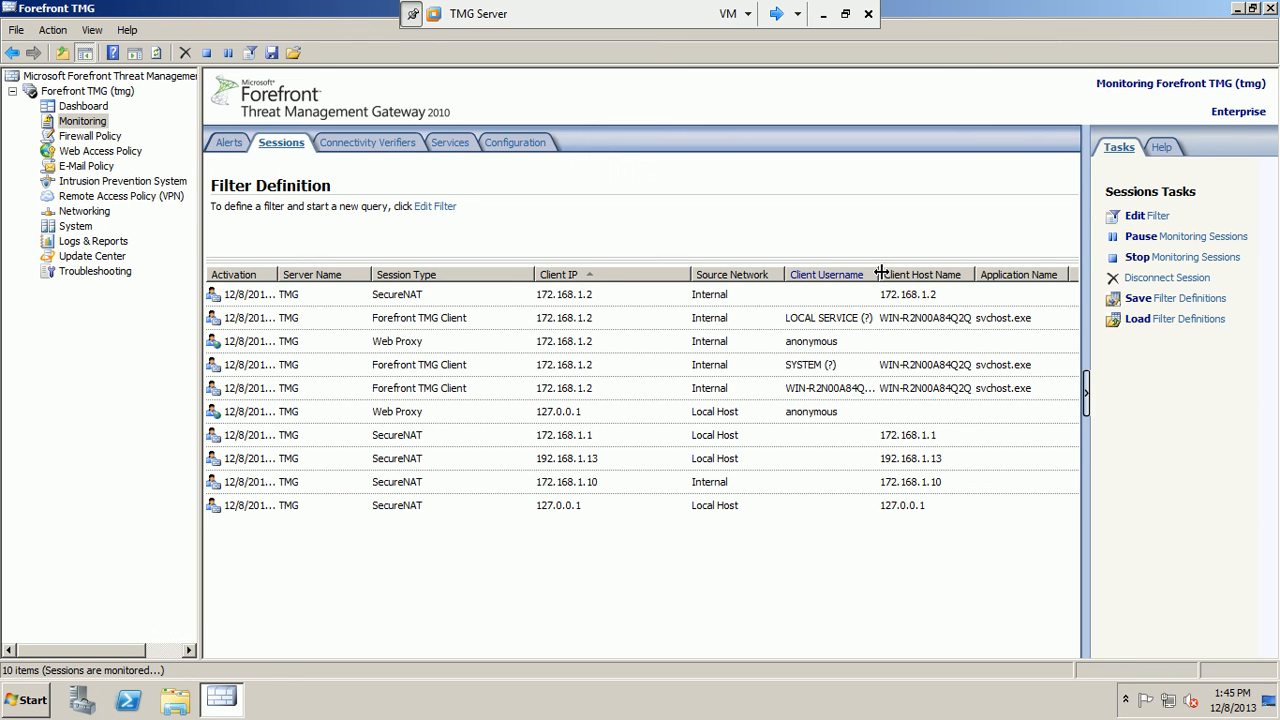
Run a live log query in Logs & Reports, enlarge the results area, and widen the Action and Protocol columns.
{"action": "left_click", "coordinate": [95, 242]}
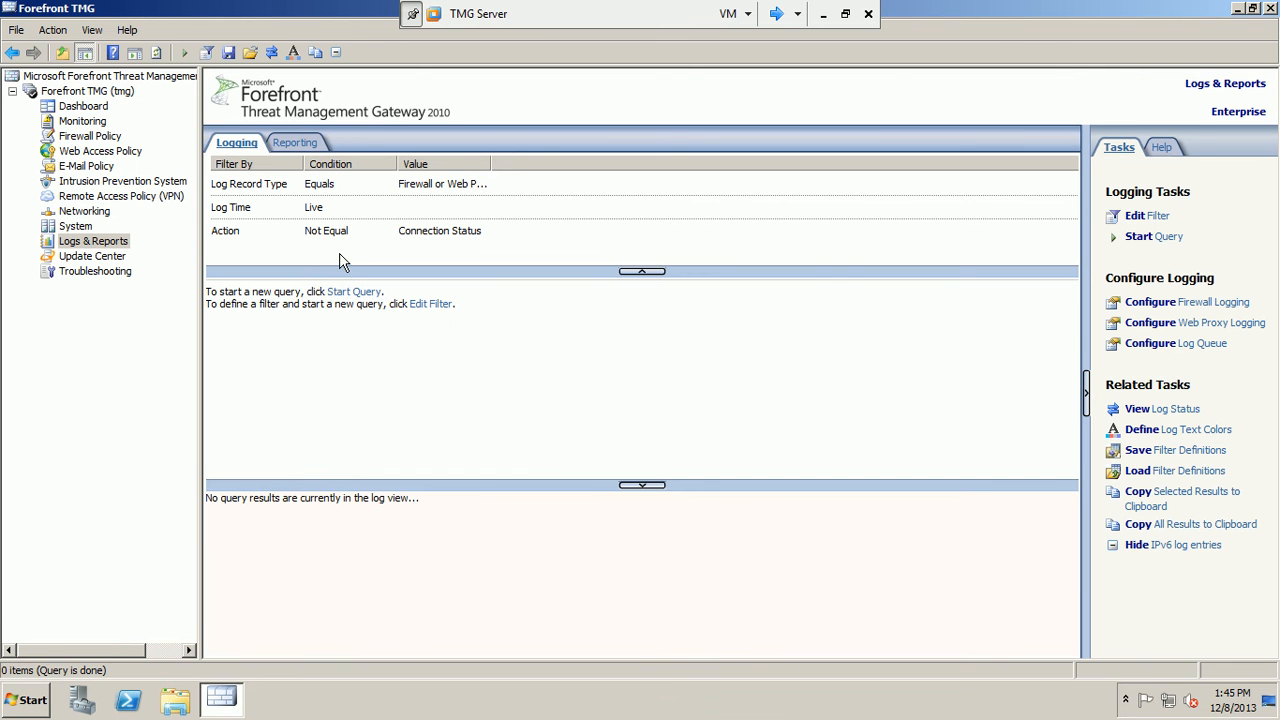
{"action": "left_click", "coordinate": [352, 293]}
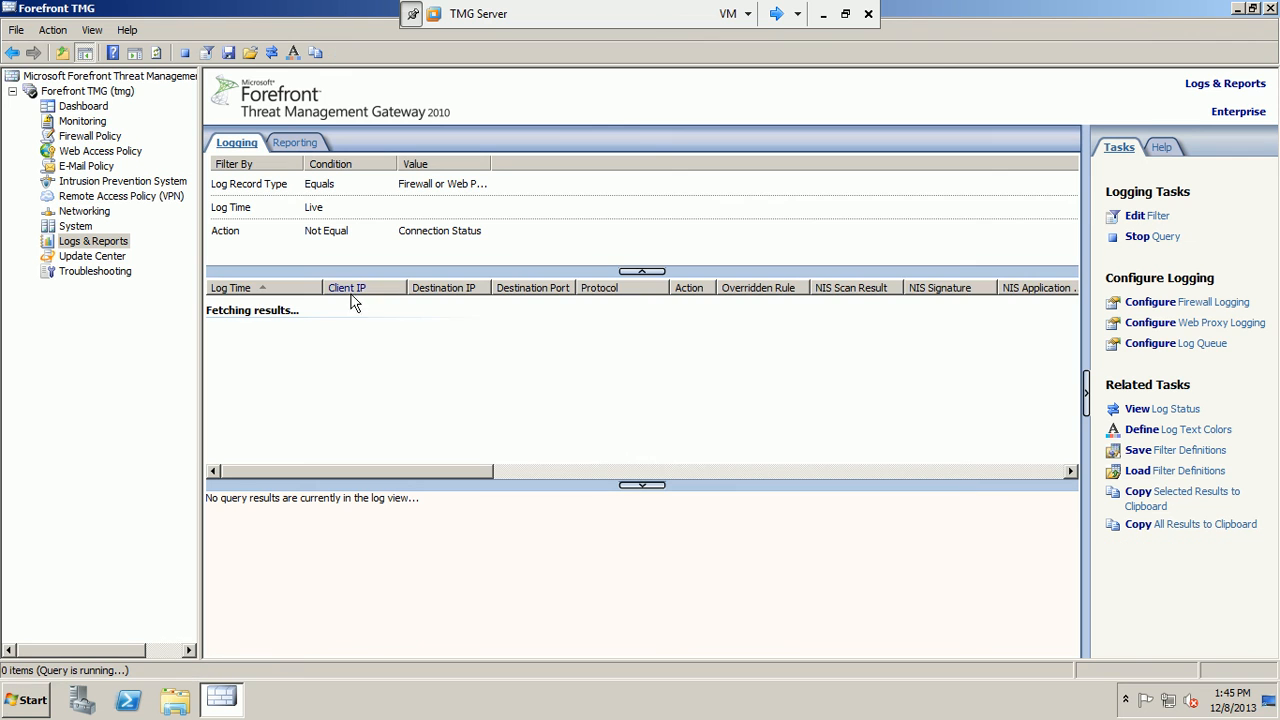
{"action": "left_click", "coordinate": [655, 486]}
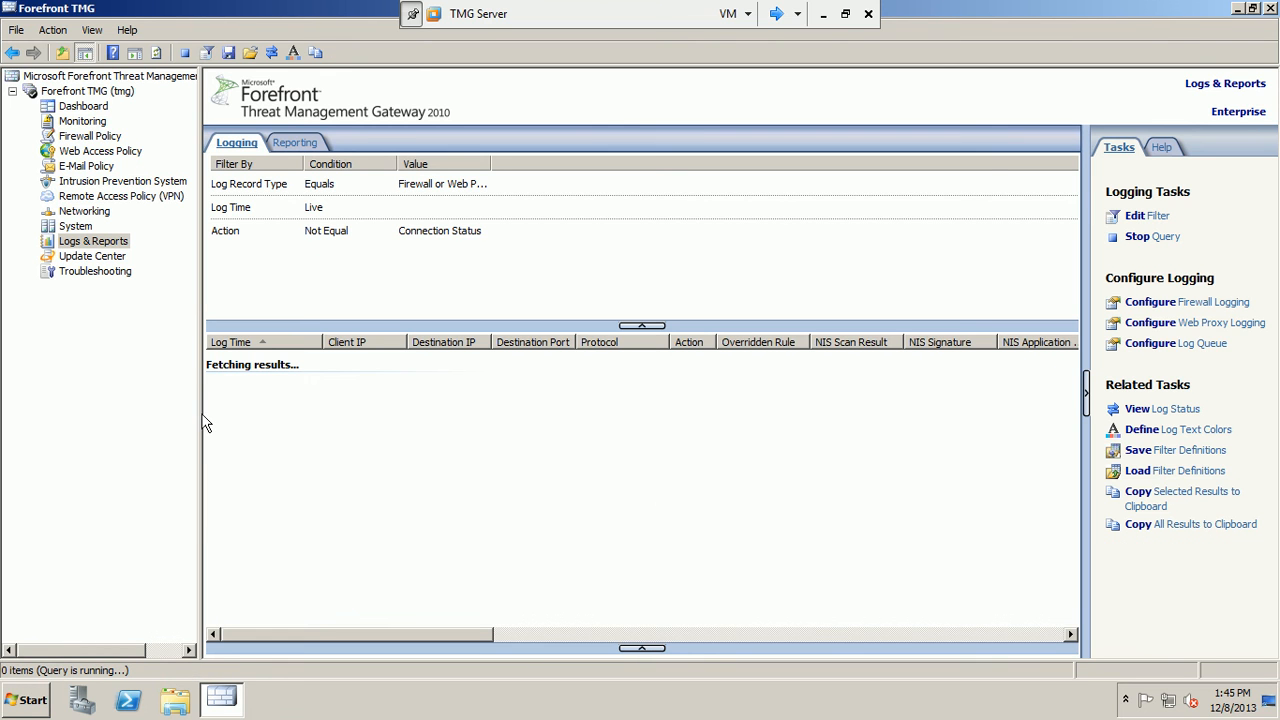
{"action": "left_click_drag", "start_coordinate": [200, 411], "coordinate": [157, 410]}
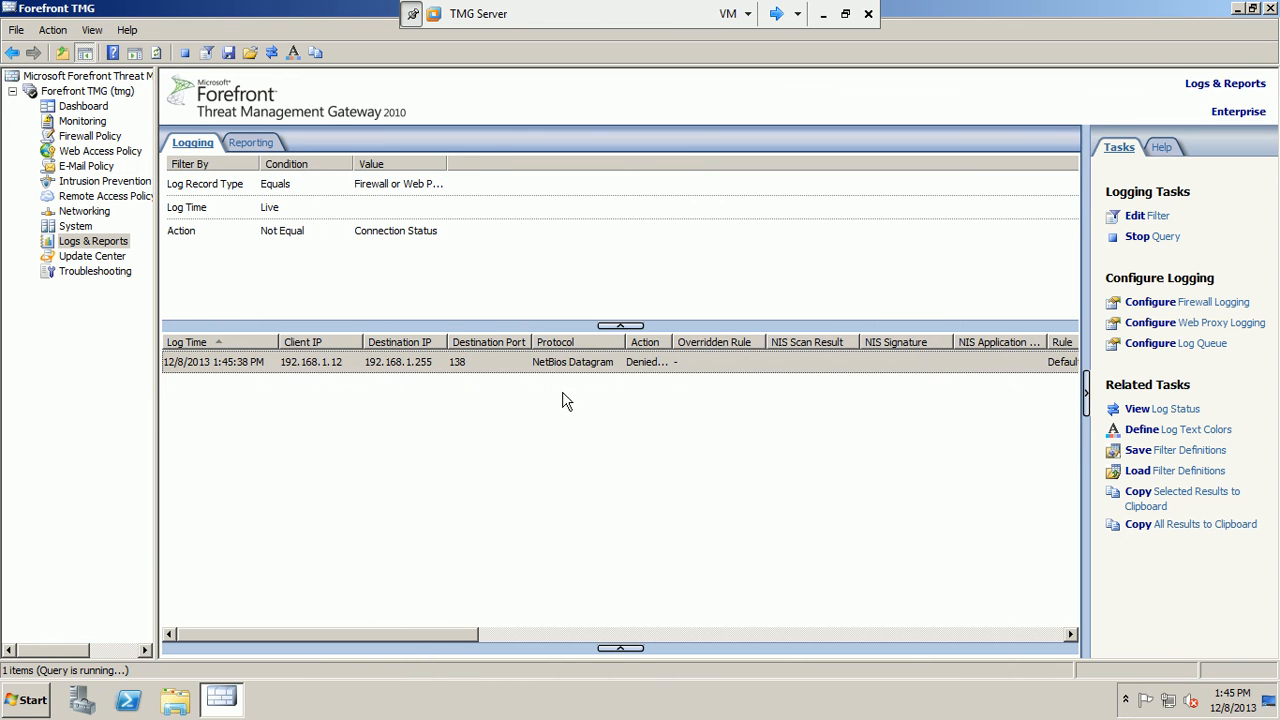
{"action": "left_click", "coordinate": [1086, 386]}
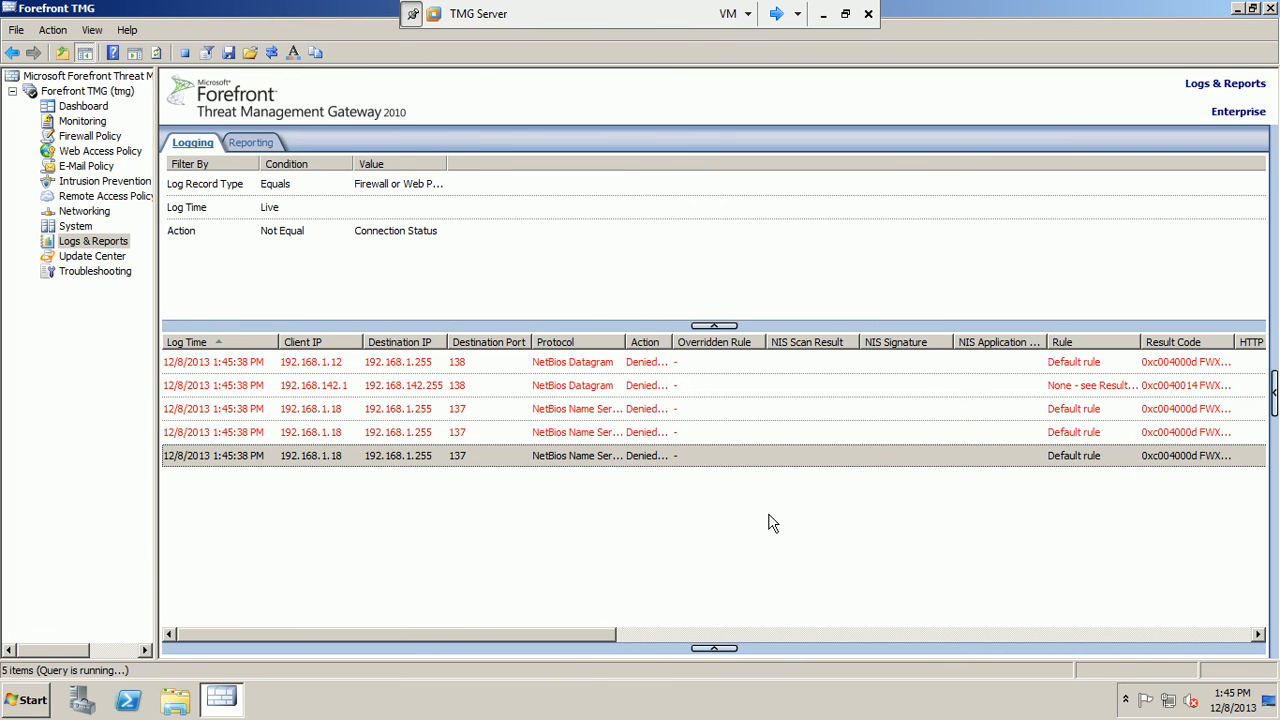
{"action": "left_click_drag", "start_coordinate": [675, 343], "coordinate": [743, 340]}
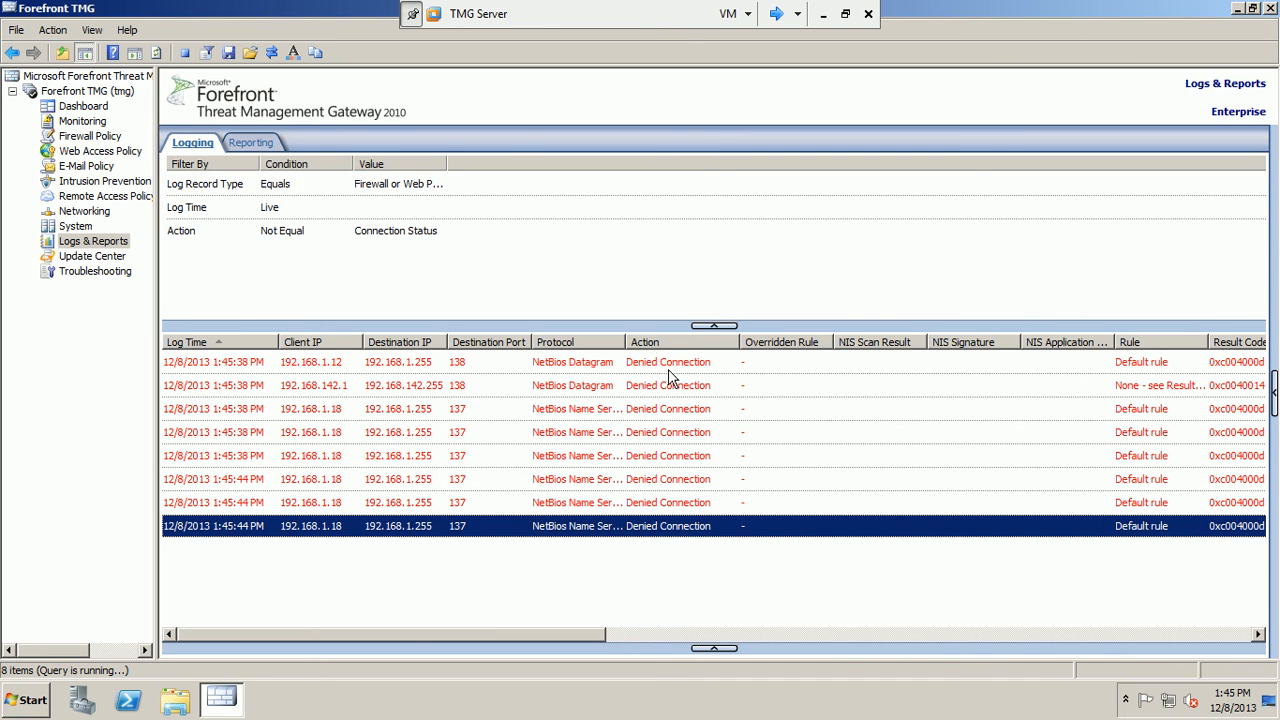
{"action": "left_click_drag", "start_coordinate": [624, 342], "coordinate": [675, 342]}
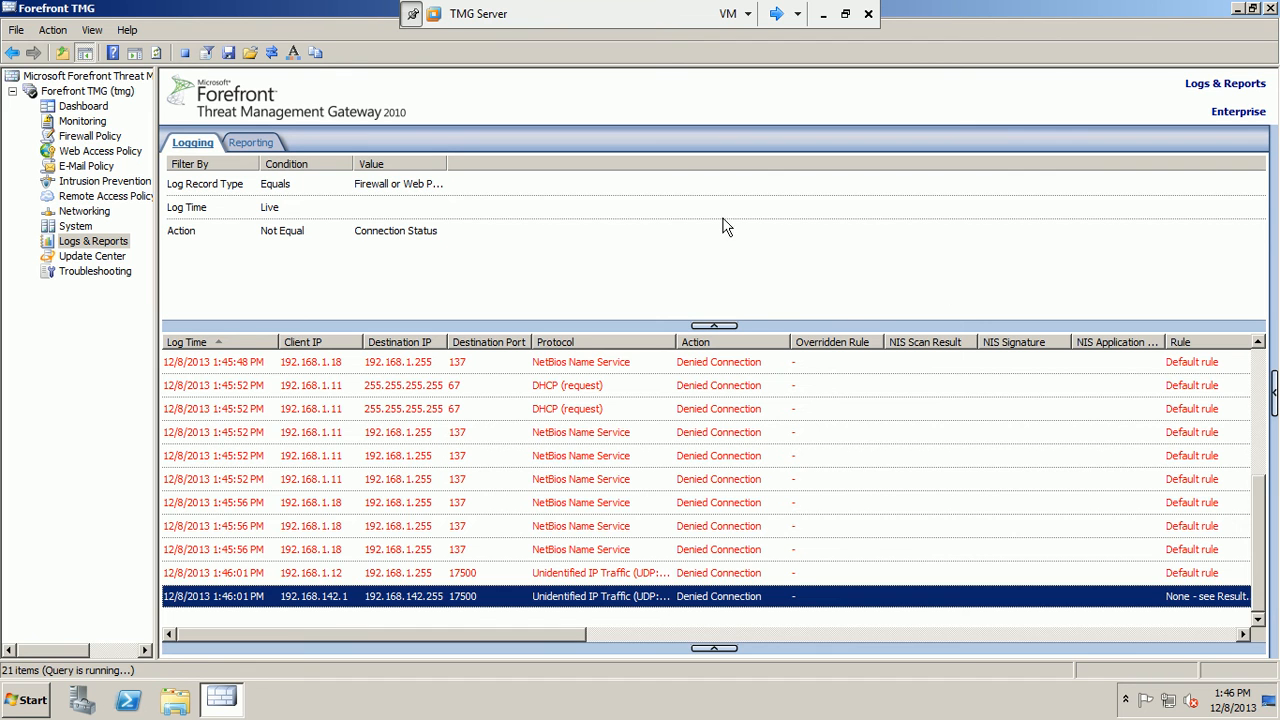
Switch to the Win7 machine and test web access in Internet Explorer with google.com, hotmail.com and gmail.com.
{"action": "left_click", "coordinate": [775, 13]}
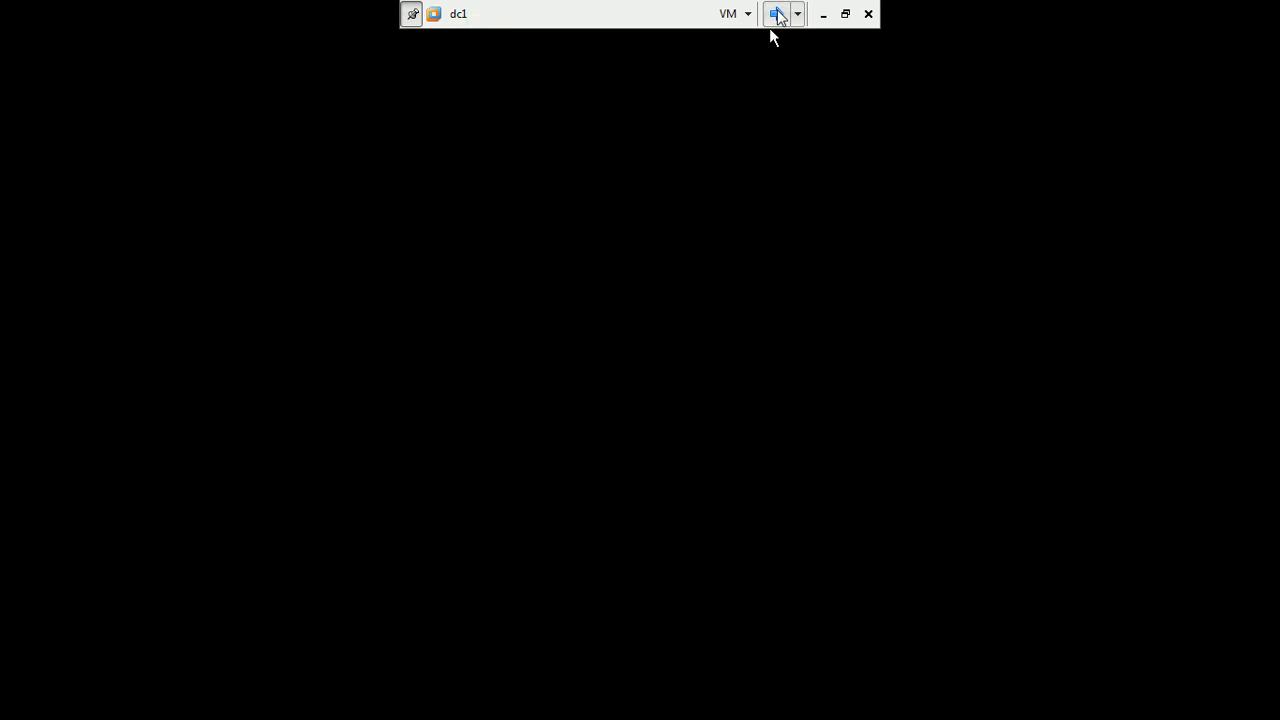
{"action": "left_click", "coordinate": [227, 37]}
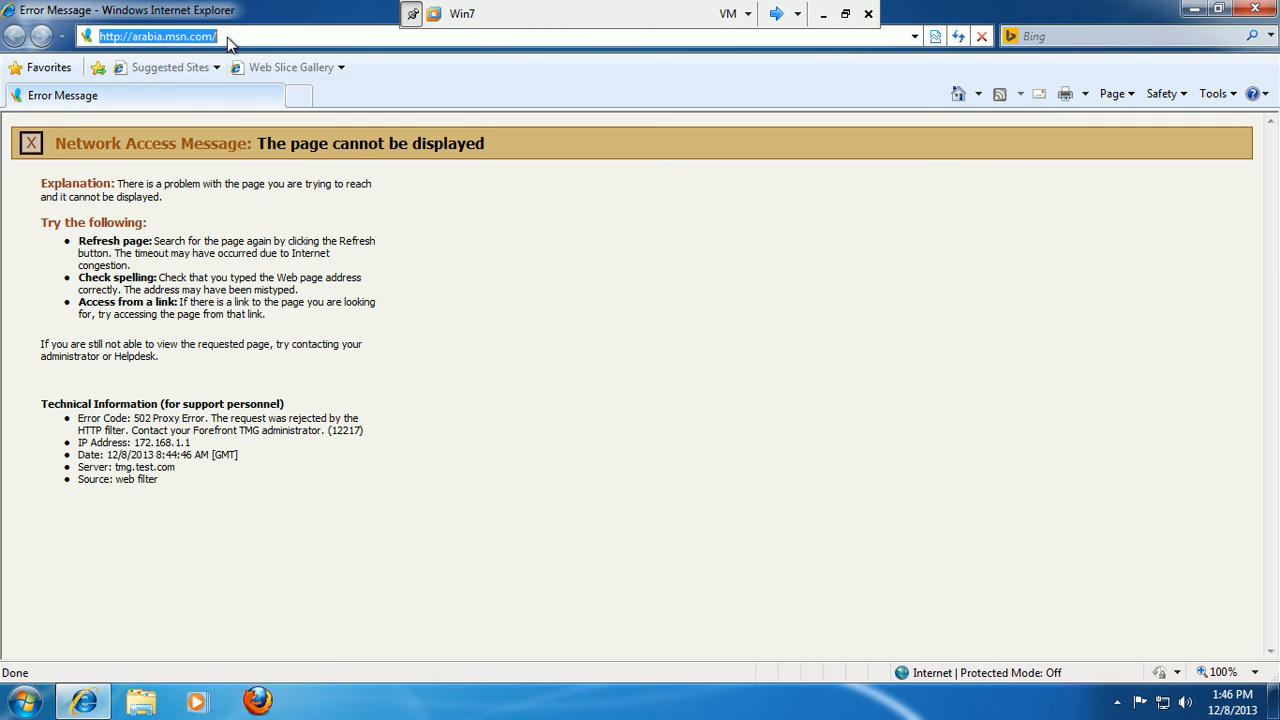
{"action": "type", "text": "google"}
{"action": "key", "text": "Return"}
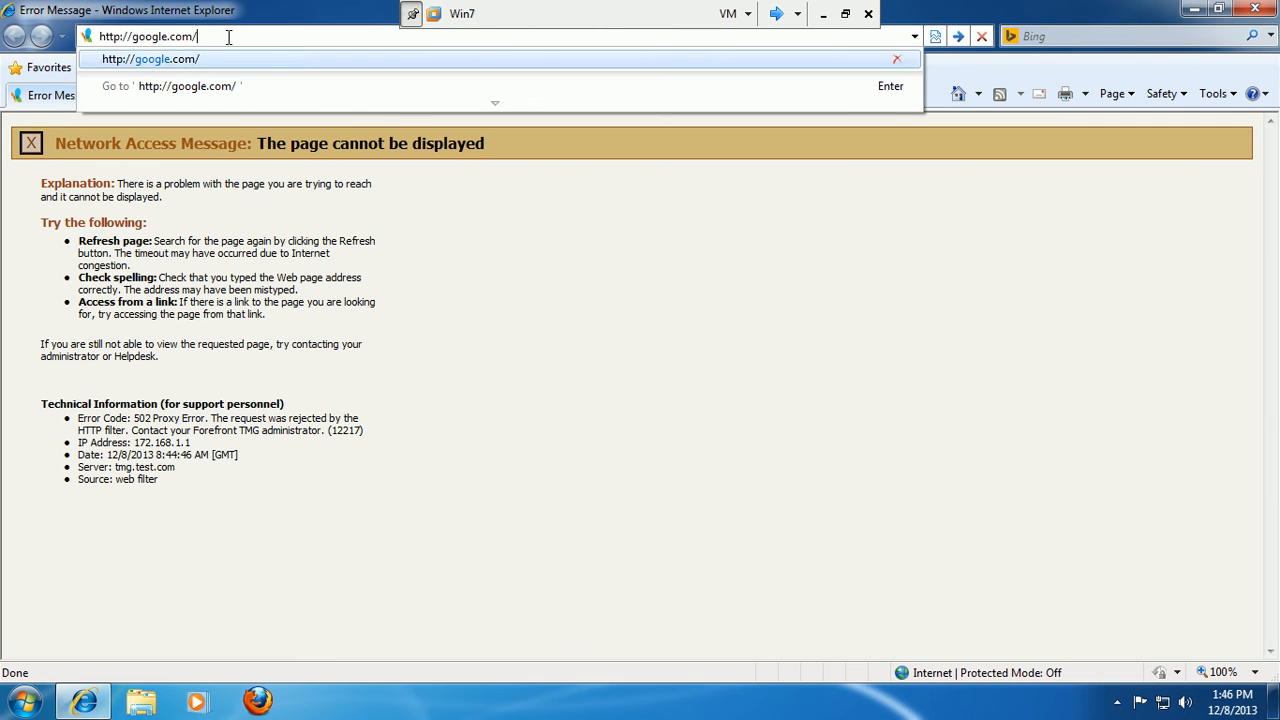
{"action": "left_click", "coordinate": [227, 37]}
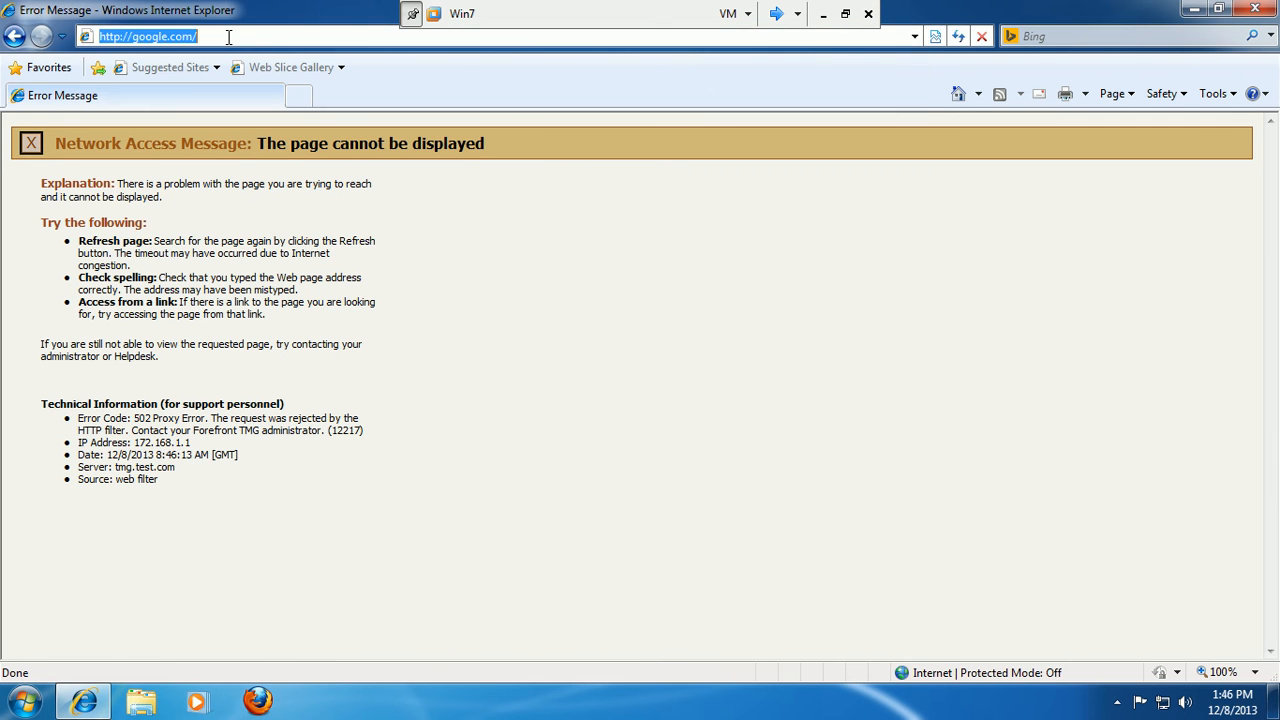
{"action": "type", "text": "hotmail.com"}
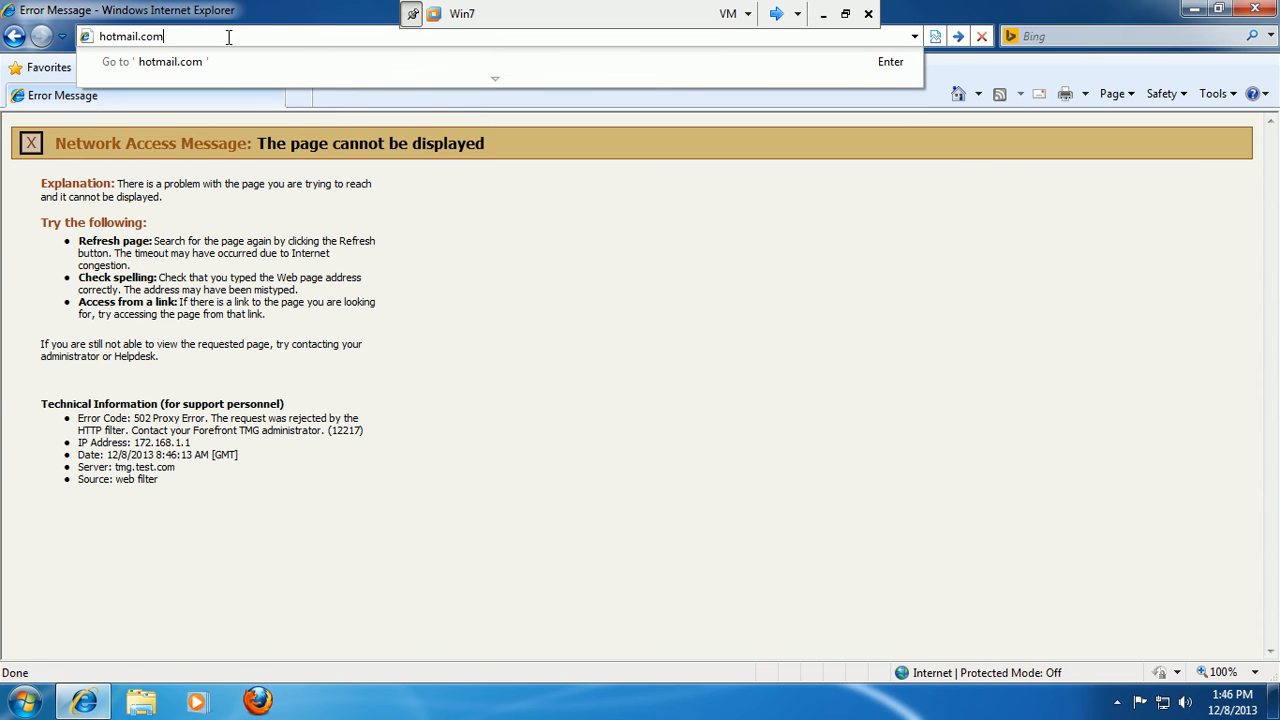
{"action": "key", "text": "Return"}
{"action": "left_click", "coordinate": [228, 37]}
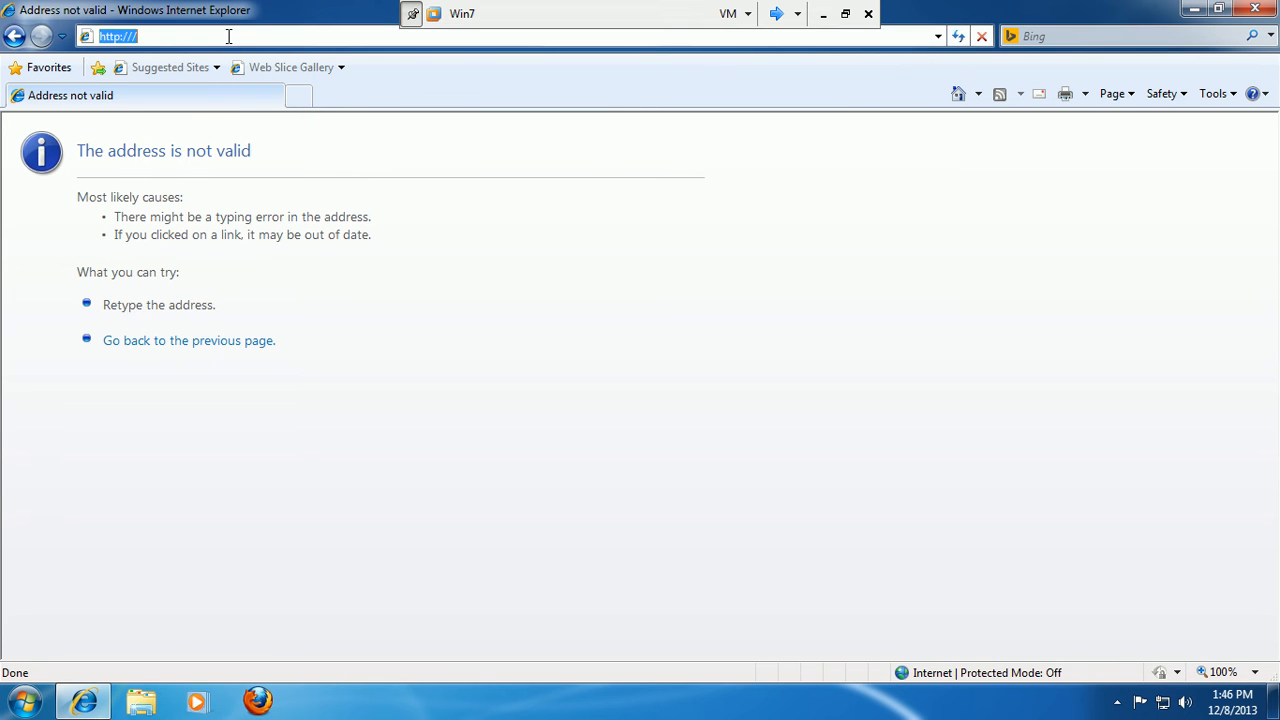
{"action": "type", "text": "gmail.co"}
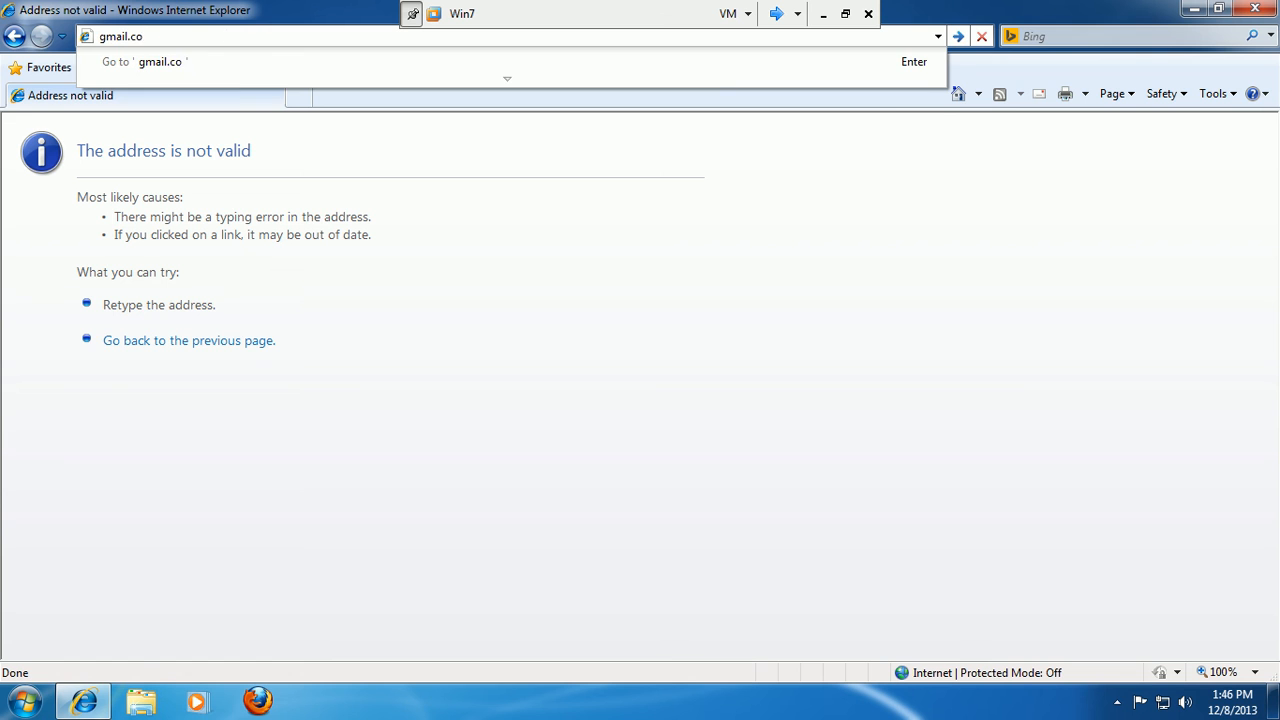
{"action": "type", "text": "m"}
{"action": "key", "text": "Return"}
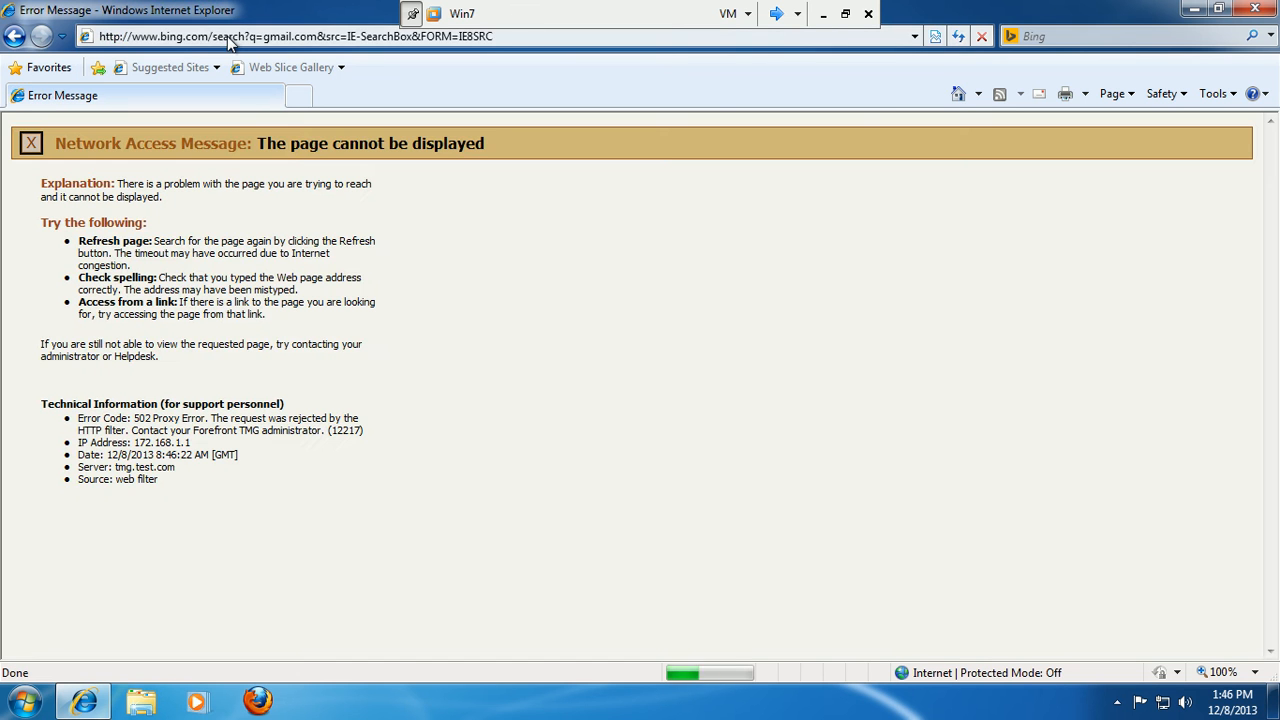
Test web access to yahoo.com in Internet Explorer, loading the address twice.
{"action": "left_click", "coordinate": [228, 36]}
{"action": "type", "text": "microsoft"}
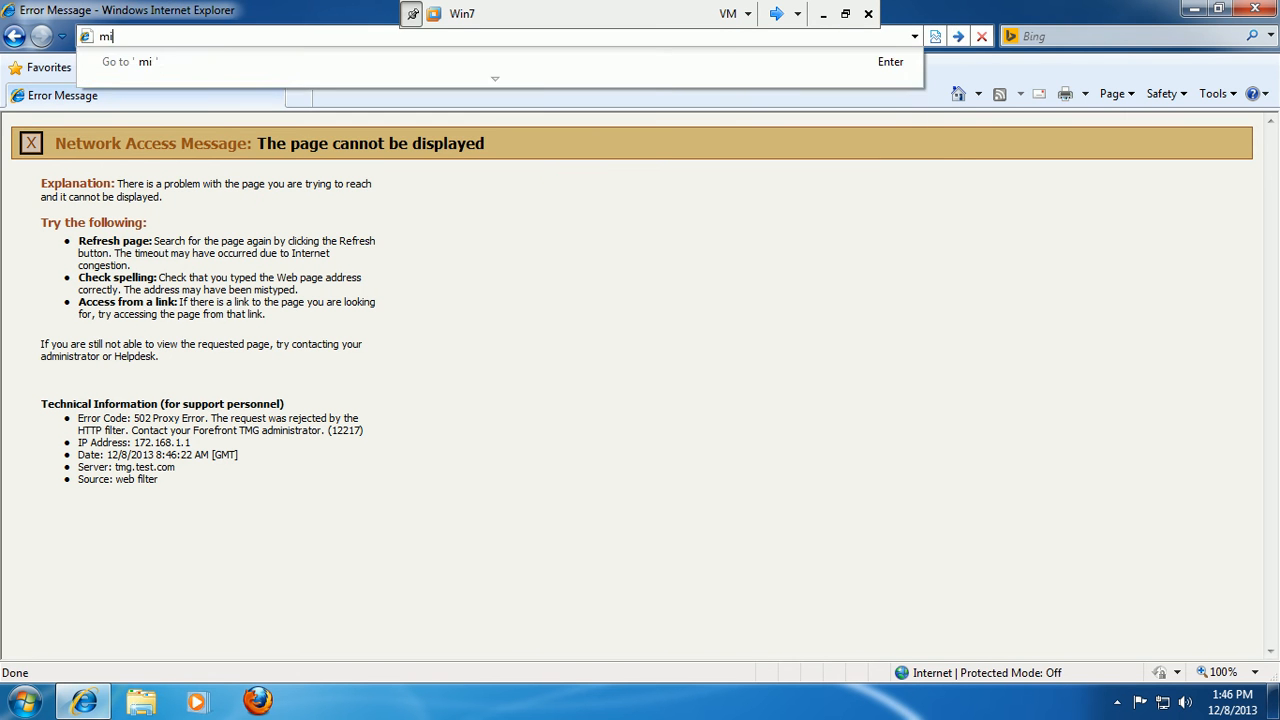
{"action": "key", "text": "BackSpace"}
{"action": "key", "text": "BackSpace"}
{"action": "key", "text": "BackSpace"}
{"action": "key", "text": "BackSpace"}
{"action": "key", "text": "BackSpace"}
{"action": "key", "text": "BackSpace"}
{"action": "key", "text": "BackSpace"}
{"action": "key", "text": "BackSpace"}
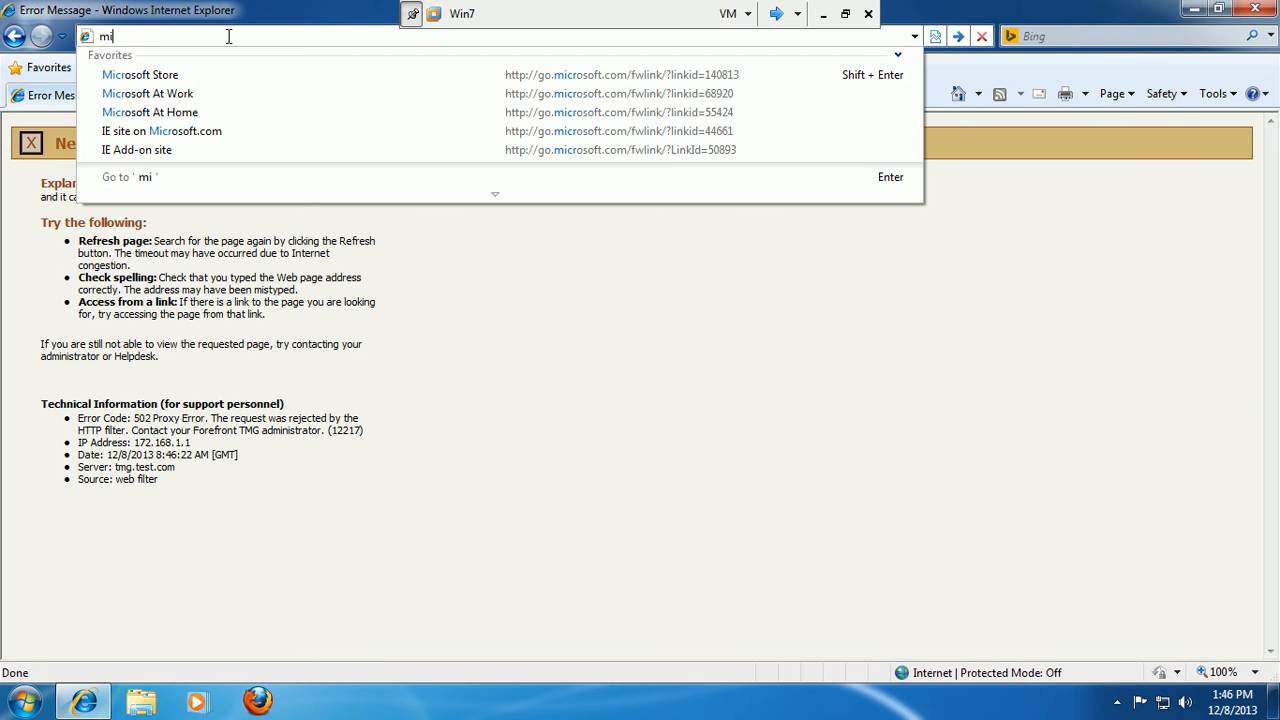
{"action": "type", "text": "yahoo.c"}
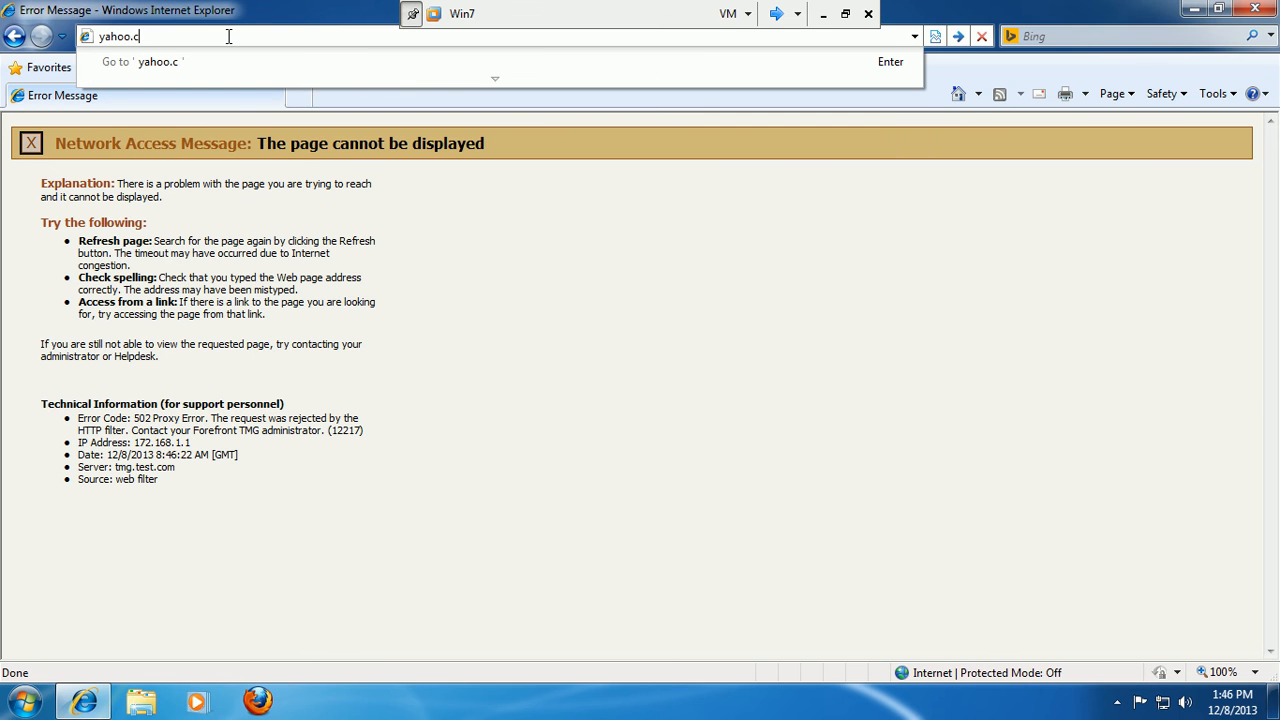
{"action": "type", "text": "om"}
{"action": "key", "text": "Return"}
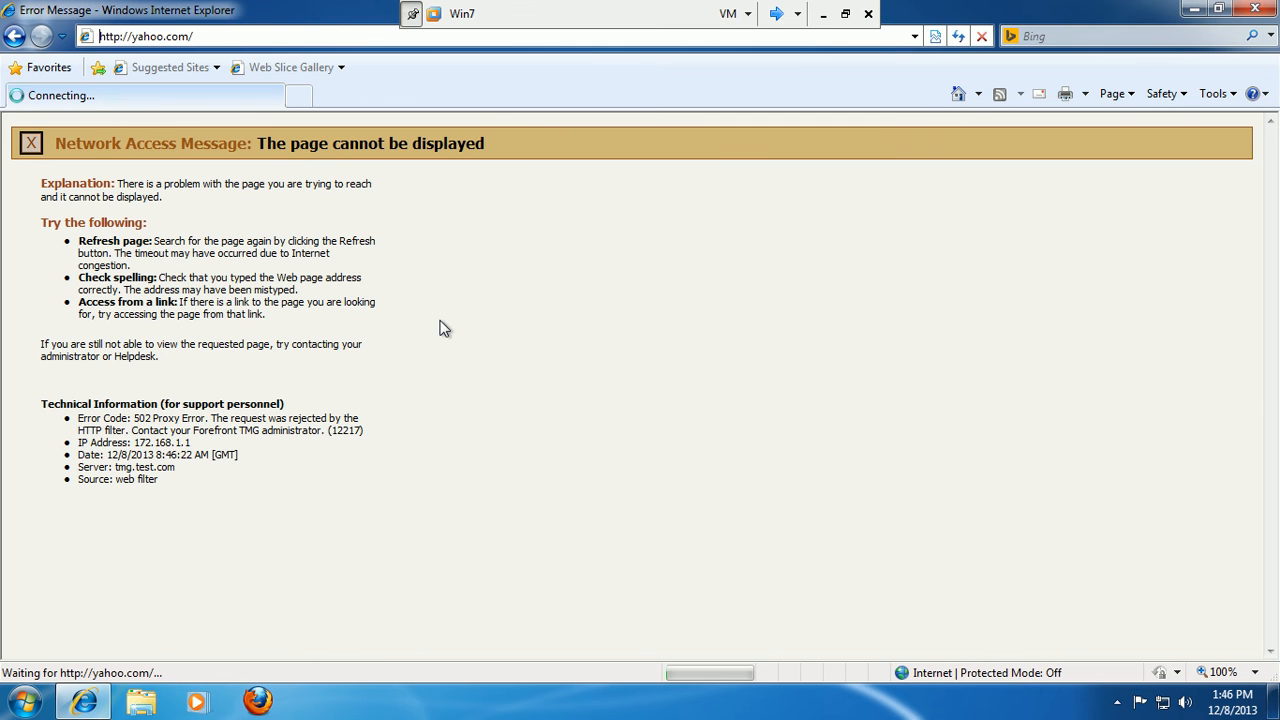
{"action": "left_click", "coordinate": [316, 37]}
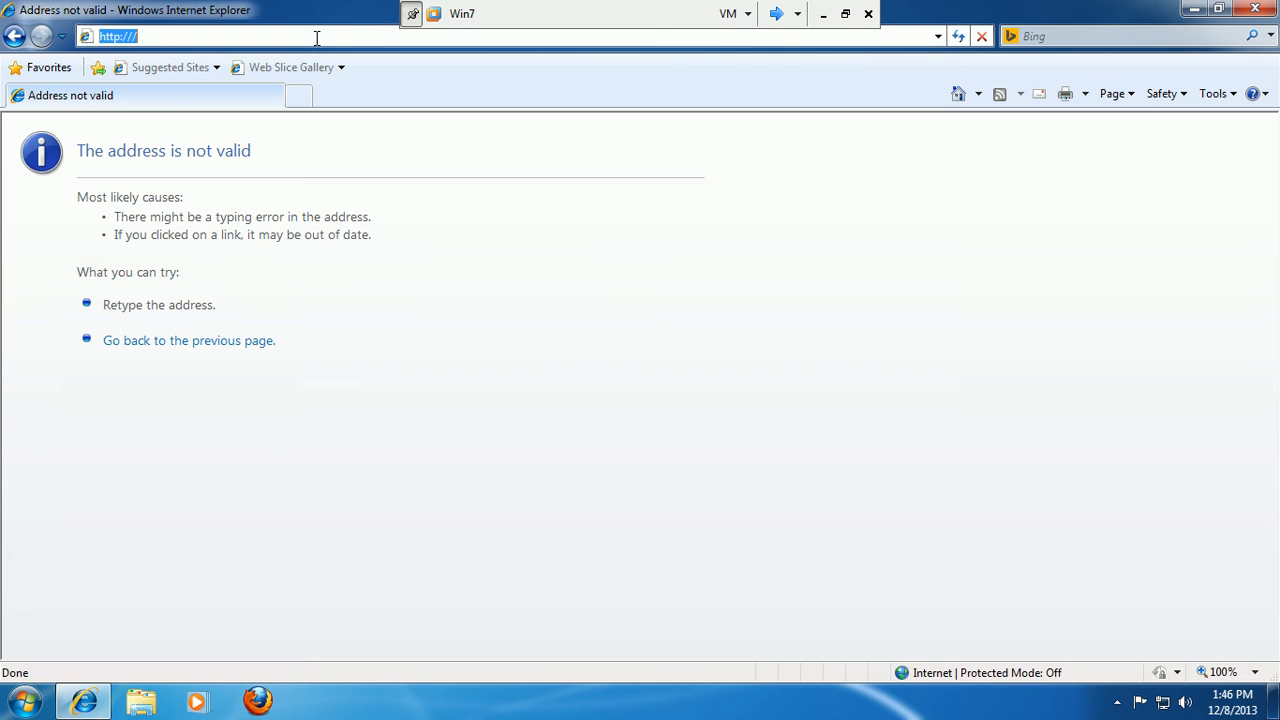
{"action": "type", "text": "yahoo.com"}
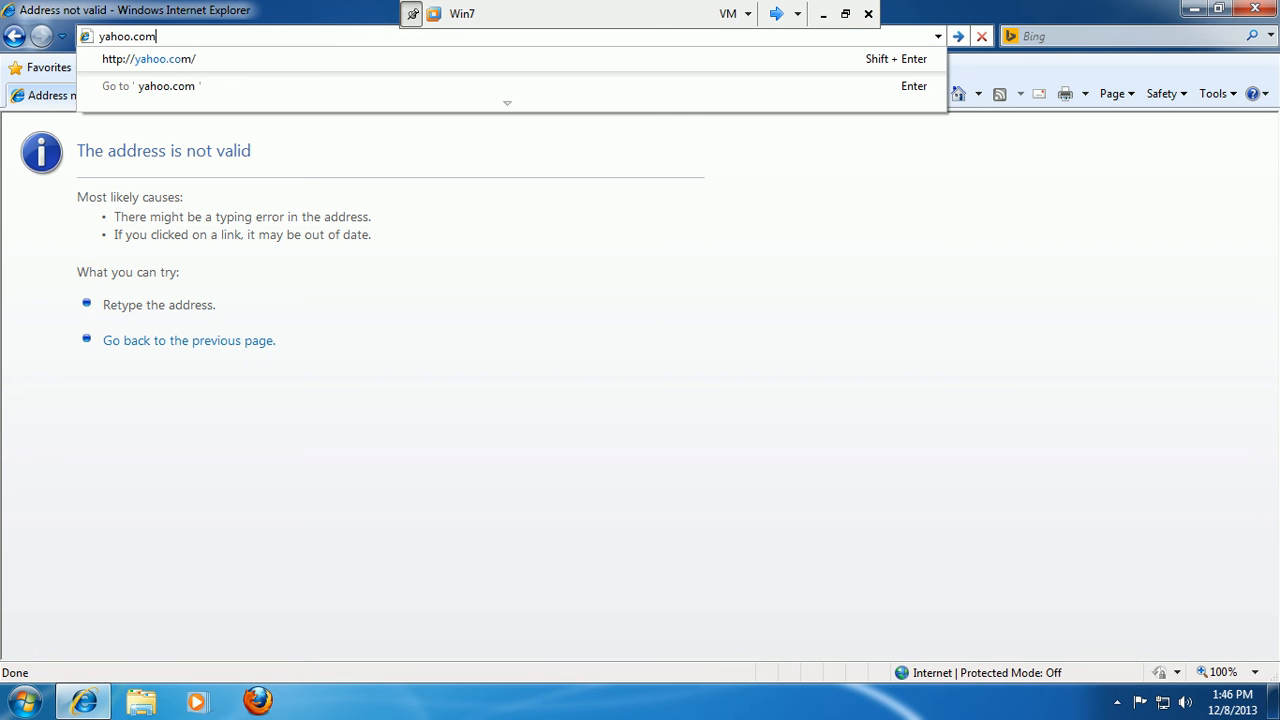
{"action": "key", "text": "Return"}
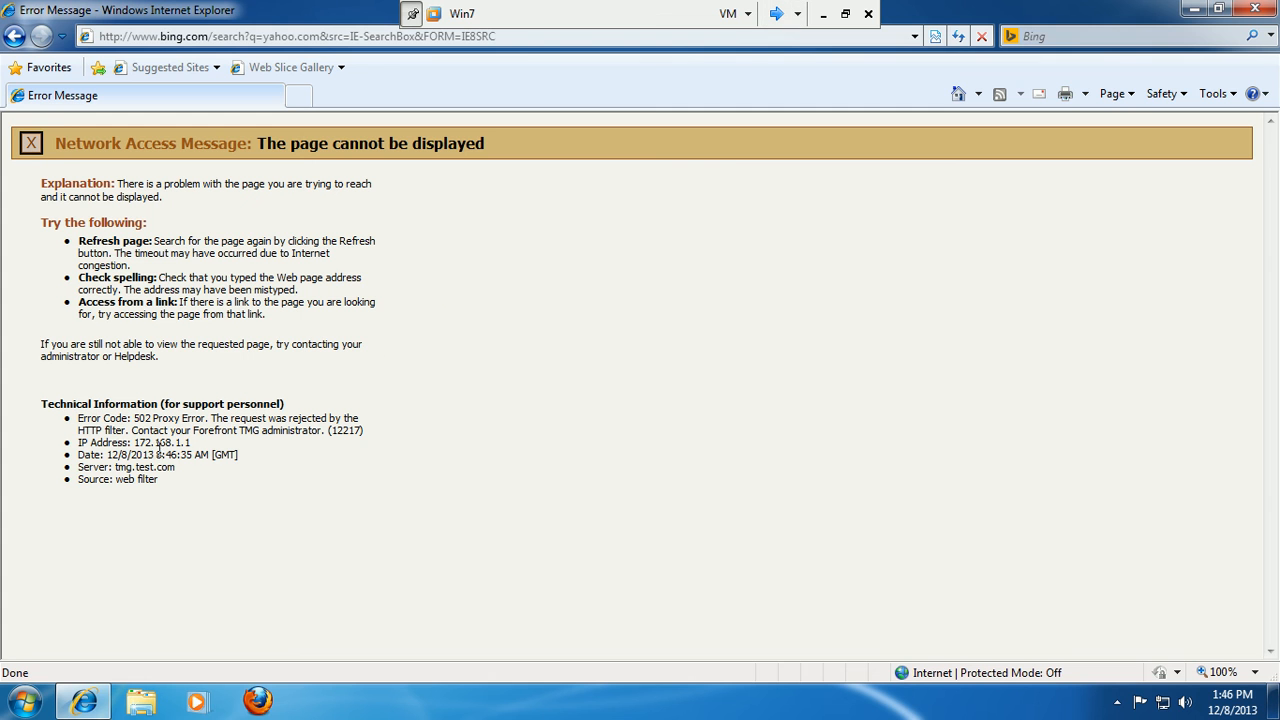
Switch to the TMG server, locate the denied http entries in the live log, and stop the query.
{"action": "left_click", "coordinate": [778, 16]}
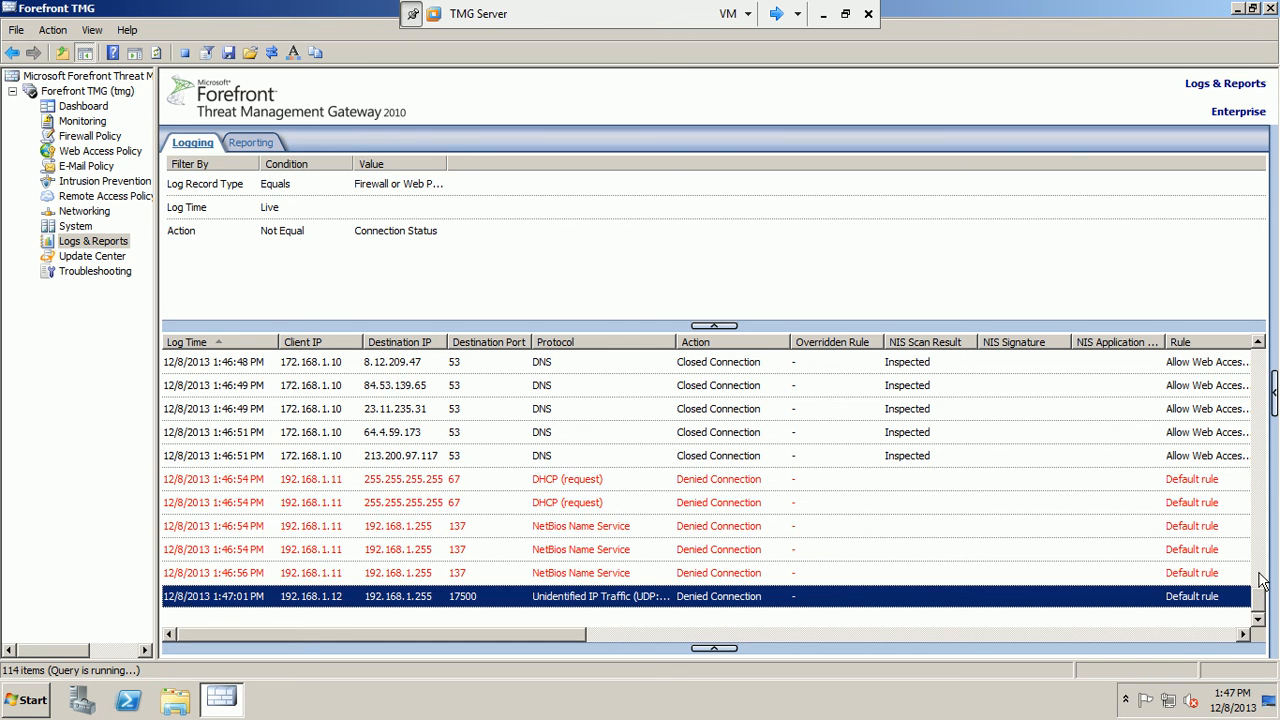
{"action": "left_click_drag", "start_coordinate": [1258, 600], "coordinate": [1259, 540]}
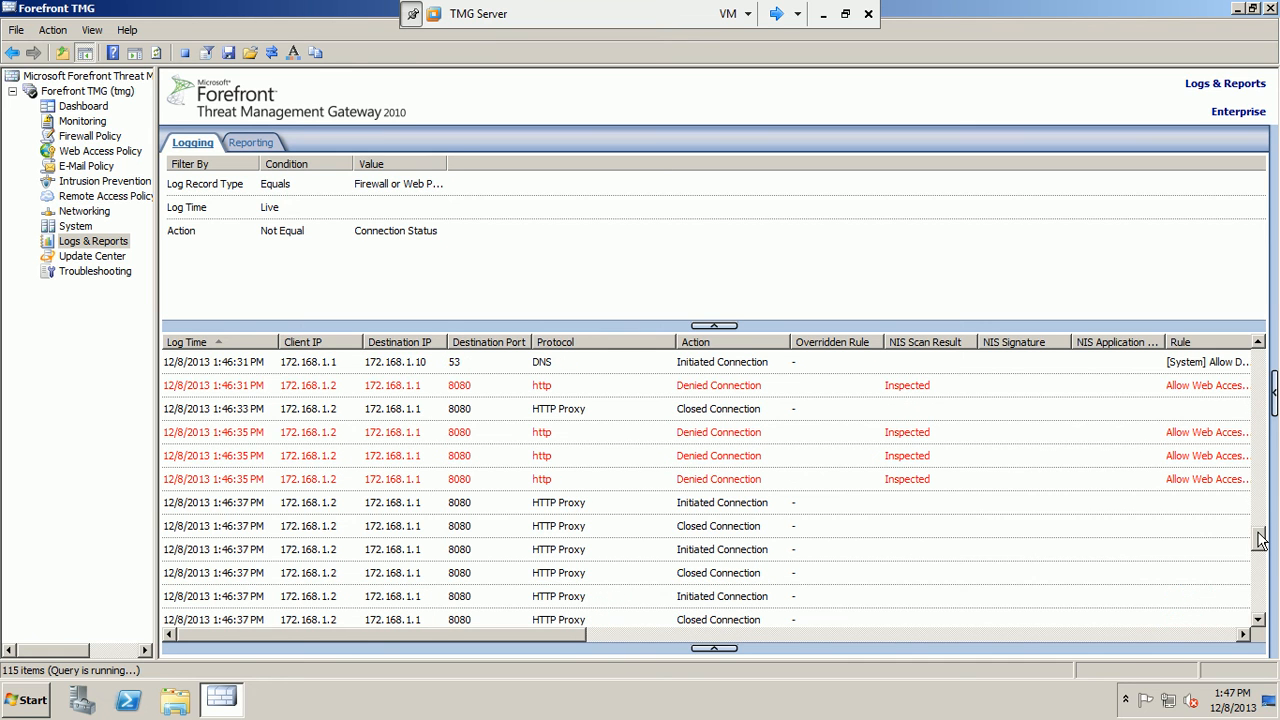
{"action": "left_click", "coordinate": [1274, 392]}
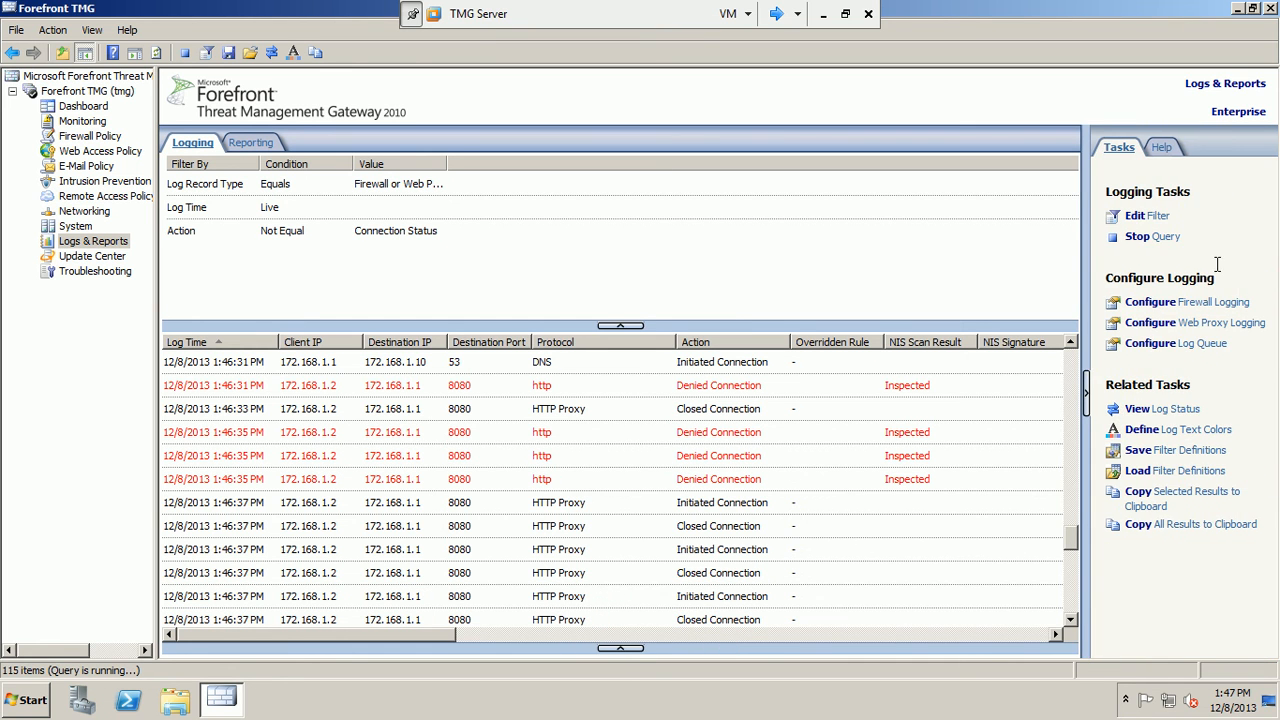
{"action": "left_click", "coordinate": [1168, 237]}
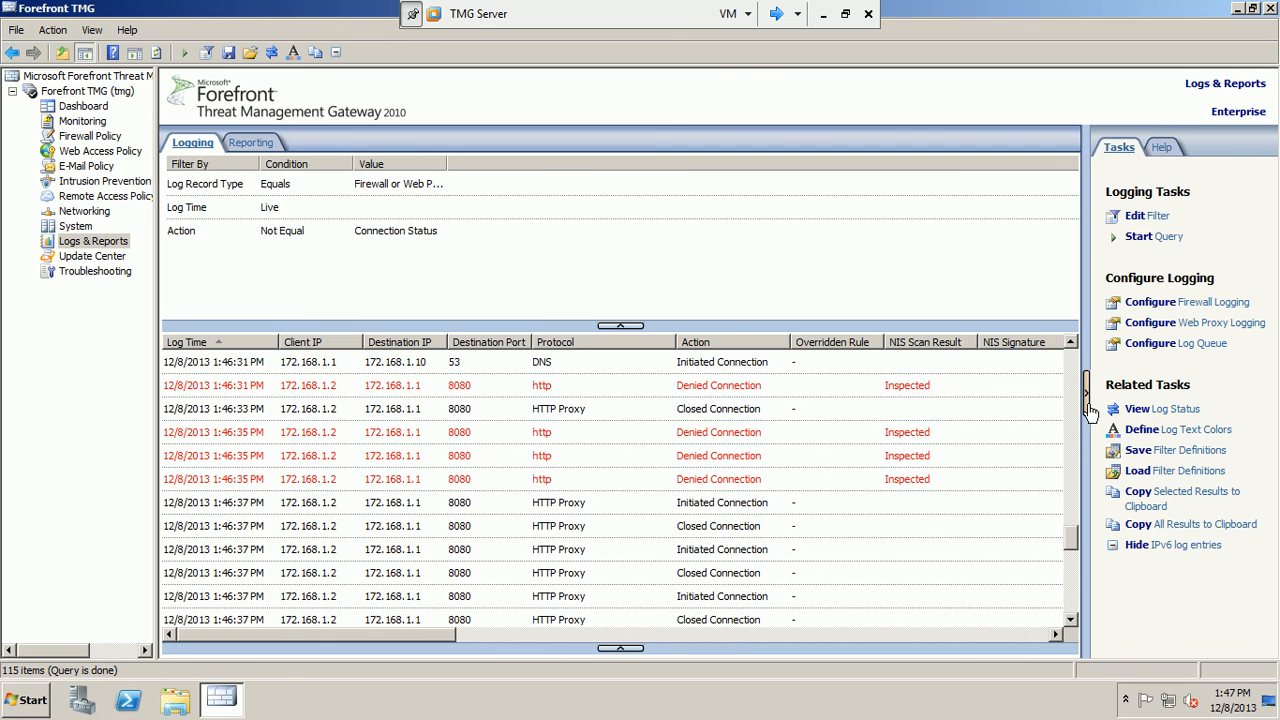
{"action": "left_click", "coordinate": [1089, 406]}
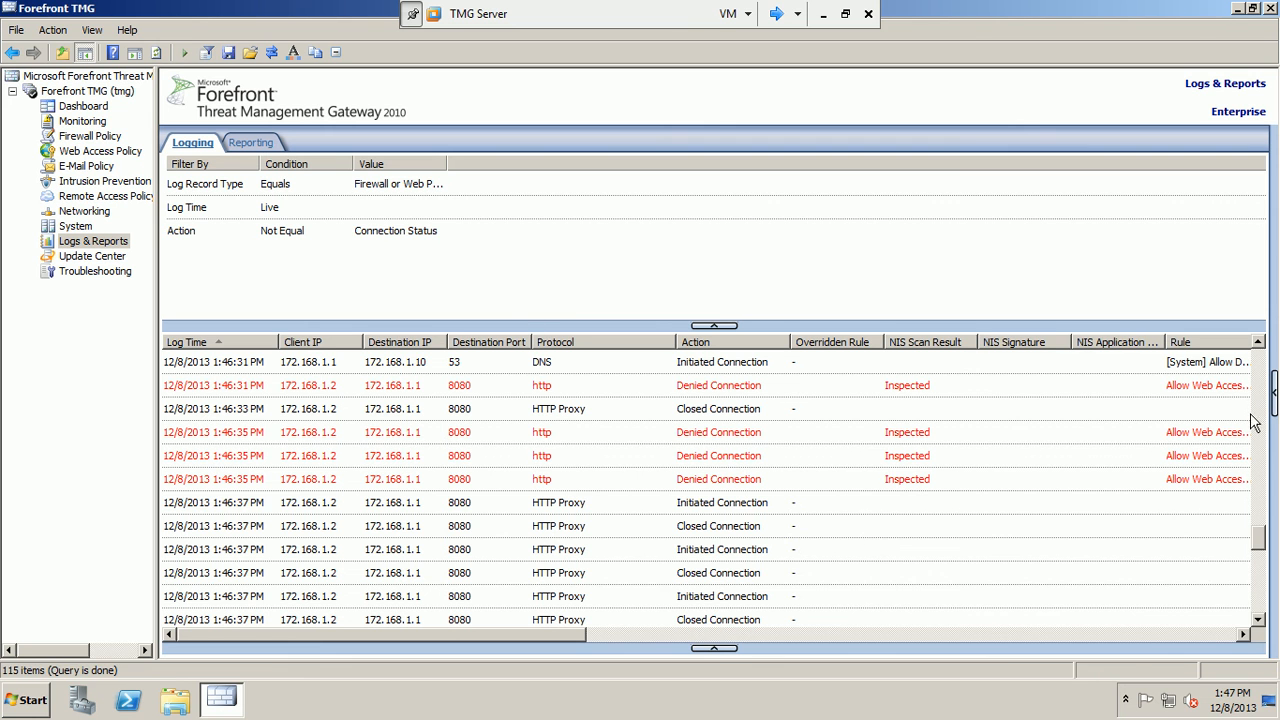
Examine the denied http log entries from client 172.168.1.2 and their matching rule, narrowing the Overridden Rule column.
{"action": "left_click_drag", "start_coordinate": [1260, 540], "coordinate": [1260, 511]}
{"action": "left_click", "coordinate": [772, 480]}
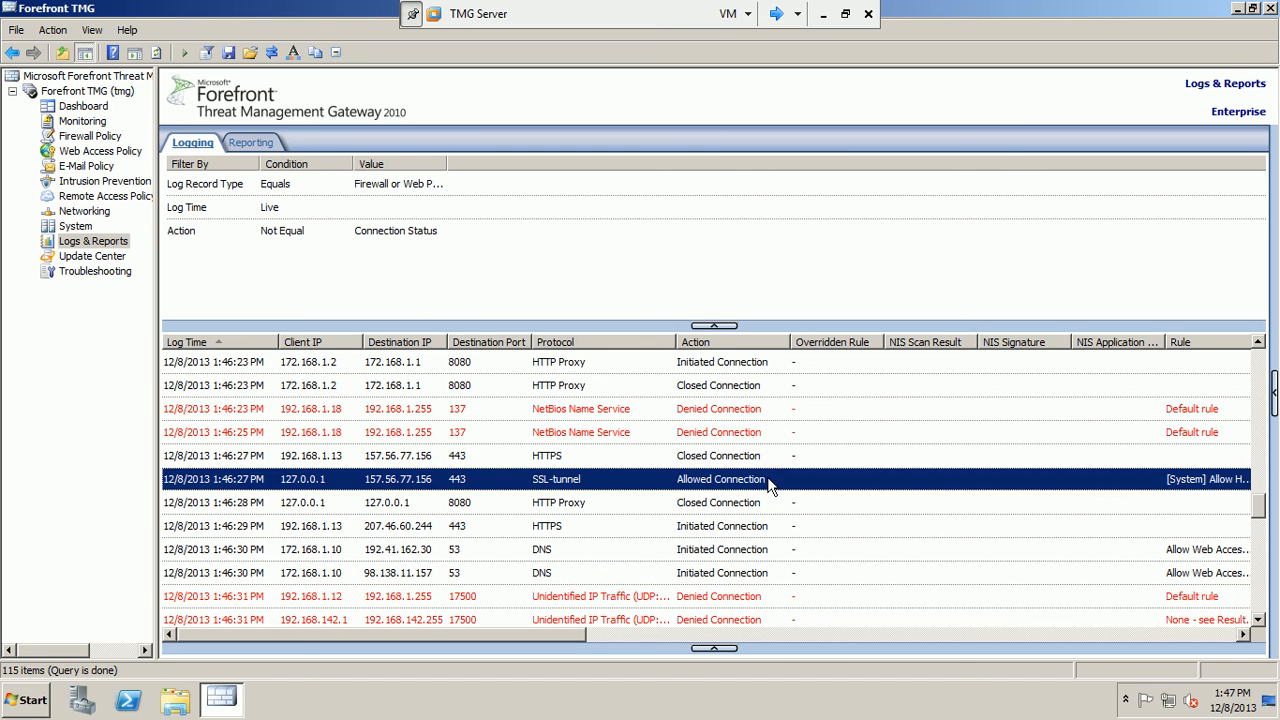
{"action": "left_click_drag", "start_coordinate": [1260, 503], "coordinate": [1267, 469]}
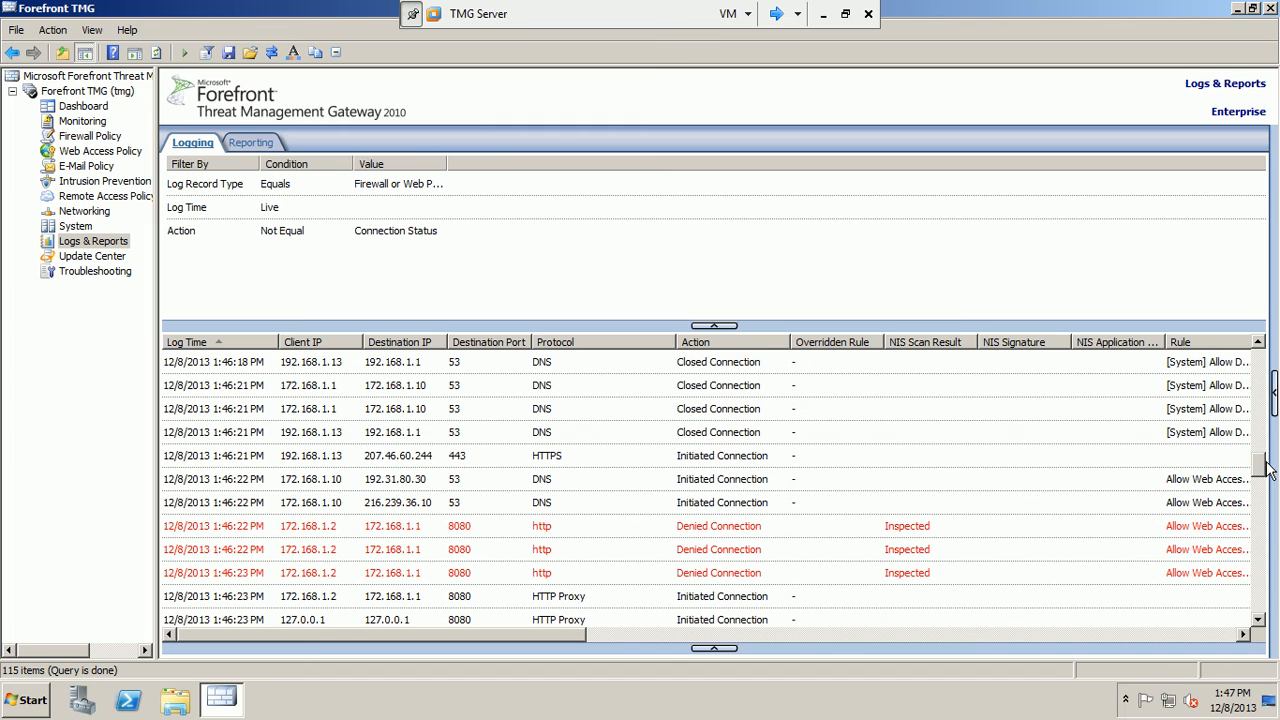
{"action": "left_click", "coordinate": [332, 527]}
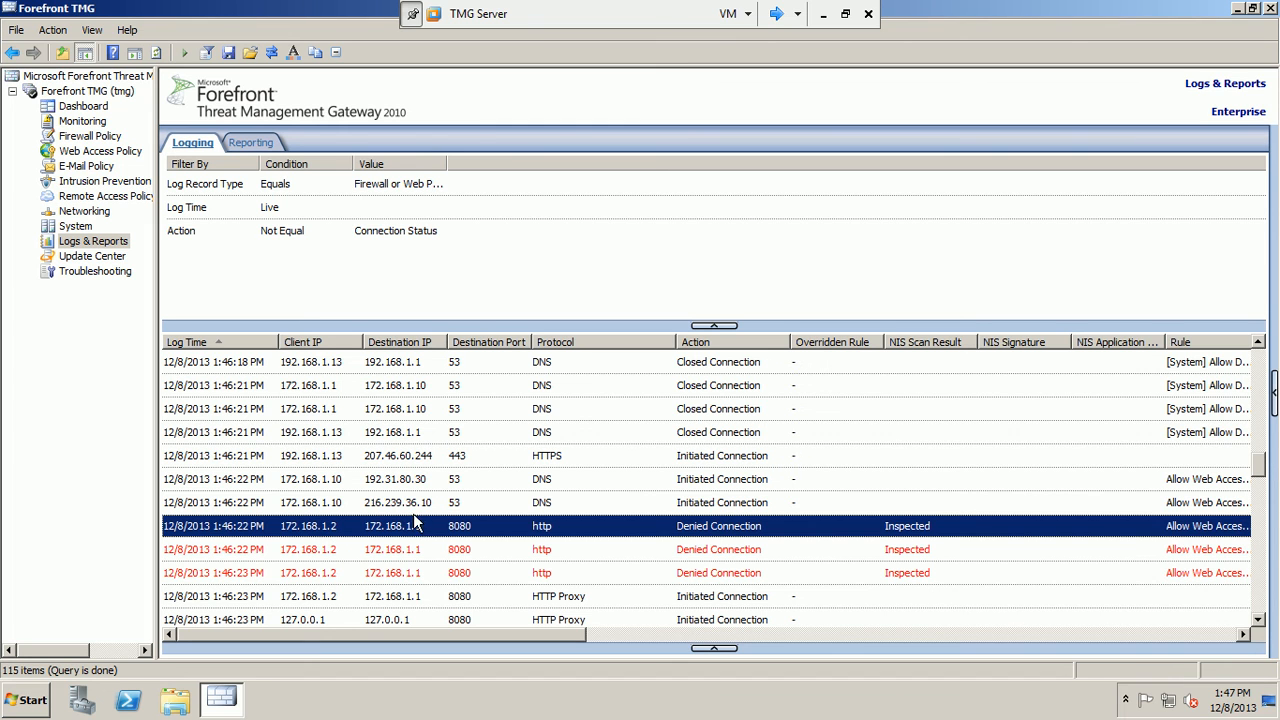
{"action": "left_click", "coordinate": [741, 553]}
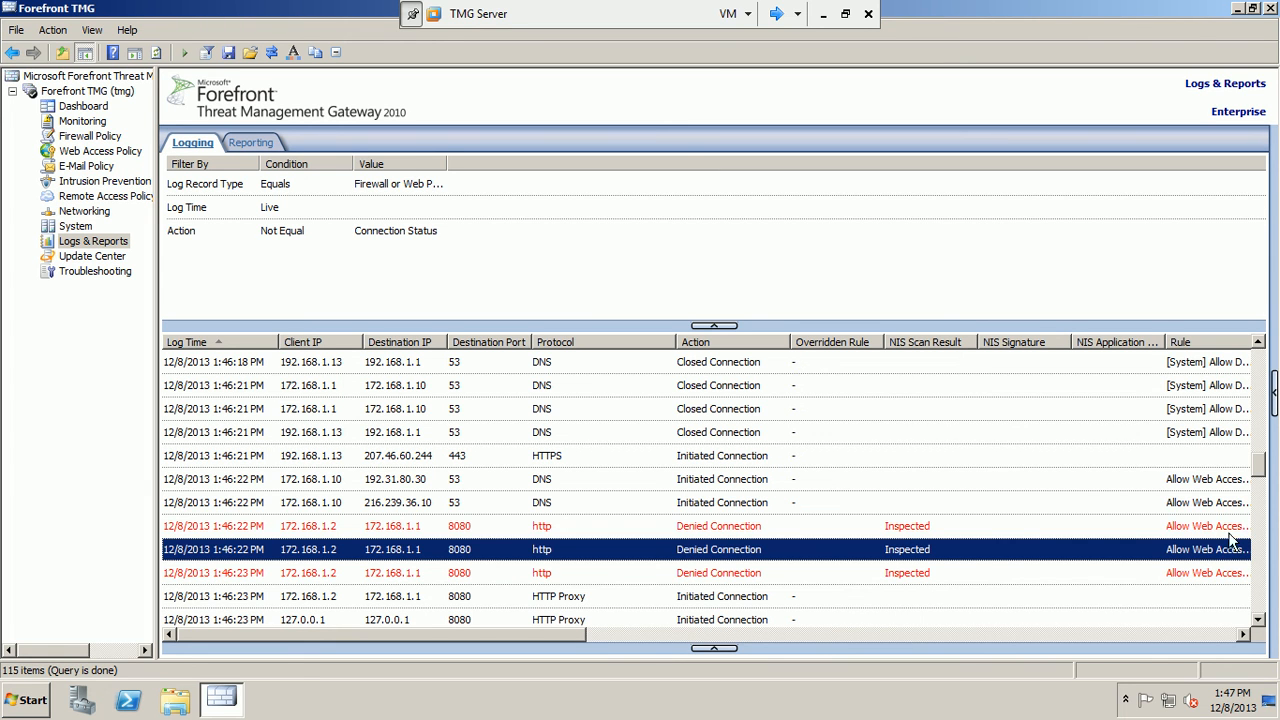
{"action": "left_click_drag", "start_coordinate": [1258, 462], "coordinate": [1258, 535]}
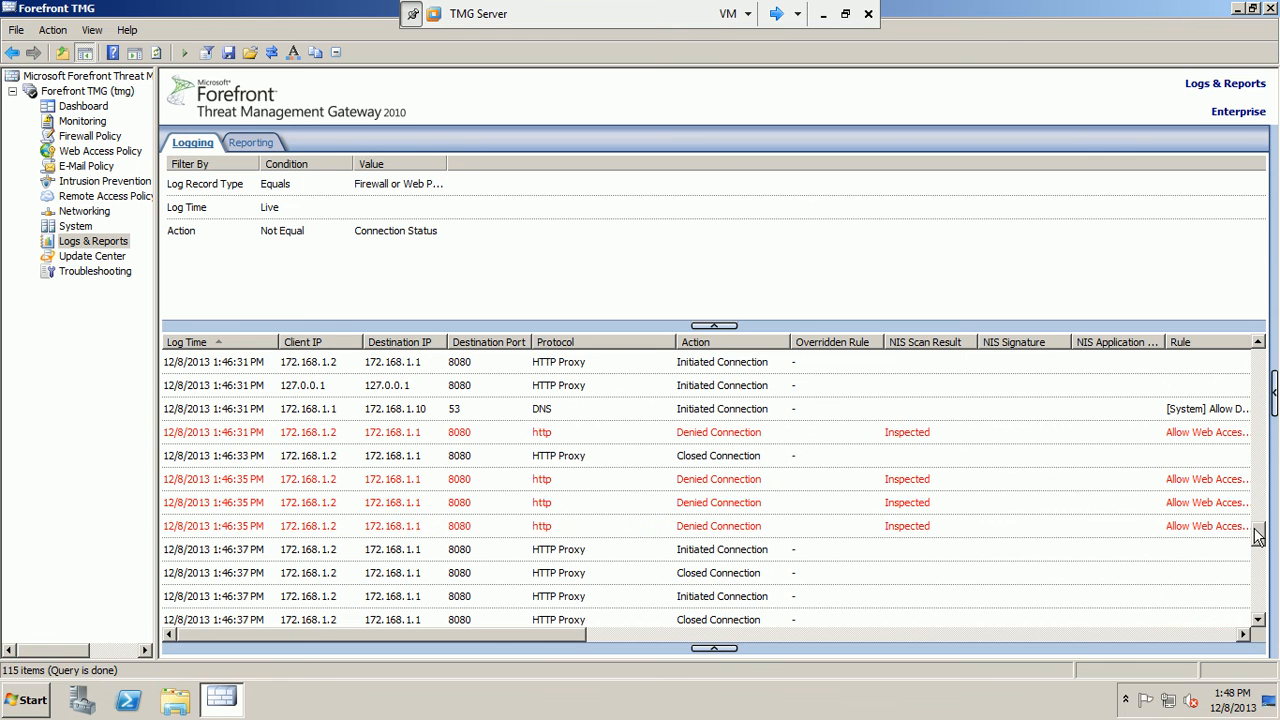
{"action": "left_click_drag", "start_coordinate": [883, 341], "coordinate": [866, 342]}
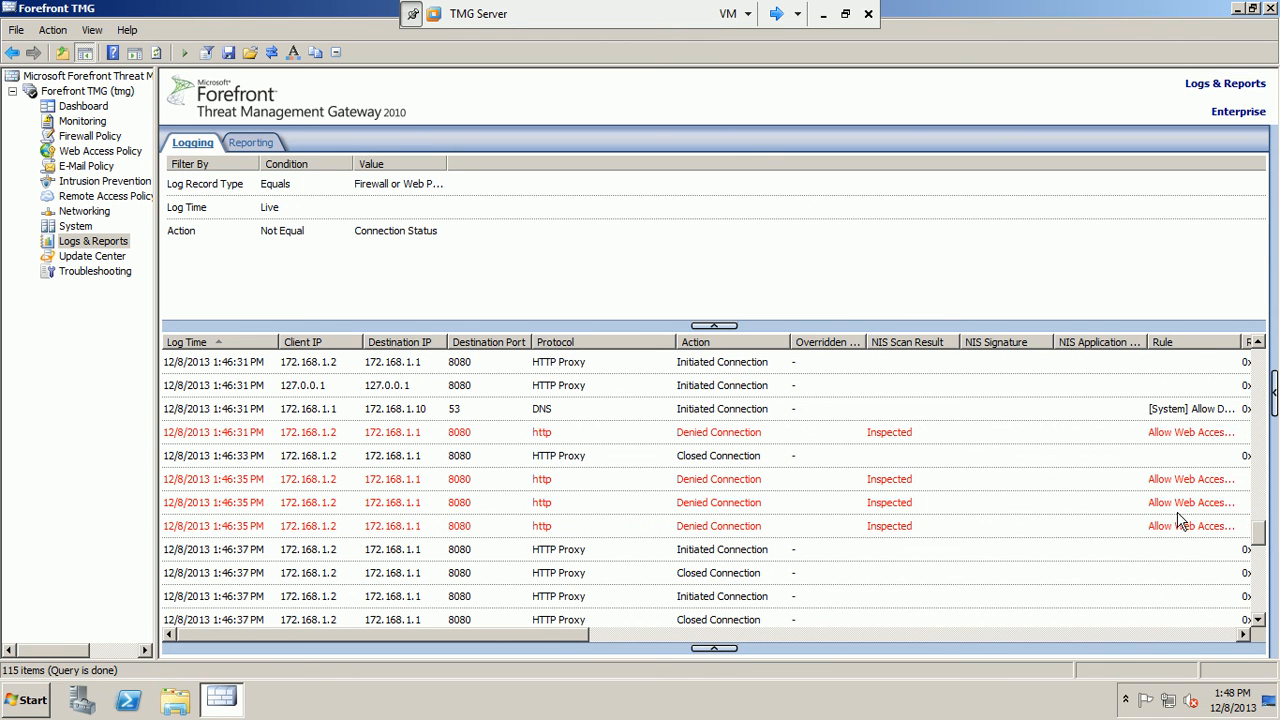
{"action": "left_click_drag", "start_coordinate": [1263, 535], "coordinate": [1263, 570]}
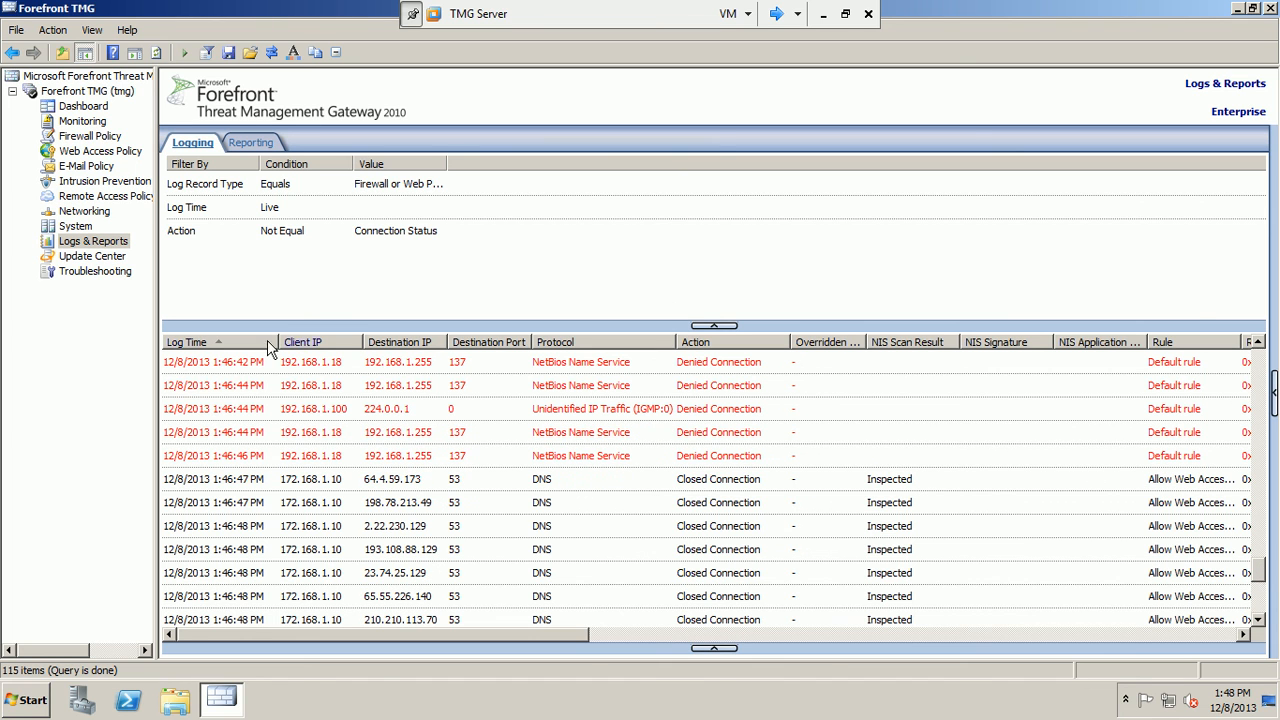
Check the Allow rule under Web Access Policy and view the Network Inspection System signatures under Intrusion Prevention.
{"action": "left_click", "coordinate": [96, 151]}
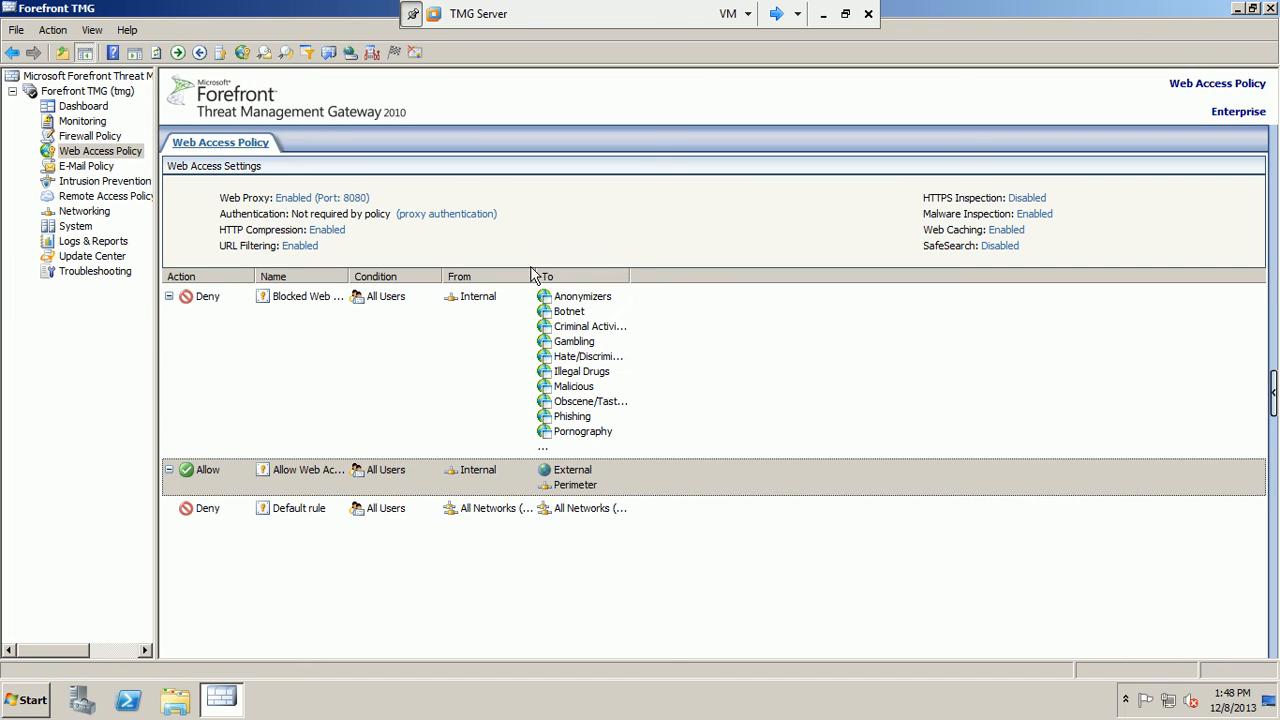
{"action": "left_click", "coordinate": [657, 474]}
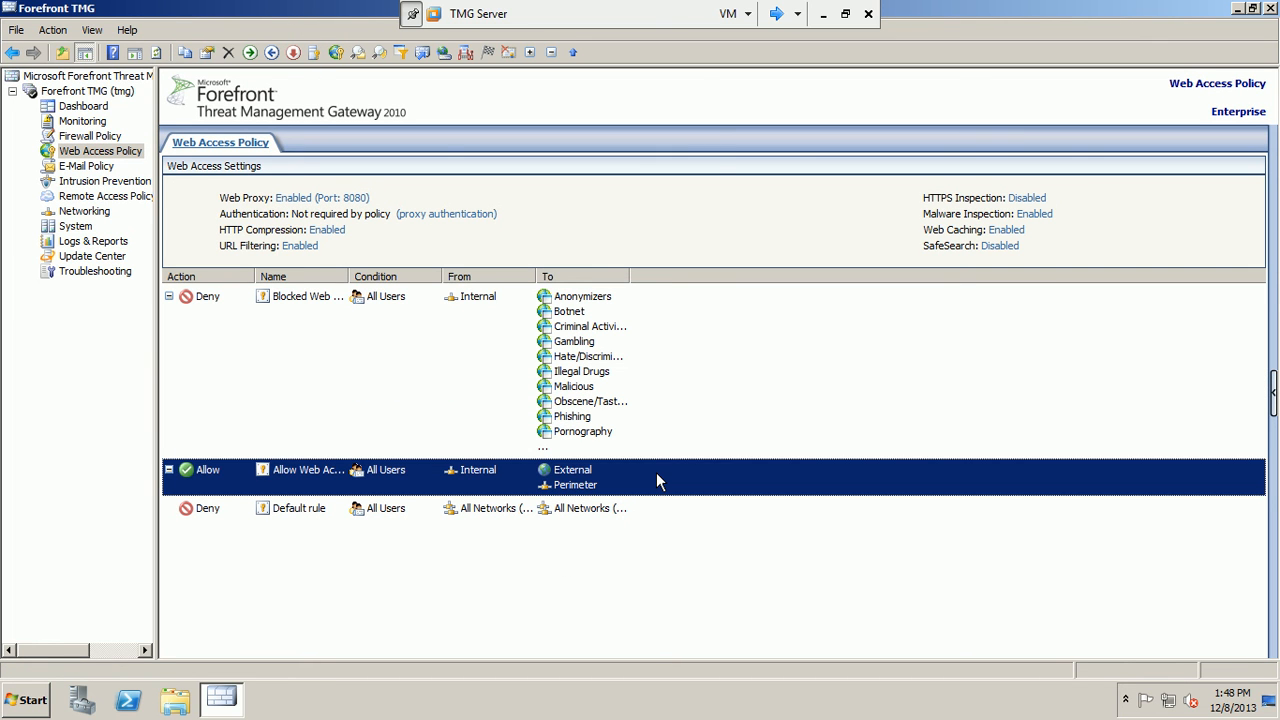
{"action": "left_click", "coordinate": [128, 189]}
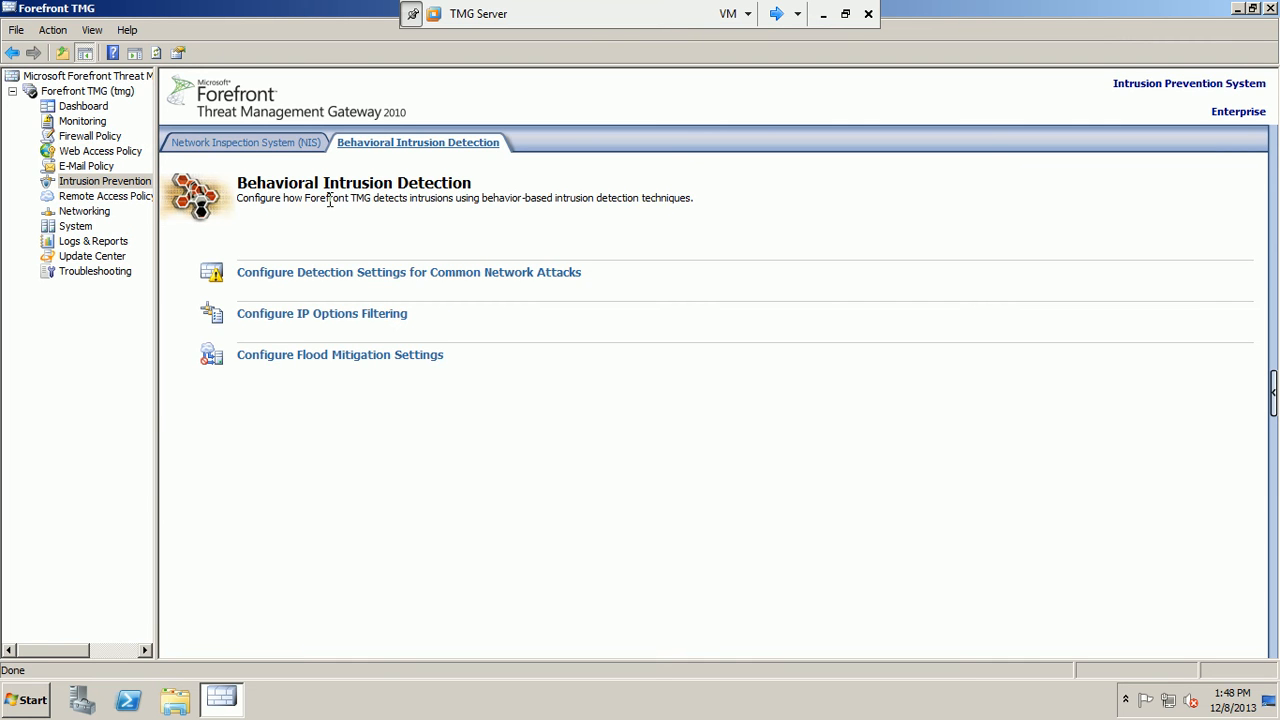
{"action": "left_click", "coordinate": [252, 142]}
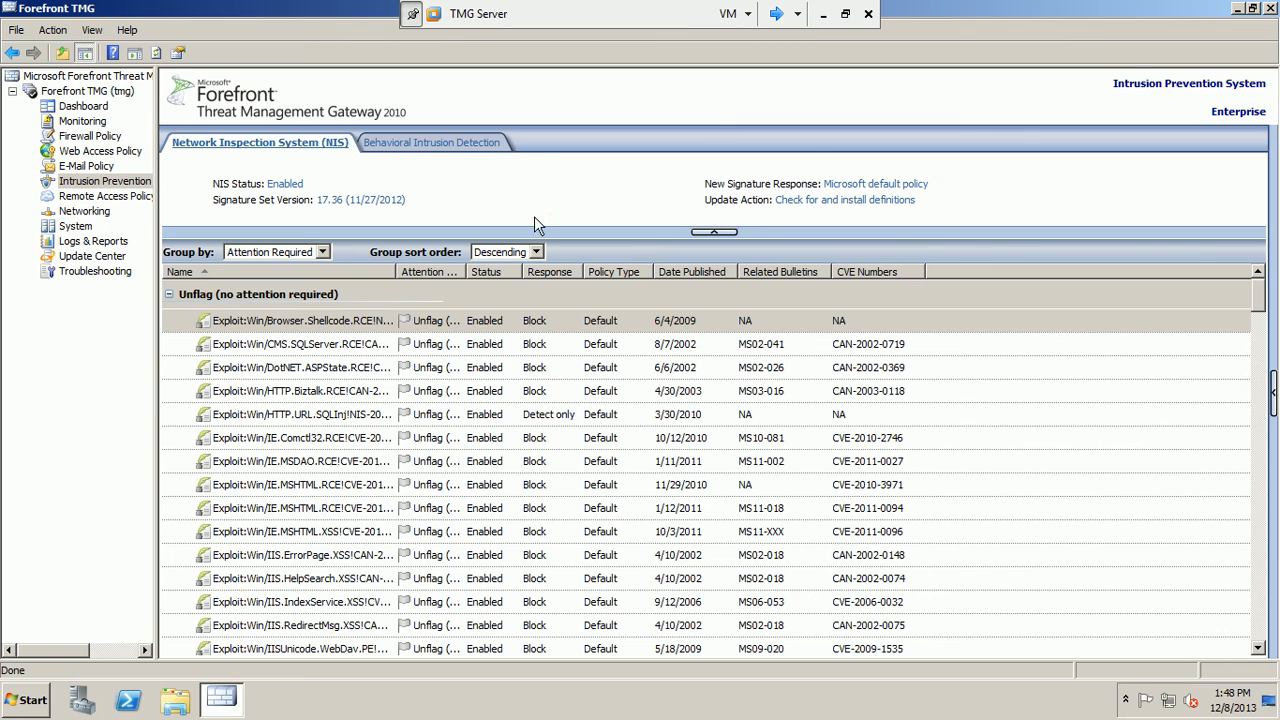
Disable NIS in the Network Inspection System properties and apply the change to the TMG configuration.
{"action": "left_click", "coordinate": [1273, 392]}
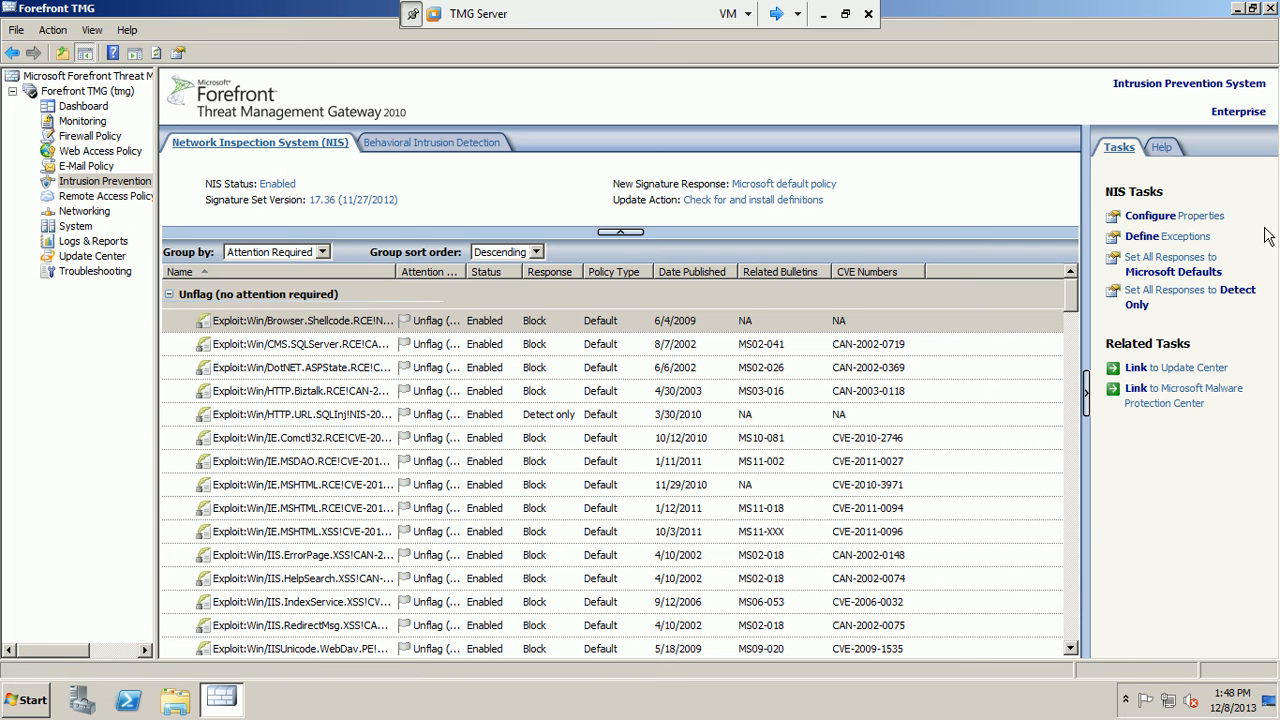
{"action": "left_click", "coordinate": [1212, 216]}
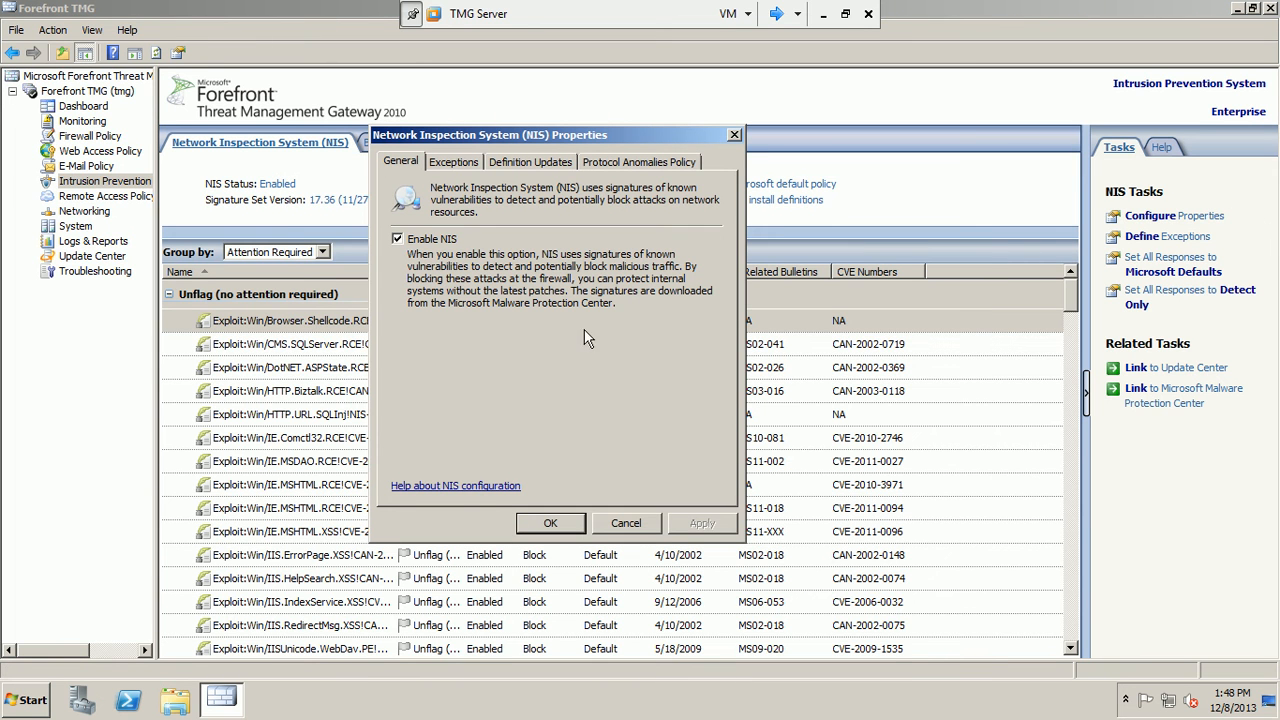
{"action": "left_click", "coordinate": [446, 241]}
{"action": "left_click", "coordinate": [702, 530]}
{"action": "left_click", "coordinate": [566, 528]}
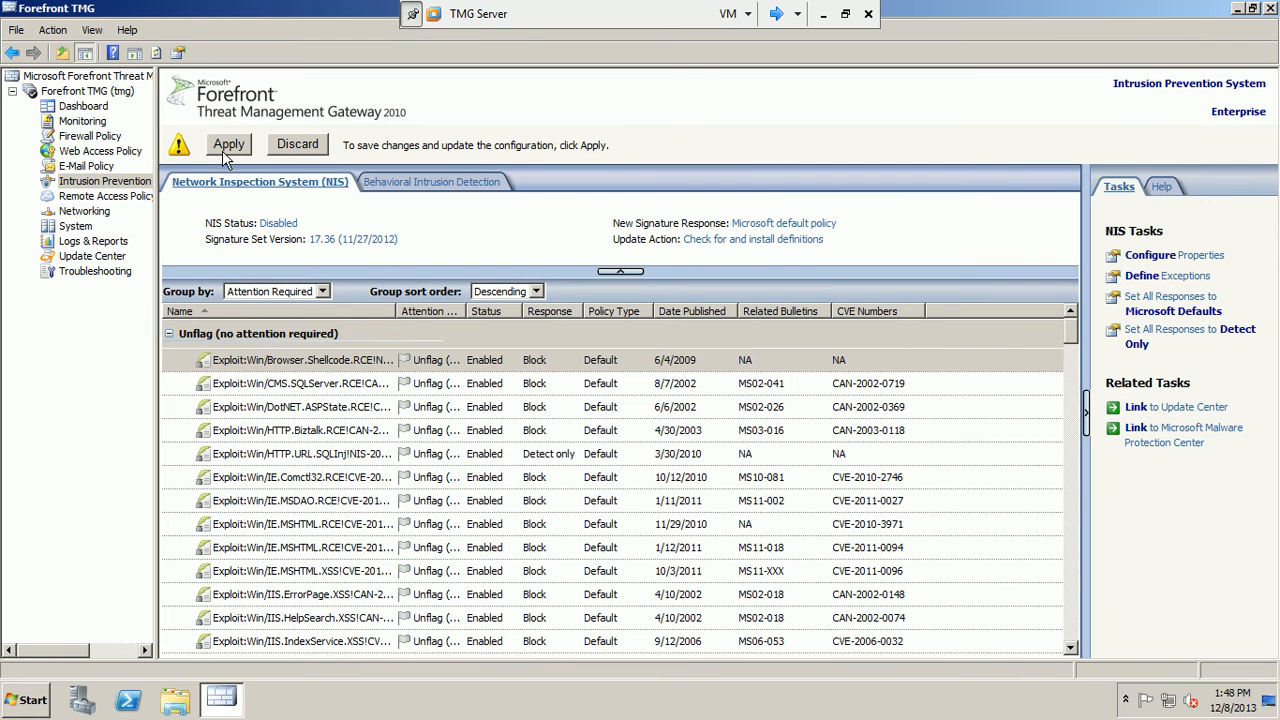
{"action": "left_click", "coordinate": [226, 149]}
{"action": "left_click", "coordinate": [741, 445]}
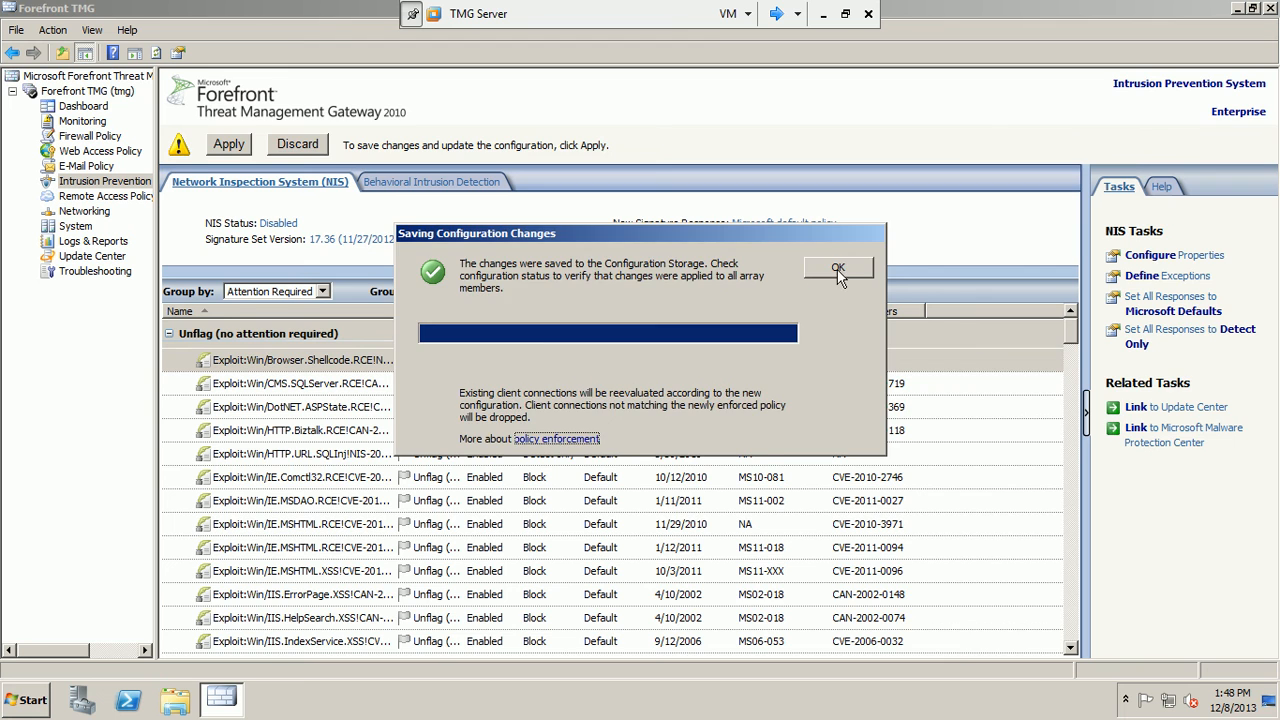
Dismiss the saved-configuration notice and restart the live log query in Logs & Reports.
{"action": "left_click", "coordinate": [837, 269]}
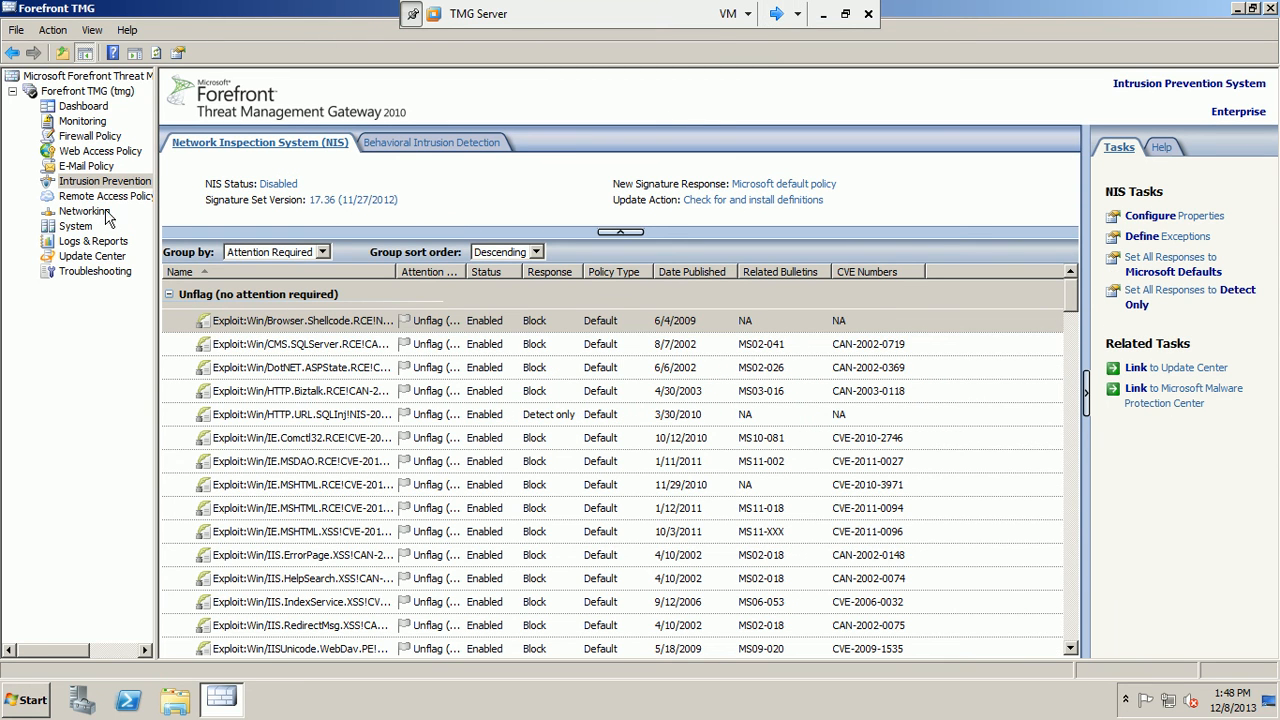
{"action": "left_click", "coordinate": [92, 241]}
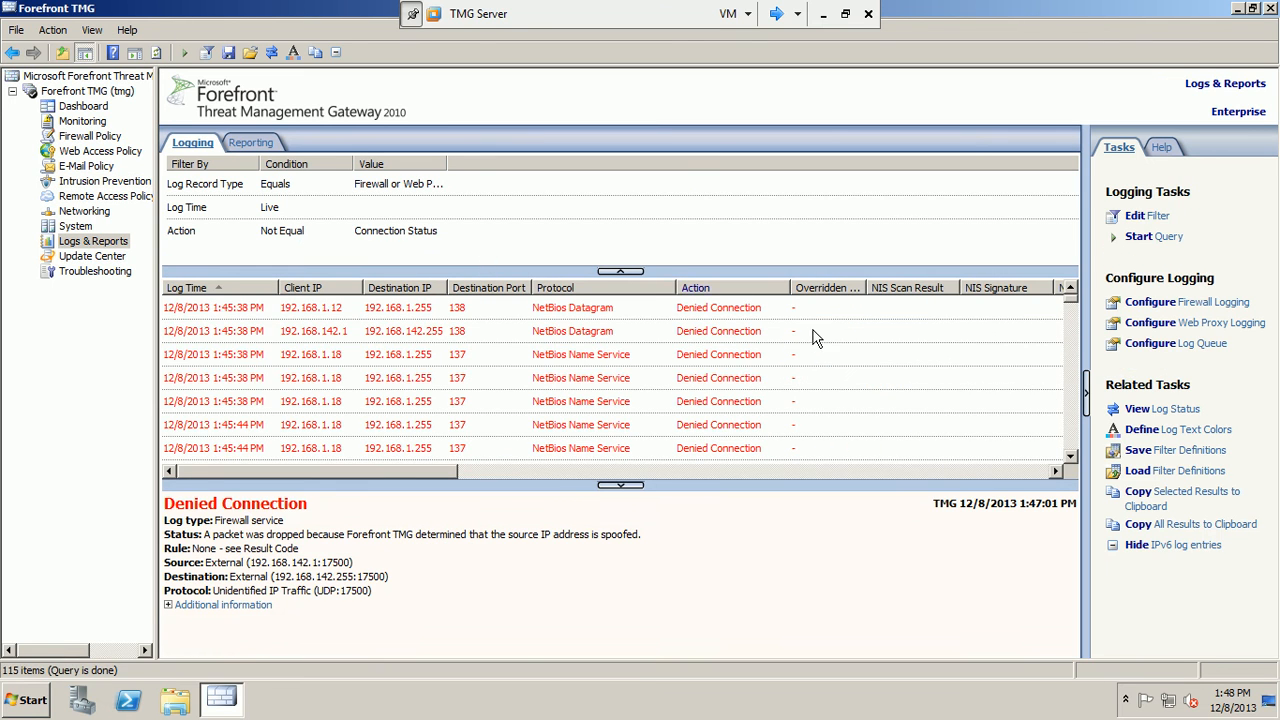
{"action": "left_click", "coordinate": [1150, 237]}
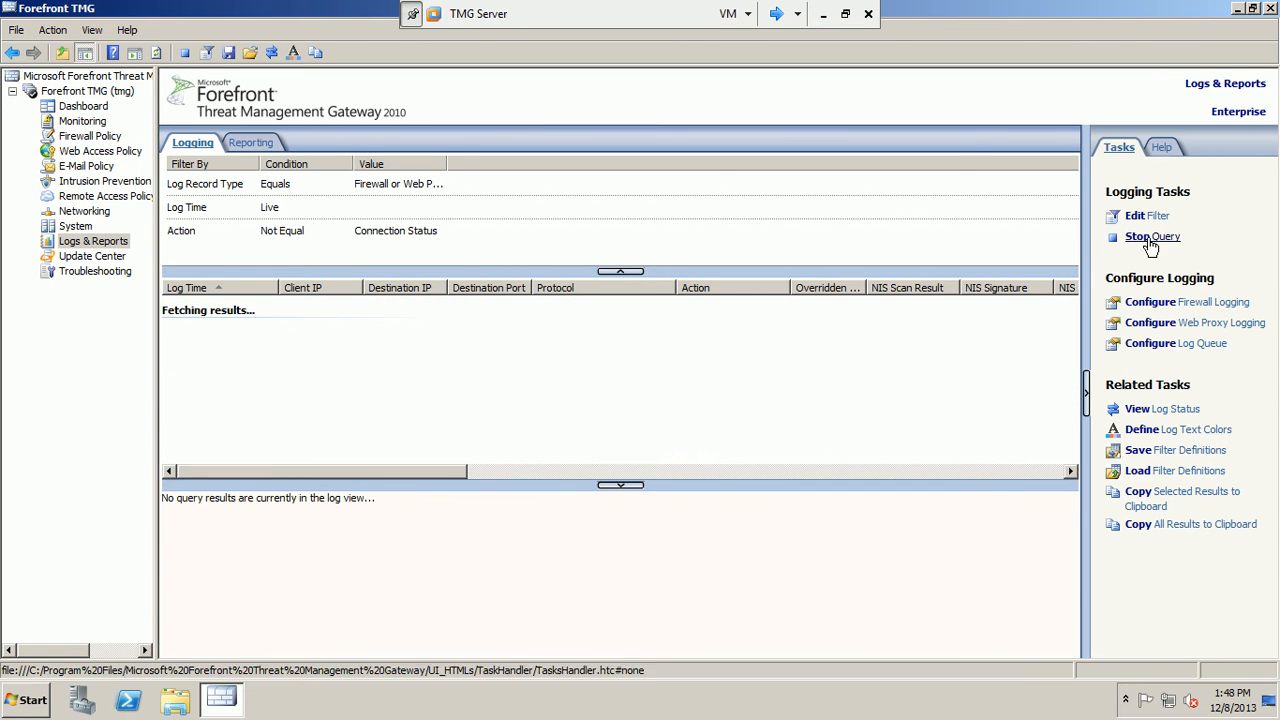
Switch to the Win7 client and restart Internet Explorer to load its home page.
{"action": "left_click", "coordinate": [777, 14]}
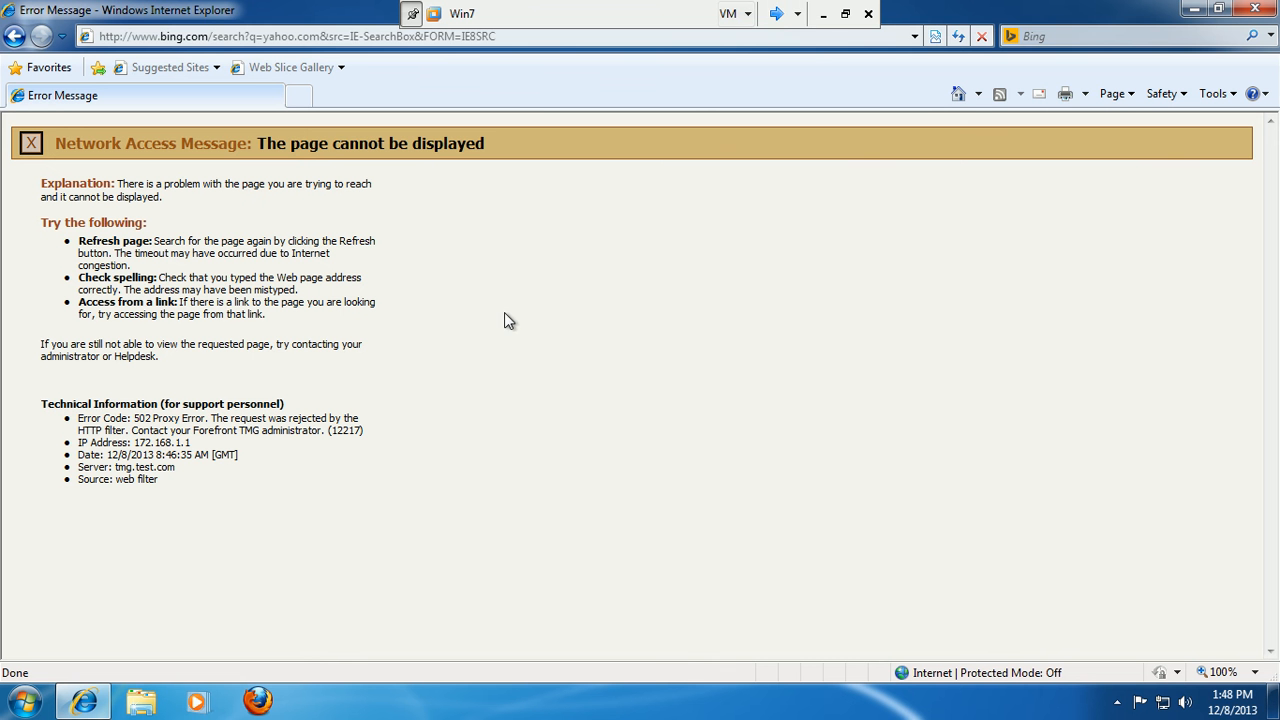
{"action": "left_click", "coordinate": [959, 40]}
{"action": "left_click", "coordinate": [1275, 8]}
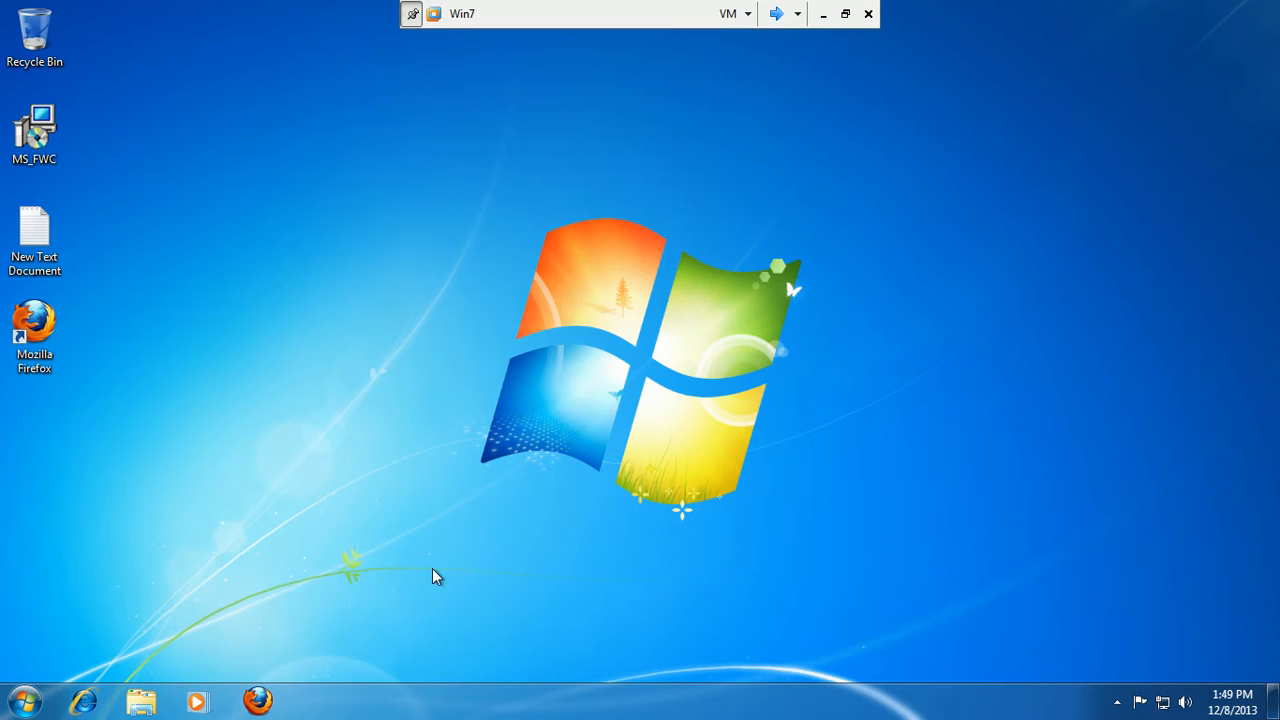
{"action": "left_click", "coordinate": [83, 703]}
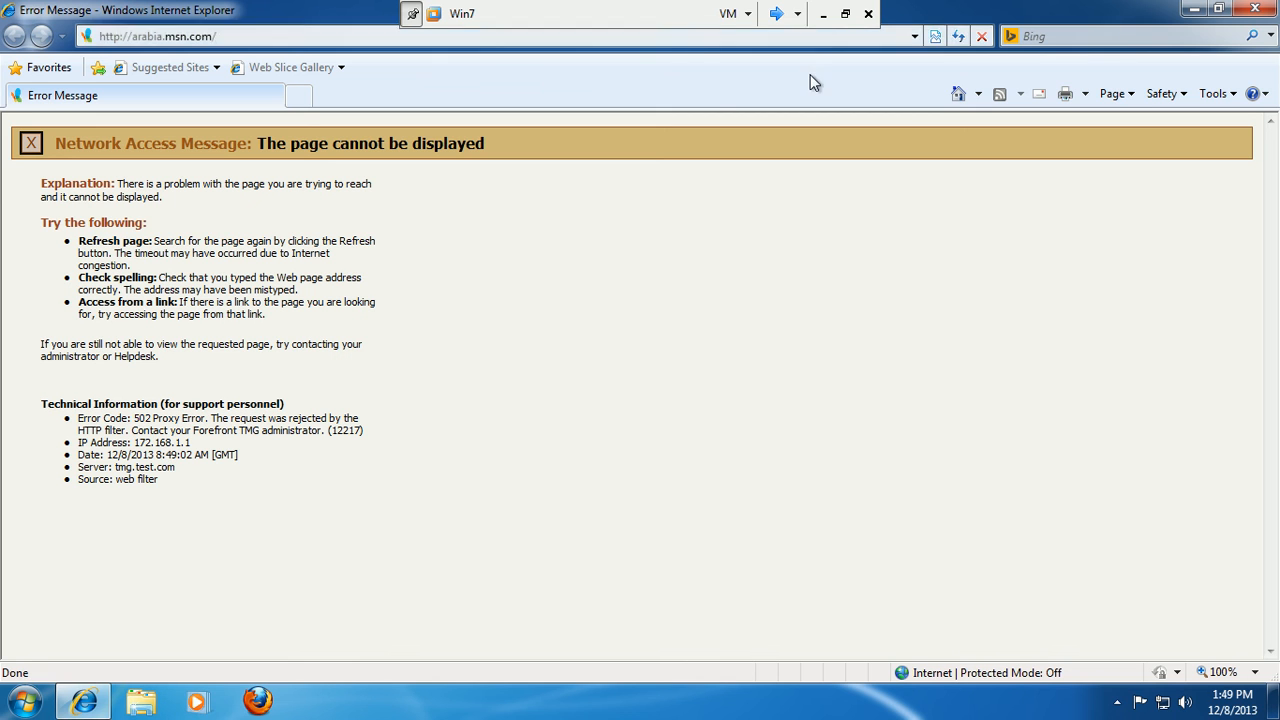
Try to load hotmail.com in Internet Explorer, then request the same address again.
{"action": "left_click", "coordinate": [661, 36]}
{"action": "type", "text": "h"}
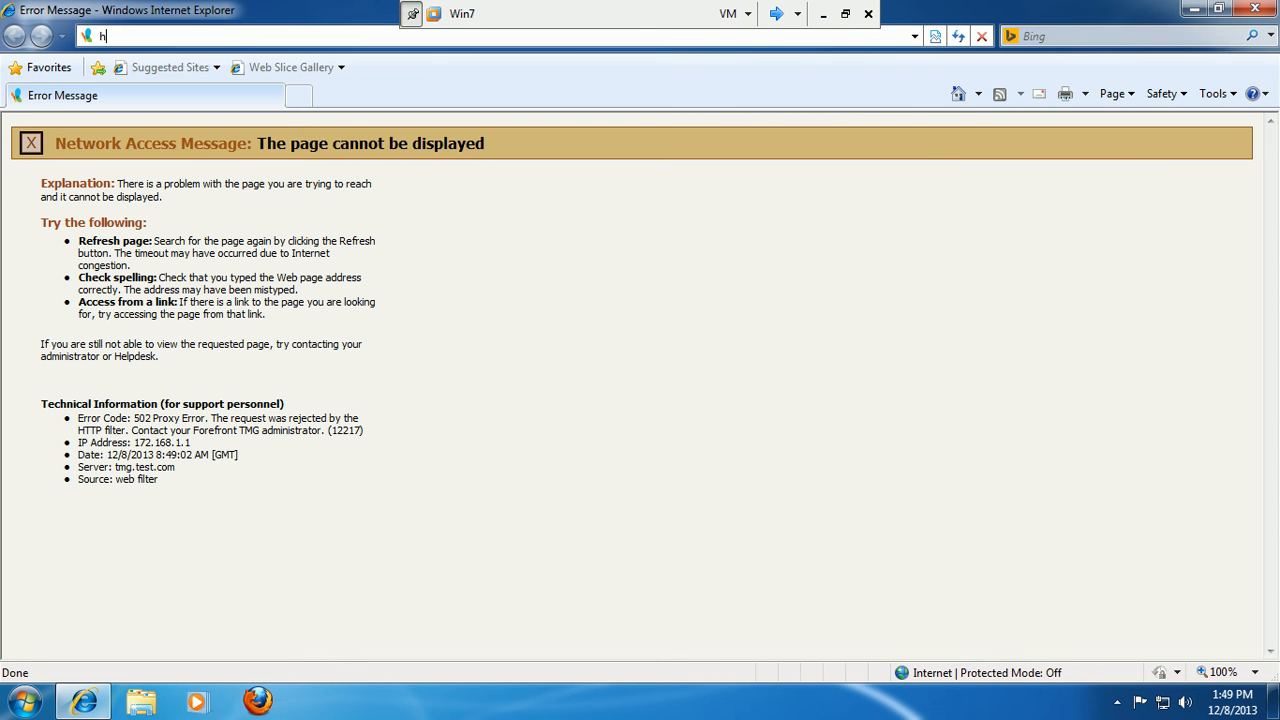
{"action": "type", "text": "otmail"}
{"action": "key", "text": "Down"}
{"action": "key", "text": "Return"}
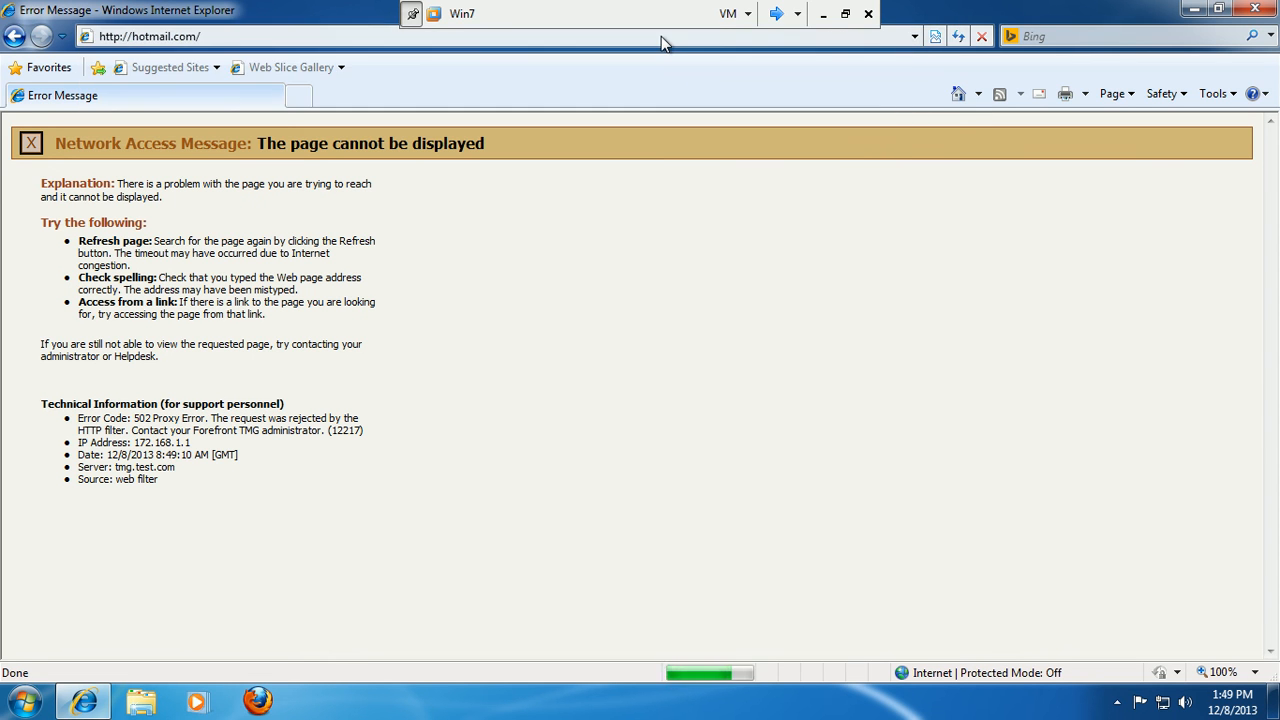
{"action": "left_click", "coordinate": [661, 36]}
{"action": "key", "text": "Return"}
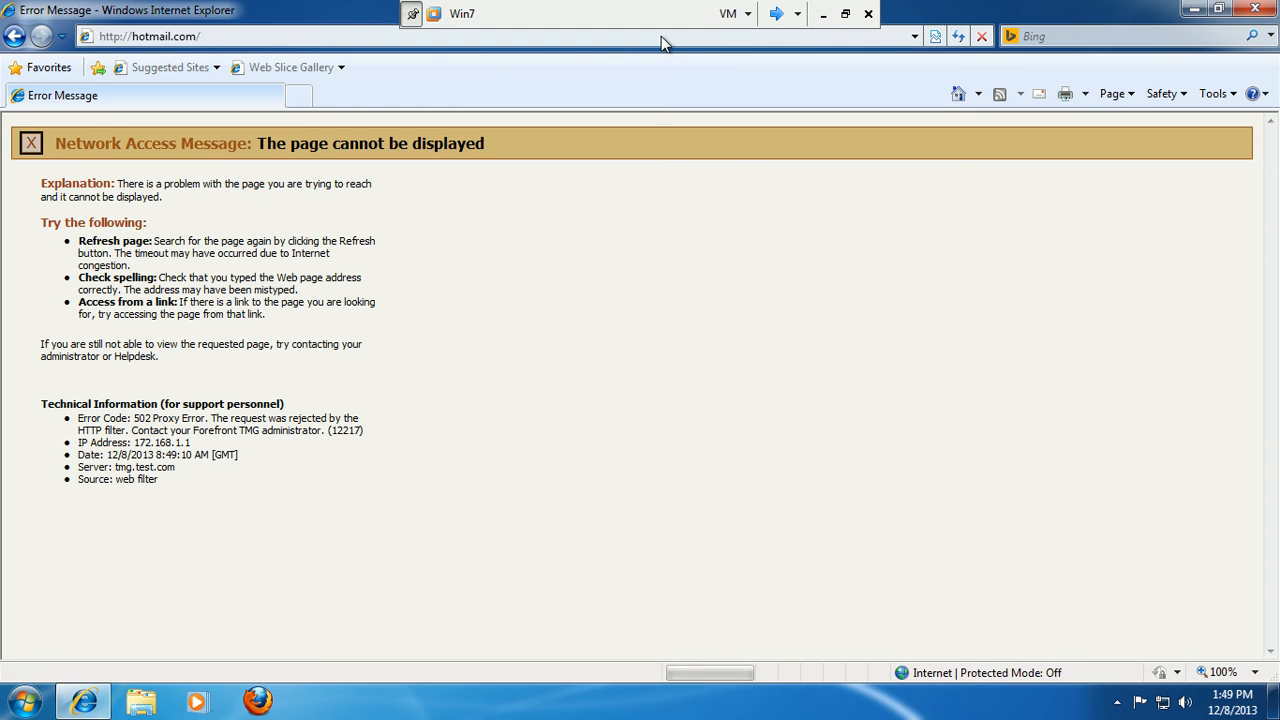
Test web access in Internet Explorer with yahoo.com and gmail.com.
{"action": "left_click", "coordinate": [661, 36]}
{"action": "type", "text": "yahooo"}
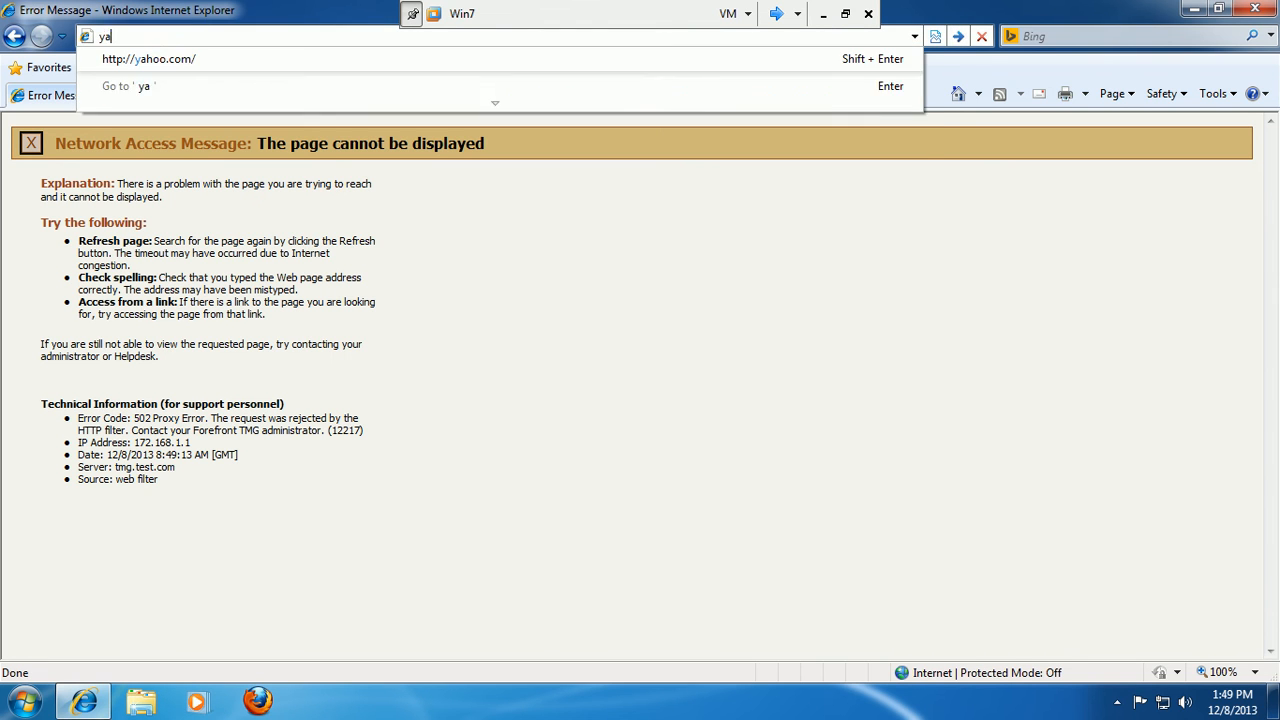
{"action": "type", "text": ".com"}
{"action": "key", "text": "Return"}
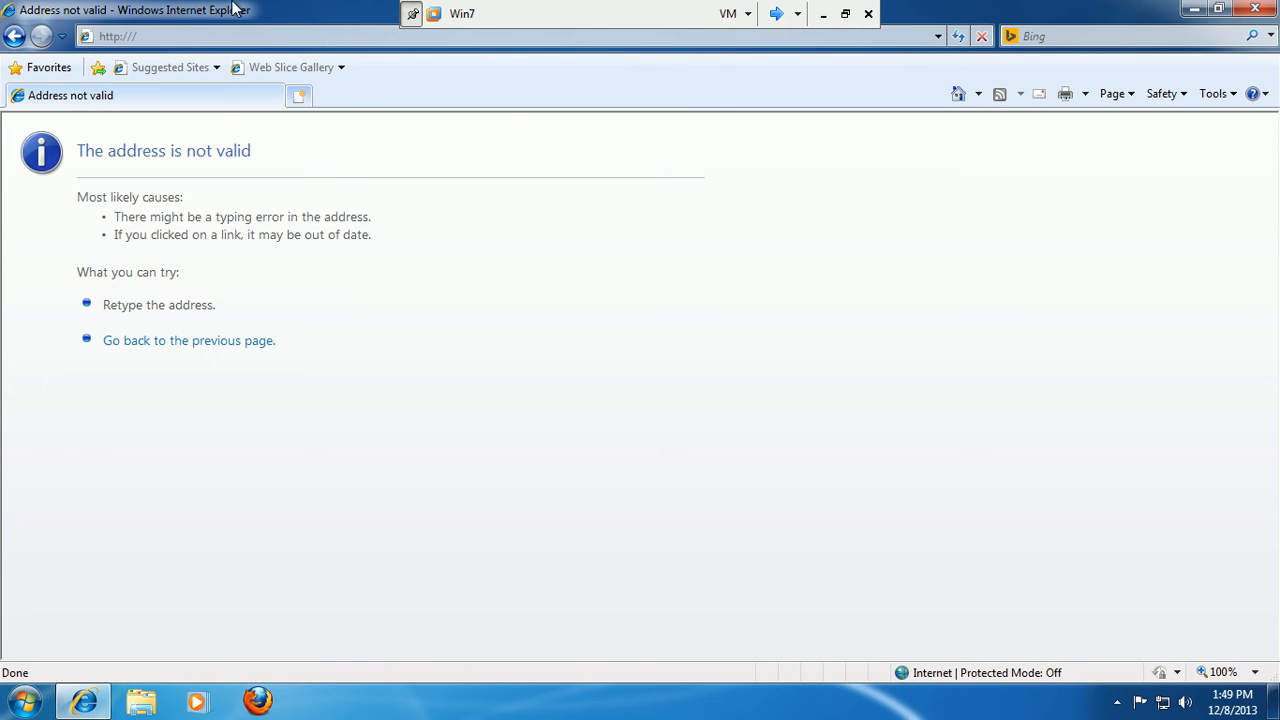
{"action": "left_click", "coordinate": [224, 36]}
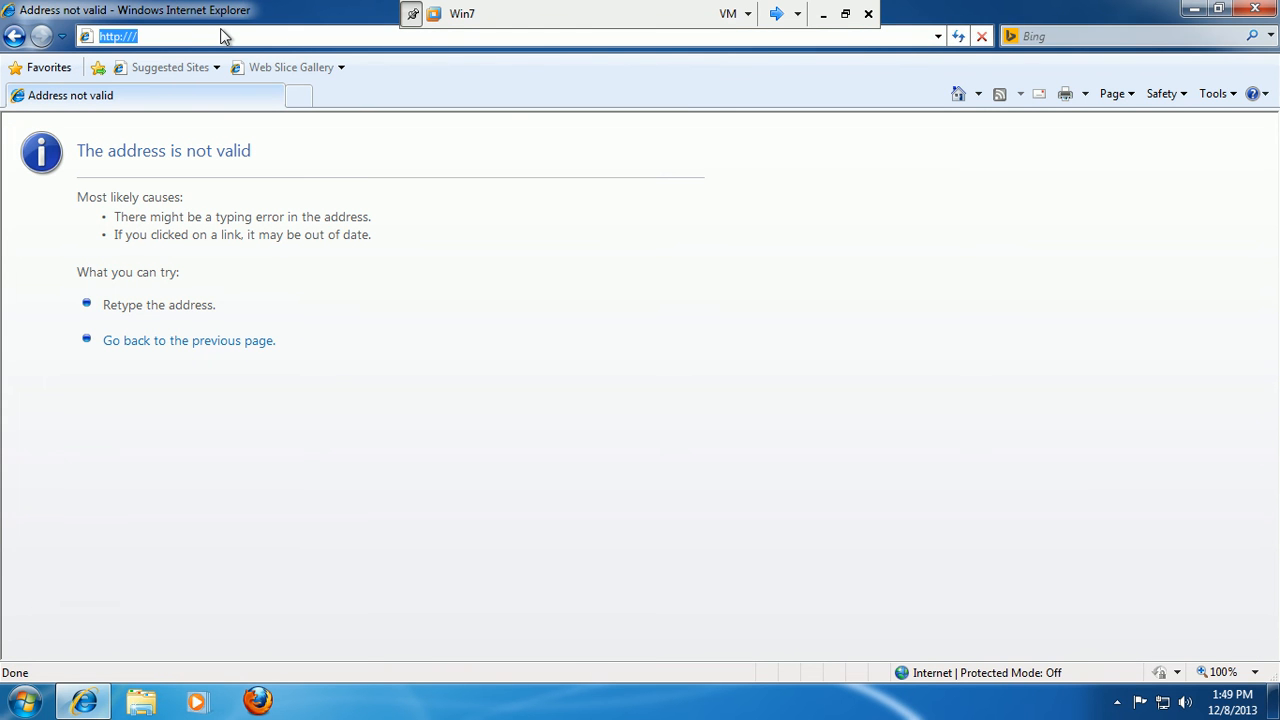
{"action": "type", "text": "gmai"}
{"action": "key", "text": "Down"}
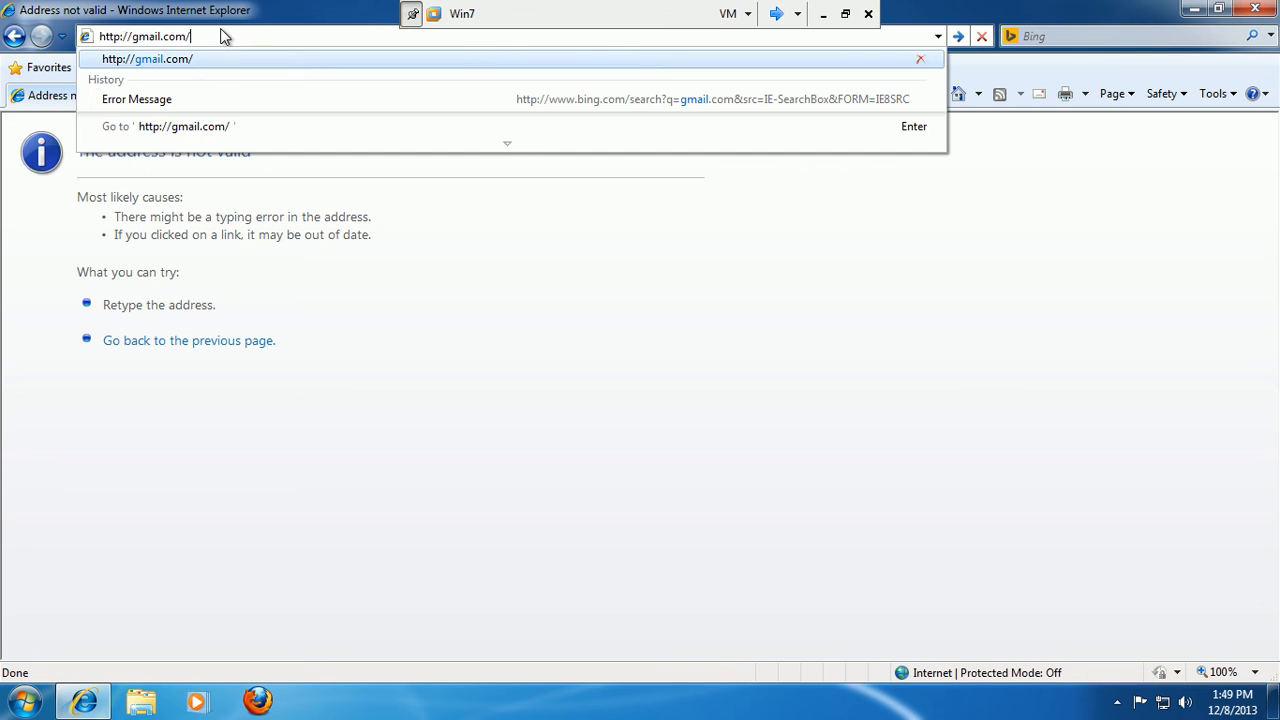
{"action": "key", "text": "Return"}
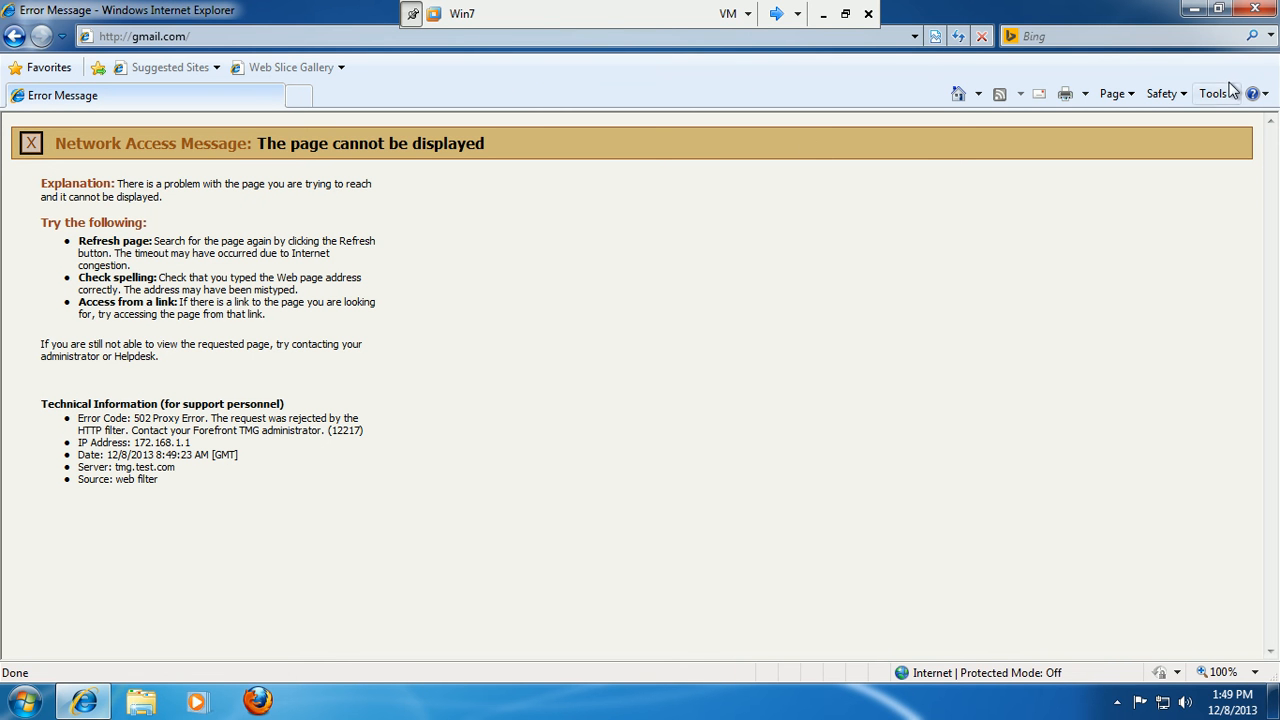
Close Internet Explorer, then open Firefox and make it the default browser.
{"action": "left_click", "coordinate": [1255, 9]}
{"action": "left_click", "coordinate": [258, 701]}
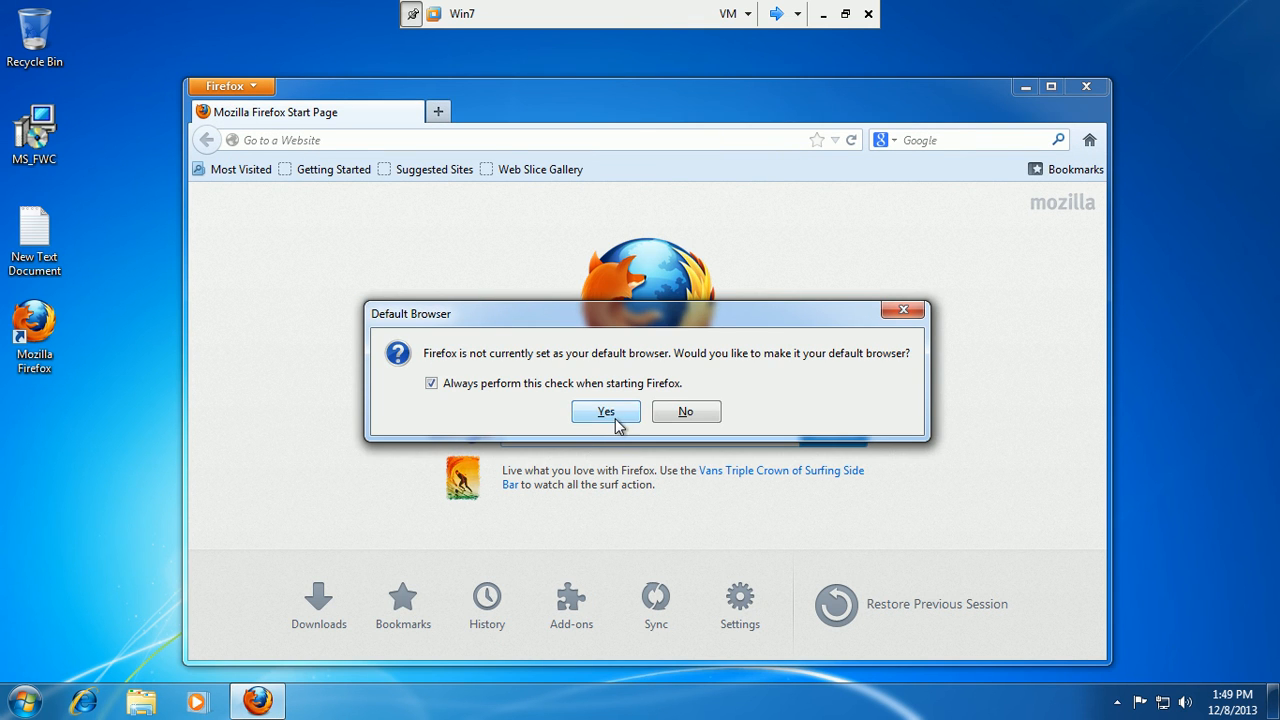
{"action": "left_click", "coordinate": [606, 412]}
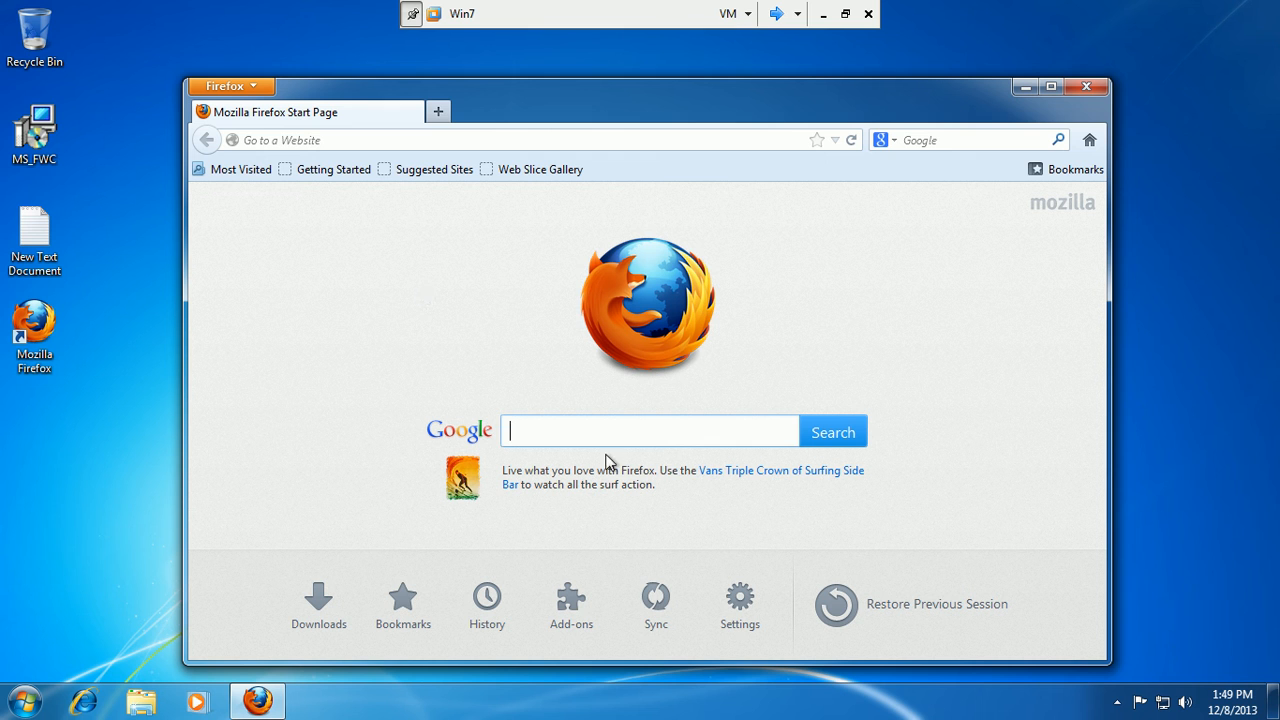
Search Google for yahoo.com from the Firefox start page and retry loading the results page.
{"action": "left_click", "coordinate": [635, 430]}
{"action": "left_click", "coordinate": [635, 430]}
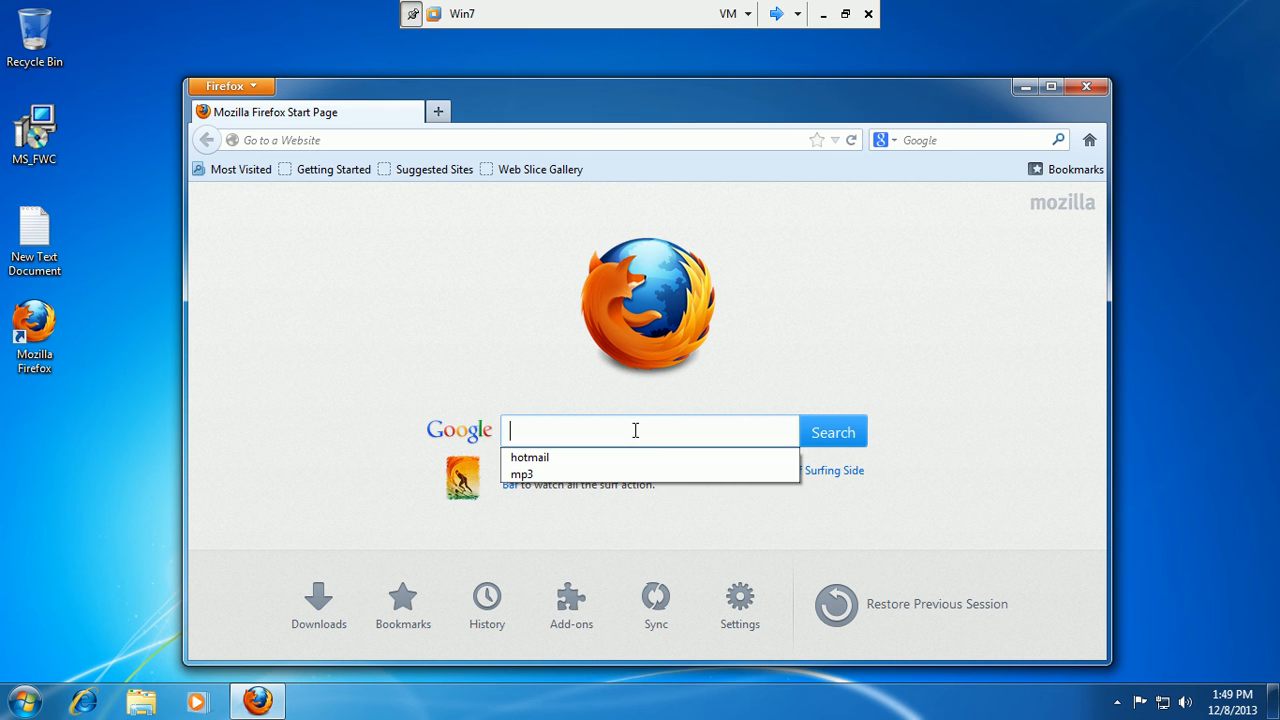
{"action": "type", "text": "yahoo.com"}
{"action": "key", "text": "Return"}
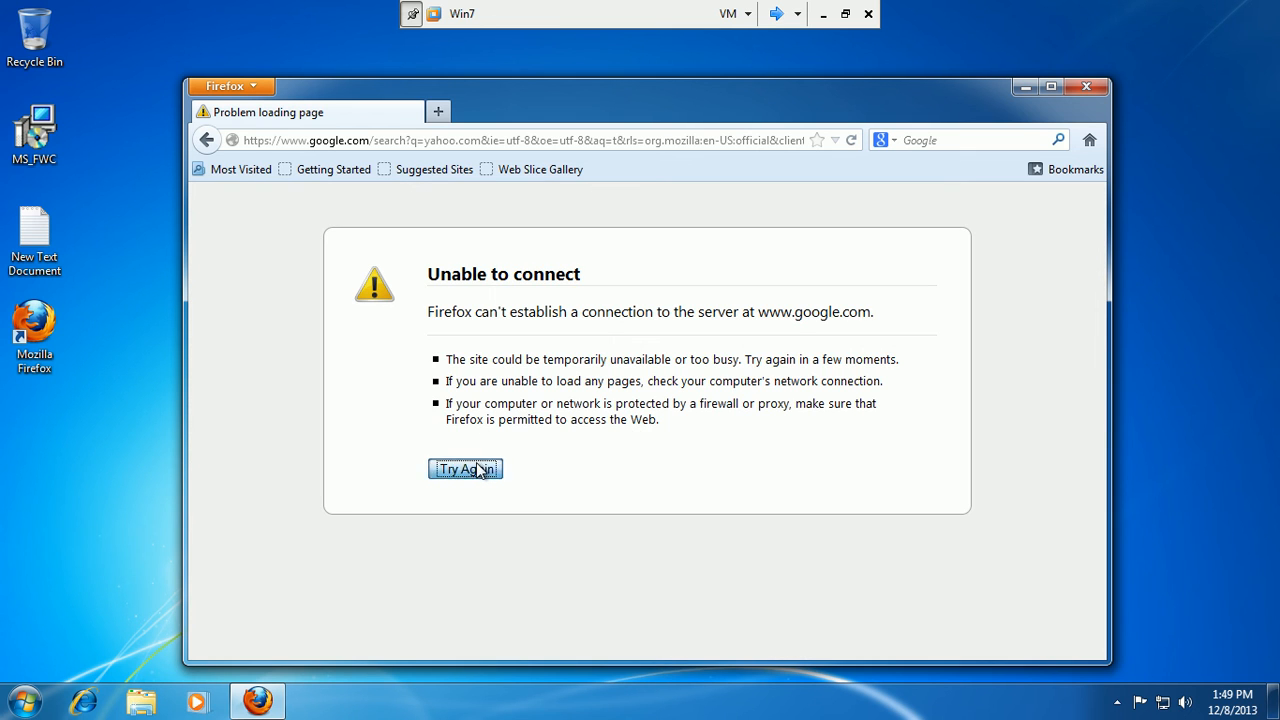
{"action": "left_click", "coordinate": [479, 470]}
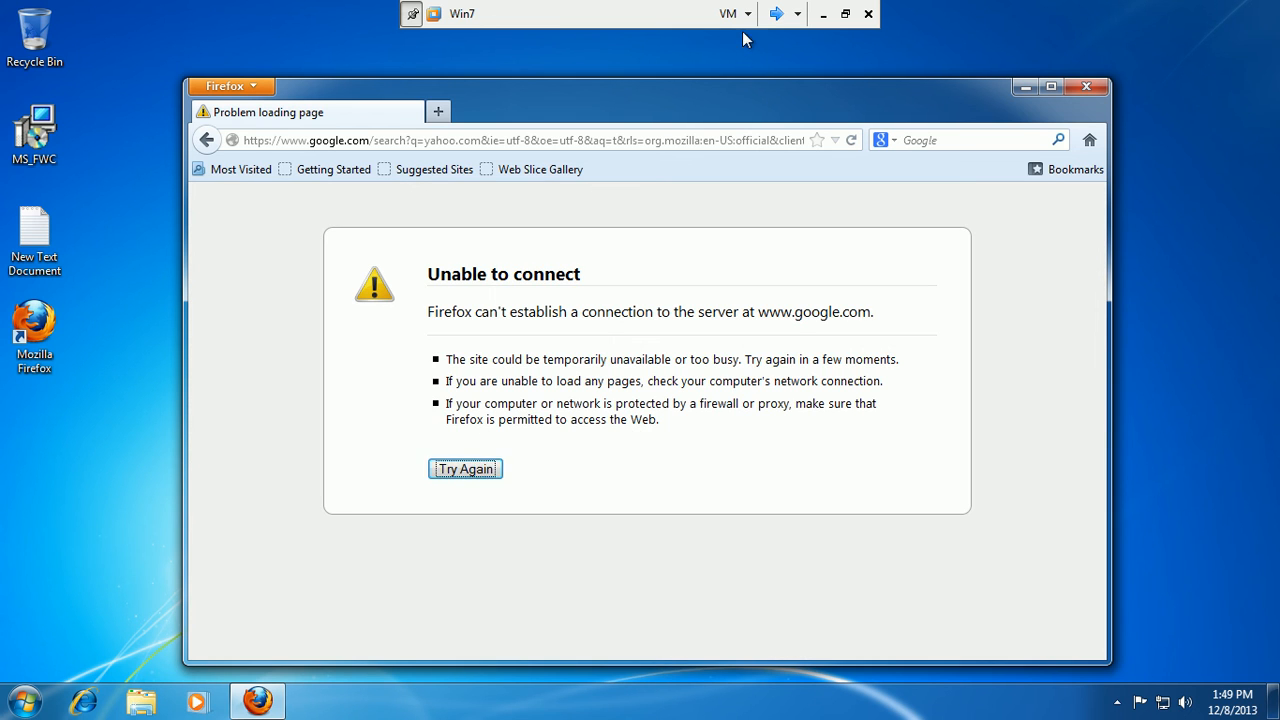
Switch to the TMG Server, stop the live log query, and collapse the details and task panes.
{"action": "left_click", "coordinate": [778, 14]}
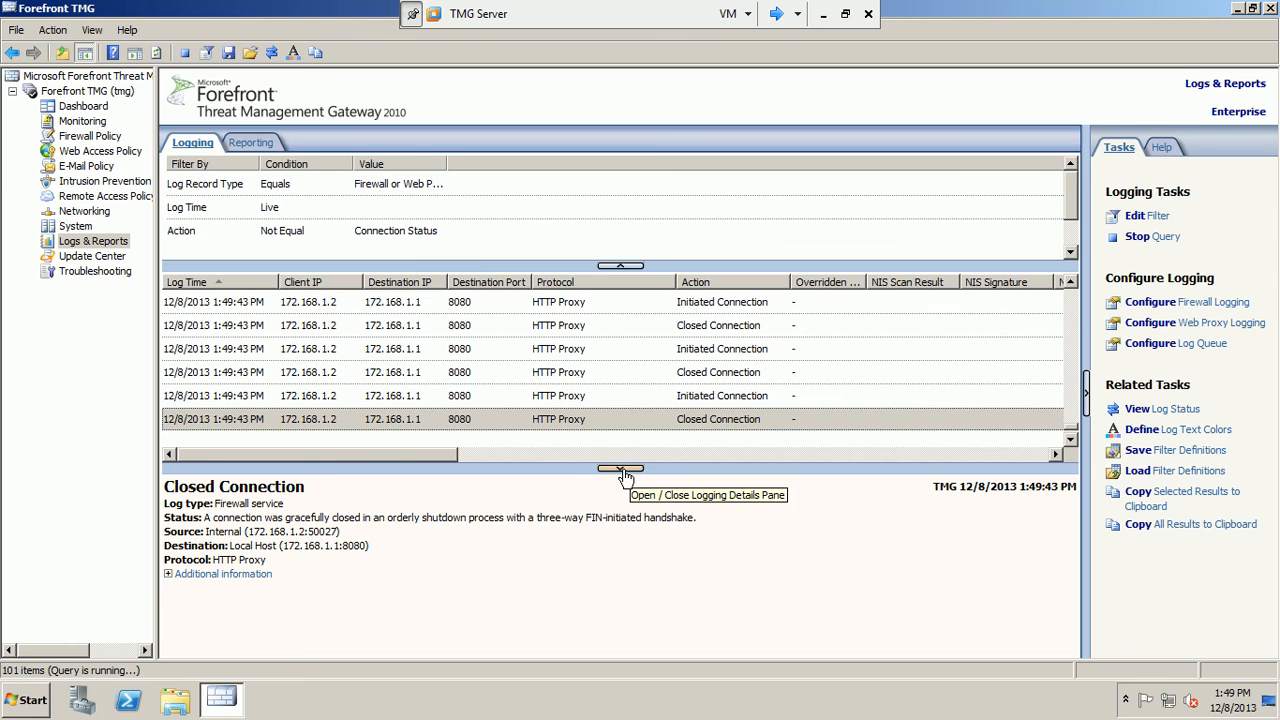
{"action": "left_click", "coordinate": [621, 468]}
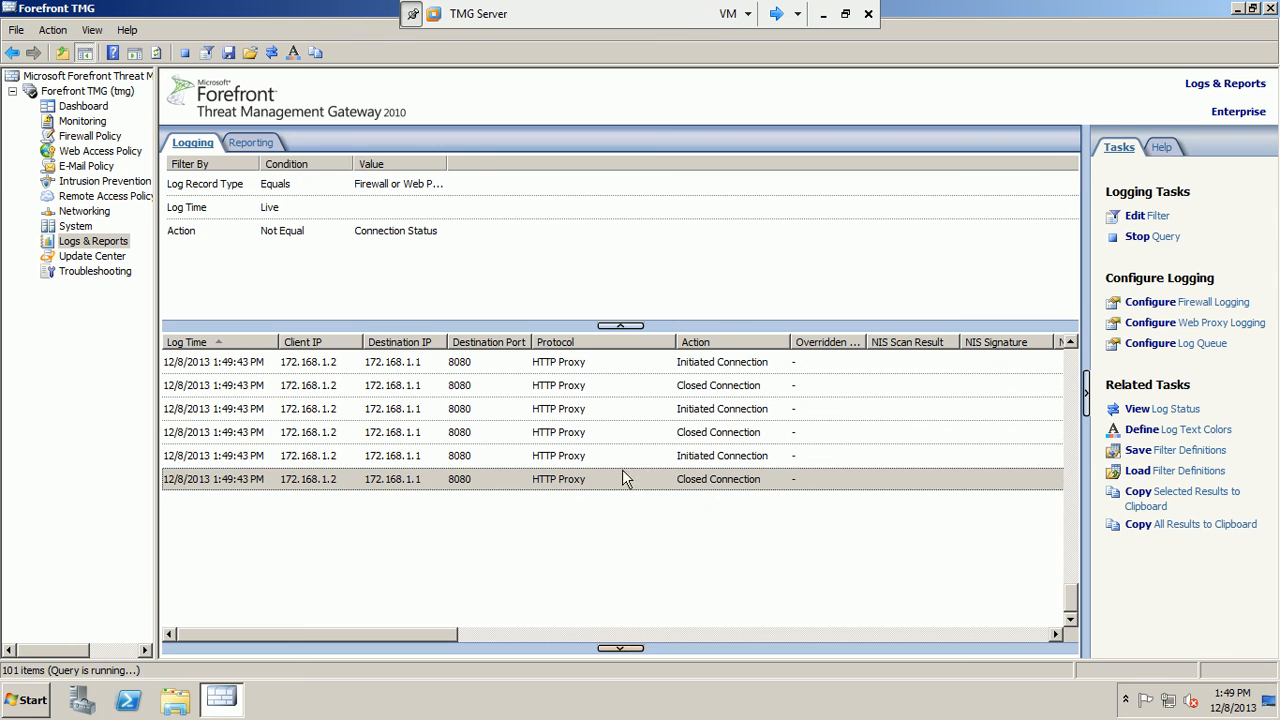
{"action": "left_click", "coordinate": [1160, 237]}
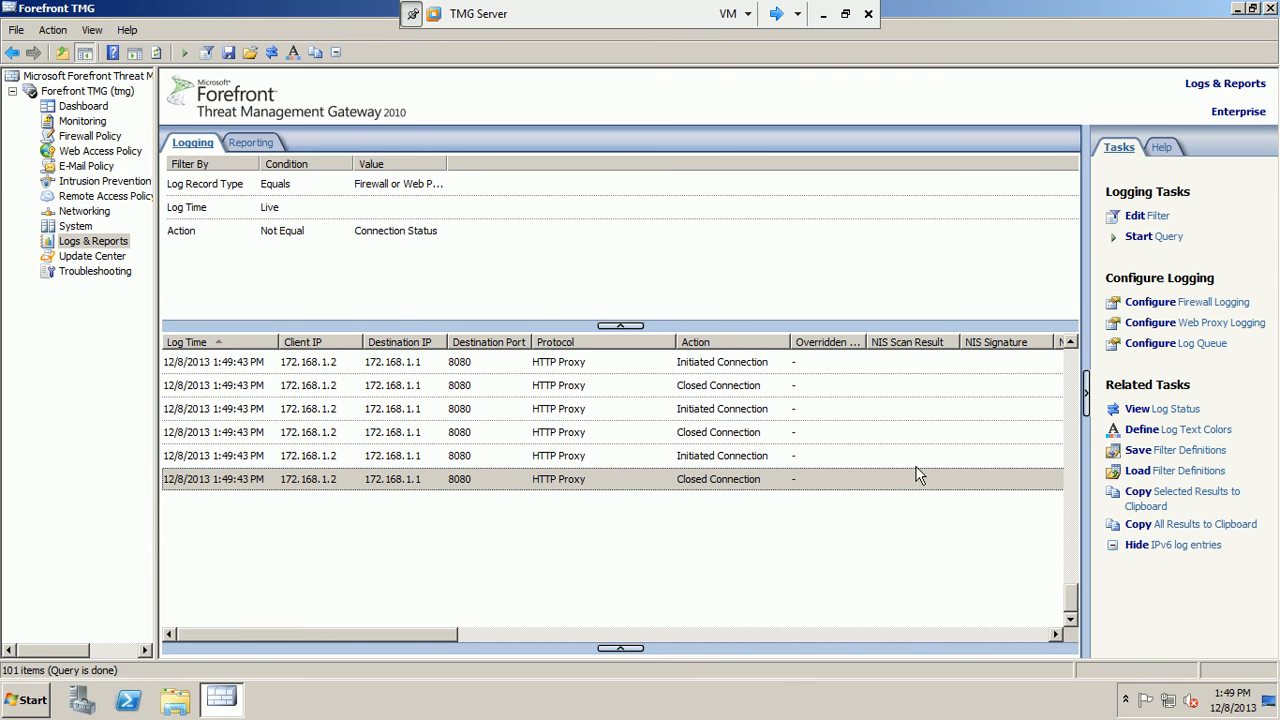
{"action": "left_click", "coordinate": [1086, 390]}
Examine the denied SSL-tunnel and http log entries, including their NIS scan result and HTTP status code columns.
{"action": "left_click", "coordinate": [1263, 577]}
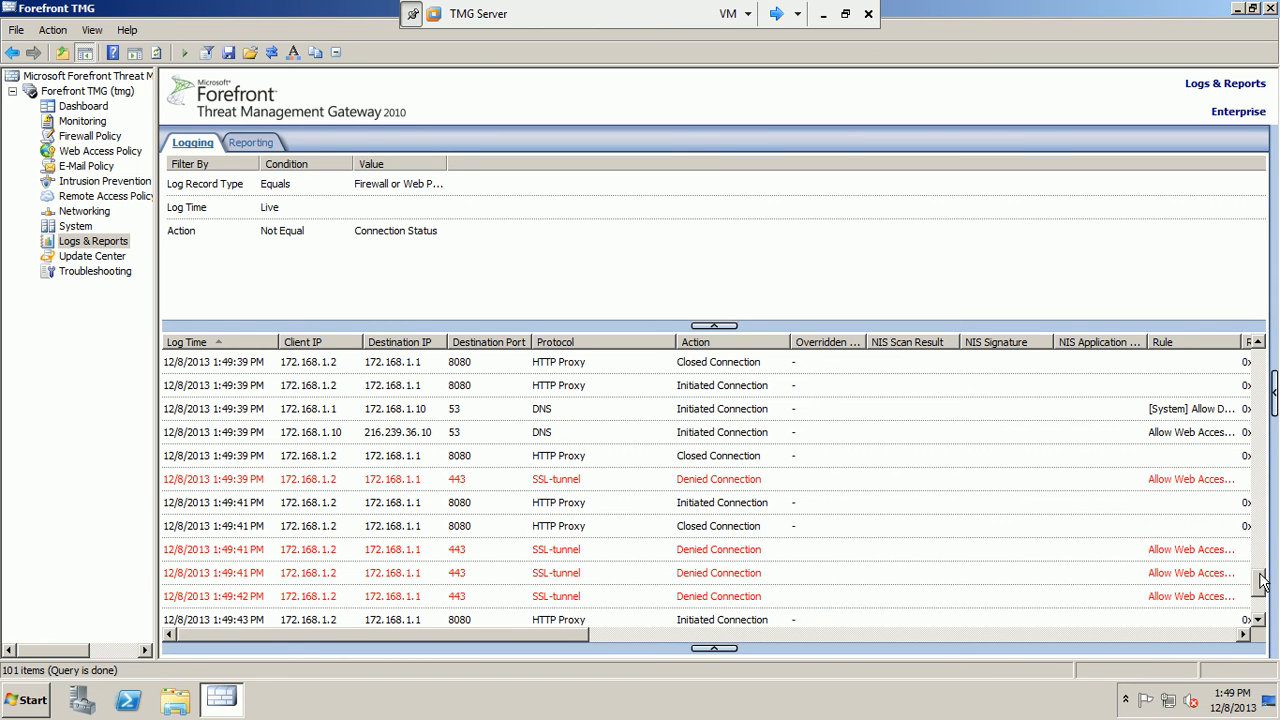
{"action": "left_click_drag", "start_coordinate": [1261, 574], "coordinate": [1261, 576]}
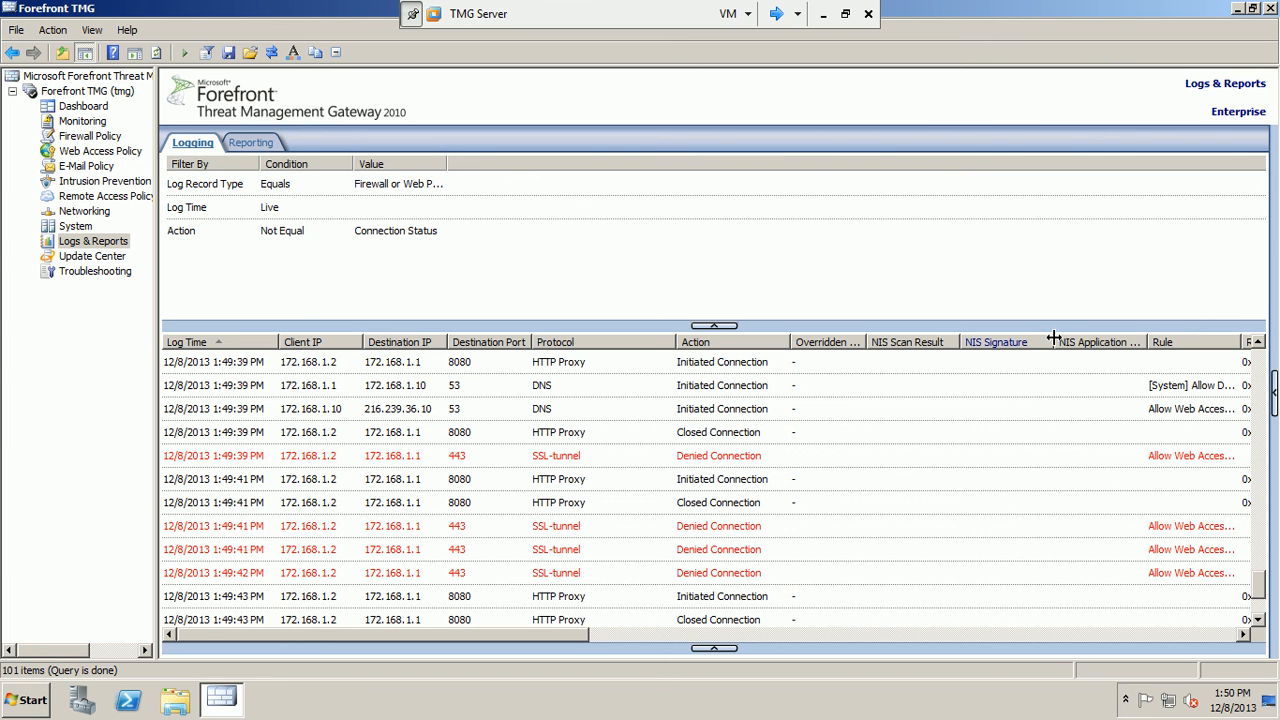
{"action": "left_click_drag", "start_coordinate": [543, 636], "coordinate": [667, 638]}
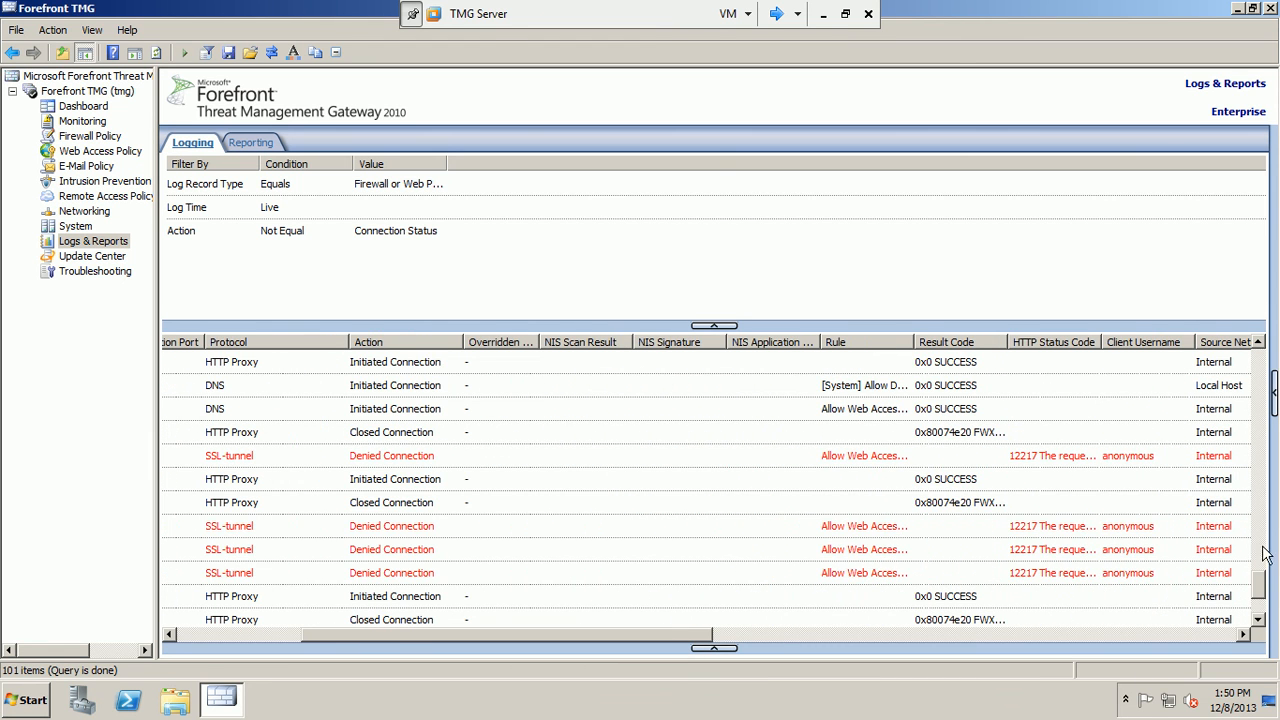
{"action": "left_click_drag", "start_coordinate": [1265, 587], "coordinate": [1263, 340]}
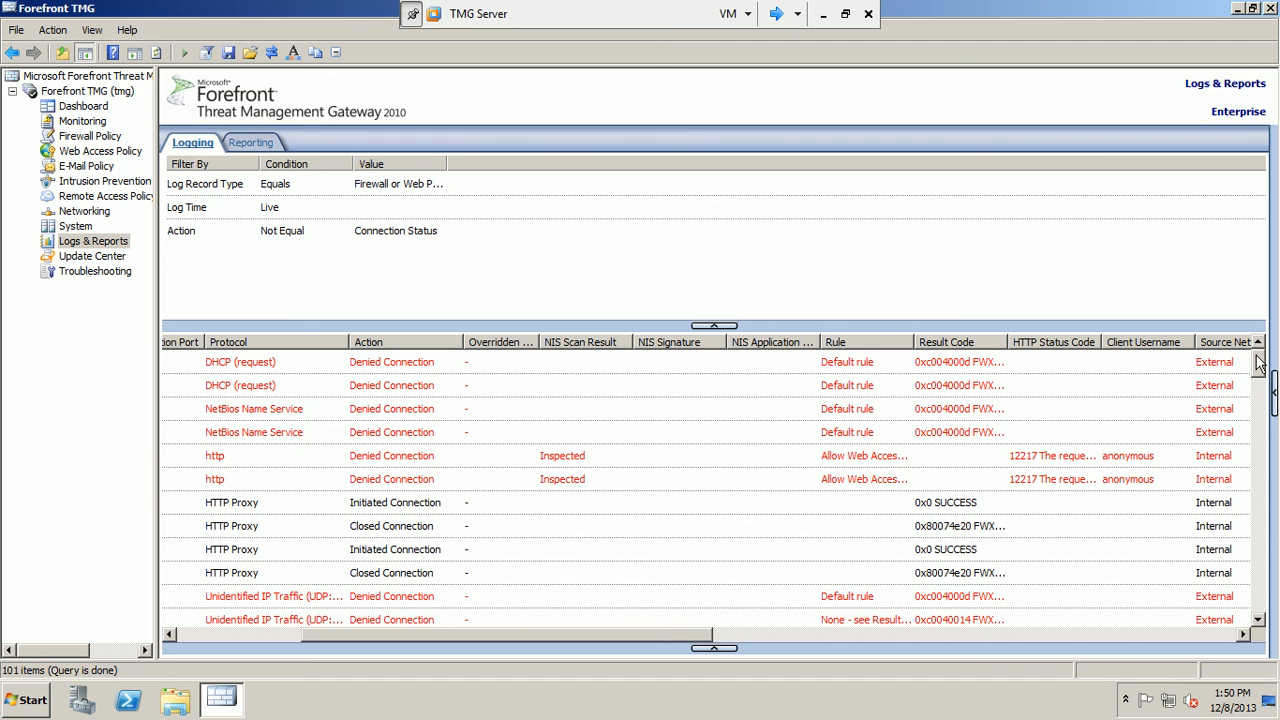
{"action": "left_click_drag", "start_coordinate": [1259, 370], "coordinate": [1259, 380]}
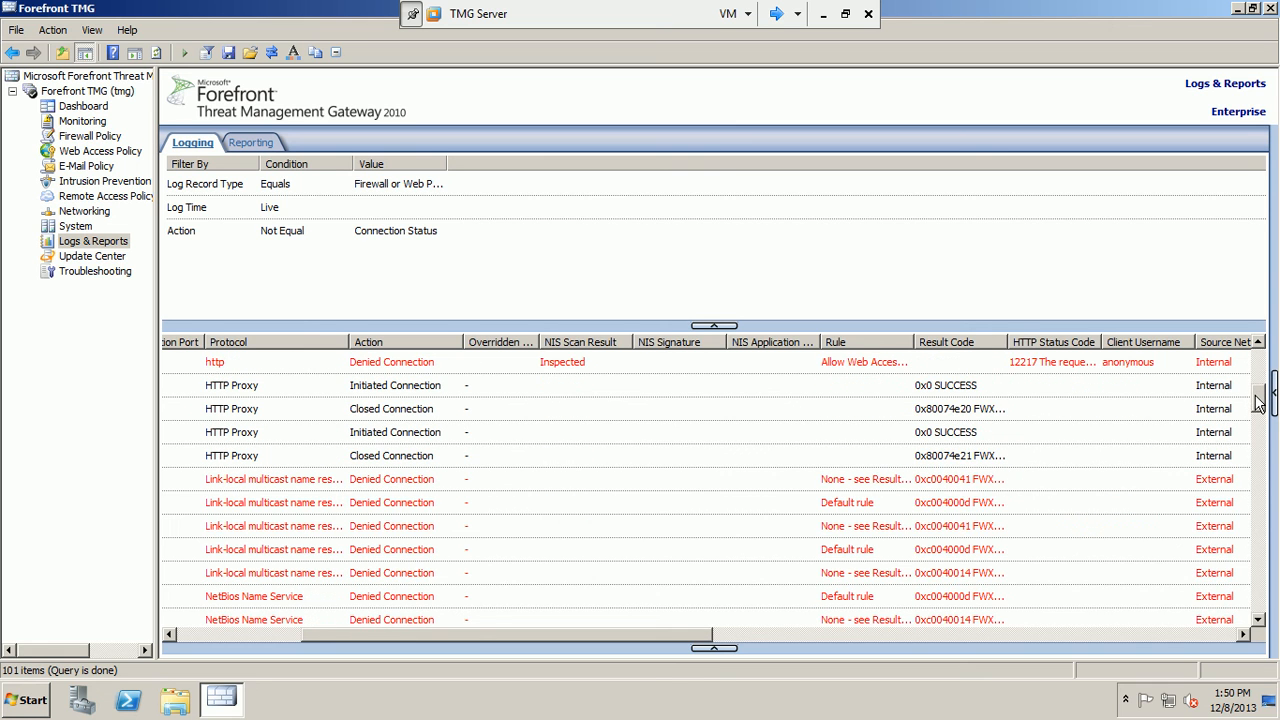
Widen the Rule column to show full rule names, review the denied http entries, and select one without a NIS scan result.
{"action": "left_click_drag", "start_coordinate": [913, 340], "coordinate": [1006, 340]}
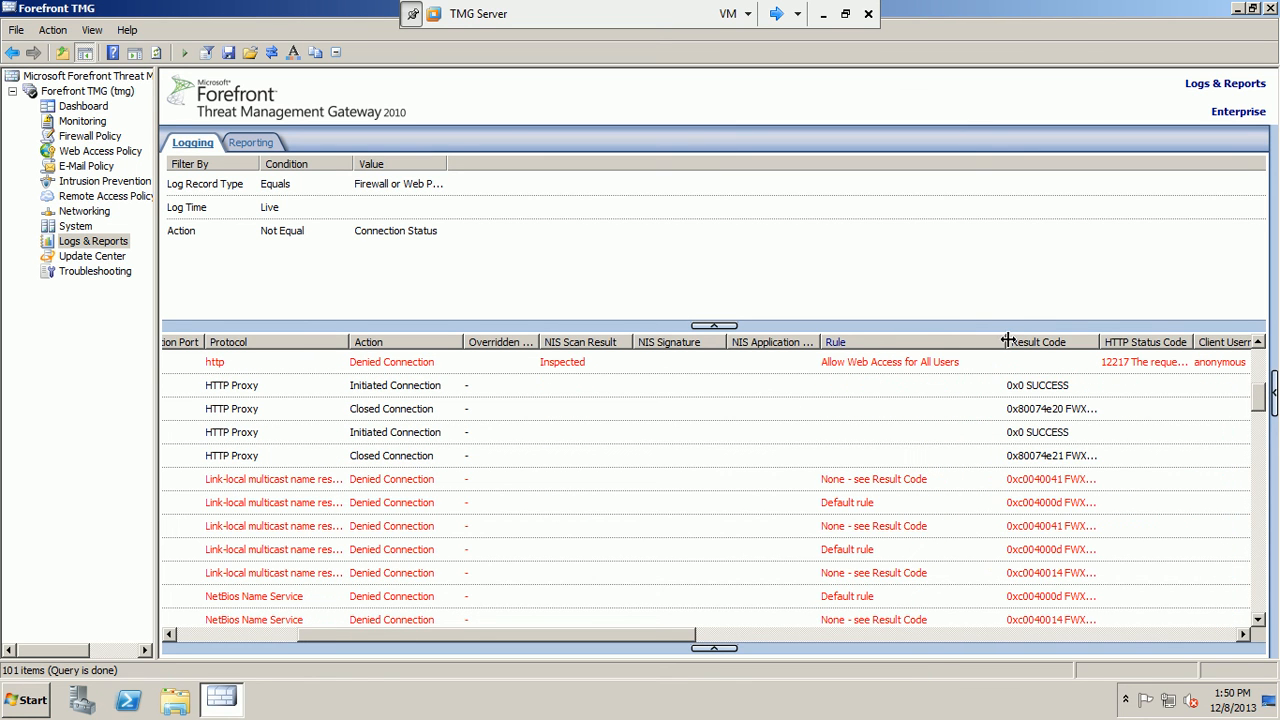
{"action": "left_click_drag", "start_coordinate": [1262, 403], "coordinate": [1272, 486]}
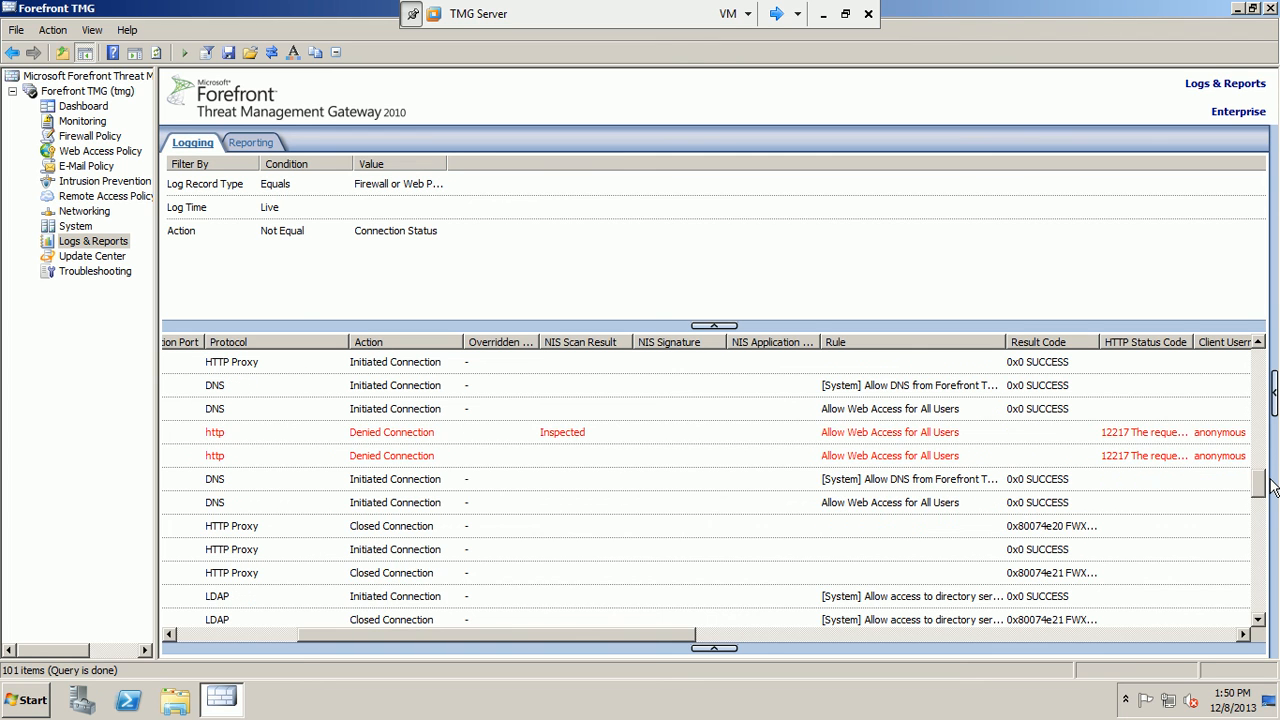
{"action": "left_click_drag", "start_coordinate": [1272, 486], "coordinate": [1272, 490]}
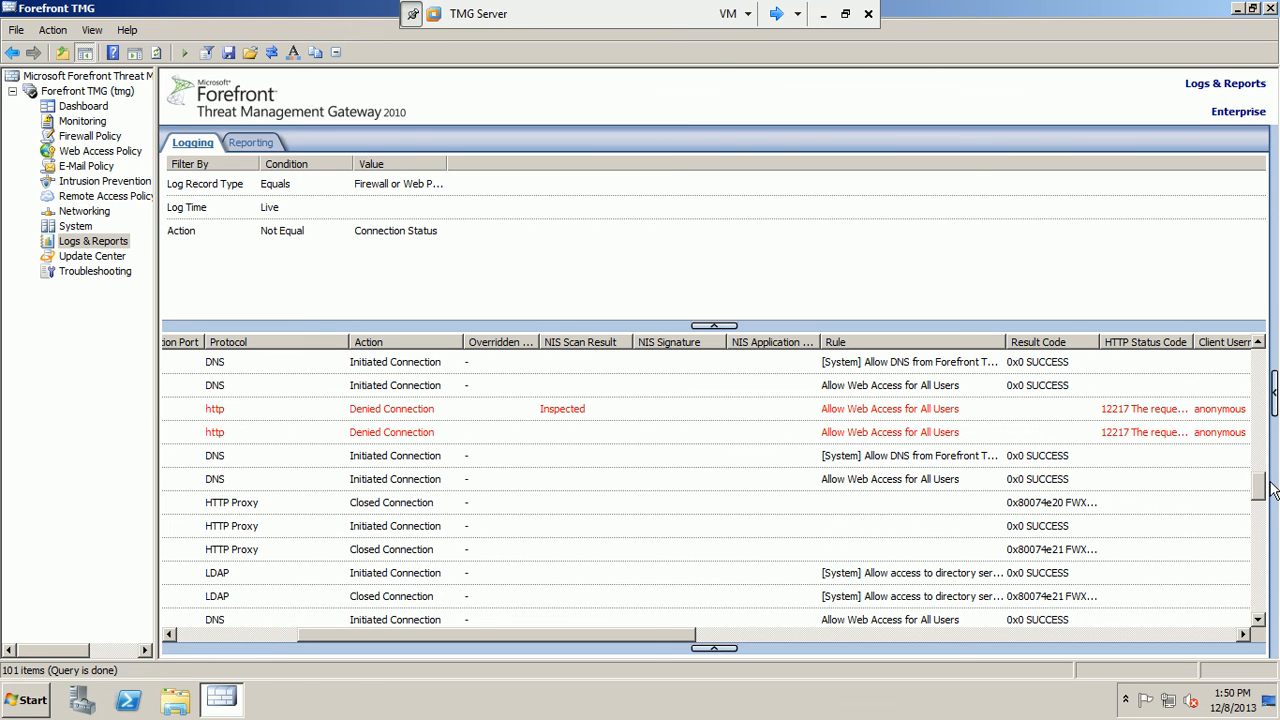
{"action": "left_click_drag", "start_coordinate": [1272, 490], "coordinate": [1272, 512]}
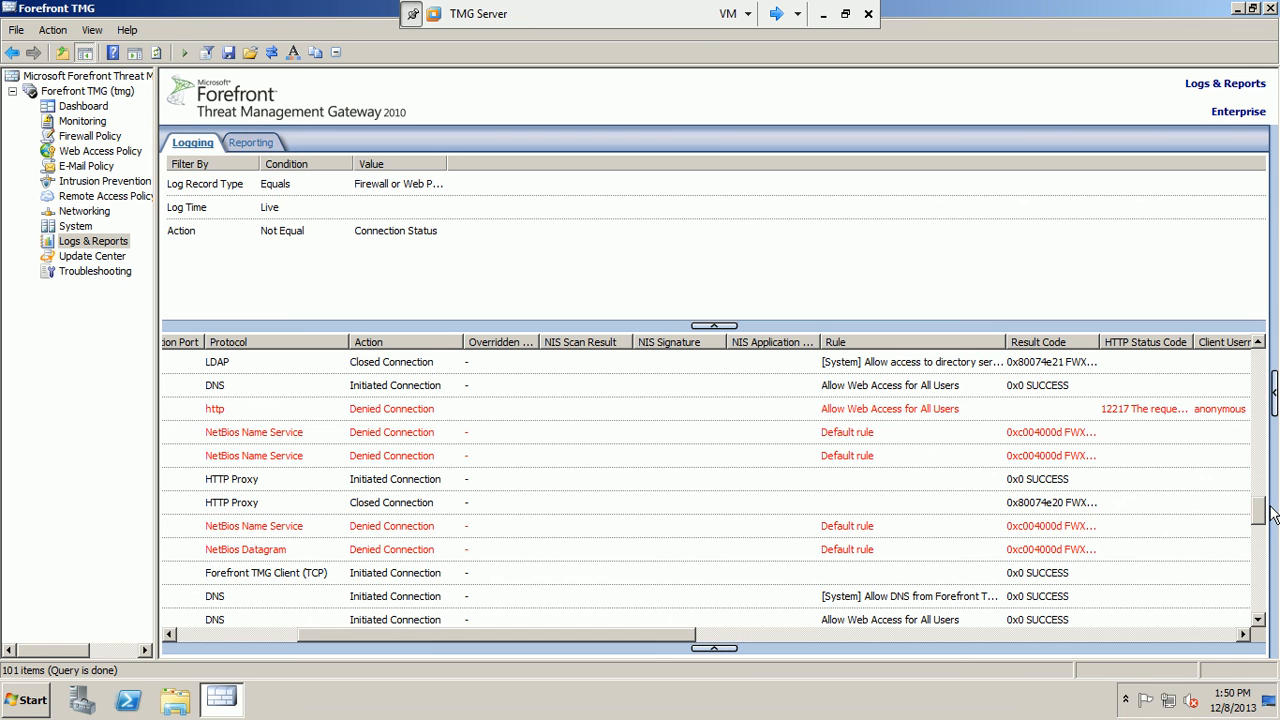
{"action": "left_click", "coordinate": [919, 414]}
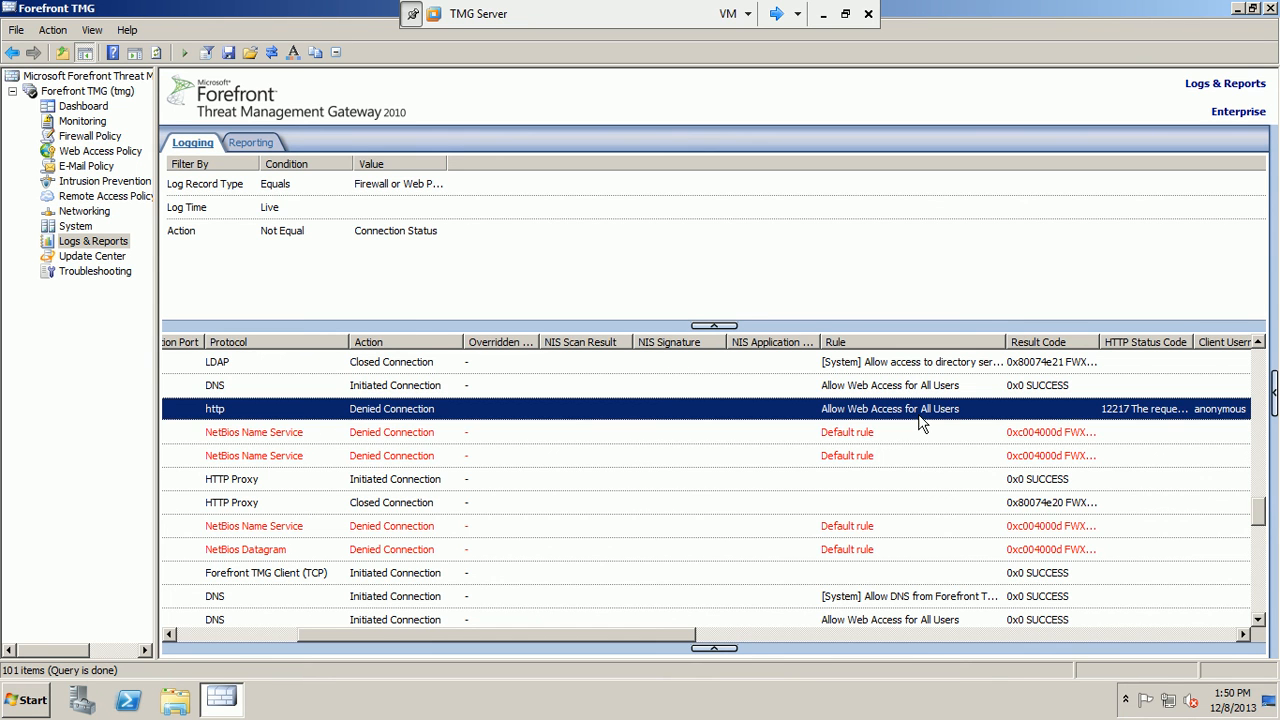
{"action": "right_click", "coordinate": [921, 424]}
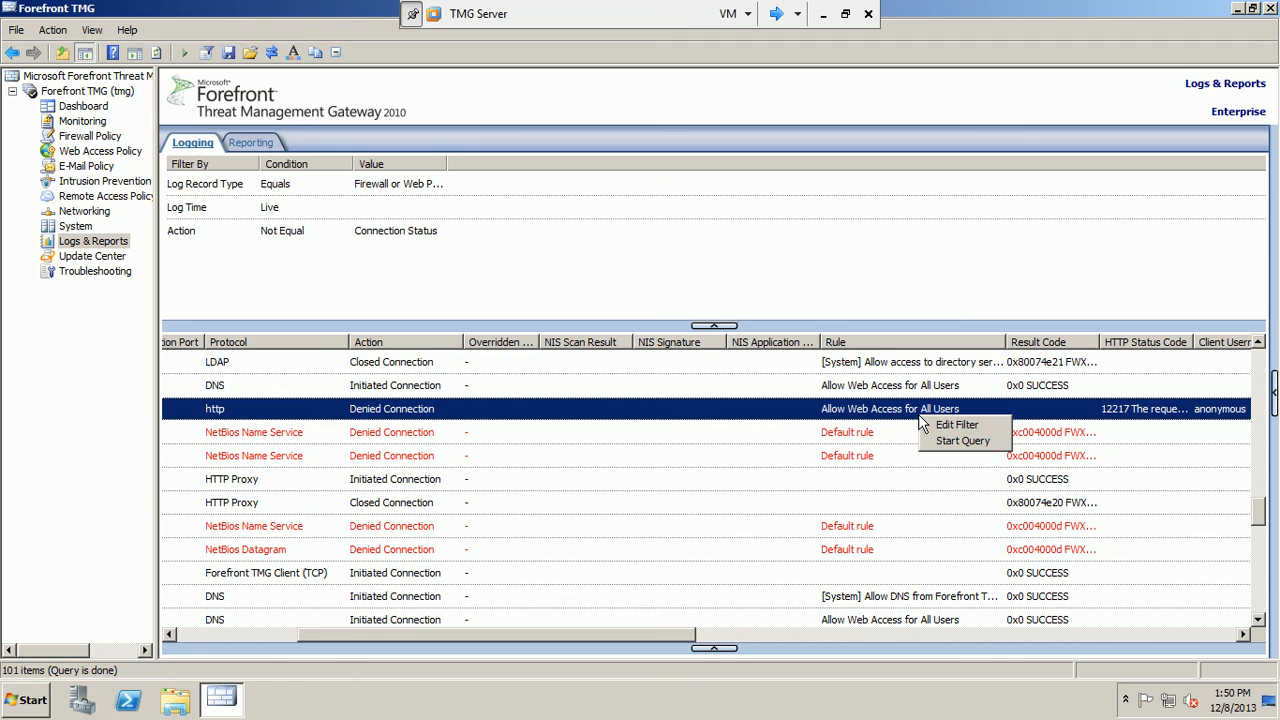
{"action": "left_click", "coordinate": [941, 425]}
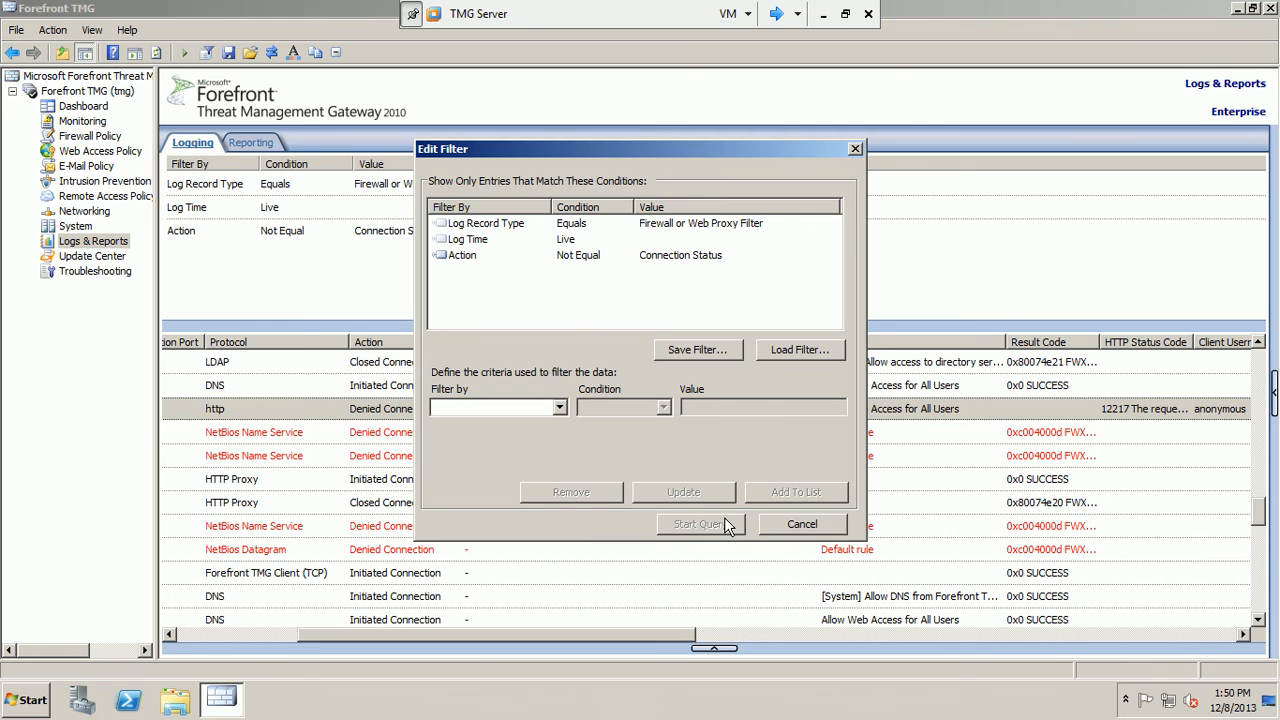
{"action": "left_click", "coordinate": [775, 524]}
{"action": "left_click", "coordinate": [867, 417]}
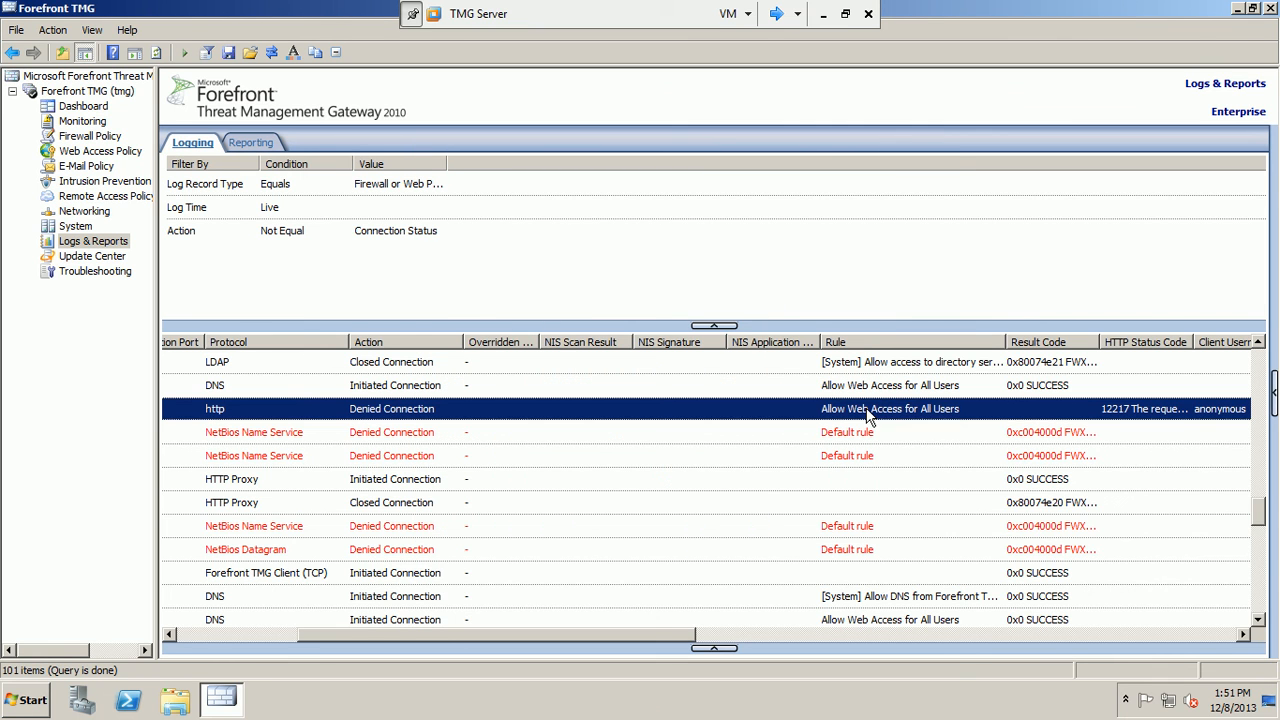
{"action": "right_click", "coordinate": [867, 417]}
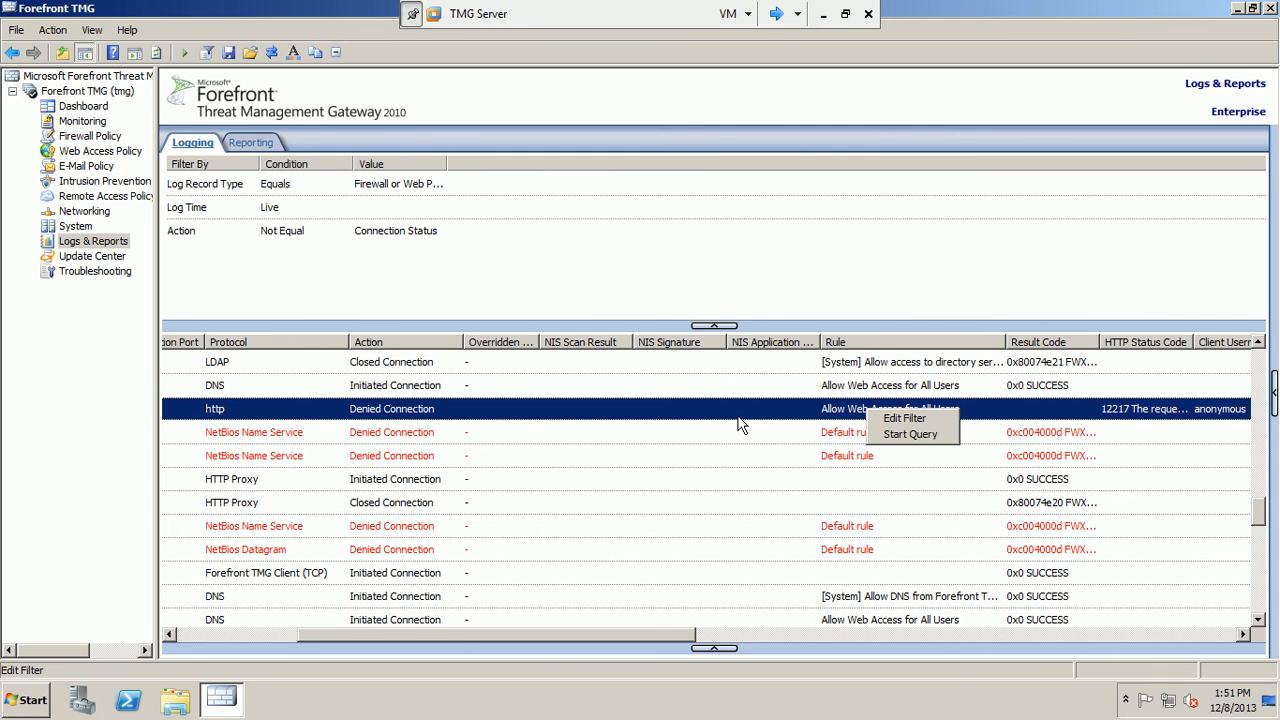
{"action": "left_click", "coordinate": [272, 273]}
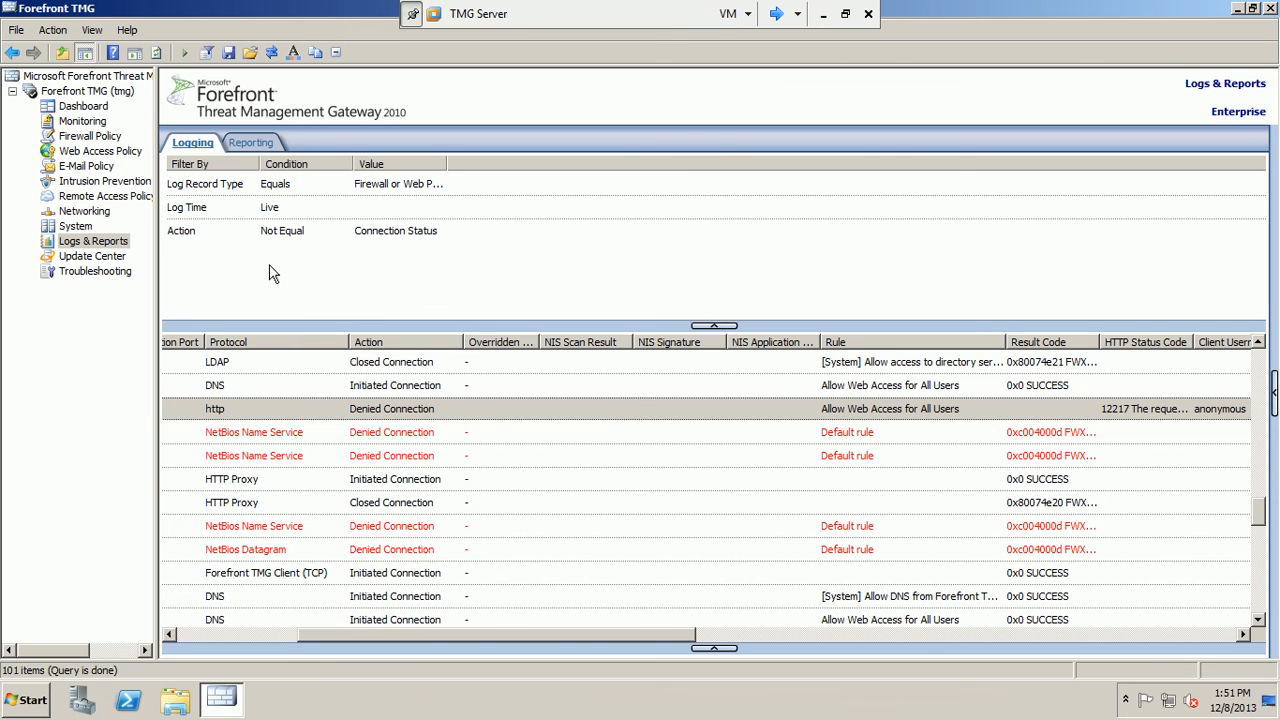
{"action": "left_click", "coordinate": [250, 143]}
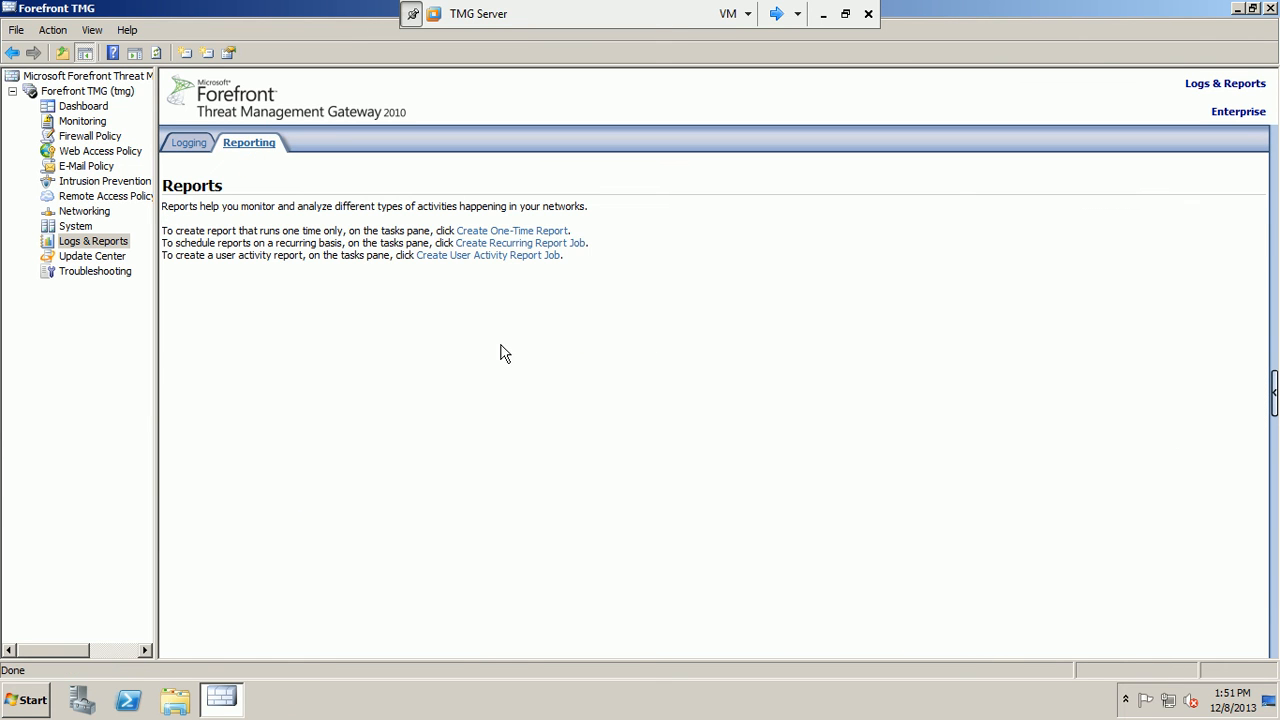
{"action": "left_click", "coordinate": [190, 143]}
Widen the console tree, show the Web Access Policy rules, and fit the To column to its full entries.
{"action": "left_click_drag", "start_coordinate": [158, 254], "coordinate": [348, 259]}
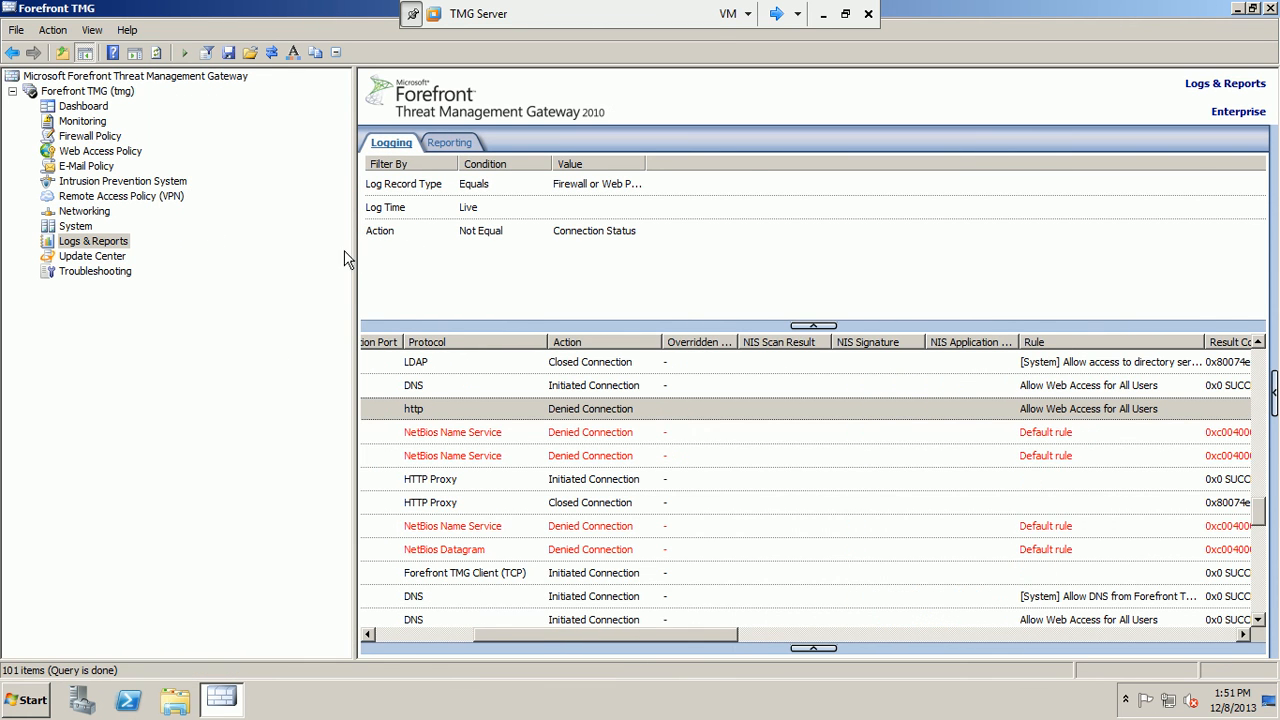
{"action": "left_click", "coordinate": [94, 153]}
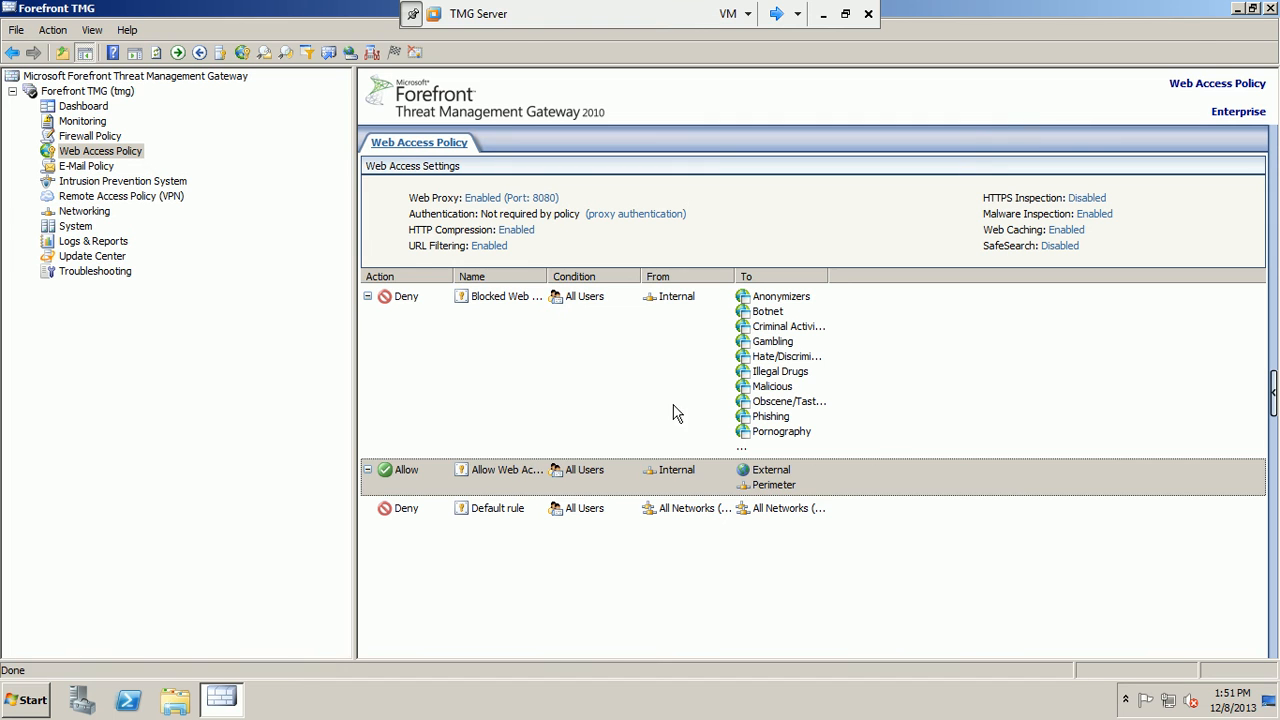
{"action": "left_click", "coordinate": [843, 477]}
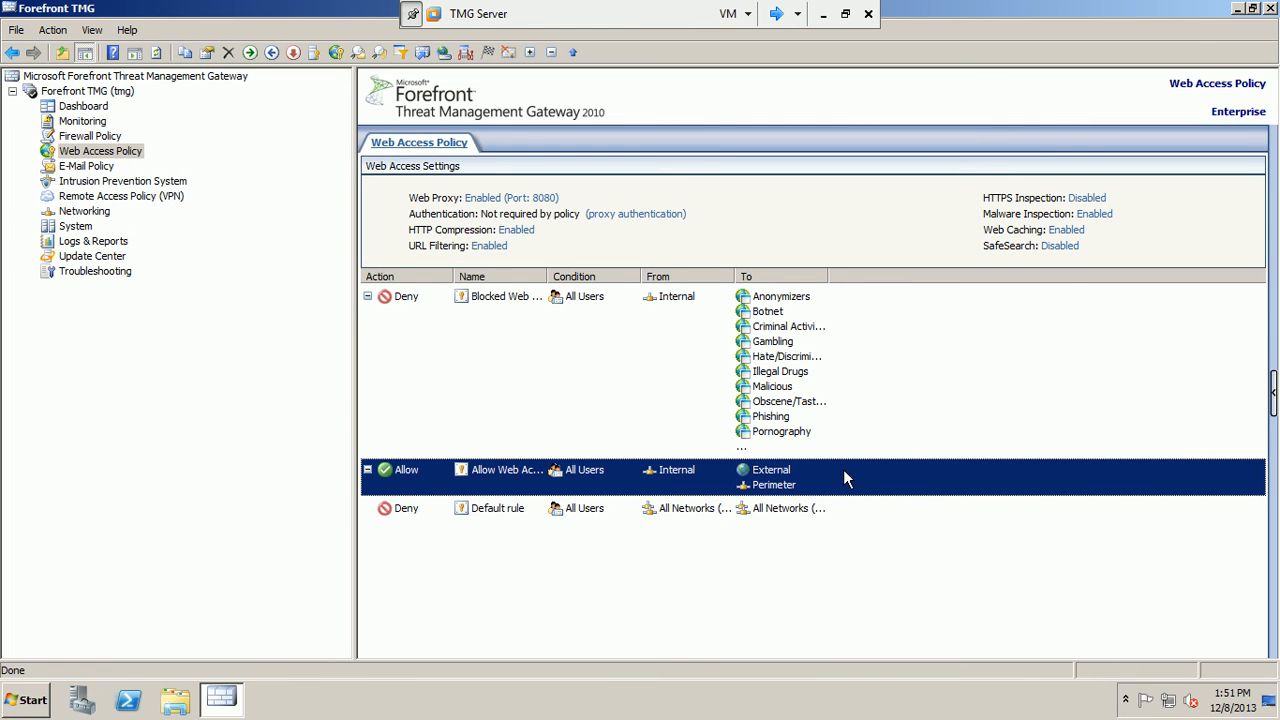
{"action": "double_click", "coordinate": [832, 281]}
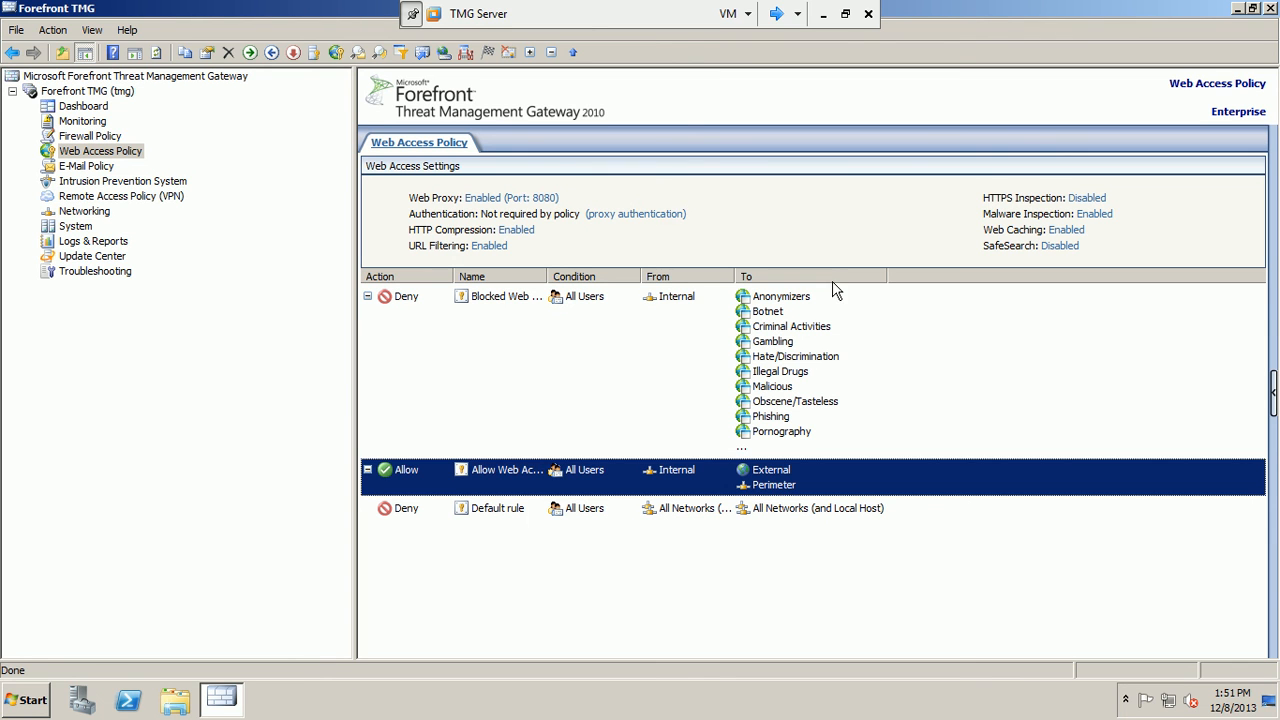
Turn off inspection of content downloaded from Web servers to clients for the Allow Web Access for All Users rule.
{"action": "right_click", "coordinate": [818, 482]}
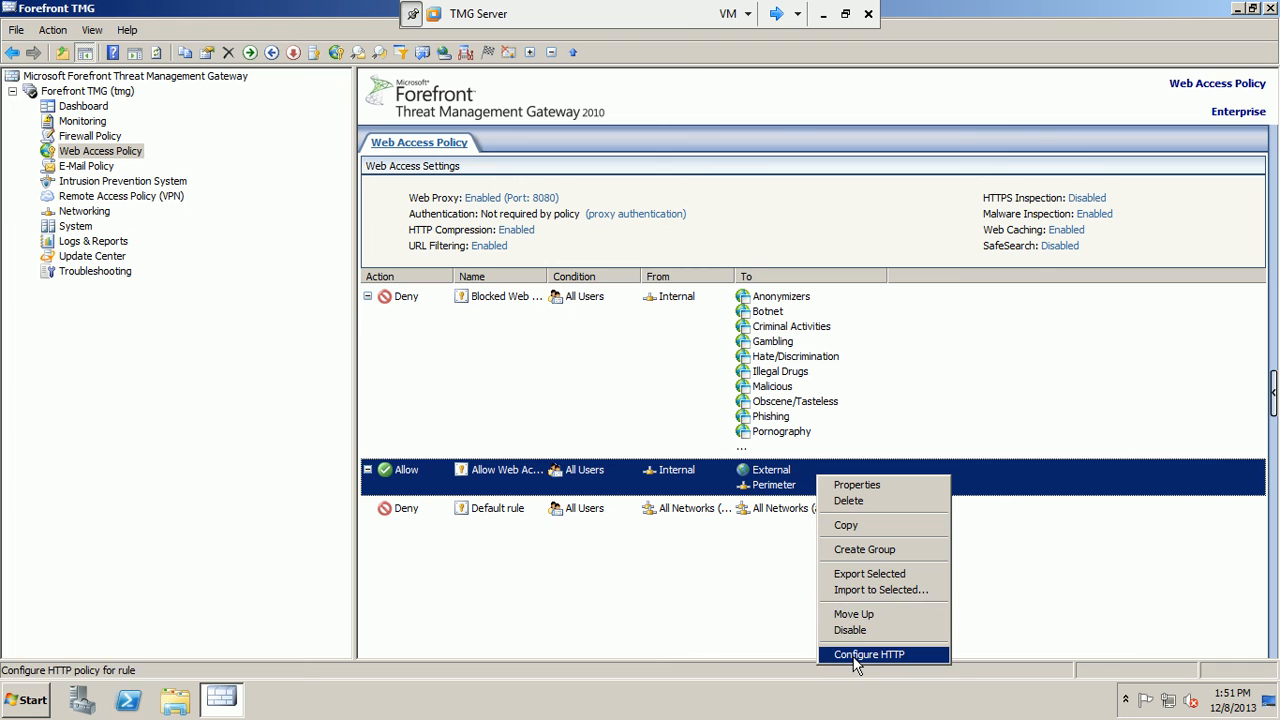
{"action": "left_click", "coordinate": [857, 484]}
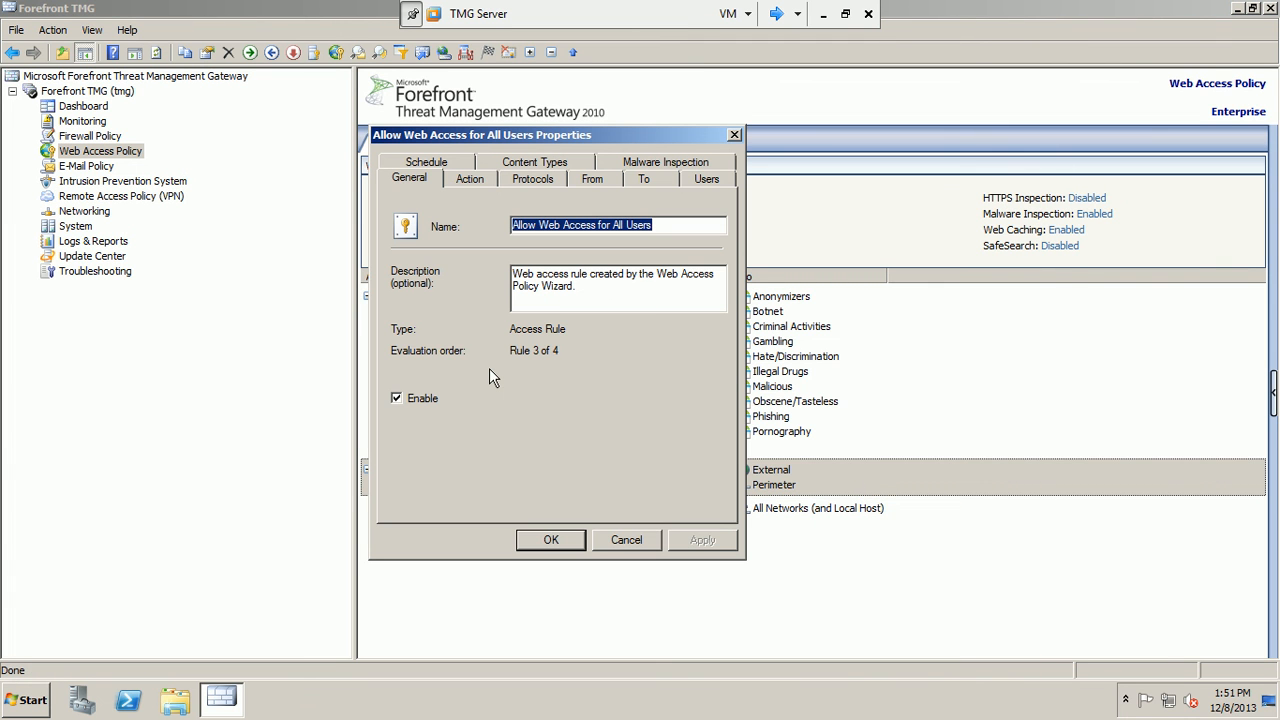
{"action": "left_click", "coordinate": [647, 165]}
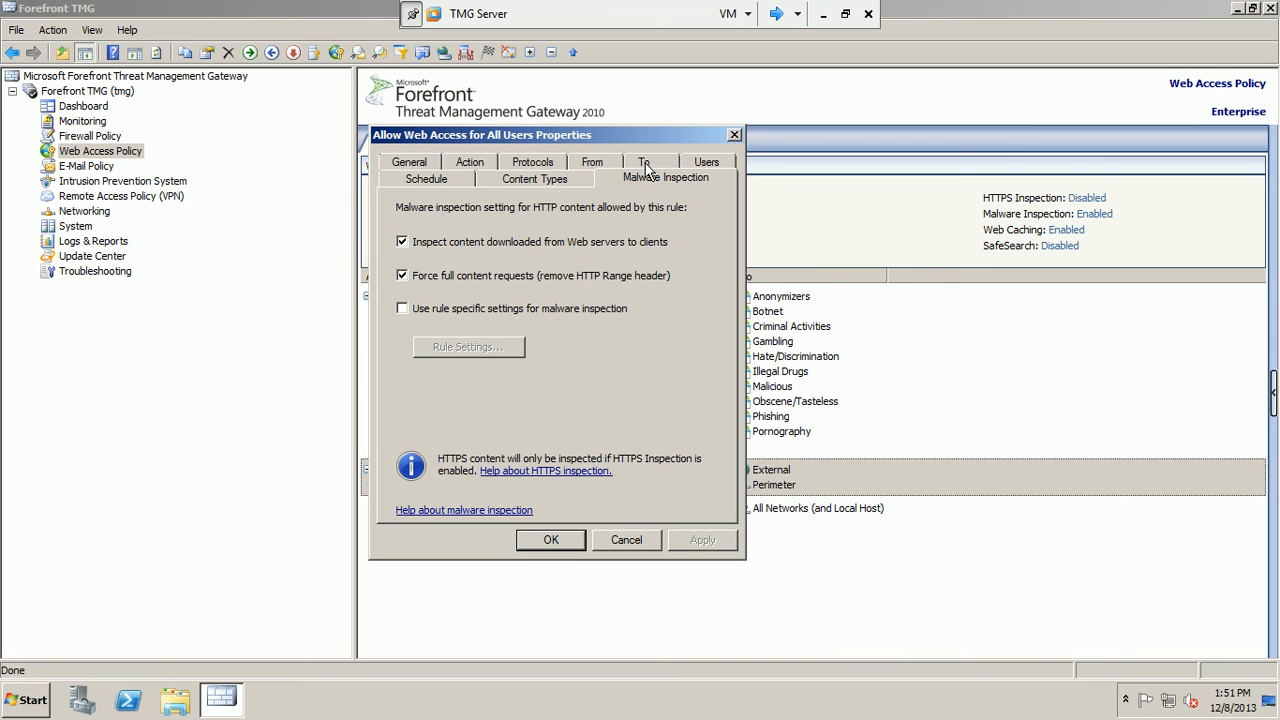
{"action": "left_click", "coordinate": [457, 245]}
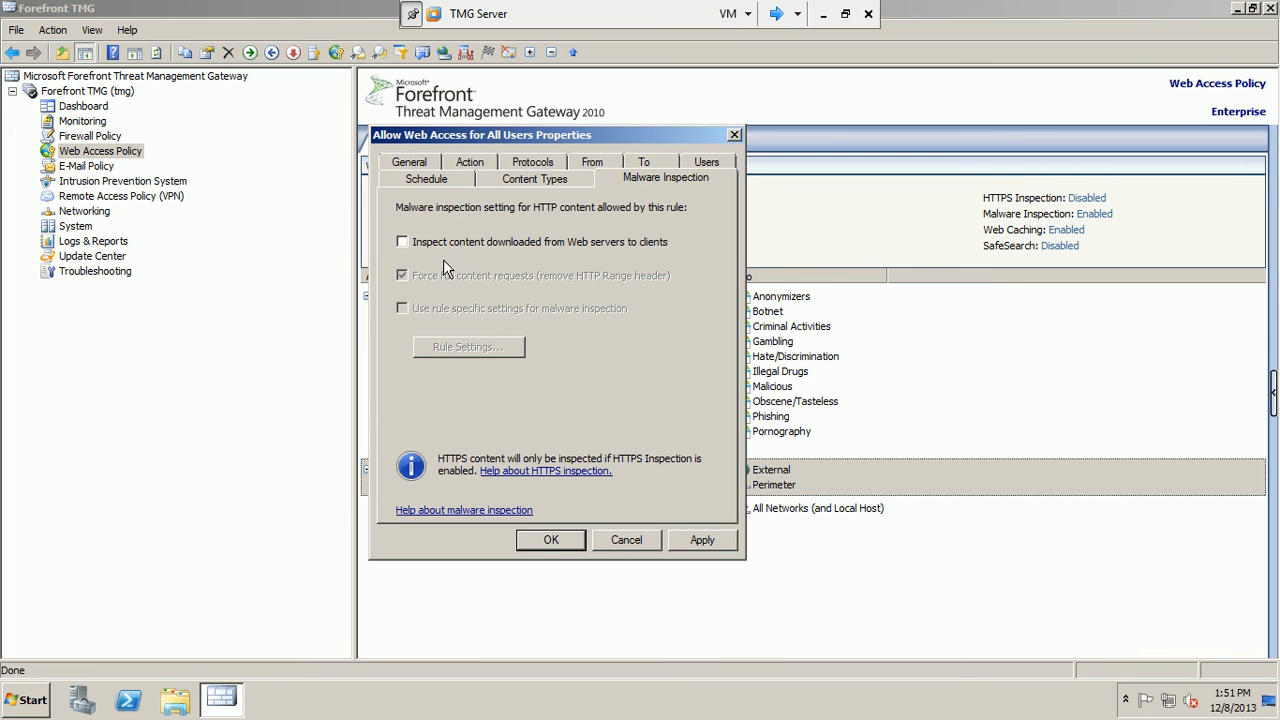
{"action": "left_click", "coordinate": [697, 541]}
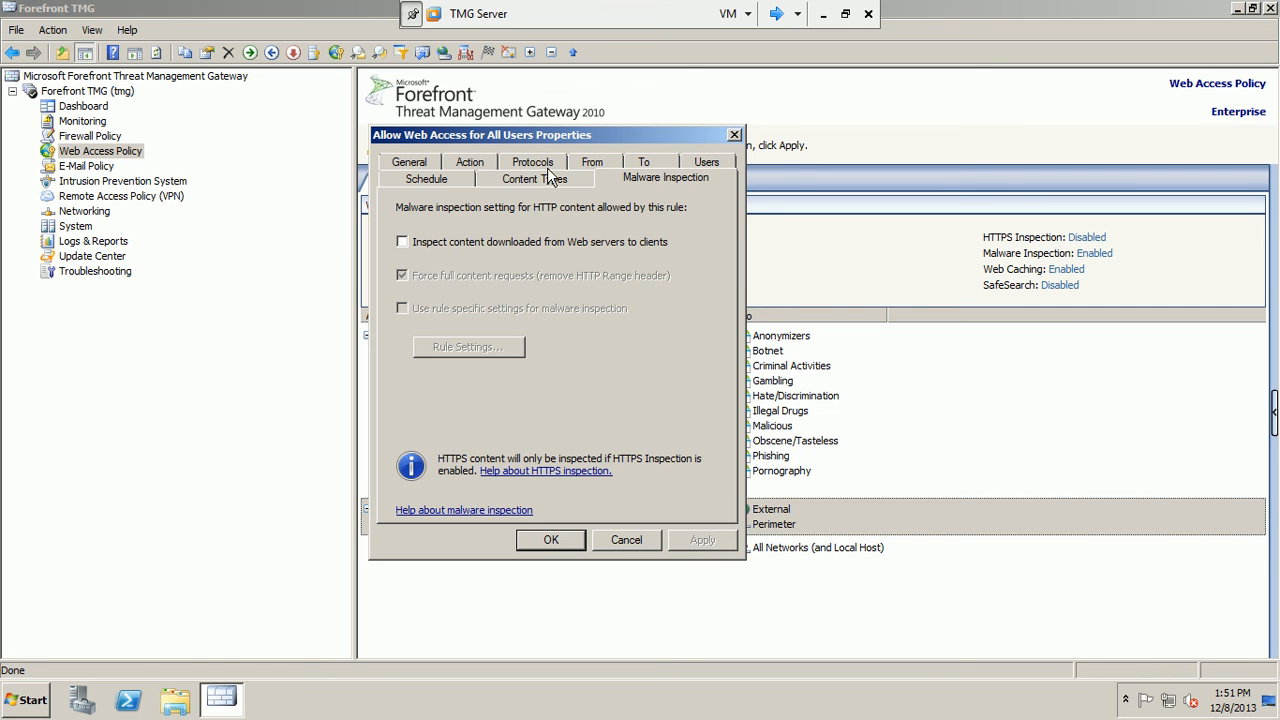
{"action": "left_click", "coordinate": [538, 539]}
Apply the pending configuration changes without a change description.
{"action": "left_click", "coordinate": [430, 145]}
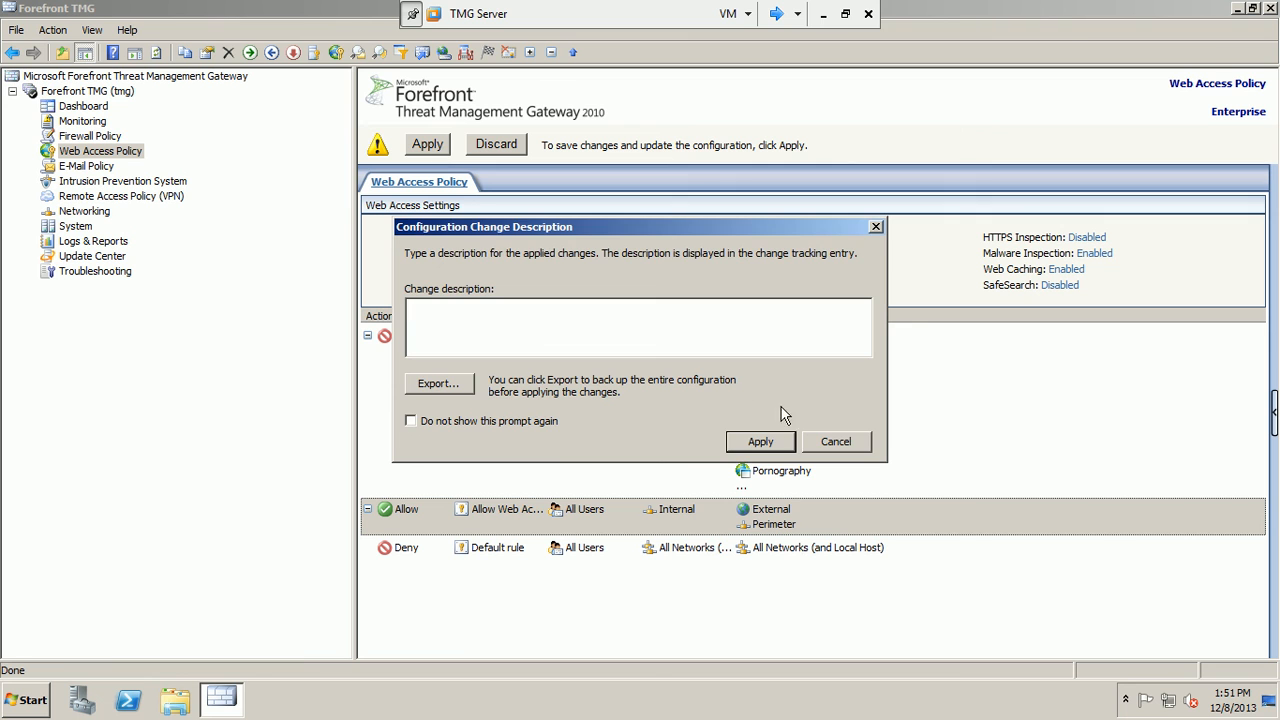
{"action": "left_click", "coordinate": [771, 442]}
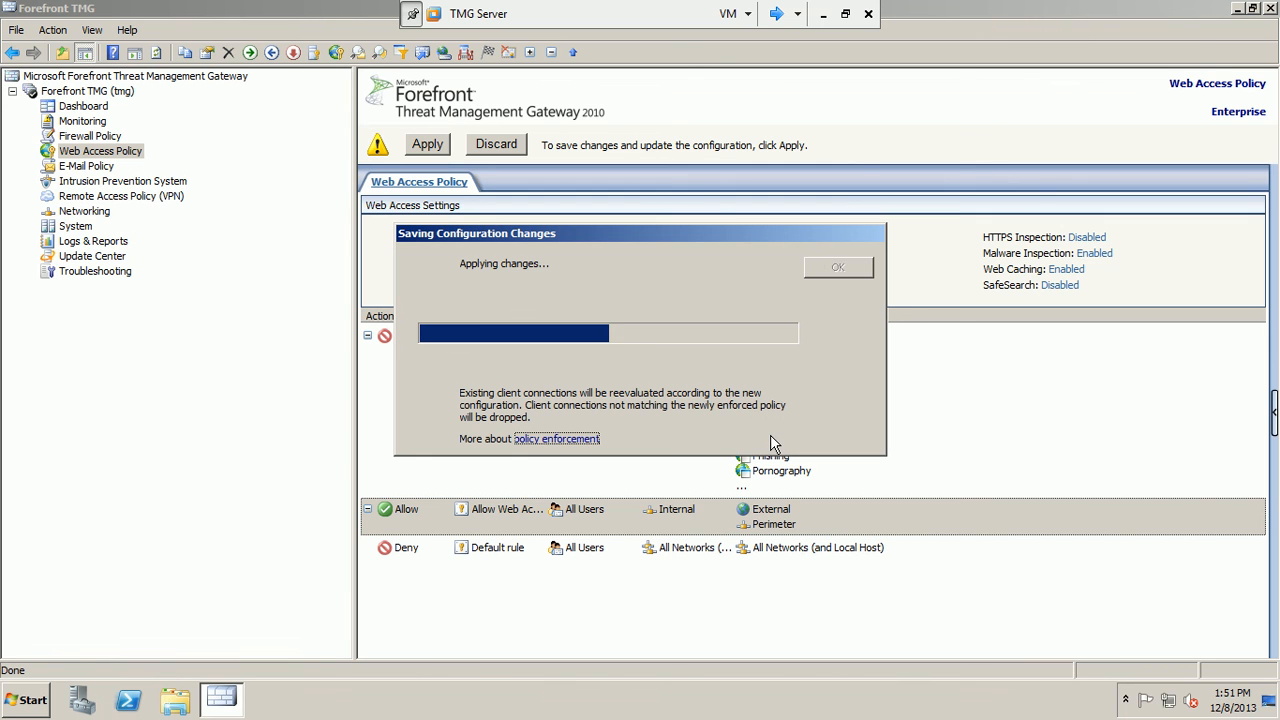
{"action": "left_click", "coordinate": [835, 267]}
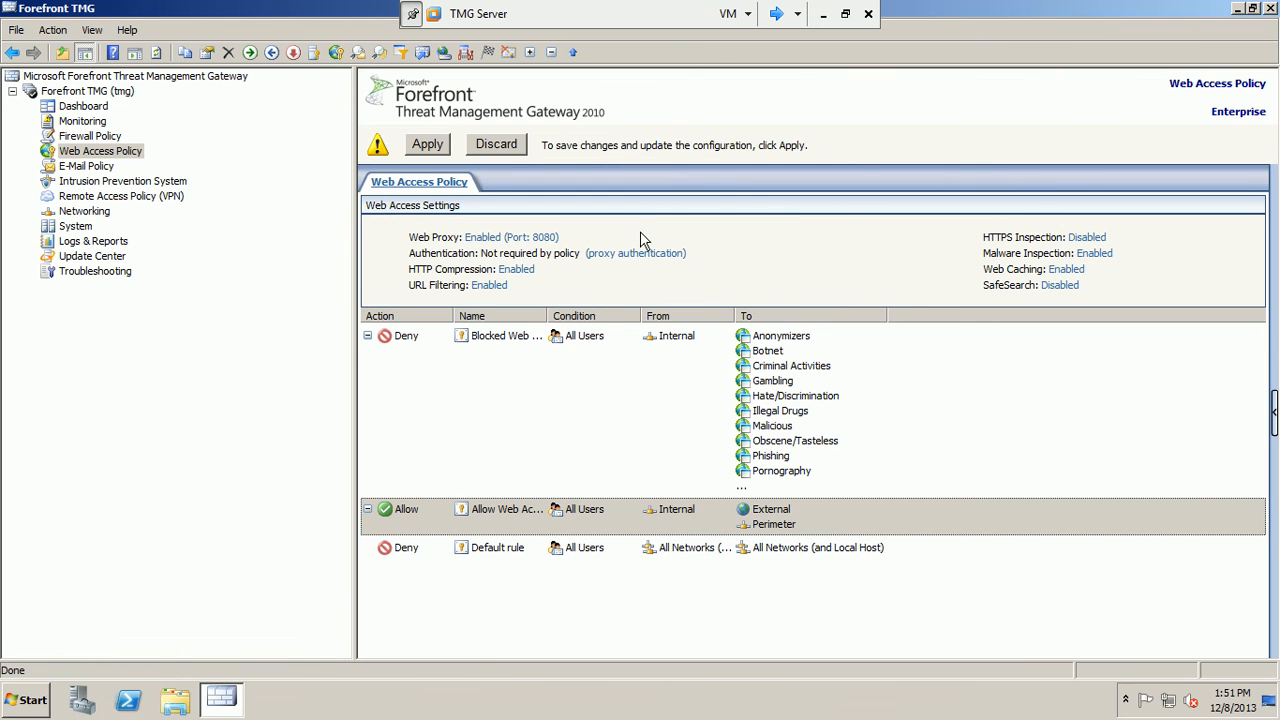
Switch to the Win7 machine, reload the failed Google results page in Firefox, and close the browser.
{"action": "left_click", "coordinate": [776, 14]}
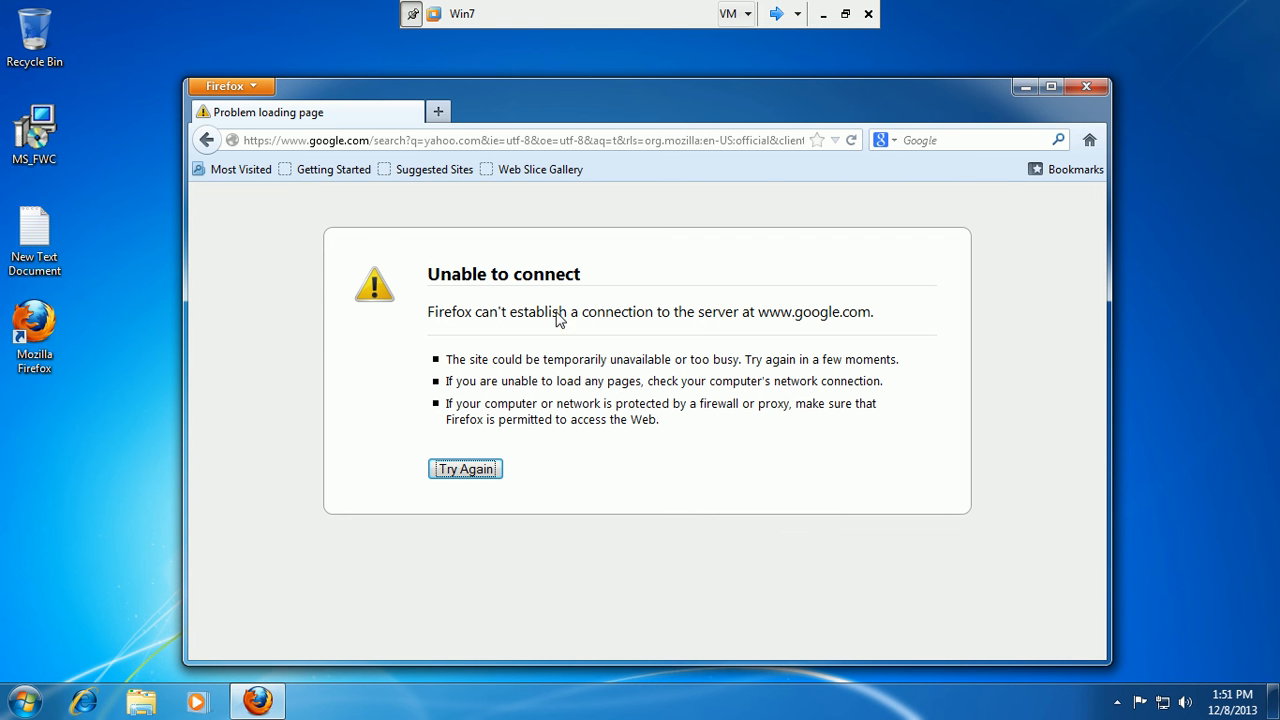
{"action": "left_click", "coordinate": [854, 139]}
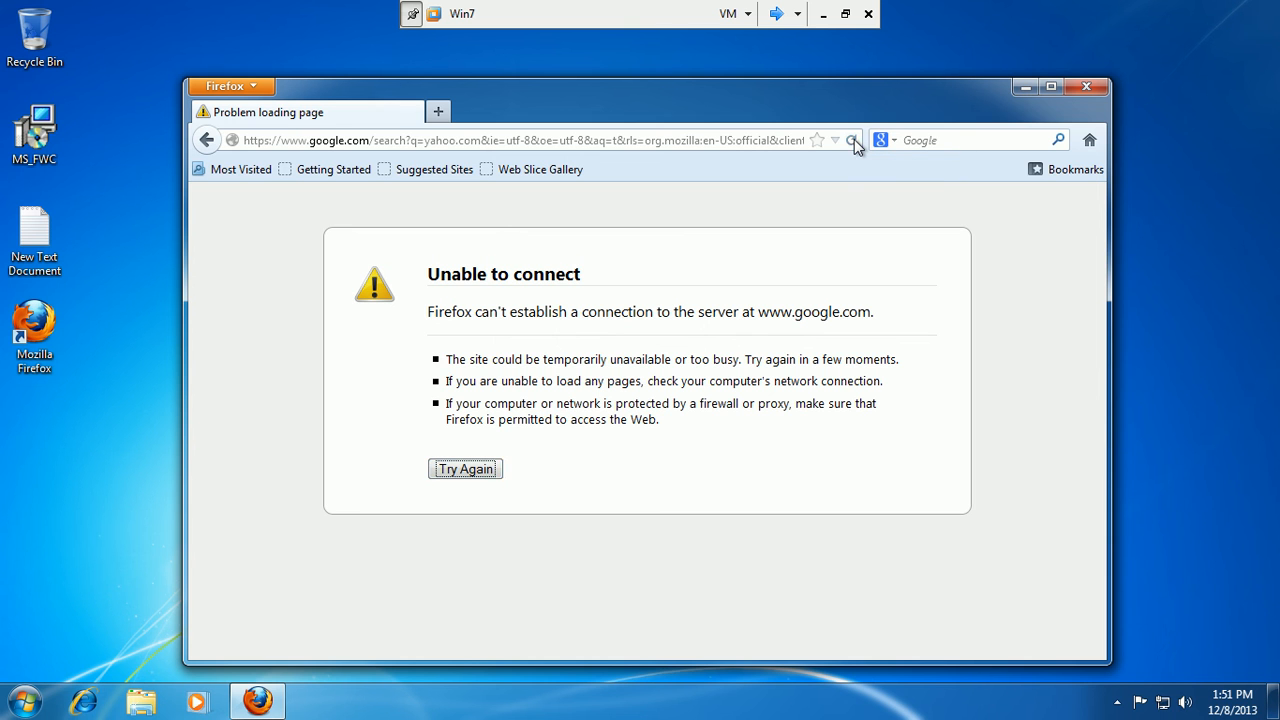
{"action": "left_click", "coordinate": [1086, 86]}
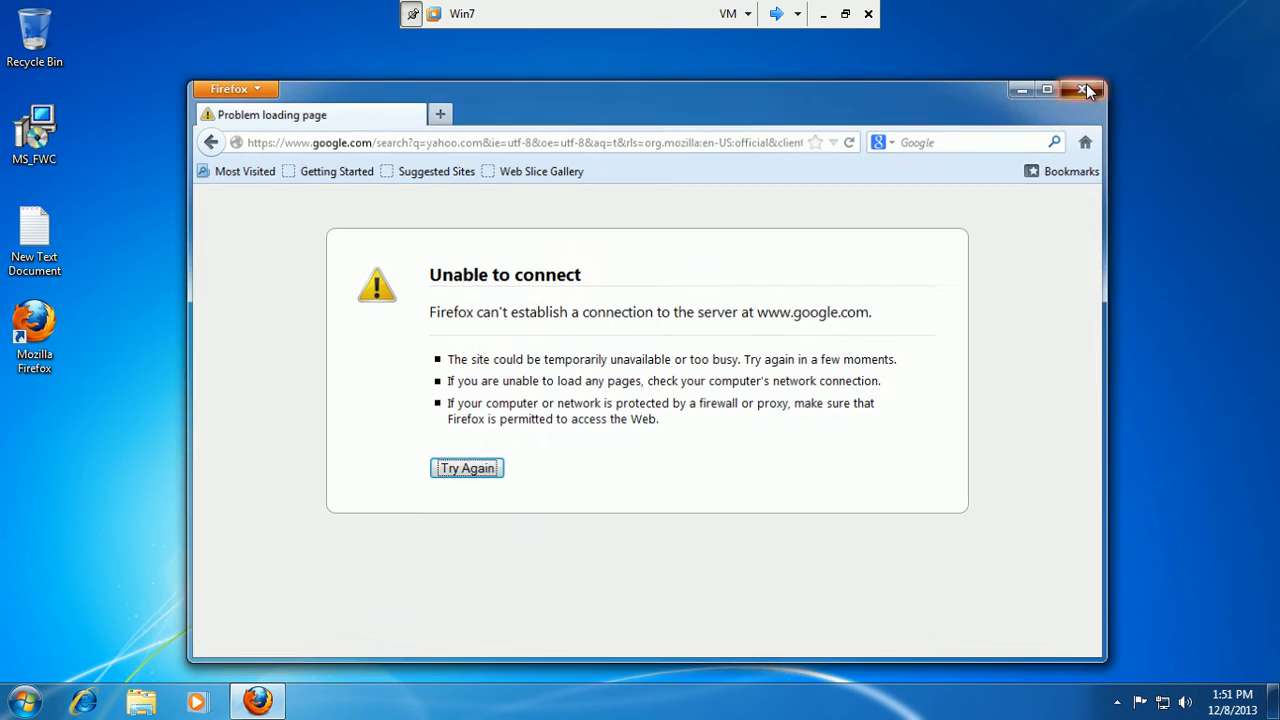
Launch Internet Explorer on Win7 and make it the default browser.
{"action": "left_click", "coordinate": [96, 706]}
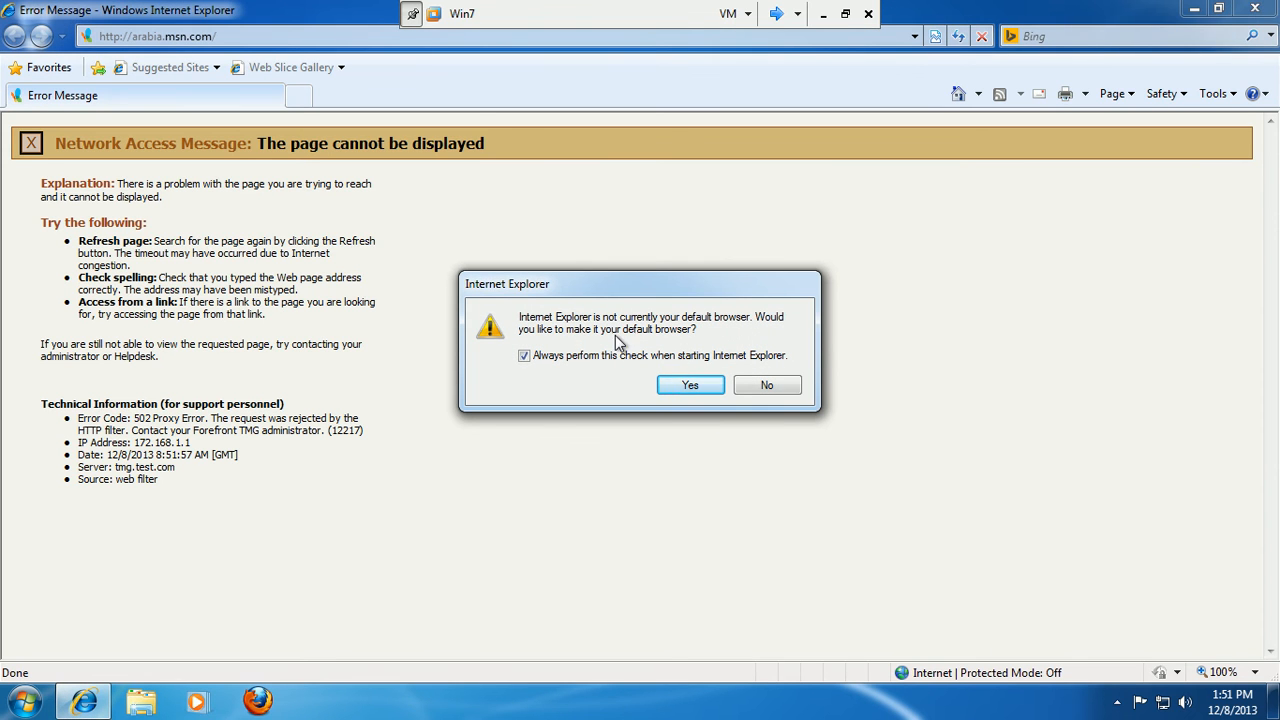
{"action": "left_click", "coordinate": [676, 385]}
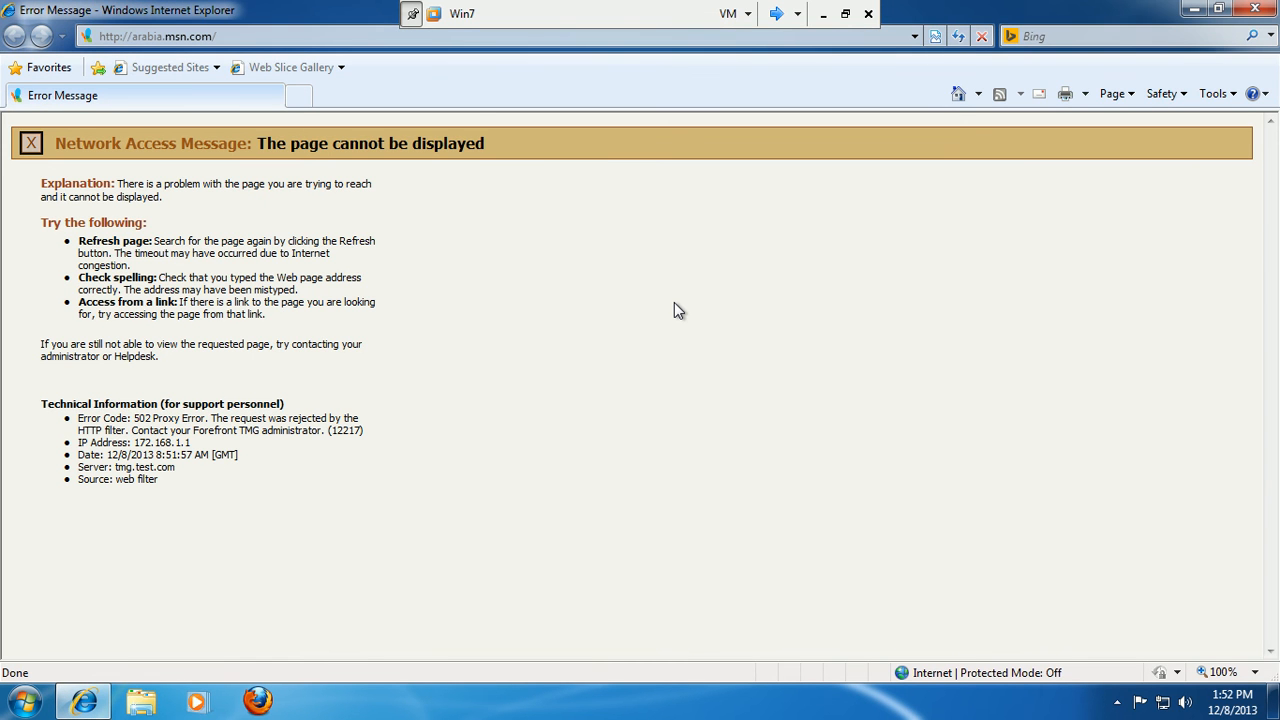
Leave the virtual machine and check the host's internet access by loading Google in Chrome, closing it again.
{"action": "left_click", "coordinate": [822, 14]}
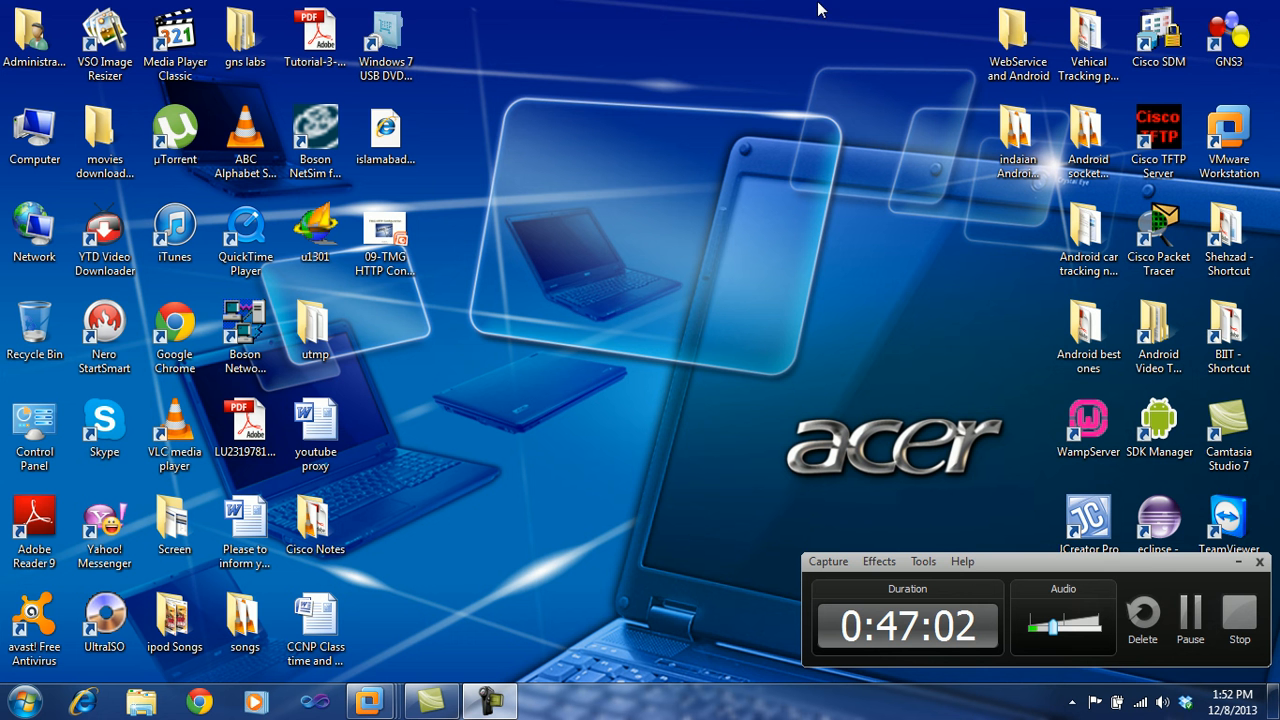
{"action": "left_click", "coordinate": [199, 703]}
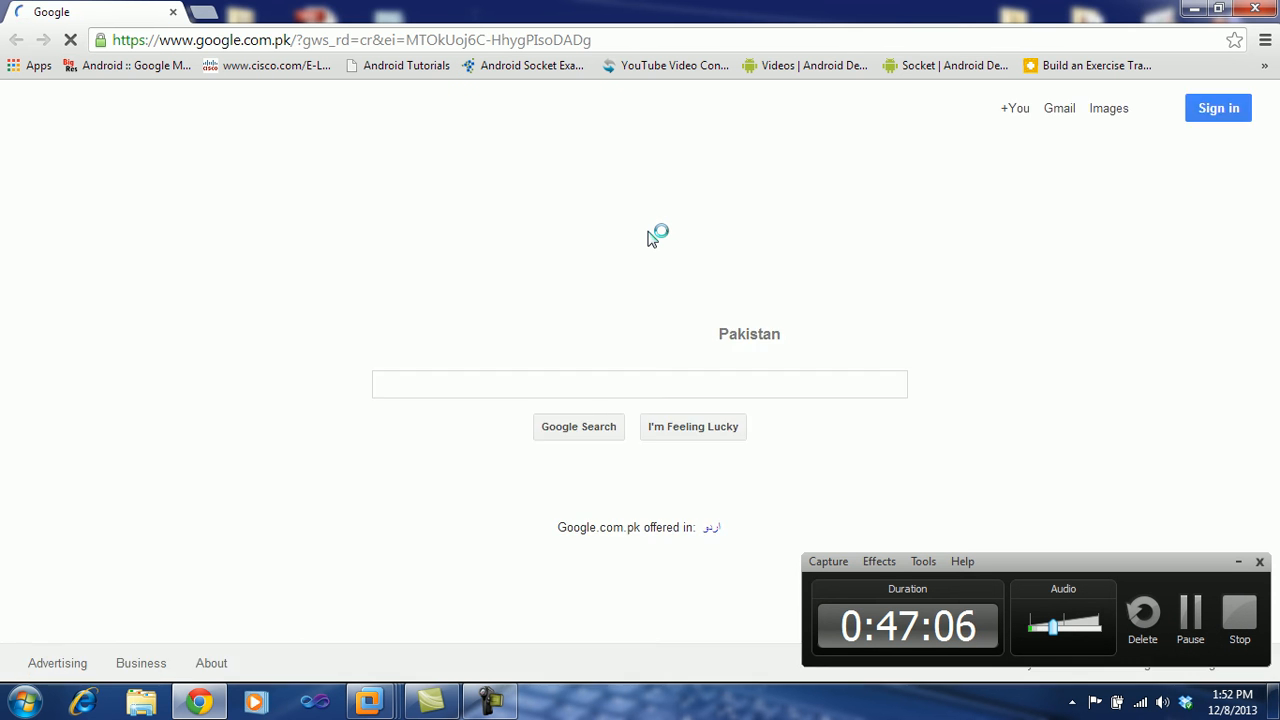
{"action": "left_click", "coordinate": [1272, 8]}
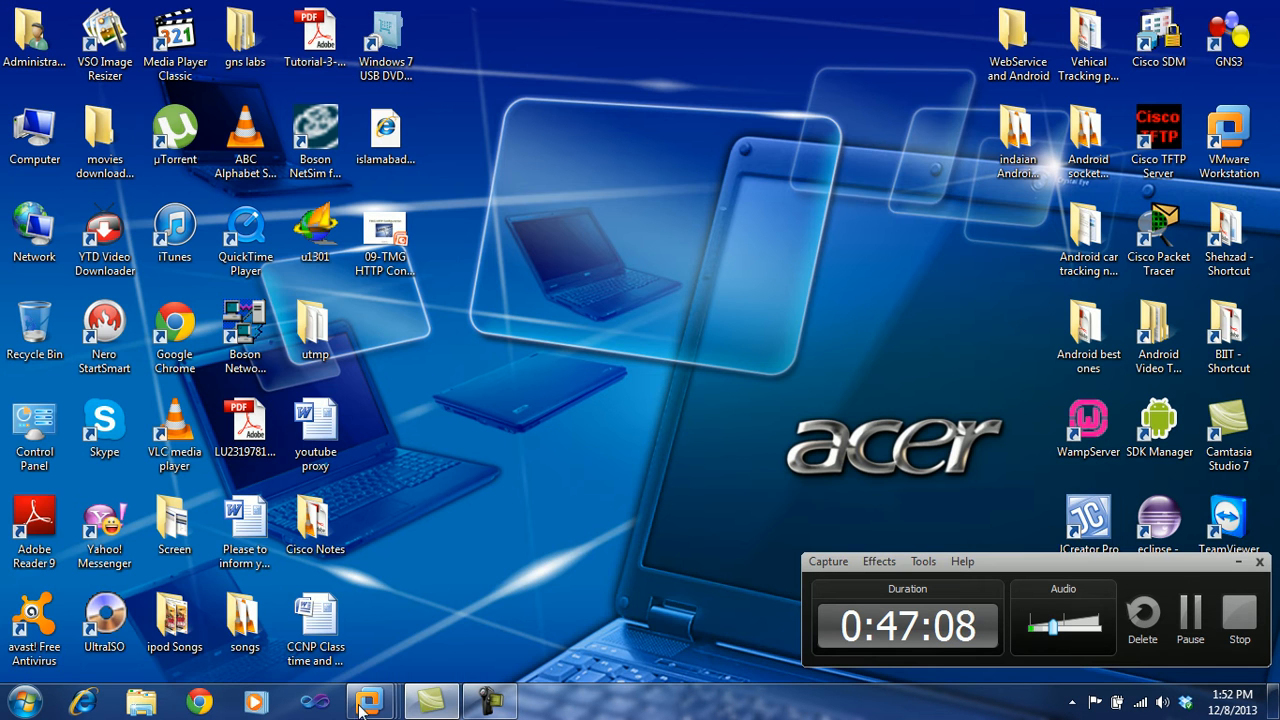
Return to the Win7 machine, reload arabia.msn.com several times in Internet Explorer, and restart the browser.
{"action": "mouse_move", "coordinate": [370, 702]}
{"action": "left_click", "coordinate": [507, 603]}
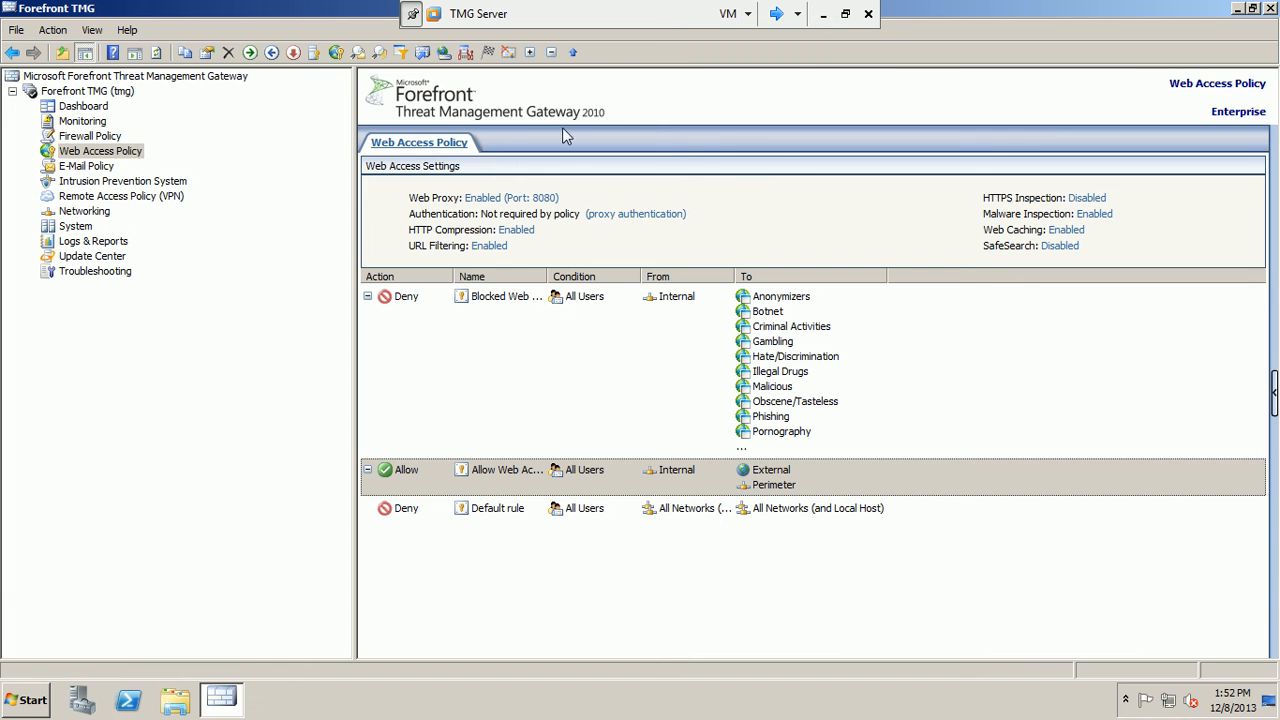
{"action": "left_click", "coordinate": [776, 15]}
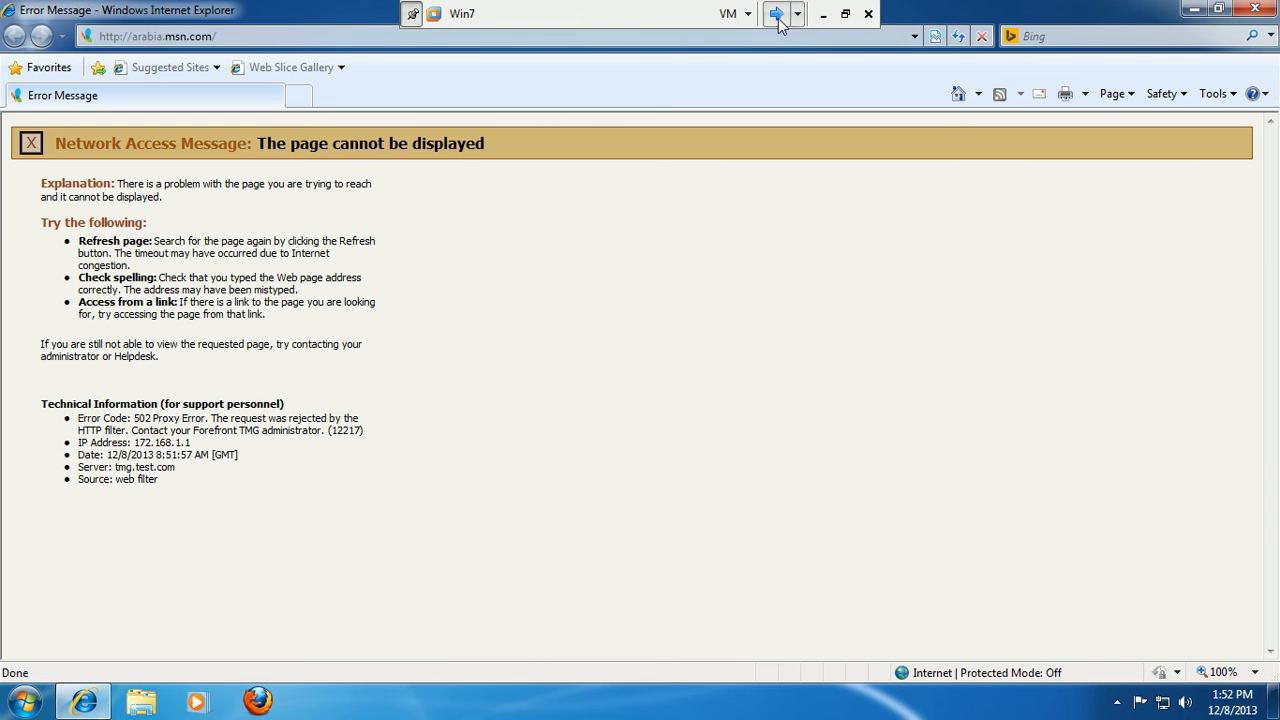
{"action": "left_click", "coordinate": [959, 36]}
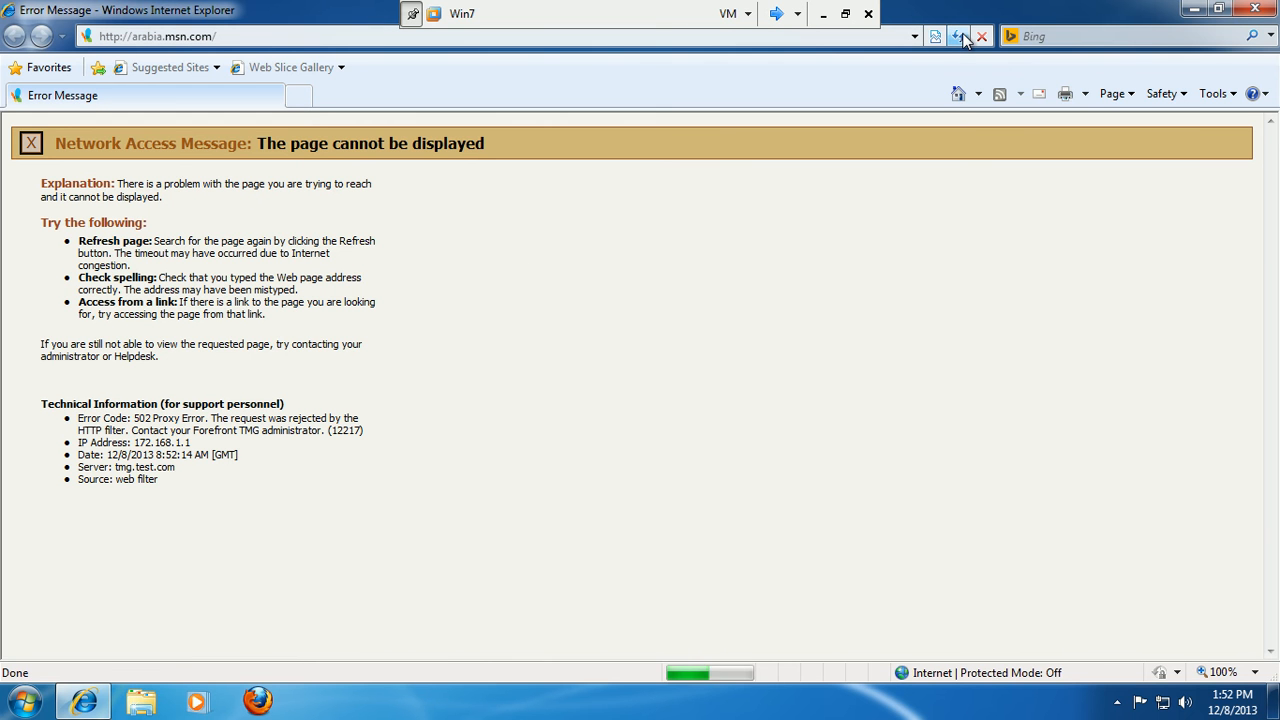
{"action": "left_click", "coordinate": [965, 40]}
{"action": "left_click", "coordinate": [965, 40]}
{"action": "left_click", "coordinate": [965, 40]}
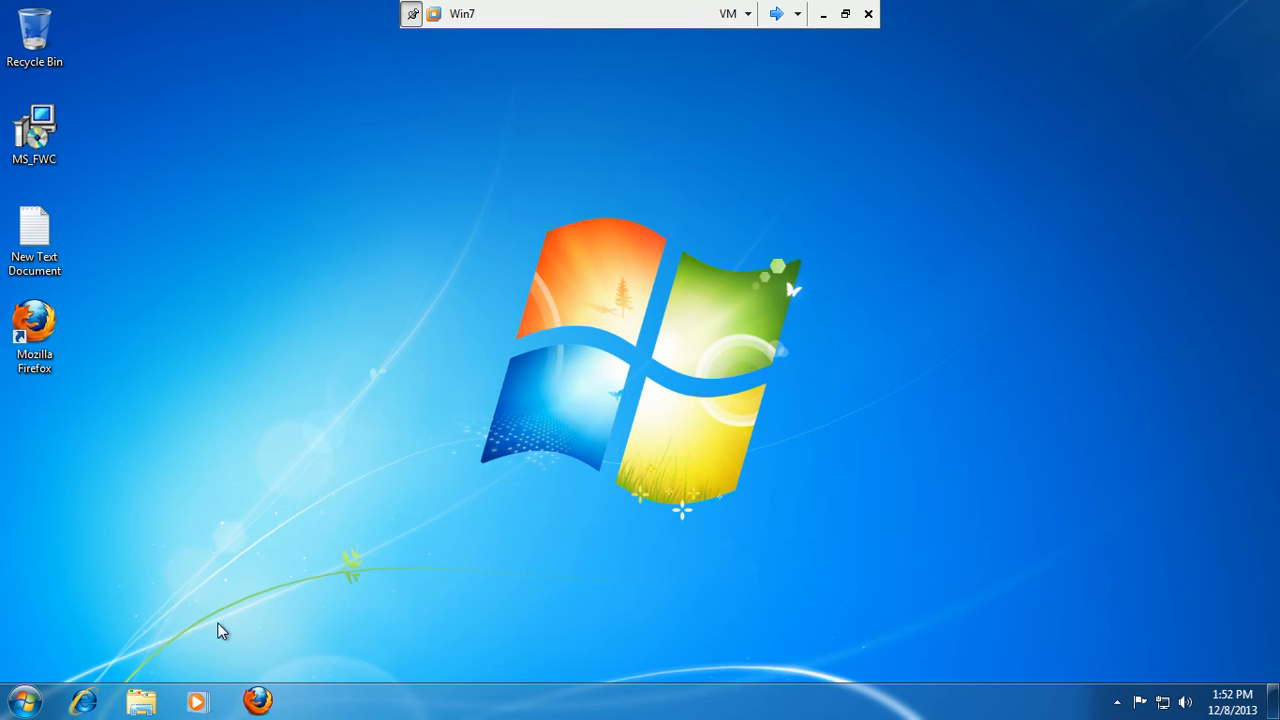
{"action": "left_click", "coordinate": [83, 701]}
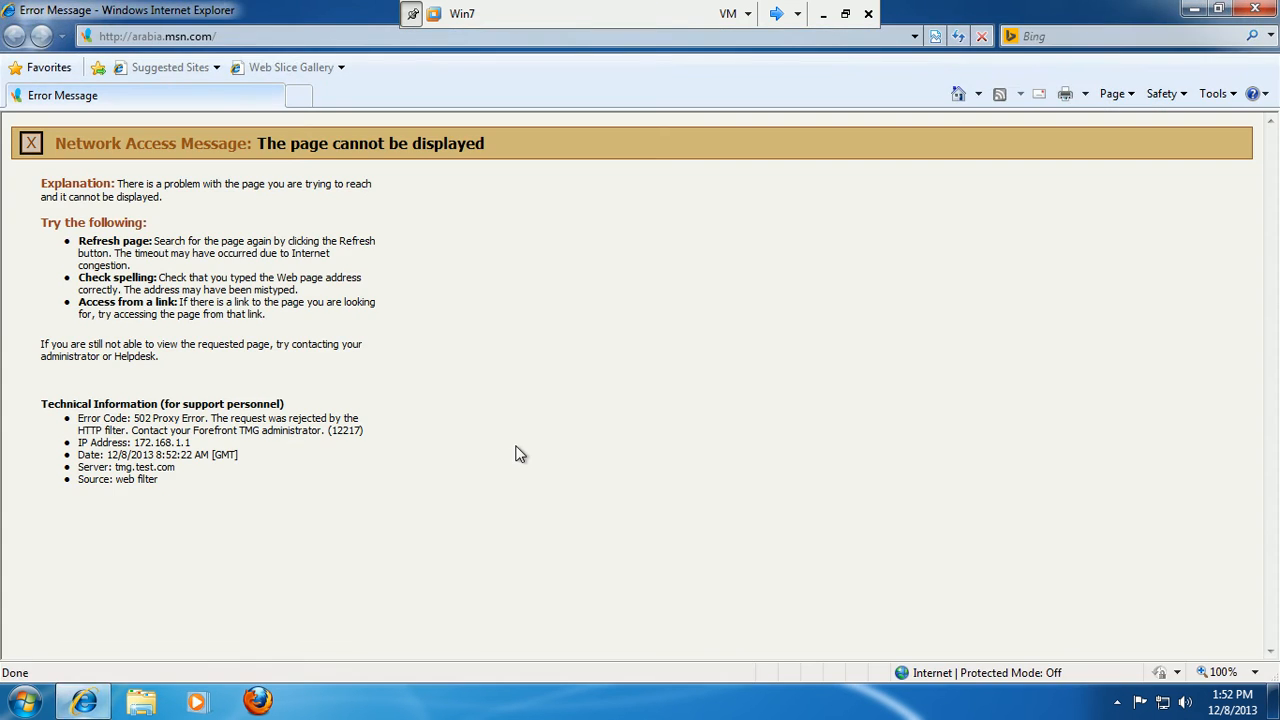
Try to load gmail.com in Internet Explorer.
{"action": "left_click", "coordinate": [265, 40]}
{"action": "type", "text": "g"}
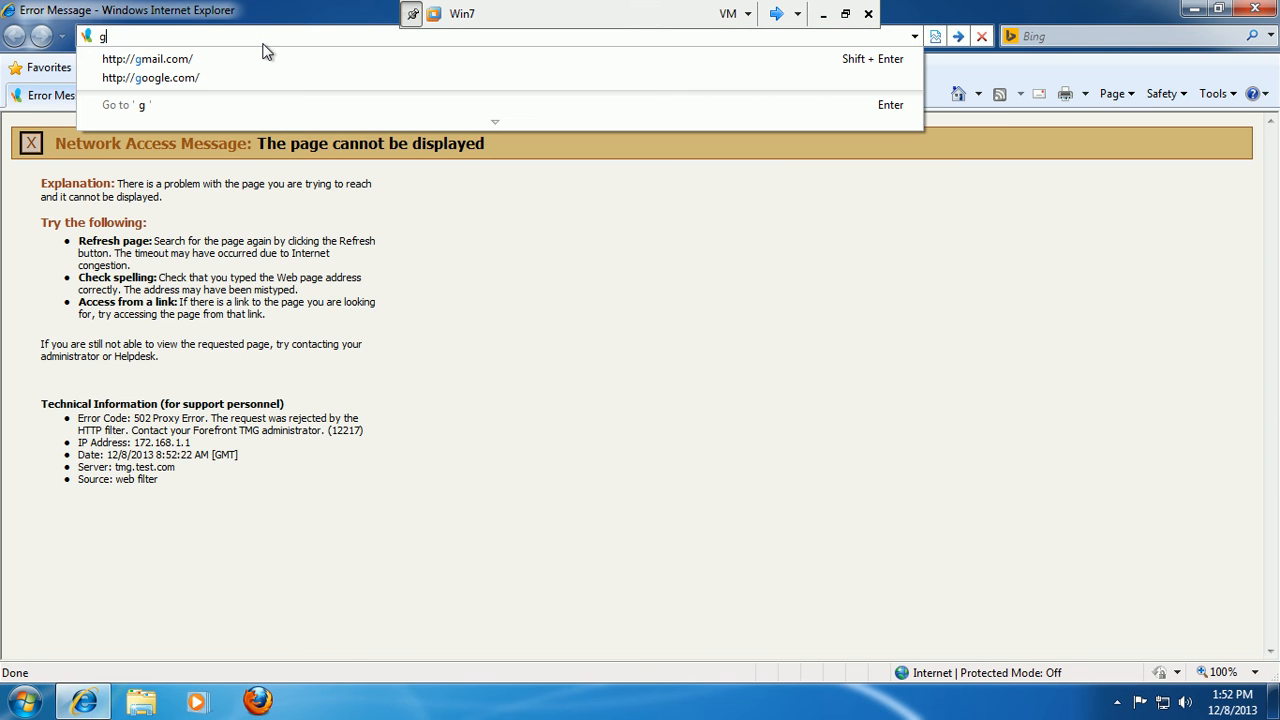
{"action": "key", "text": "Down"}
{"action": "key", "text": "Return"}
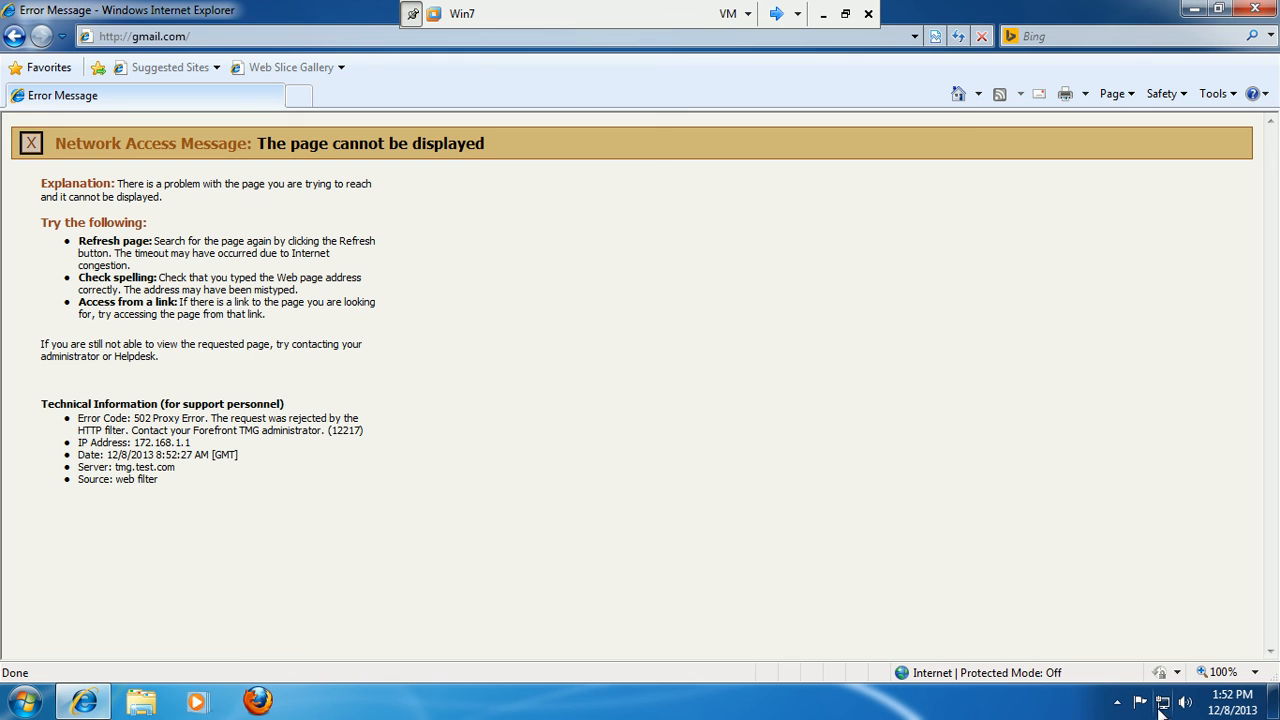
On the TMG Server, enable content inspection and rule specific malware inspection settings for the Allow Web Access for All Users rule.
{"action": "left_click", "coordinate": [776, 13]}
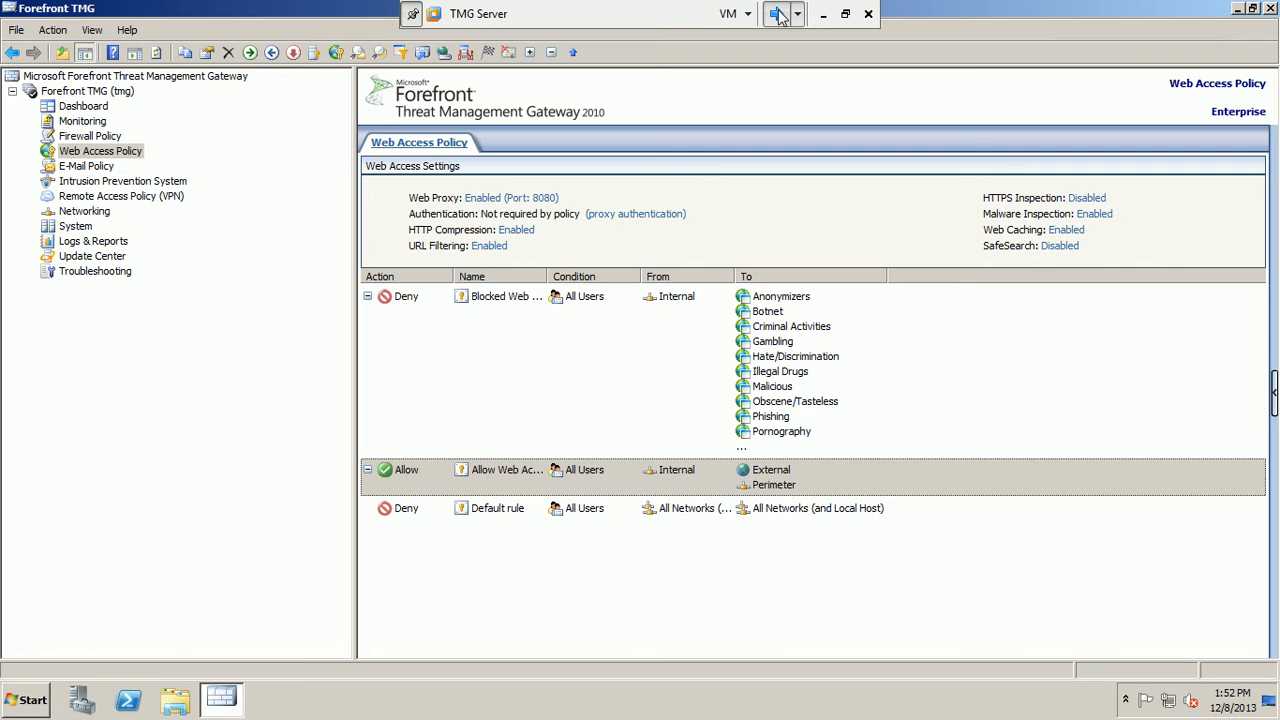
{"action": "right_click", "coordinate": [566, 489]}
{"action": "left_click", "coordinate": [600, 495]}
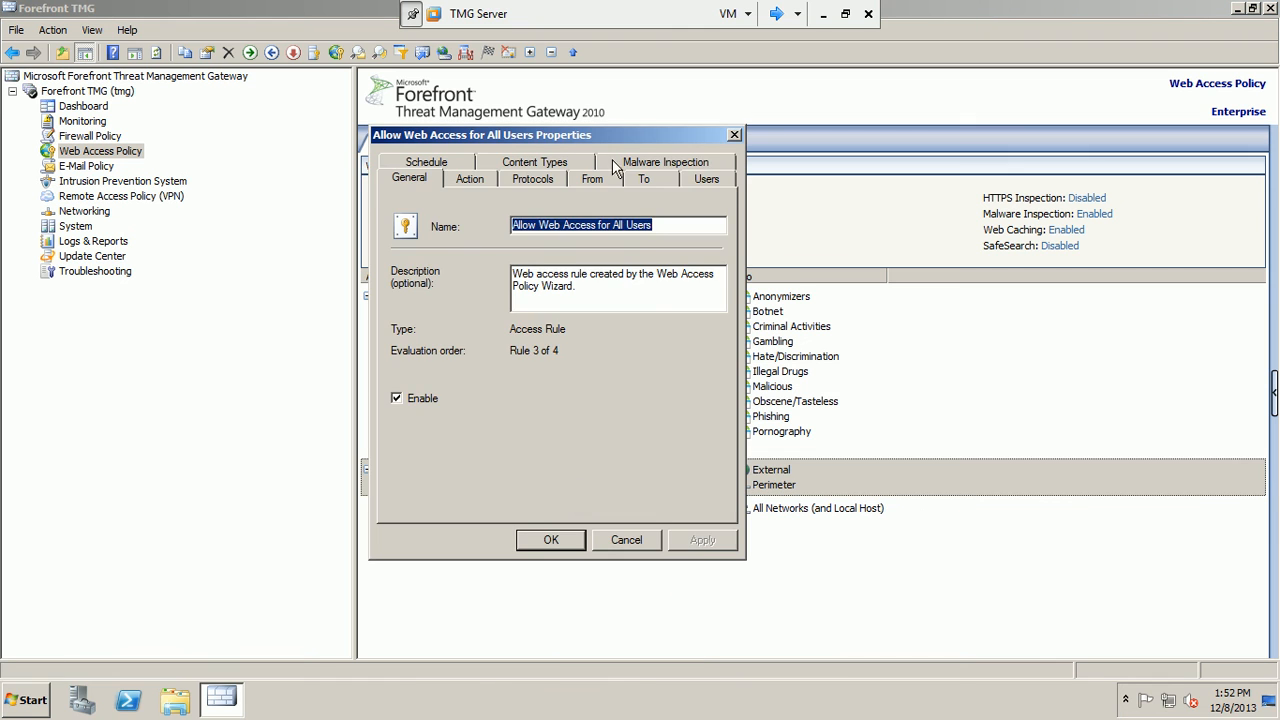
{"action": "left_click", "coordinate": [686, 168]}
{"action": "left_click", "coordinate": [407, 246]}
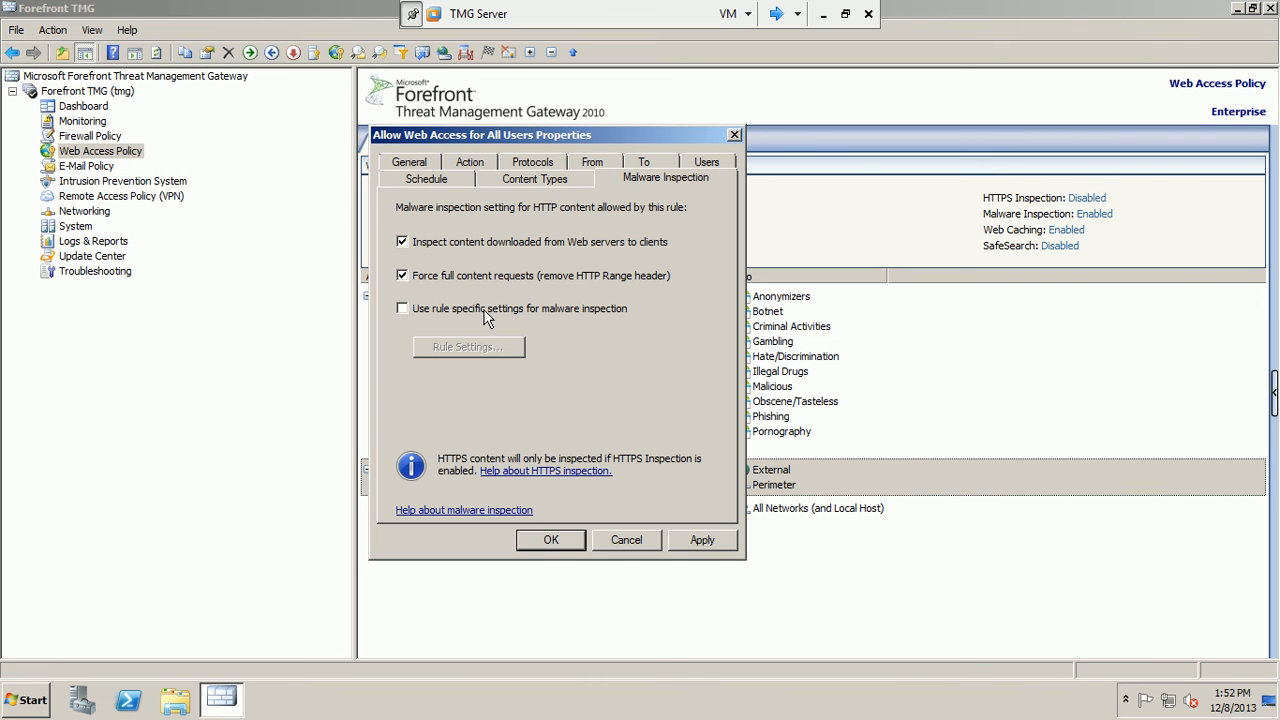
{"action": "left_click", "coordinate": [487, 310]}
{"action": "left_click", "coordinate": [697, 548]}
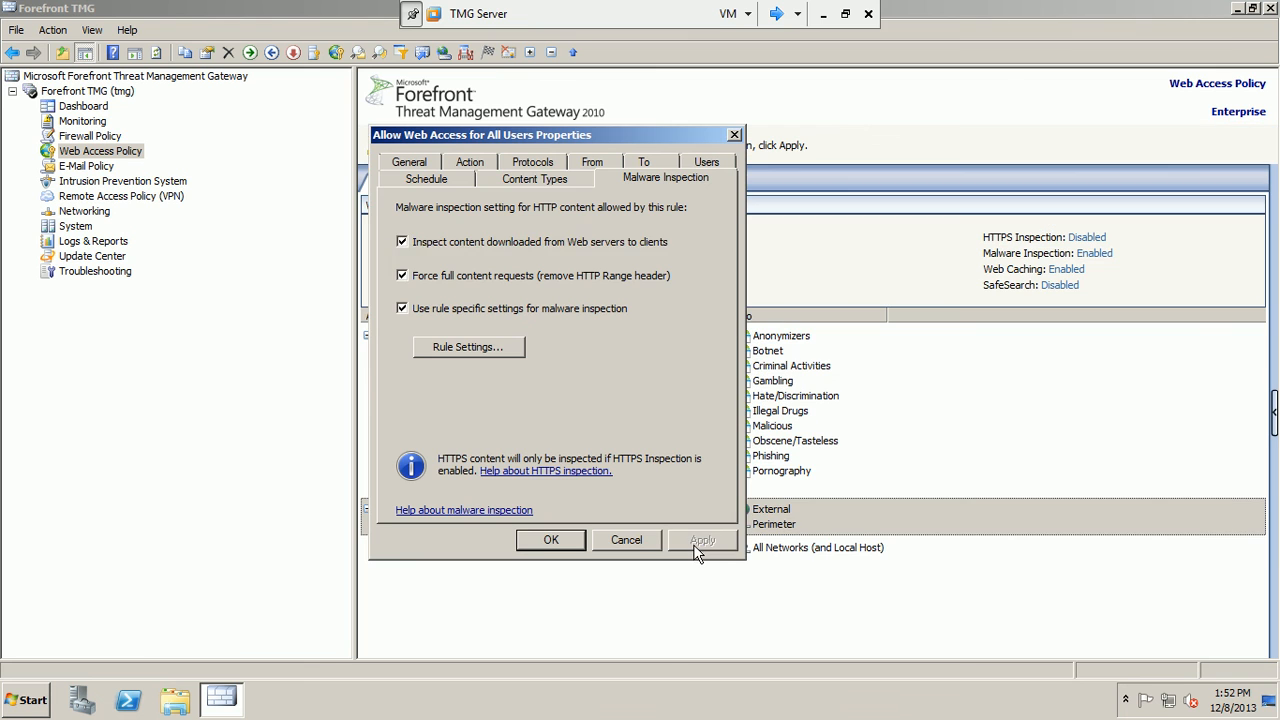
{"action": "left_click", "coordinate": [536, 542]}
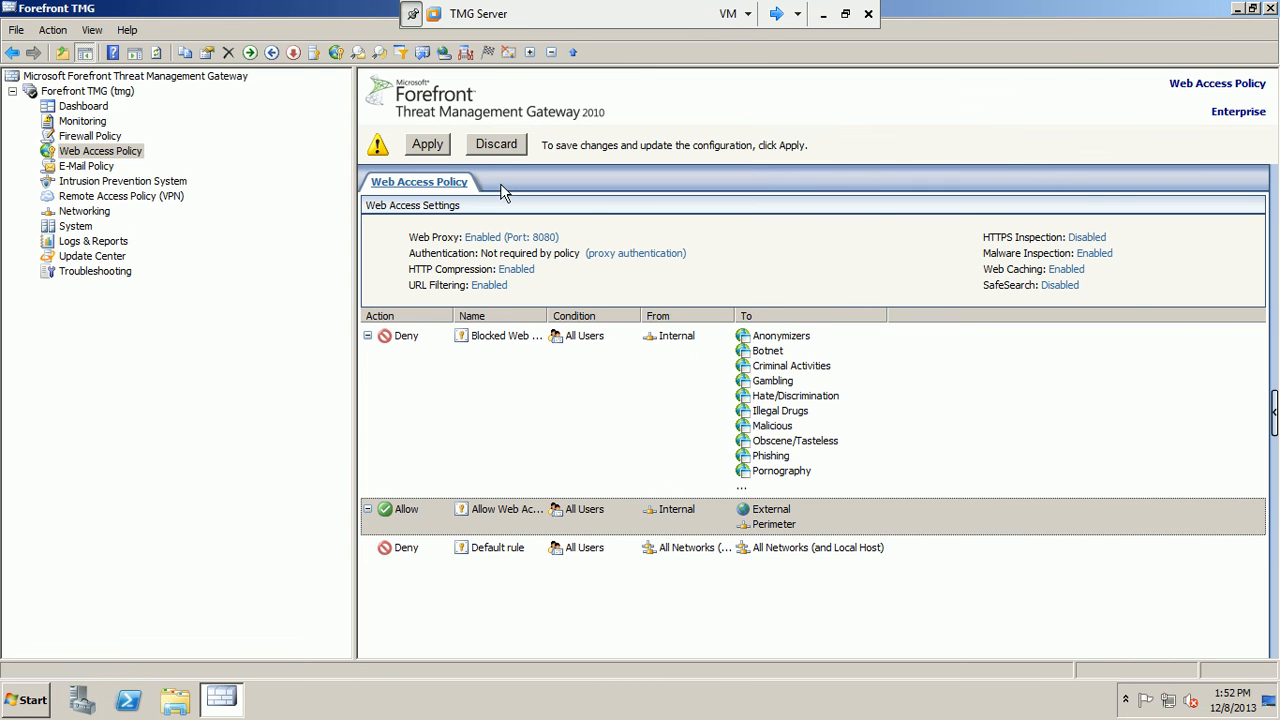
Apply the pending web access policy changes to the Forefront TMG configuration.
{"action": "left_click", "coordinate": [428, 146]}
{"action": "left_click", "coordinate": [751, 441]}
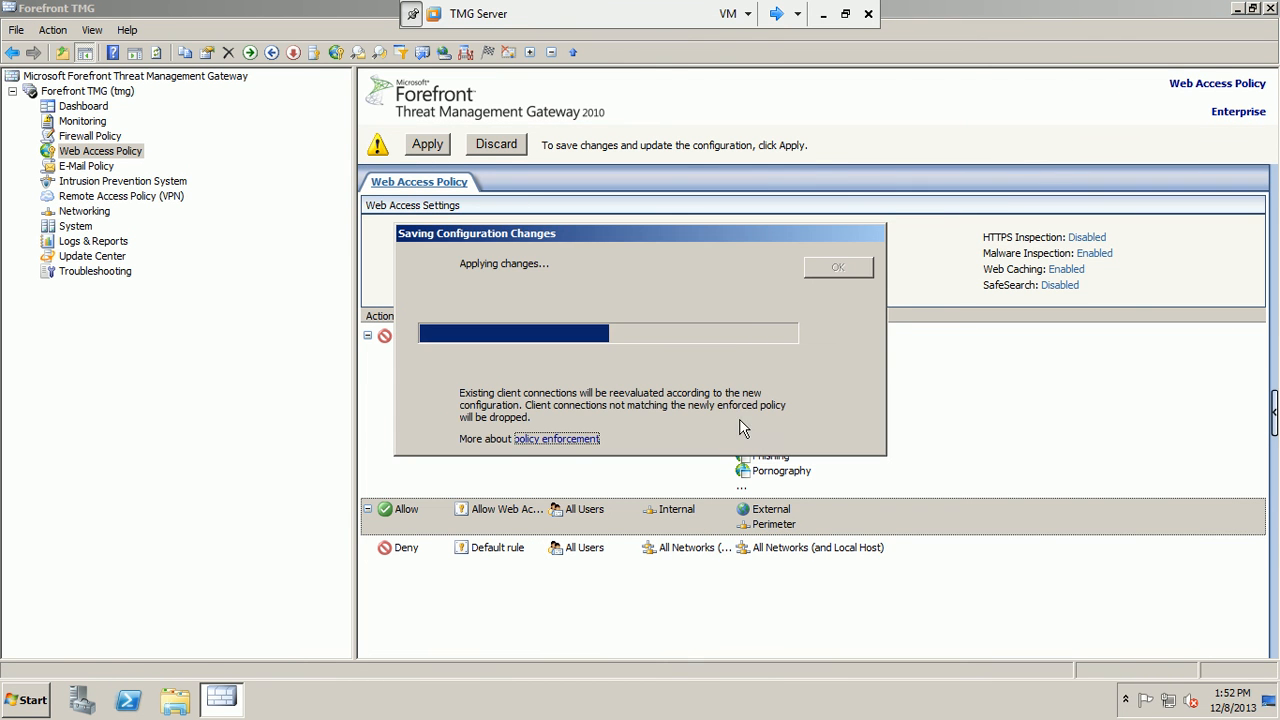
{"action": "left_click", "coordinate": [838, 270]}
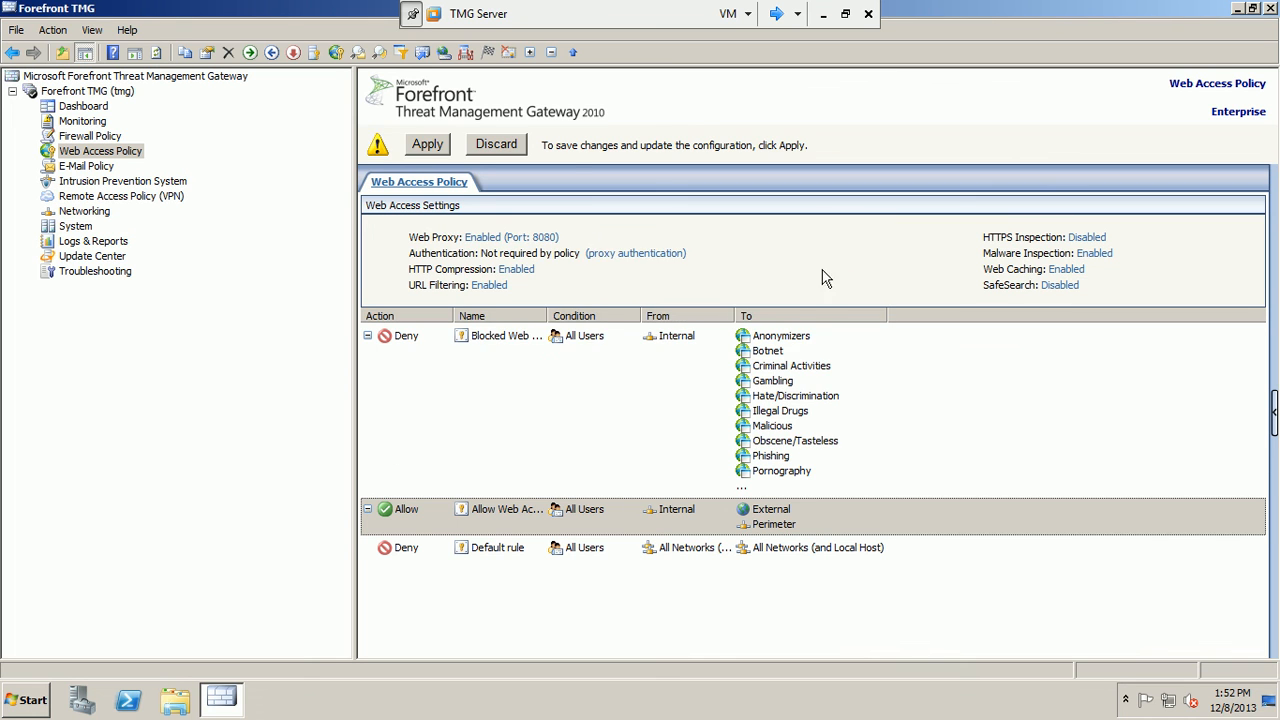
Disable the HTTP Filter among the system's web filters and apply the configuration change.
{"action": "left_click", "coordinate": [76, 227]}
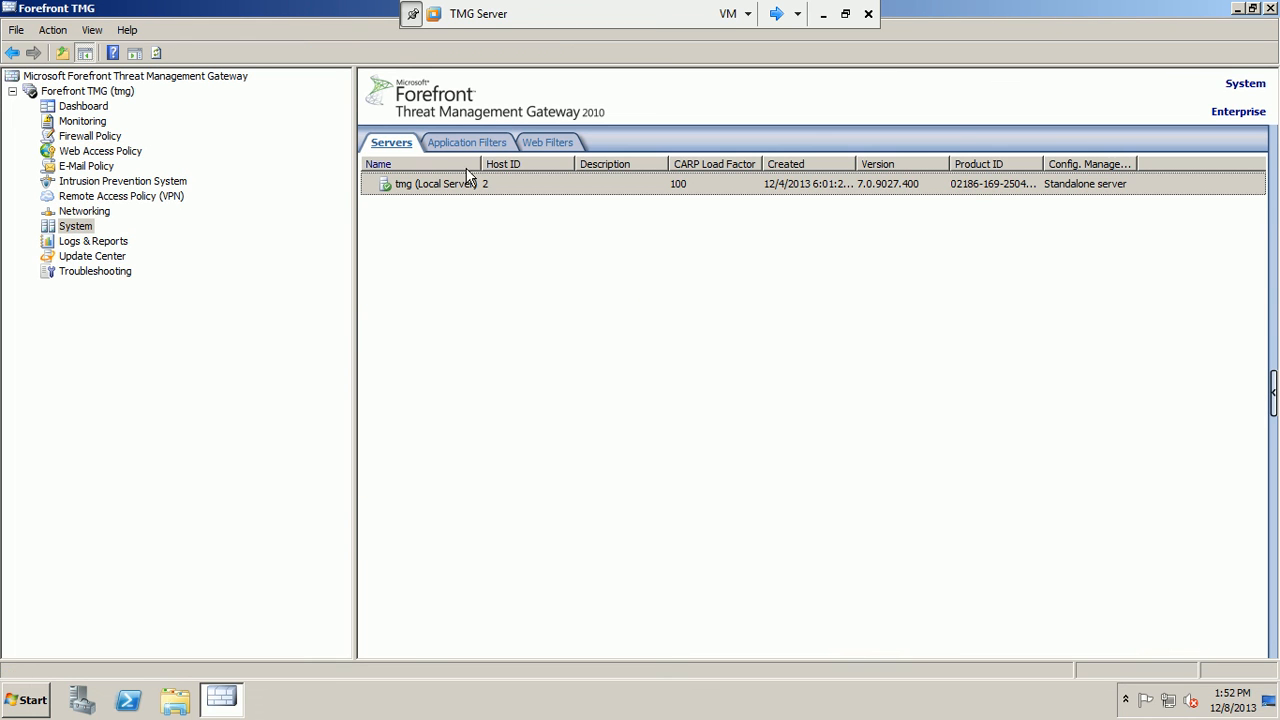
{"action": "left_click", "coordinate": [476, 143]}
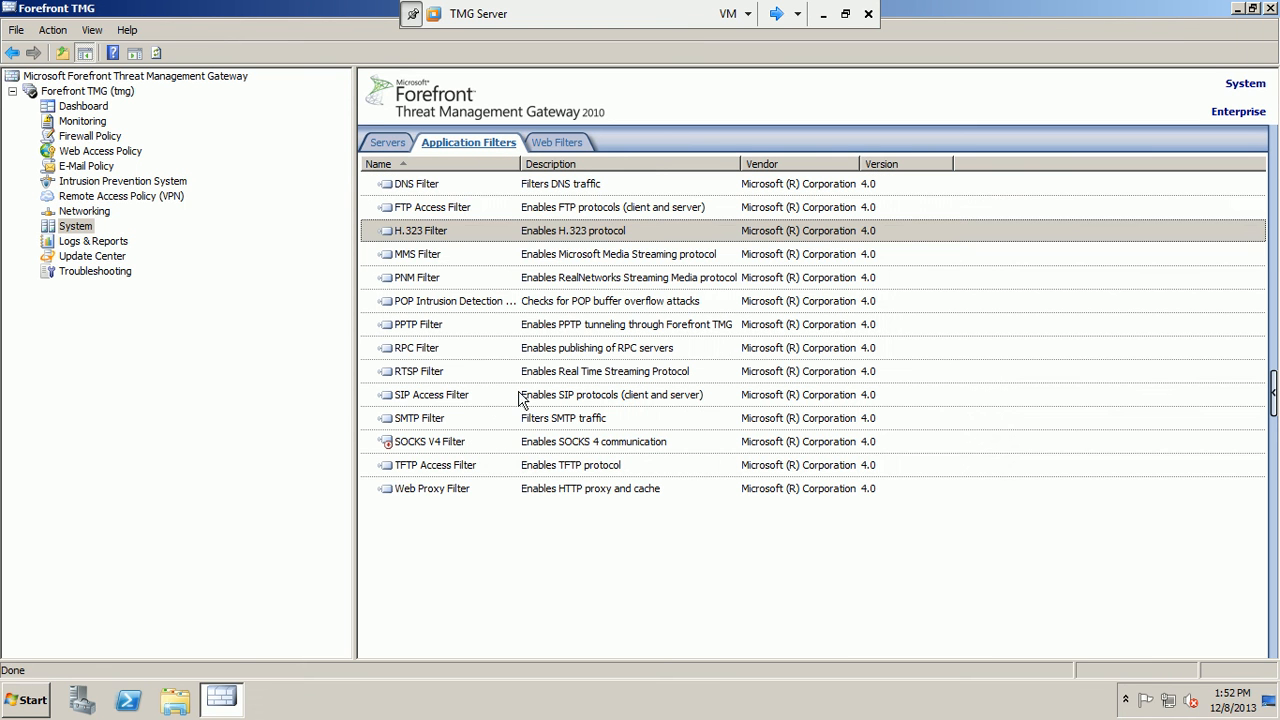
{"action": "left_click", "coordinate": [545, 145]}
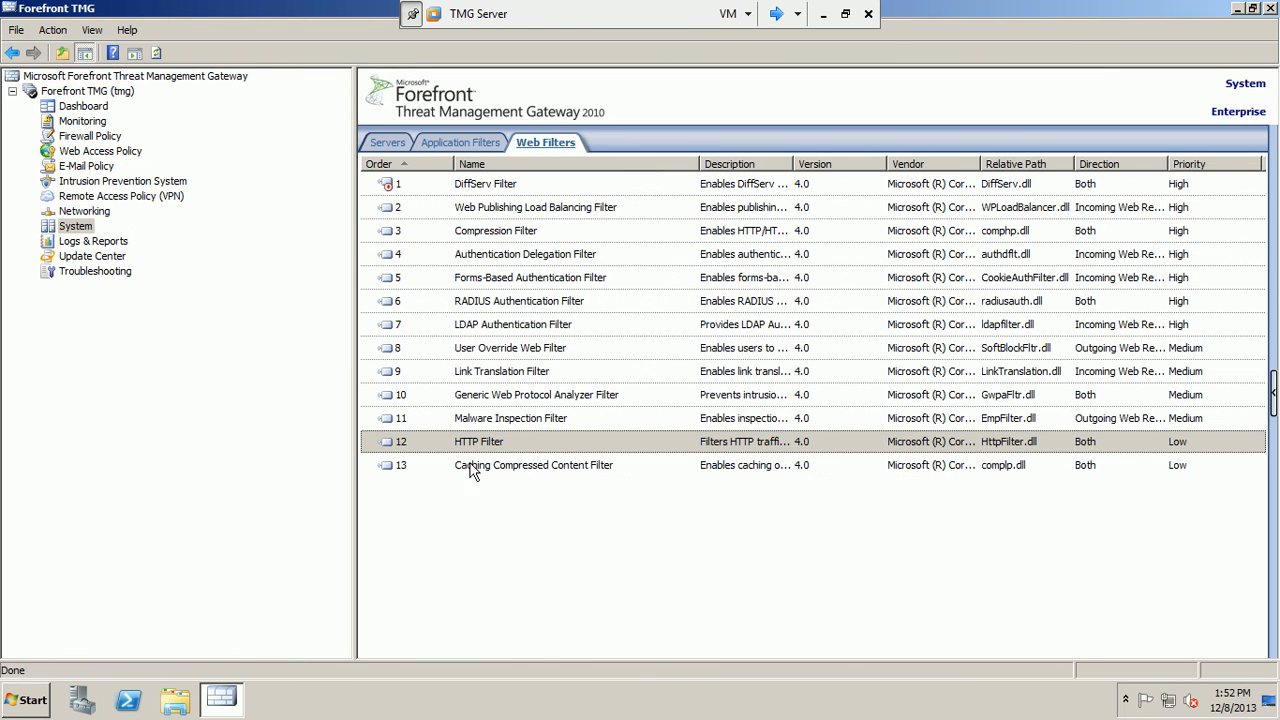
{"action": "right_click", "coordinate": [513, 447]}
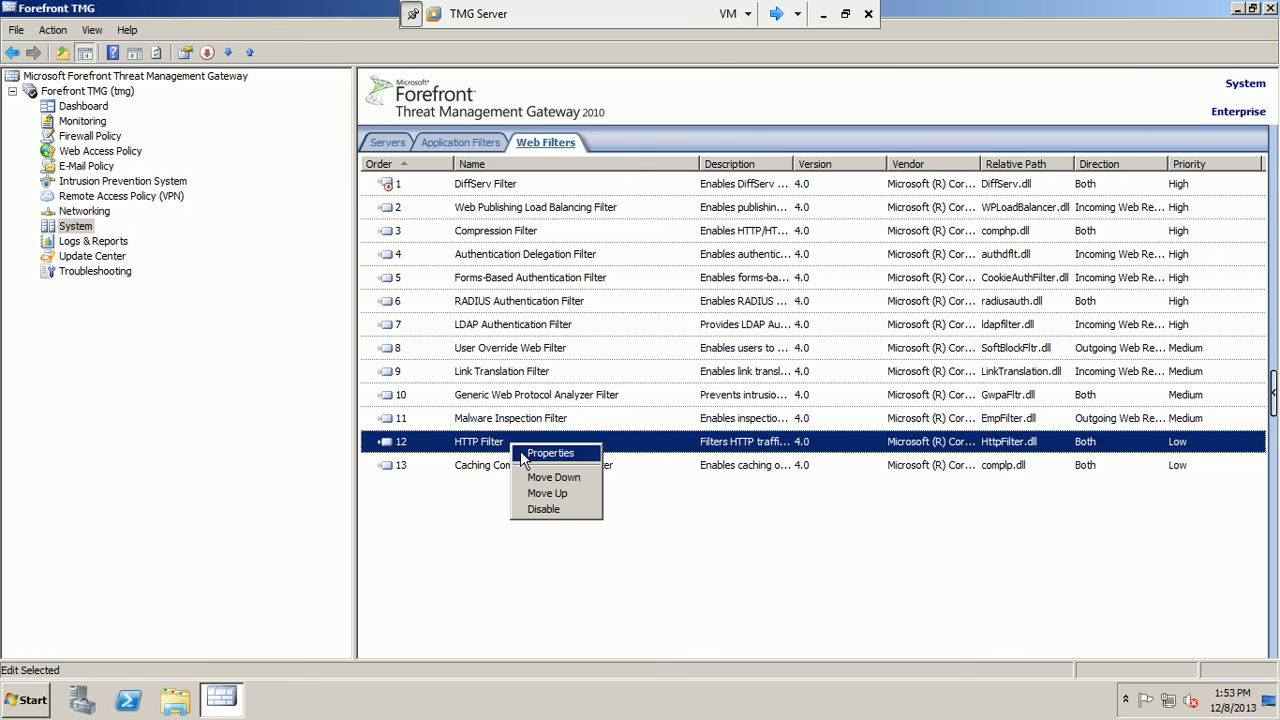
{"action": "left_click", "coordinate": [521, 452]}
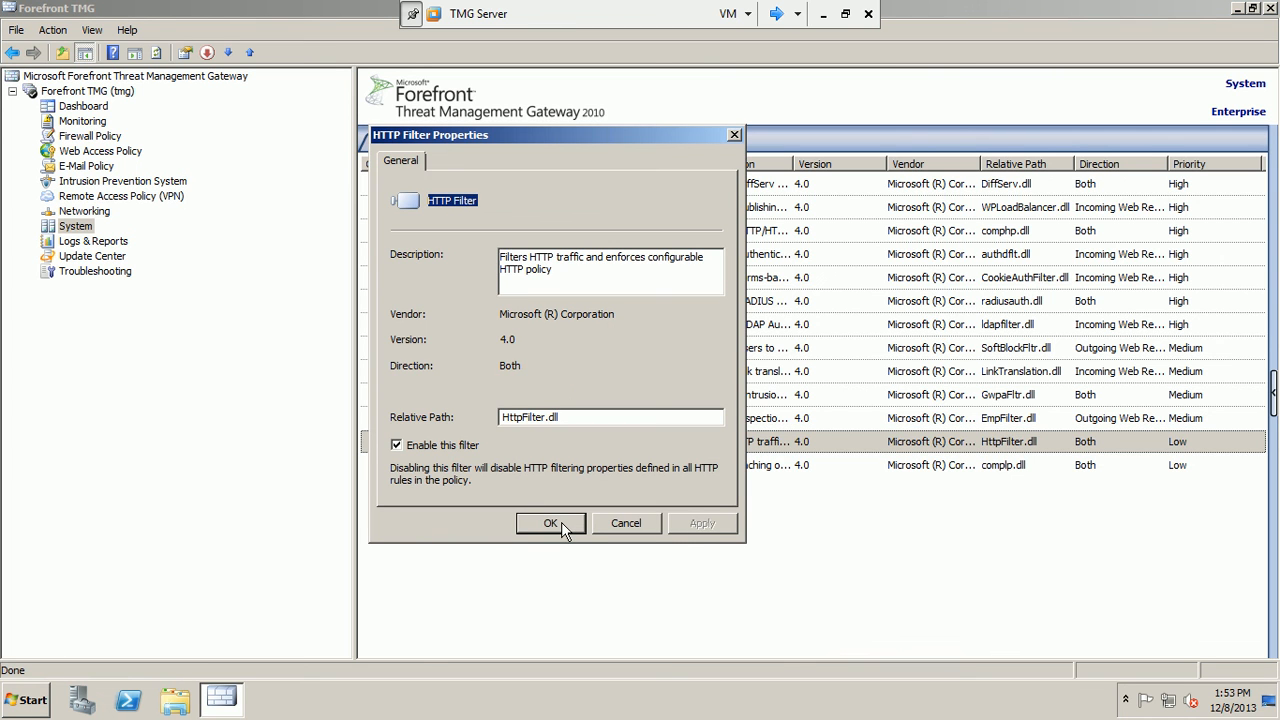
{"action": "left_click", "coordinate": [454, 446]}
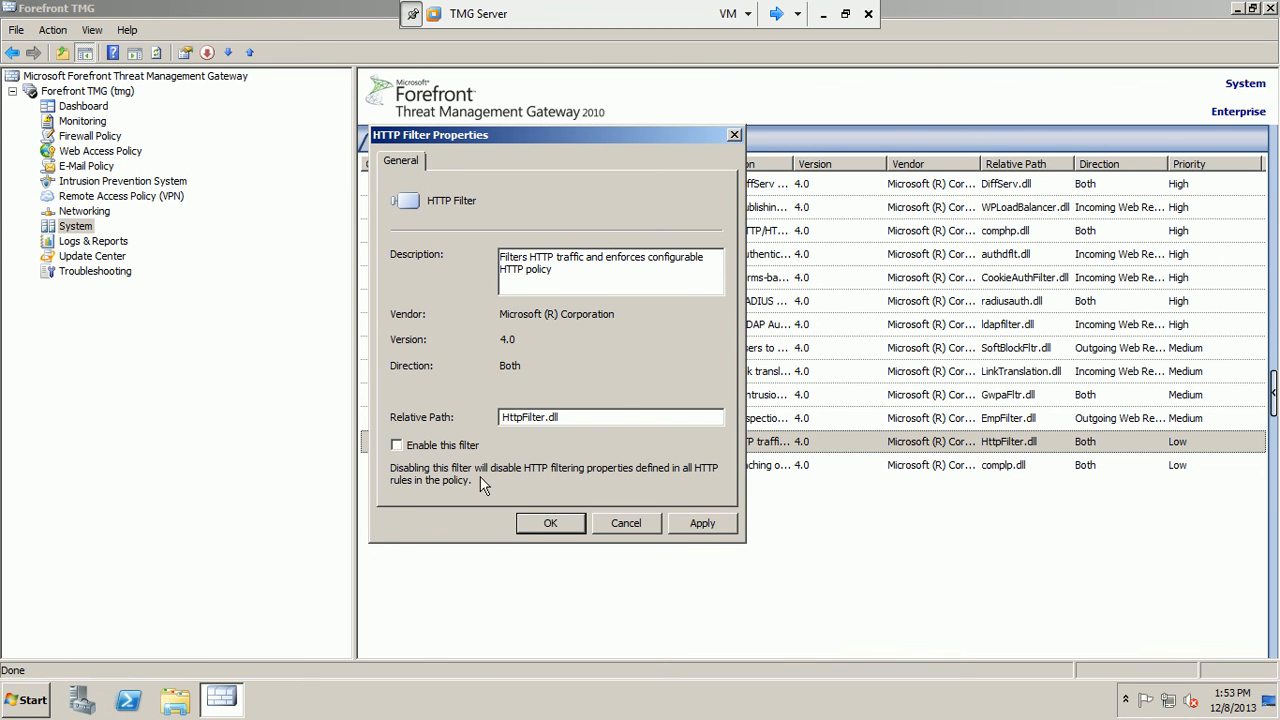
{"action": "left_click", "coordinate": [543, 524]}
{"action": "left_click", "coordinate": [430, 154]}
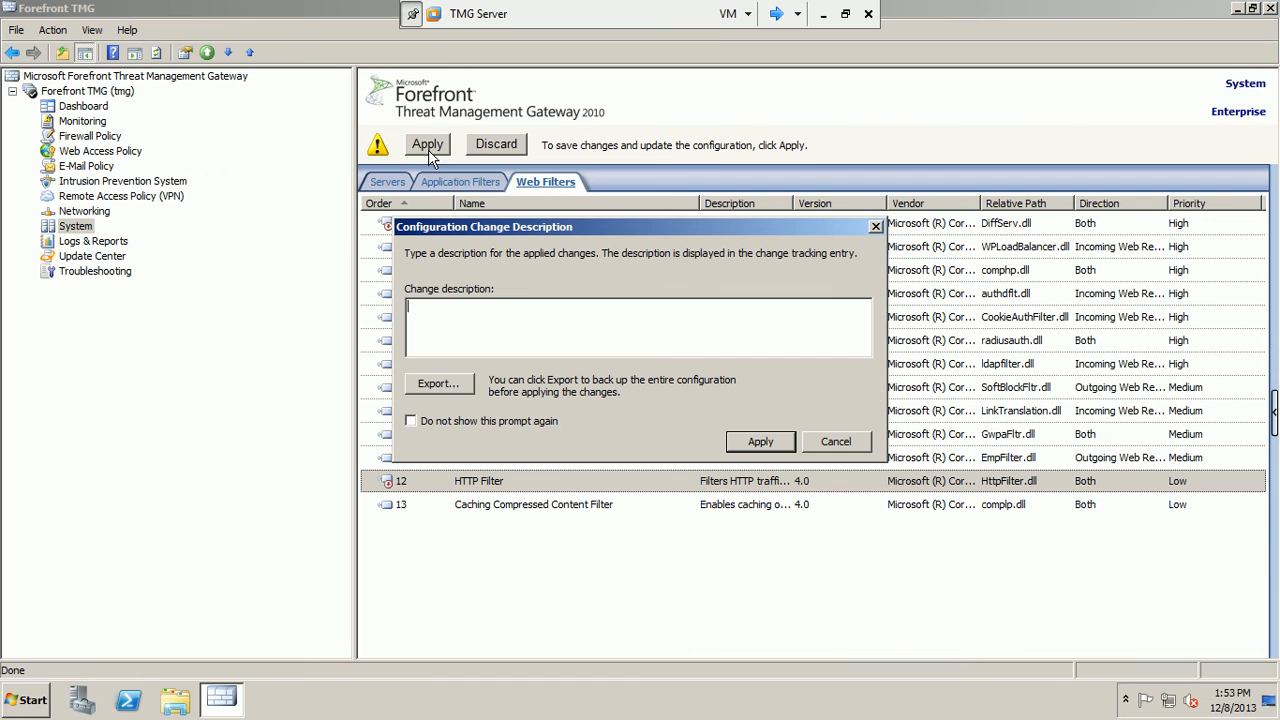
{"action": "left_click", "coordinate": [755, 443]}
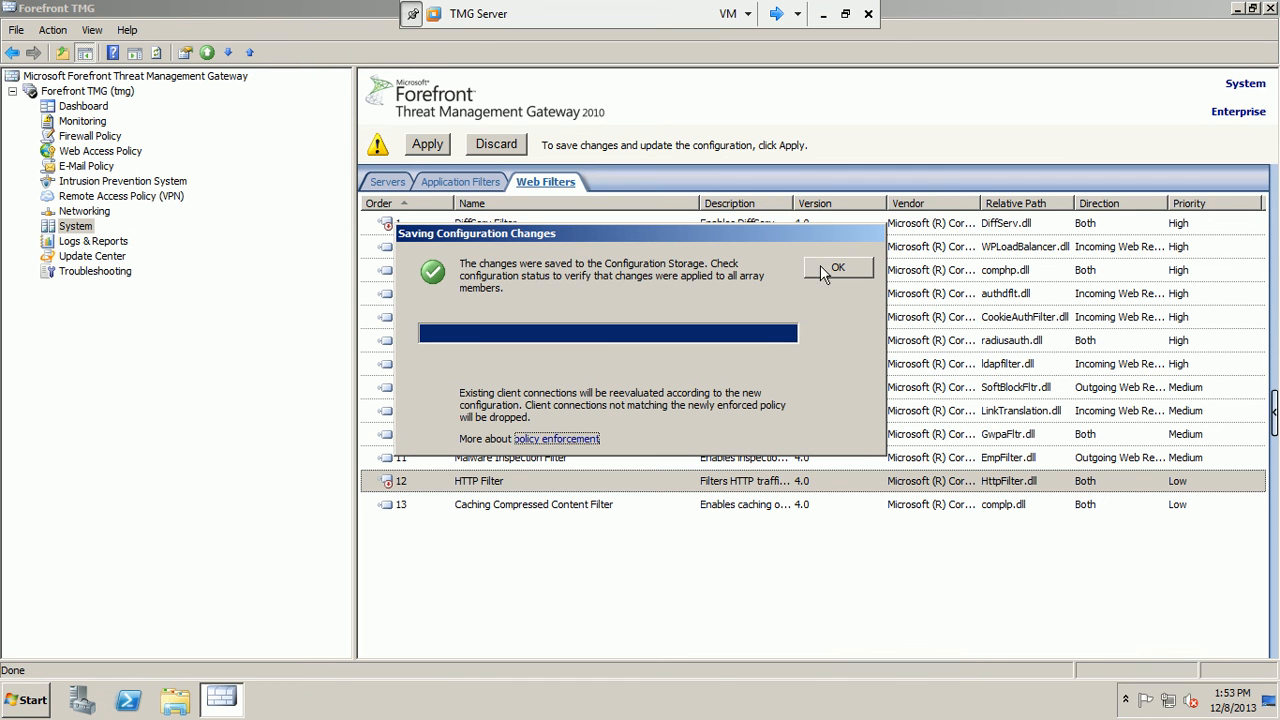
{"action": "left_click", "coordinate": [825, 268]}
Switch to the Win7 machine, reload gmail.com several times in Internet Explorer, and close the browser.
{"action": "left_click", "coordinate": [778, 13]}
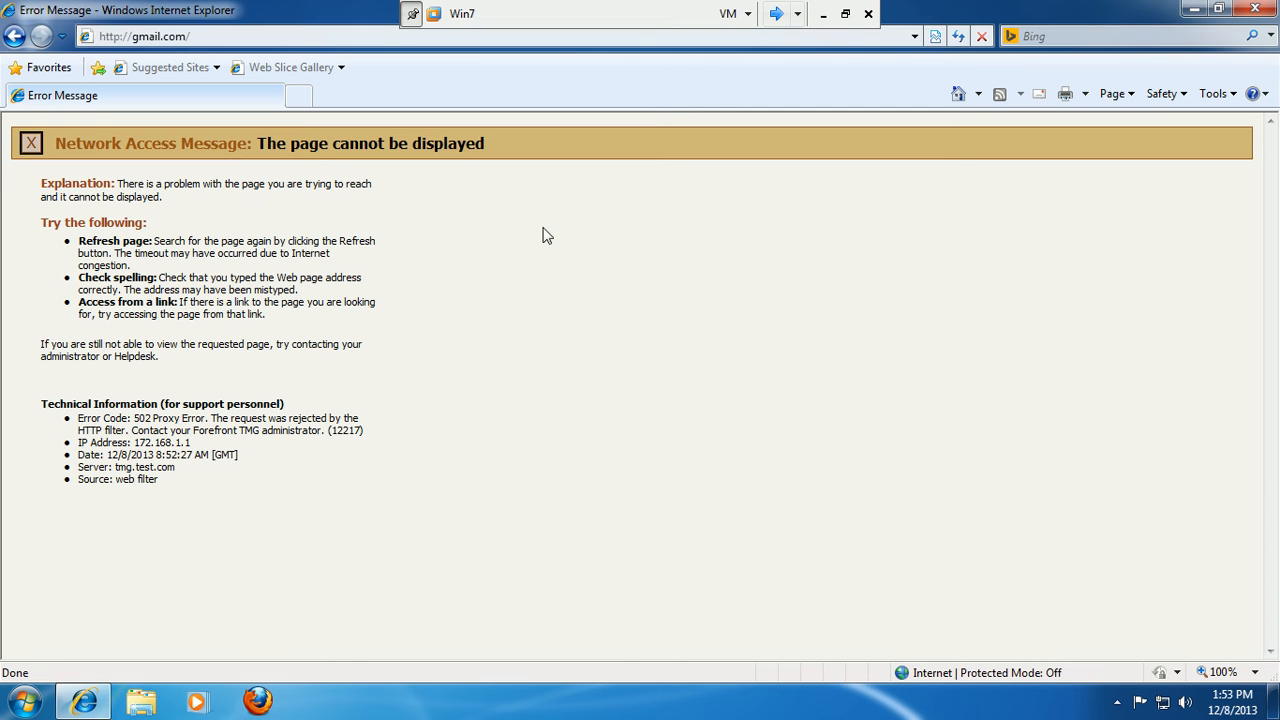
{"action": "left_click", "coordinate": [958, 36]}
{"action": "left_click", "coordinate": [958, 38]}
{"action": "left_click", "coordinate": [958, 38]}
{"action": "left_click", "coordinate": [1254, 9]}
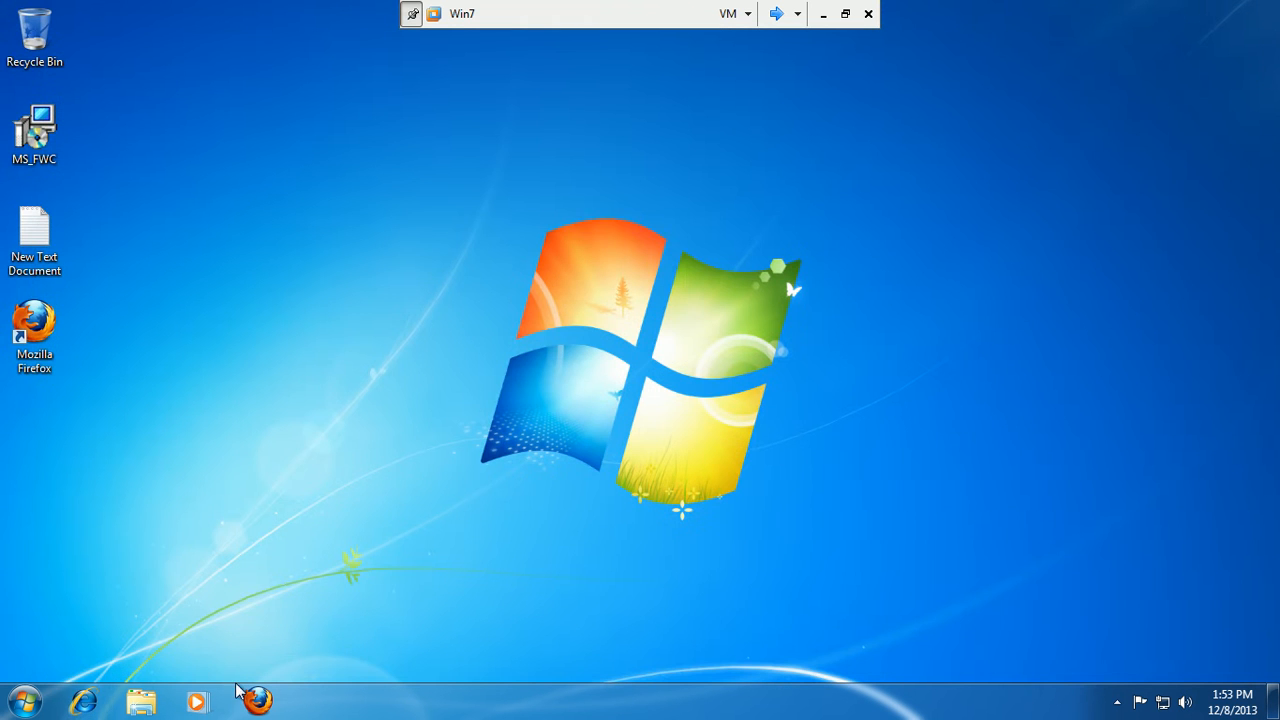
Reopen Internet Explorer, reload the arabia.msn.com home page repeatedly, and close the browser.
{"action": "left_click", "coordinate": [86, 704]}
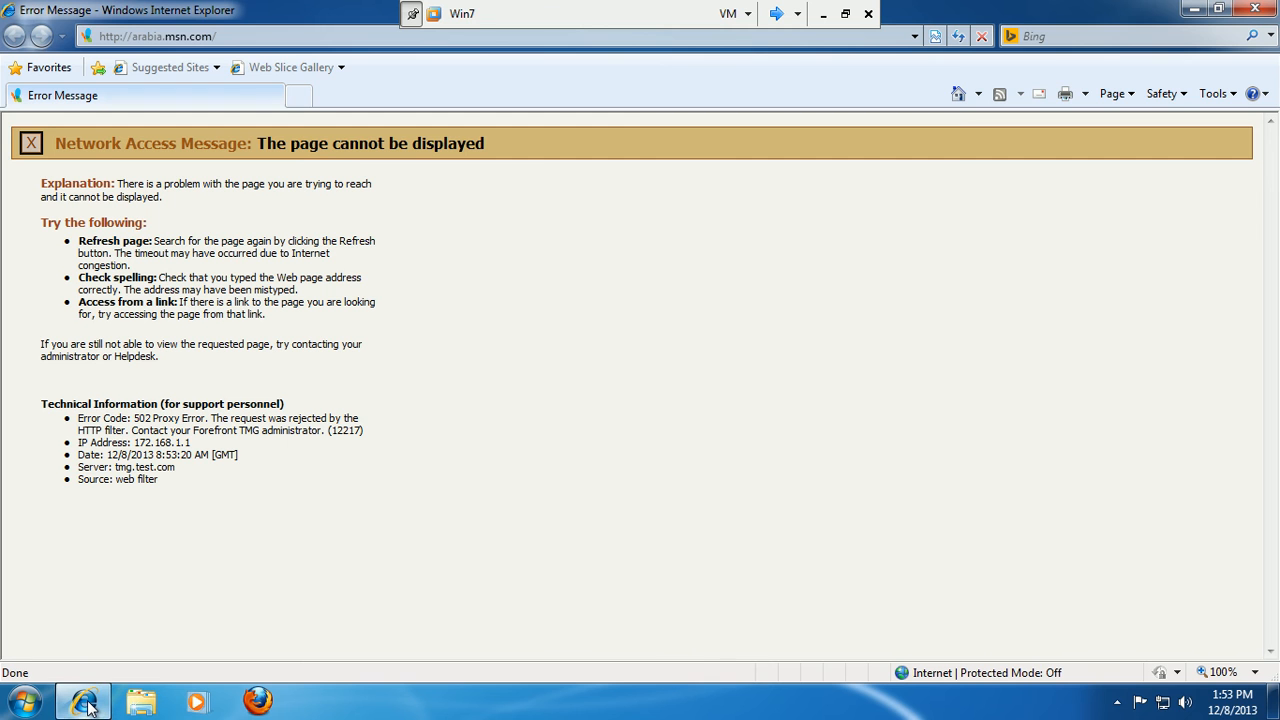
{"action": "left_click", "coordinate": [958, 38]}
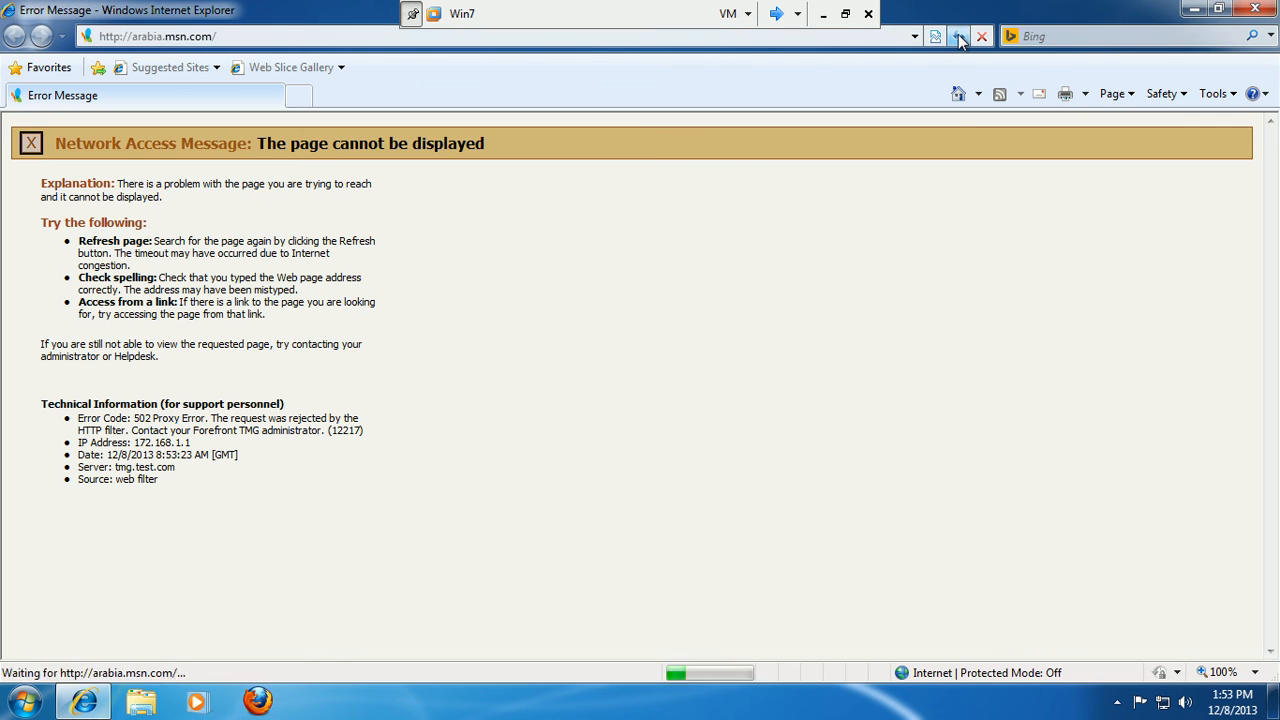
{"action": "left_click", "coordinate": [958, 38]}
{"action": "left_click", "coordinate": [958, 38]}
{"action": "left_click", "coordinate": [958, 38]}
{"action": "left_click", "coordinate": [958, 38]}
{"action": "left_click", "coordinate": [960, 40]}
{"action": "left_click", "coordinate": [960, 40]}
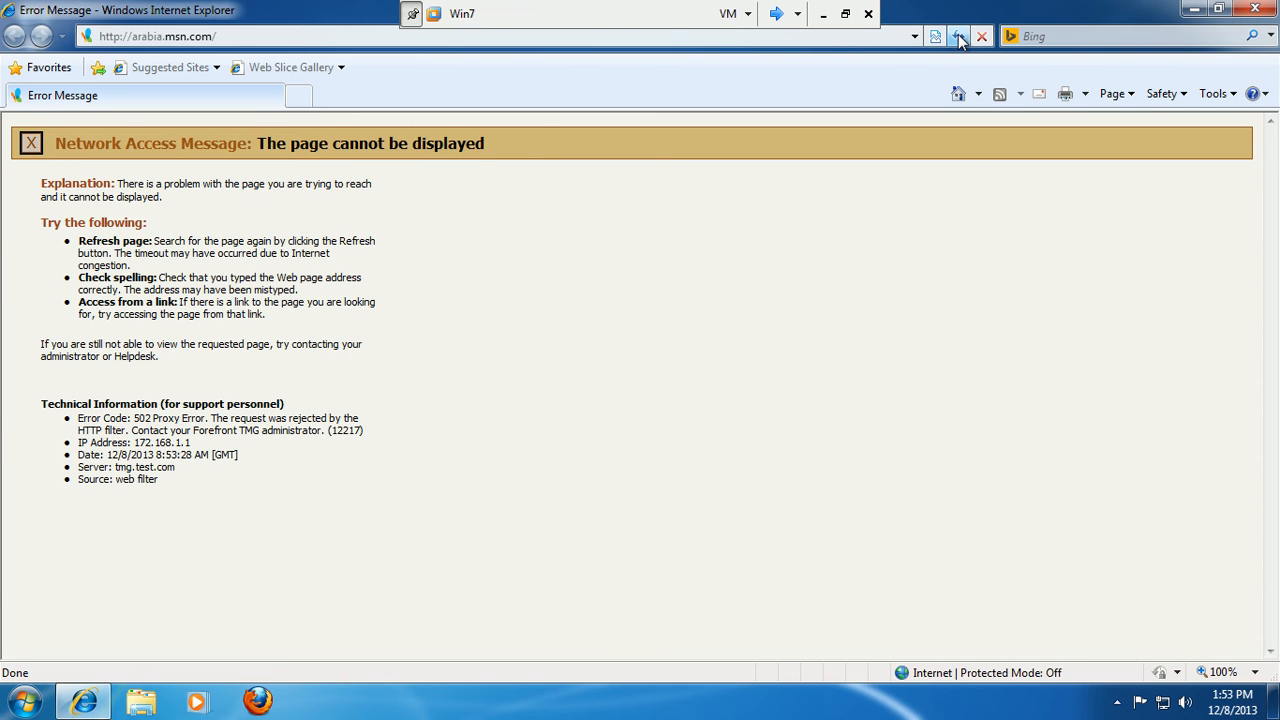
{"action": "left_click", "coordinate": [1255, 9]}
{"action": "right_click", "coordinate": [731, 264]}
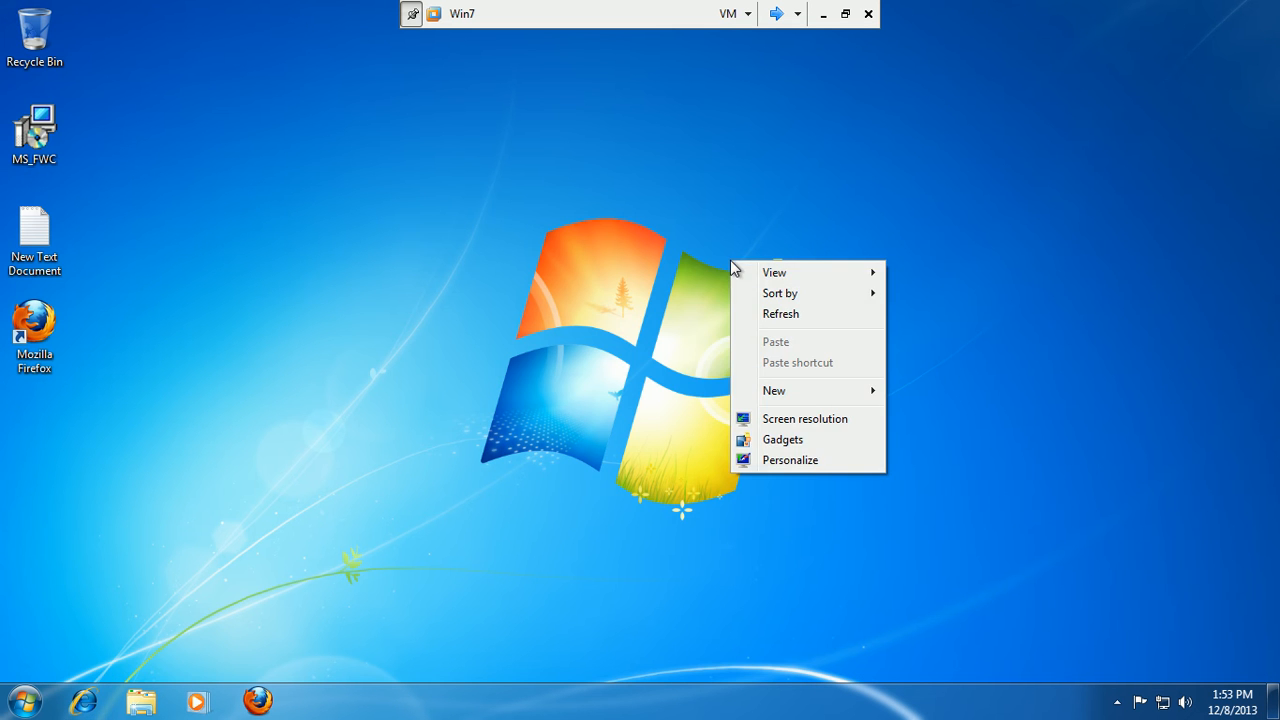
{"action": "left_click", "coordinate": [765, 313]}
{"action": "right_click", "coordinate": [606, 207]}
{"action": "left_click", "coordinate": [638, 262]}
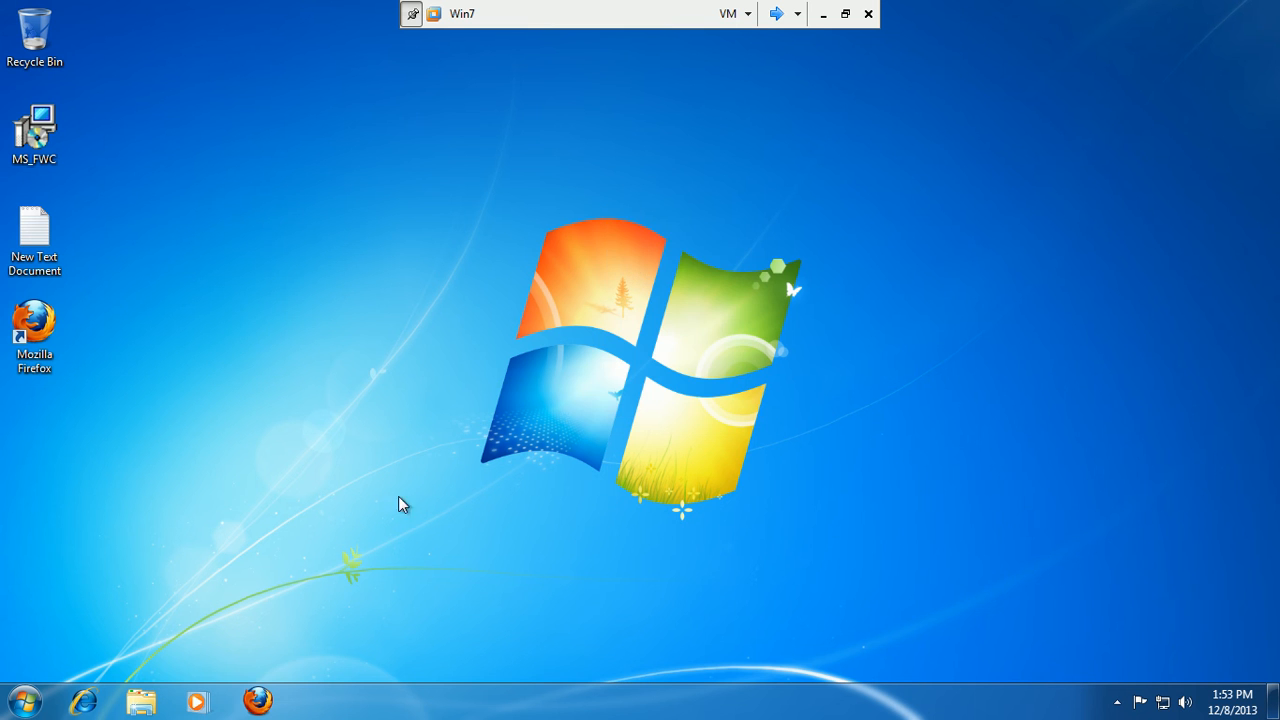
Open Firefox, make it the default browser, and try to load hotmail.com.
{"action": "left_click", "coordinate": [257, 701]}
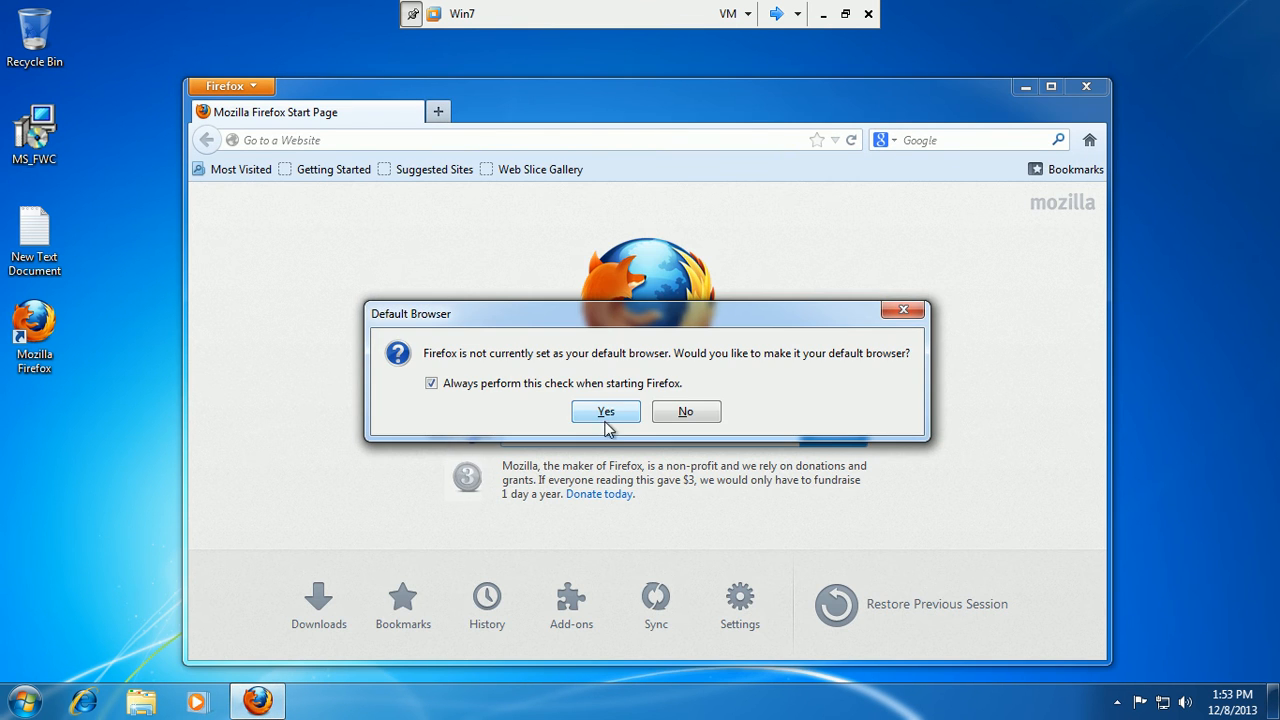
{"action": "left_click", "coordinate": [605, 418]}
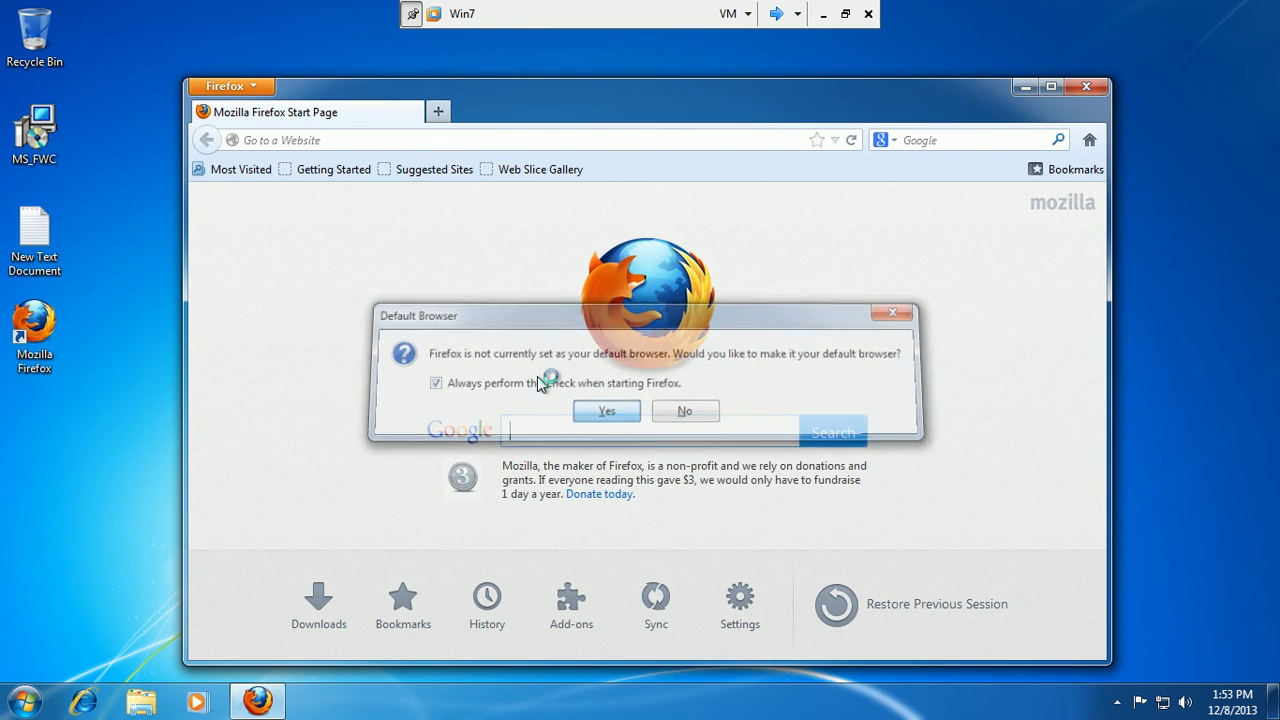
{"action": "left_click", "coordinate": [386, 136]}
{"action": "type", "text": "hotmail.com/"}
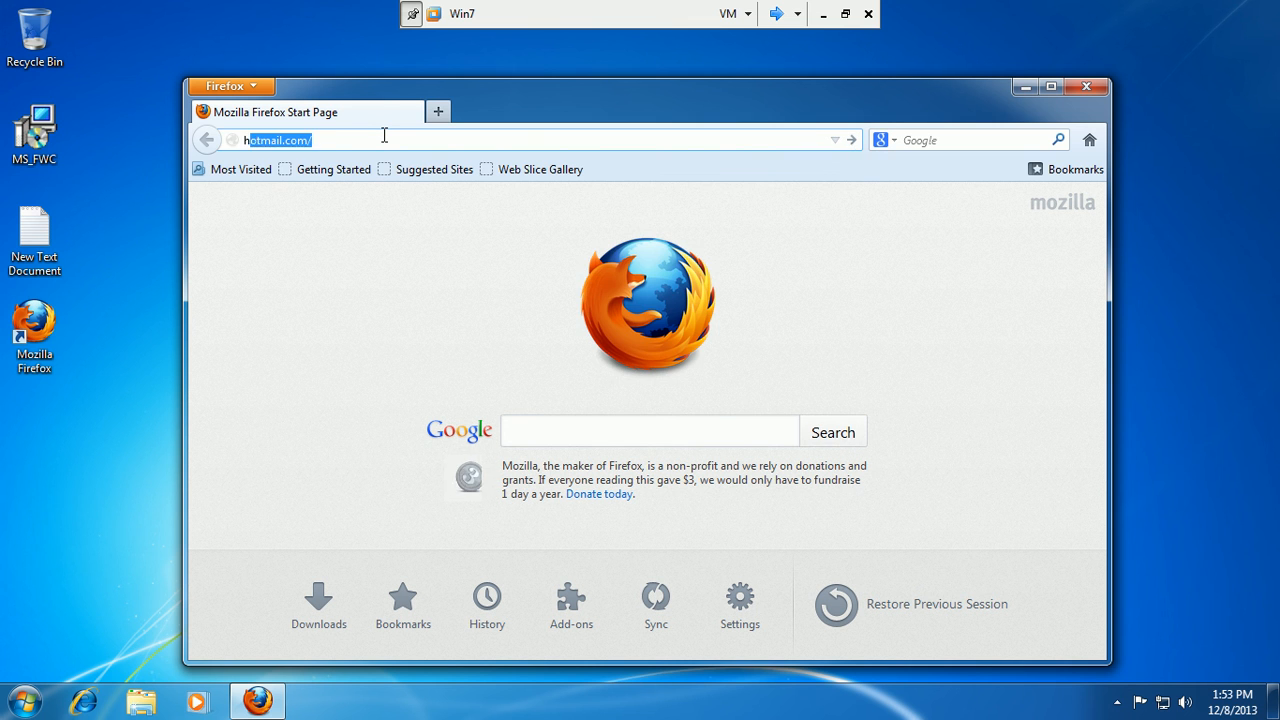
{"action": "key", "text": "Return"}
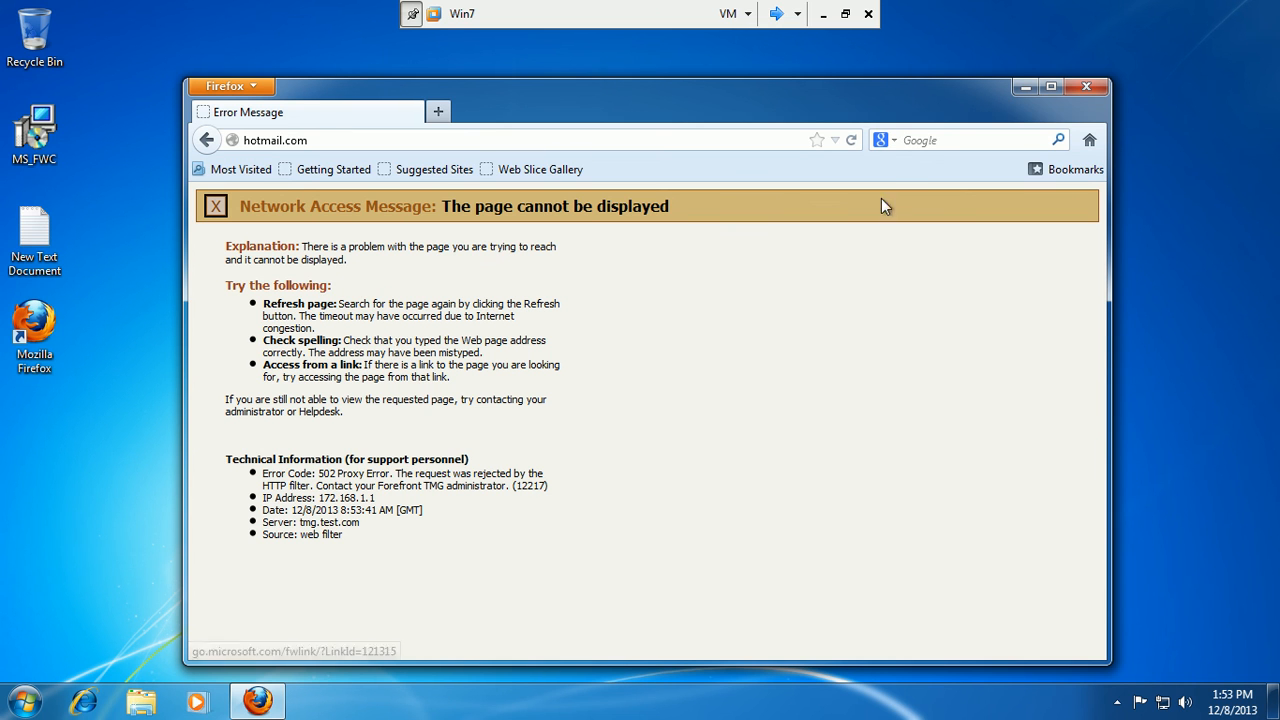
{"action": "left_click", "coordinate": [724, 140]}
{"action": "type", "text": "yahoo"}
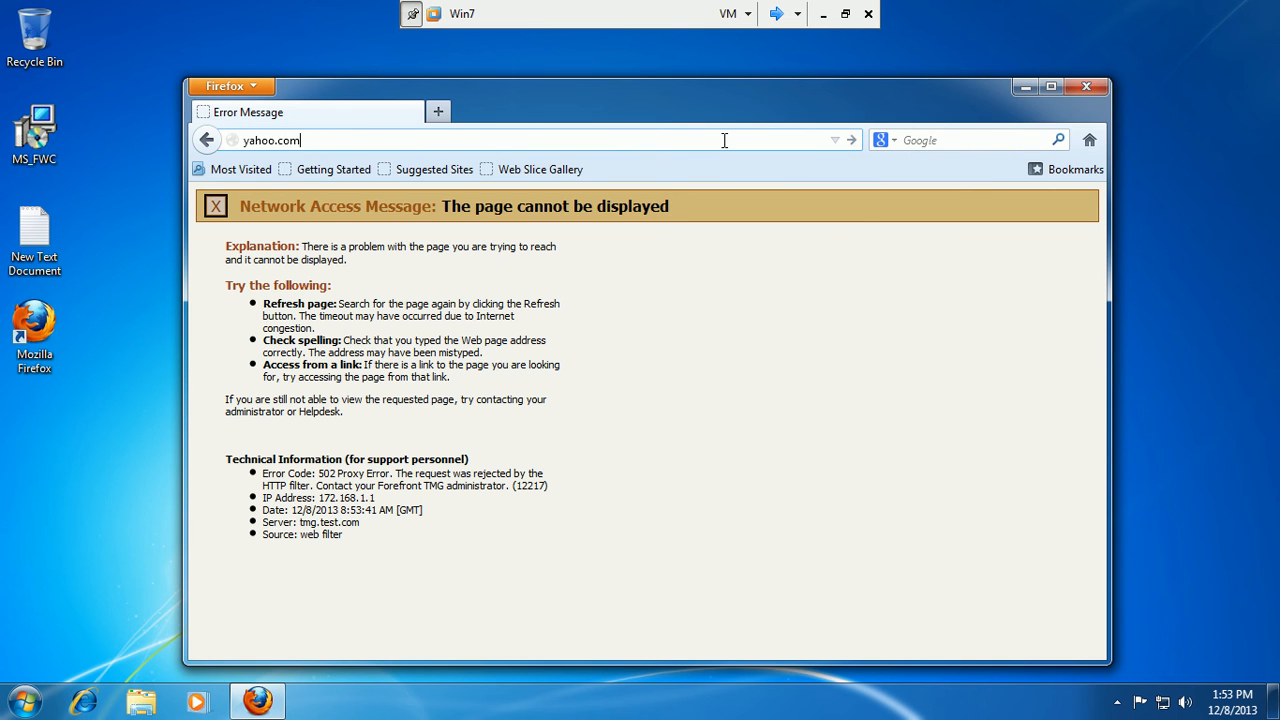
{"action": "key", "text": "Return"}
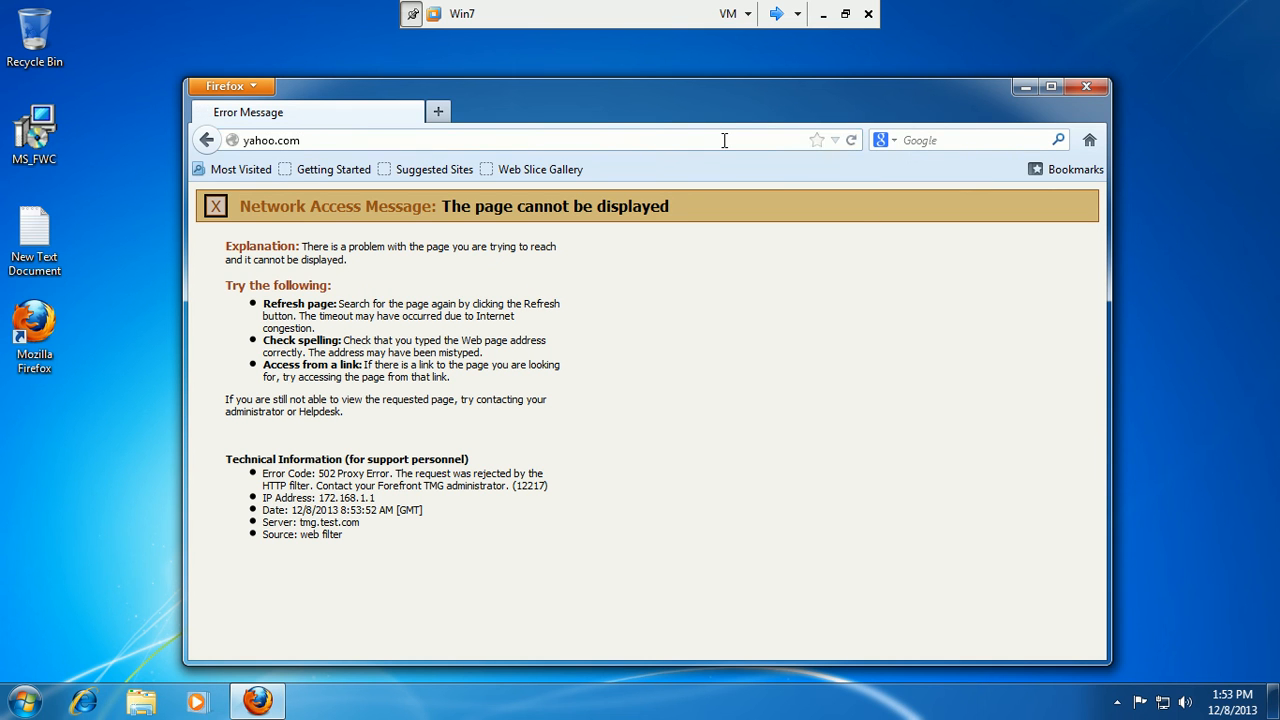
{"action": "left_click", "coordinate": [336, 141]}
{"action": "type", "text": "www."}
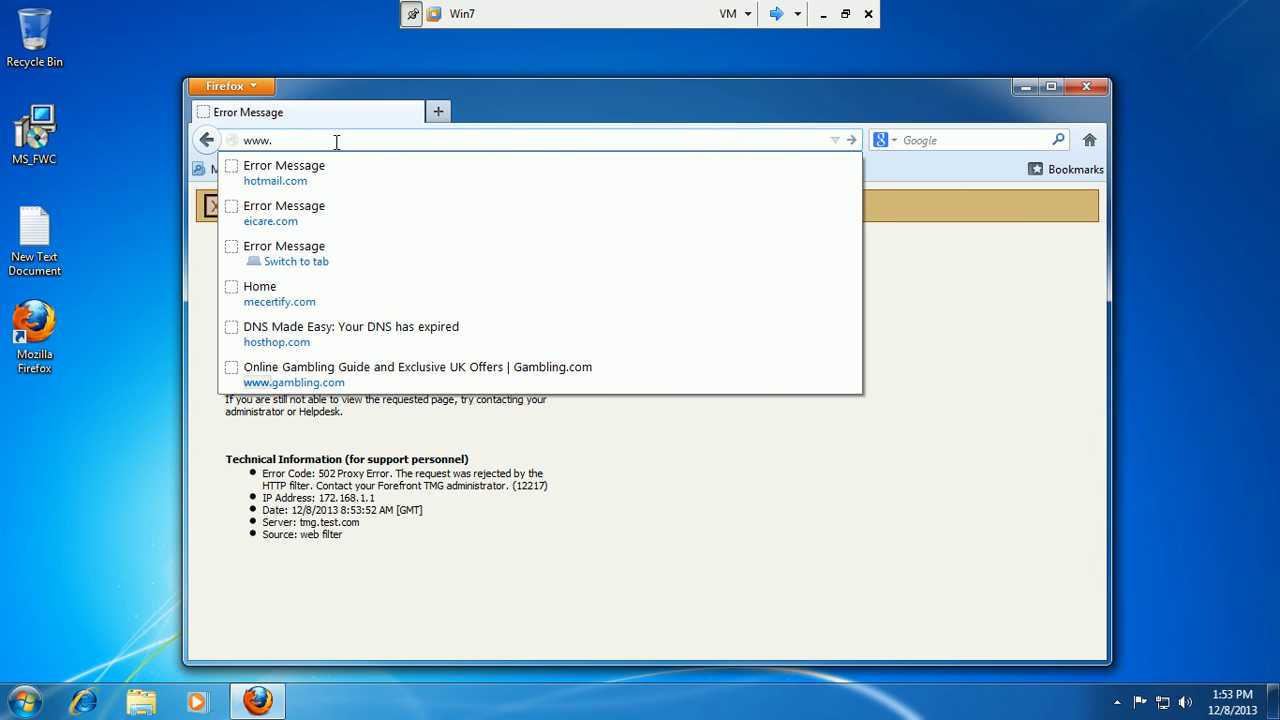
{"action": "type", "text": "yahoo.com"}
{"action": "key", "text": "Return"}
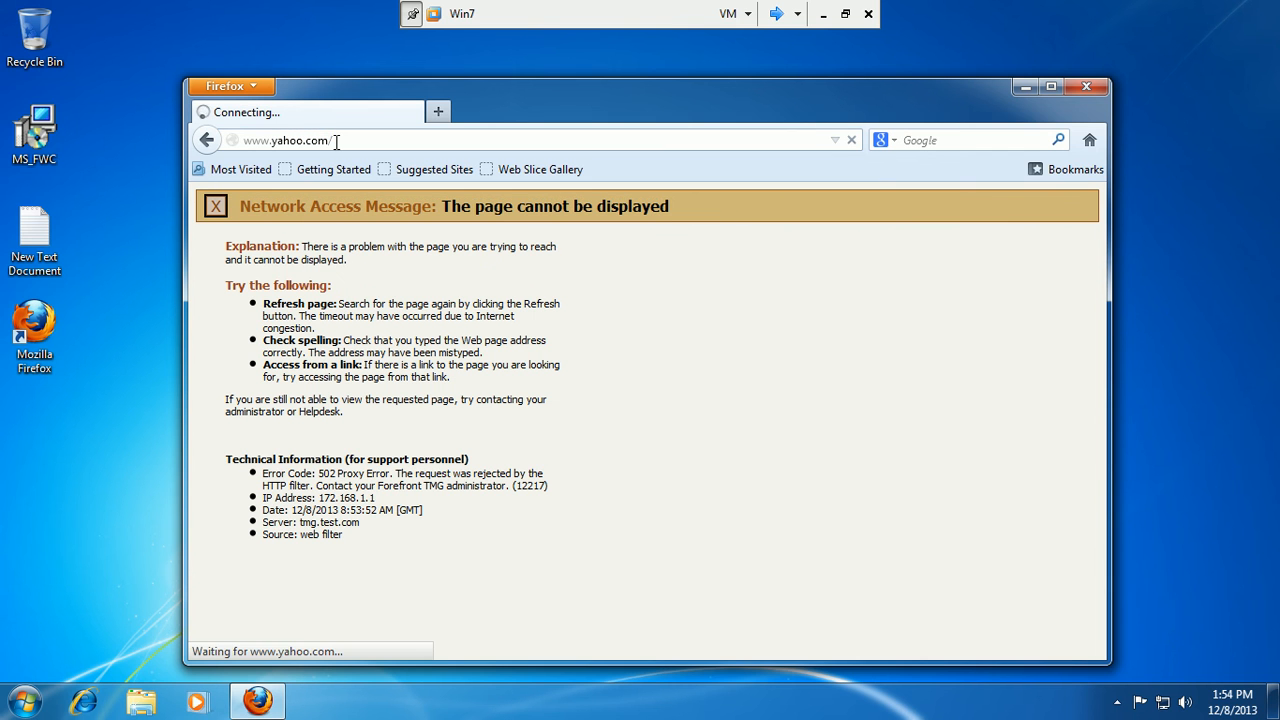
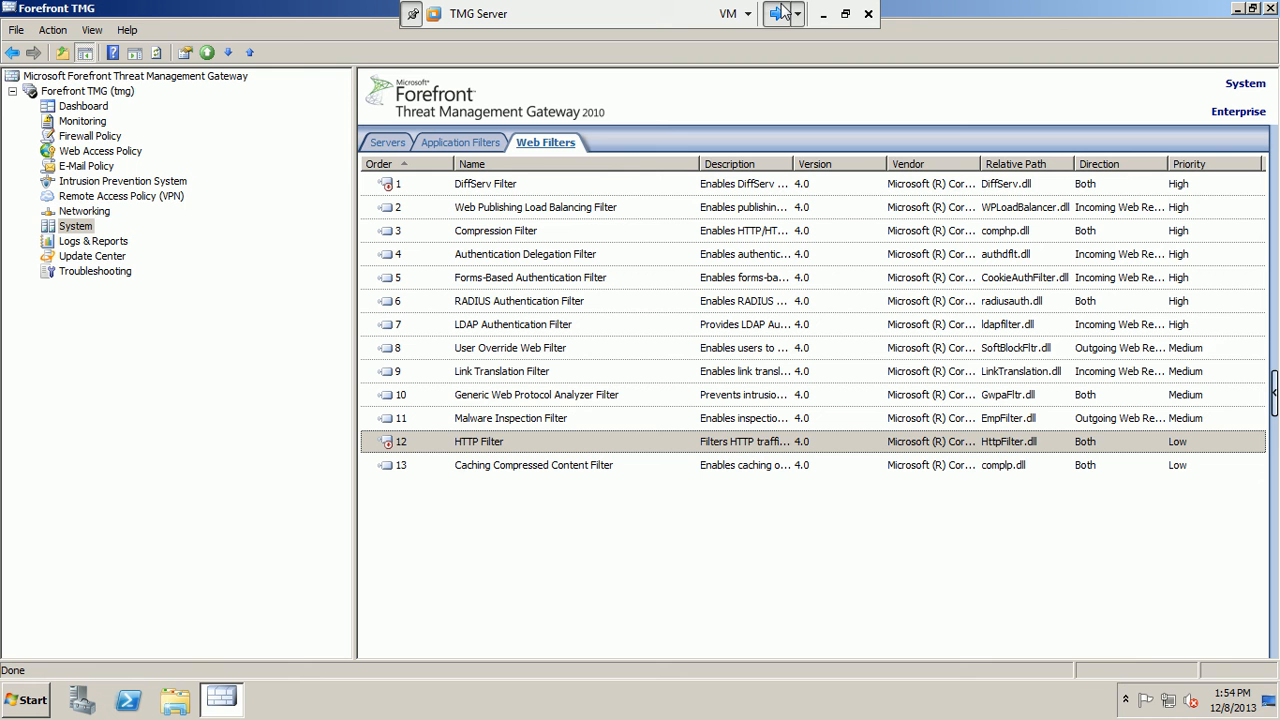
Return to the TMG Server, re-enable the HTTP Filter web filter, and apply the configuration change.
{"action": "left_click", "coordinate": [776, 14]}
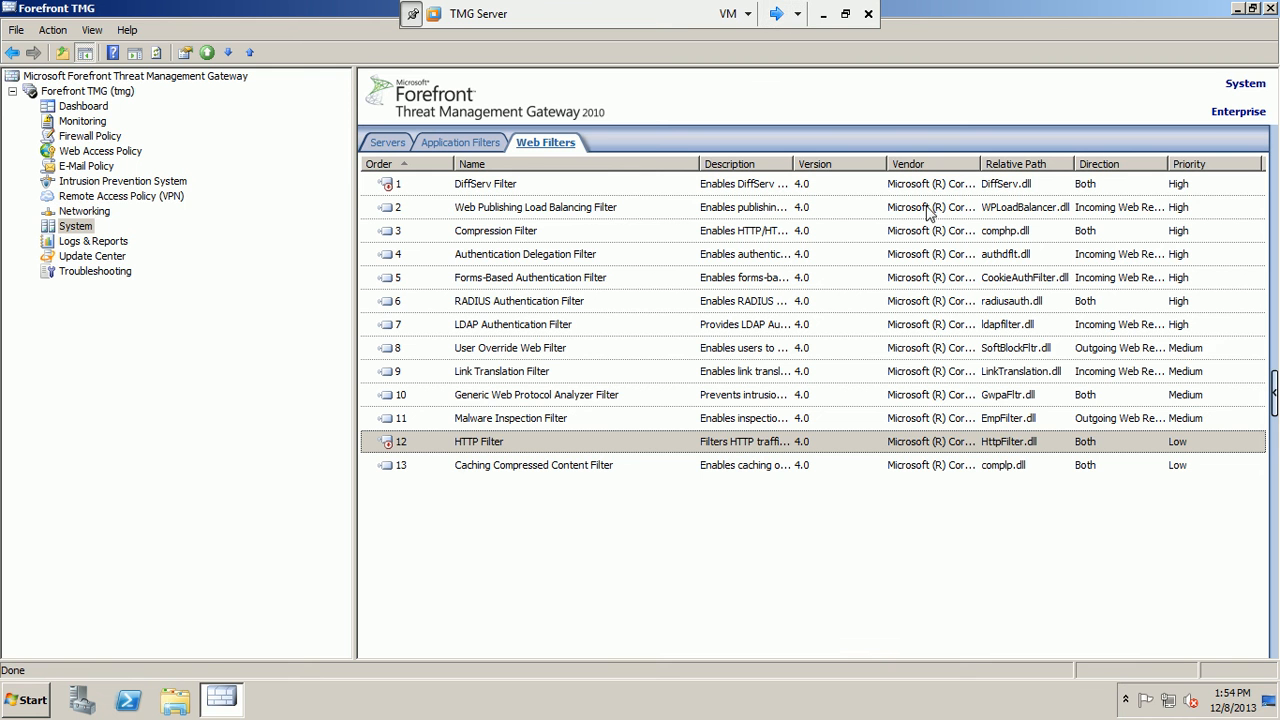
{"action": "right_click", "coordinate": [524, 440]}
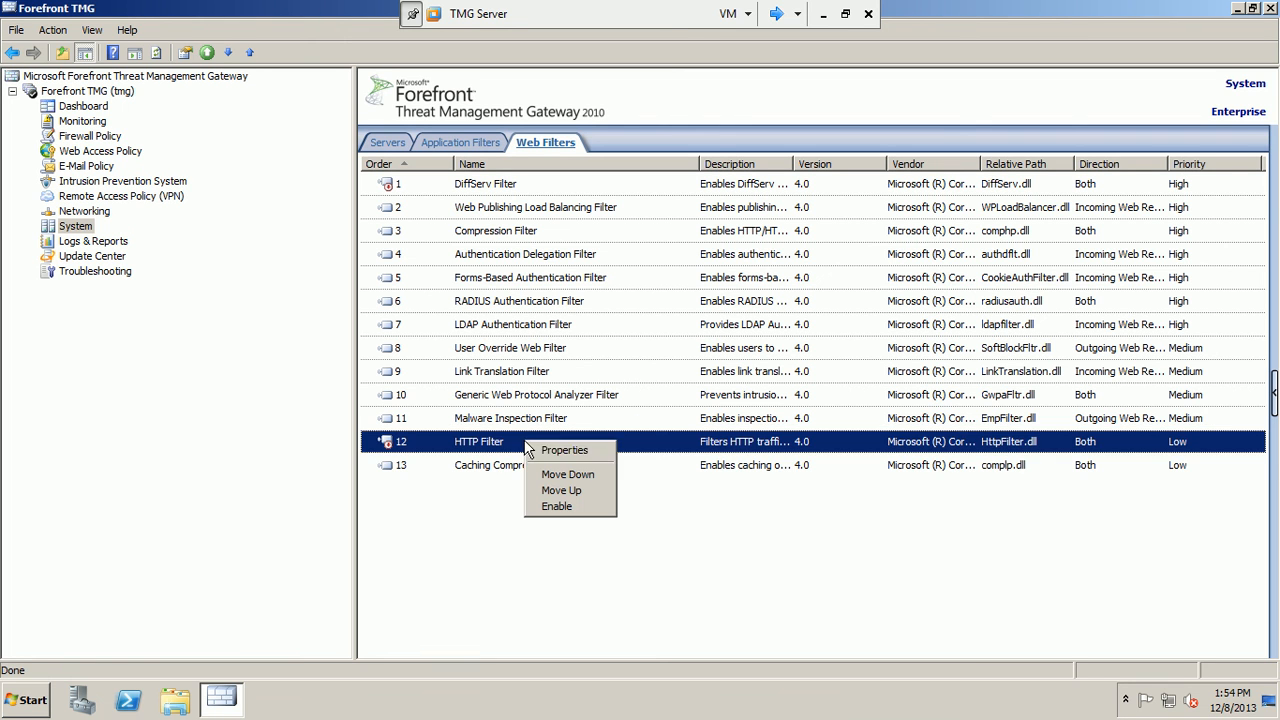
{"action": "left_click", "coordinate": [533, 447]}
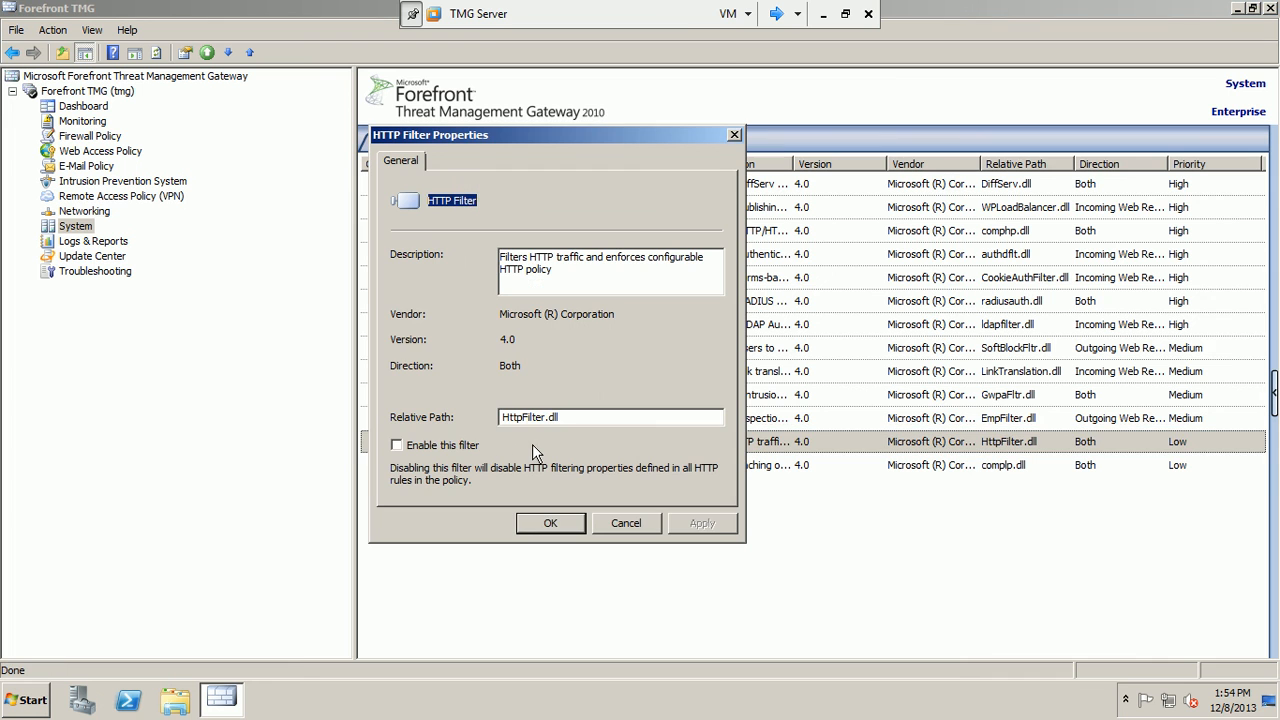
{"action": "left_click", "coordinate": [456, 443]}
{"action": "left_click", "coordinate": [712, 518]}
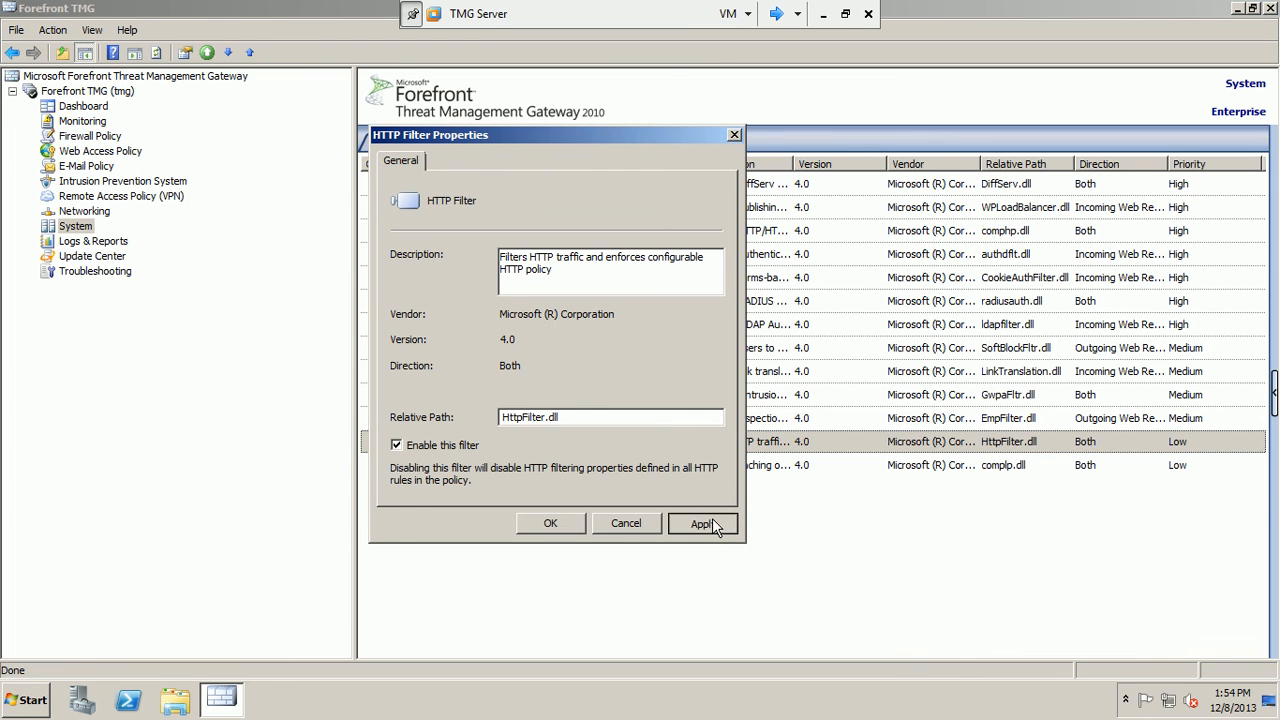
{"action": "left_click", "coordinate": [578, 530]}
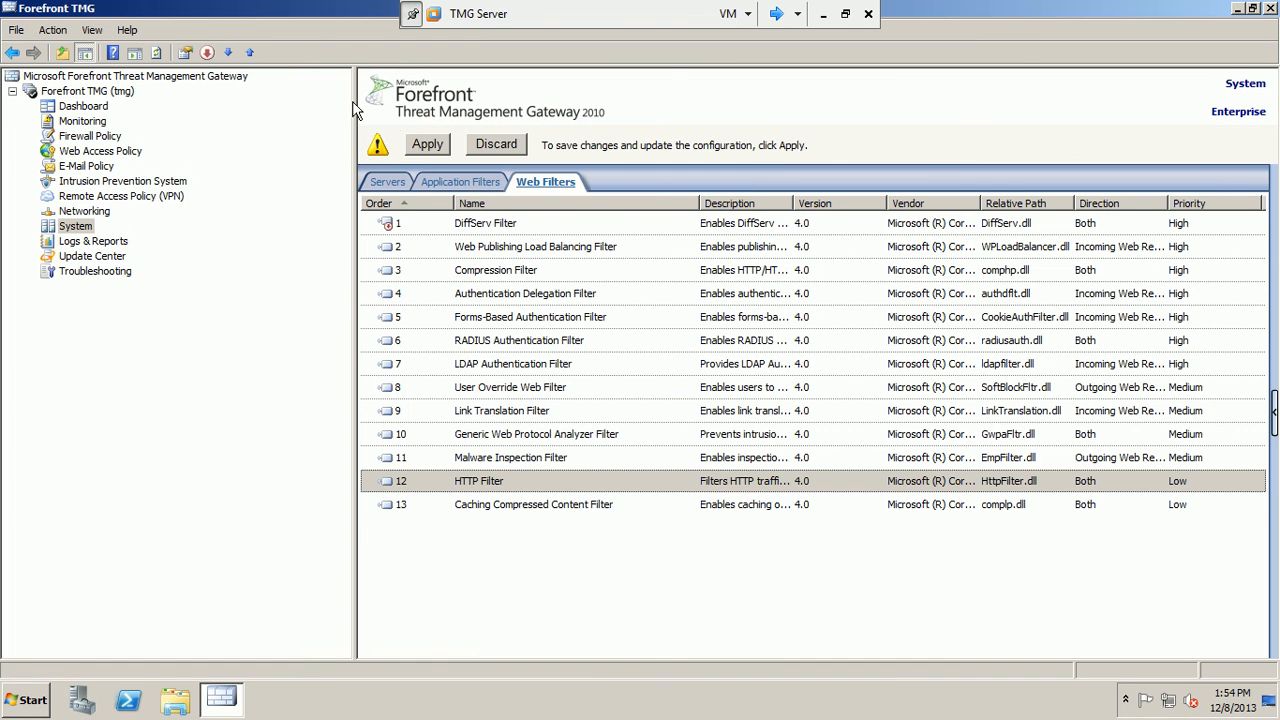
{"action": "left_click", "coordinate": [427, 145]}
{"action": "left_click", "coordinate": [758, 441]}
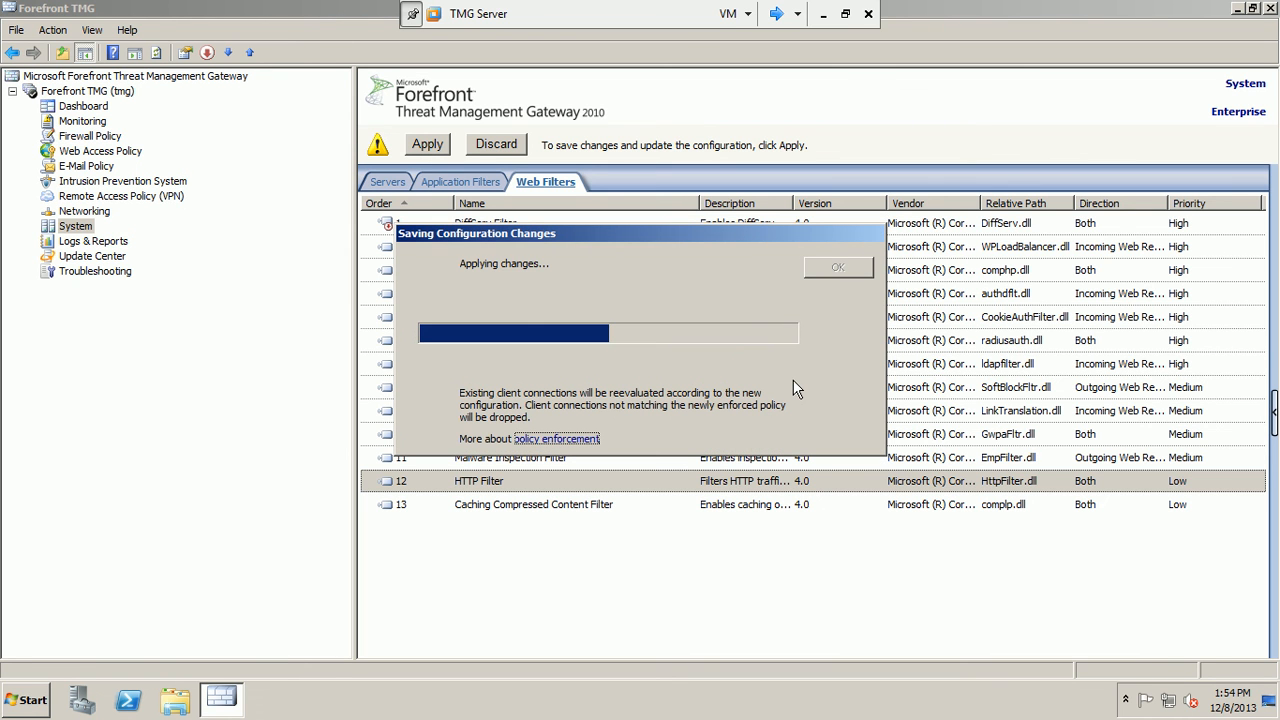
{"action": "left_click", "coordinate": [834, 268]}
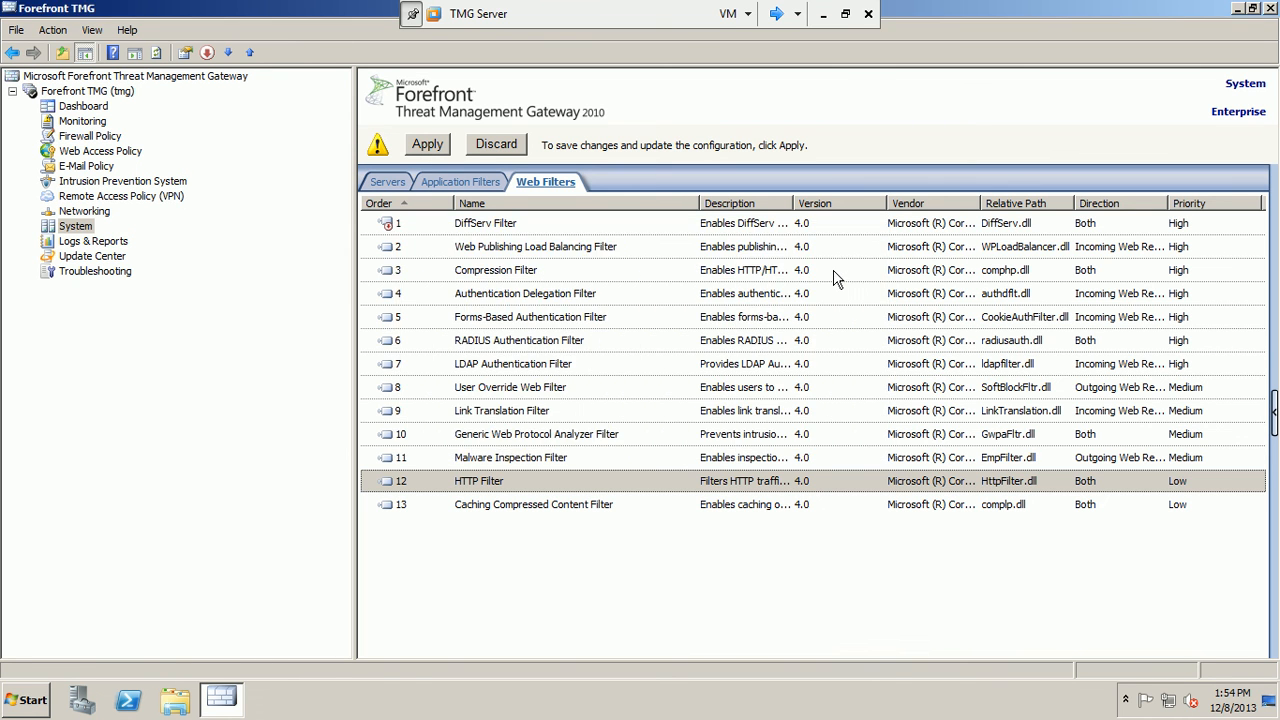
{"action": "left_click", "coordinate": [158, 54]}
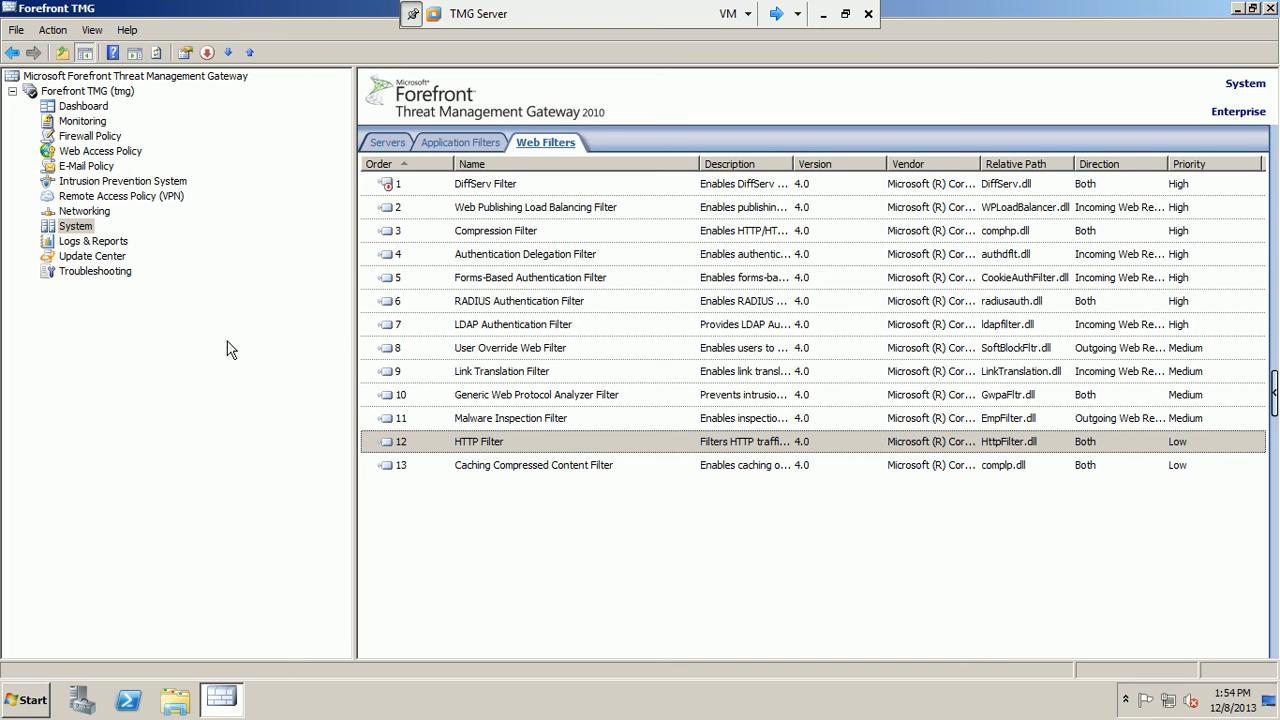
{"action": "left_click", "coordinate": [775, 14]}
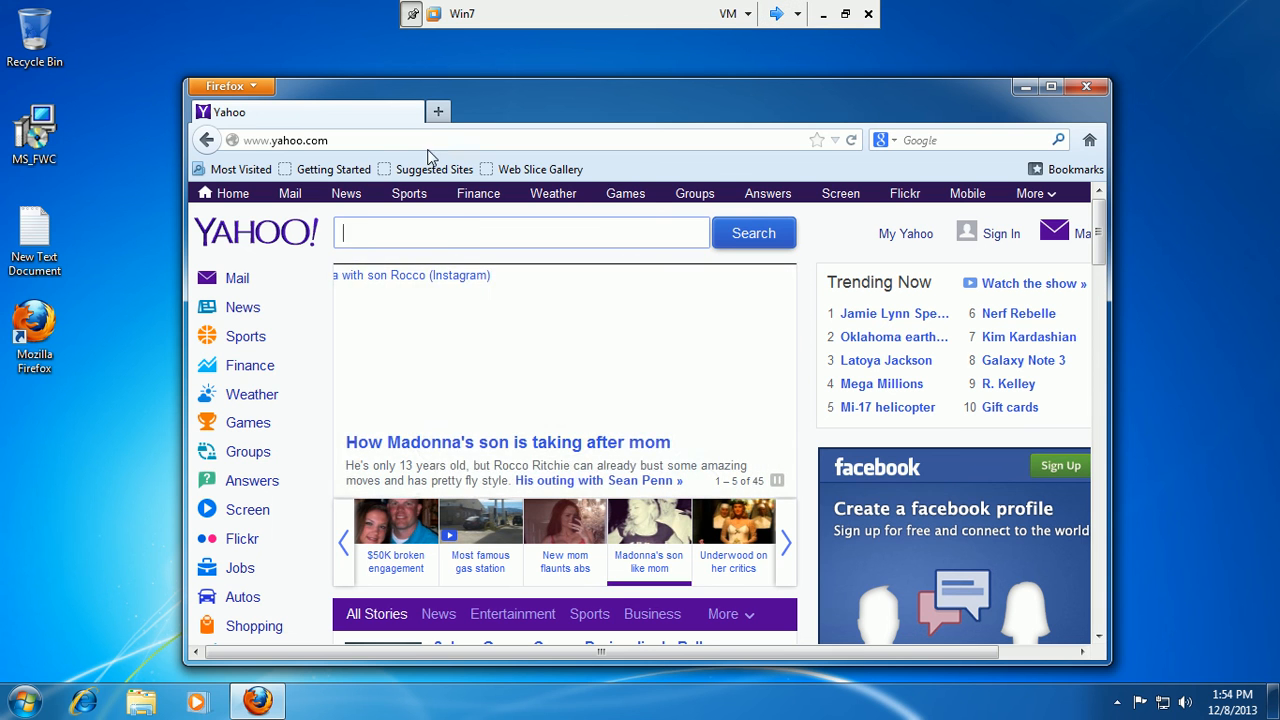
{"action": "left_click", "coordinate": [423, 145]}
{"action": "type", "text": "hotma"}
{"action": "key", "text": "BackSpace"}
{"action": "key", "text": "BackSpace"}
{"action": "key", "text": "BackSpace"}
{"action": "key", "text": "BackSpace"}
{"action": "key", "text": "BackSpace"}
{"action": "key", "text": "BackSpace"}
{"action": "type", "text": "www."}
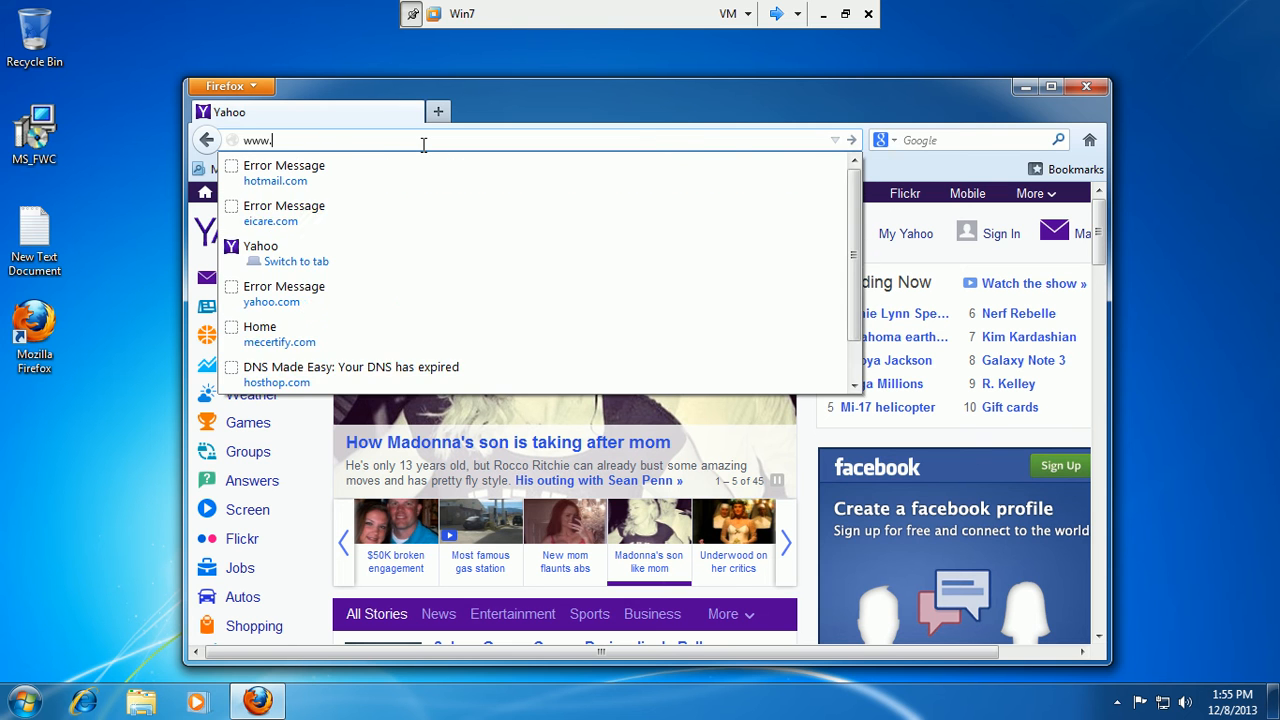
{"action": "type", "text": "hotmail.com"}
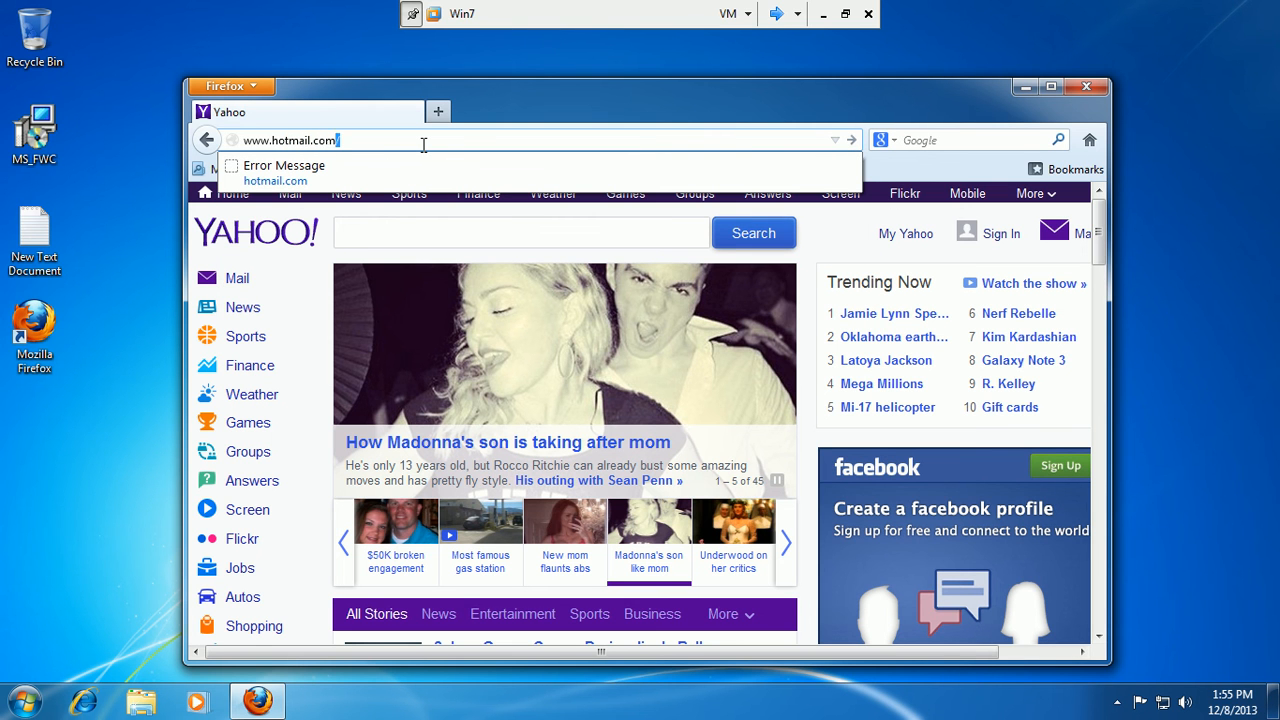
{"action": "key", "text": "Return"}
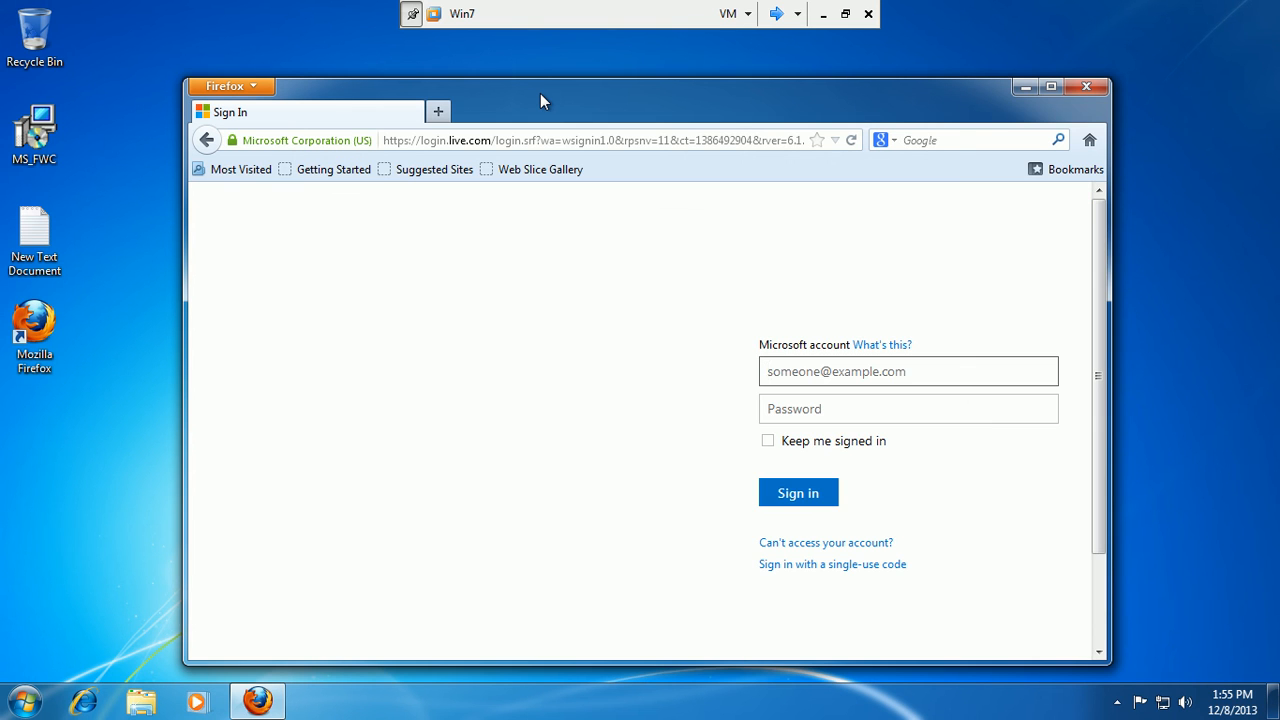
{"action": "left_click", "coordinate": [79, 712]}
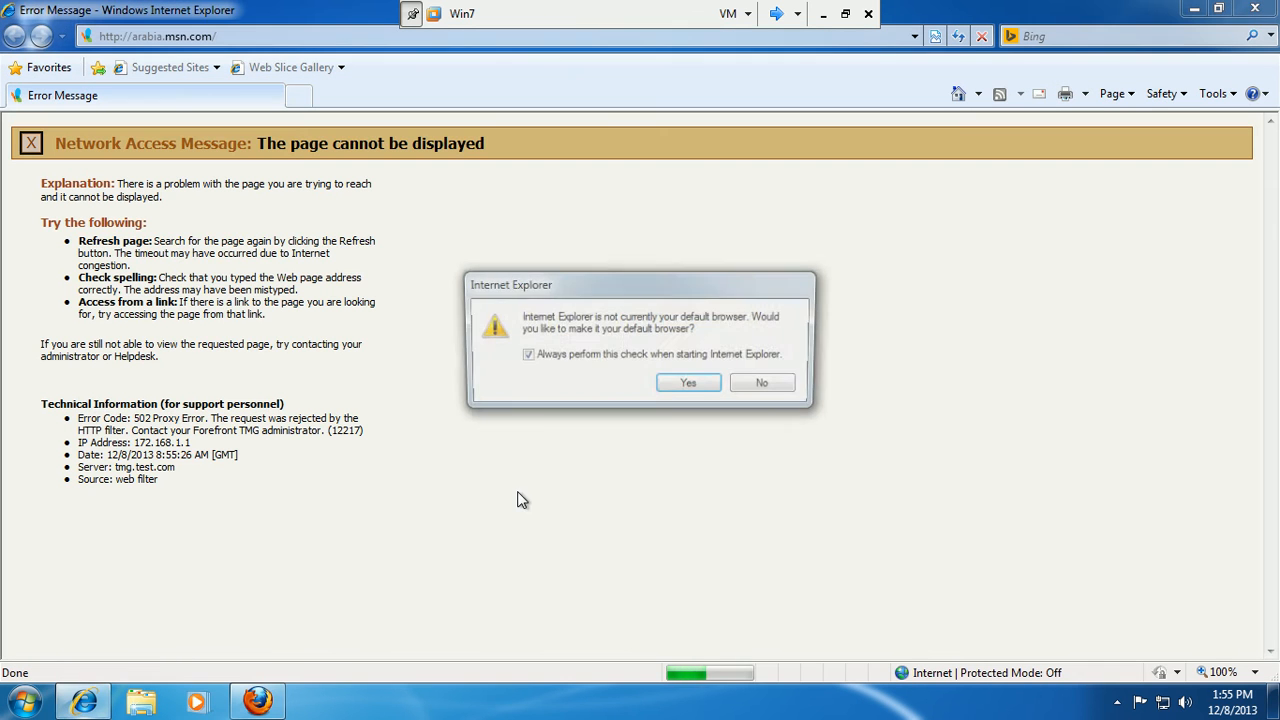
{"action": "left_click", "coordinate": [707, 385]}
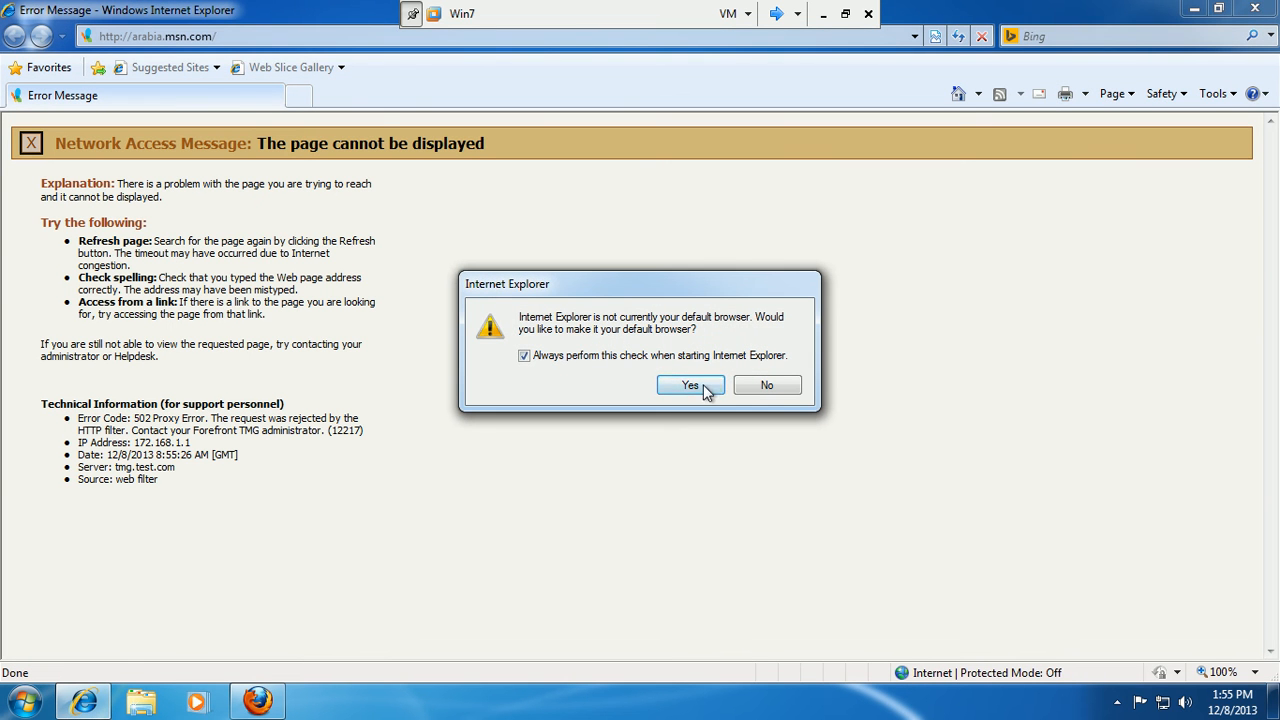
{"action": "left_click", "coordinate": [310, 35]}
{"action": "type", "text": "w"}
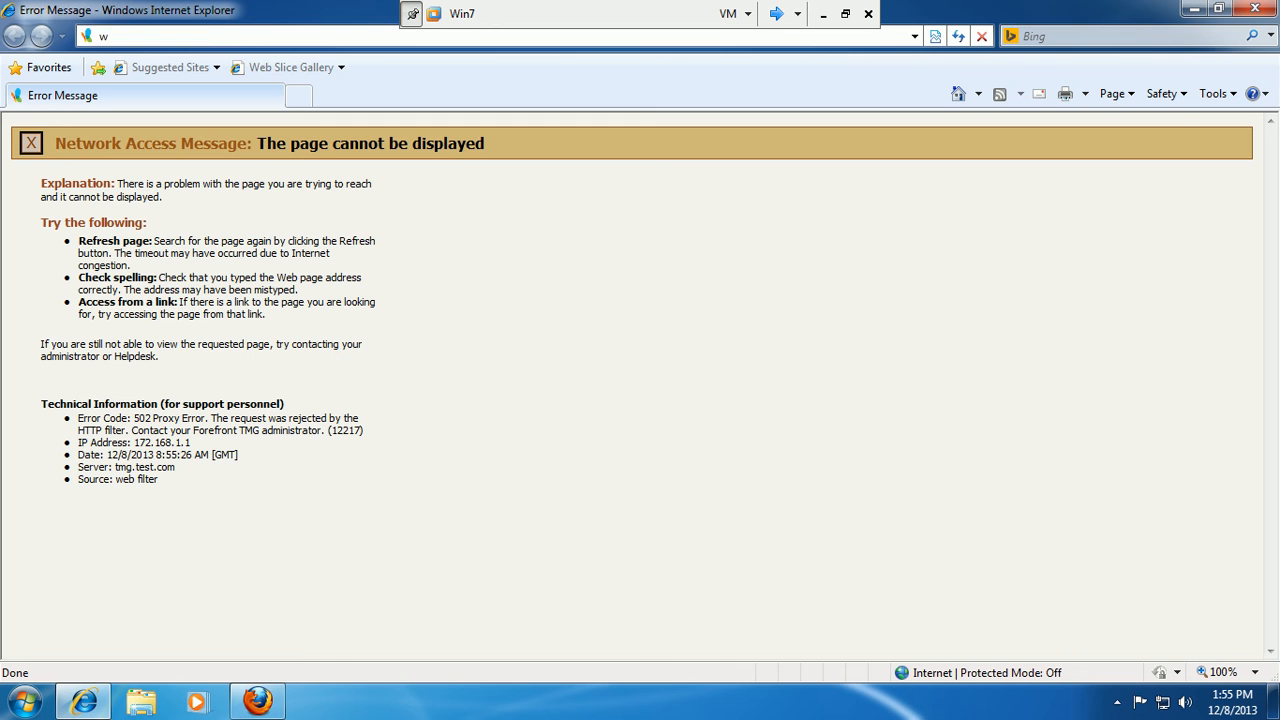
{"action": "type", "text": "ww.yahoo.com"}
{"action": "key", "text": "Return"}
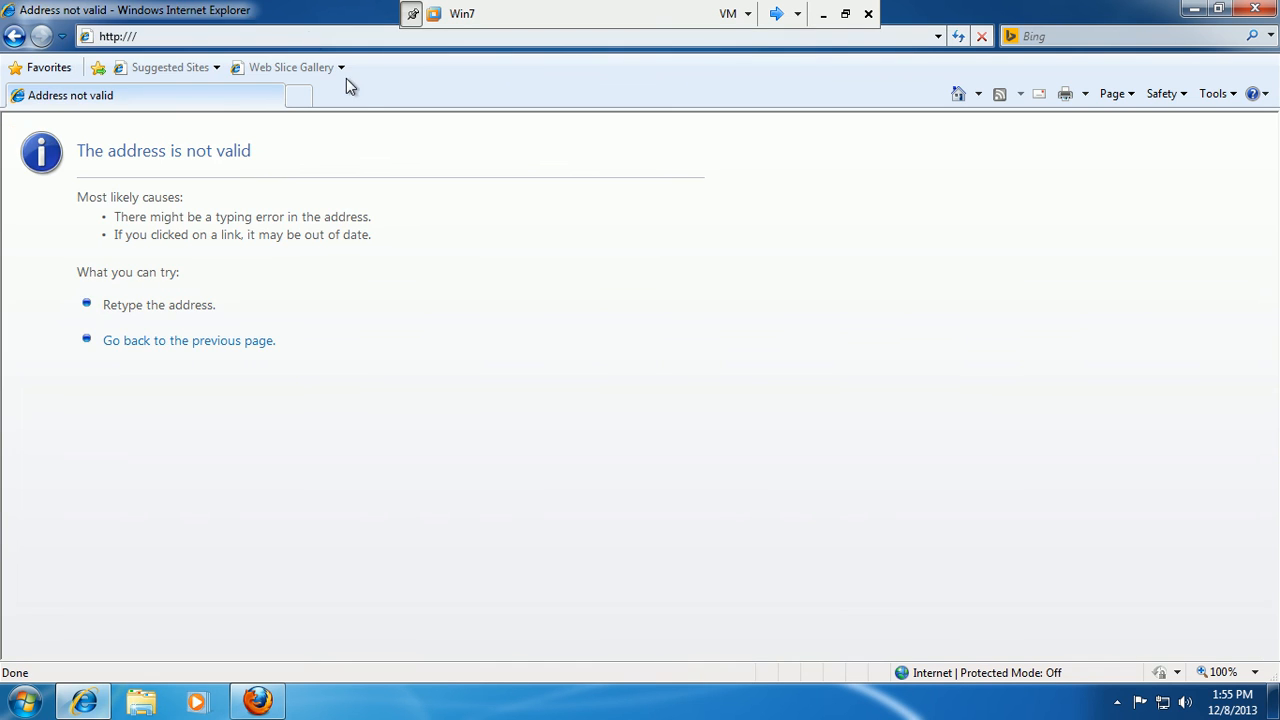
{"action": "left_click", "coordinate": [317, 45]}
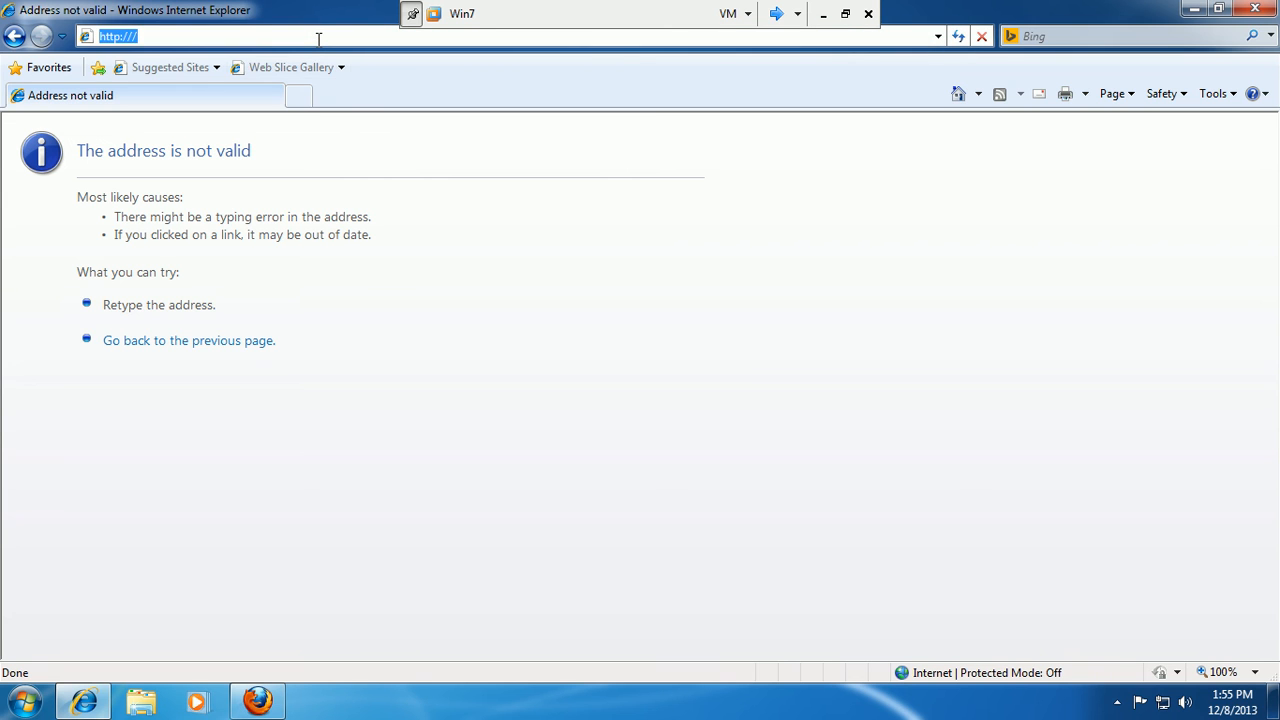
{"action": "type", "text": "www.yahoo"}
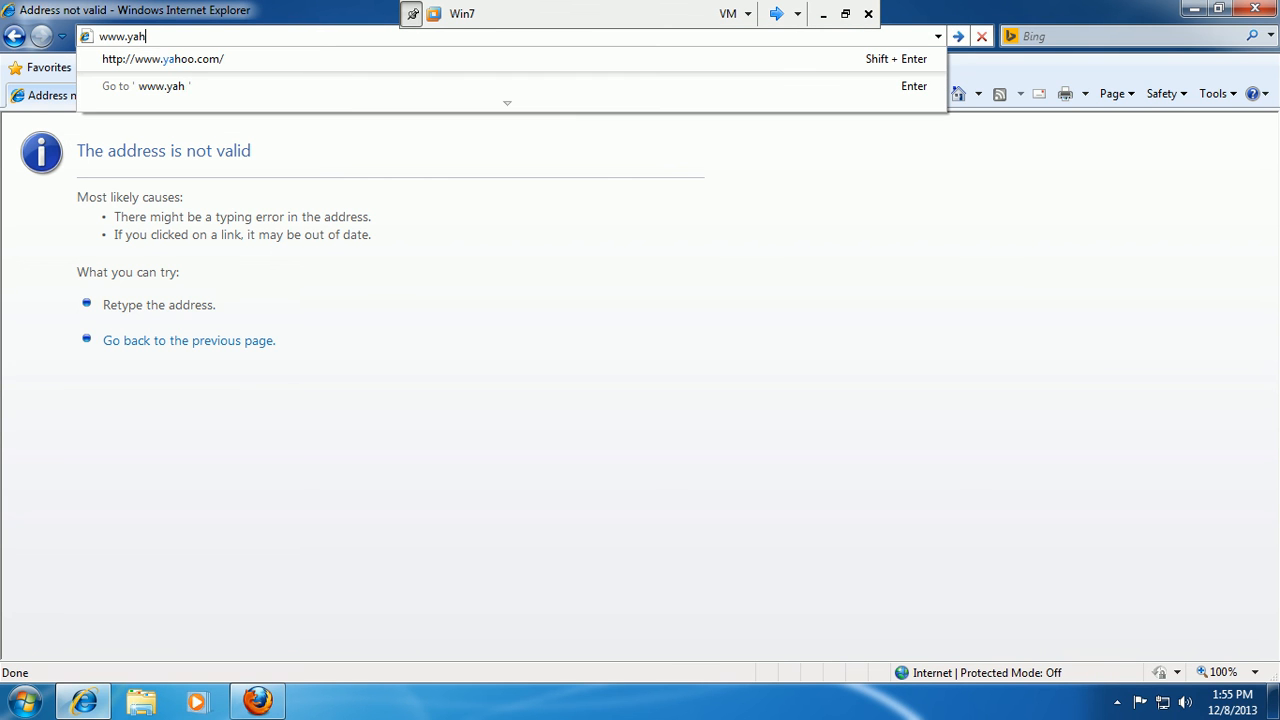
{"action": "type", "text": "m"}
{"action": "key", "text": "Return"}
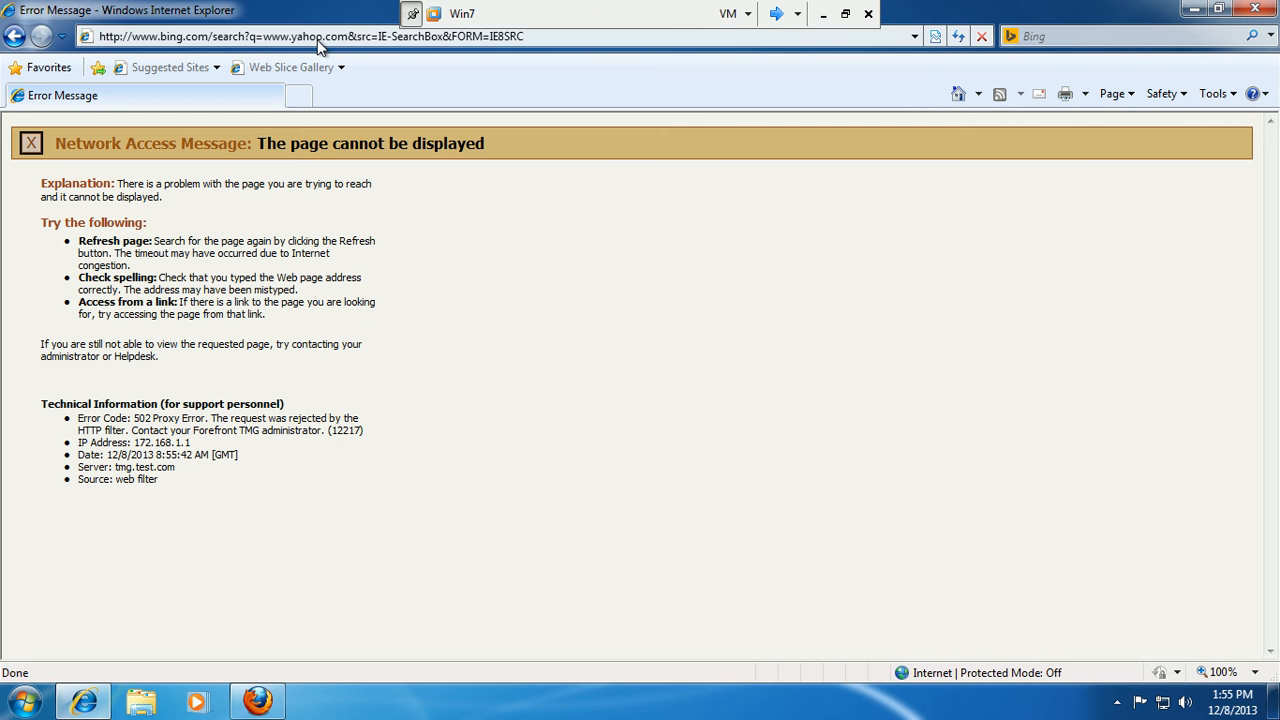
{"action": "left_click", "coordinate": [1255, 9]}
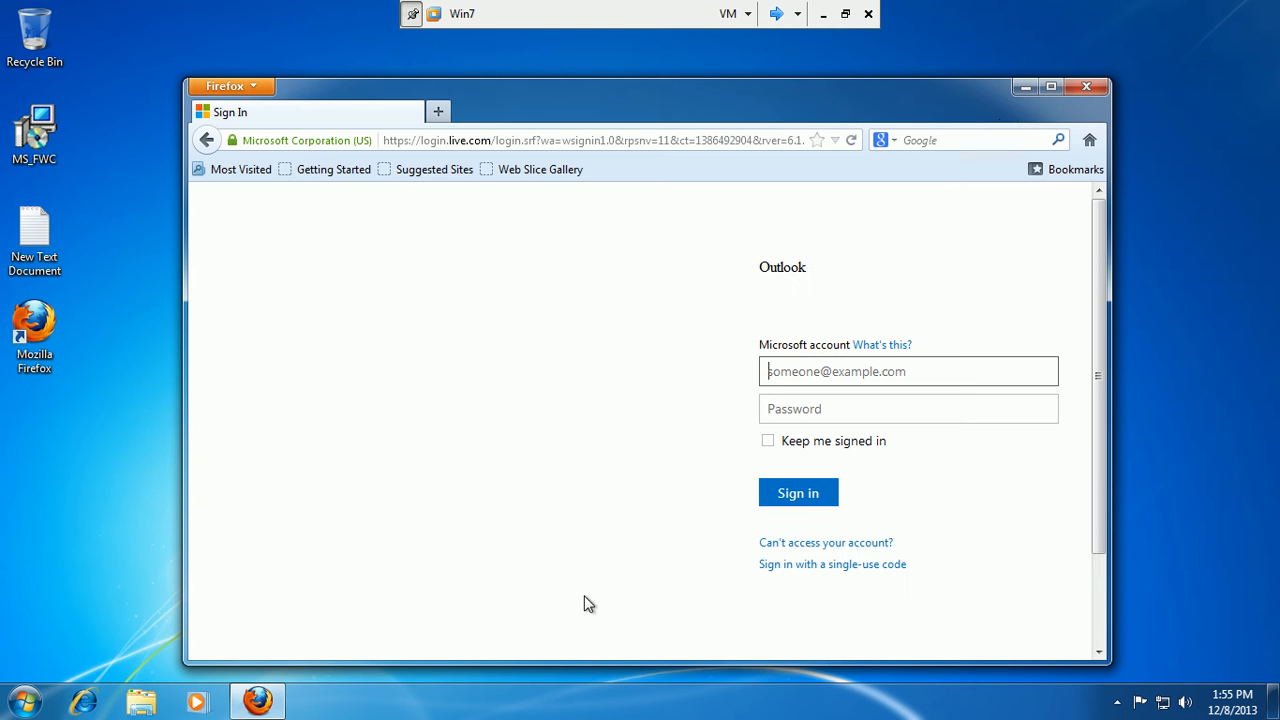
{"action": "left_click", "coordinate": [1086, 86]}
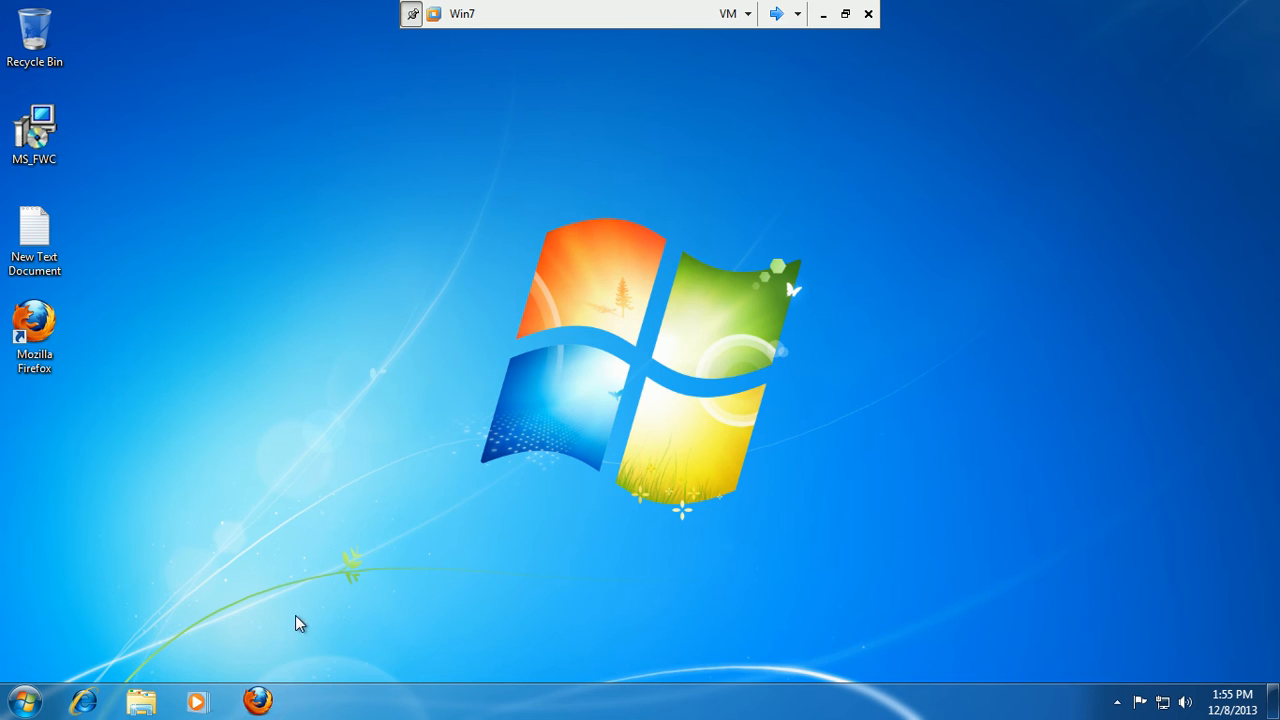
{"action": "left_click", "coordinate": [257, 700]}
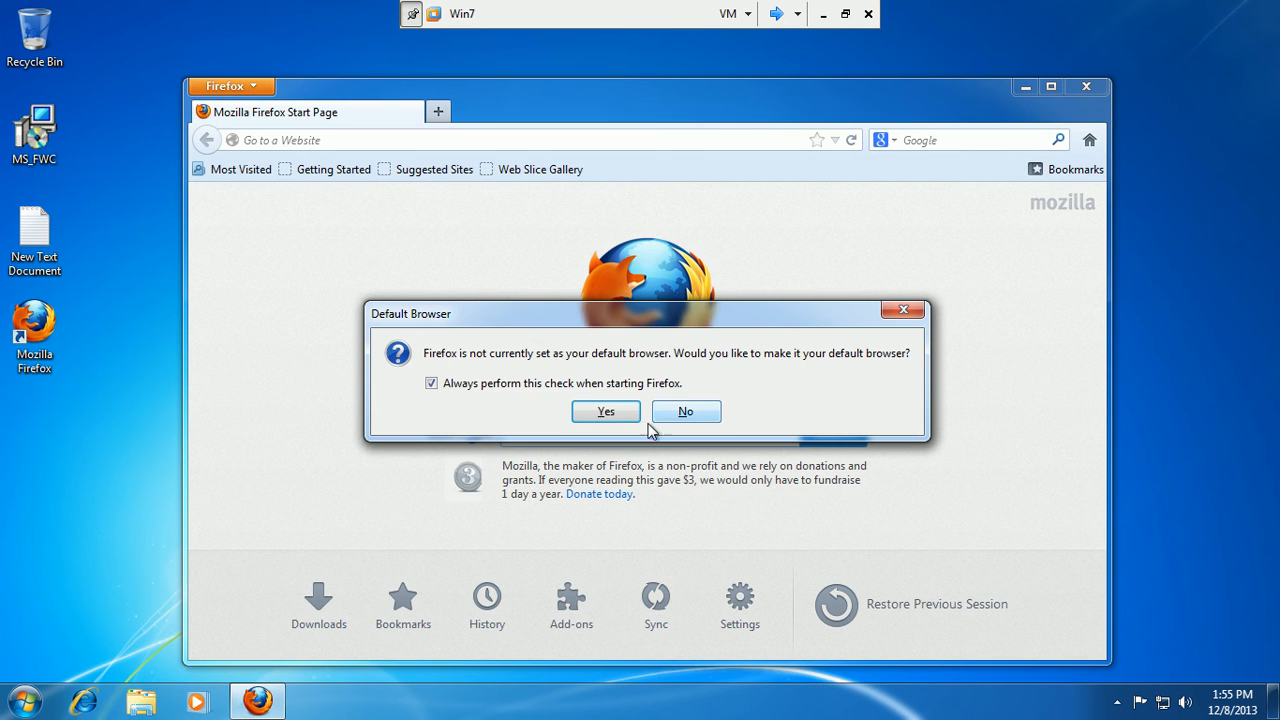
{"action": "left_click", "coordinate": [597, 410]}
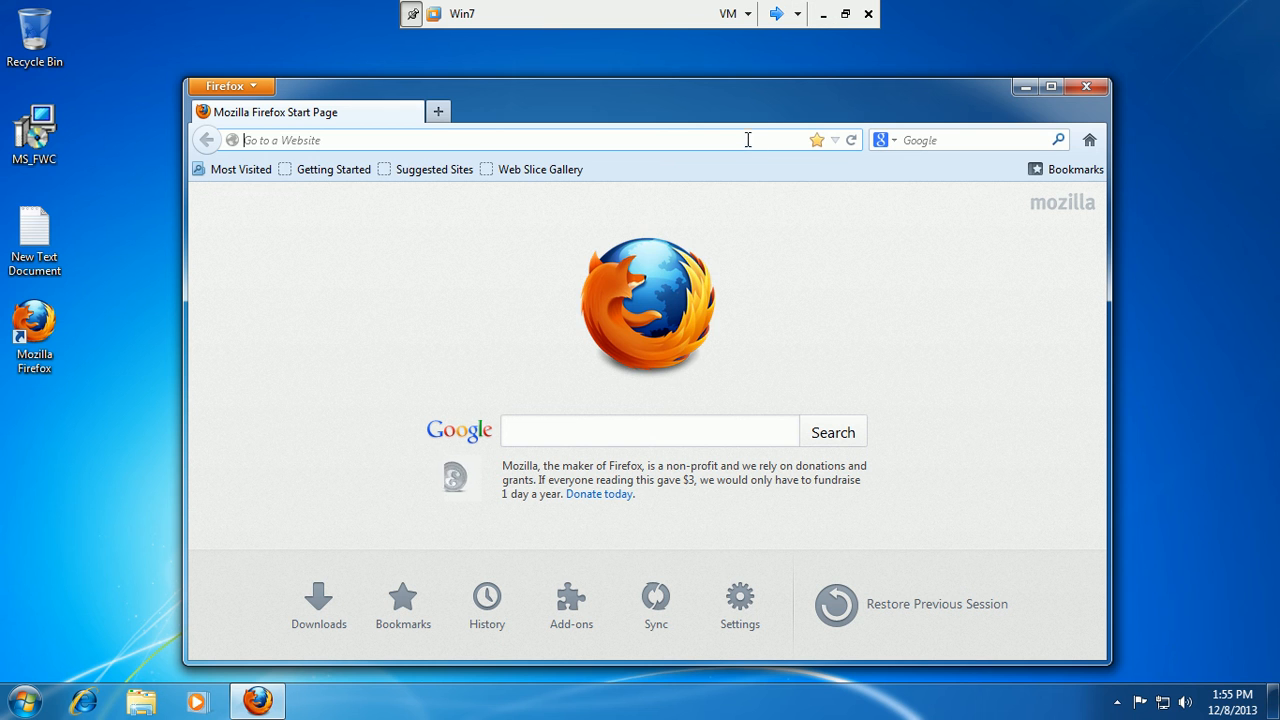
{"action": "type", "text": "www"}
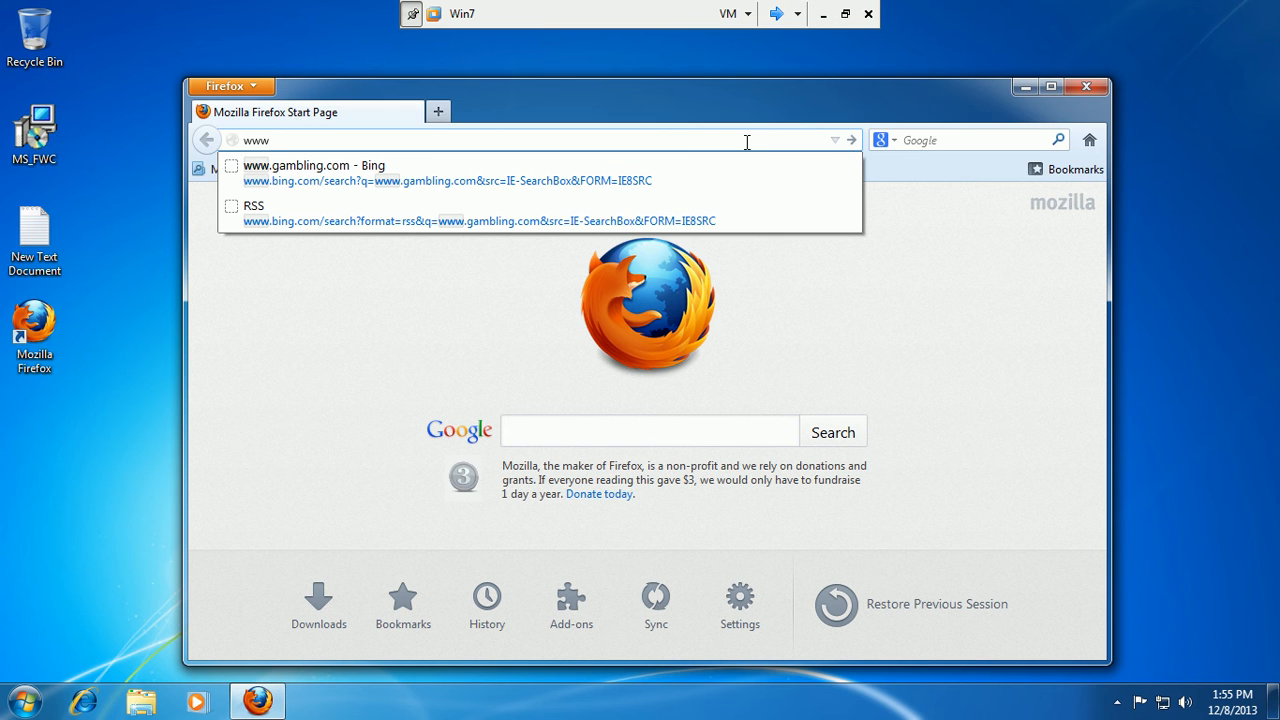
{"action": "type", "text": ".ho"}
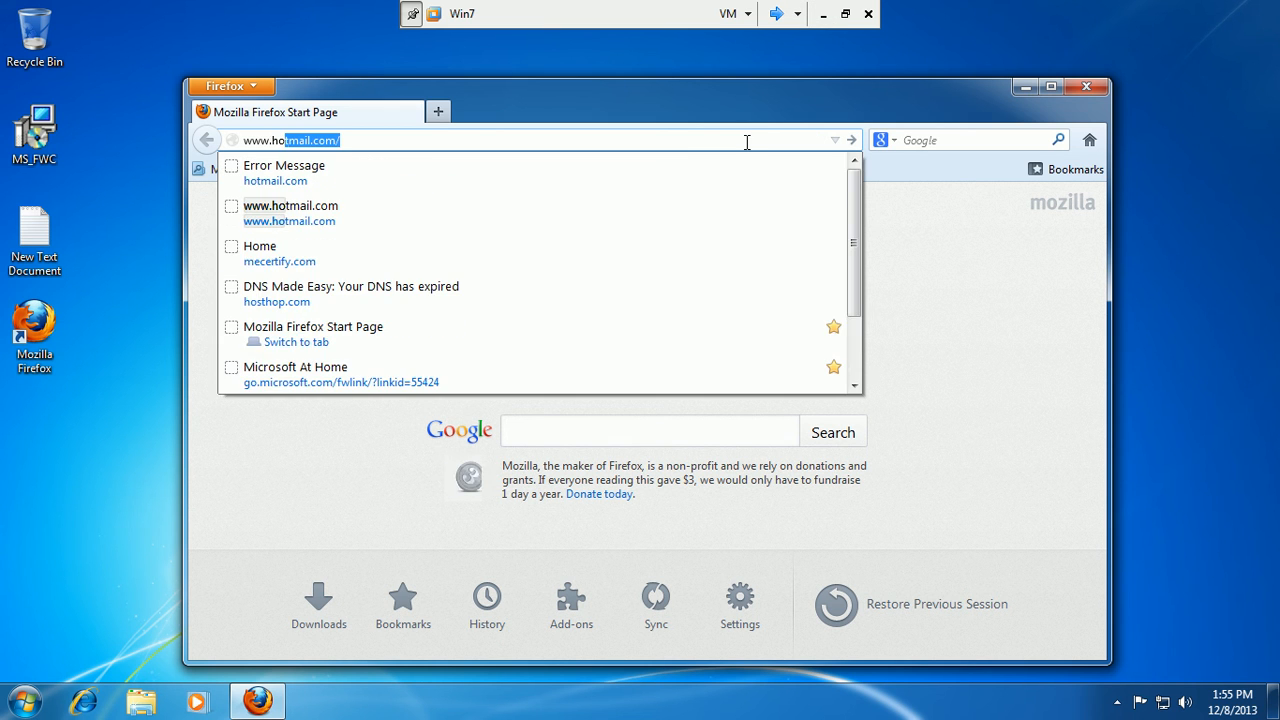
{"action": "type", "text": "t"}
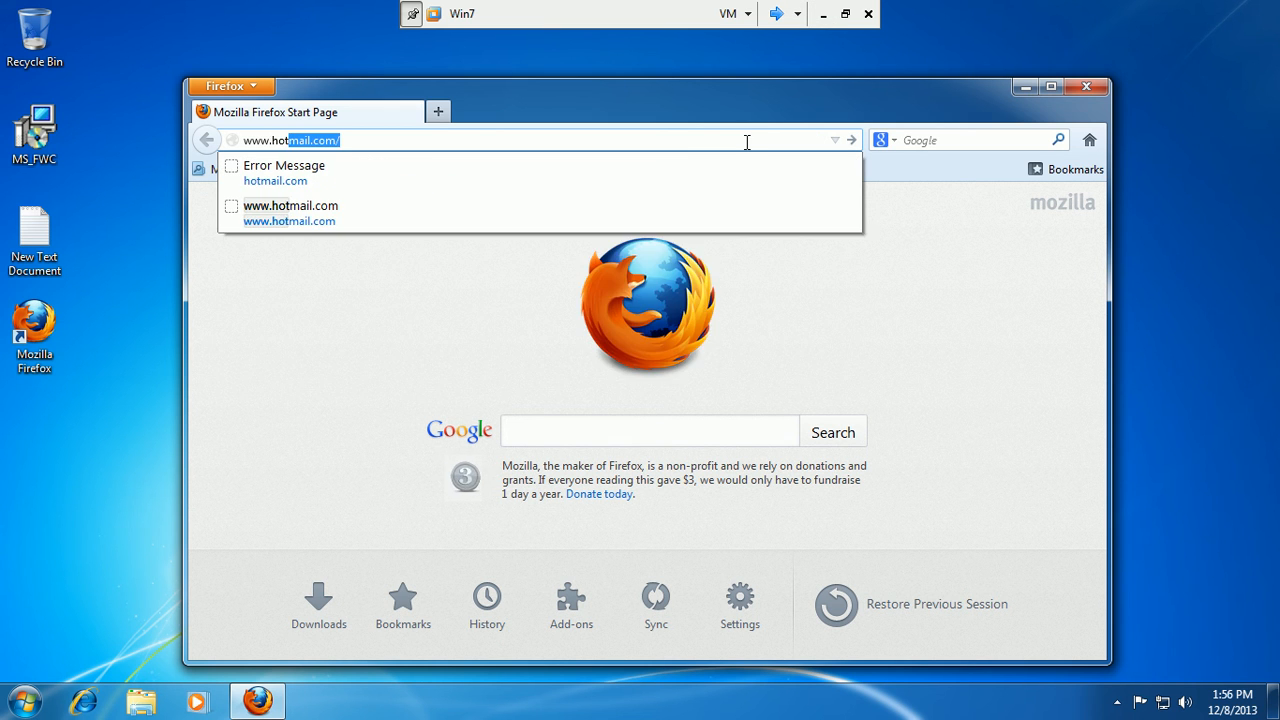
{"action": "left_click", "coordinate": [323, 229]}
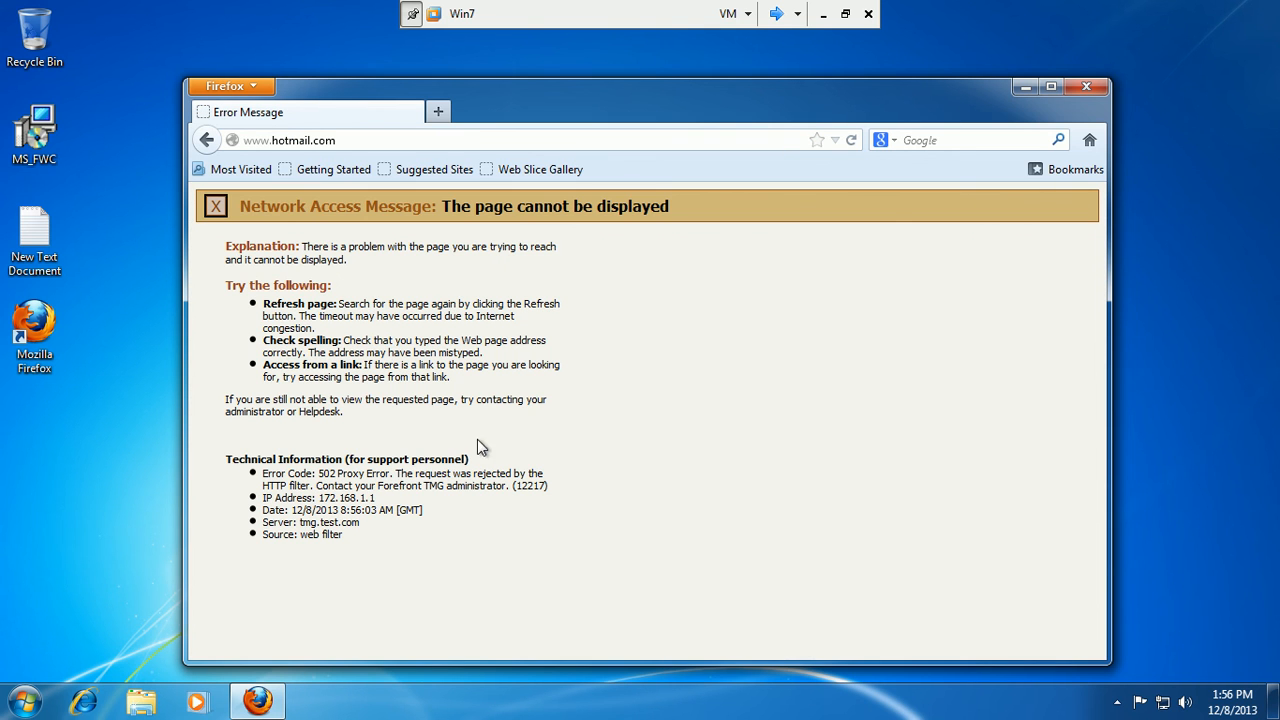
On the TMG Server, set the HTTP policy of the Allow Web Access for All Users rule to allow all methods.
{"action": "left_click", "coordinate": [781, 13]}
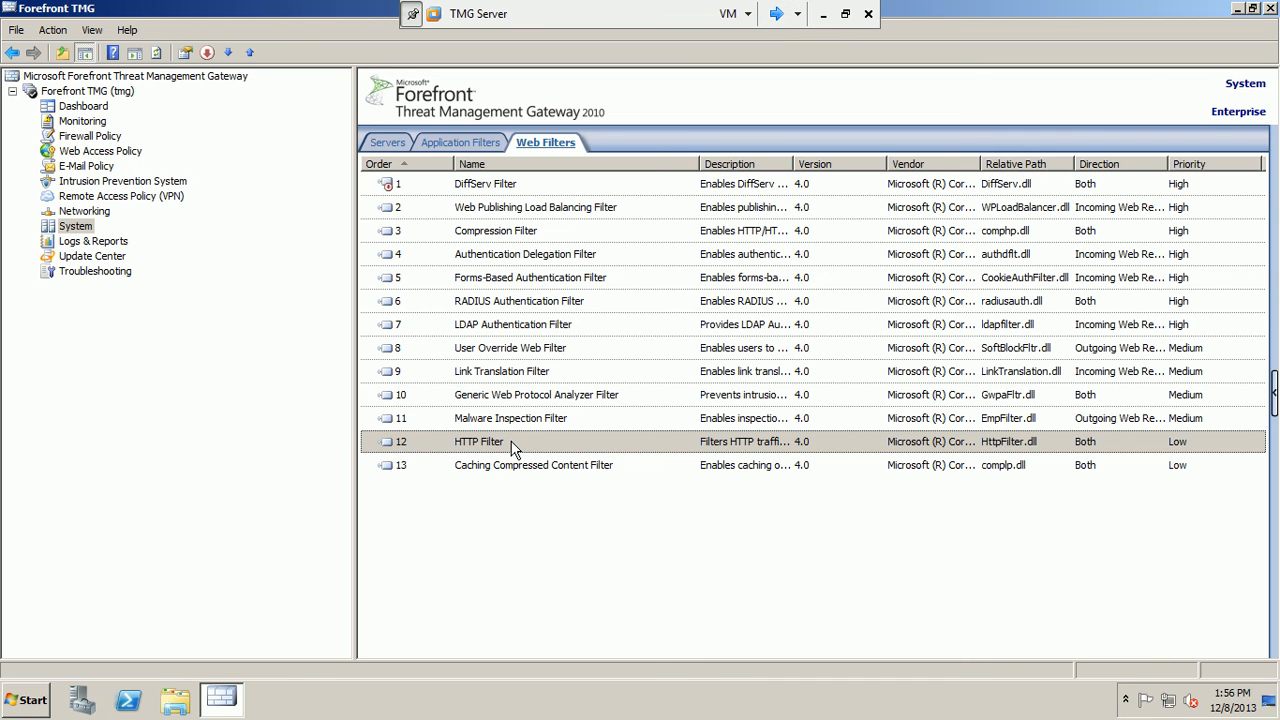
{"action": "left_click", "coordinate": [84, 138]}
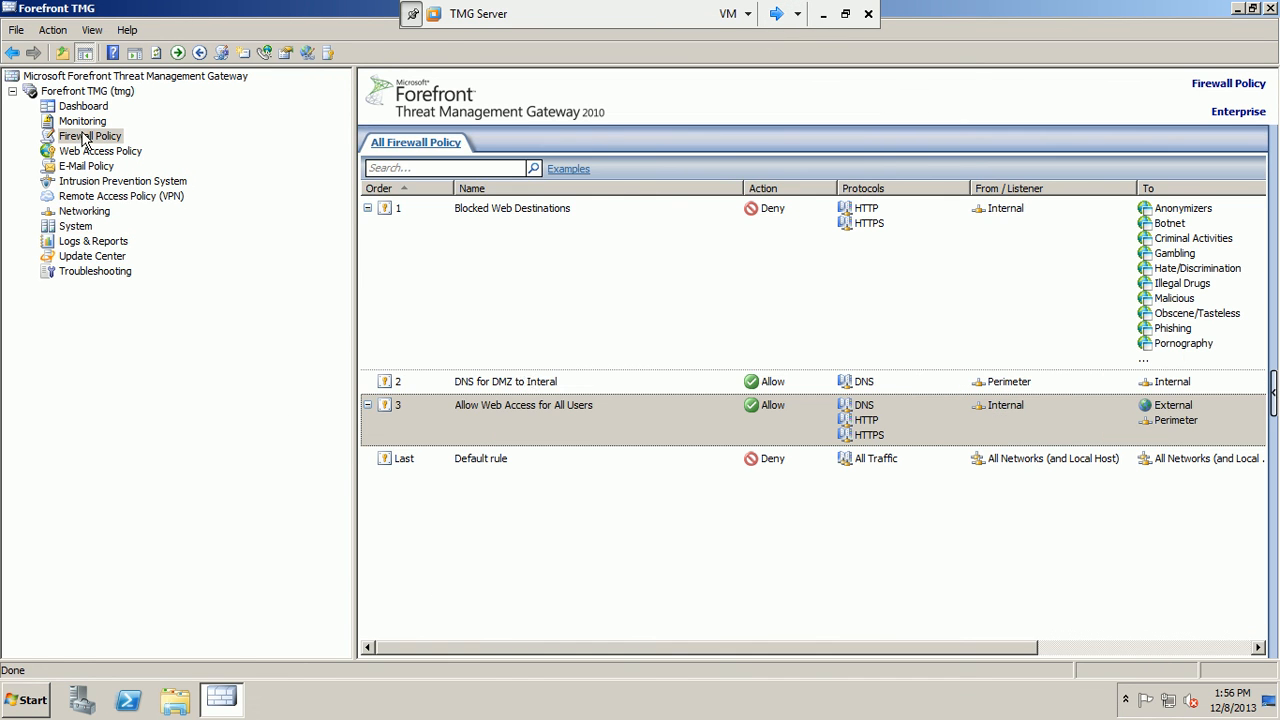
{"action": "left_click", "coordinate": [644, 437]}
{"action": "right_click", "coordinate": [644, 437]}
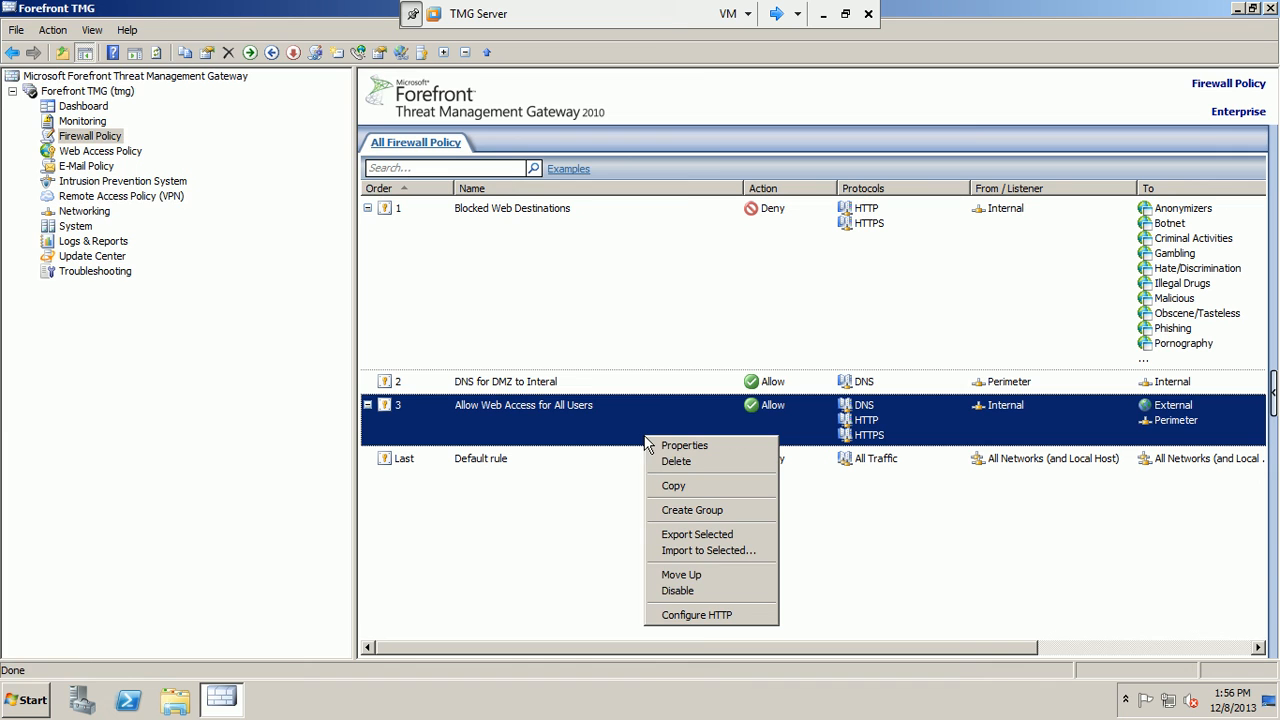
{"action": "left_click", "coordinate": [696, 614]}
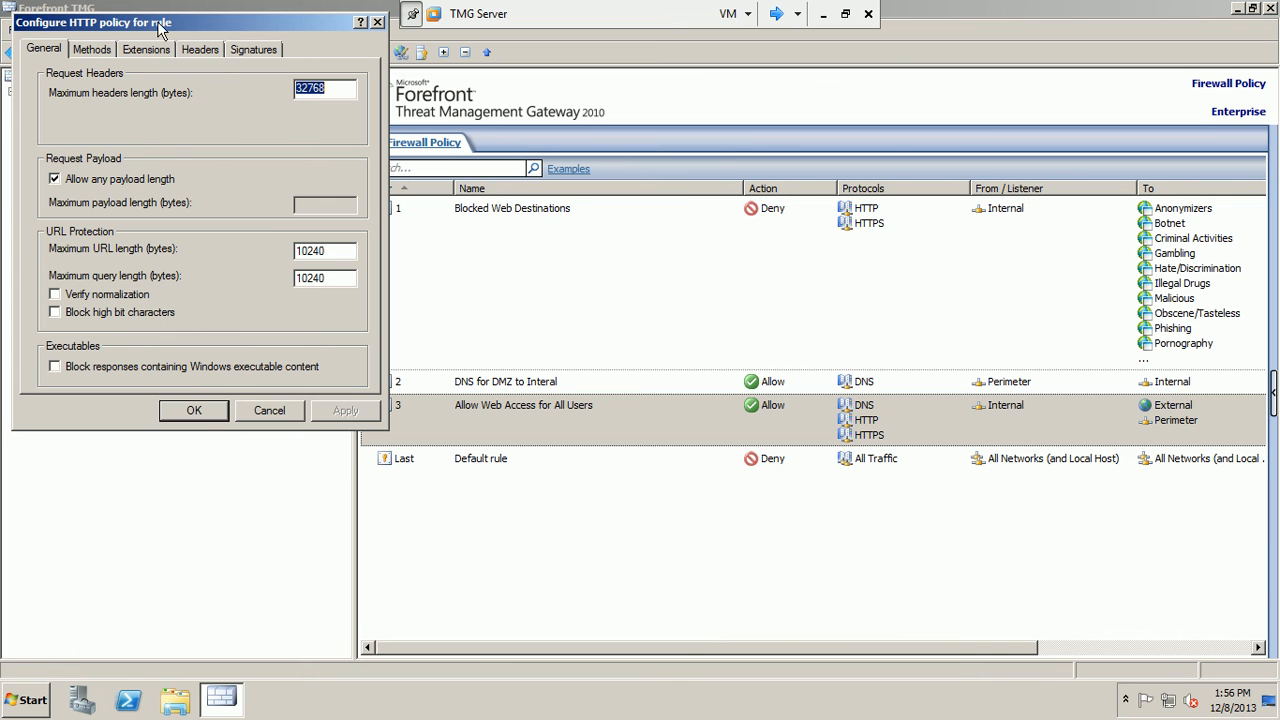
{"action": "left_click", "coordinate": [86, 52]}
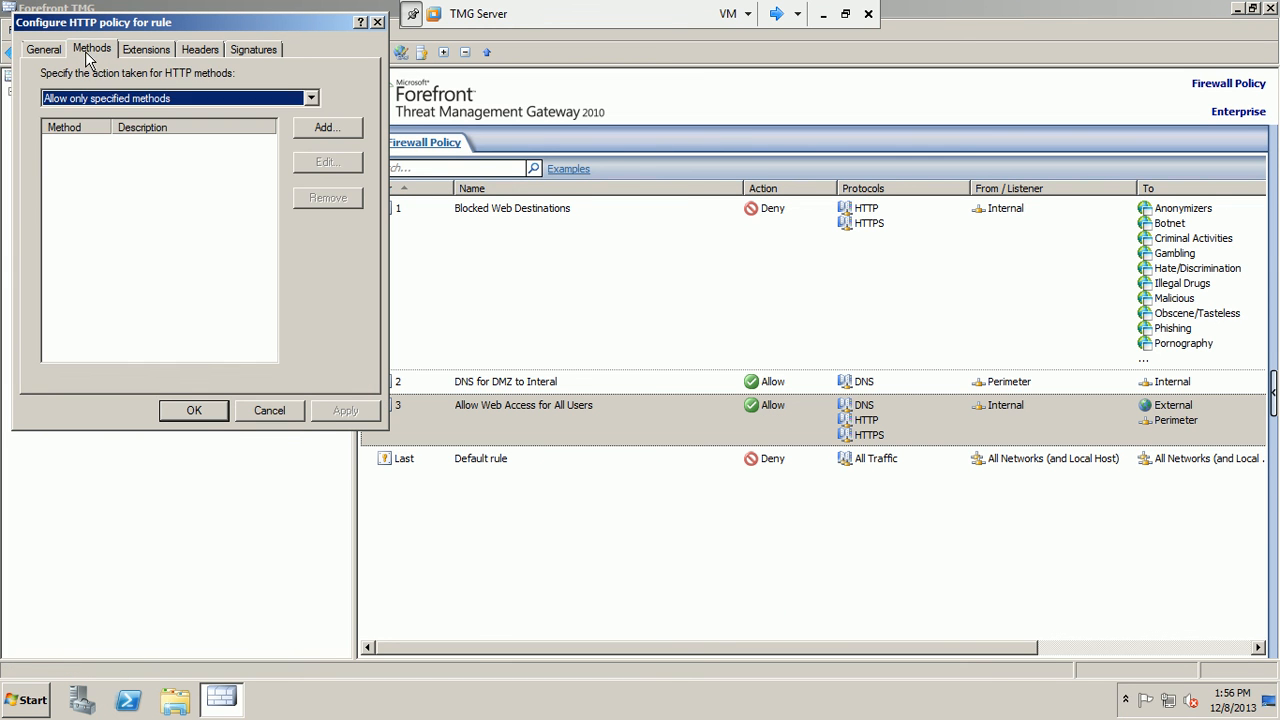
{"action": "left_click", "coordinate": [160, 98]}
{"action": "left_click", "coordinate": [153, 113]}
Review the rule's HTTP settings for extensions, headers, signatures and general limits, and accept the HTTP policy.
{"action": "left_click", "coordinate": [148, 52]}
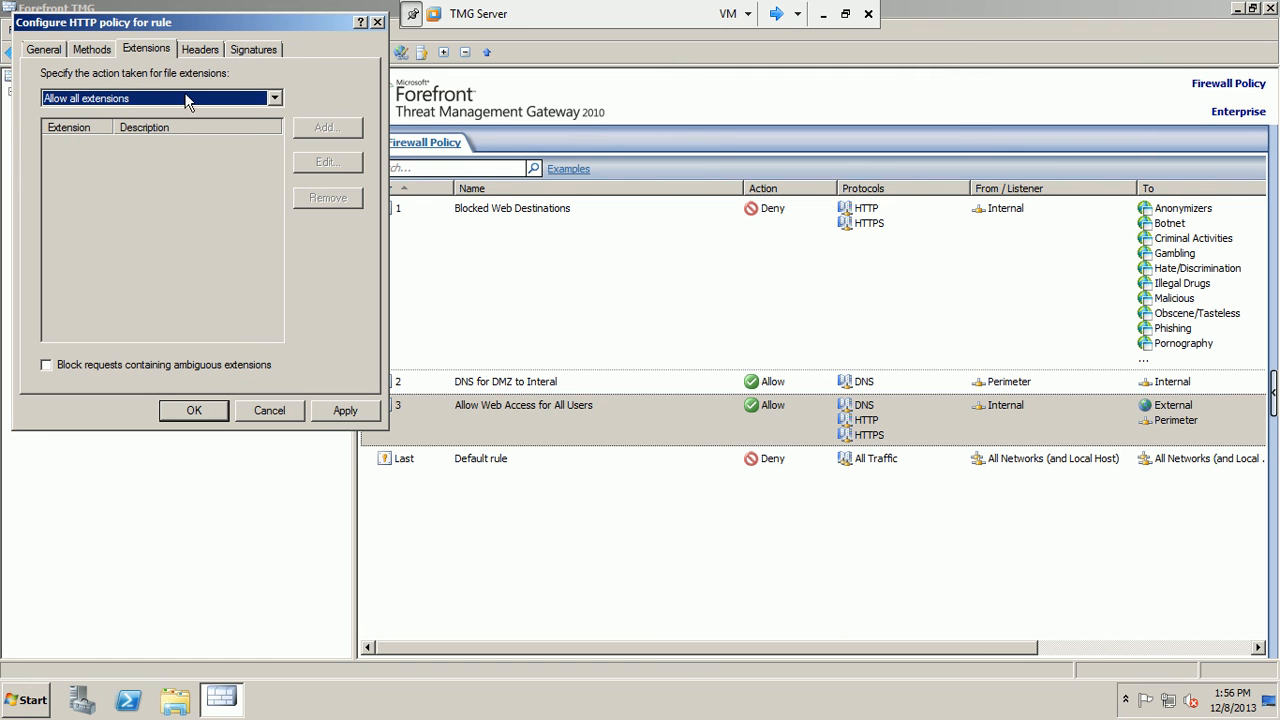
{"action": "left_click", "coordinate": [205, 53]}
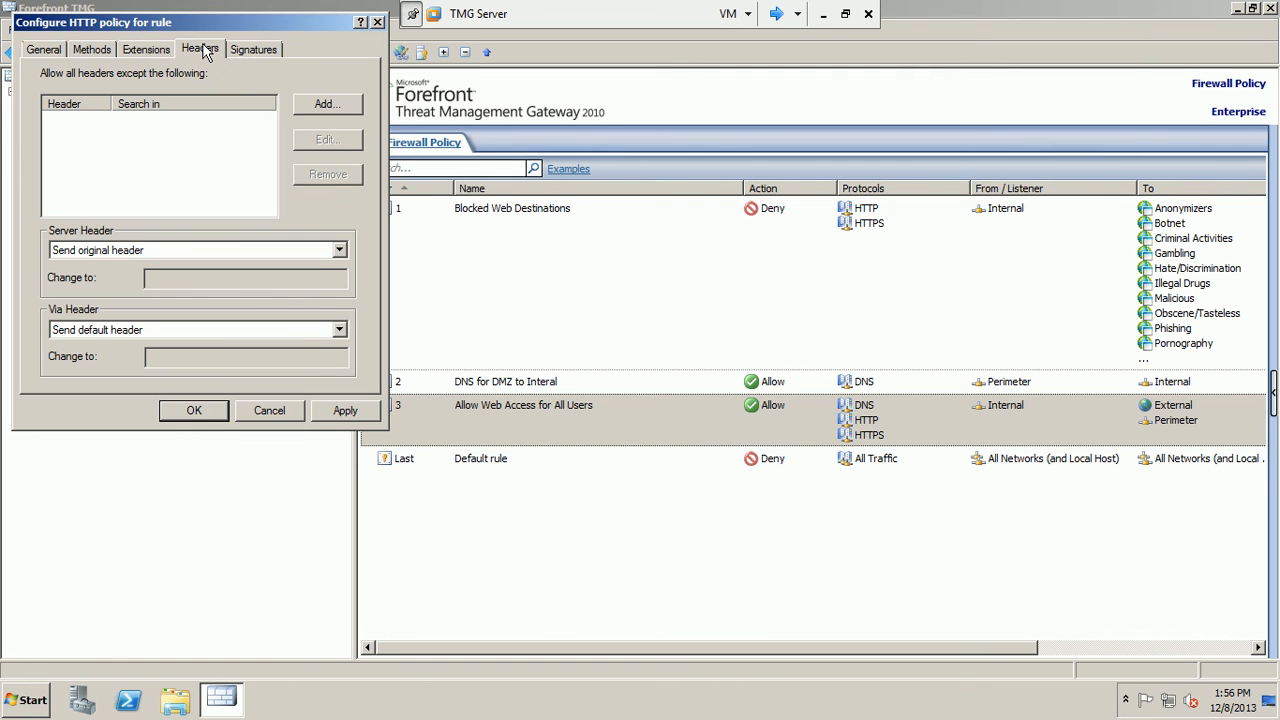
{"action": "left_click", "coordinate": [240, 49]}
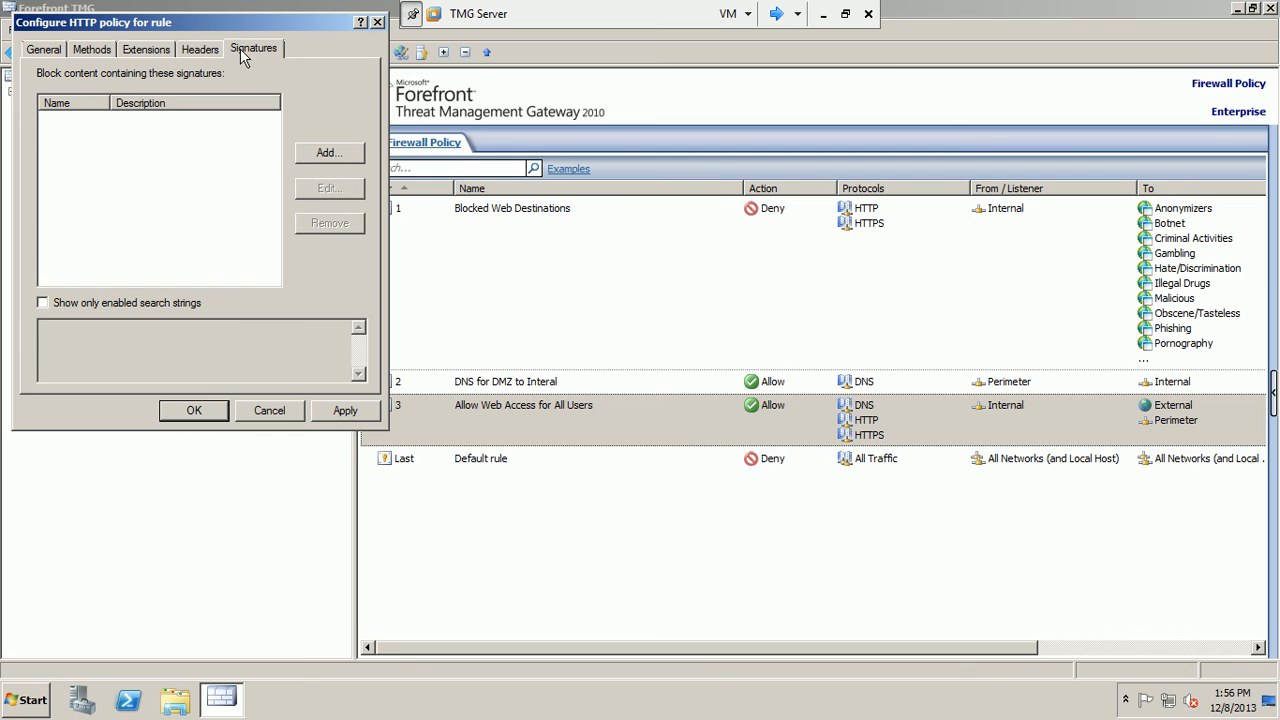
{"action": "left_click", "coordinate": [197, 55]}
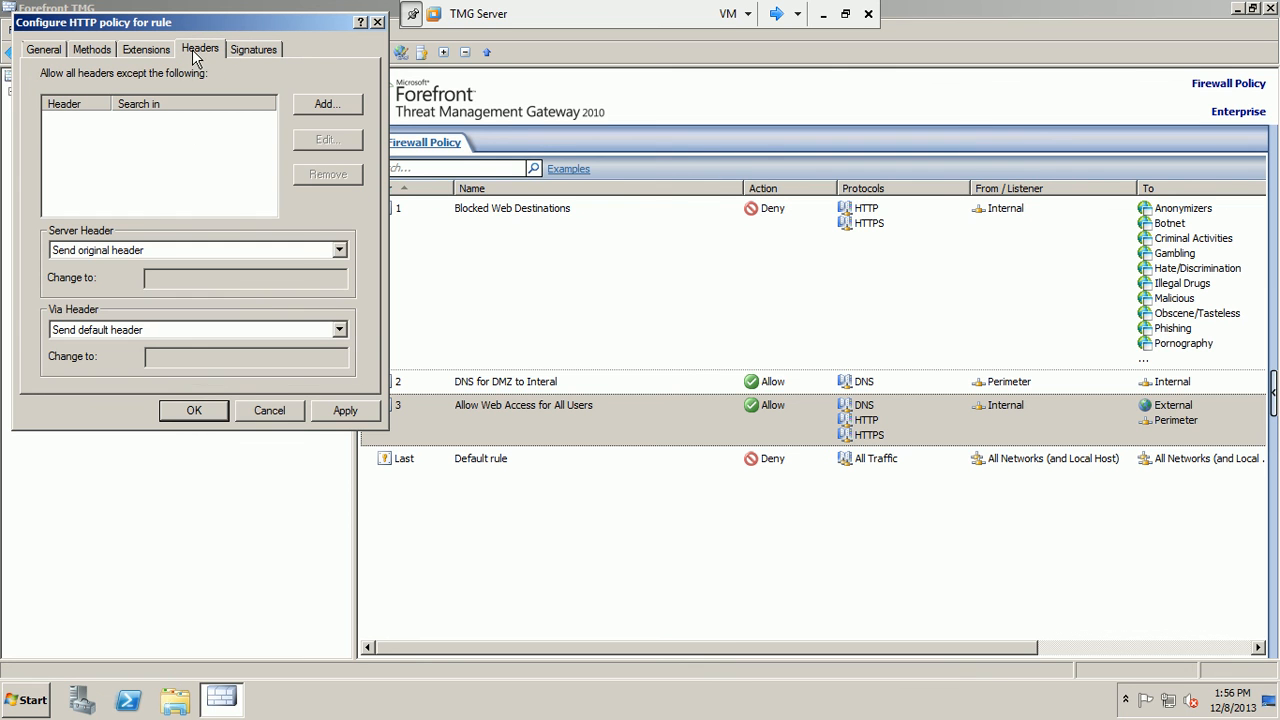
{"action": "left_click", "coordinate": [145, 50]}
{"action": "left_click", "coordinate": [104, 52]}
{"action": "left_click", "coordinate": [55, 52]}
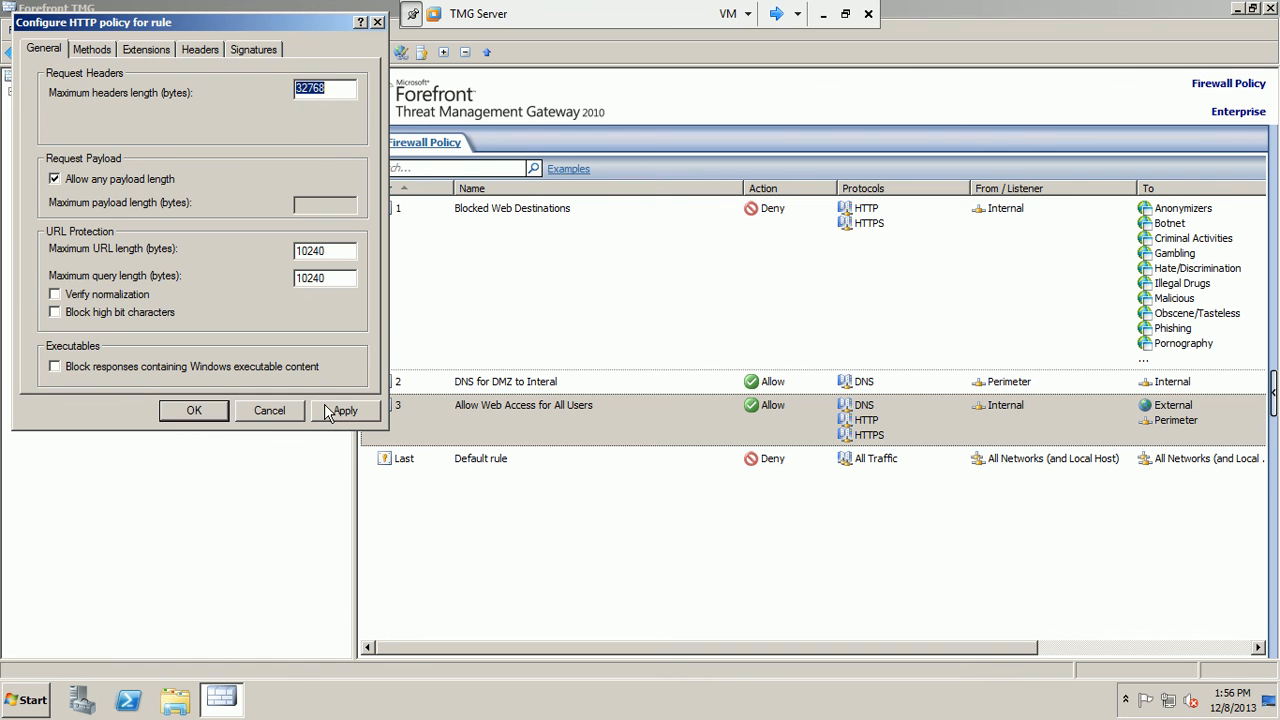
{"action": "left_click", "coordinate": [216, 411]}
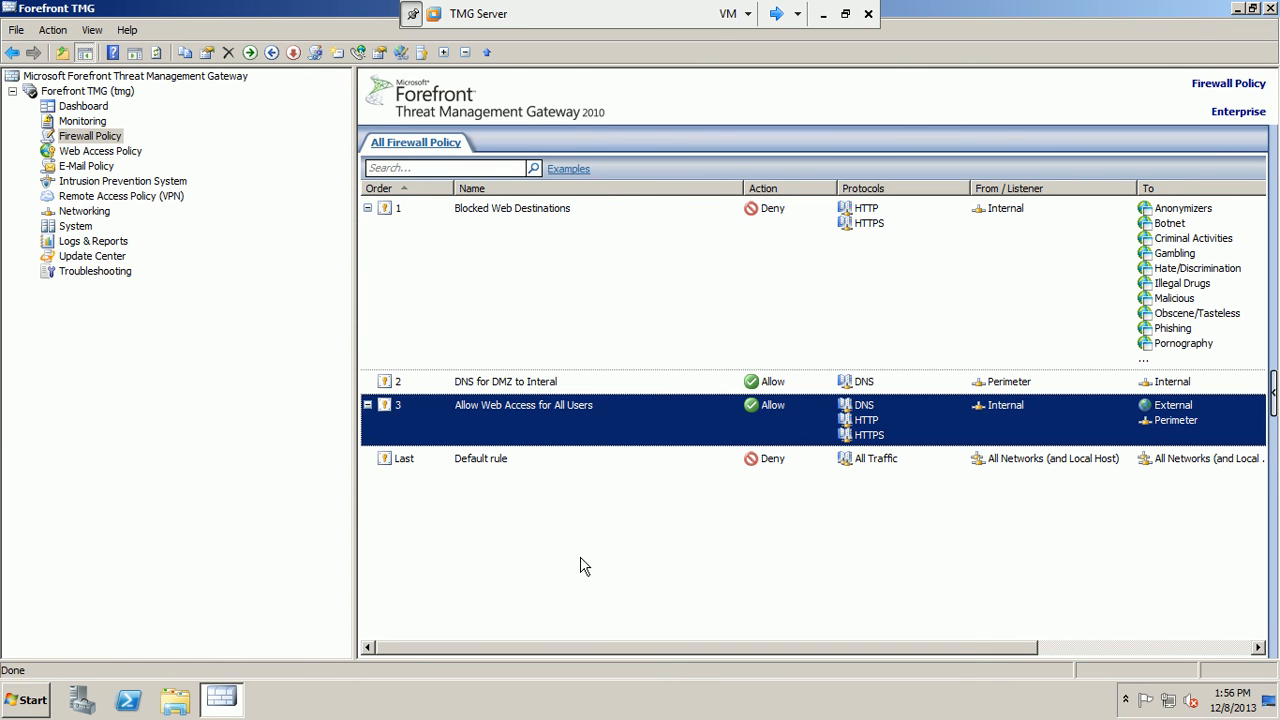
Apply the firewall configuration change without a description, refresh the policy list, and select the Allow Web Access for All Users rule.
{"action": "left_click", "coordinate": [443, 146]}
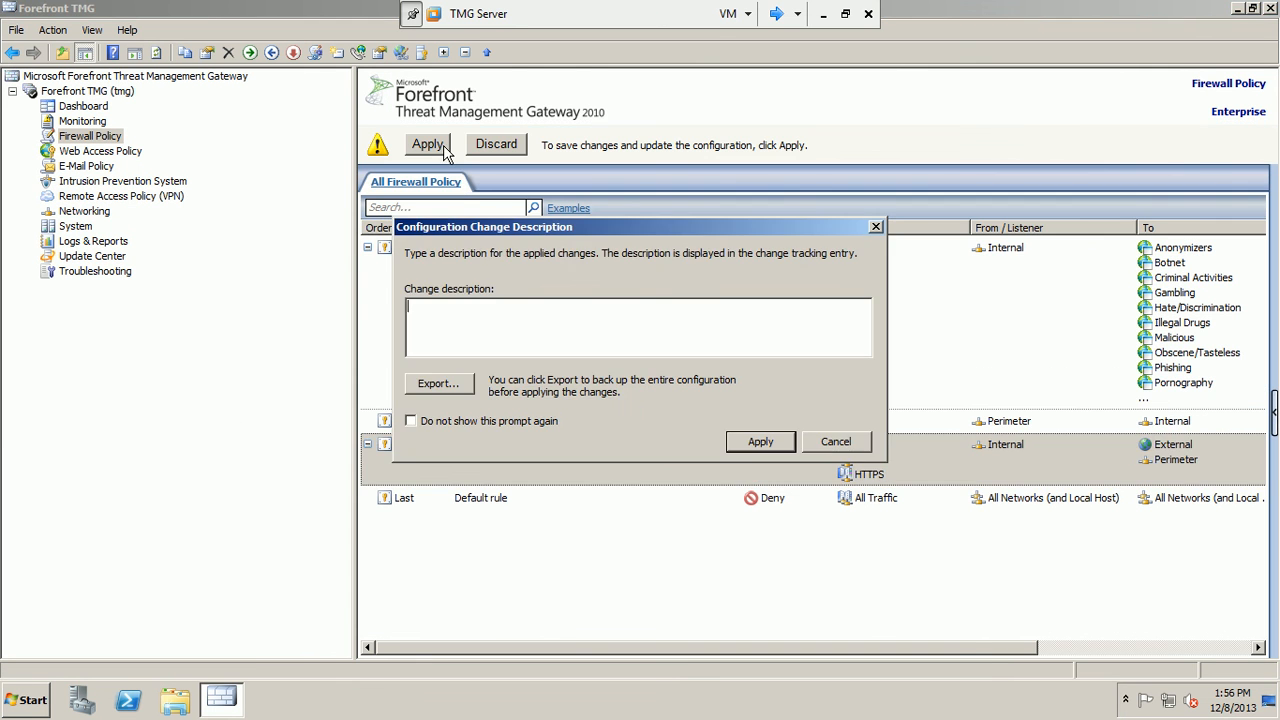
{"action": "left_click", "coordinate": [782, 443]}
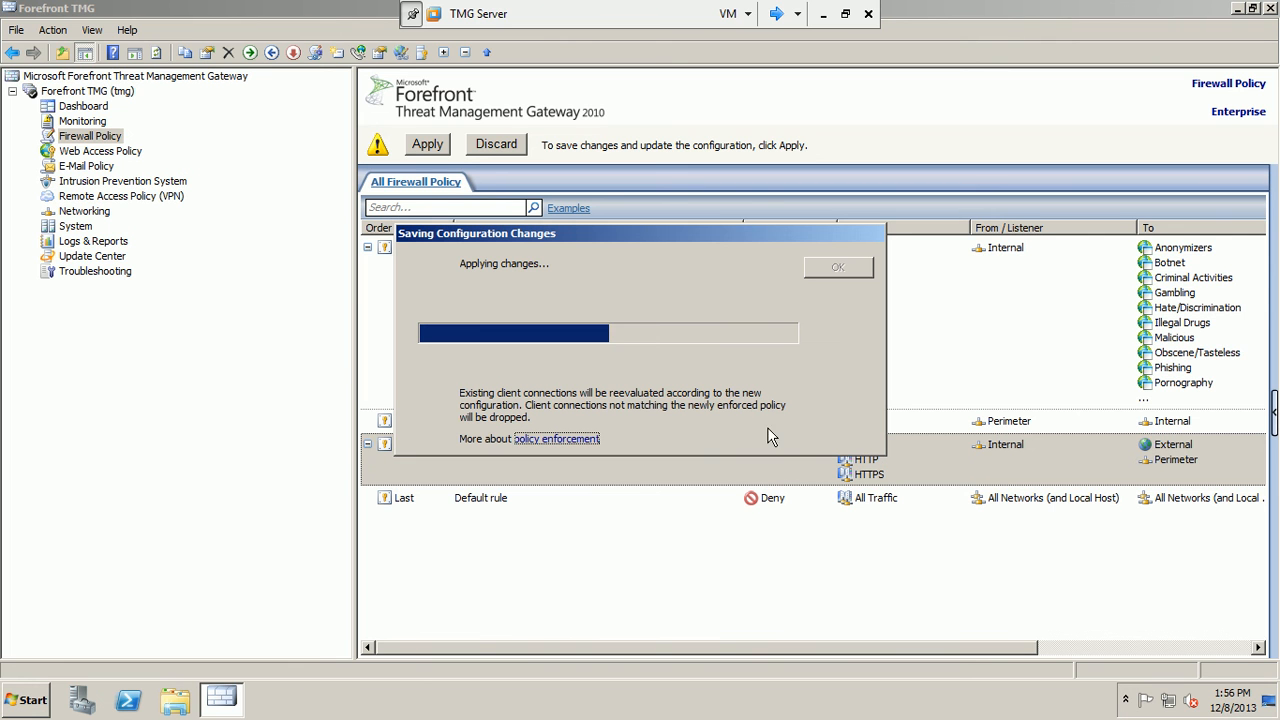
{"action": "left_click", "coordinate": [838, 267]}
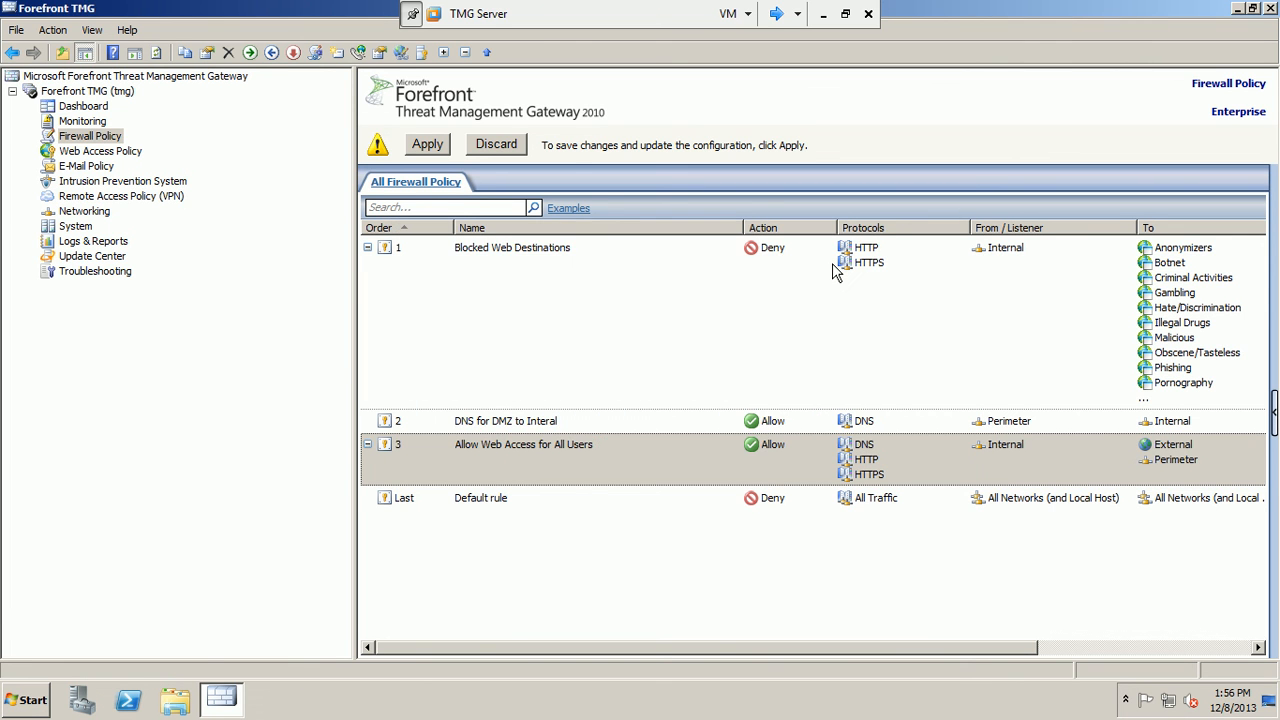
{"action": "left_click", "coordinate": [156, 53]}
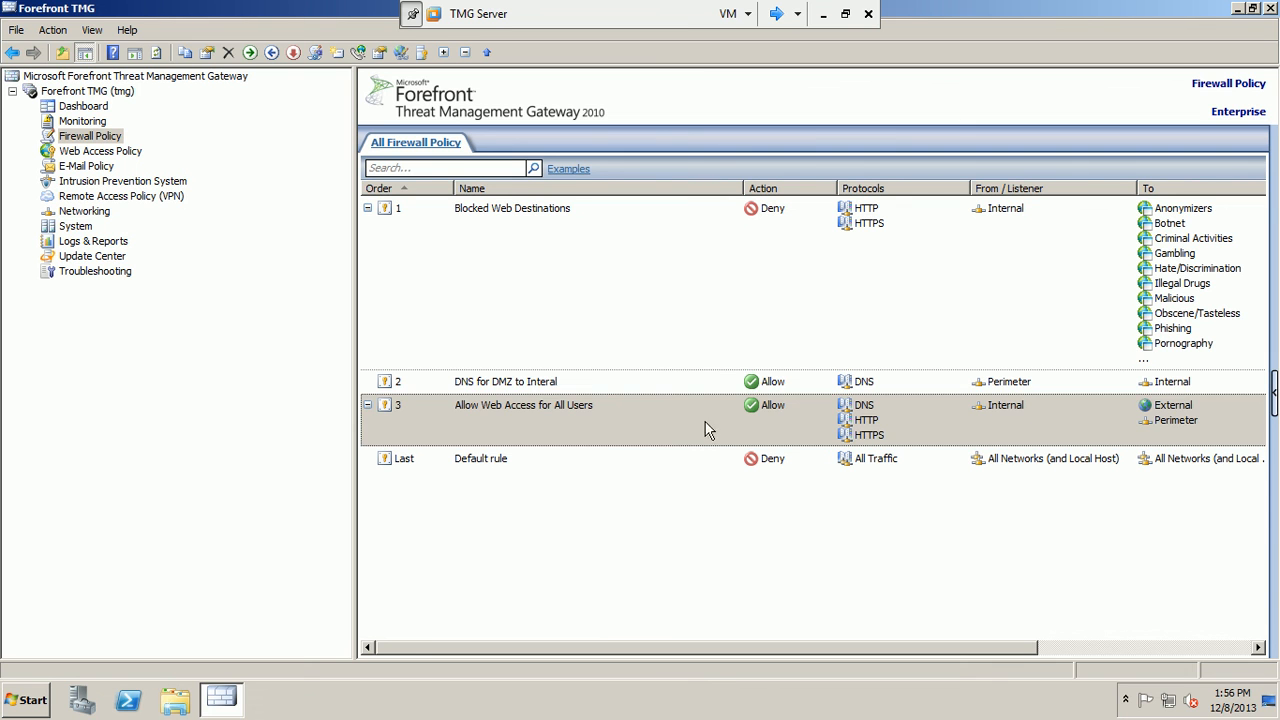
{"action": "left_click", "coordinate": [688, 402]}
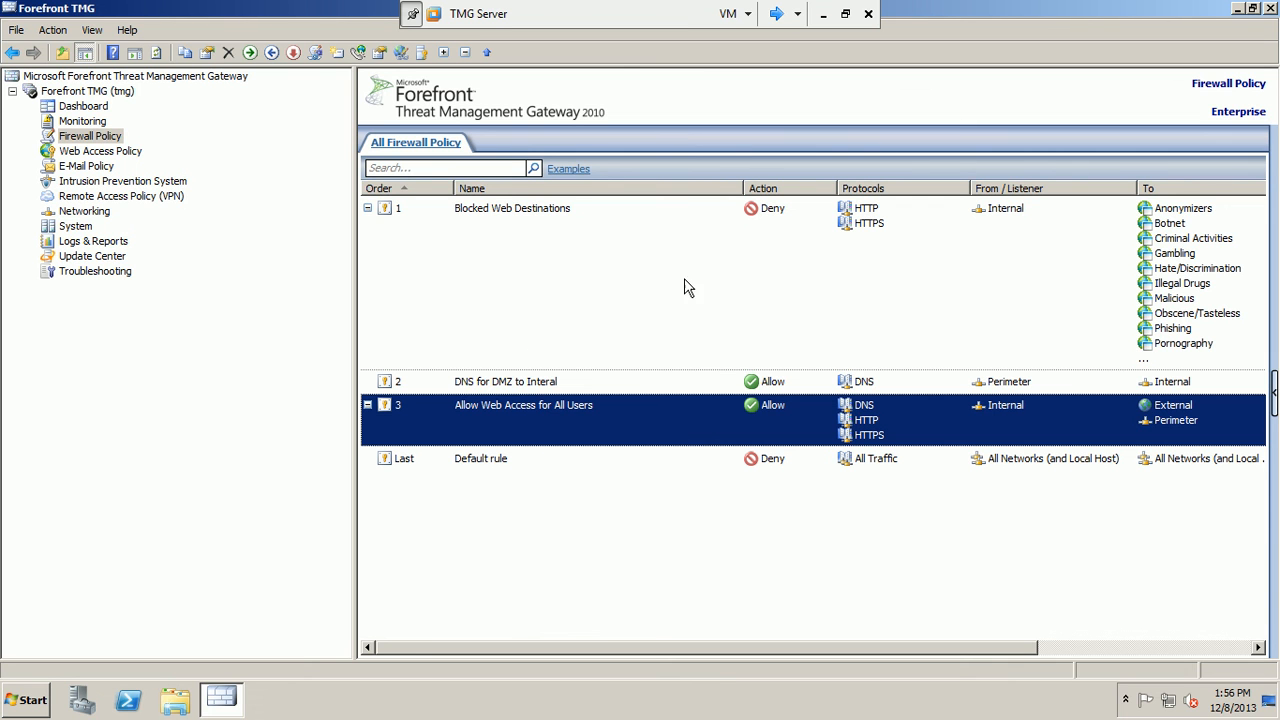
{"action": "left_click", "coordinate": [786, 15]}
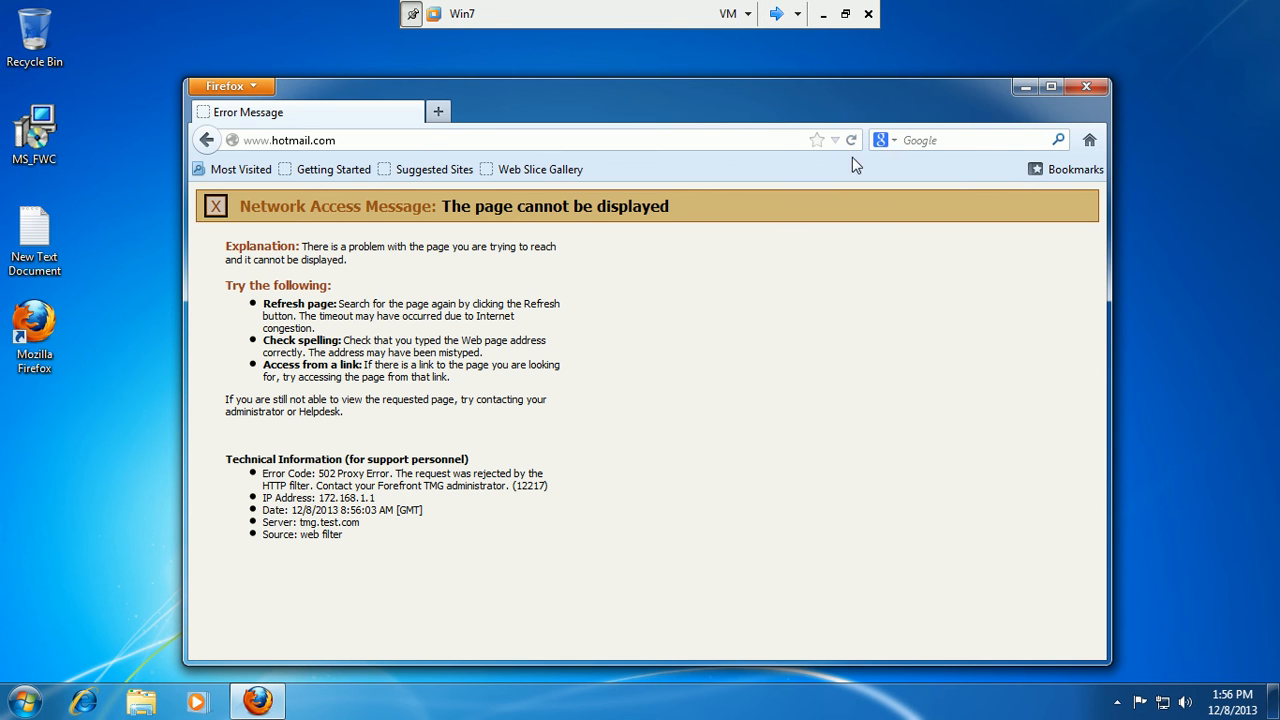
{"action": "left_click", "coordinate": [851, 140]}
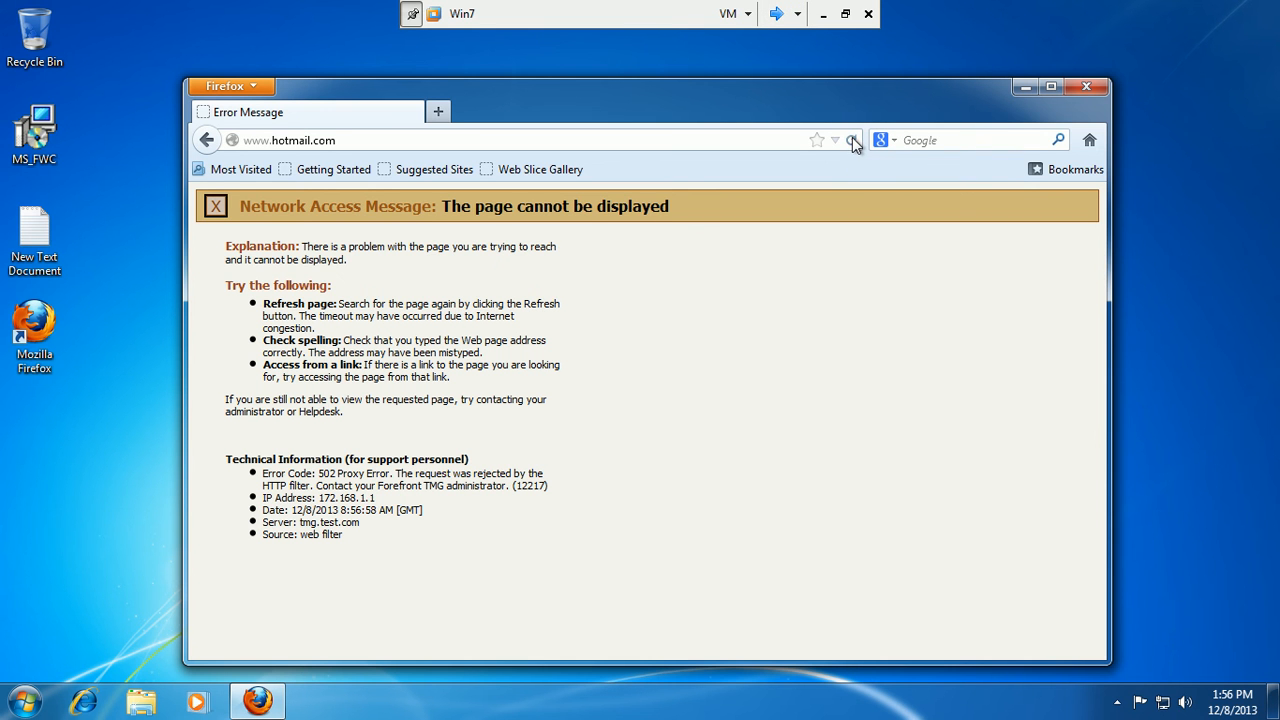
{"action": "left_click", "coordinate": [852, 140]}
{"action": "left_click", "coordinate": [1078, 85]}
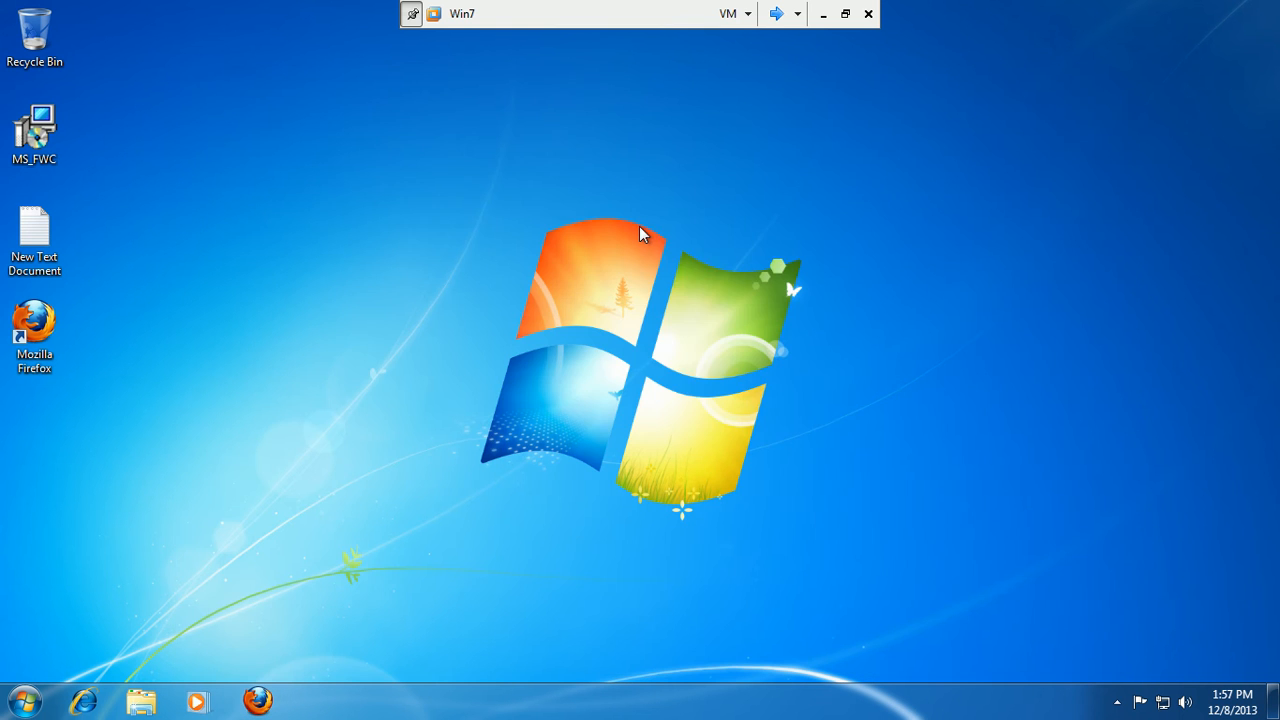
Refresh the Win7 desktop and launch Internet Explorer.
{"action": "right_click", "coordinate": [640, 228]}
{"action": "left_click", "coordinate": [670, 284]}
{"action": "right_click", "coordinate": [466, 246]}
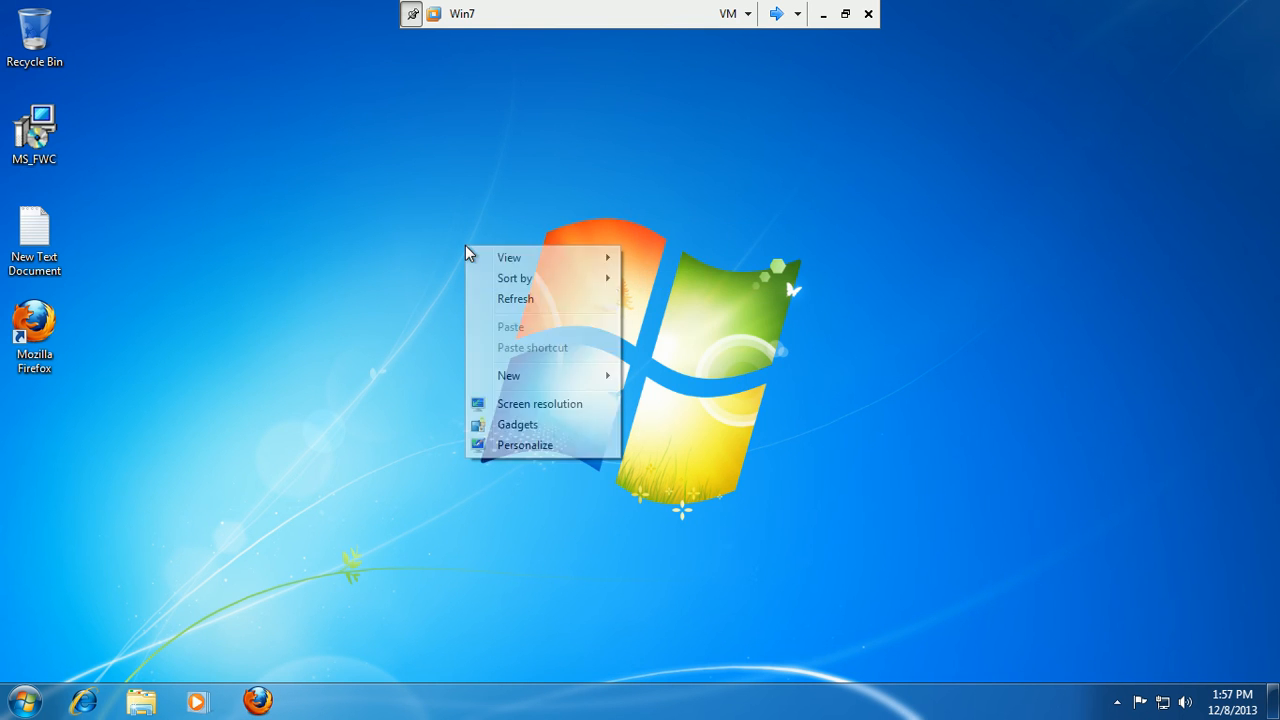
{"action": "left_click", "coordinate": [497, 304]}
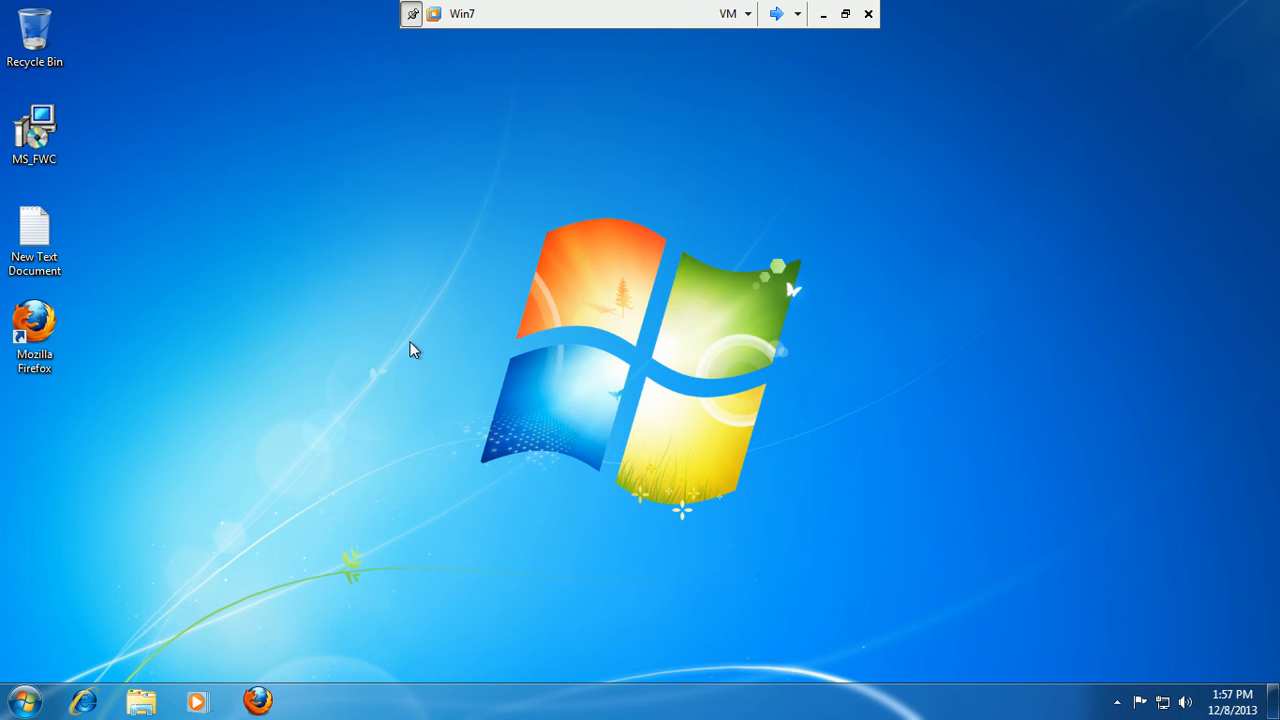
{"action": "left_click", "coordinate": [84, 703]}
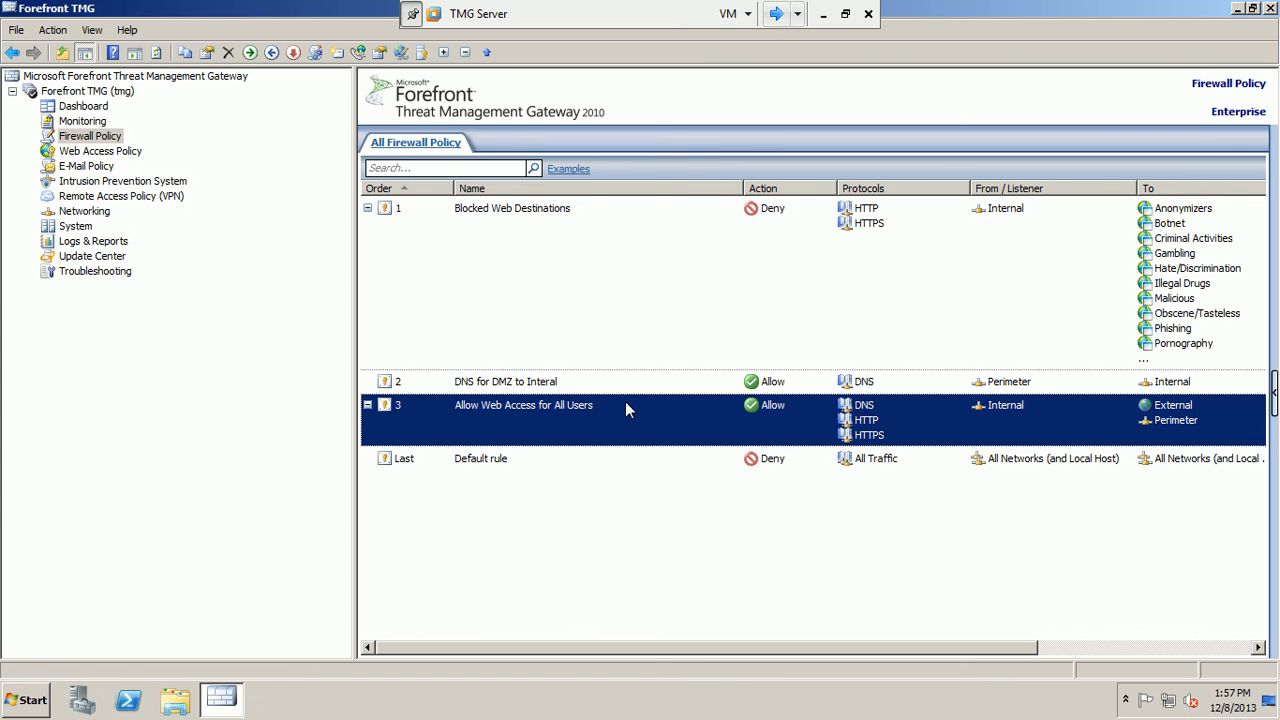
{"action": "right_click", "coordinate": [632, 408]}
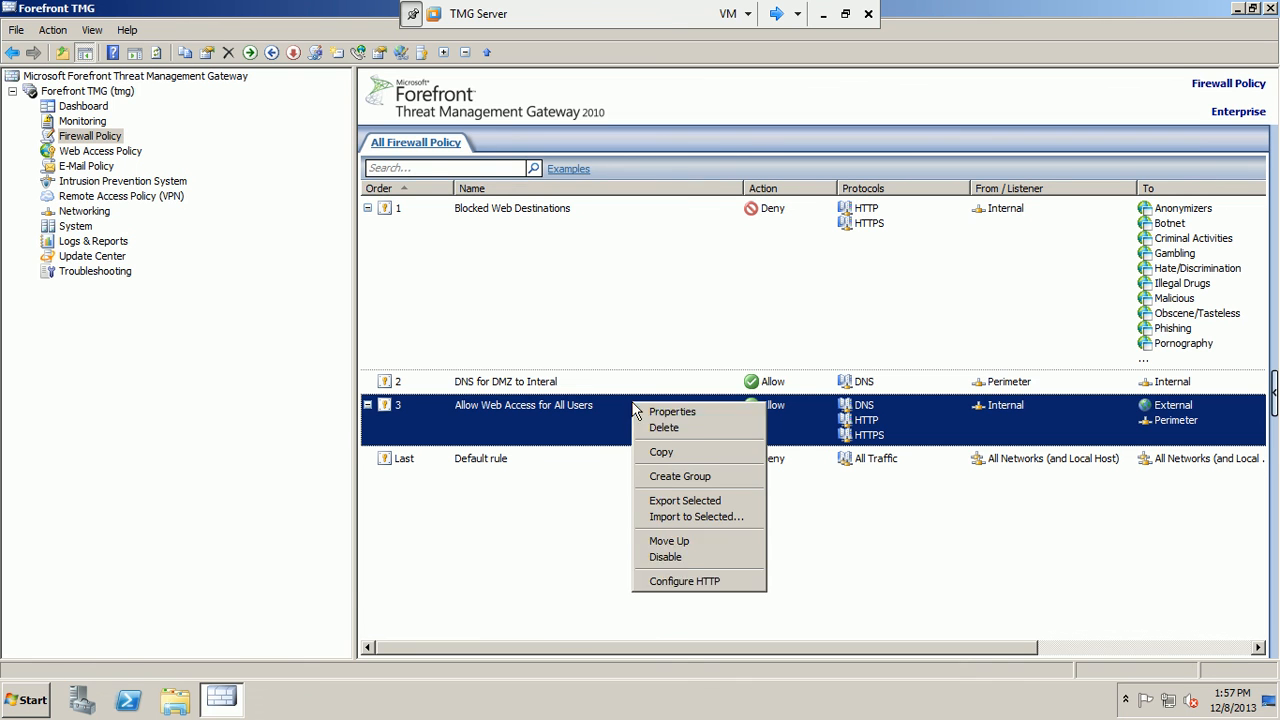
{"action": "left_click", "coordinate": [700, 582]}
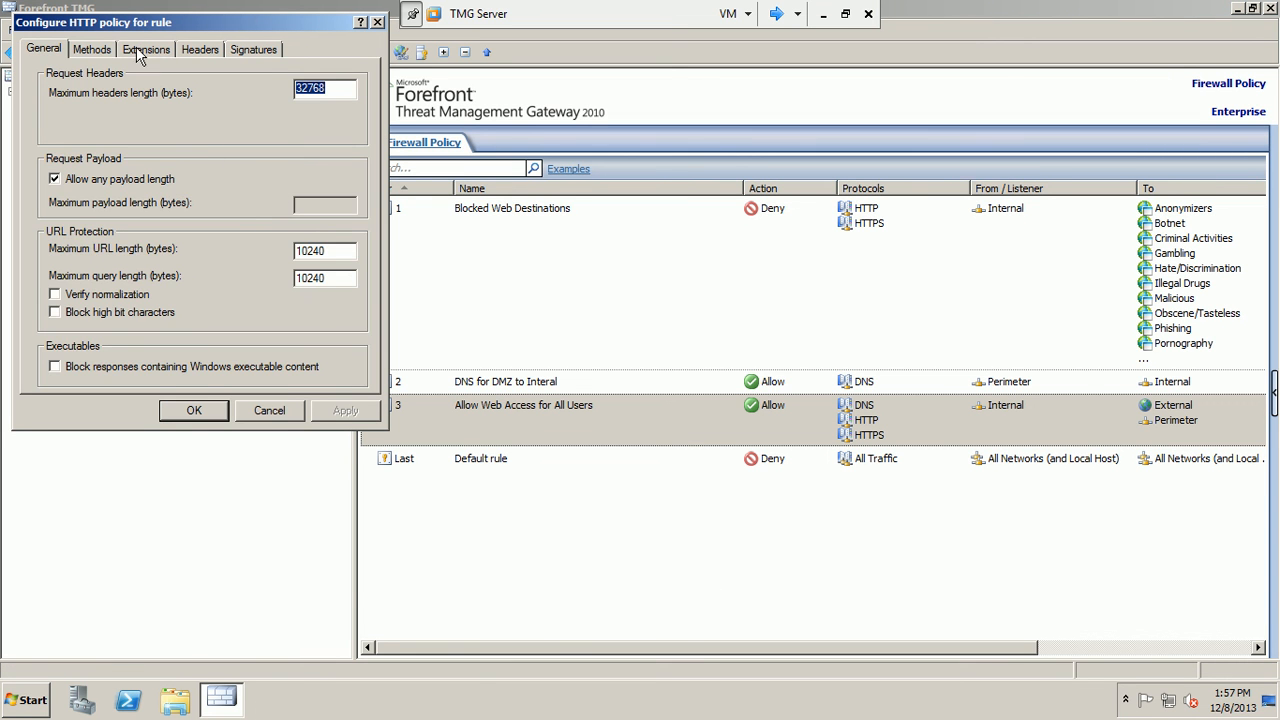
{"action": "left_click", "coordinate": [100, 50]}
{"action": "left_click", "coordinate": [142, 100]}
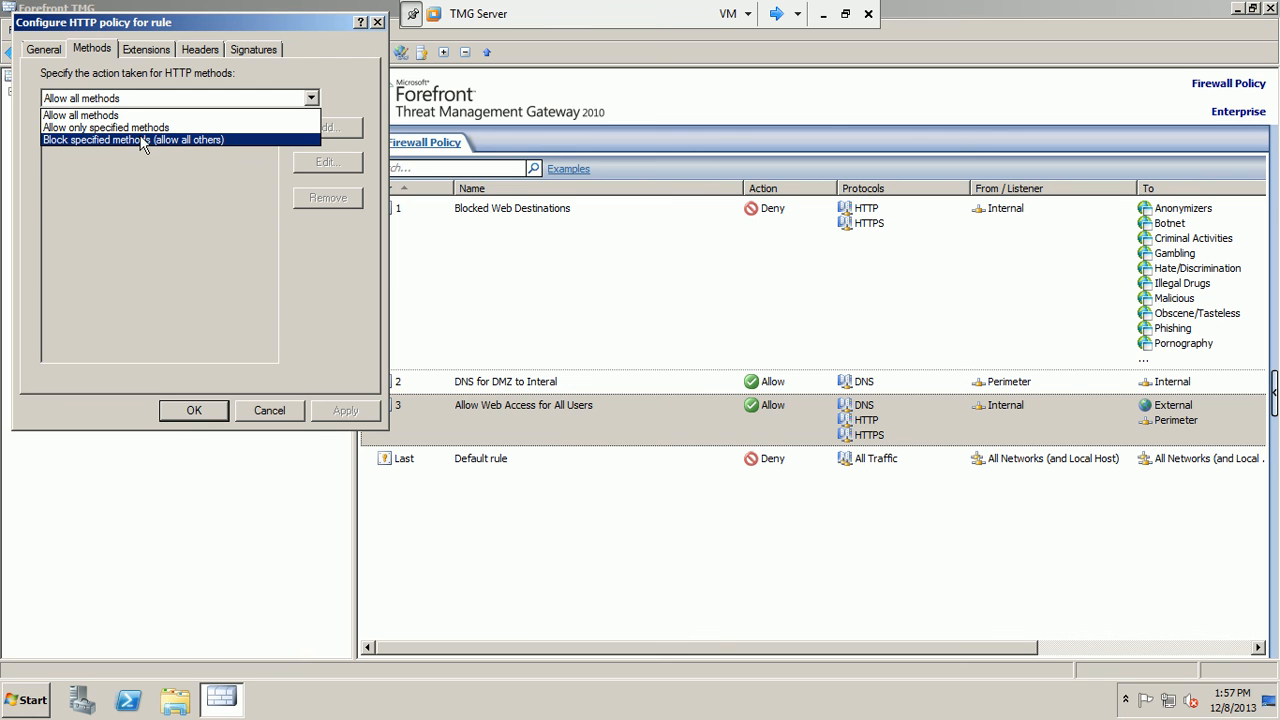
{"action": "left_click", "coordinate": [141, 128]}
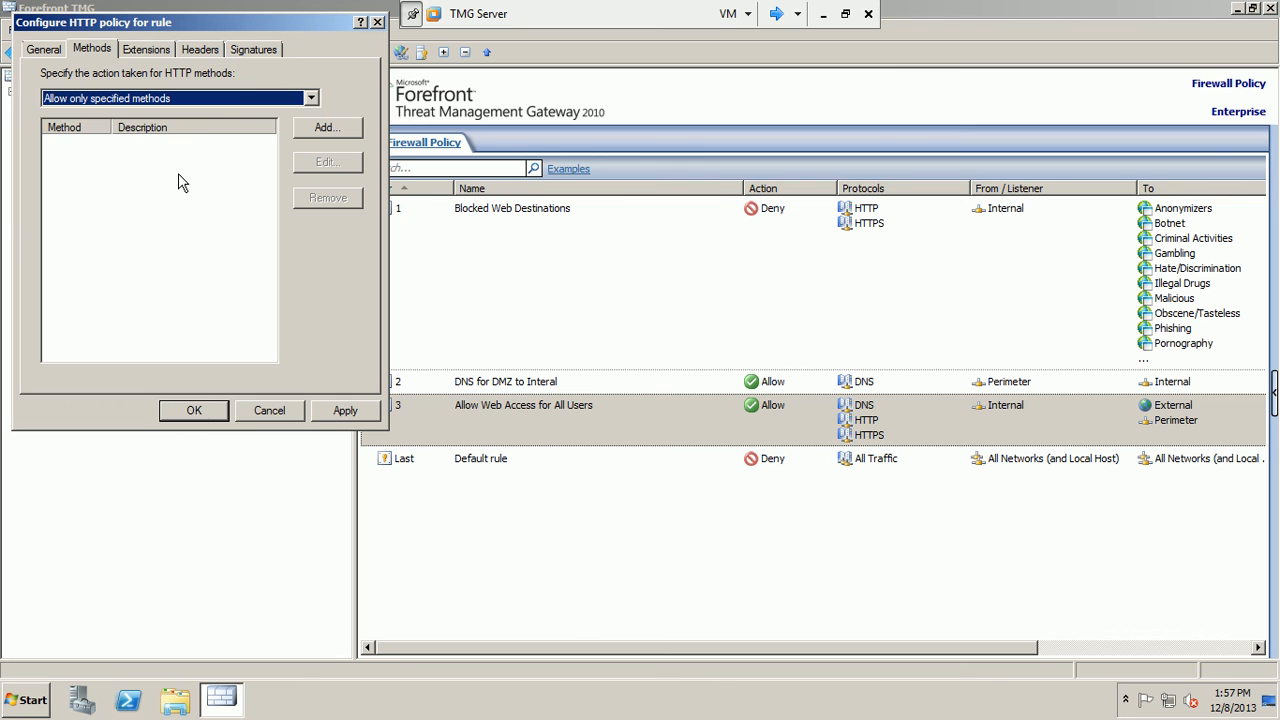
{"action": "left_click", "coordinate": [216, 101]}
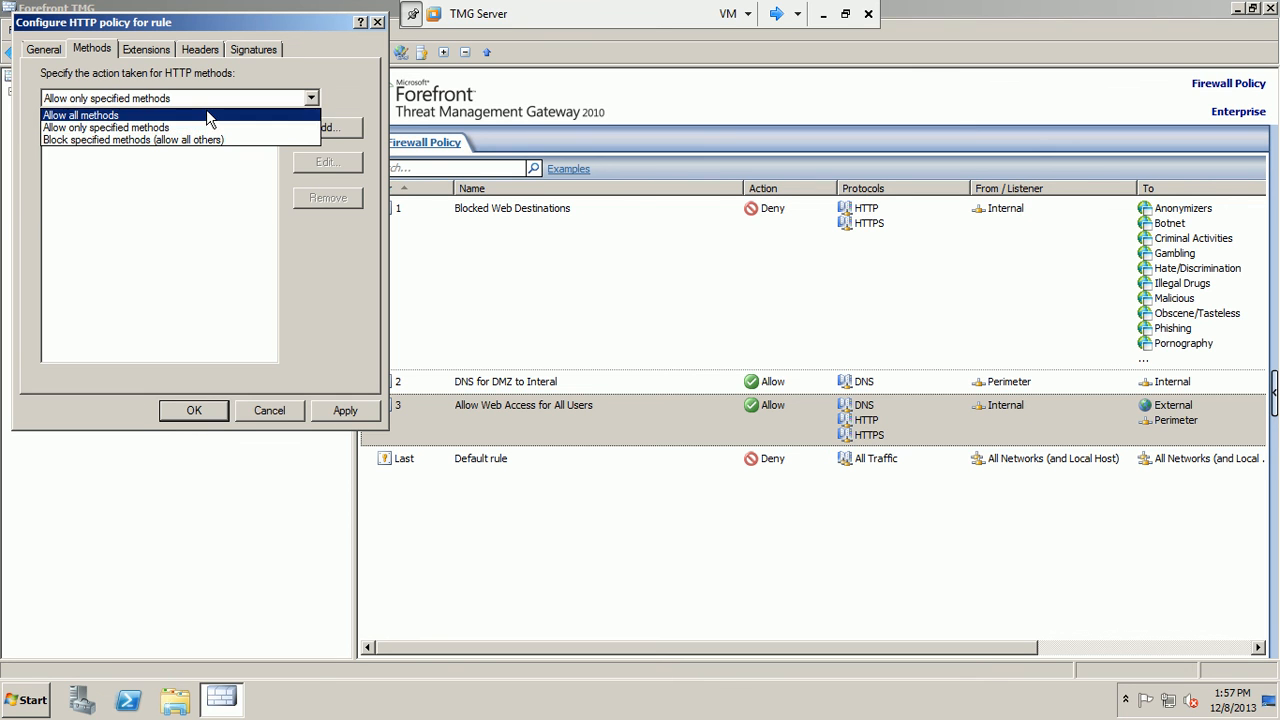
{"action": "left_click", "coordinate": [206, 112]}
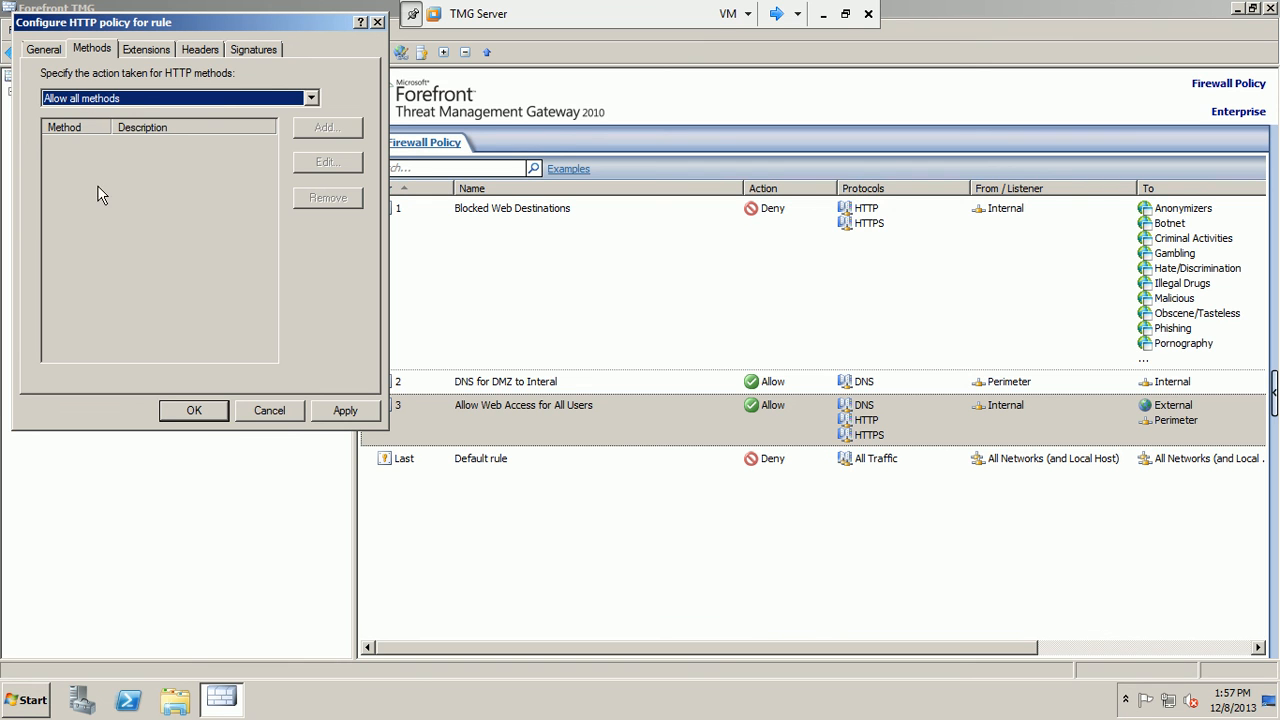
{"action": "left_click", "coordinate": [140, 100]}
{"action": "left_click", "coordinate": [138, 128]}
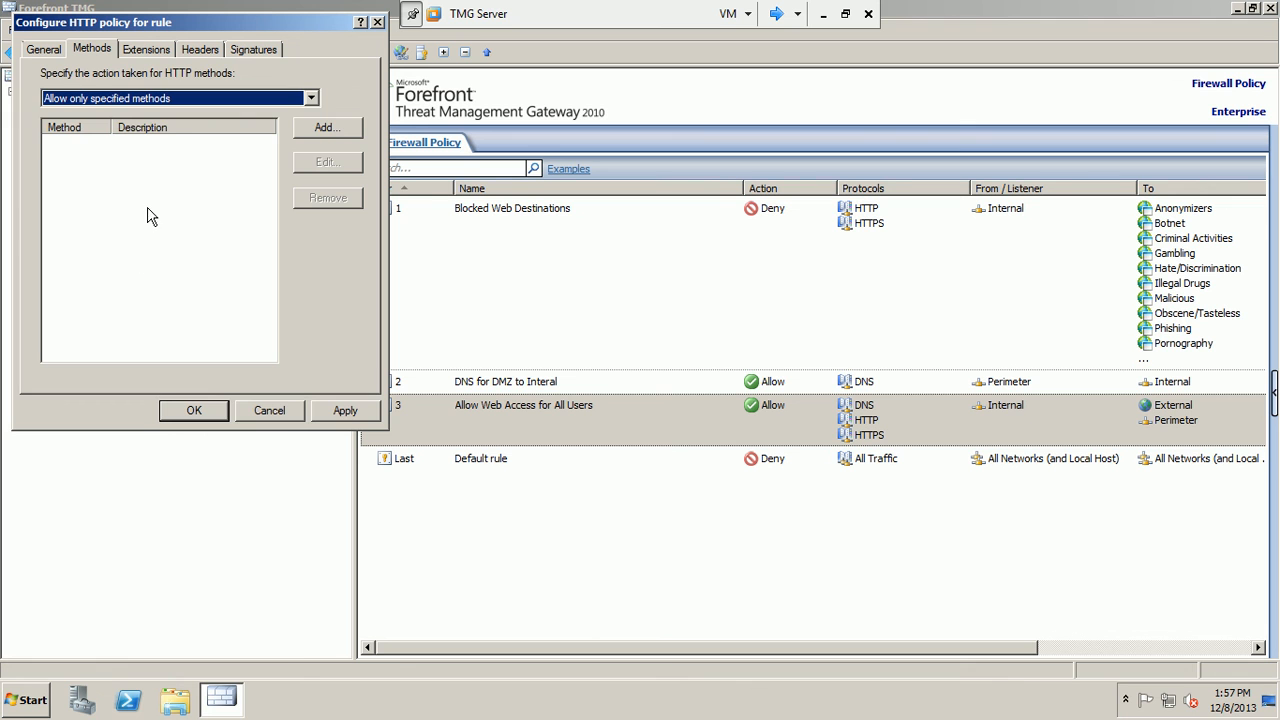
{"action": "left_click", "coordinate": [178, 98]}
{"action": "left_click", "coordinate": [172, 117]}
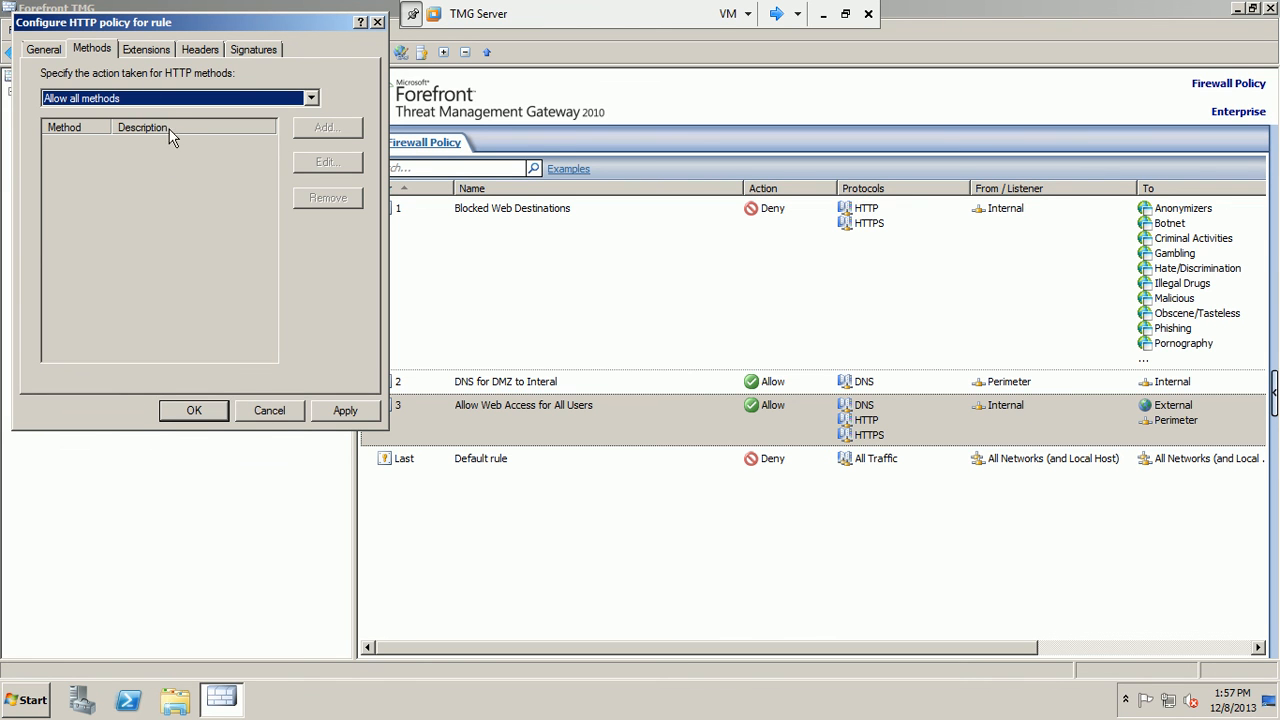
{"action": "left_click", "coordinate": [132, 45]}
{"action": "left_click", "coordinate": [206, 47]}
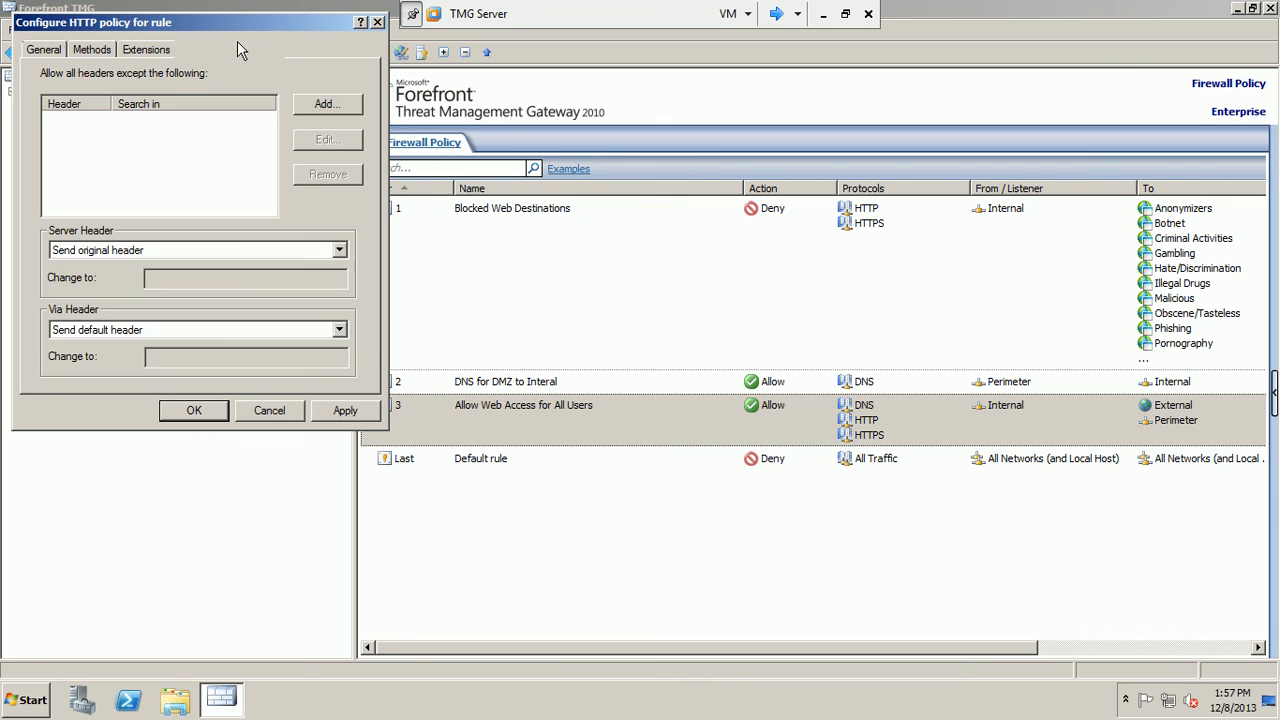
{"action": "left_click", "coordinate": [240, 47]}
{"action": "left_click", "coordinate": [266, 416]}
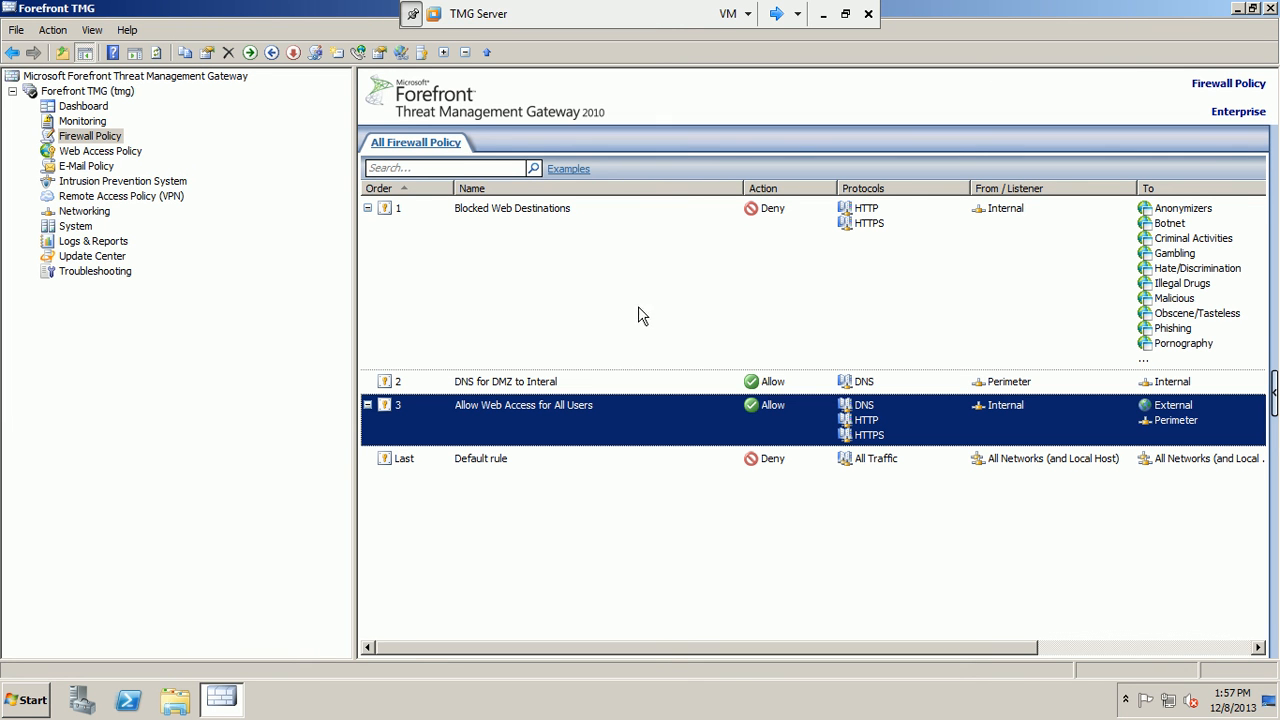
In the web access policy, set the Allow Web Access rule's HTTP policy to block specified extensions and allow all others.
{"action": "left_click", "coordinate": [106, 154]}
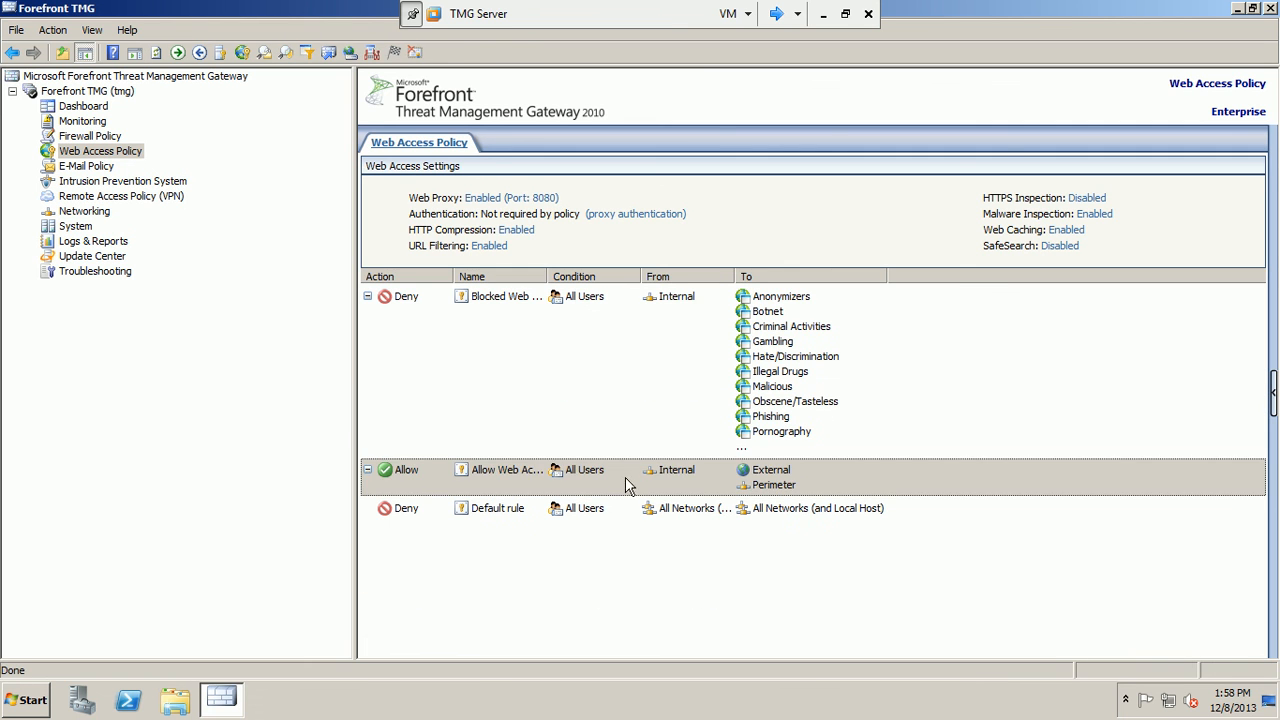
{"action": "right_click", "coordinate": [626, 478]}
{"action": "left_click", "coordinate": [667, 655]}
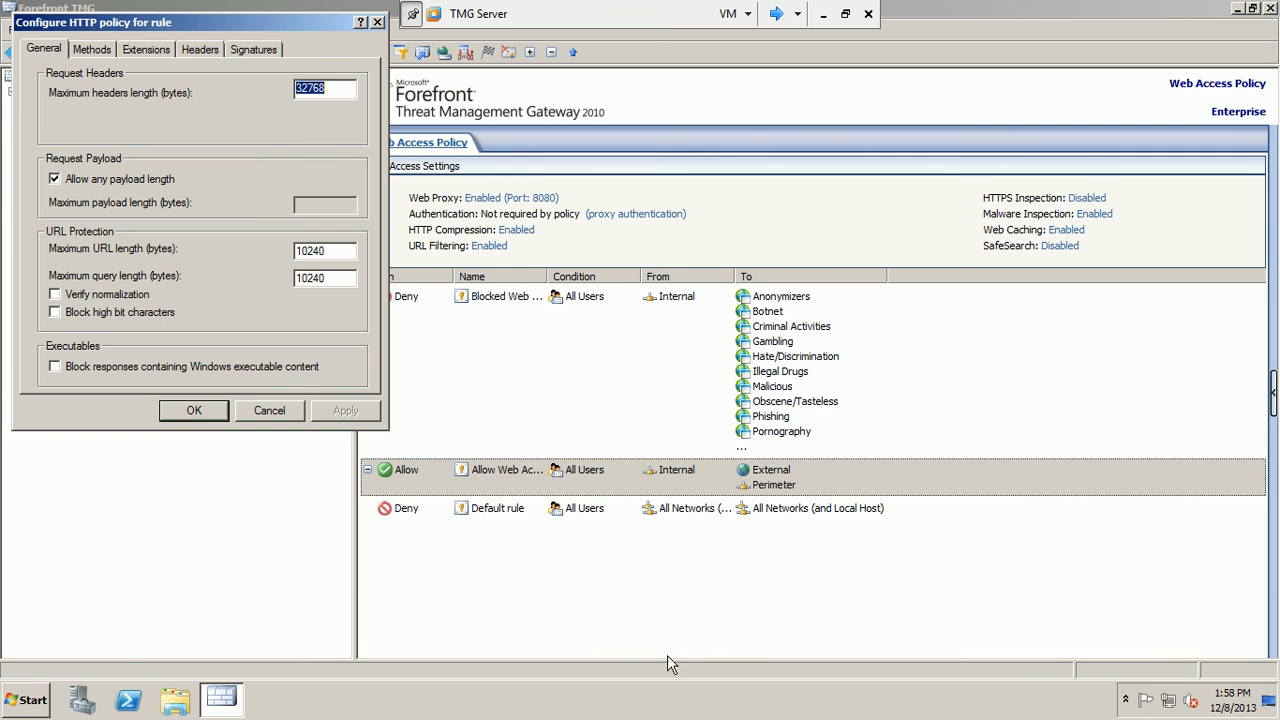
{"action": "left_click", "coordinate": [84, 48]}
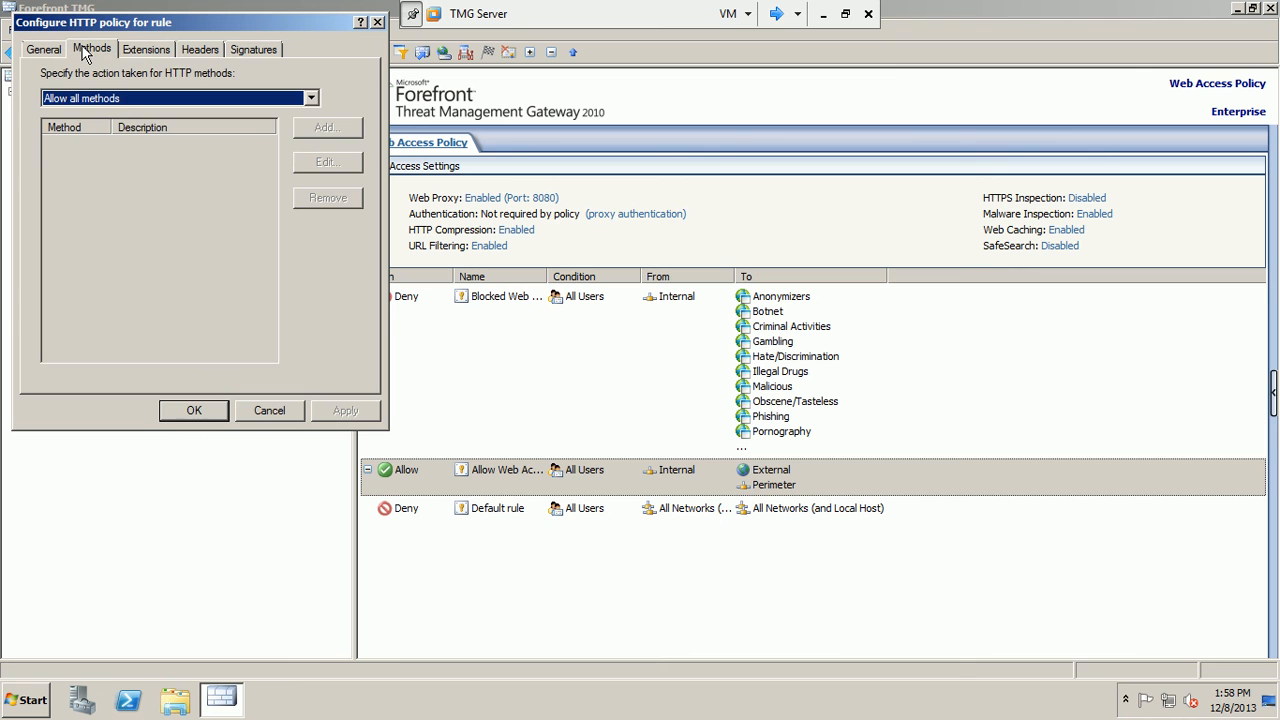
{"action": "left_click", "coordinate": [152, 56]}
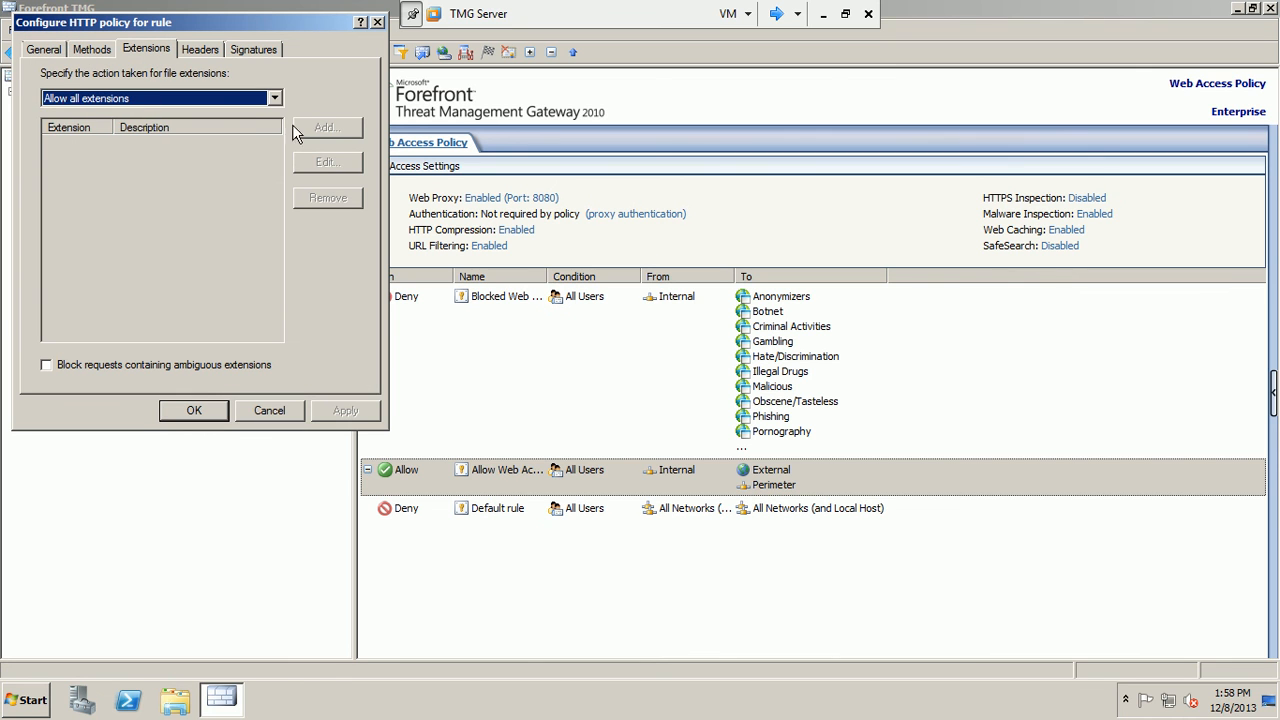
{"action": "left_click", "coordinate": [241, 103]}
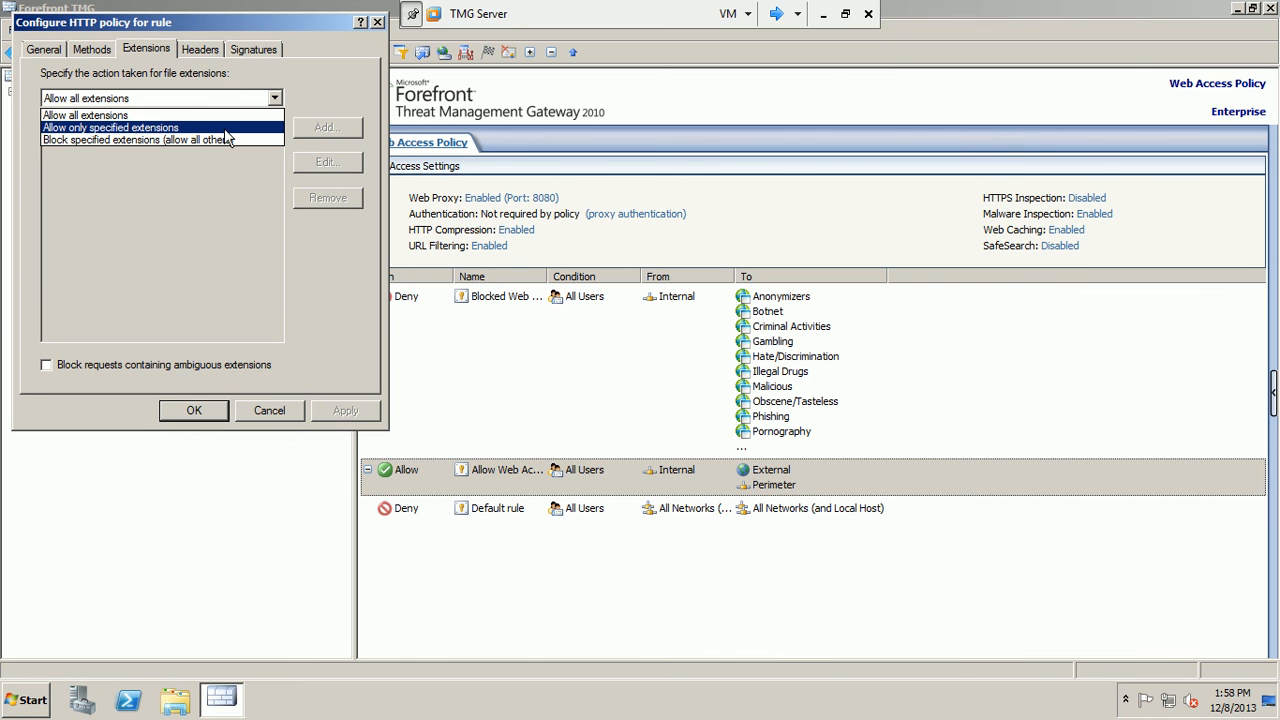
{"action": "left_click", "coordinate": [213, 141]}
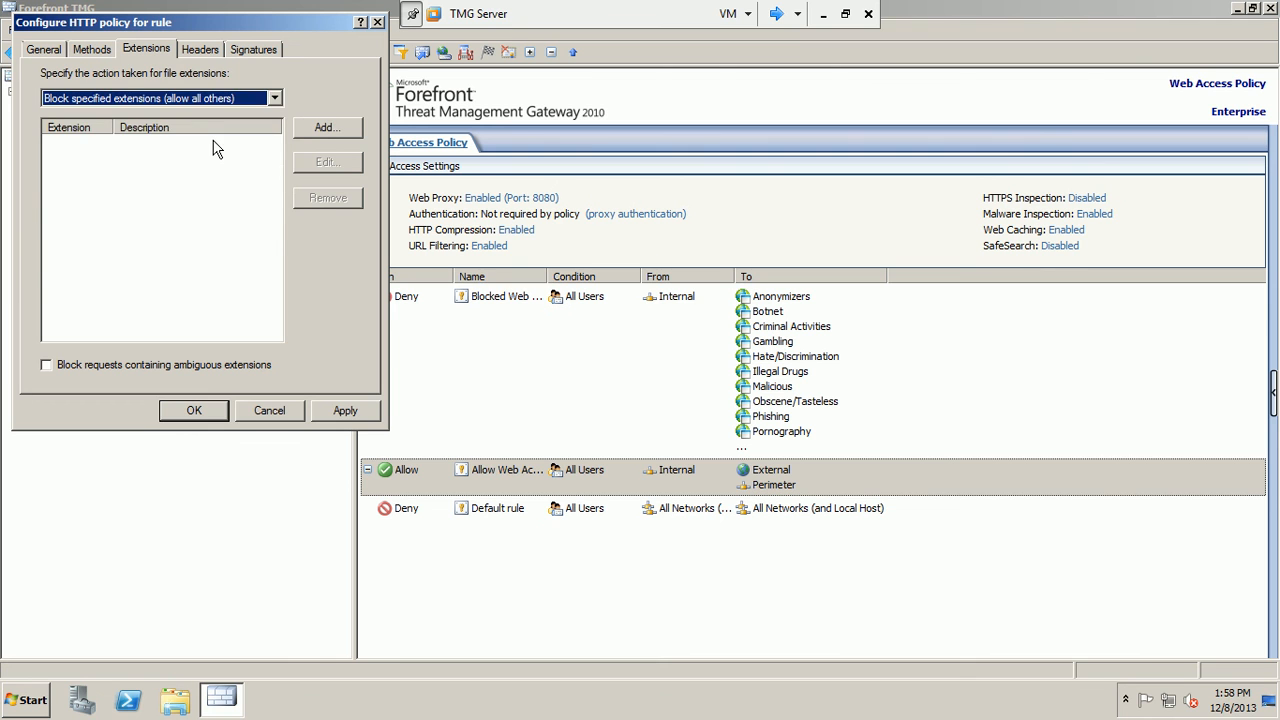
Add .mp3 and .EXE to the blocked extensions and accept the HTTP policy.
{"action": "left_click", "coordinate": [312, 128]}
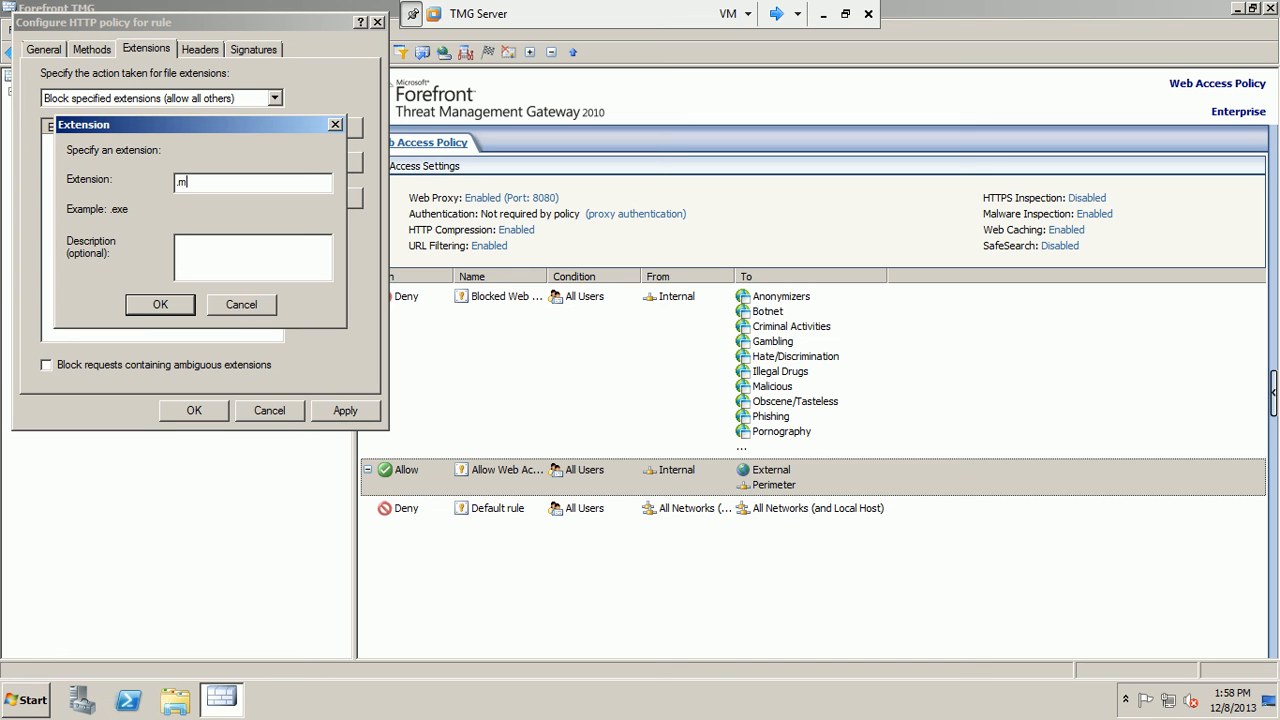
{"action": "left_click", "coordinate": [162, 303]}
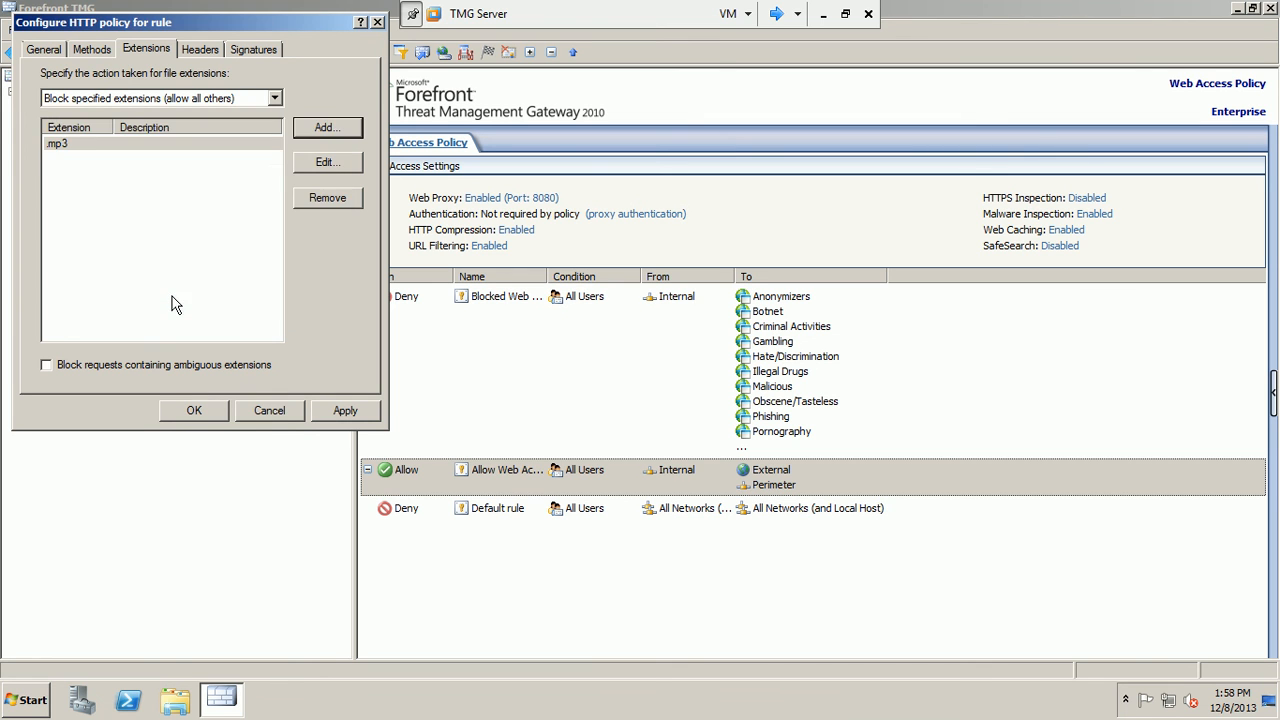
{"action": "left_click", "coordinate": [328, 136]}
{"action": "type", "text": ".ex"}
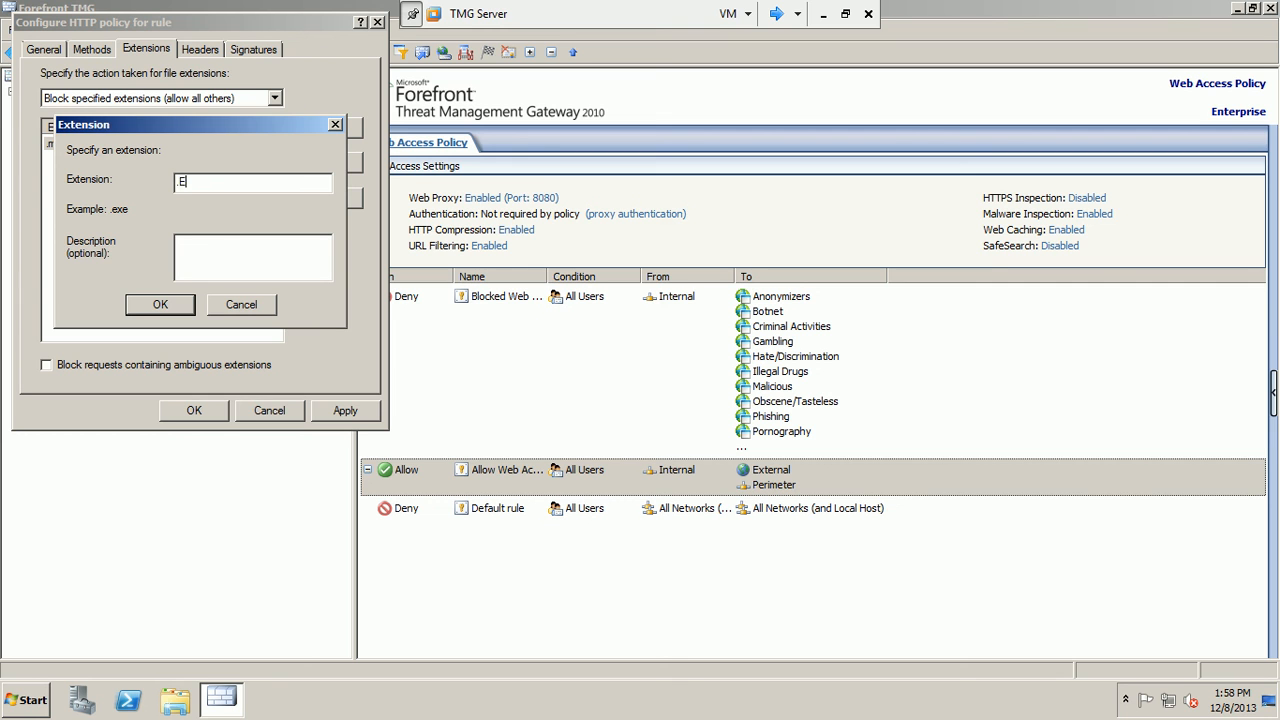
{"action": "left_click", "coordinate": [177, 309]}
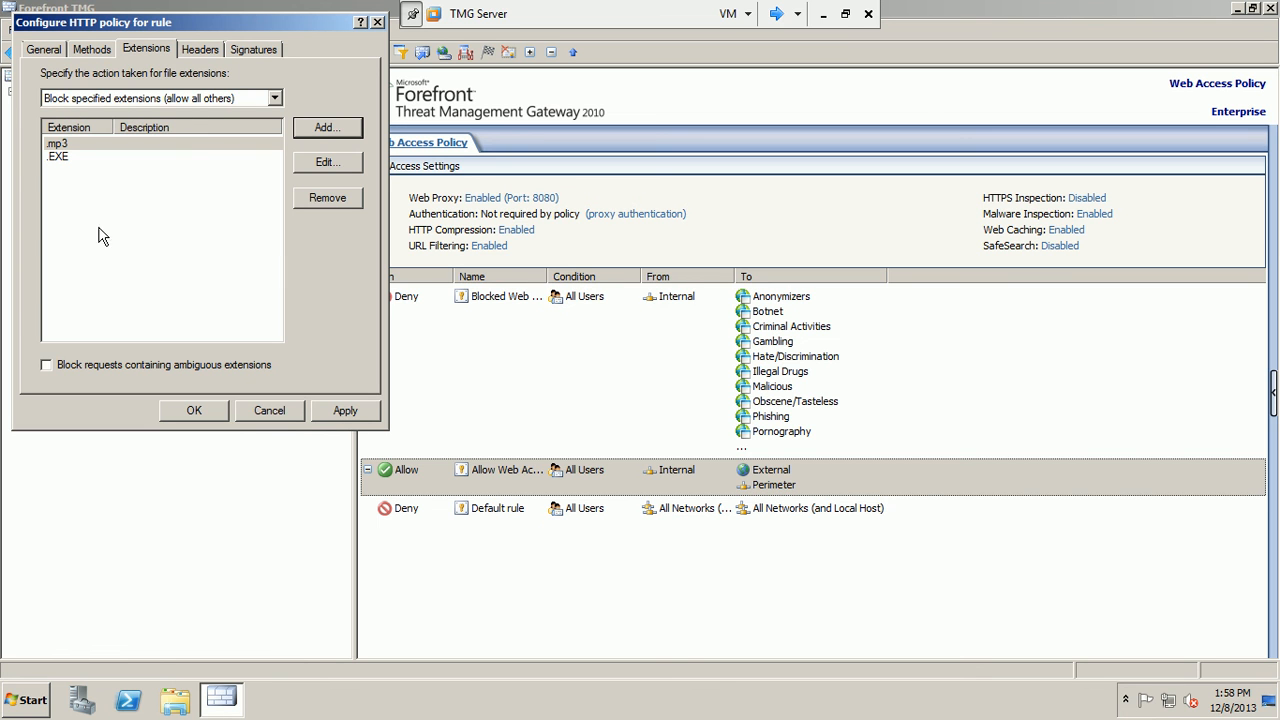
{"action": "left_click", "coordinate": [337, 414]}
{"action": "left_click", "coordinate": [209, 411]}
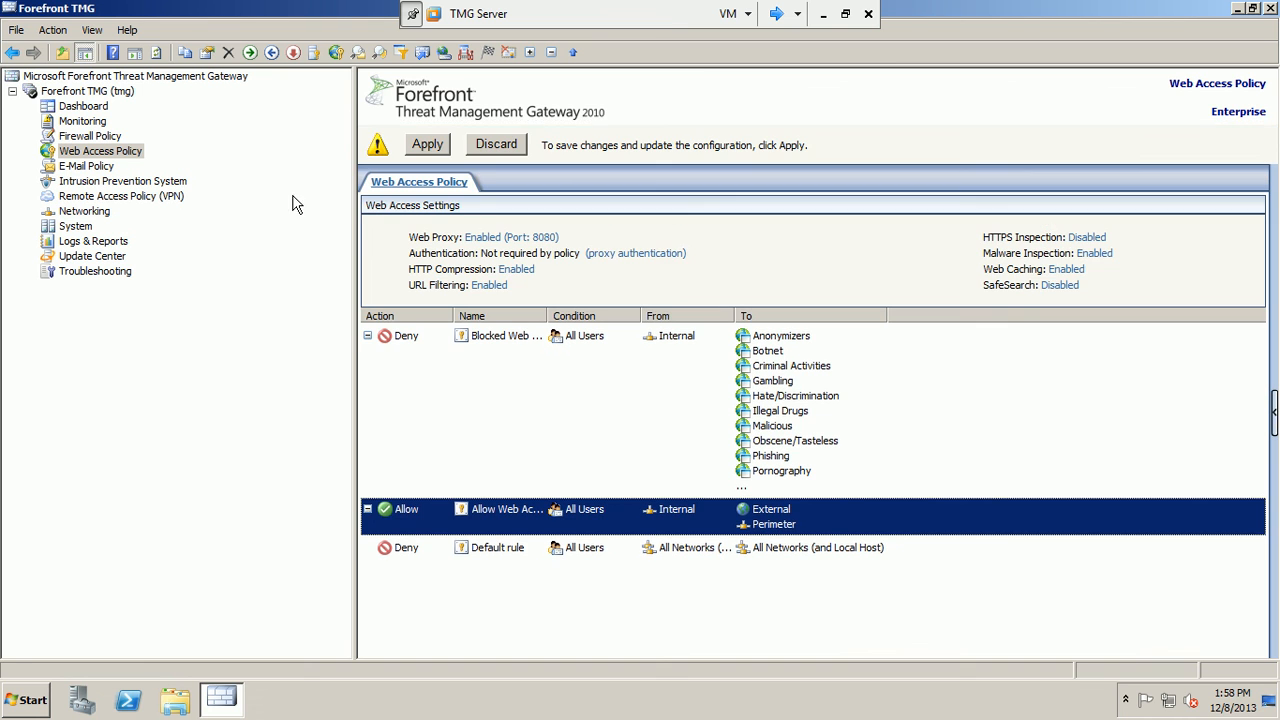
Apply the web access configuration change without a description and refresh the policy view.
{"action": "left_click", "coordinate": [432, 150]}
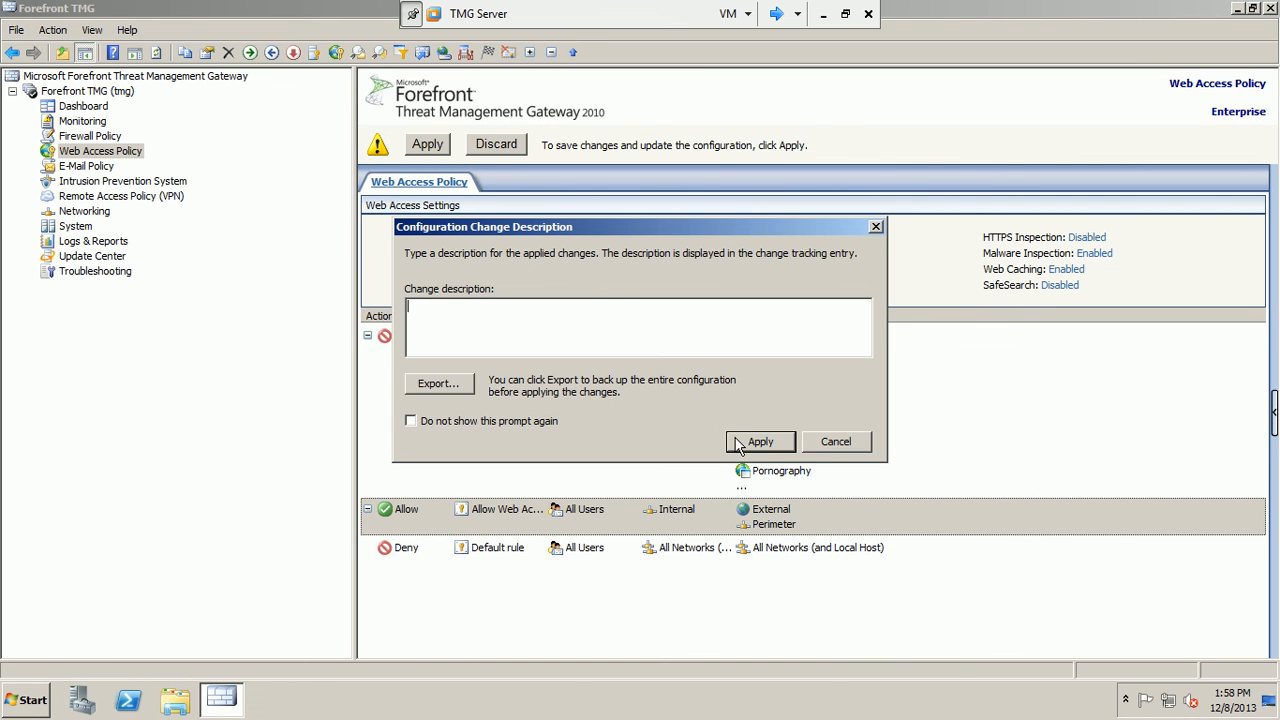
{"action": "left_click", "coordinate": [757, 441]}
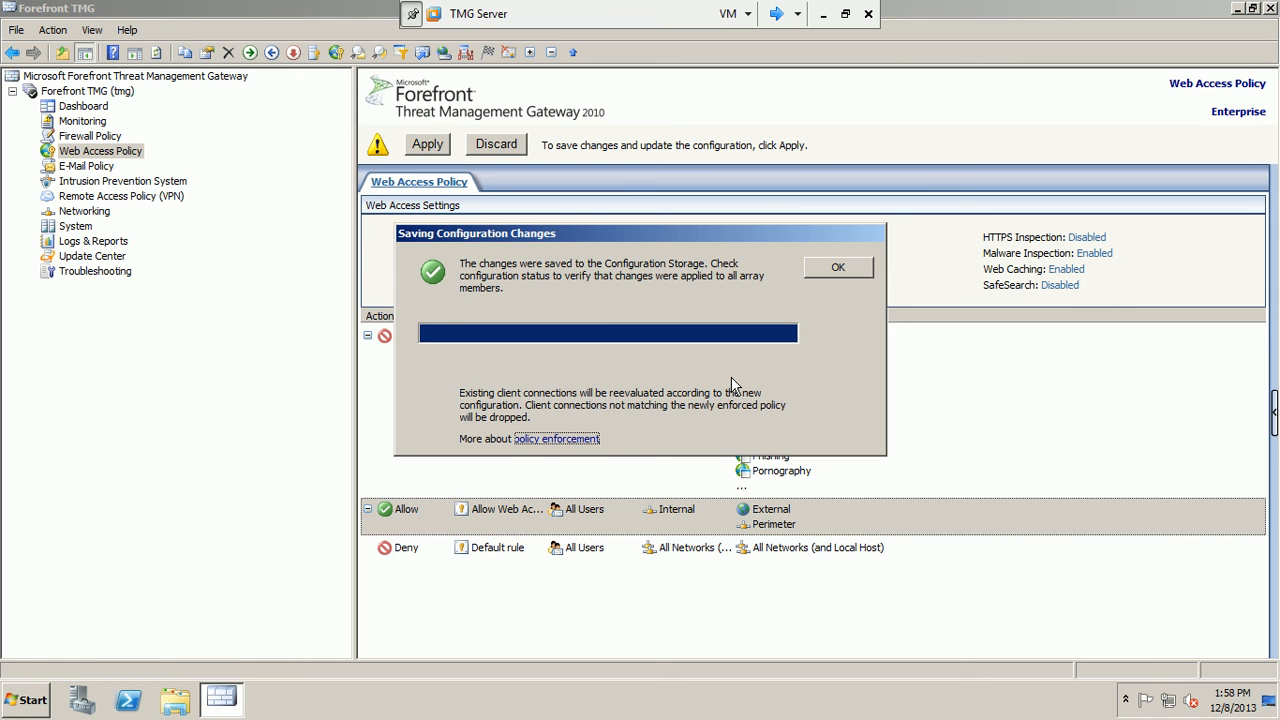
{"action": "left_click", "coordinate": [834, 270]}
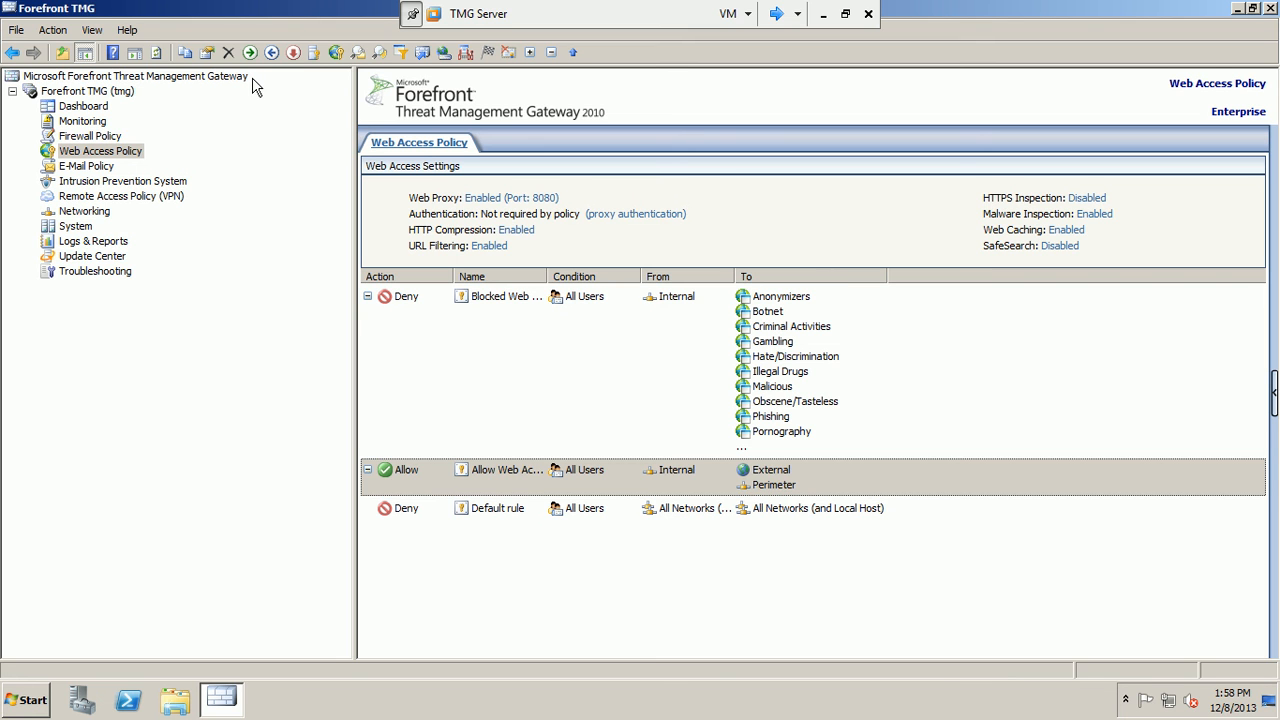
{"action": "left_click", "coordinate": [158, 54]}
Review the method options in the Allow Web Access rule's HTTP policy and close it without changes.
{"action": "right_click", "coordinate": [530, 475]}
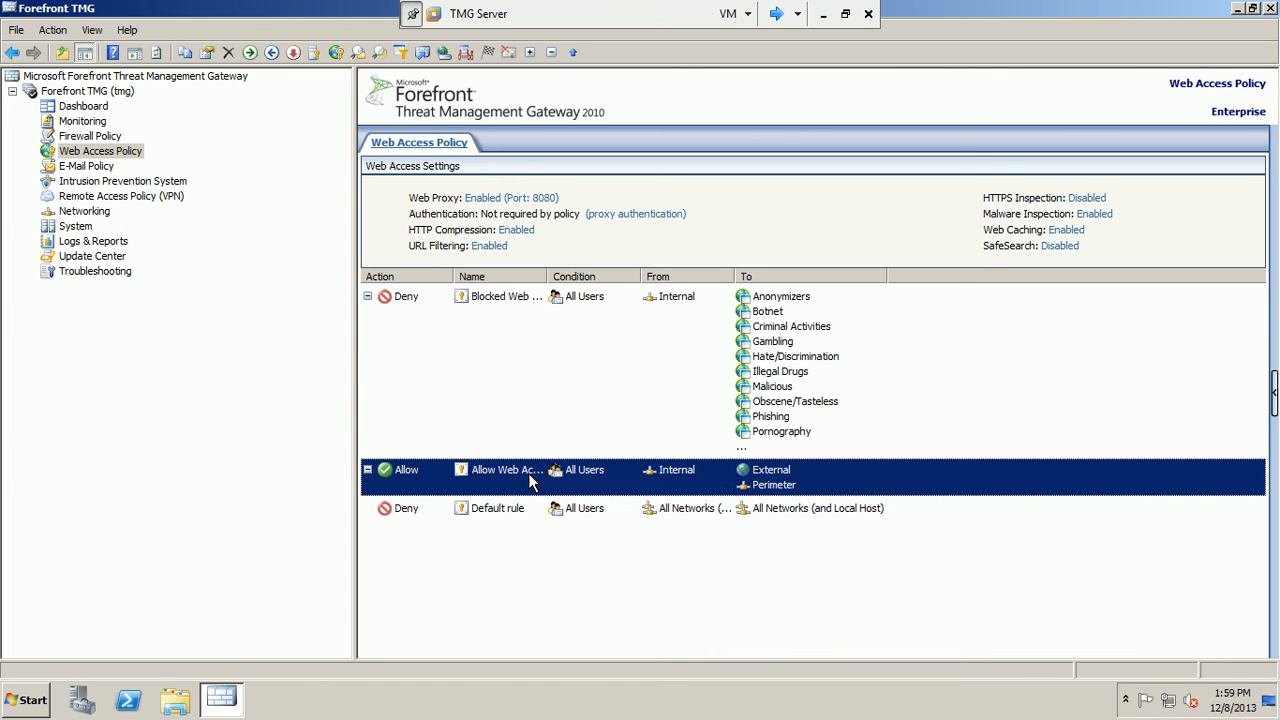
{"action": "left_click", "coordinate": [580, 654]}
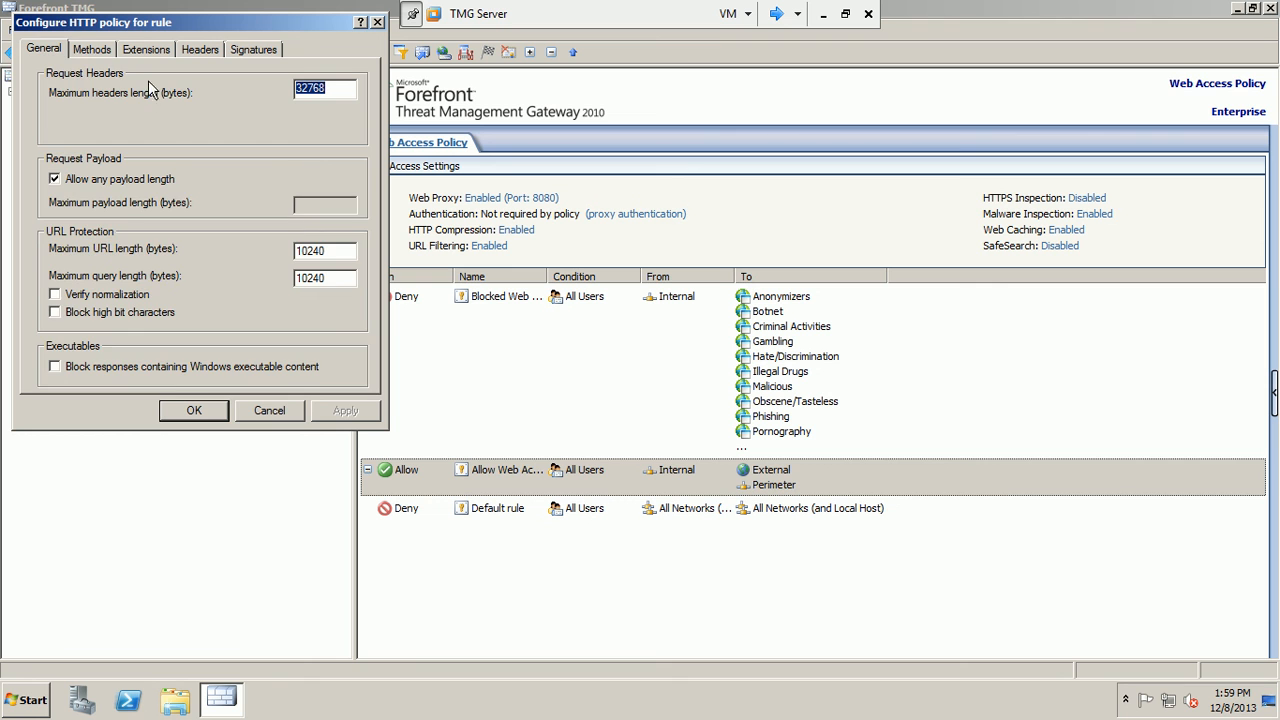
{"action": "left_click", "coordinate": [92, 49]}
{"action": "left_click", "coordinate": [136, 99]}
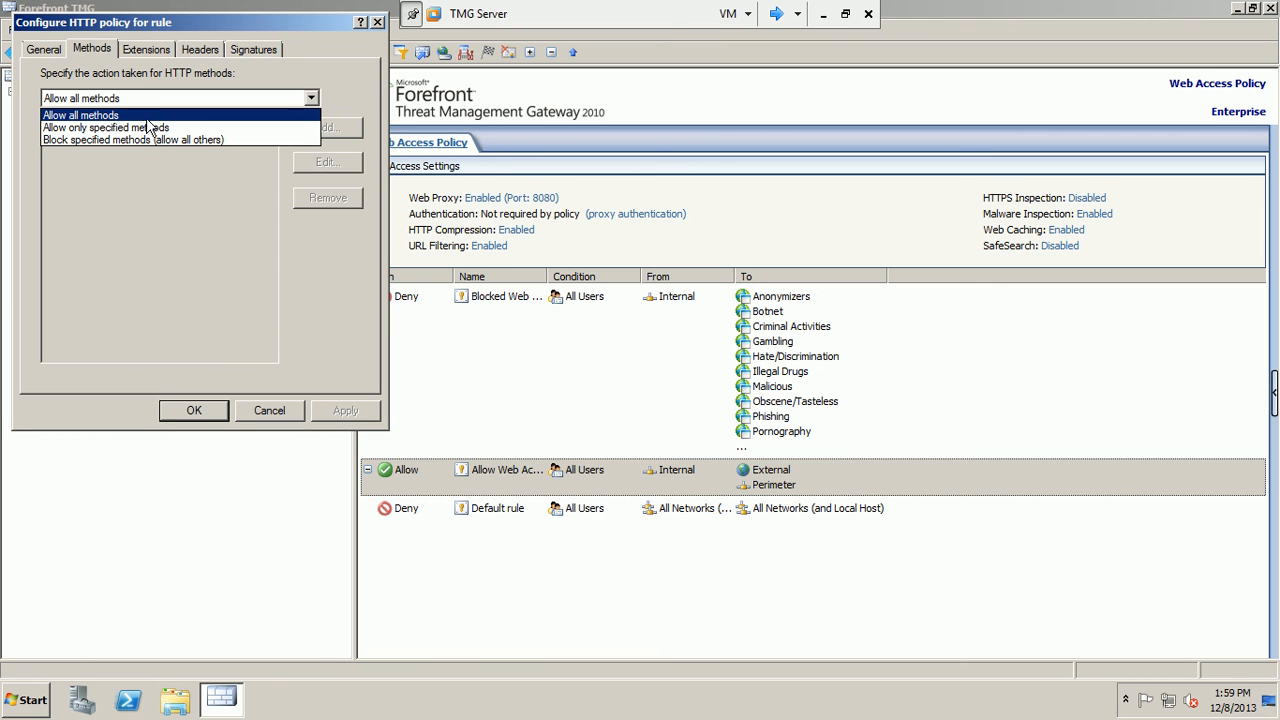
{"action": "left_click", "coordinate": [121, 249]}
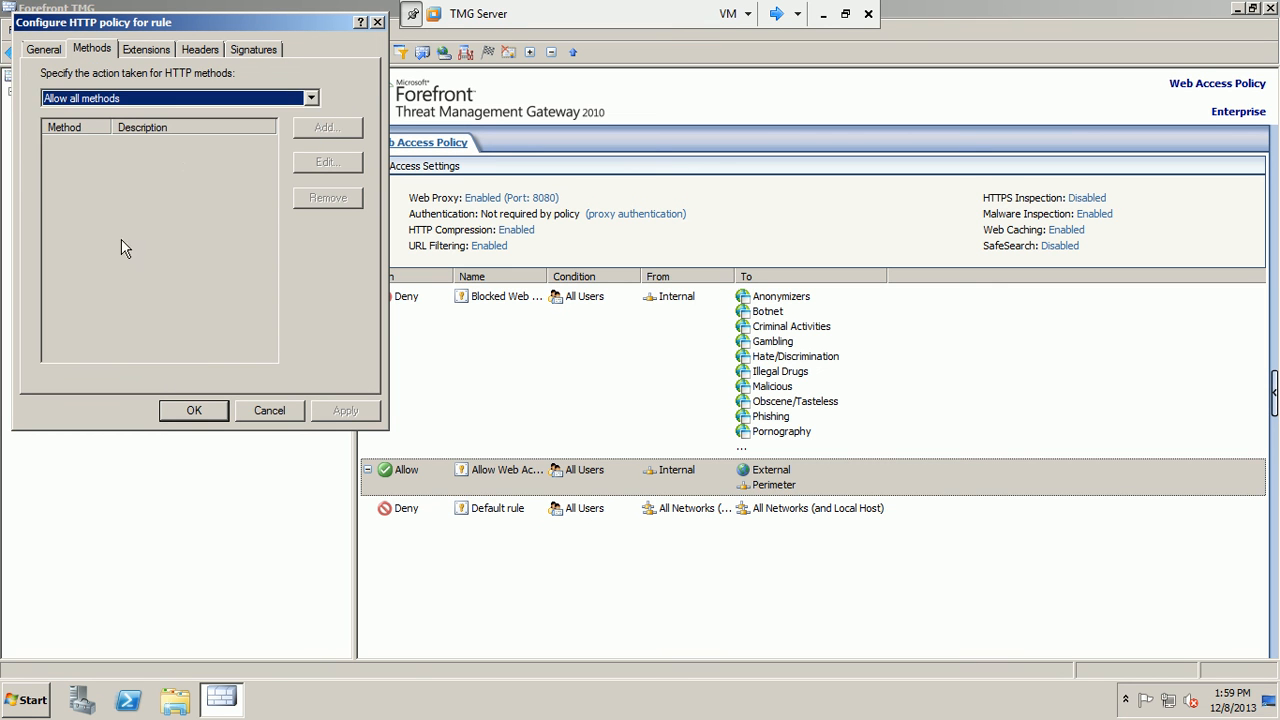
{"action": "left_click", "coordinate": [265, 410]}
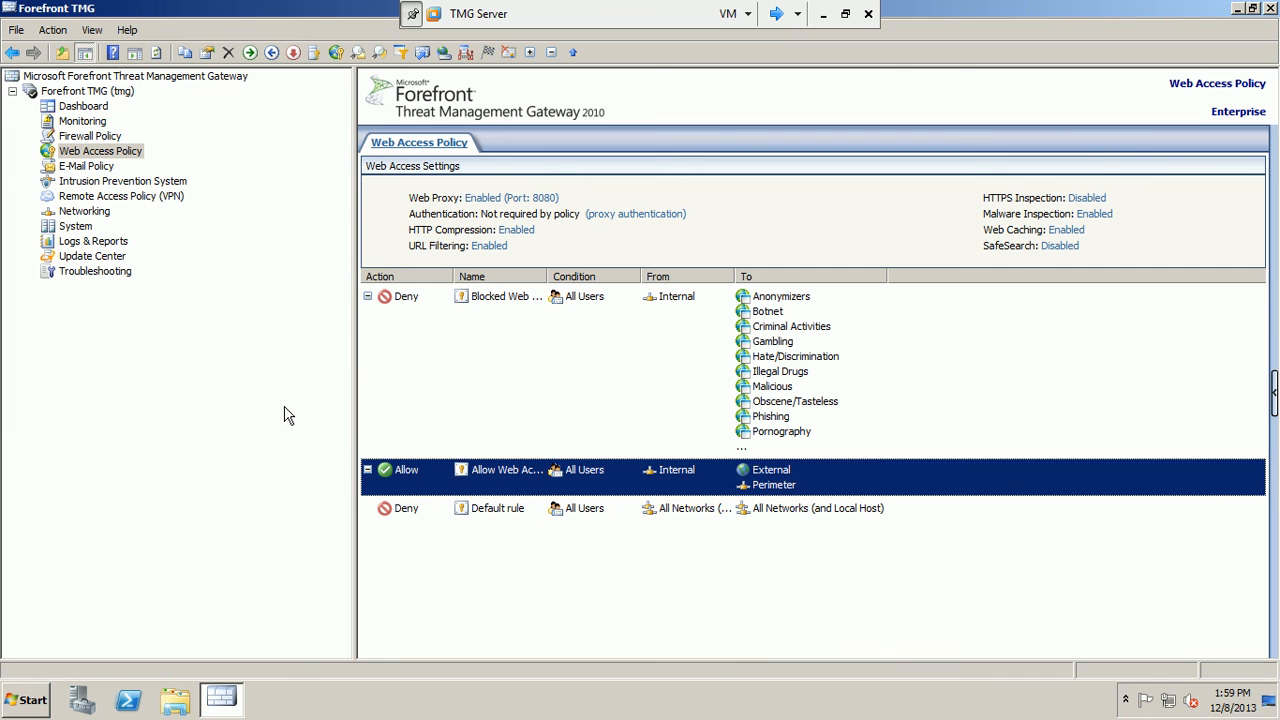
Refresh the web access policy view and, on the Win7 client, decline making Internet Explorer the default browser.
{"action": "left_click", "coordinate": [274, 273]}
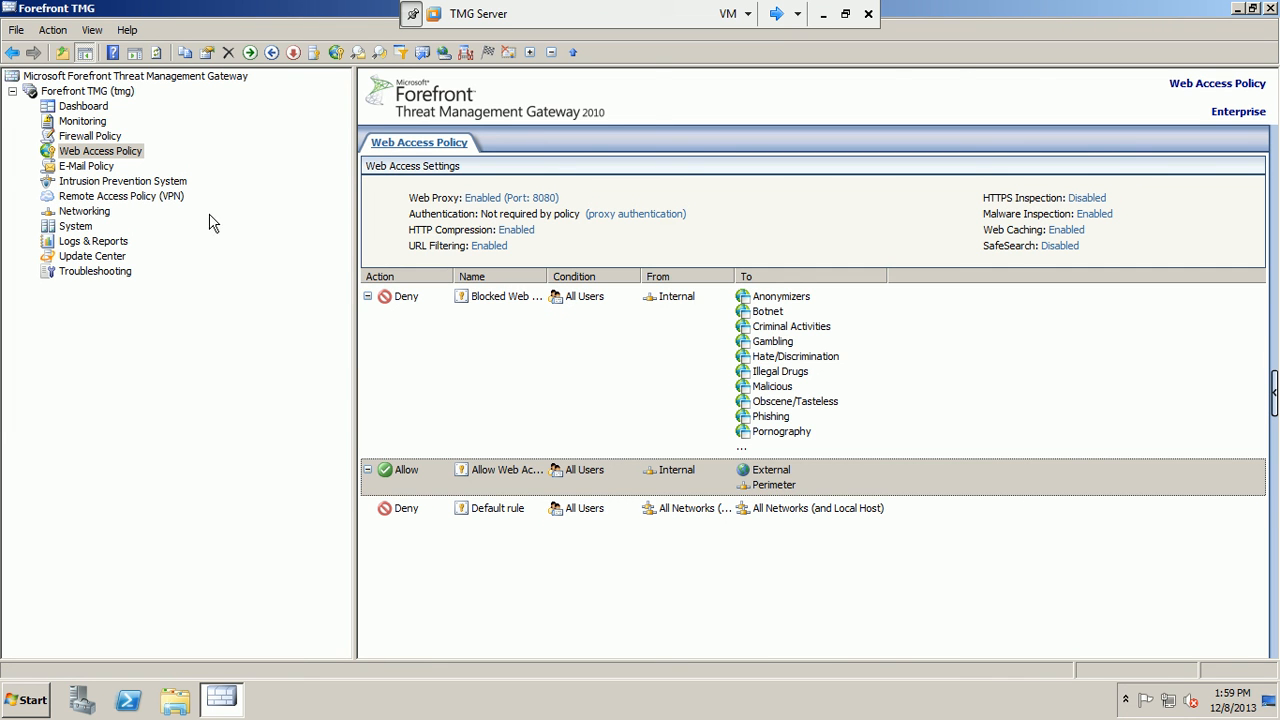
{"action": "left_click", "coordinate": [157, 53]}
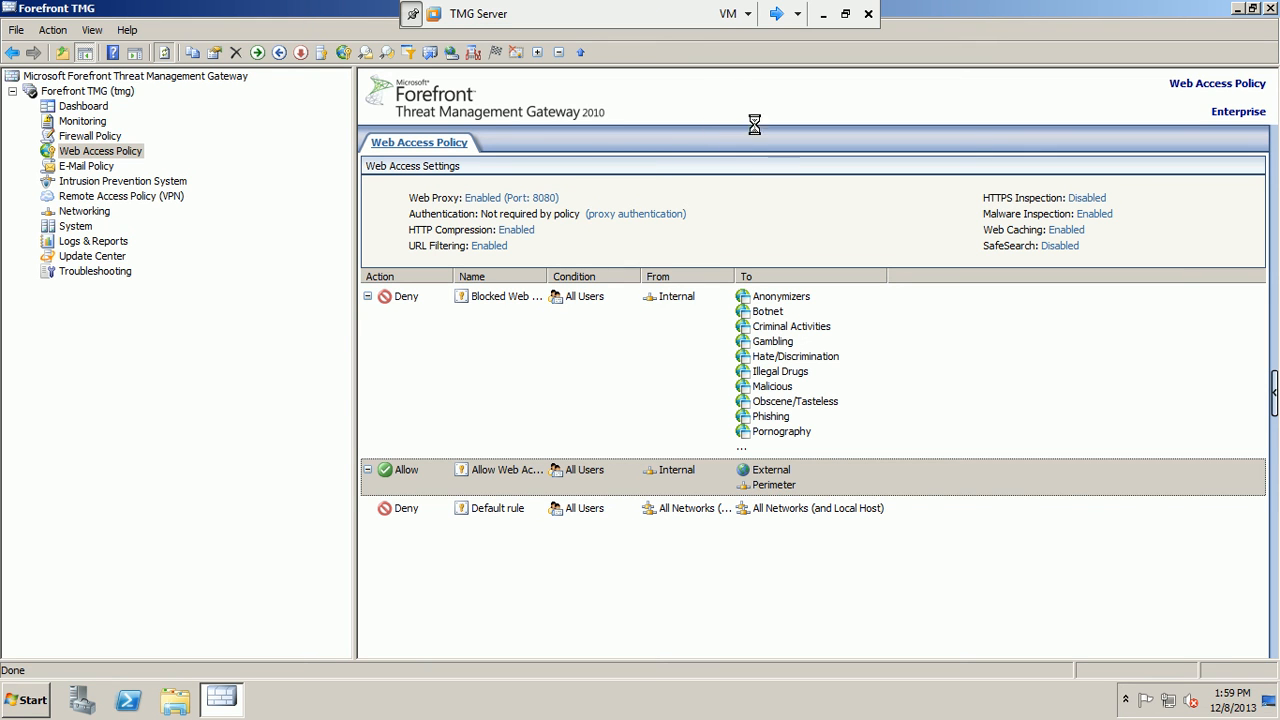
{"action": "left_click", "coordinate": [776, 14]}
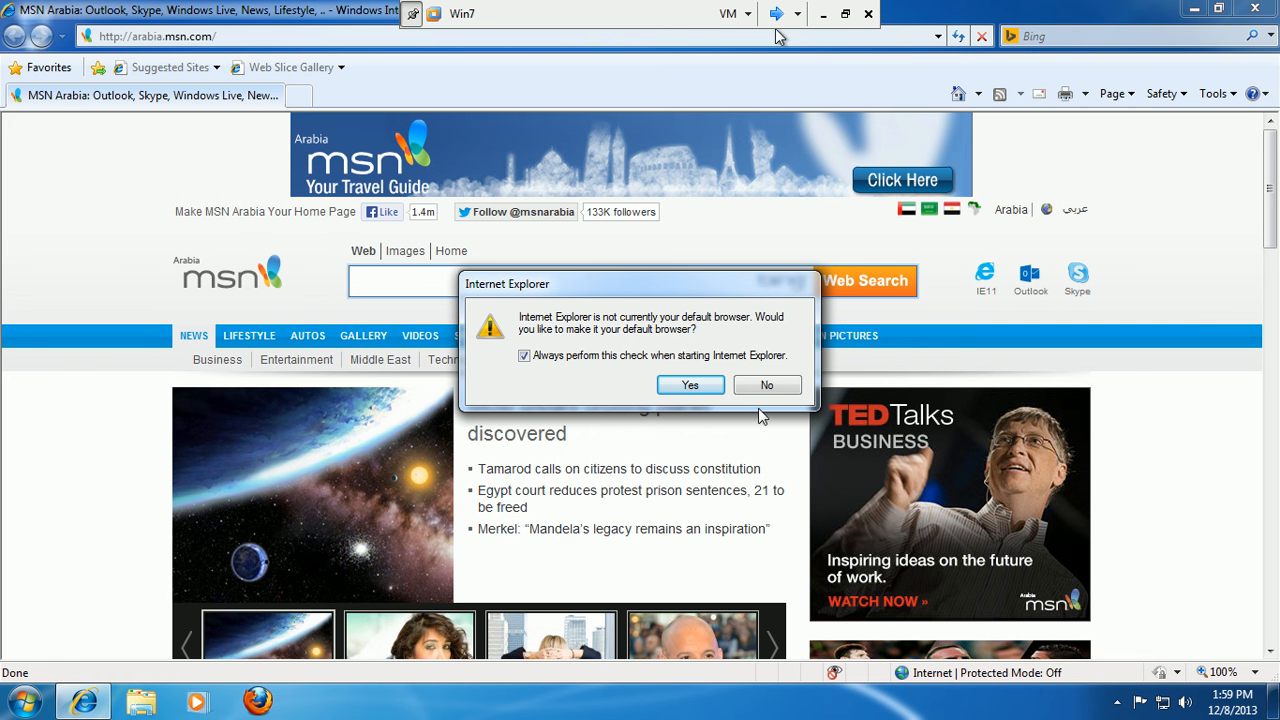
{"action": "left_click", "coordinate": [767, 388]}
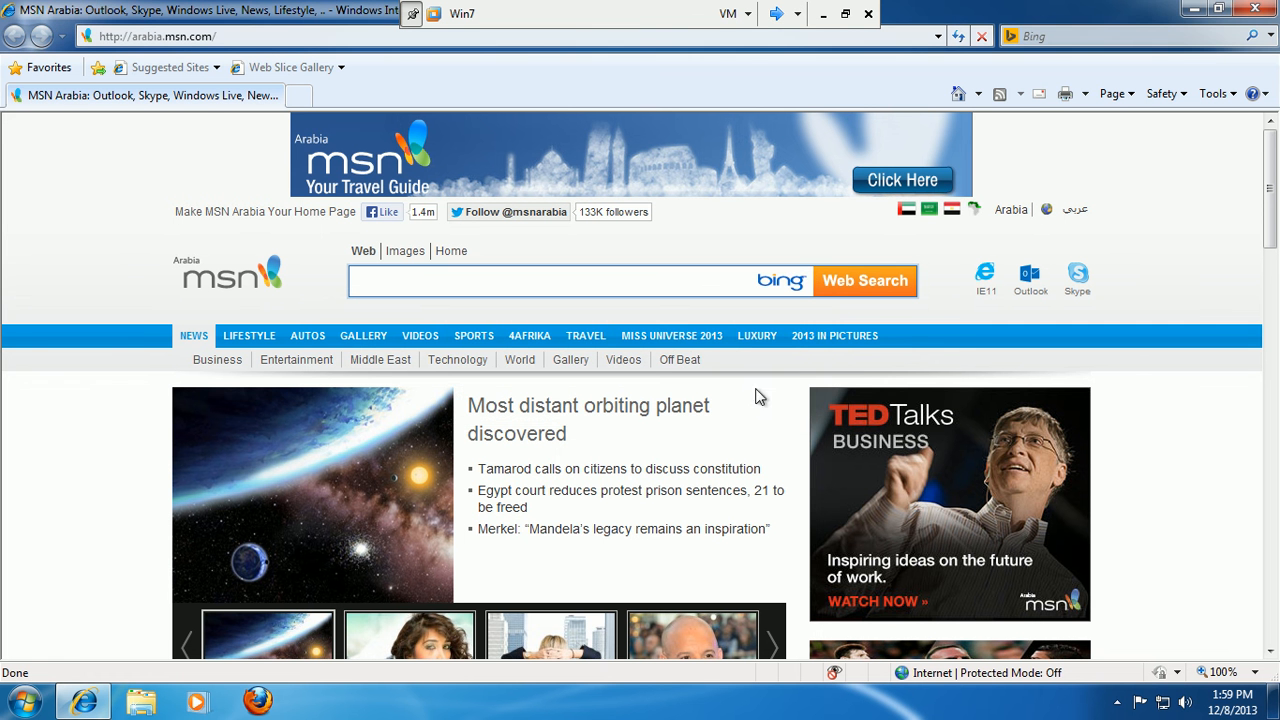
Open google.com in Internet Explorer on the Win7 client and place the cursor in its search box.
{"action": "left_click", "coordinate": [141, 37]}
{"action": "type", "text": "google"}
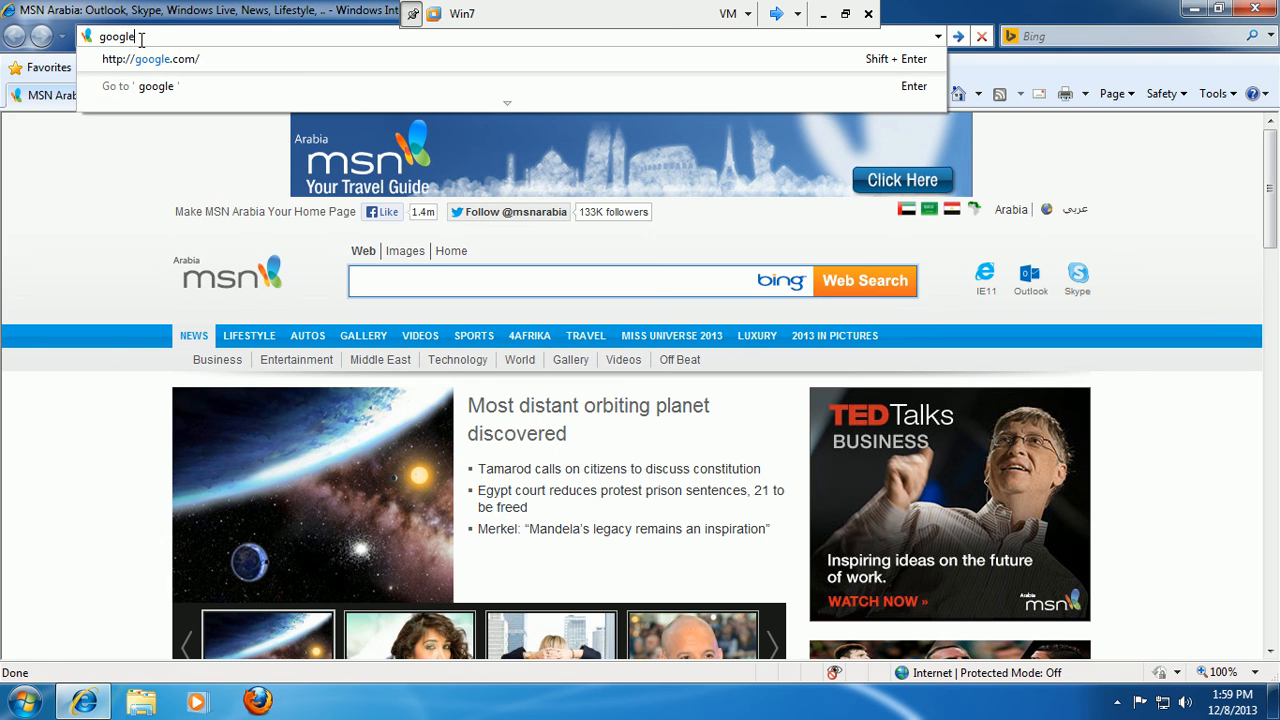
{"action": "key", "text": "Down"}
{"action": "key", "text": "Return"}
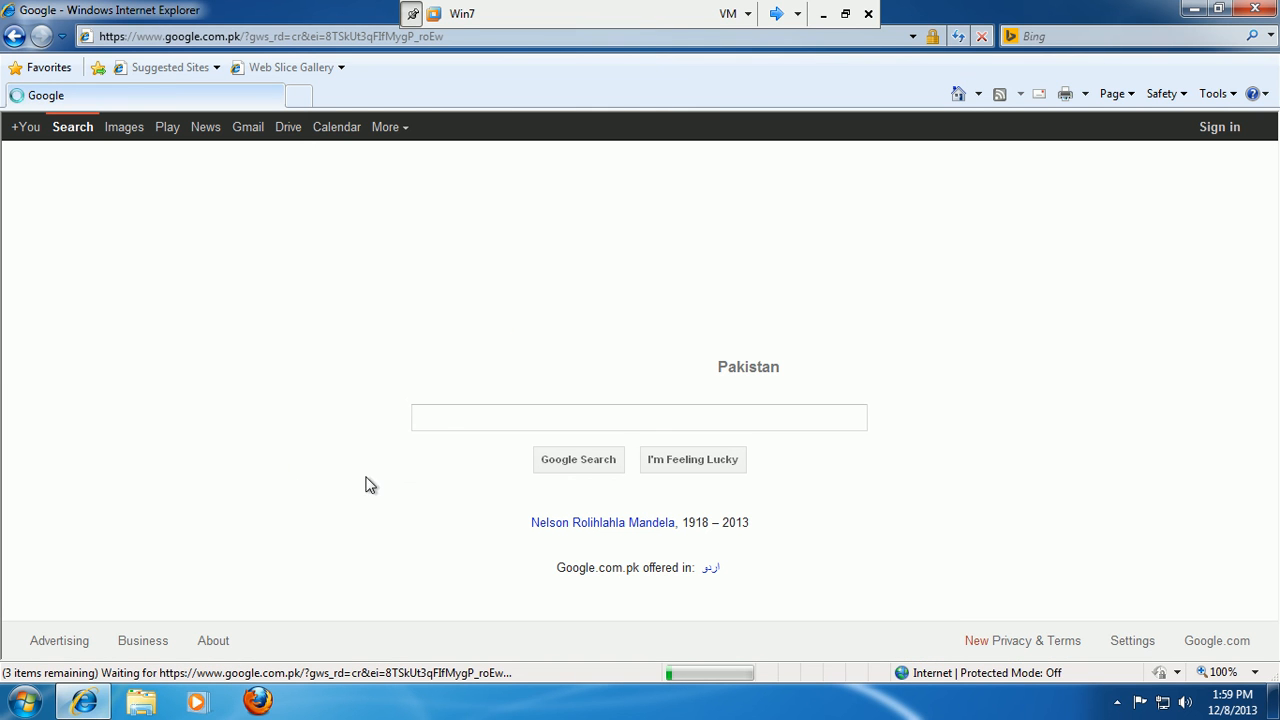
{"action": "left_click", "coordinate": [443, 428]}
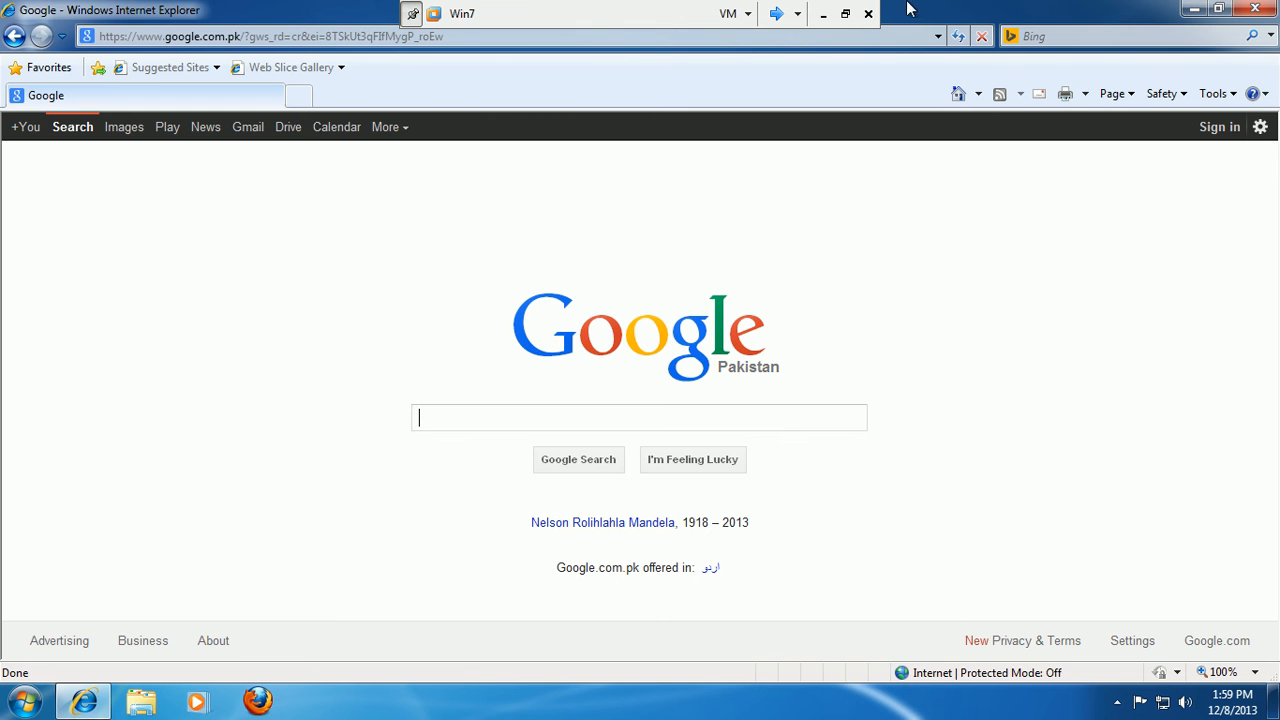
On the TMG Server, review the signatures, methods and extensions in the Allow Web Access rule's HTTP policy and close it without changes.
{"action": "left_click", "coordinate": [776, 14]}
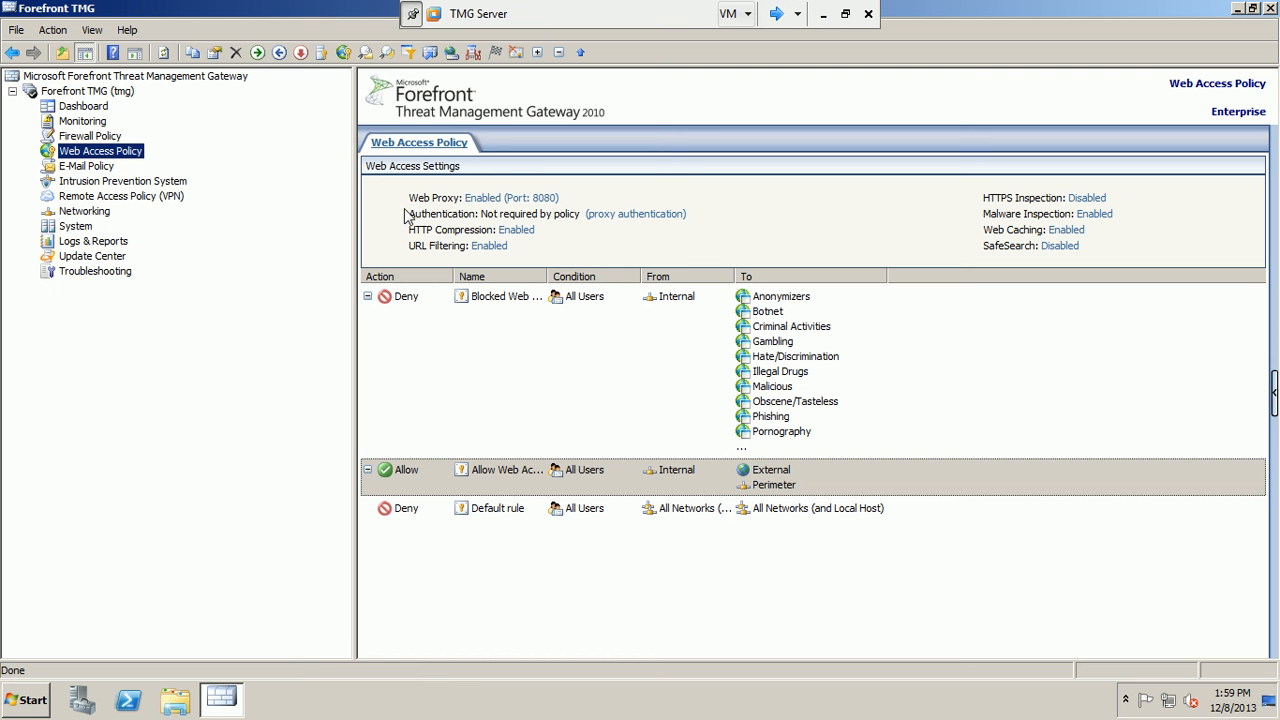
{"action": "right_click", "coordinate": [480, 484]}
{"action": "left_click", "coordinate": [520, 662]}
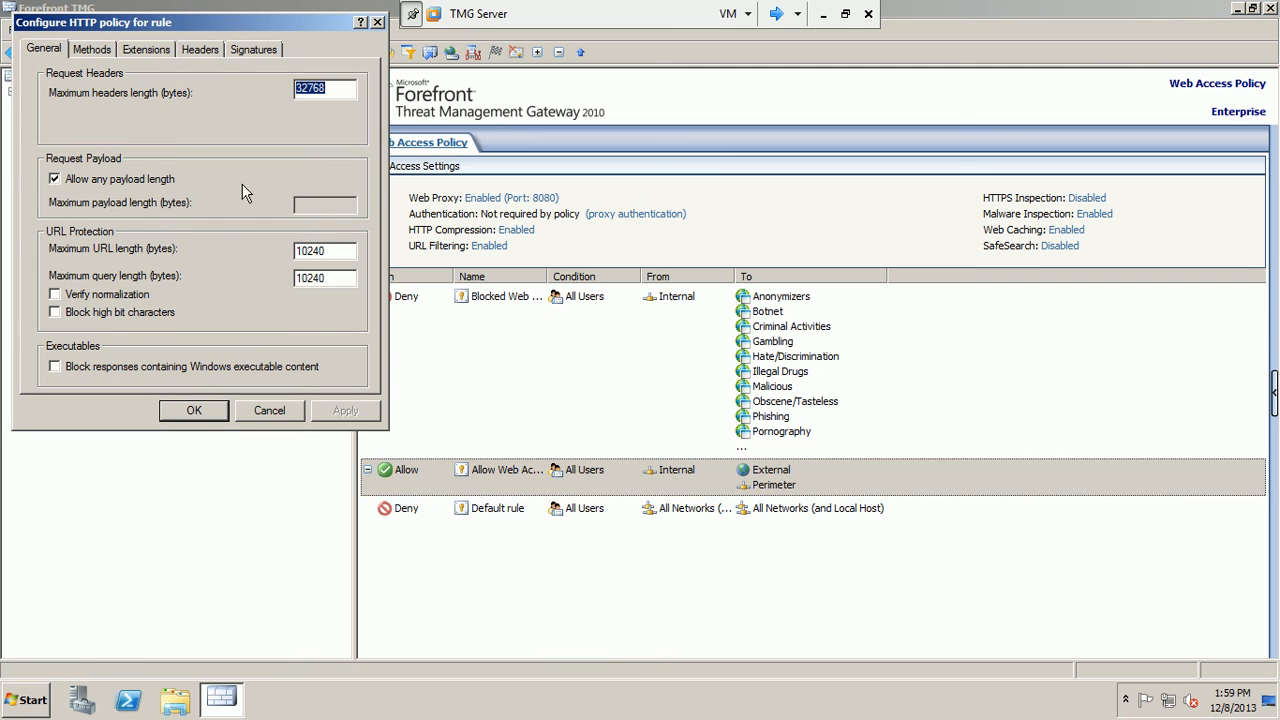
{"action": "left_click", "coordinate": [250, 49]}
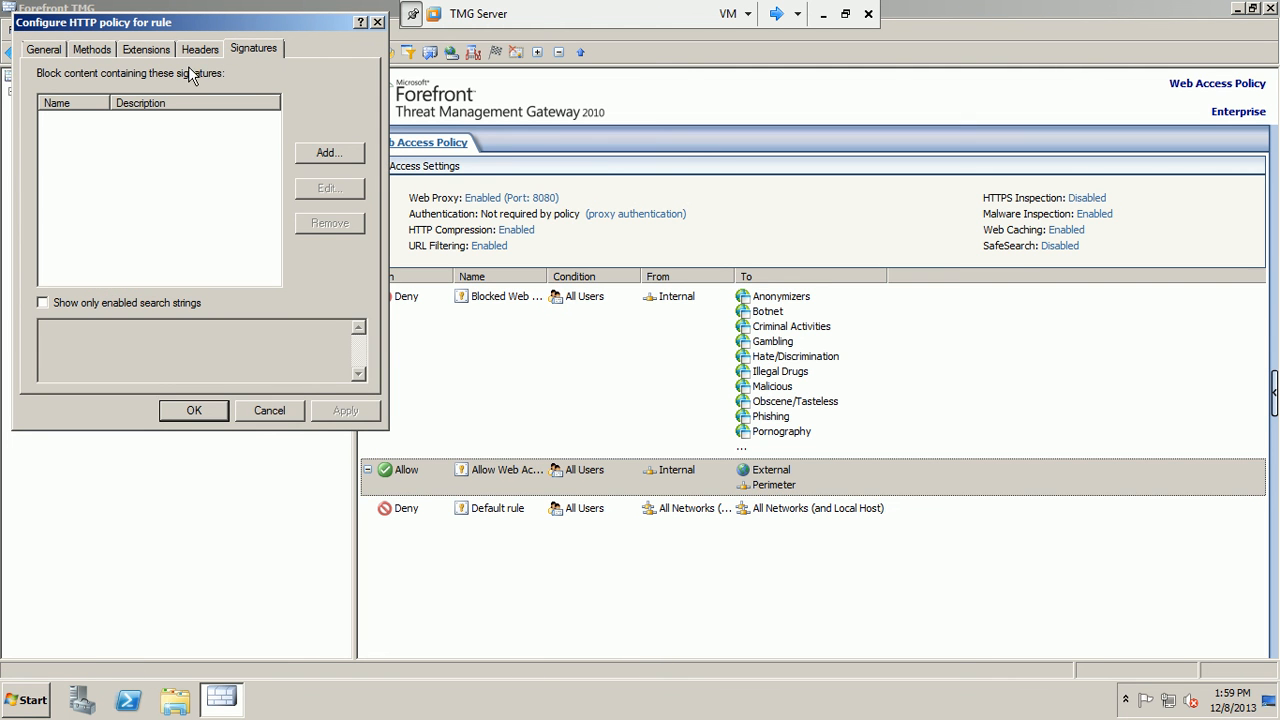
{"action": "left_click", "coordinate": [324, 153]}
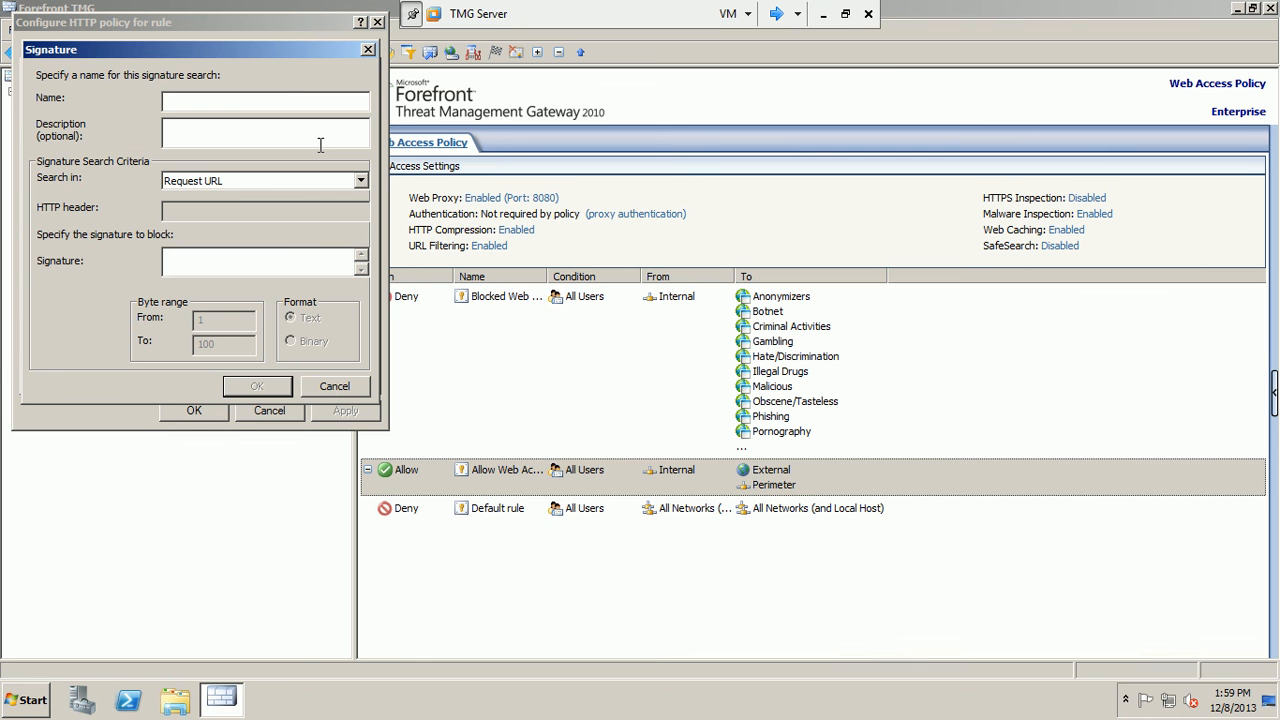
{"action": "left_click", "coordinate": [352, 393]}
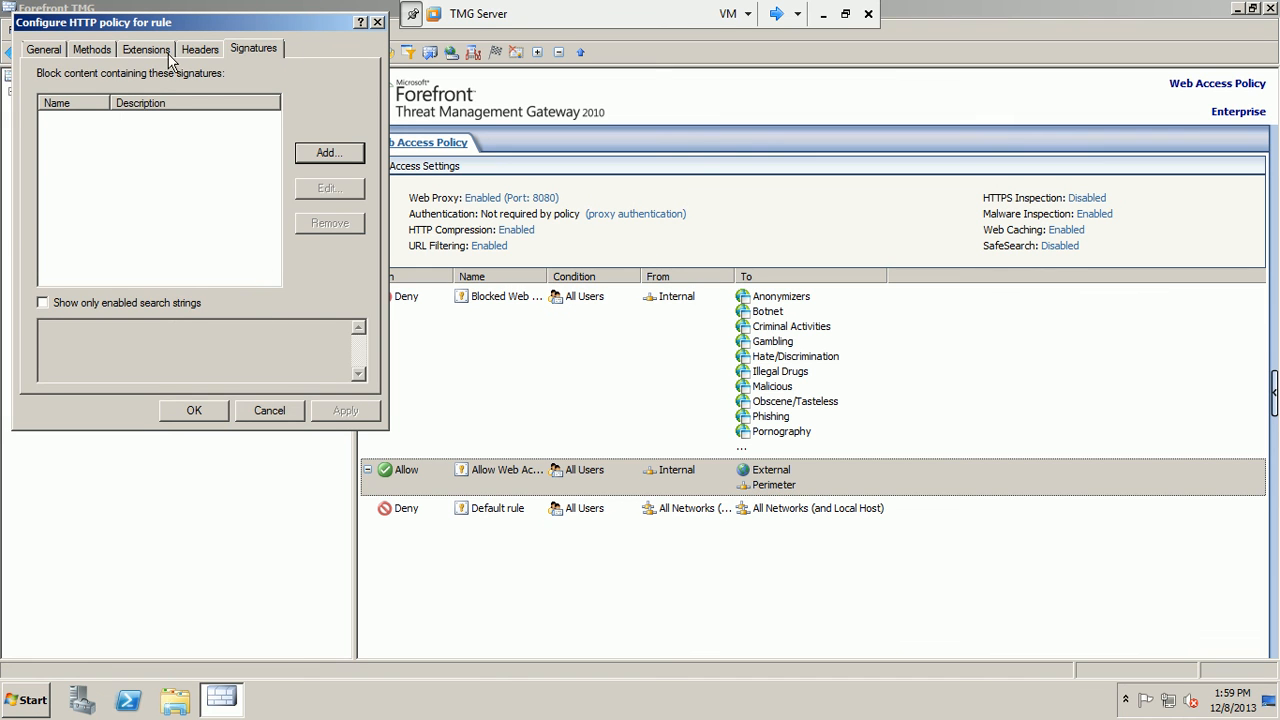
{"action": "left_click", "coordinate": [91, 49]}
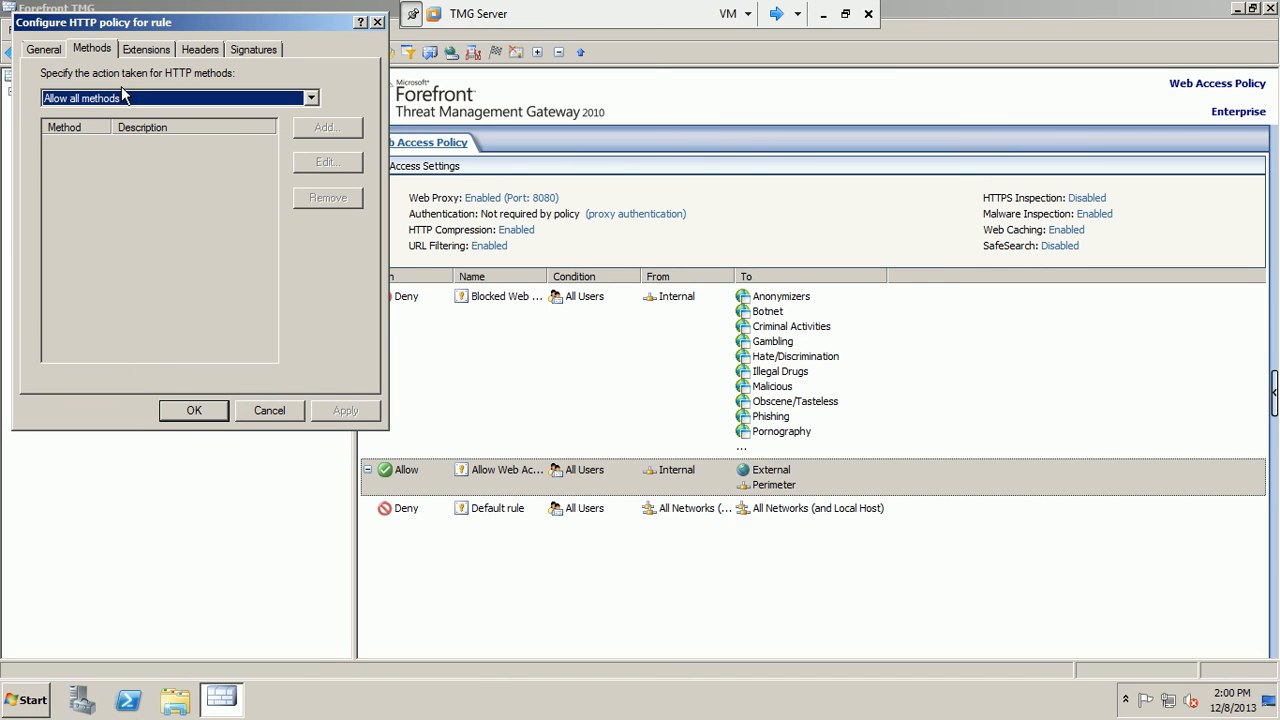
{"action": "left_click", "coordinate": [155, 50]}
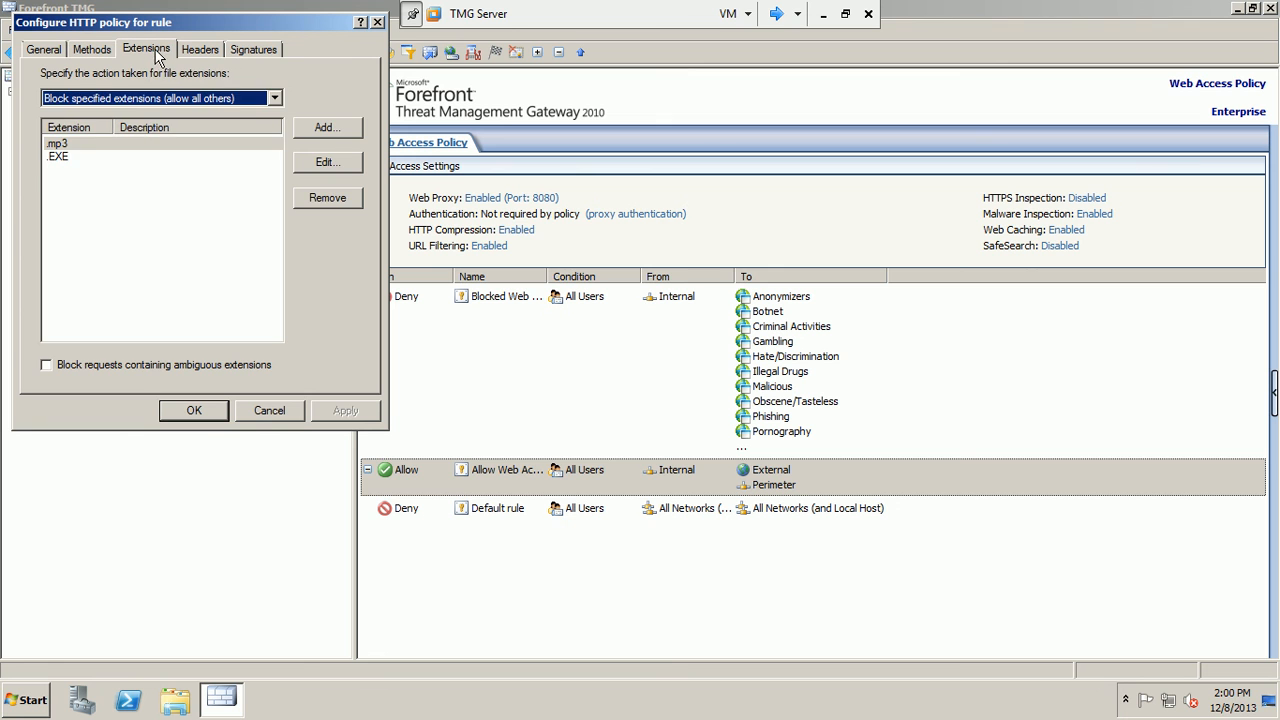
{"action": "left_click", "coordinate": [62, 158]}
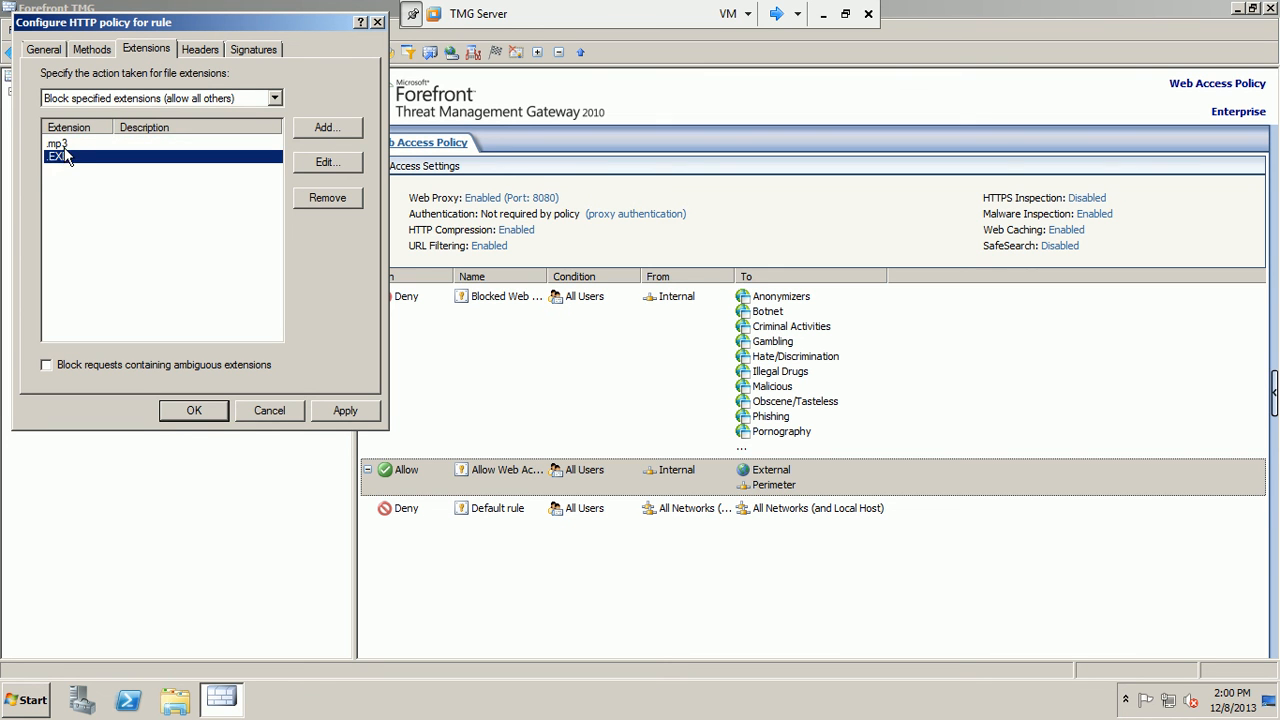
{"action": "left_click", "coordinate": [275, 415]}
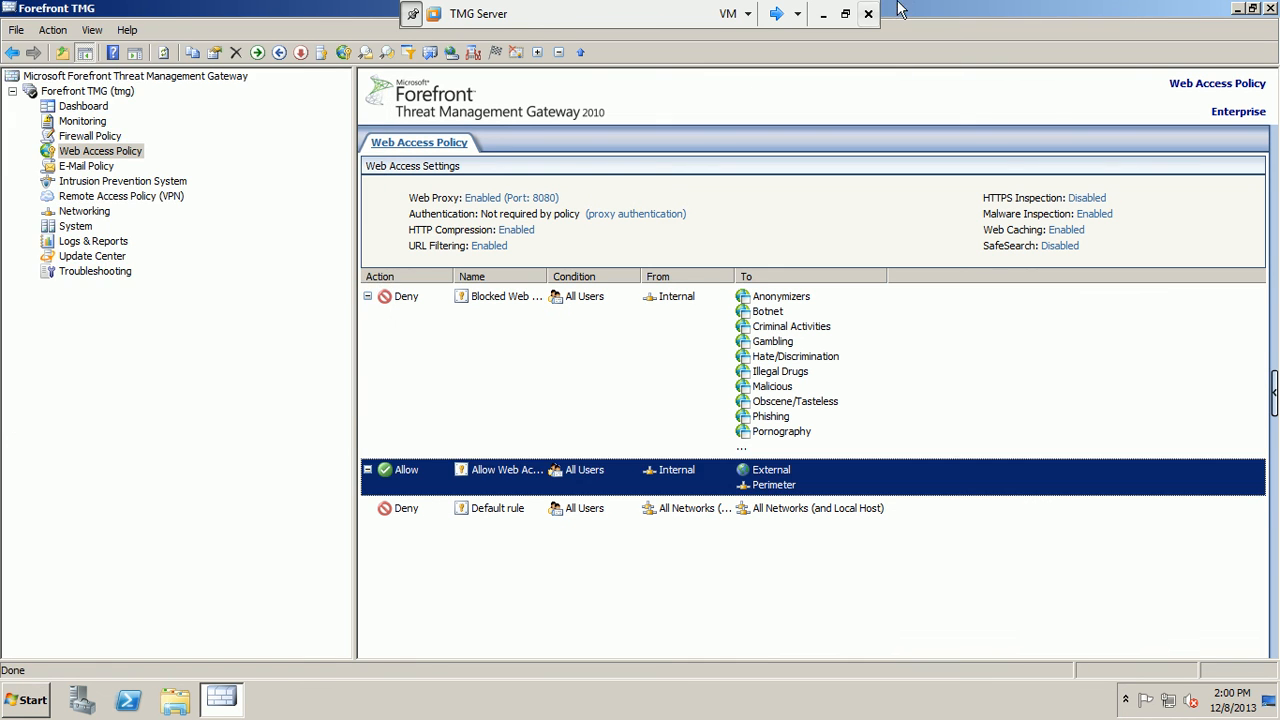
Switch back to the Win7 client and search Google for "microsoft network monitor".
{"action": "left_click", "coordinate": [776, 14]}
{"action": "left_click", "coordinate": [776, 14]}
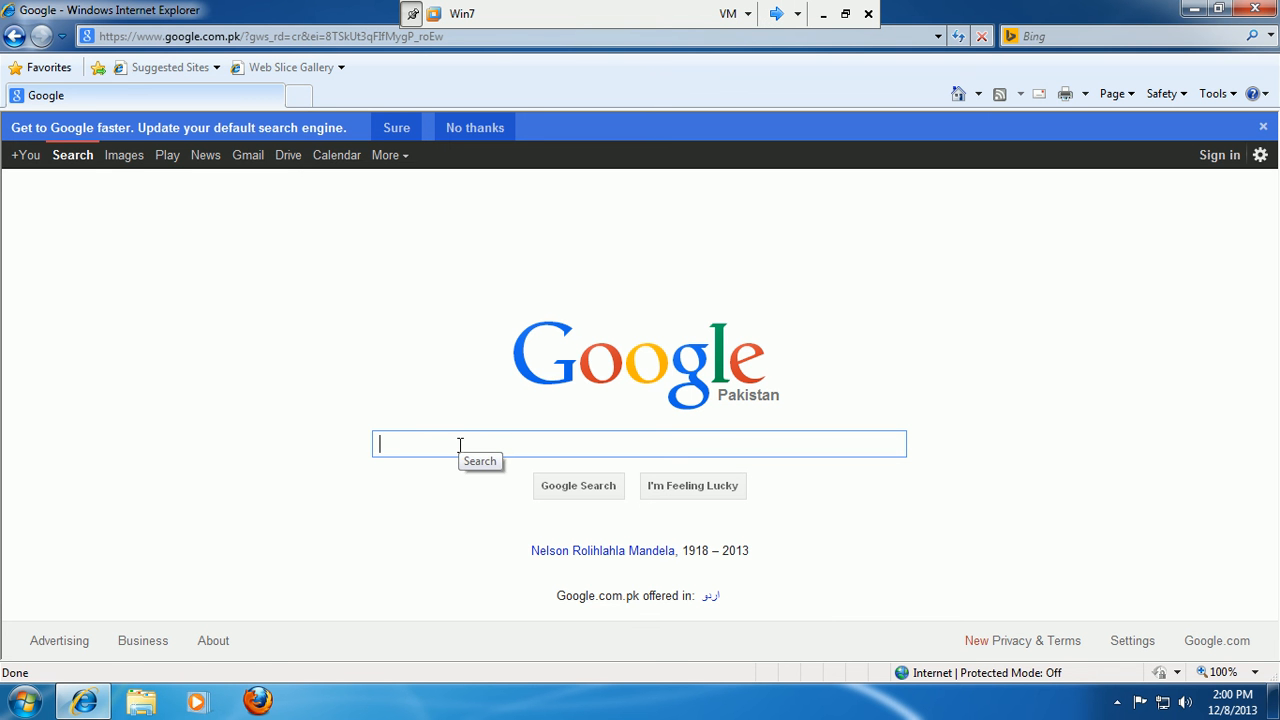
{"action": "key", "text": "BackSpace"}
{"action": "type", "text": "mocrosfot network mon"}
{"action": "left_click", "coordinate": [498, 467]}
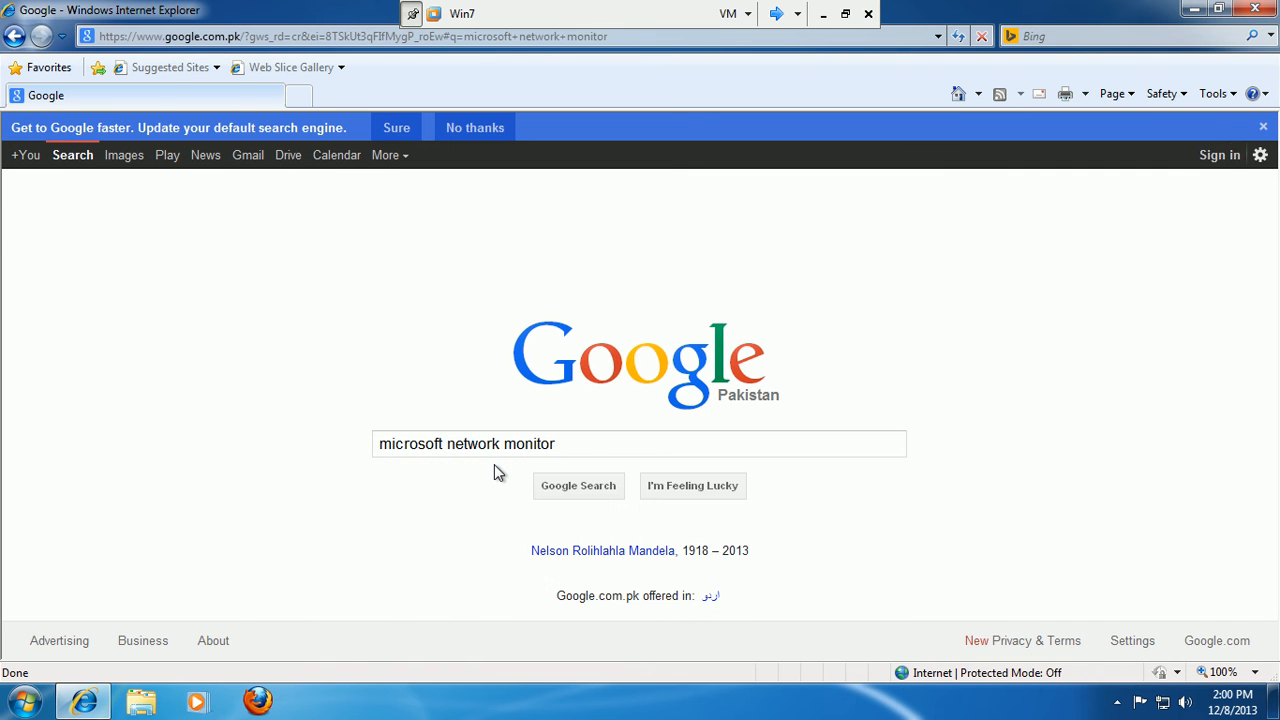
Try to download NM34_x86.exe from the Microsoft Network Monitor 3.4 download page and examine the technical information on the returned page.
{"action": "left_click", "coordinate": [413, 298]}
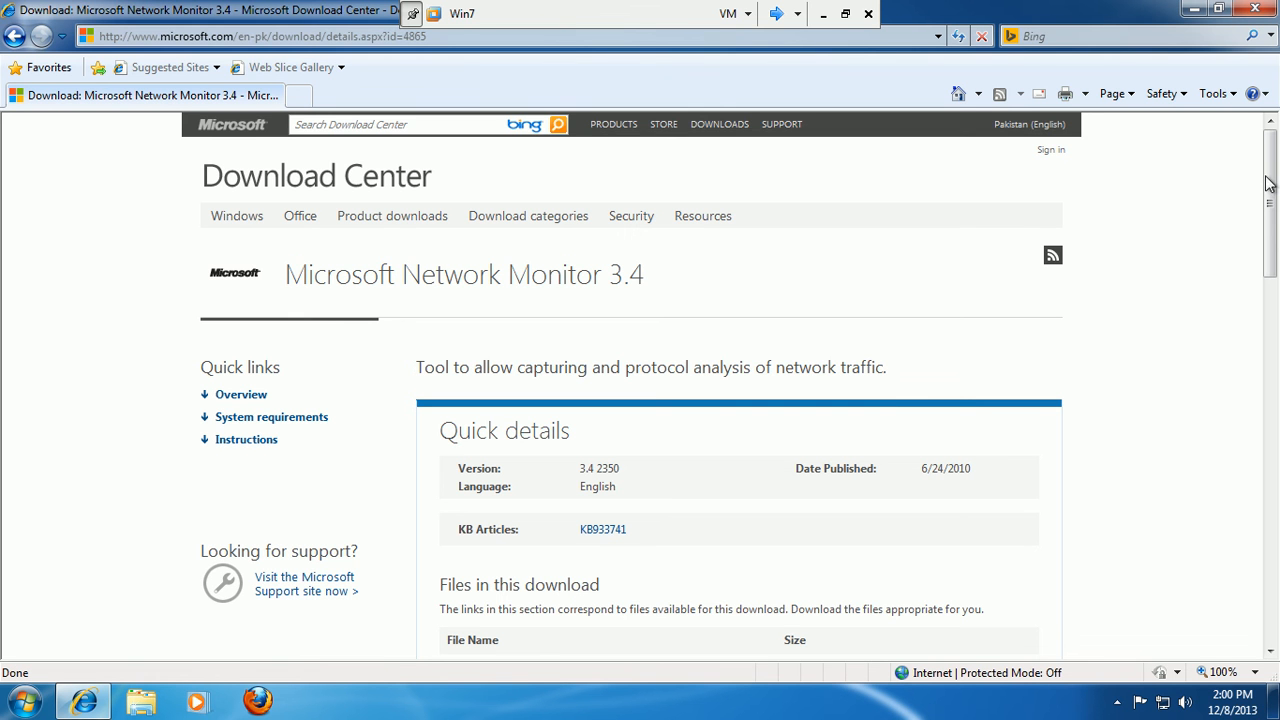
{"action": "left_click_drag", "start_coordinate": [1271, 185], "coordinate": [1273, 260]}
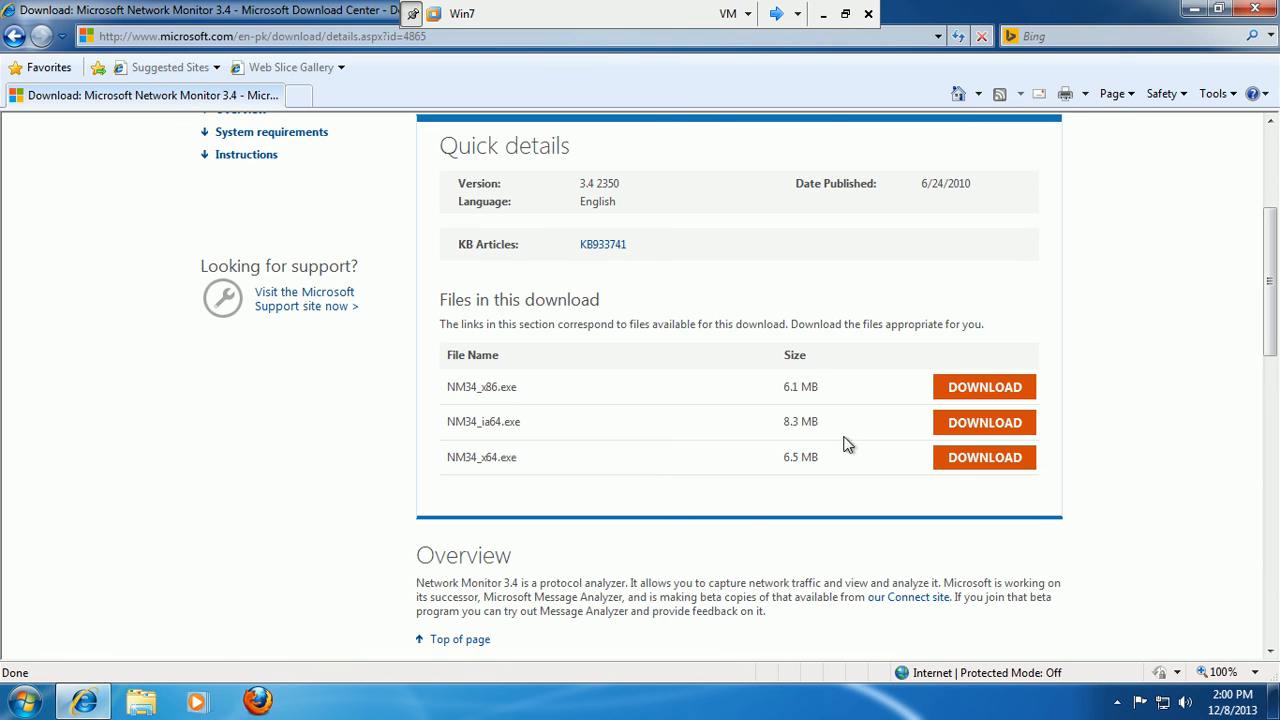
{"action": "left_click", "coordinate": [985, 390]}
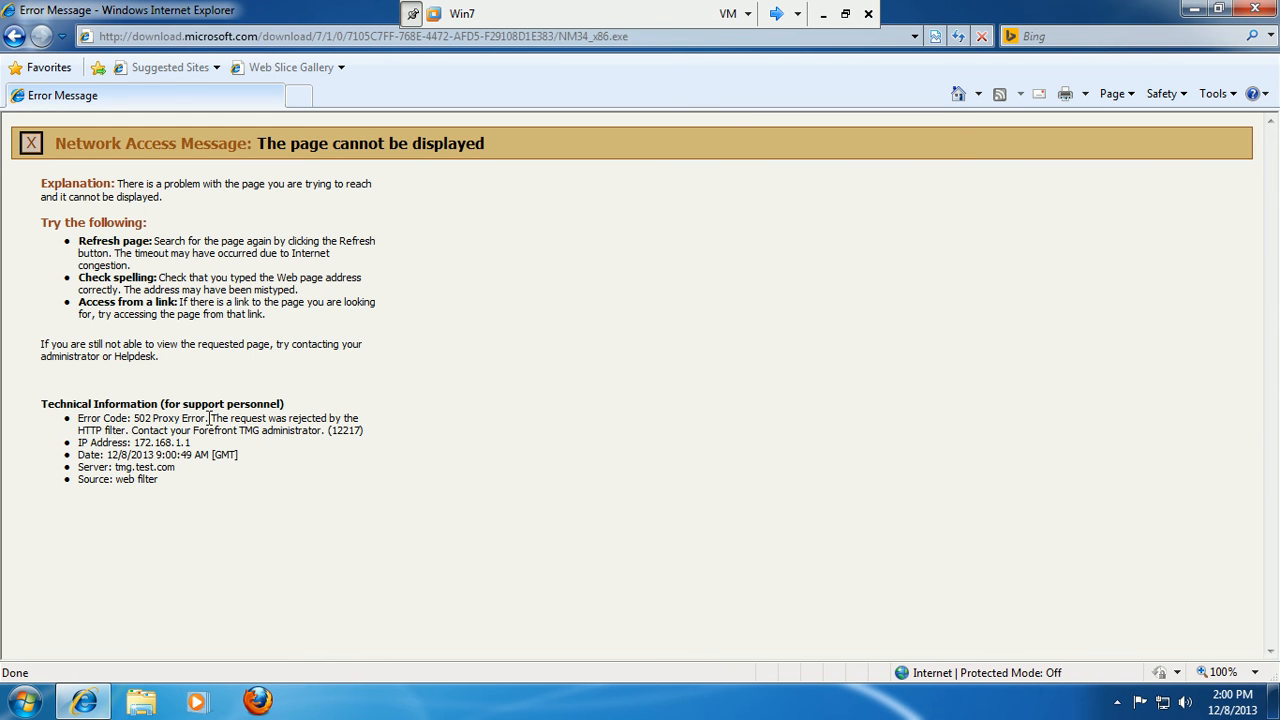
{"action": "left_click_drag", "start_coordinate": [213, 418], "coordinate": [365, 431]}
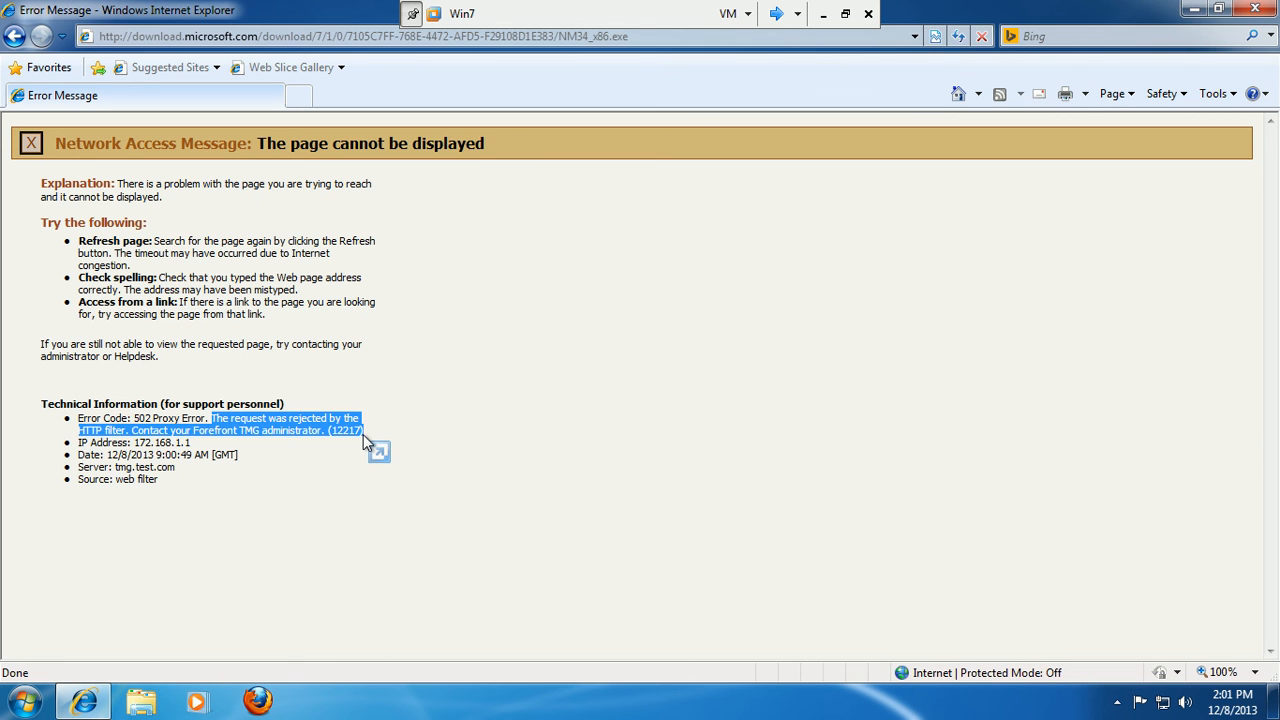
{"action": "left_click", "coordinate": [423, 432]}
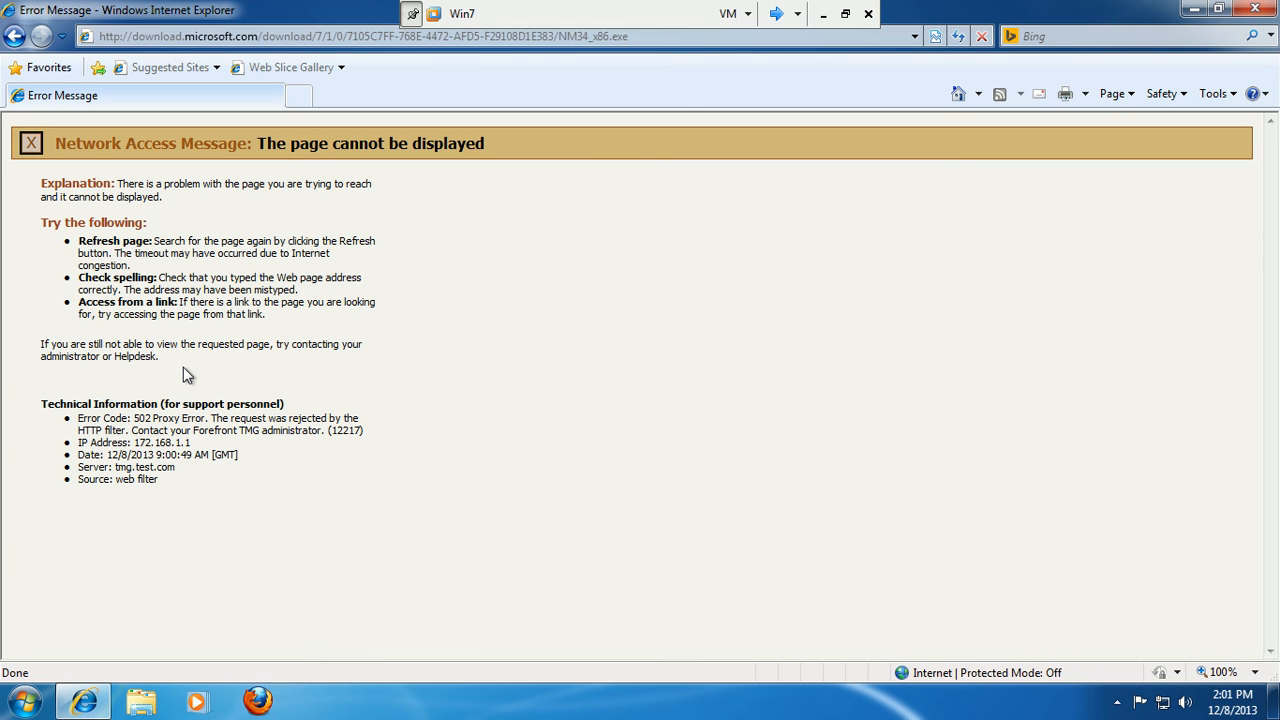
Go back to the Google search results and search for "mp3 songs" instead.
{"action": "left_click", "coordinate": [16, 37]}
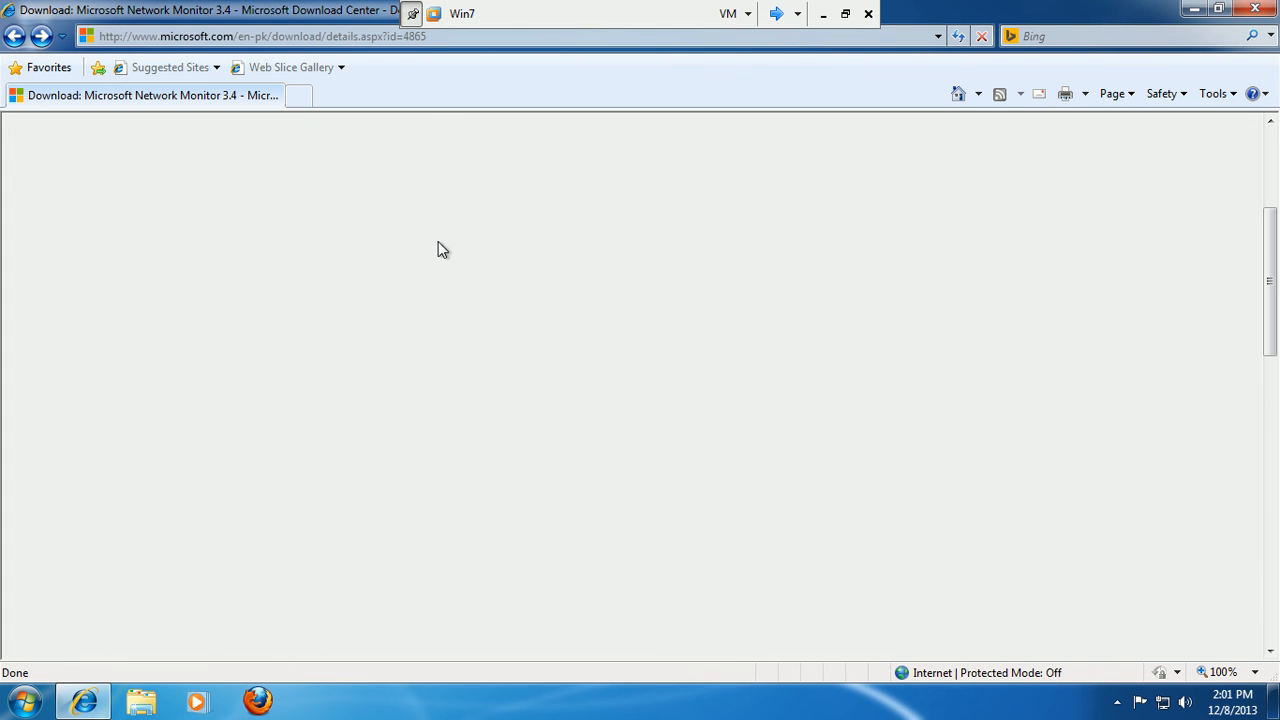
{"action": "left_click", "coordinate": [16, 37]}
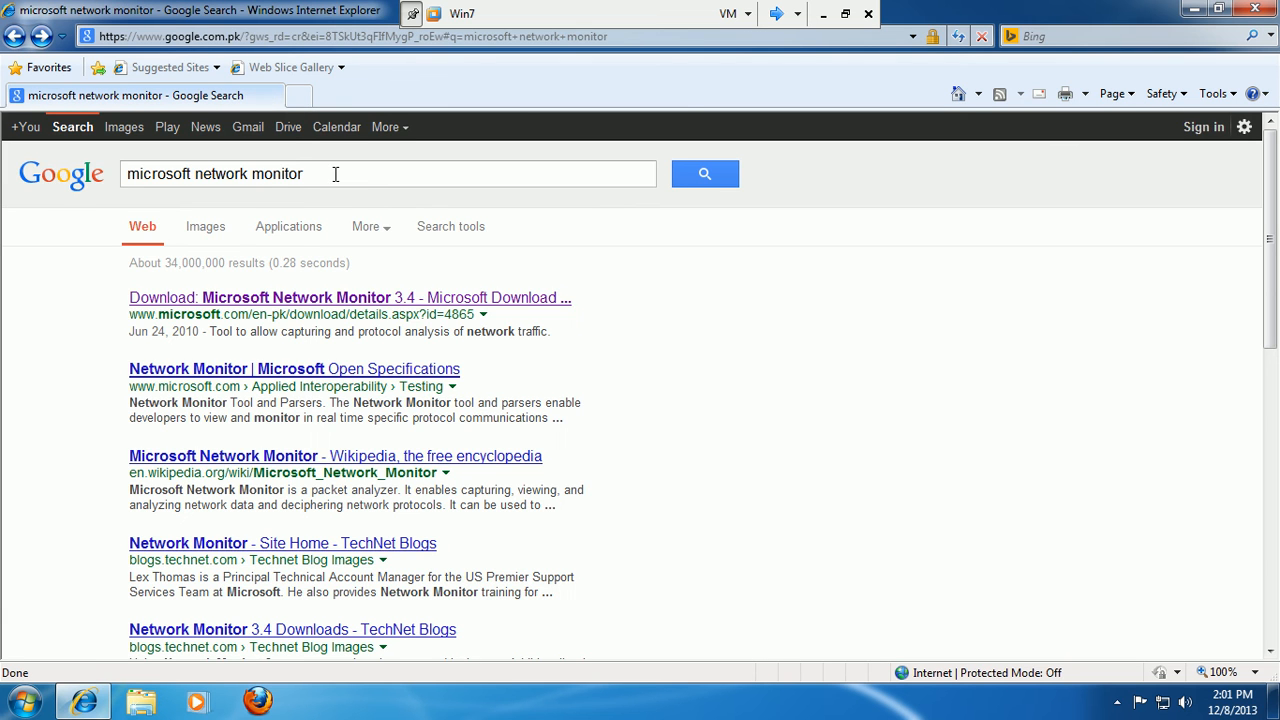
{"action": "left_click_drag", "start_coordinate": [335, 174], "coordinate": [50, 215]}
{"action": "type", "text": "mp3 "}
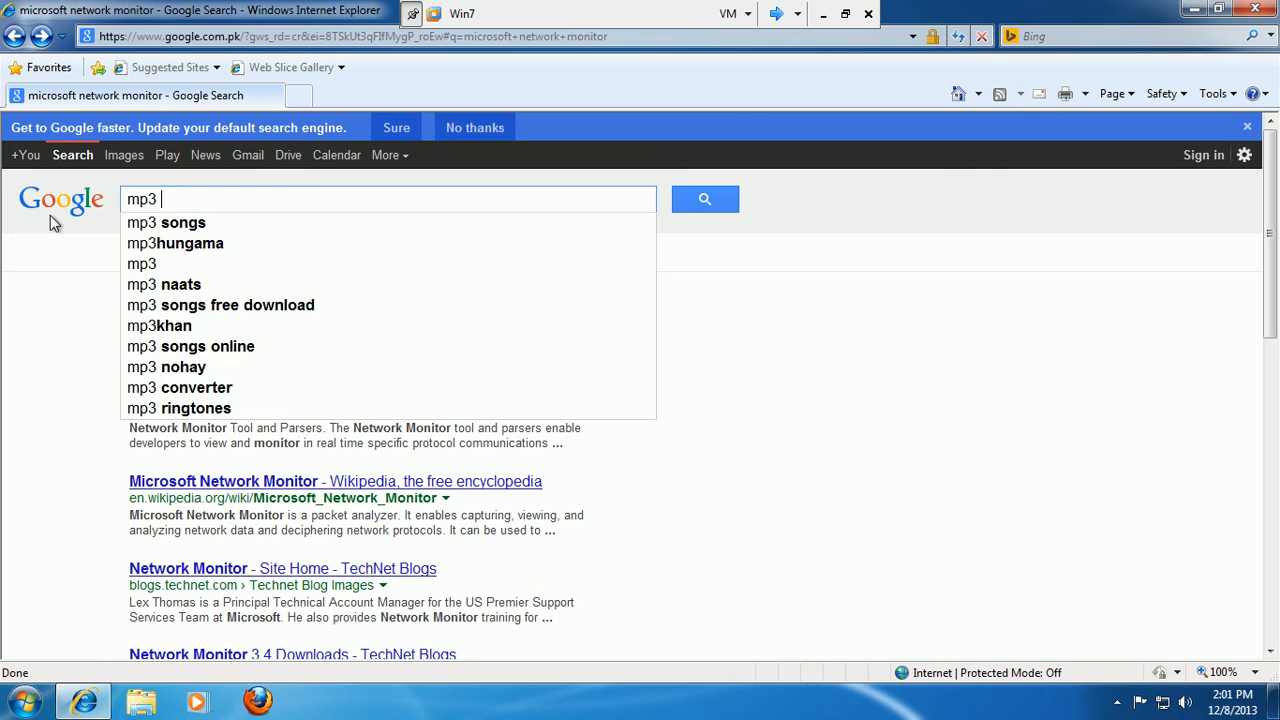
{"action": "type", "text": "songs"}
{"action": "key", "text": "Return"}
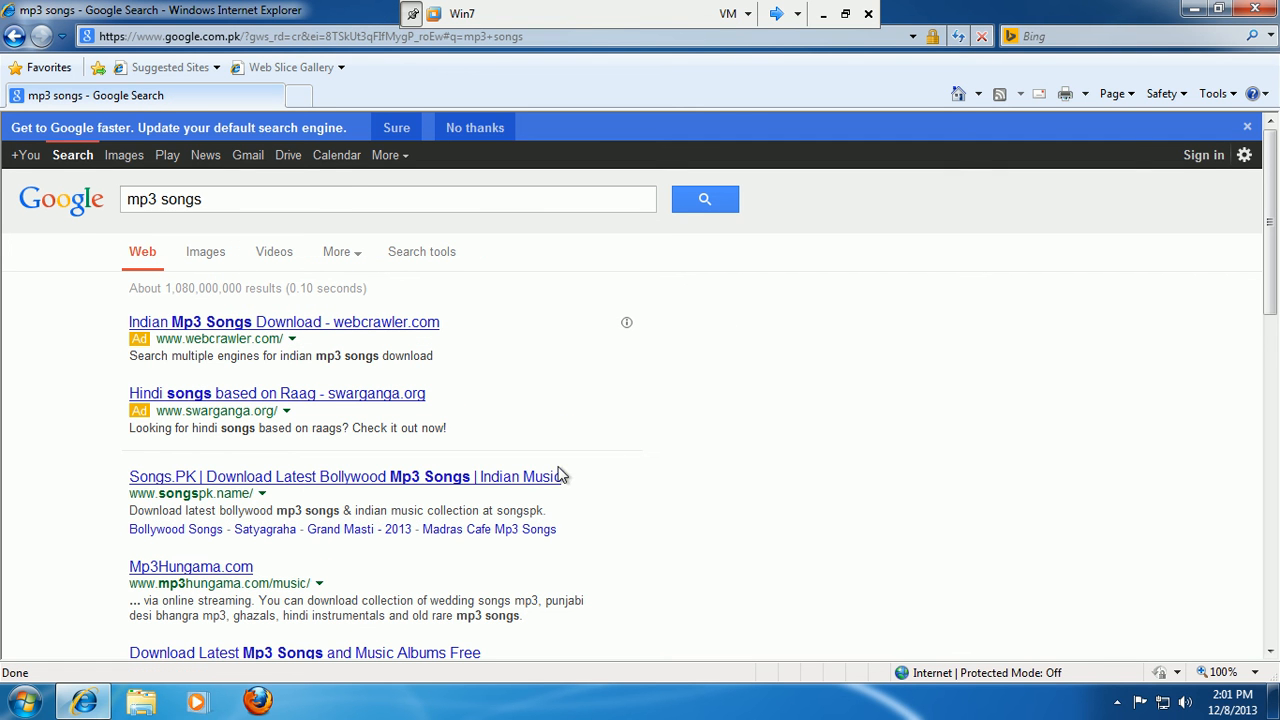
Open the pakheaven.com music site from the search results and find its list of song categories.
{"action": "left_click_drag", "start_coordinate": [1275, 237], "coordinate": [1266, 309]}
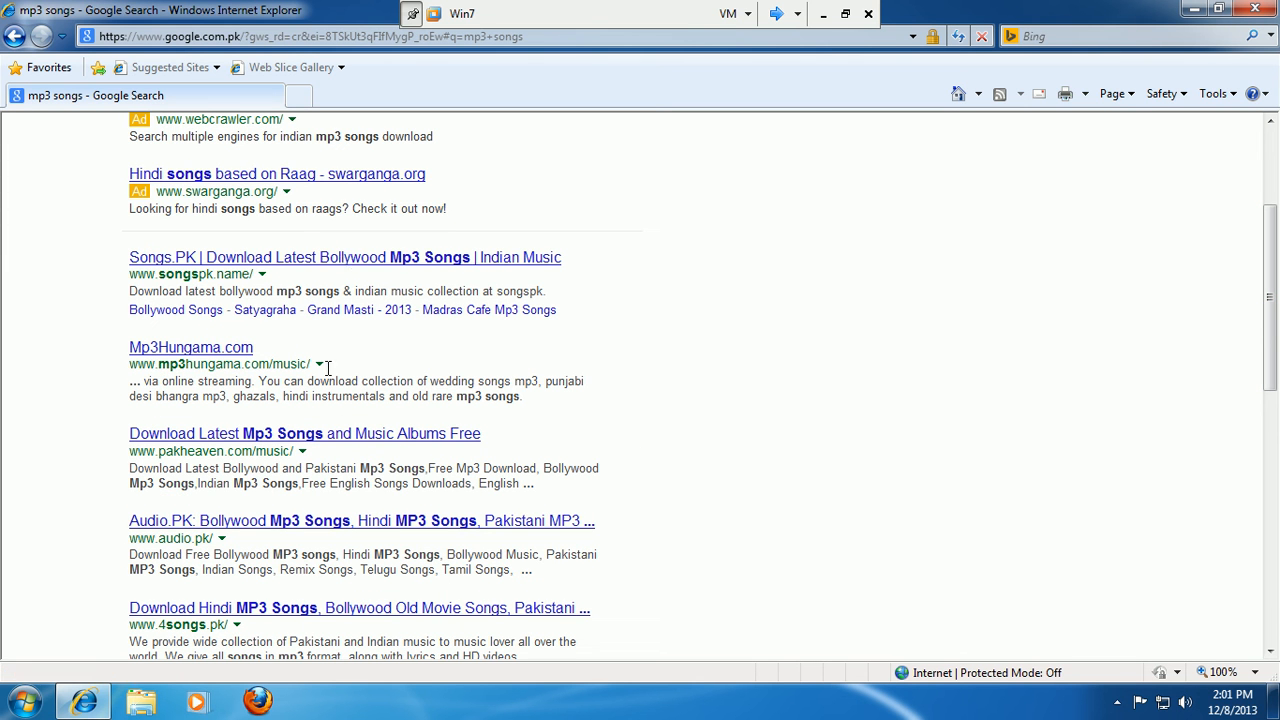
{"action": "left_click", "coordinate": [310, 437]}
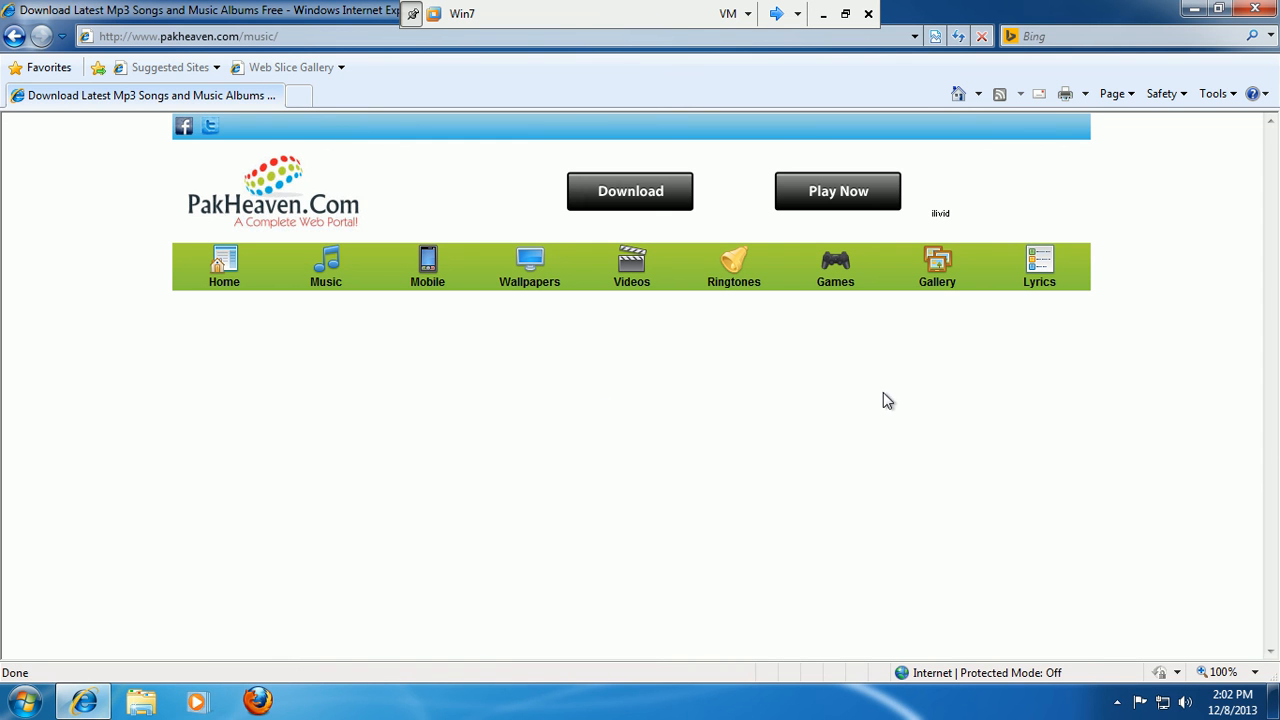
{"action": "left_click_drag", "start_coordinate": [1268, 158], "coordinate": [1273, 287]}
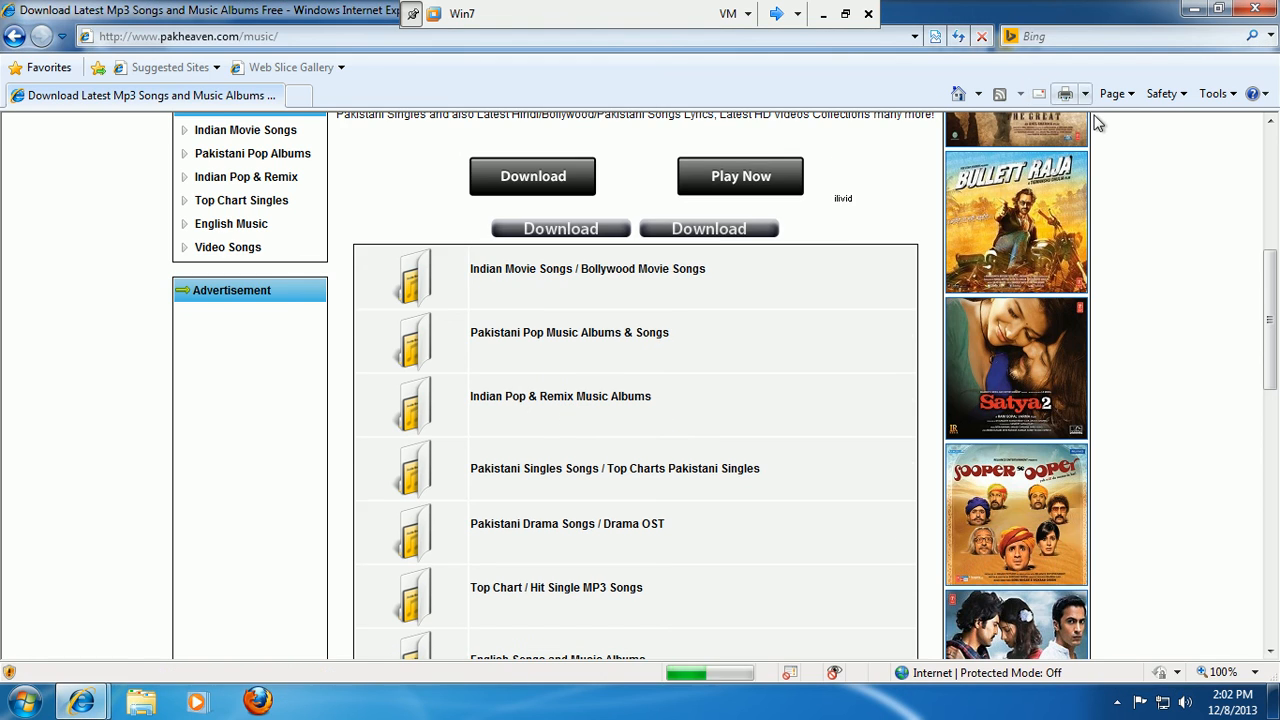
Bring up the advertising window opened by the music site and close it.
{"action": "mouse_move", "coordinate": [82, 703]}
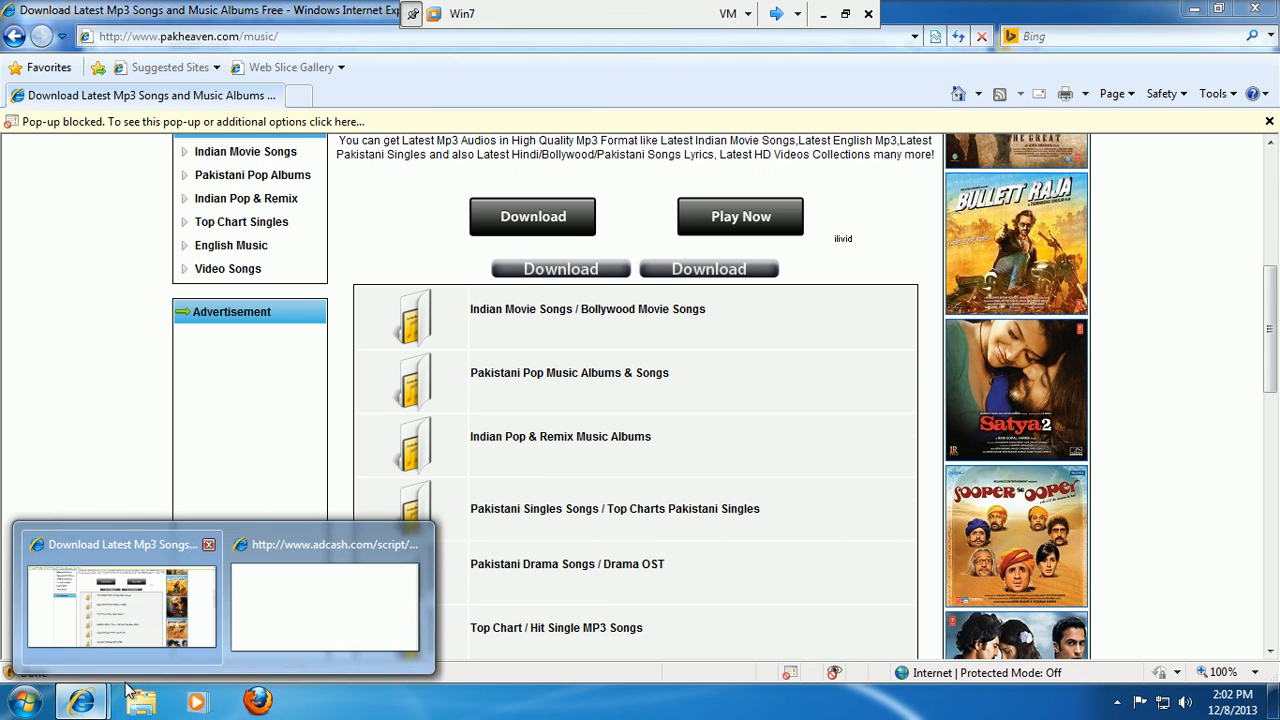
{"action": "left_click", "coordinate": [288, 616]}
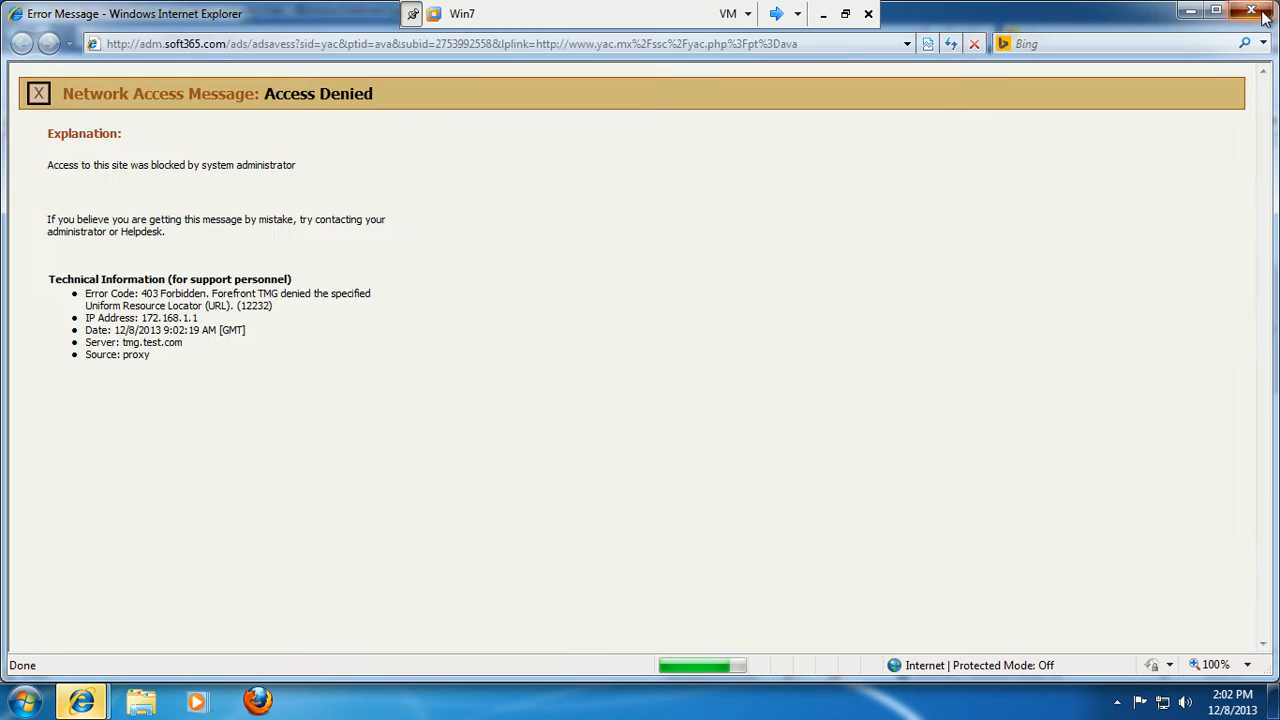
{"action": "left_click", "coordinate": [1252, 10]}
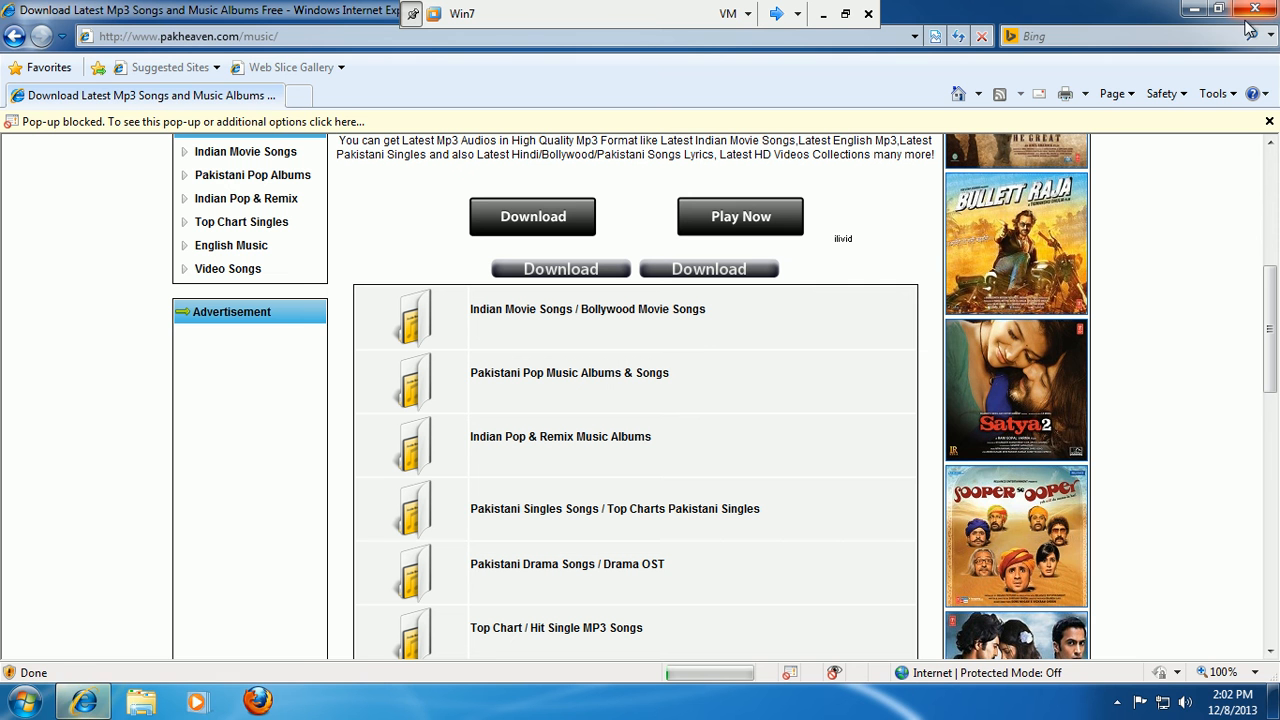
Dismiss the pop-up blocker notice and open the Top Chart / Hit Single MP3 Songs category.
{"action": "left_click", "coordinate": [1270, 119]}
{"action": "left_click_drag", "start_coordinate": [1271, 286], "coordinate": [1272, 358]}
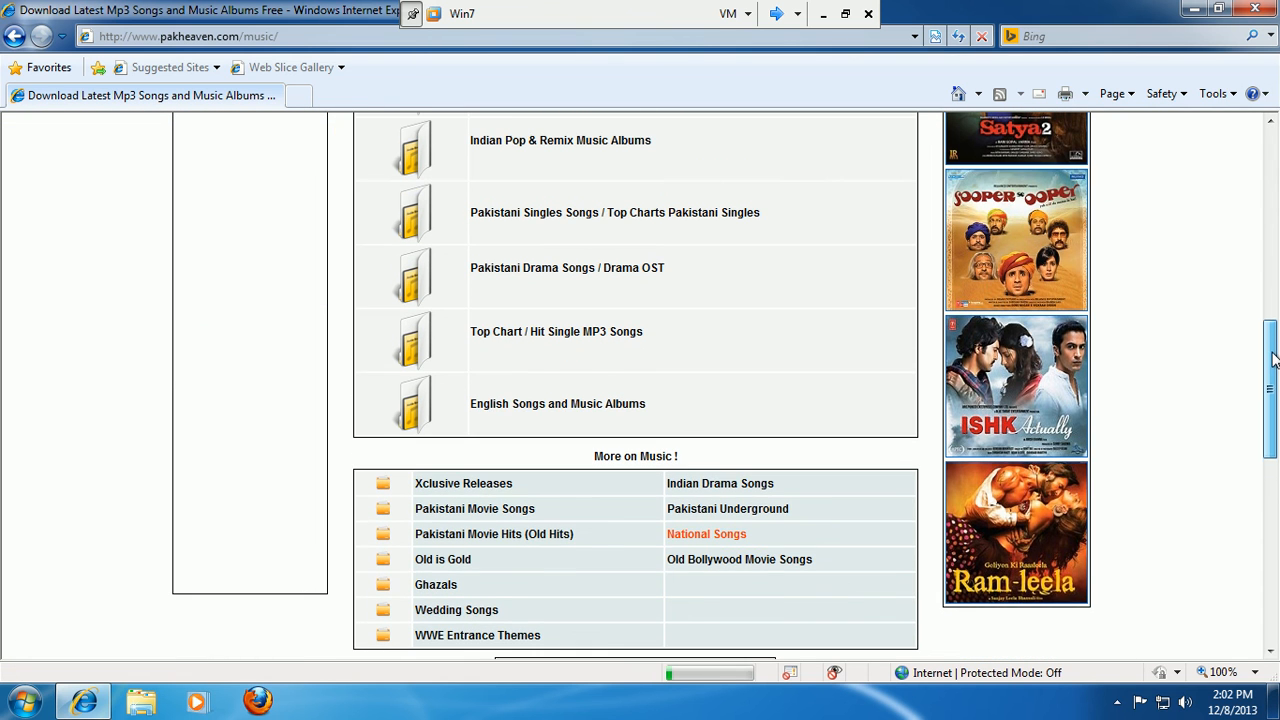
{"action": "left_click", "coordinate": [575, 340]}
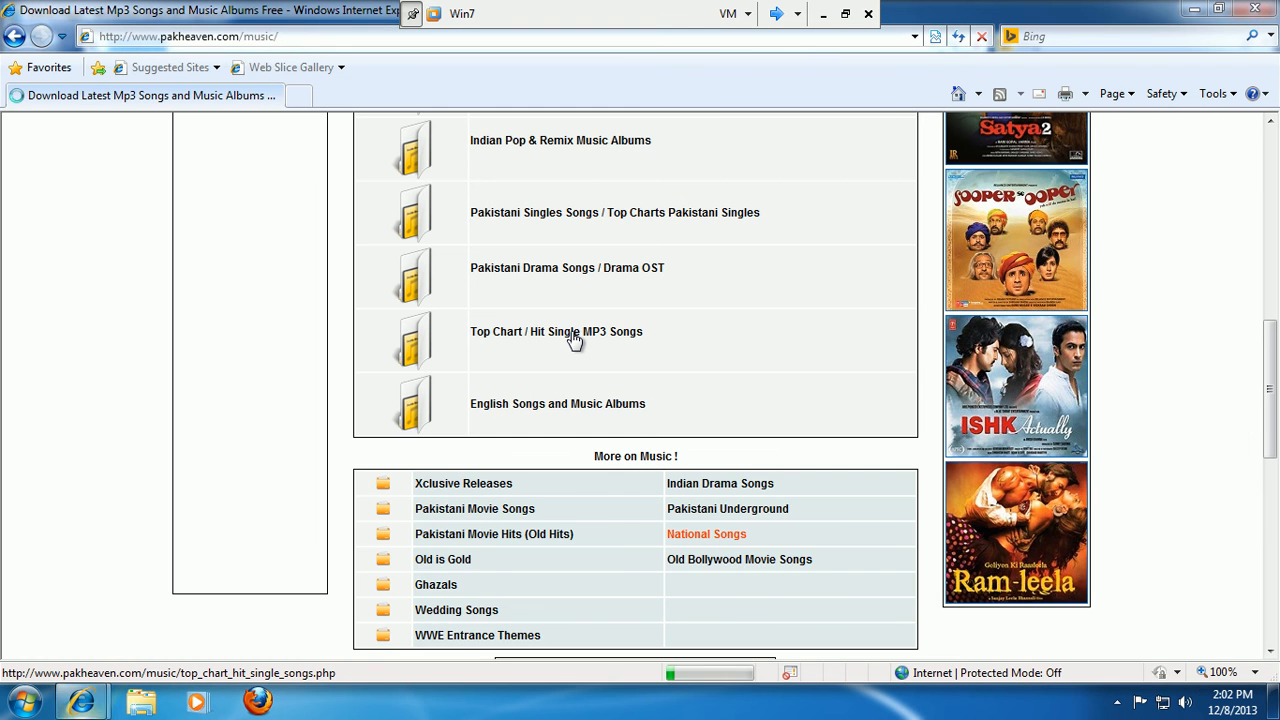
Close the extra pop-up window opened by the music site and open the Blue Eyes by Yo Yo Honey Singh song page.
{"action": "mouse_move", "coordinate": [85, 703]}
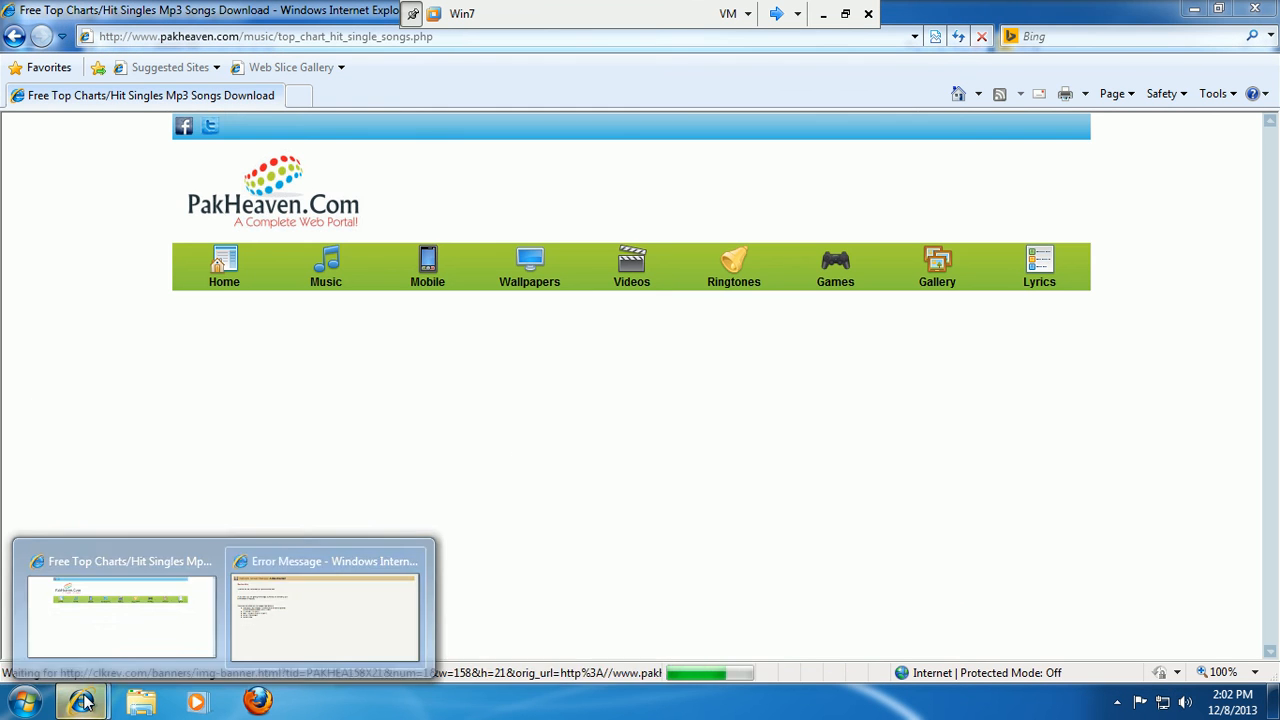
{"action": "left_click", "coordinate": [322, 610]}
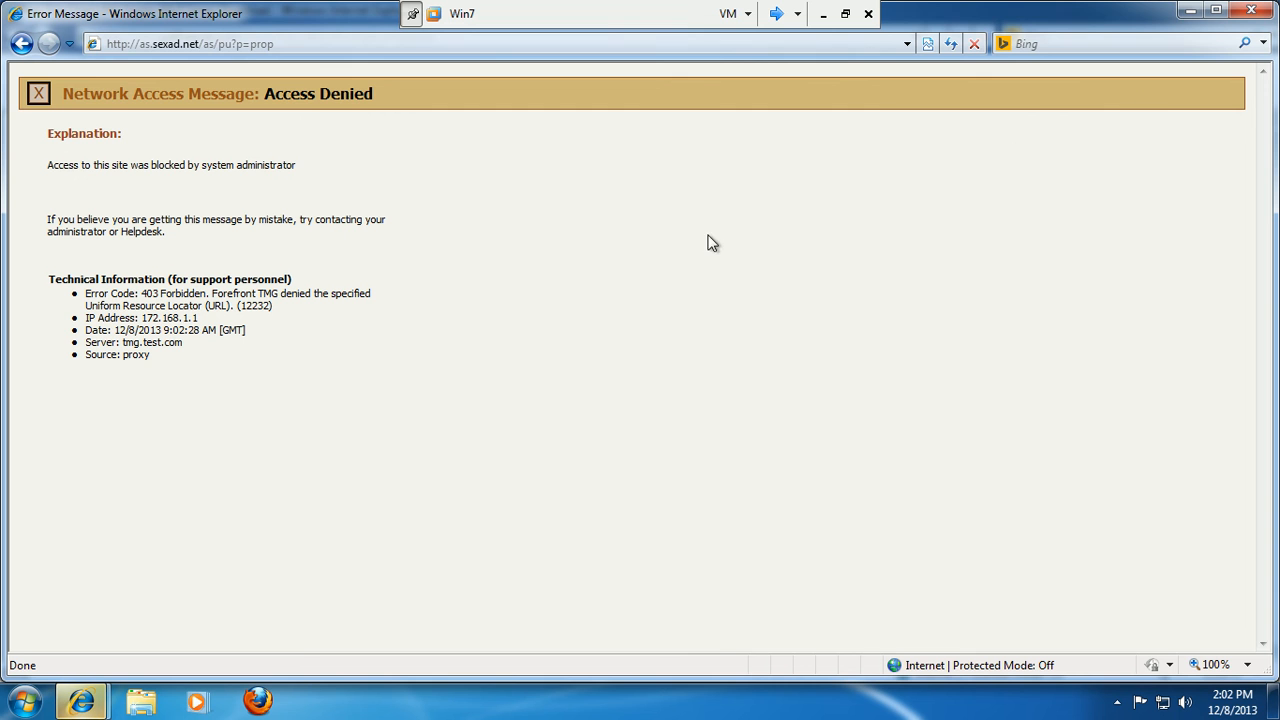
{"action": "left_click", "coordinate": [1257, 11]}
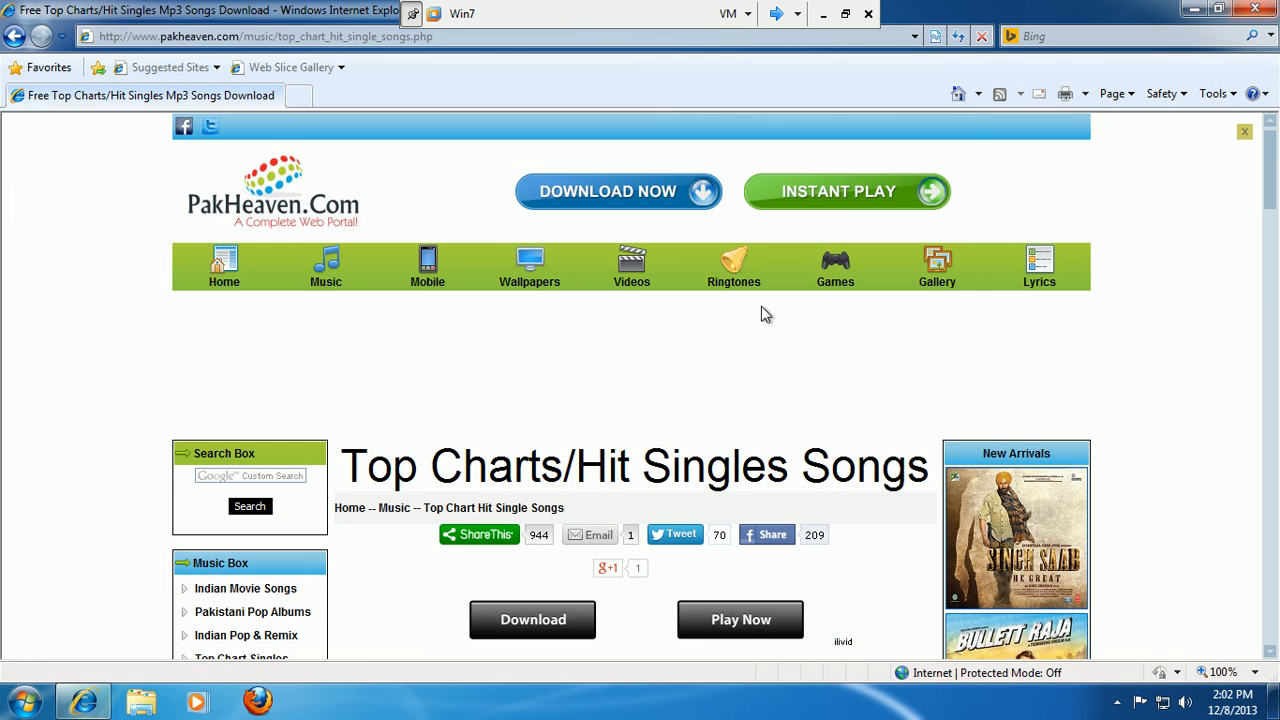
{"action": "left_click_drag", "start_coordinate": [1272, 160], "coordinate": [1268, 231]}
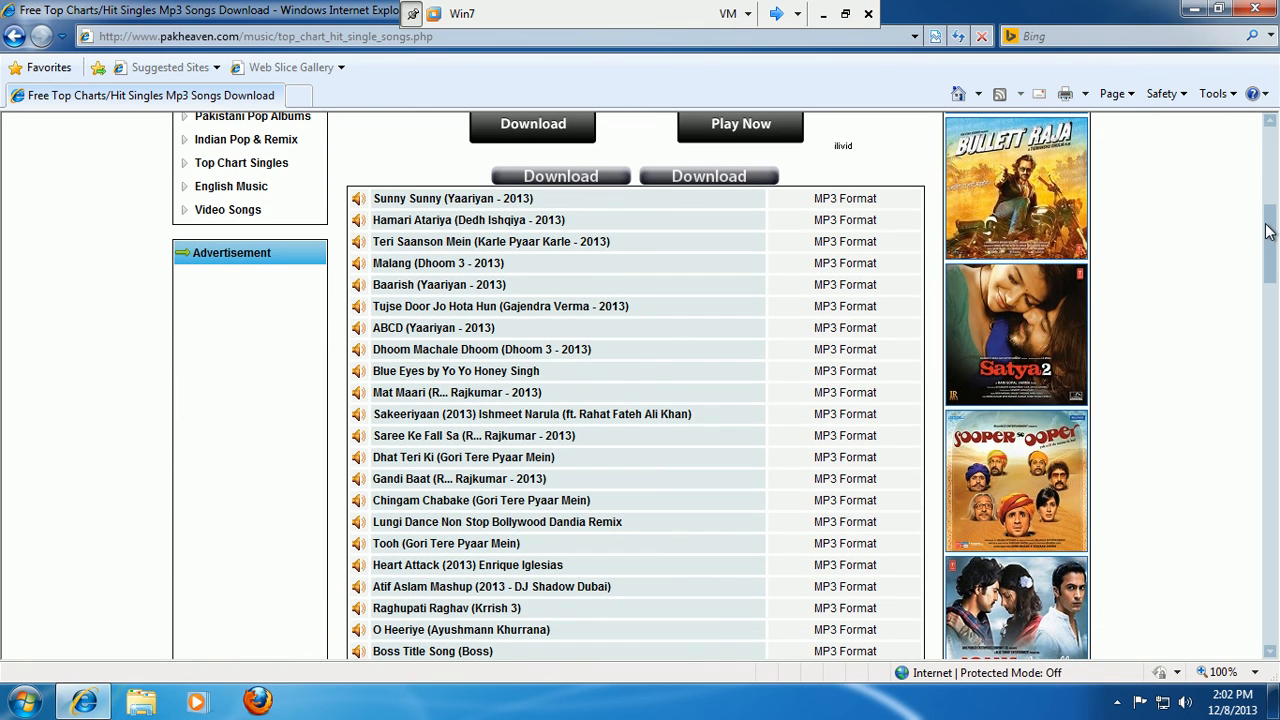
{"action": "left_click", "coordinate": [430, 377]}
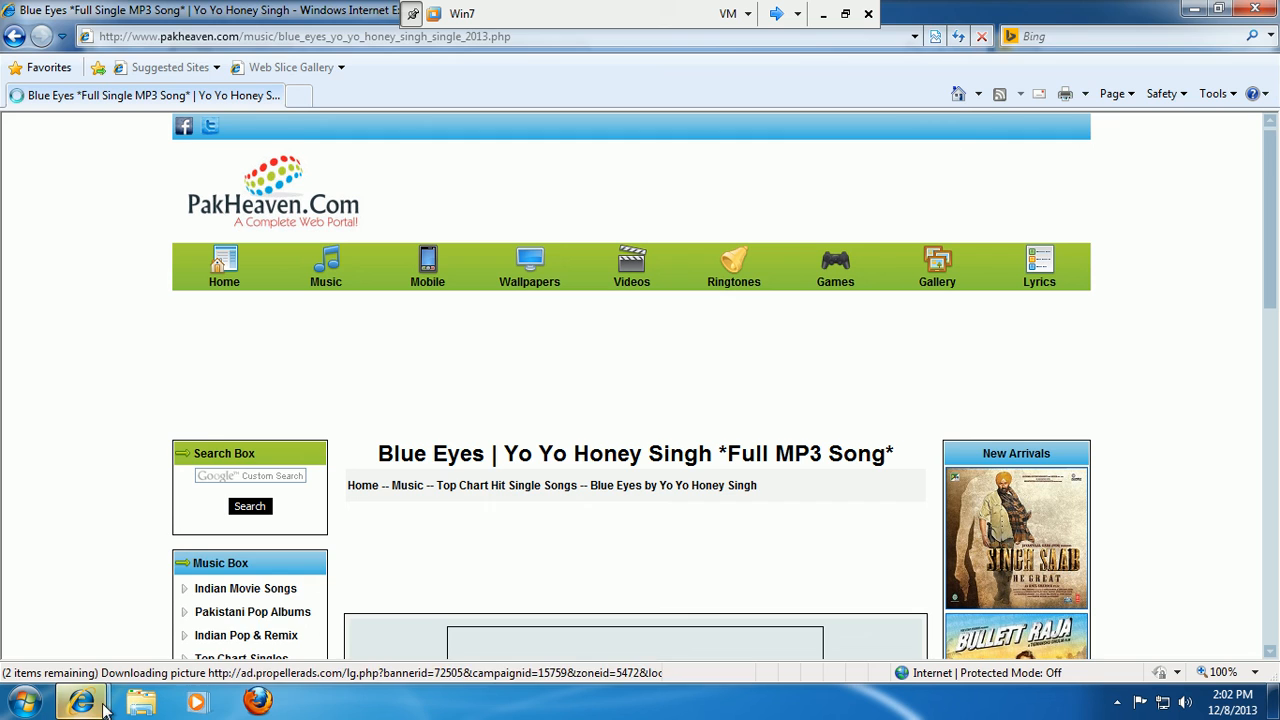
Bring up the greatappsdownload.com advertising window, dismiss its FLV message and close the window.
{"action": "mouse_move", "coordinate": [88, 712]}
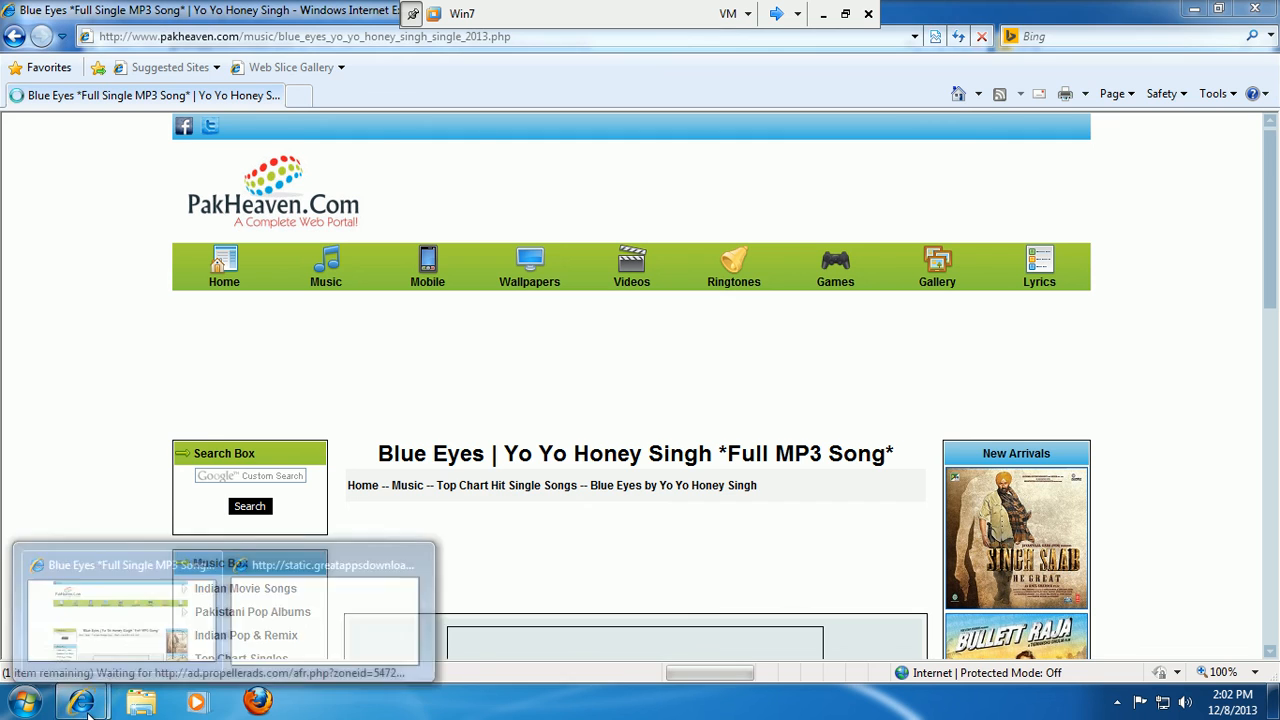
{"action": "left_click", "coordinate": [294, 634]}
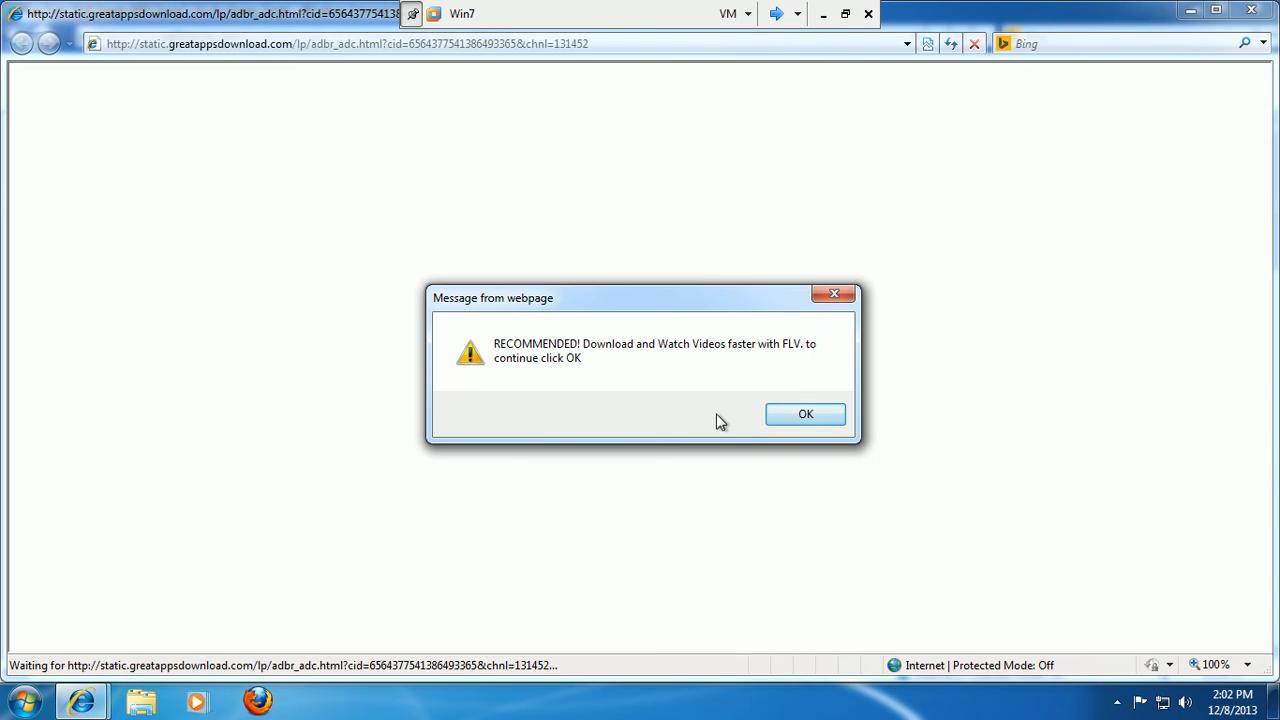
{"action": "left_click", "coordinate": [806, 416]}
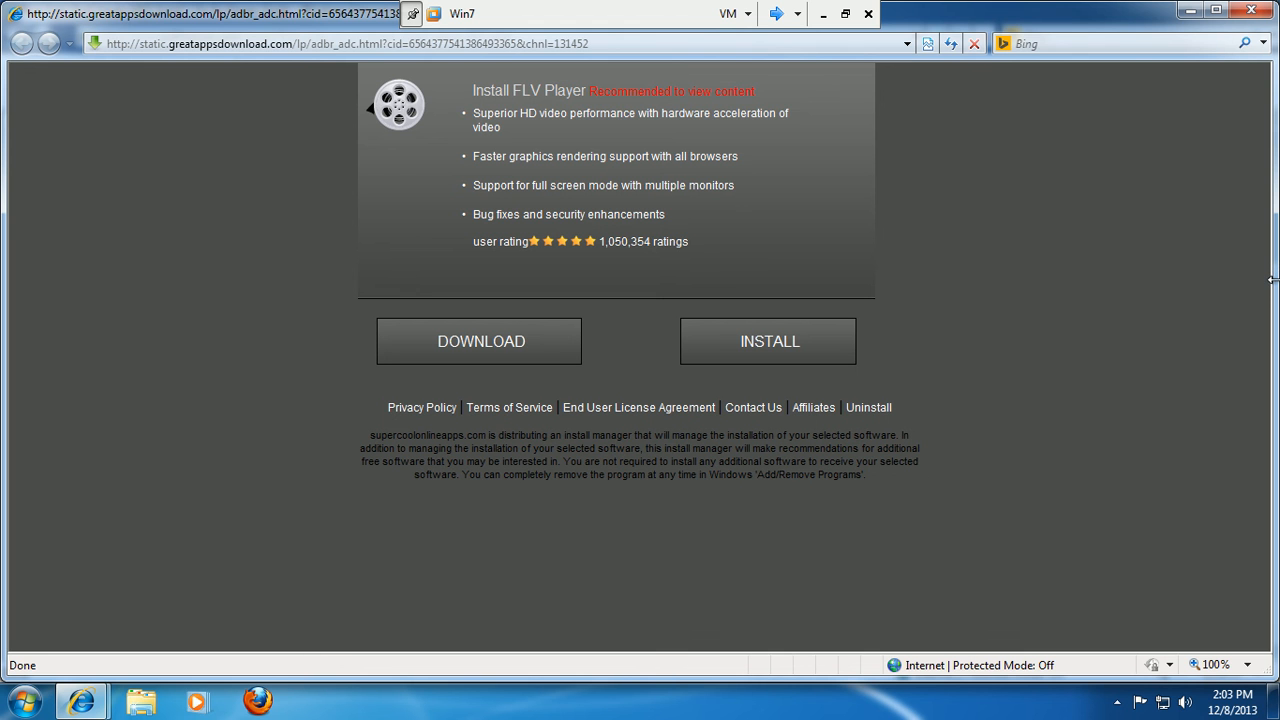
{"action": "left_click", "coordinate": [1250, 10]}
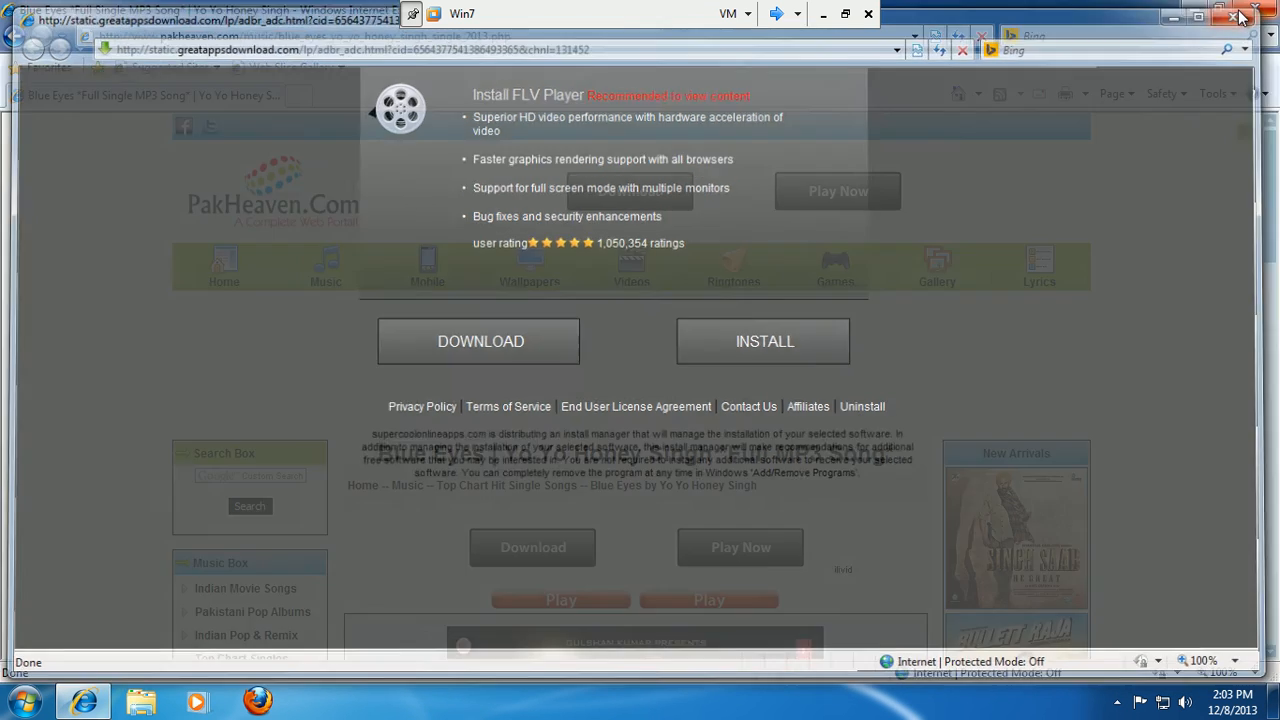
Leave the song page and go to the apnaorg.com website.
{"action": "left_click_drag", "start_coordinate": [1275, 168], "coordinate": [1278, 275]}
{"action": "left_click_drag", "start_coordinate": [1271, 121], "coordinate": [1275, 150]}
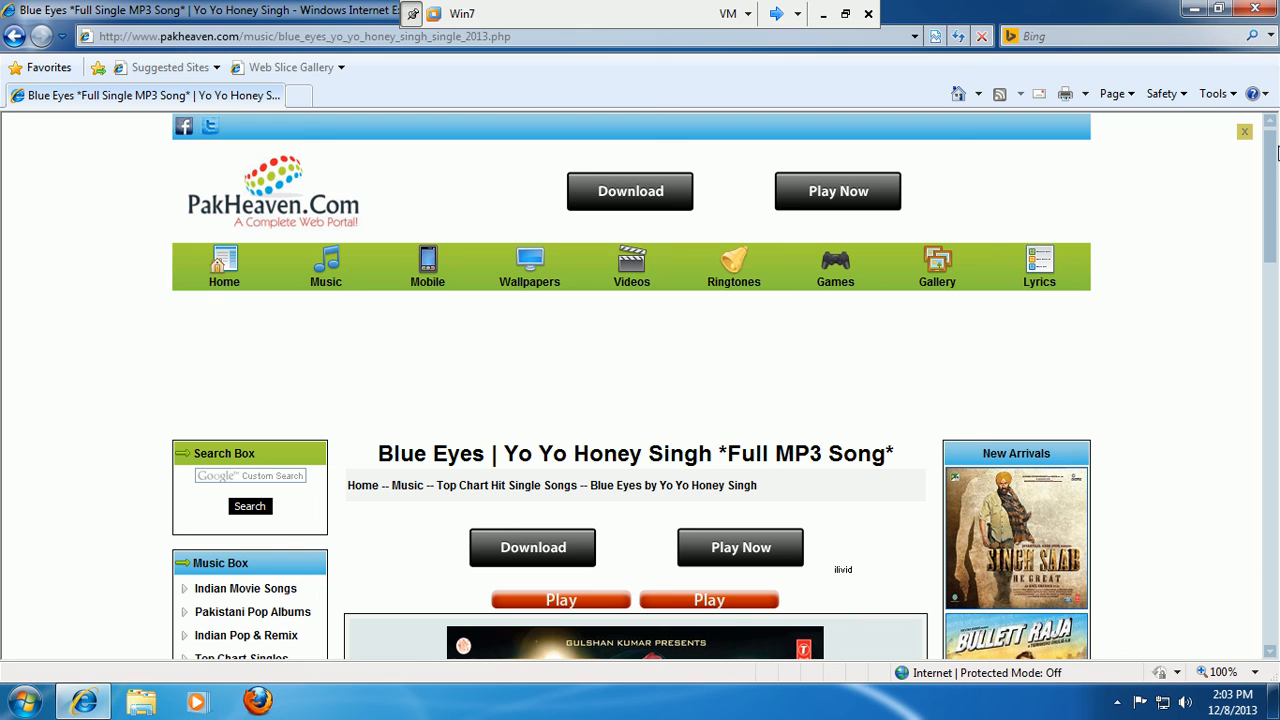
{"action": "left_click", "coordinate": [250, 36]}
{"action": "type", "text": "apnaorg."}
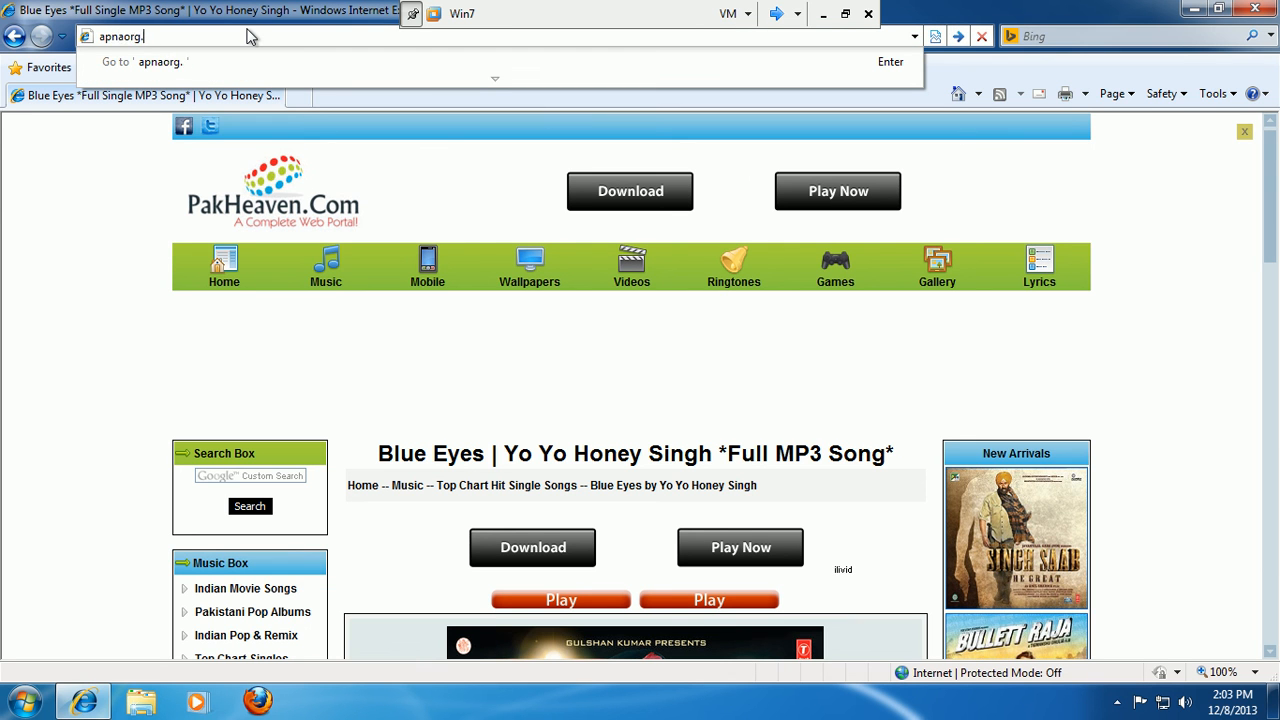
{"action": "type", "text": "com"}
{"action": "key", "text": "Return"}
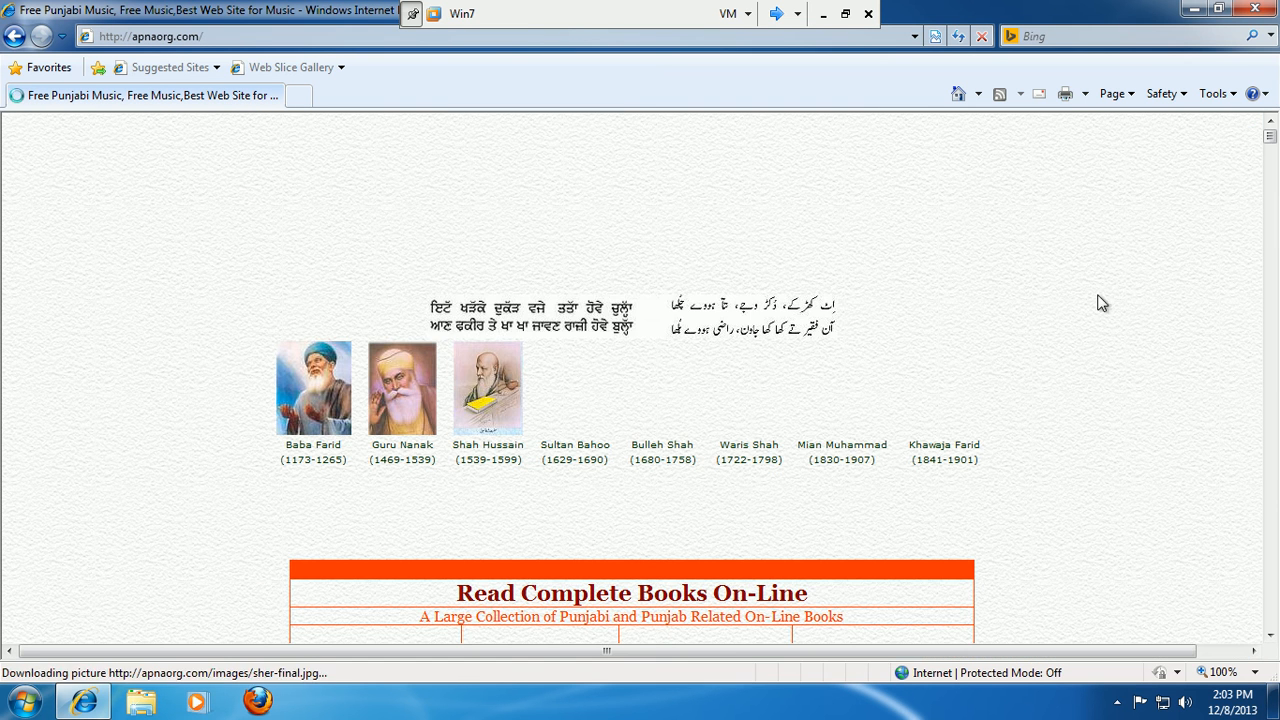
Open the Kafian-Hamid Ali Bela album from the Punjabi Music in Real Audio list.
{"action": "scroll", "coordinate": [1273, 143], "scroll_direction": "down", "scroll_amount": 3}
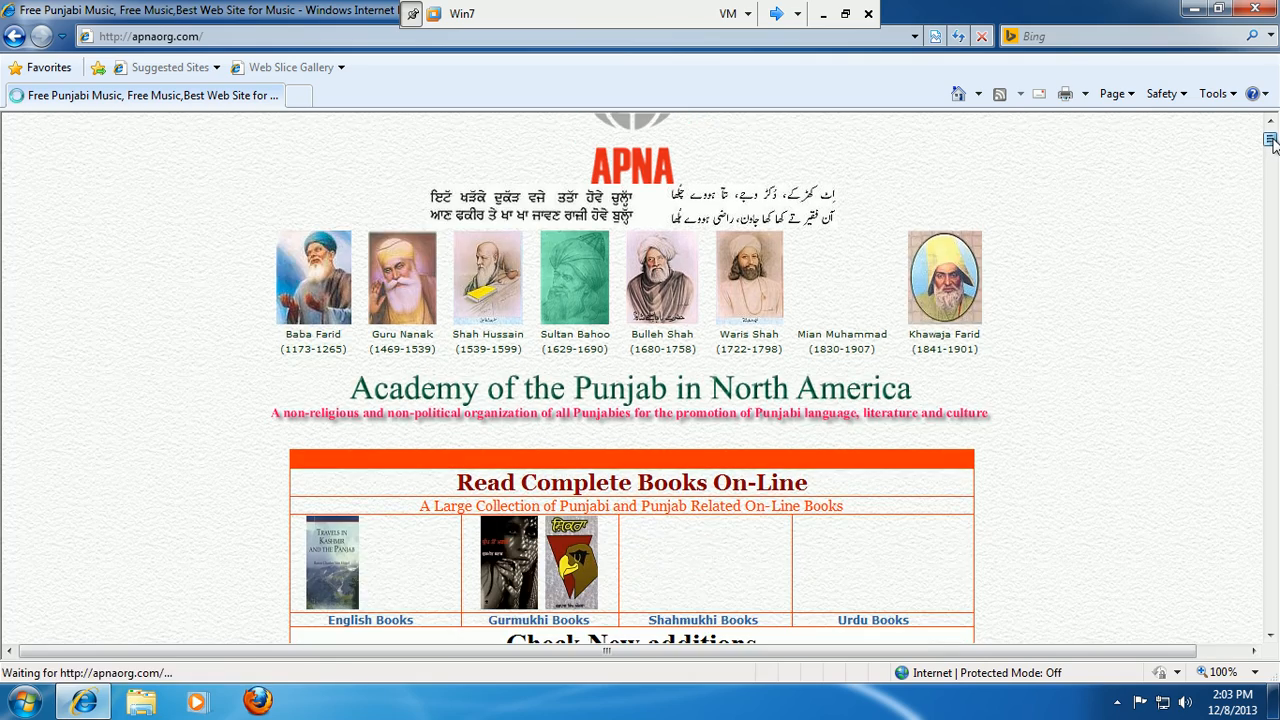
{"action": "left_click_drag", "start_coordinate": [1273, 143], "coordinate": [1265, 242]}
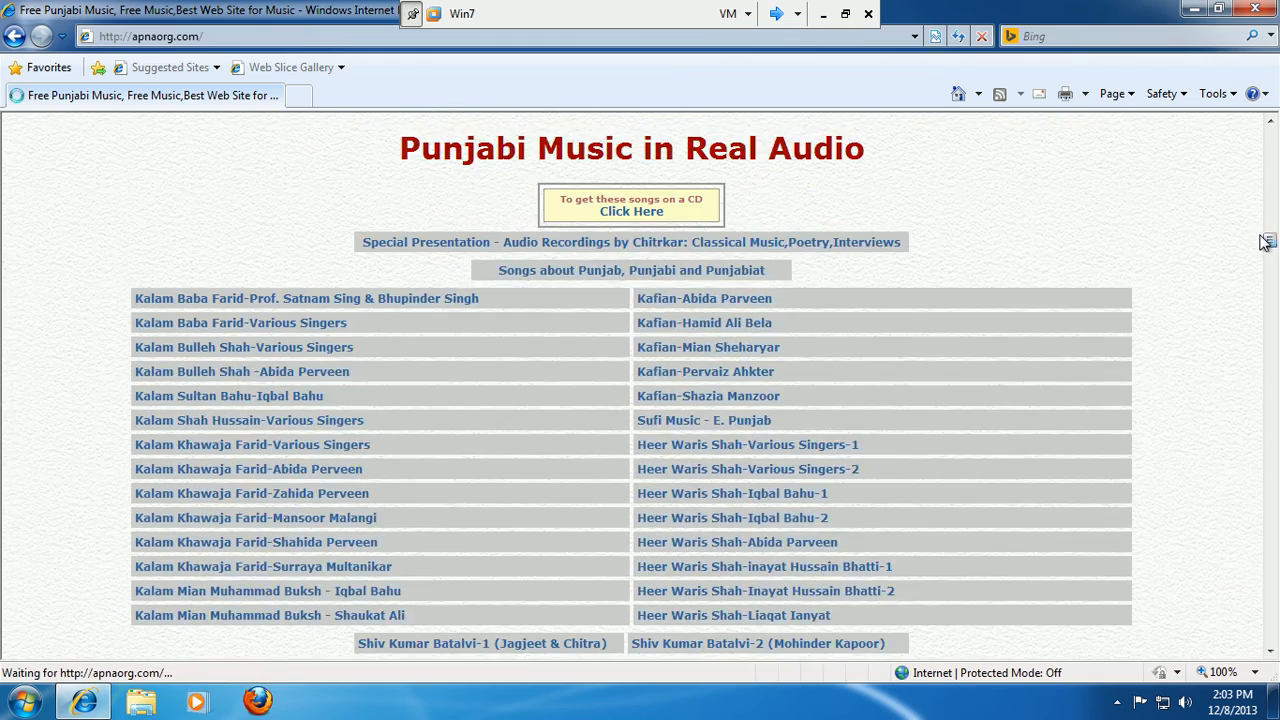
{"action": "left_click", "coordinate": [720, 332]}
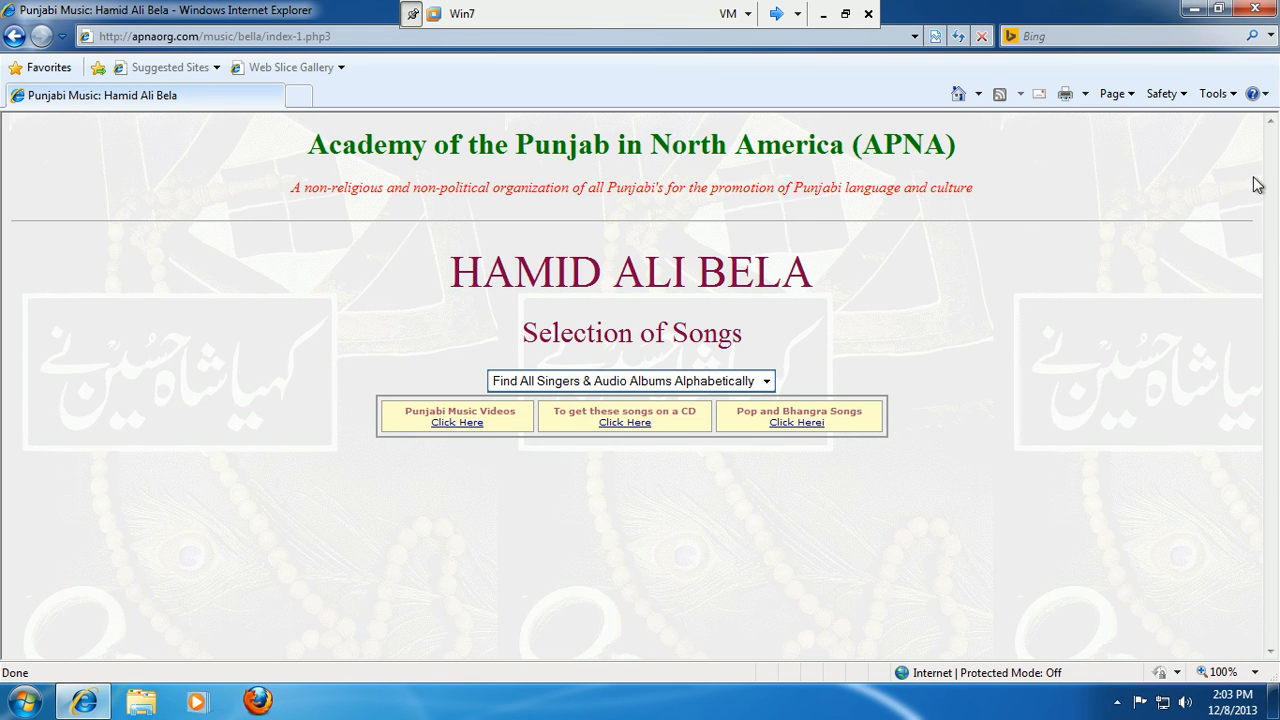
Request the song Koi Dam Maan Le Rang Rallian to test its download, and cancel the file download prompt.
{"action": "left_click_drag", "start_coordinate": [1275, 190], "coordinate": [1262, 312]}
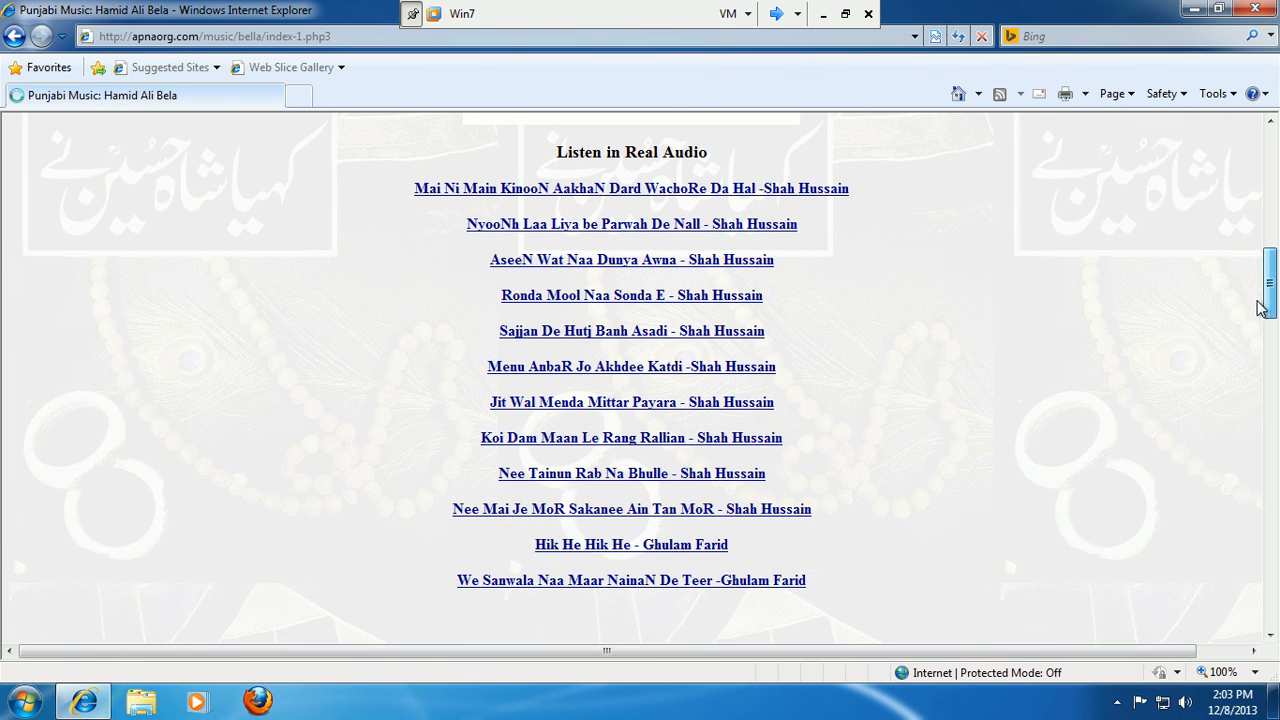
{"action": "left_click", "coordinate": [748, 446]}
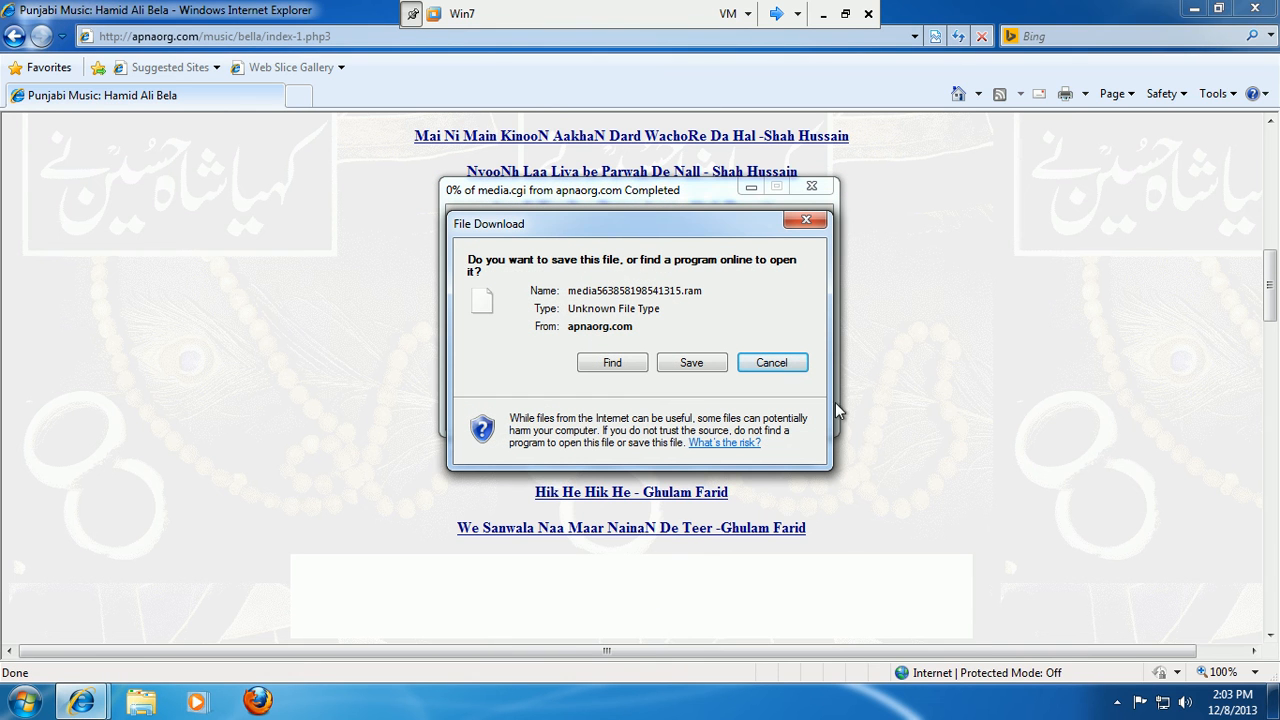
{"action": "left_click_drag", "start_coordinate": [678, 234], "coordinate": [577, 355]}
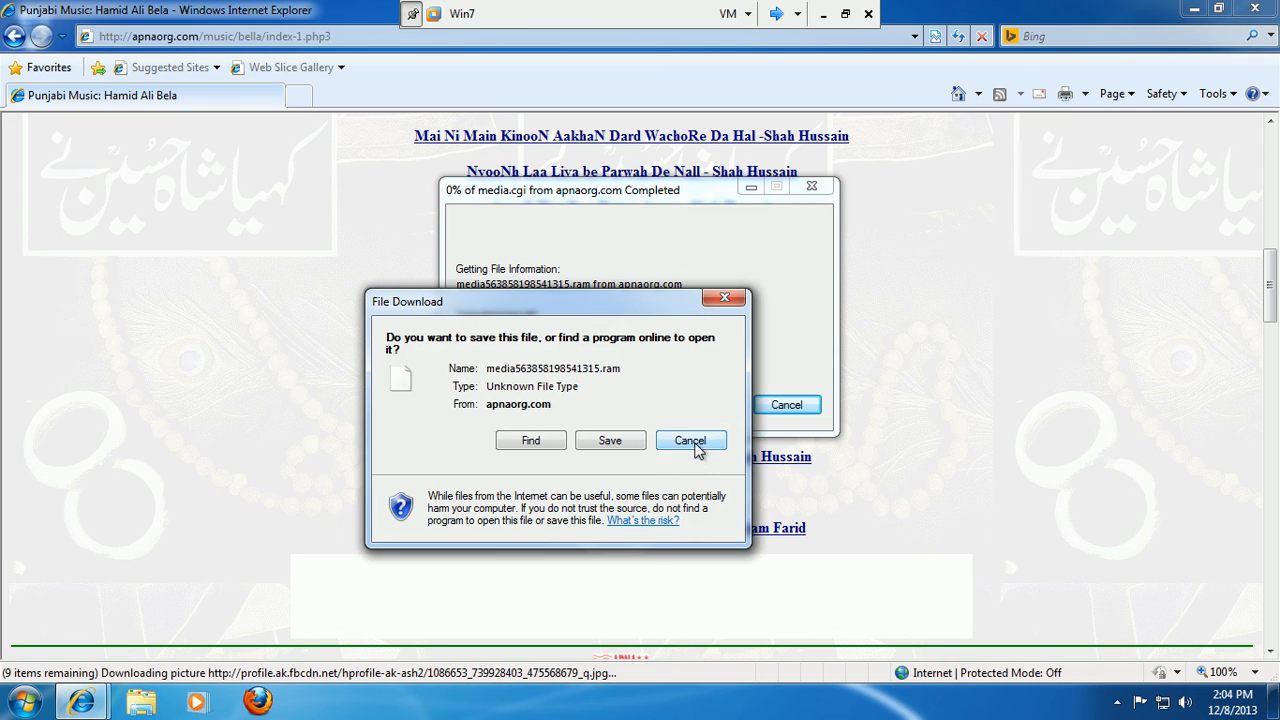
{"action": "left_click", "coordinate": [670, 481]}
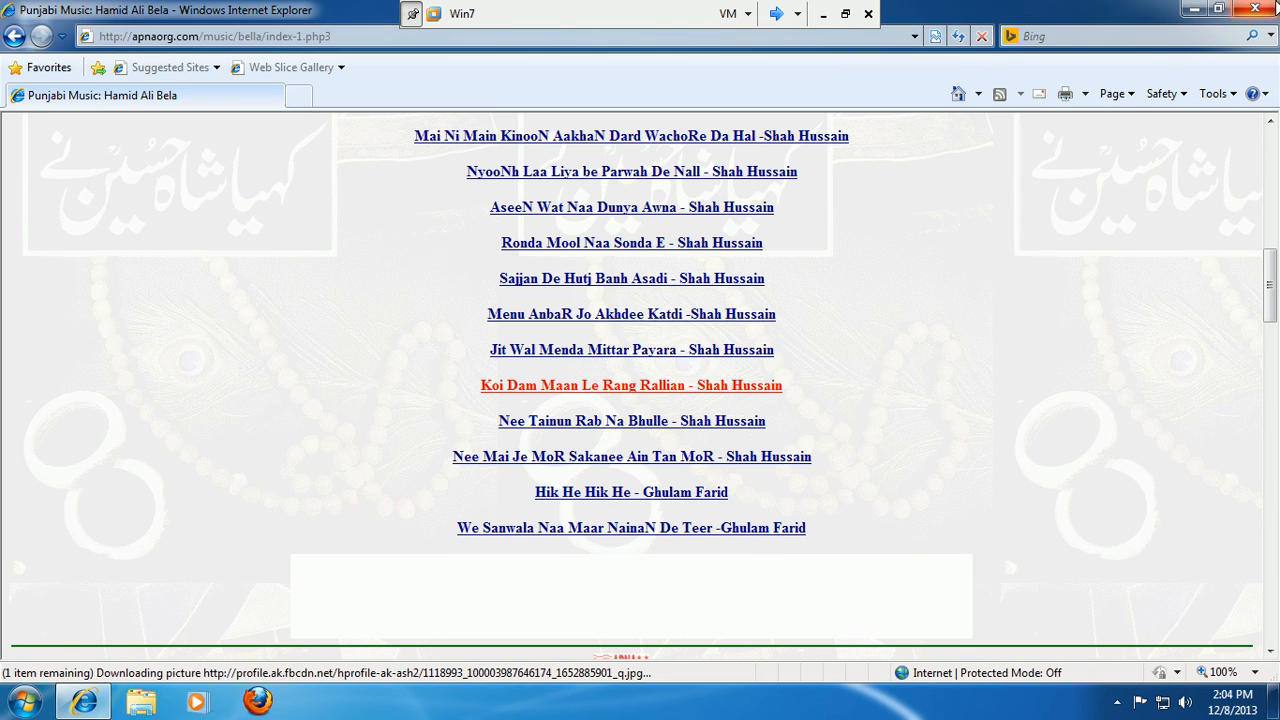
Close the web browser on the Win7 client and refresh the desktop.
{"action": "left_click", "coordinate": [1254, 8]}
{"action": "right_click", "coordinate": [303, 338]}
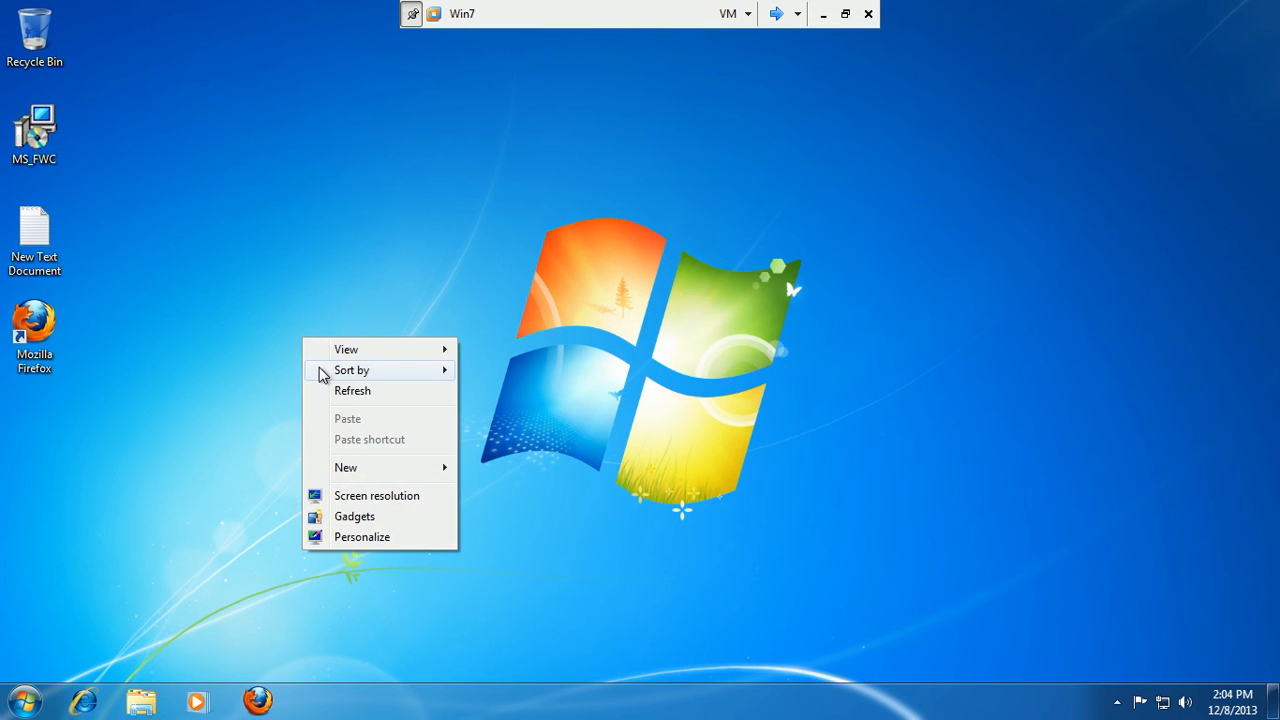
{"action": "left_click", "coordinate": [332, 394]}
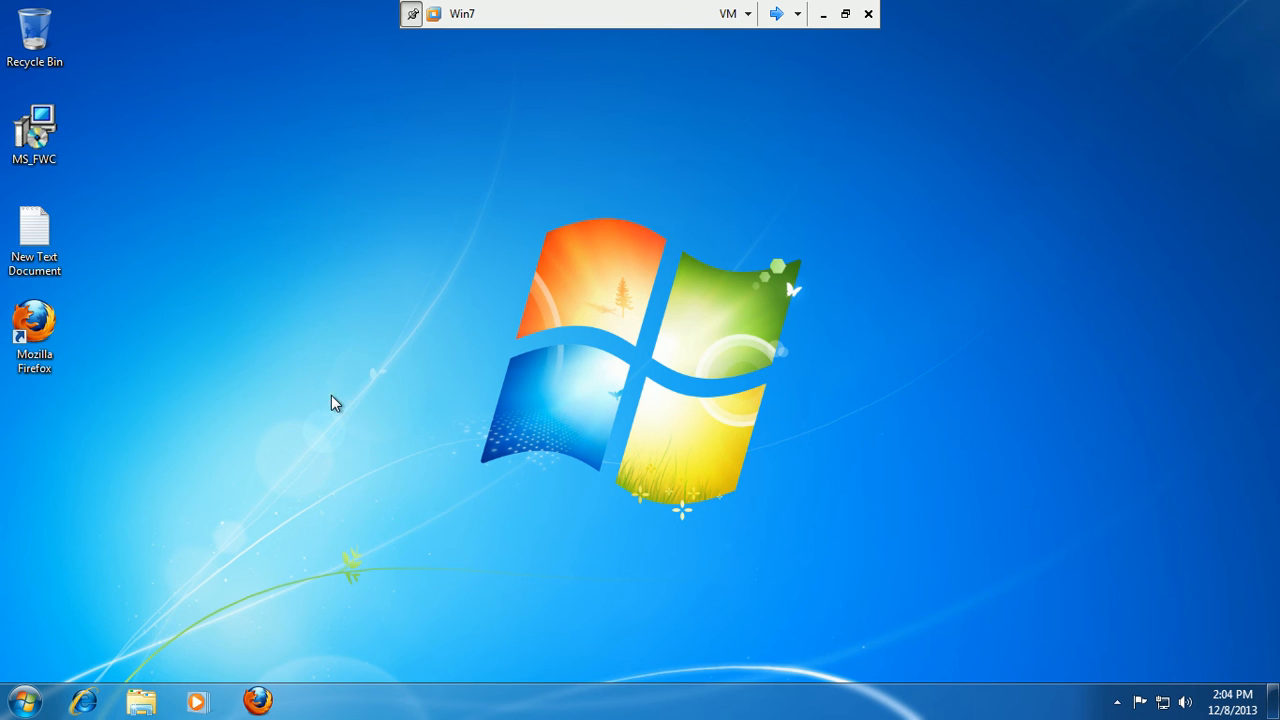
Switch to the TMG Server virtual machine and review the blocked file extensions in the Allow Web Access rule's HTTP policy.
{"action": "left_click", "coordinate": [780, 20]}
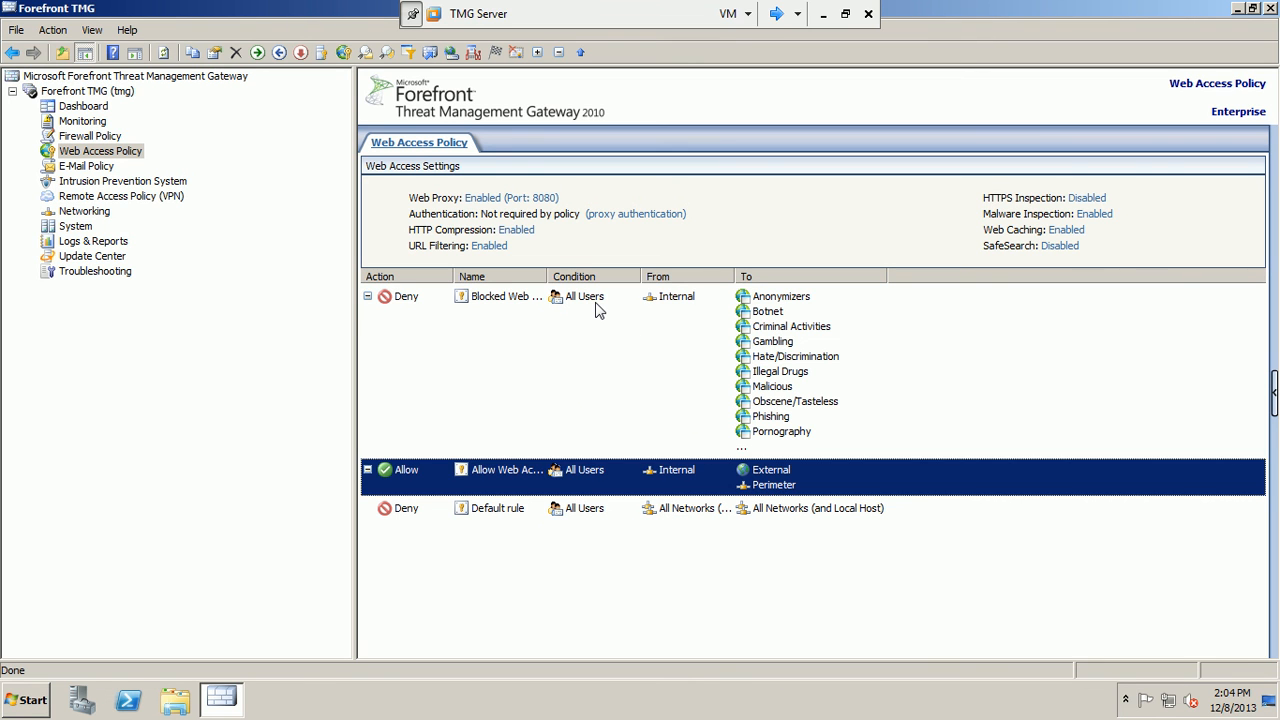
{"action": "right_click", "coordinate": [844, 477]}
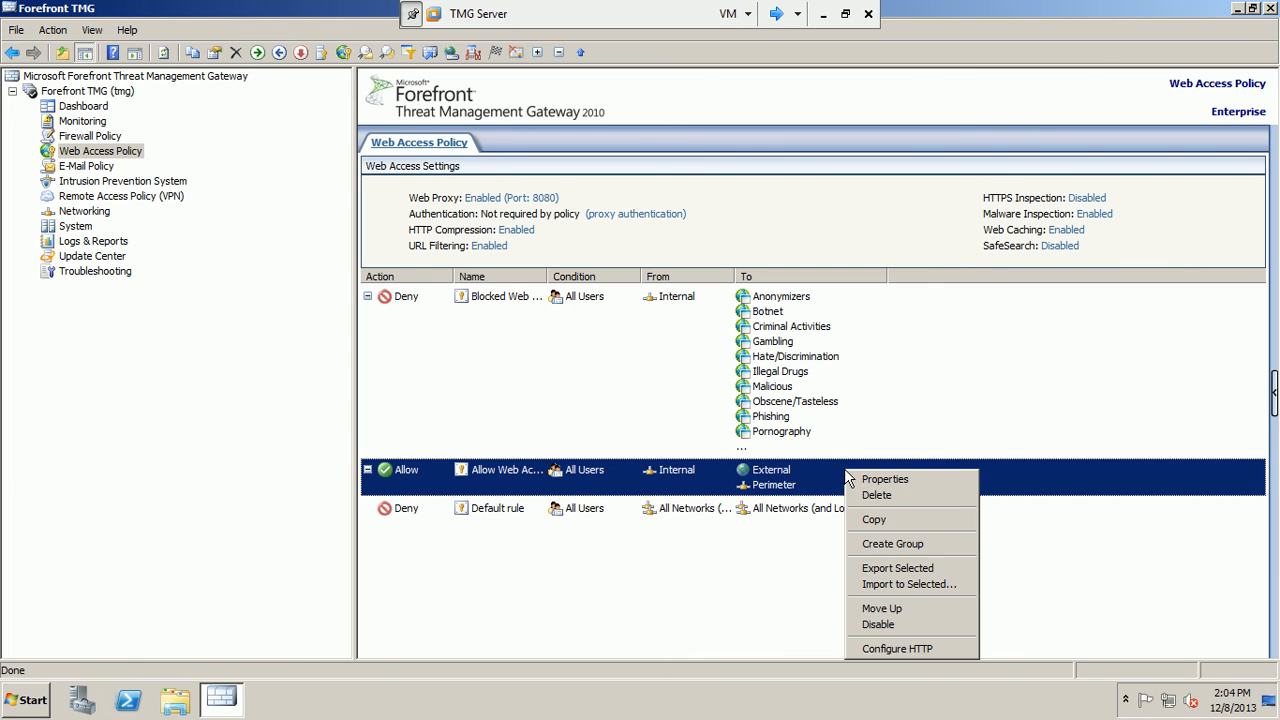
{"action": "left_click", "coordinate": [897, 649]}
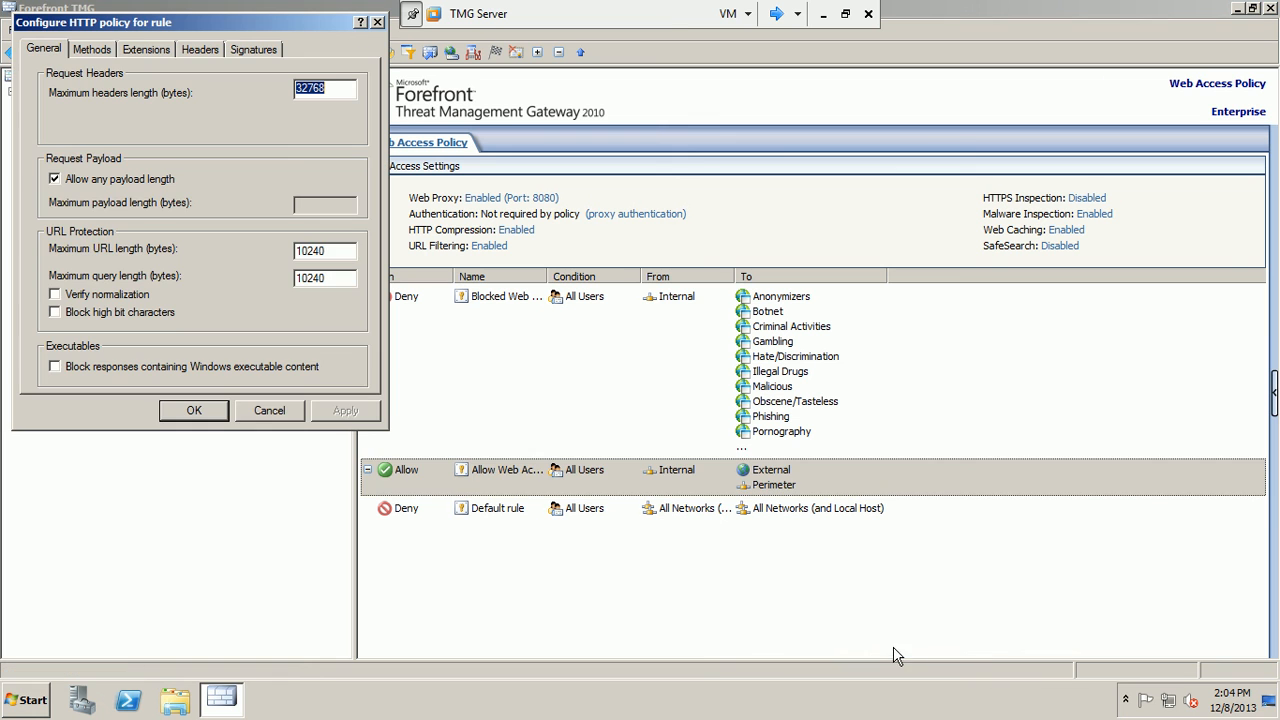
{"action": "left_click", "coordinate": [140, 50]}
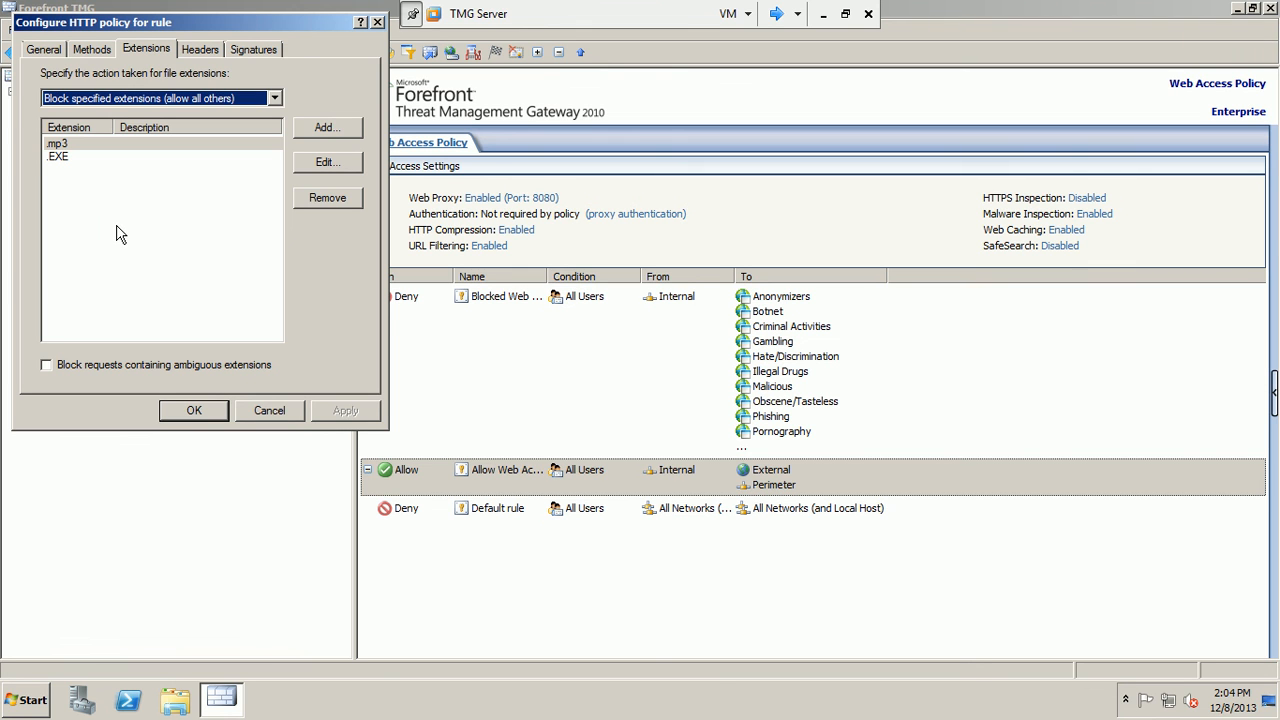
{"action": "left_click", "coordinate": [257, 413]}
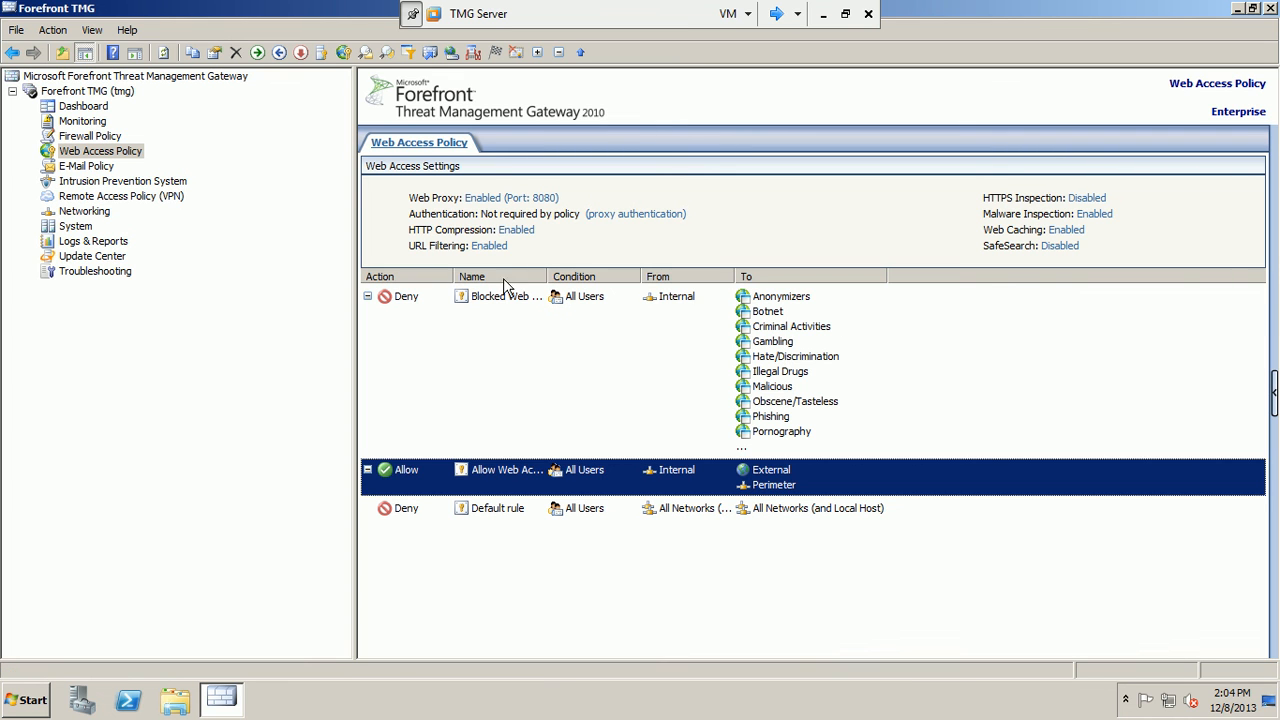
Look at the signature settings in the Allow Web Access rule's HTTP policy and leave without changes.
{"action": "right_click", "coordinate": [513, 490]}
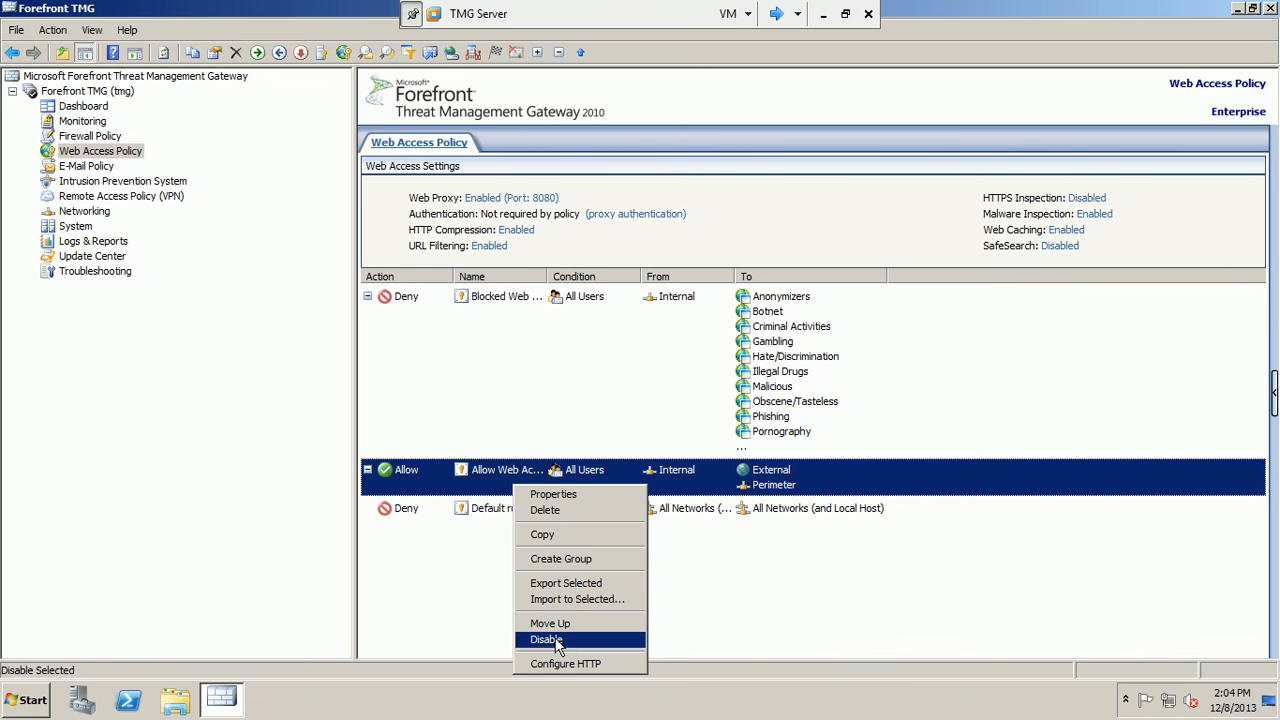
{"action": "left_click", "coordinate": [557, 665]}
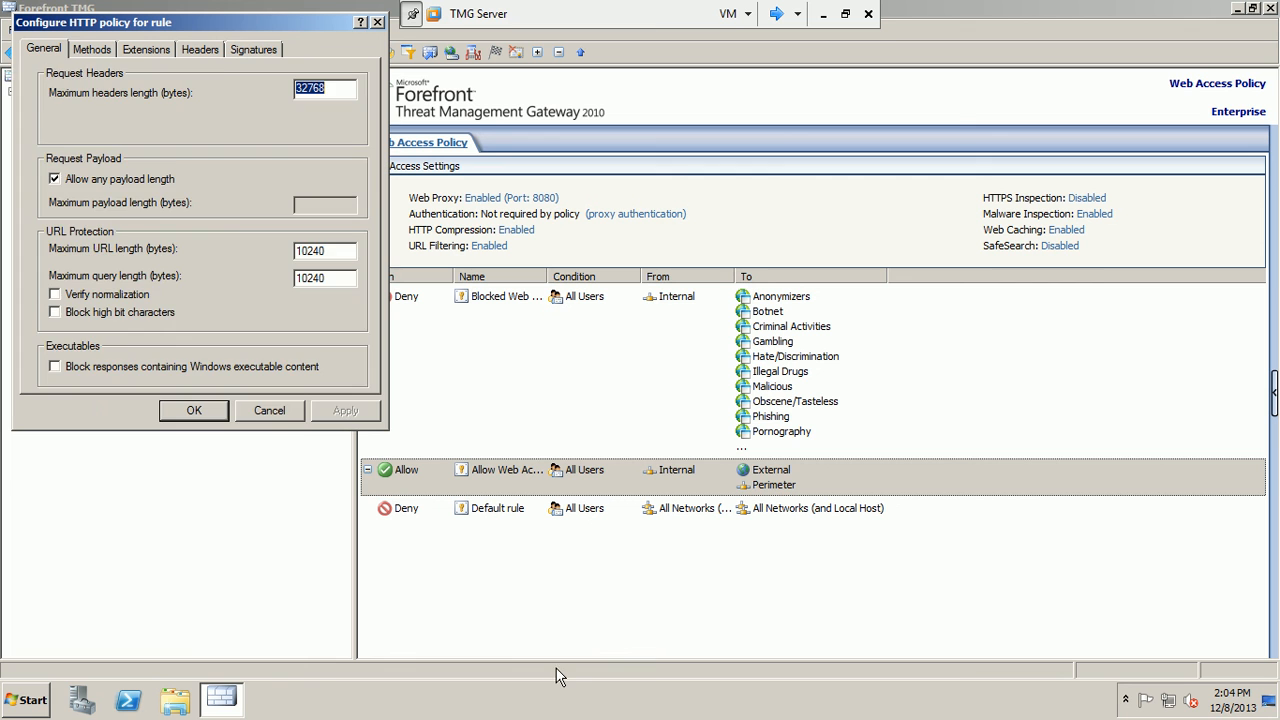
{"action": "left_click", "coordinate": [259, 50]}
{"action": "left_click", "coordinate": [266, 411]}
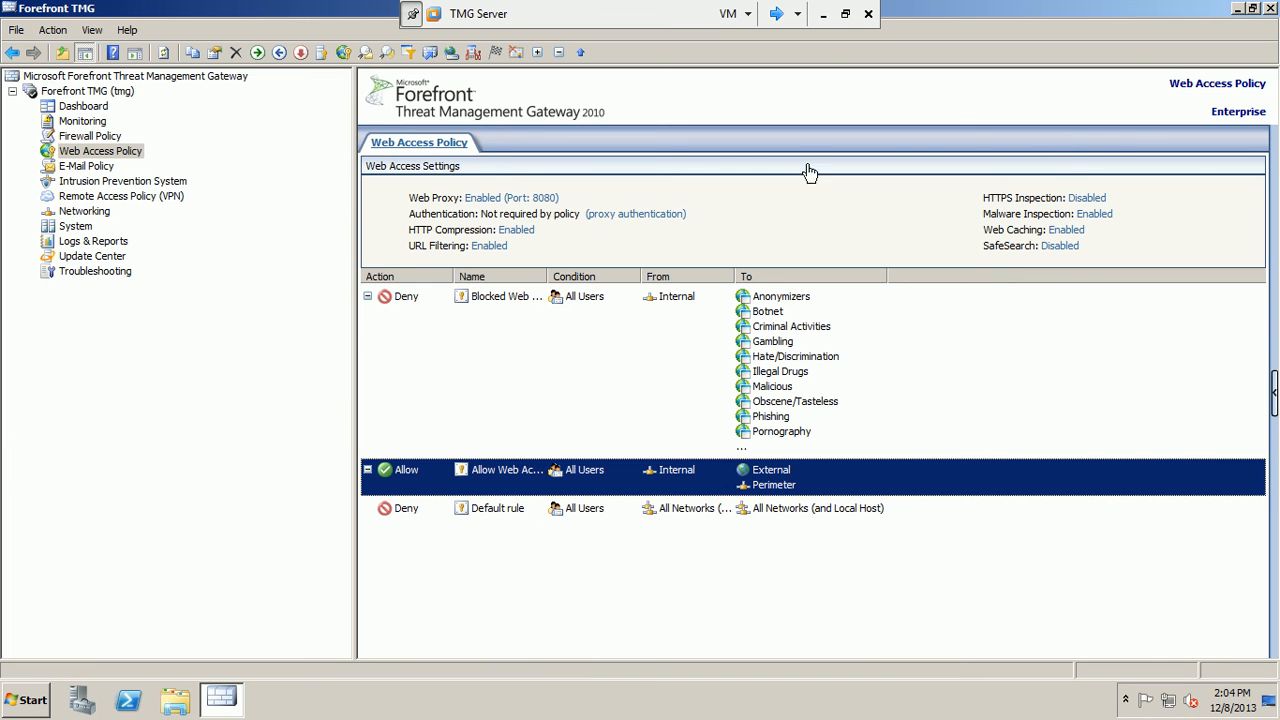
Close the Forefront TMG console and minimize the virtual machine to return to the host desktop.
{"action": "left_click", "coordinate": [1270, 8]}
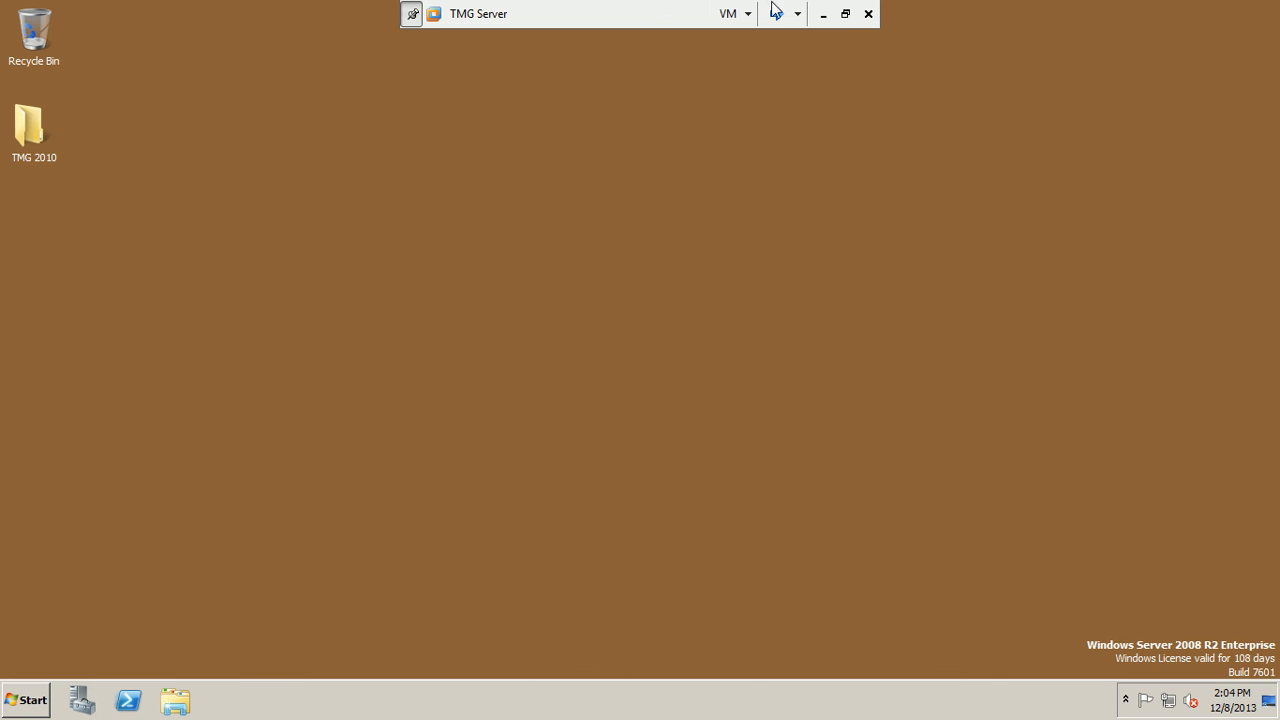
{"action": "left_click", "coordinate": [821, 13]}
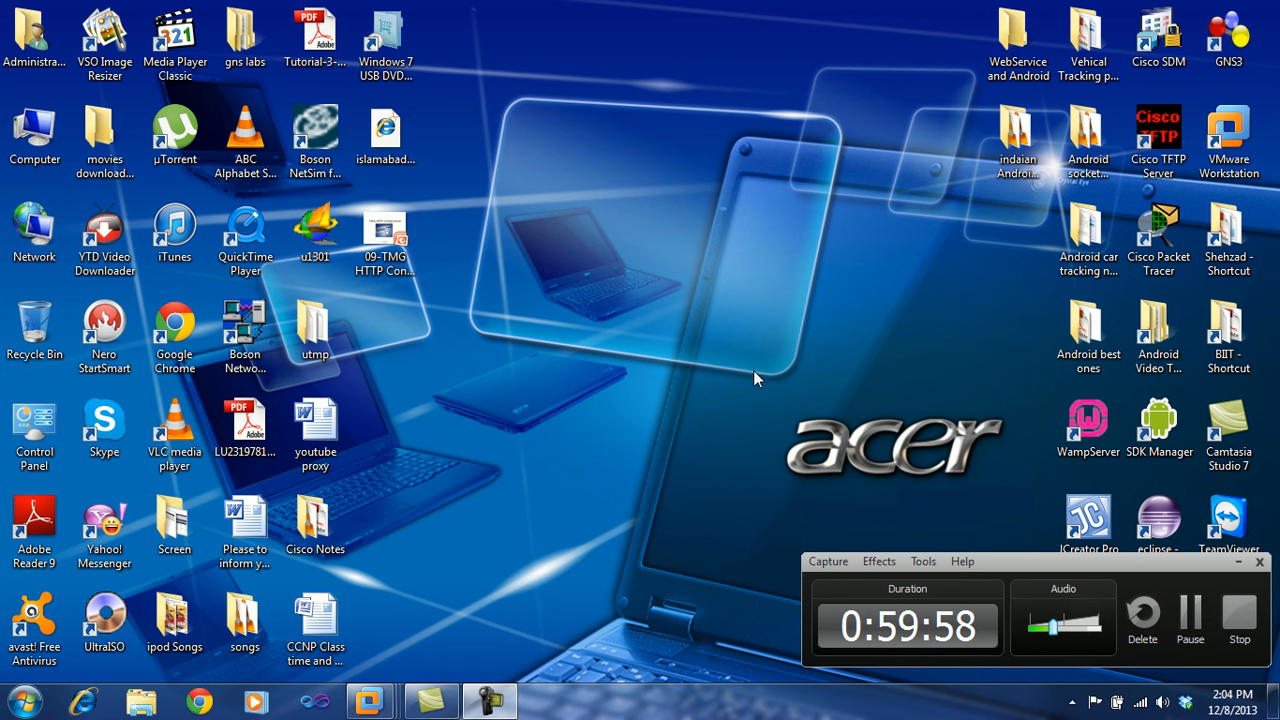